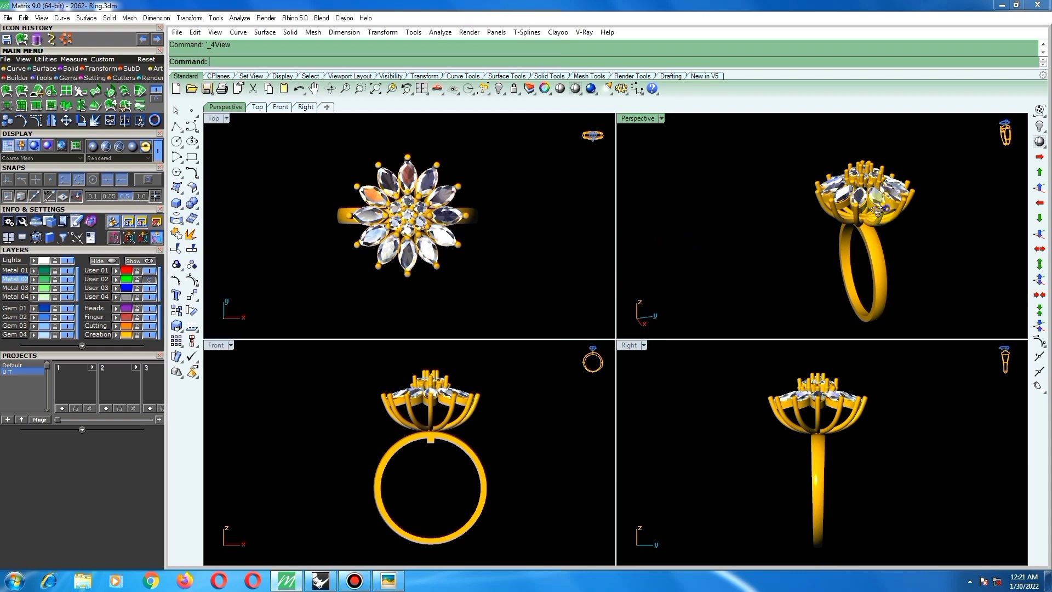
- Examine the finished flower-cluster ring from all sides in an enlarged perspective view, including with the shank temporarily separated from the head
{"action": "right_click_drag", "start_coordinate": [877, 208], "coordinate": [708, 256]}
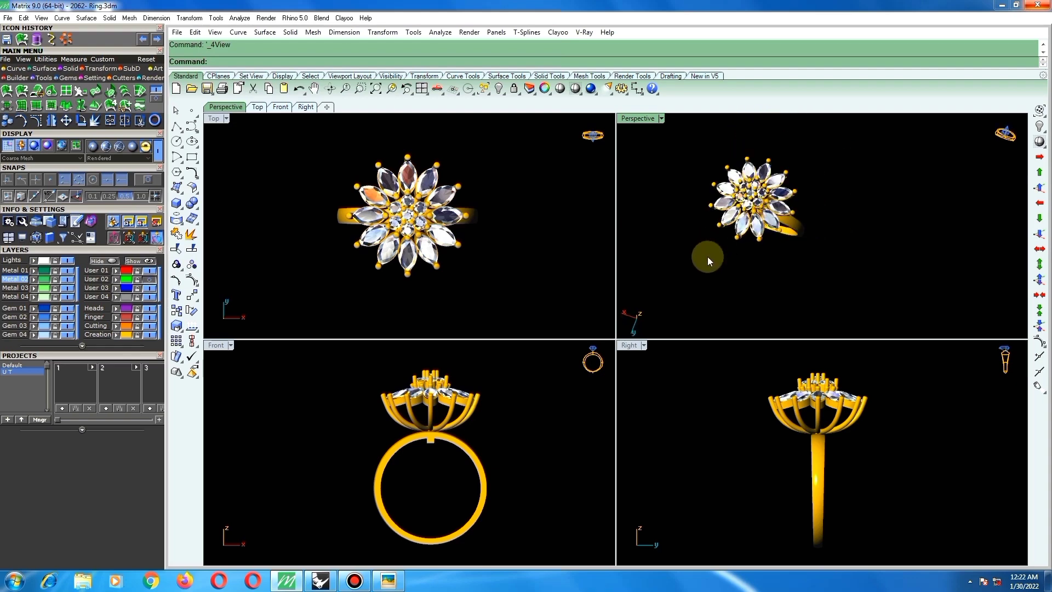
{"action": "double_click", "coordinate": [638, 118]}
{"action": "right_click_drag", "start_coordinate": [712, 175], "coordinate": [630, 225]}
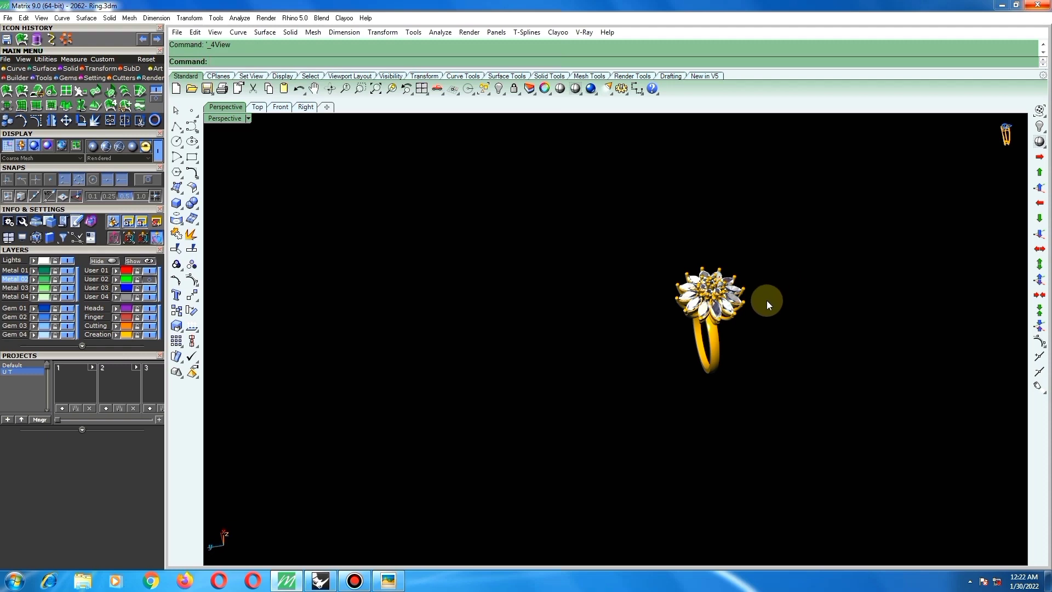
{"action": "key", "text": "ctrl+y"}
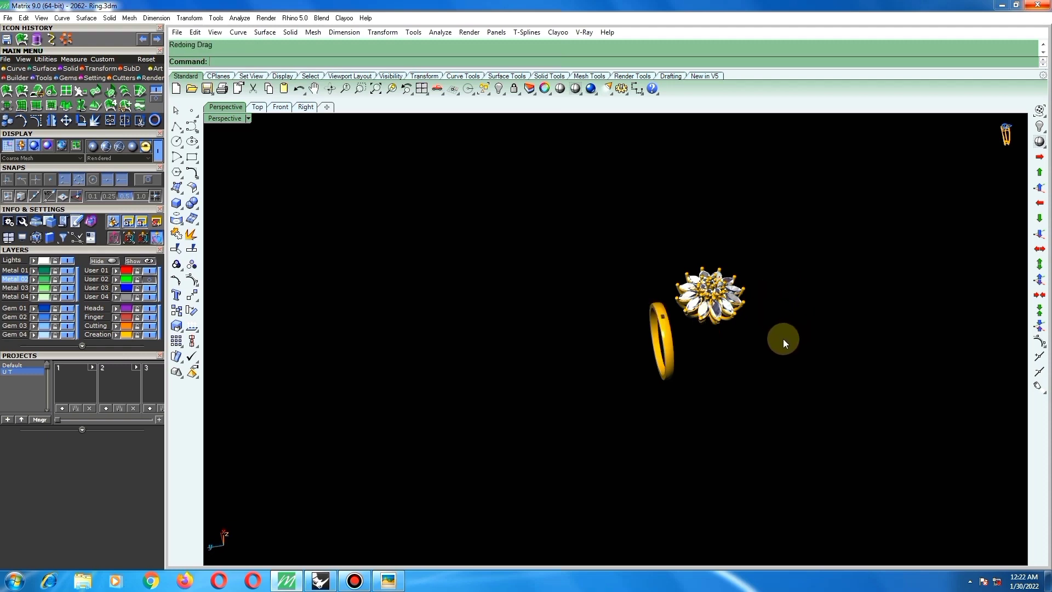
{"action": "right_click_drag", "start_coordinate": [784, 338], "coordinate": [913, 468]}
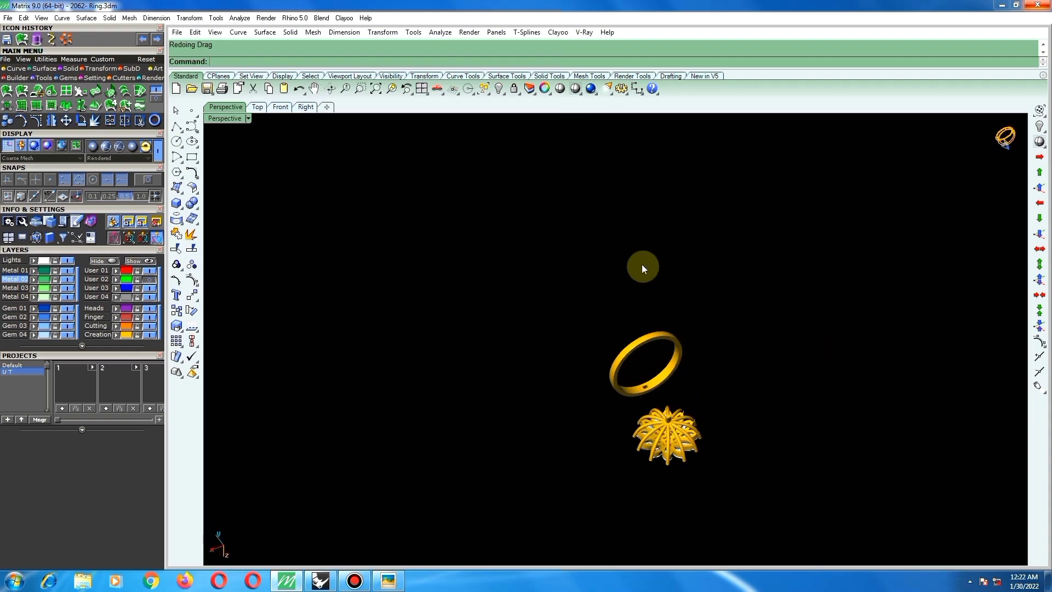
{"action": "scroll", "coordinate": [642, 267], "scroll_direction": "down", "scroll_amount": 4}
{"action": "scroll", "coordinate": [673, 386], "scroll_direction": "up", "scroll_amount": 14}
{"action": "right_click_drag", "start_coordinate": [667, 371], "coordinate": [624, 207]}
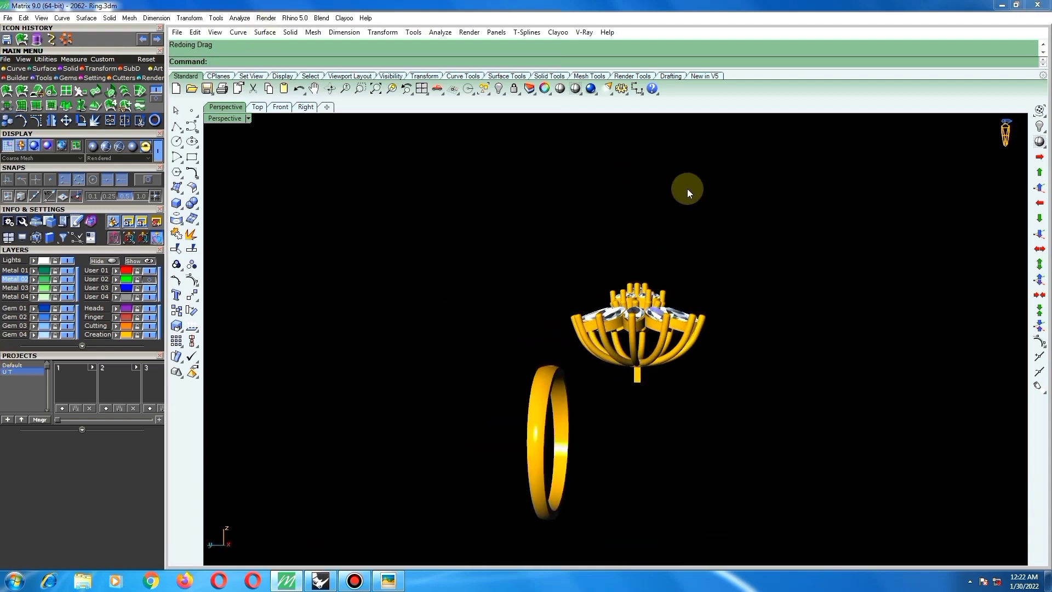
{"action": "scroll", "coordinate": [687, 188], "scroll_direction": "down", "scroll_amount": 2}
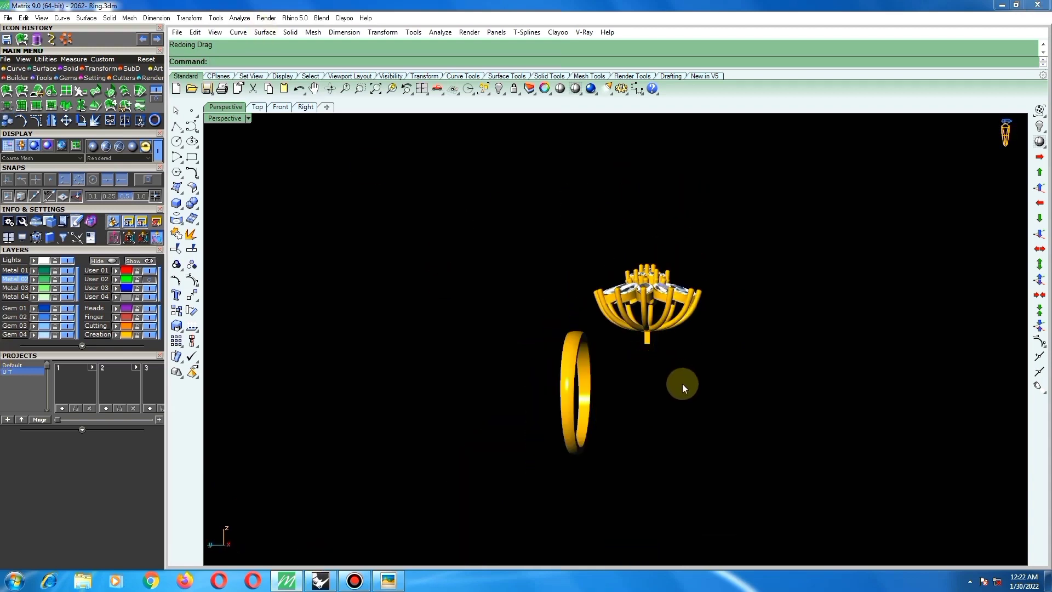
{"action": "key", "text": "ctrl+z"}
{"action": "right_click_drag", "start_coordinate": [710, 370], "coordinate": [685, 228]}
{"action": "scroll", "coordinate": [669, 258], "scroll_direction": "down", "scroll_amount": 2}
{"action": "scroll", "coordinate": [641, 285], "scroll_direction": "up", "scroll_amount": 2}
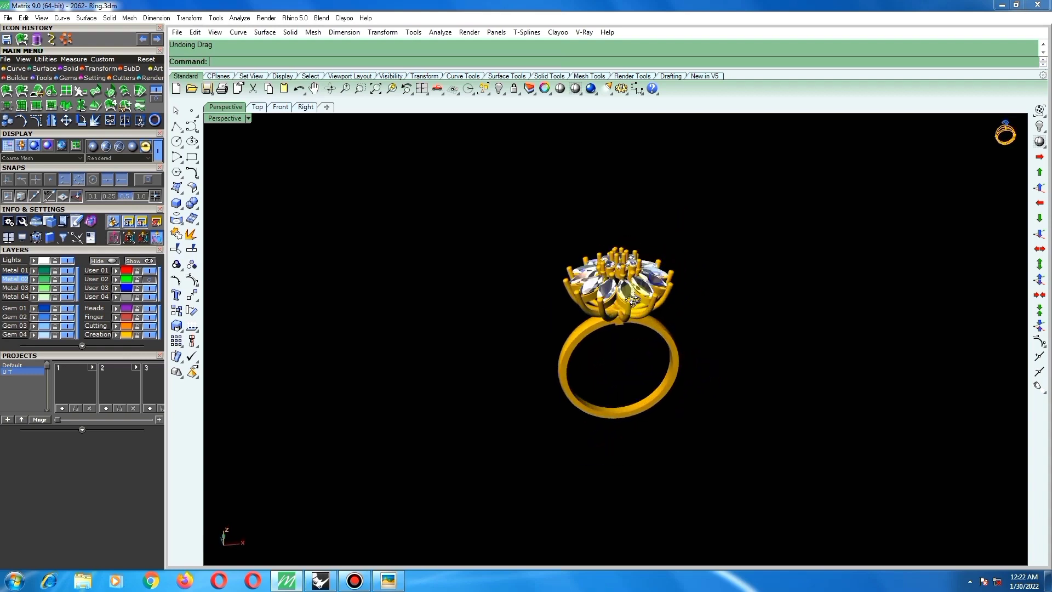
{"action": "right_click_drag", "start_coordinate": [633, 298], "coordinate": [1047, 267]}
{"action": "right_click_drag", "start_coordinate": [889, 155], "coordinate": [810, 484]}
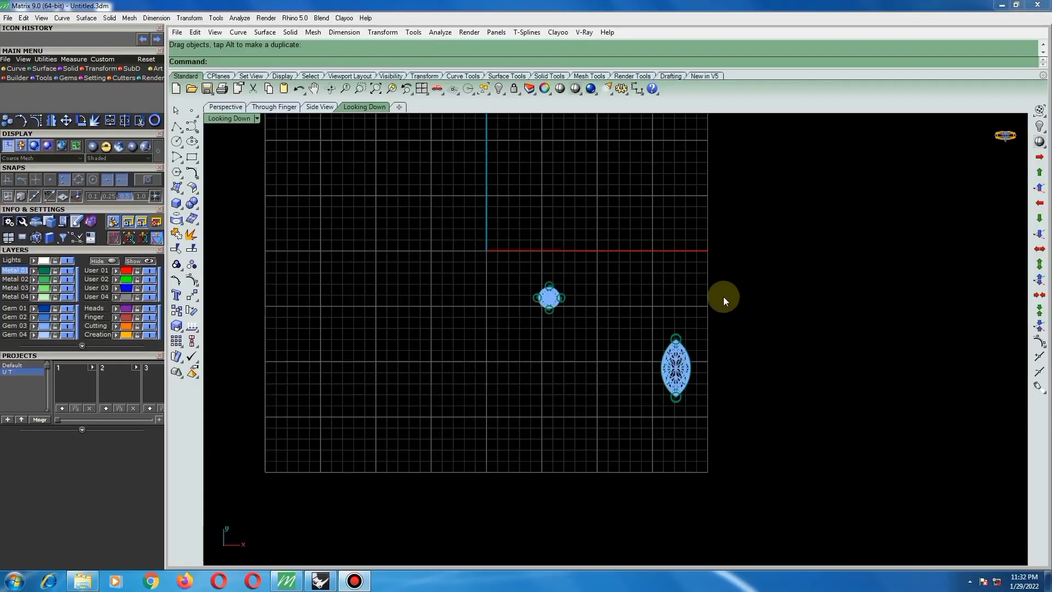
- Move the round gem with its four prongs from the gem's centre to the origin, using 0 as the destination
{"action": "scroll", "coordinate": [543, 296], "scroll_direction": "up", "scroll_amount": 2}
{"action": "left_click", "coordinate": [548, 293]}
{"action": "scroll", "coordinate": [622, 327], "scroll_direction": "up", "scroll_amount": 2}
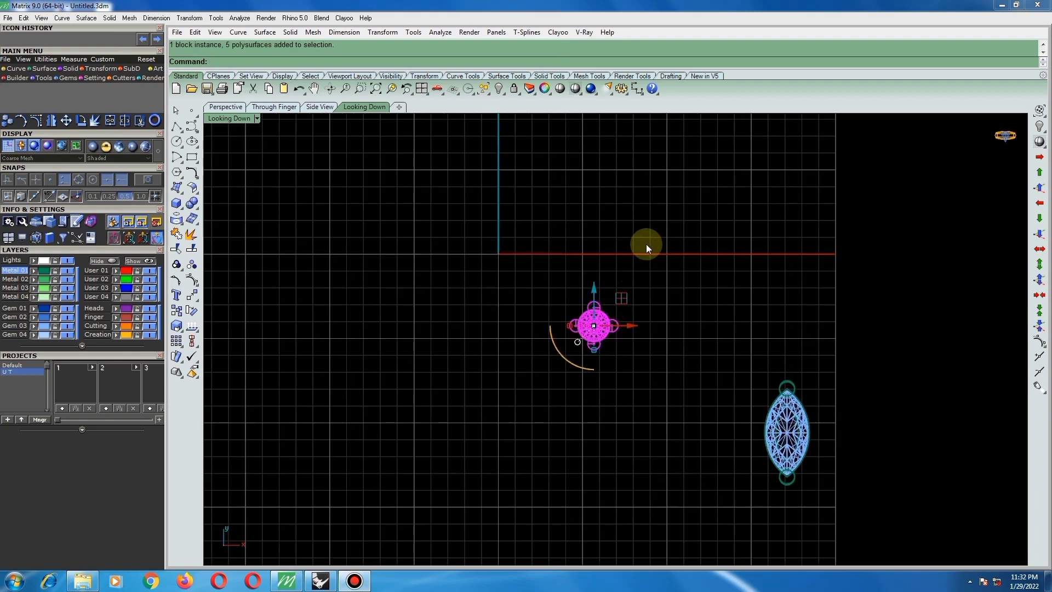
{"action": "type", "text": "m"}
{"action": "key", "text": "Return"}
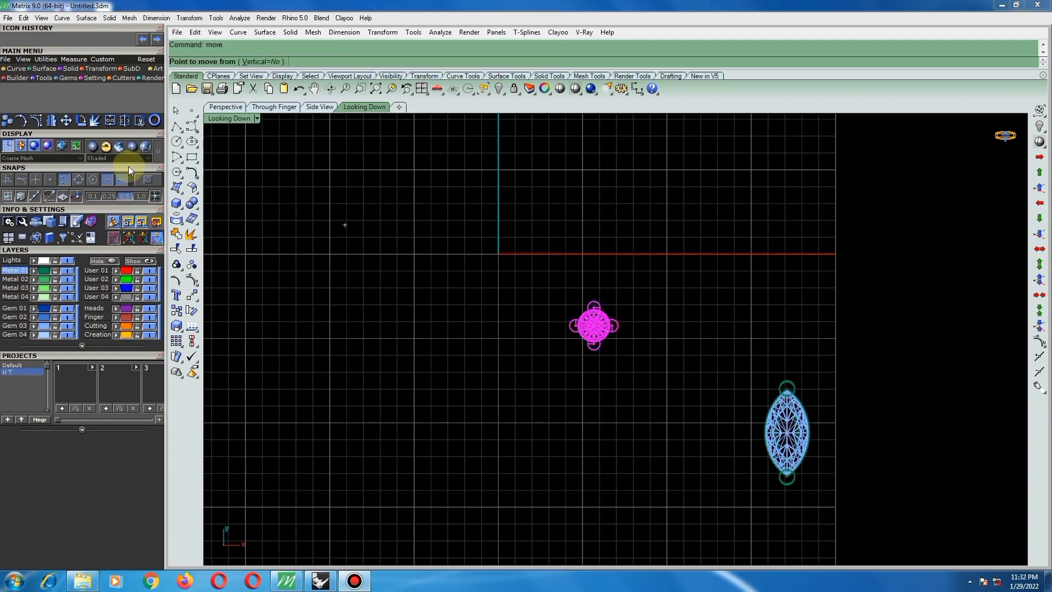
{"action": "left_click", "coordinate": [76, 196]}
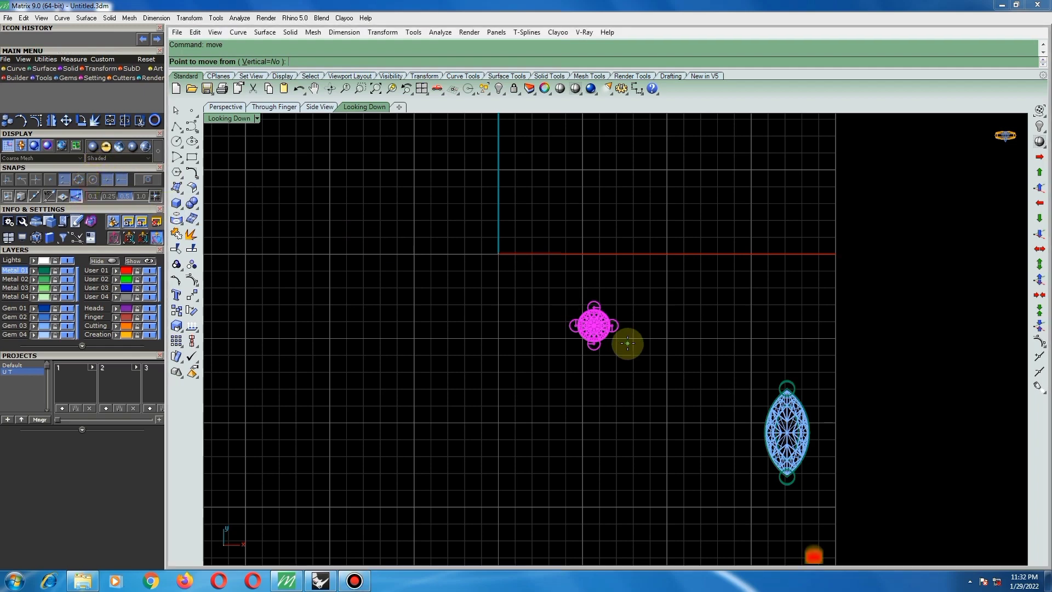
{"action": "left_click", "coordinate": [606, 333]}
{"action": "scroll", "coordinate": [594, 323], "scroll_direction": "up", "scroll_amount": 5}
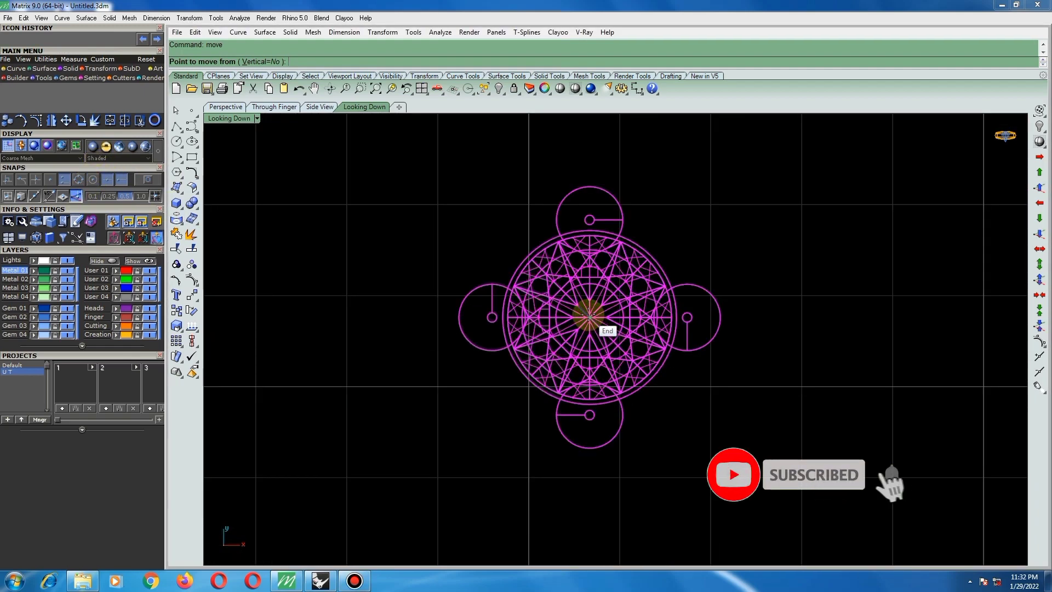
{"action": "scroll", "coordinate": [557, 334], "scroll_direction": "down", "scroll_amount": 8}
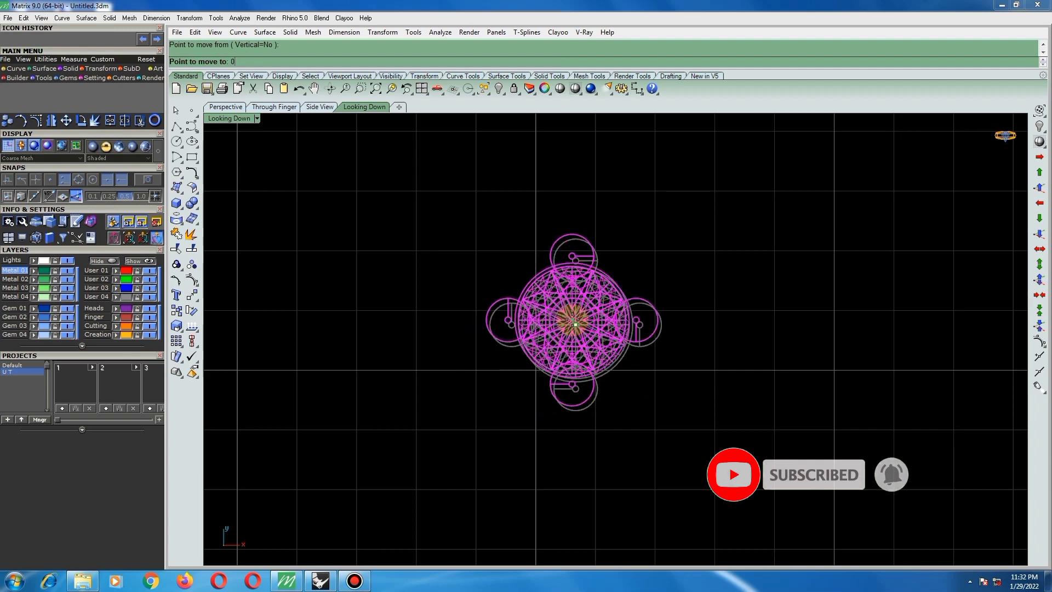
{"action": "type", "text": "0"}
{"action": "key", "text": "Return"}
{"action": "scroll", "coordinate": [591, 319], "scroll_direction": "down", "scroll_amount": 6}
{"action": "left_click_drag", "start_coordinate": [721, 382], "coordinate": [672, 327]}
{"action": "left_click", "coordinate": [761, 334]}
- Ungroup the round gem assembly and delete its side and upper prongs, keeping only the lower one
{"action": "scroll", "coordinate": [504, 274], "scroll_direction": "up", "scroll_amount": 12}
{"action": "left_click", "coordinate": [561, 256]}
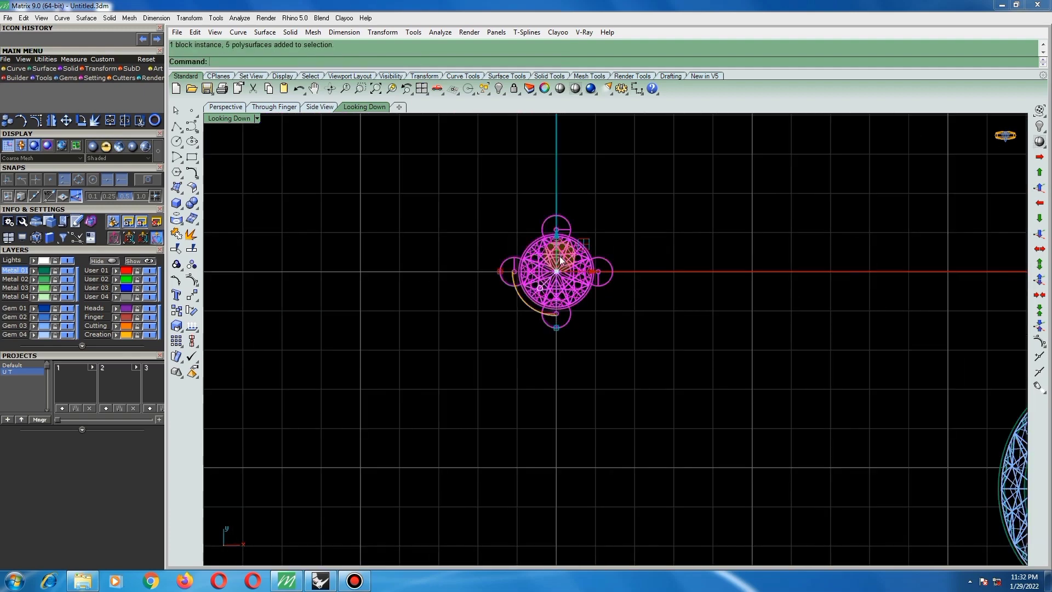
{"action": "scroll", "coordinate": [549, 260], "scroll_direction": "down", "scroll_amount": 8}
{"action": "scroll", "coordinate": [552, 252], "scroll_direction": "up", "scroll_amount": 3}
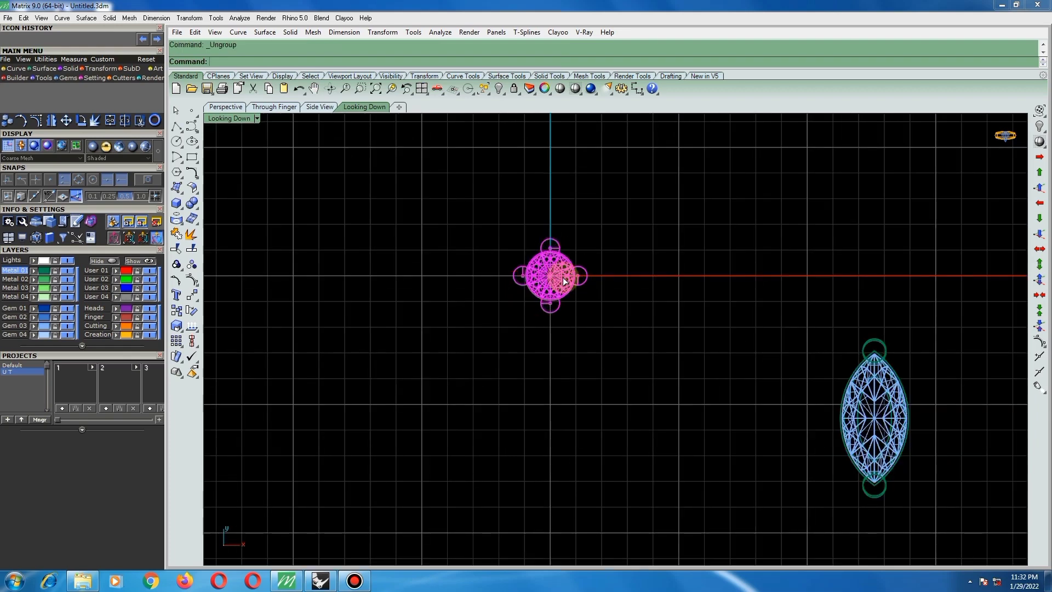
{"action": "left_click", "coordinate": [503, 299]}
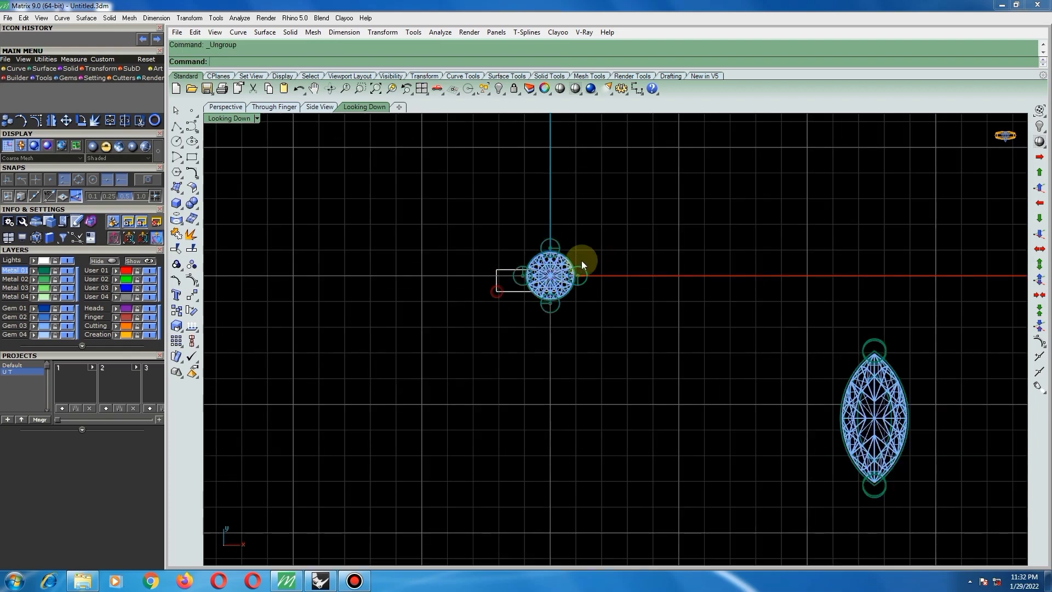
{"action": "left_click_drag", "start_coordinate": [580, 260], "coordinate": [582, 260]}
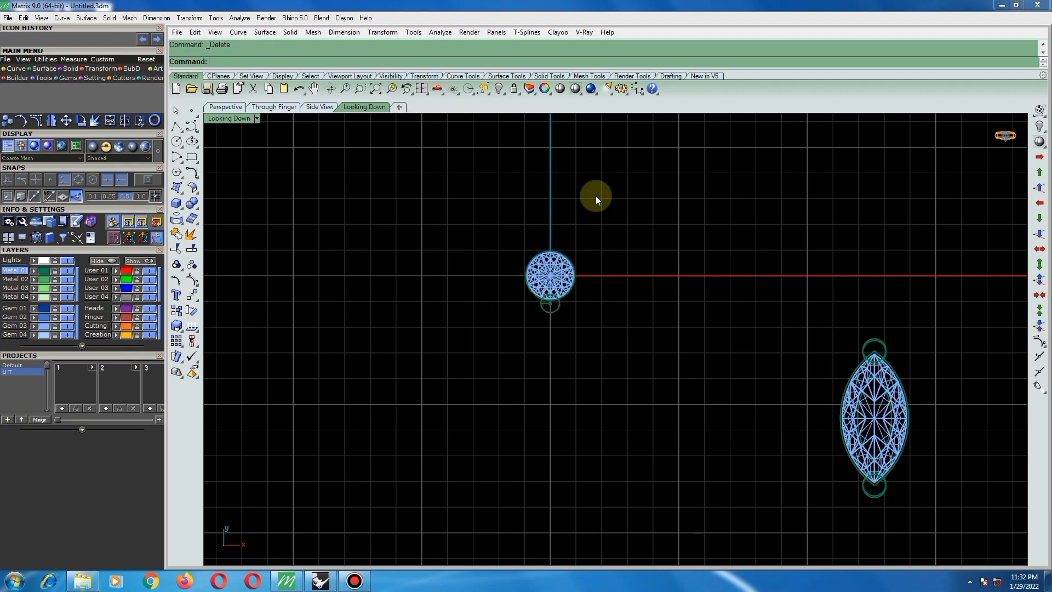
- Set the Looking Down view to Shaded display and toggle the construction grid off and back on
{"action": "left_click", "coordinate": [574, 89]}
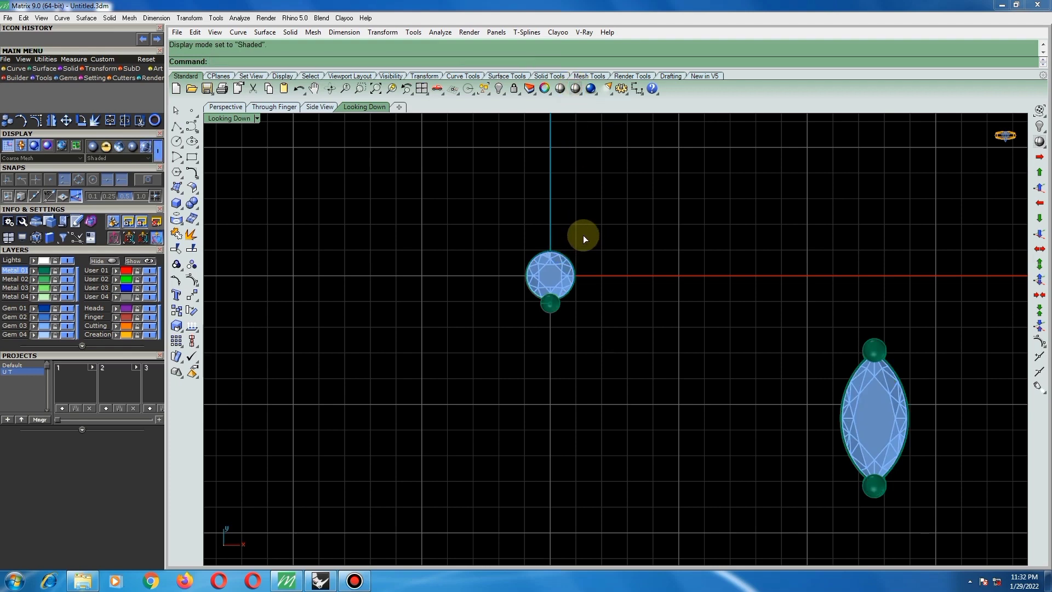
{"action": "key", "text": "F7"}
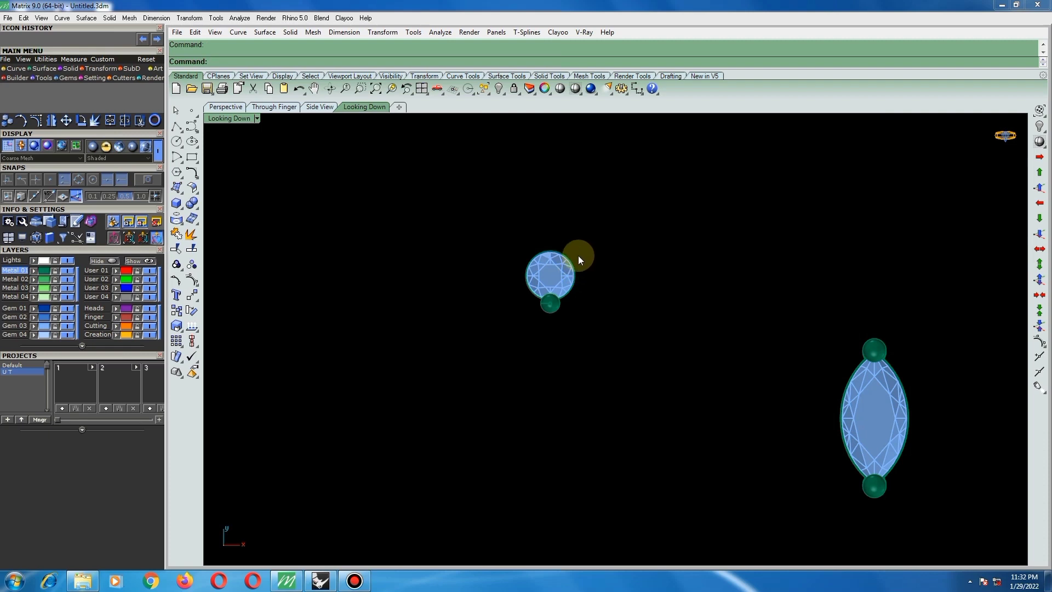
{"action": "key", "text": "F7"}
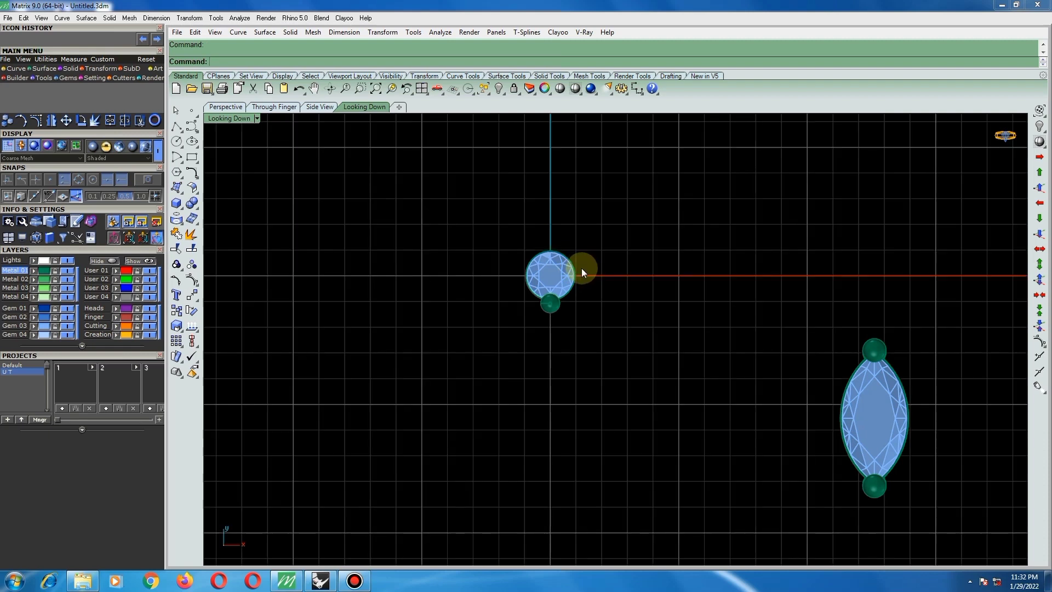
- Group the round gem with the metal seat around it, leaving out the prong
{"action": "left_click", "coordinate": [552, 310]}
{"action": "scroll", "coordinate": [573, 268], "scroll_direction": "up", "scroll_amount": 3}
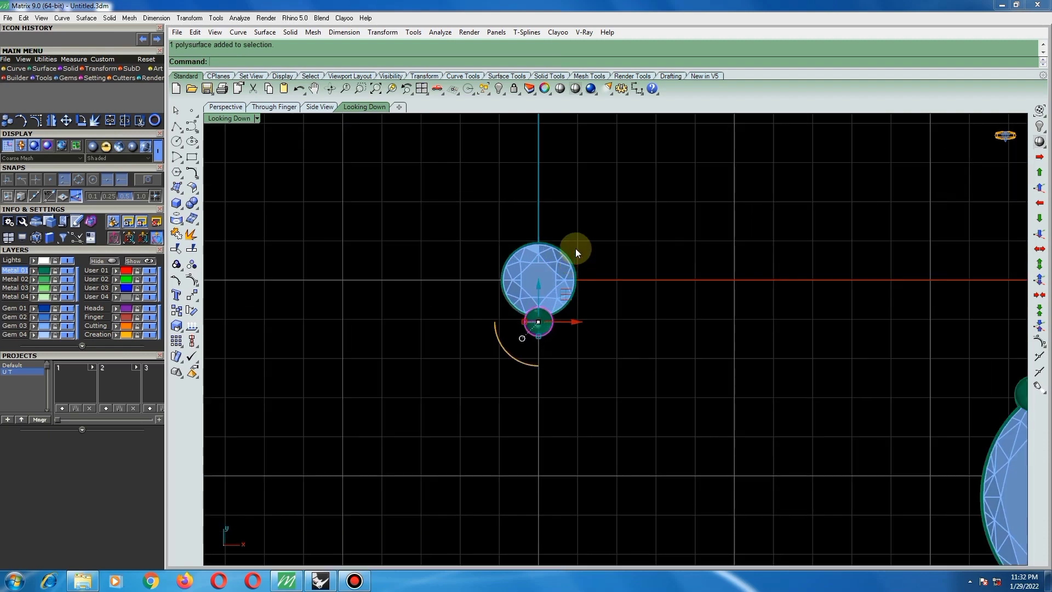
{"action": "scroll", "coordinate": [575, 252], "scroll_direction": "up", "scroll_amount": 2}
{"action": "left_click", "coordinate": [552, 261]}
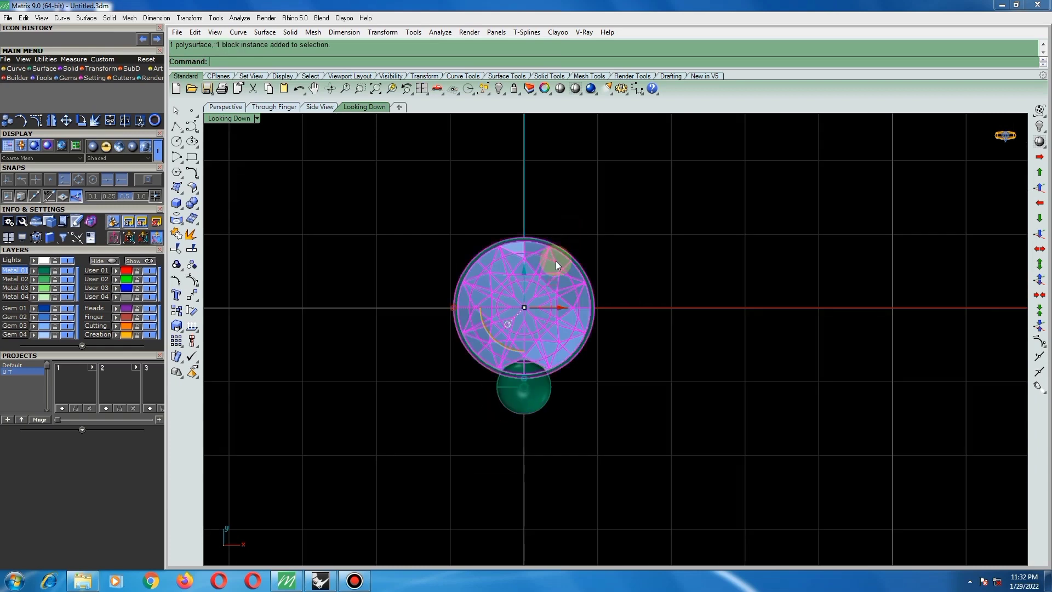
{"action": "key", "text": "ctrl+g"}
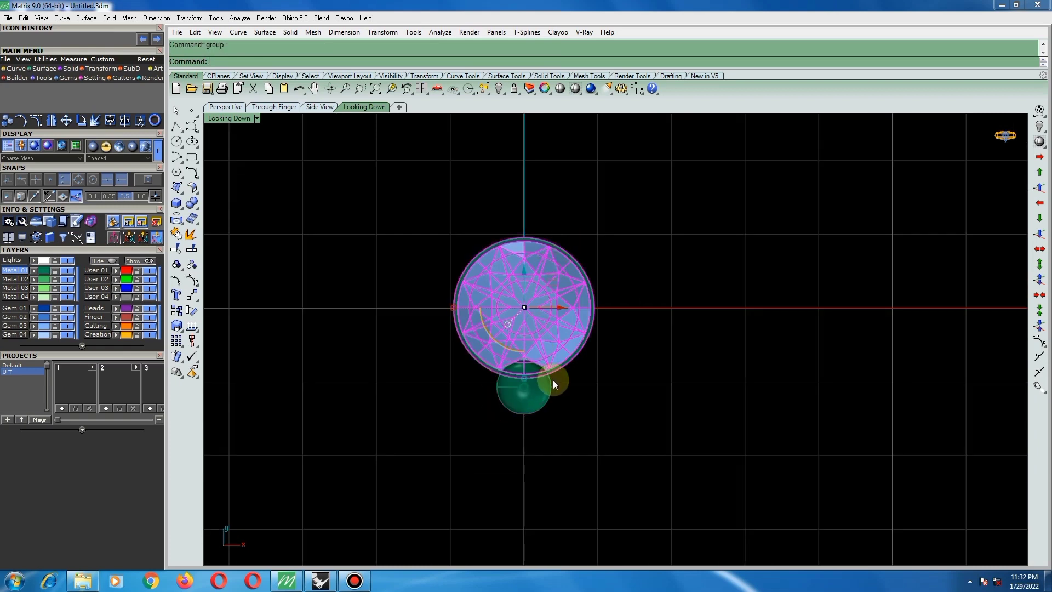
- Copy the grouped gem and seat straight up so the copy's seat almost touches the original's
{"action": "key", "text": "ctrl+c"}
{"action": "left_click", "coordinate": [532, 366]}
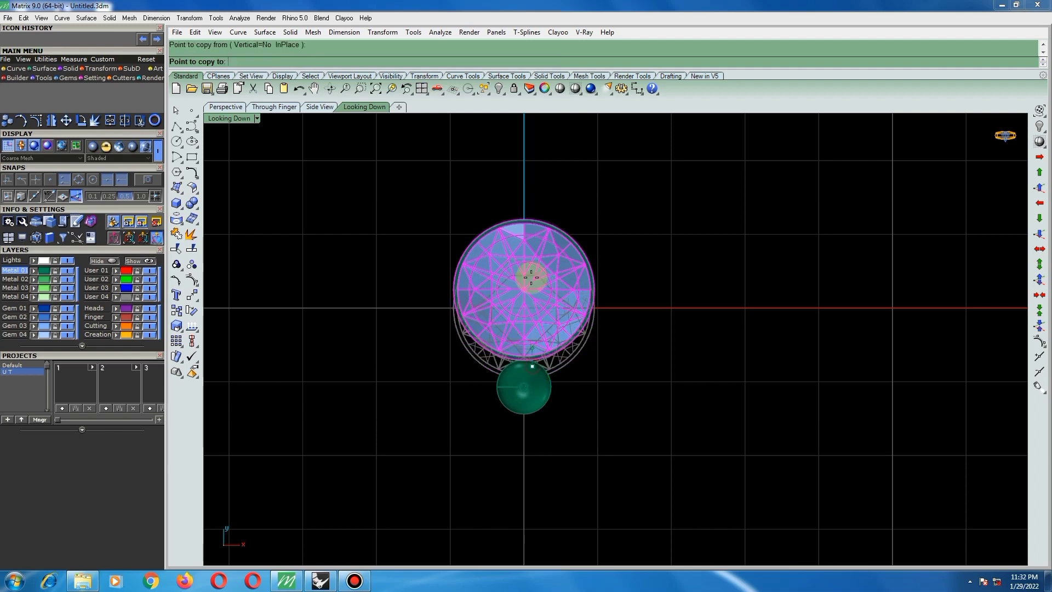
{"action": "scroll", "coordinate": [520, 186], "scroll_direction": "up", "scroll_amount": 5}
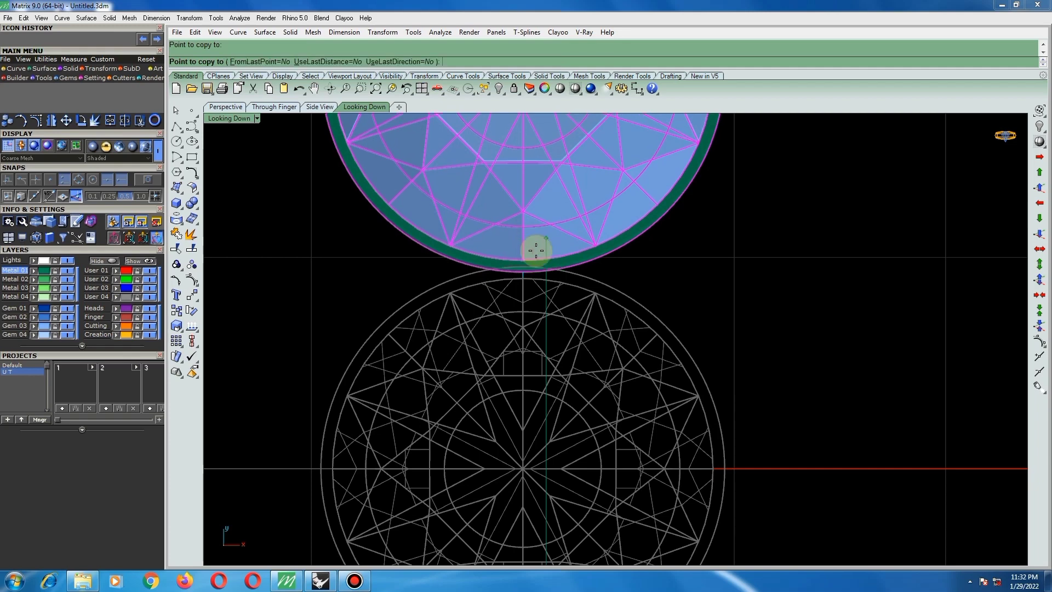
{"action": "left_click", "coordinate": [530, 267]}
- Measure the gap between the girdles of the two round gems at their closest point, and repeat the measurement
{"action": "scroll", "coordinate": [527, 267], "scroll_direction": "up", "scroll_amount": 2}
{"action": "key", "text": "ctrl+d"}
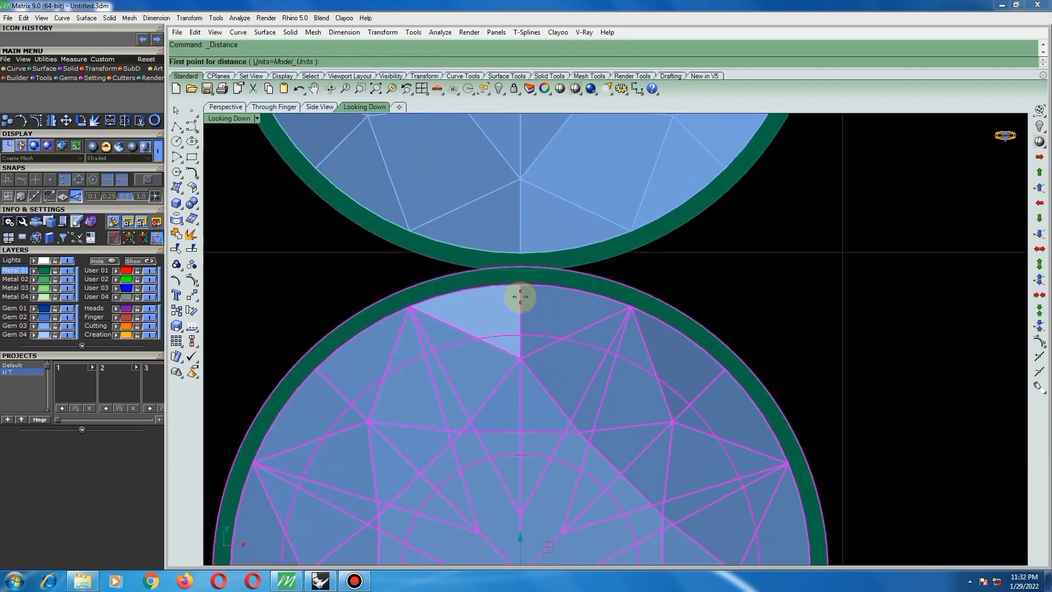
{"action": "left_click", "coordinate": [520, 285]}
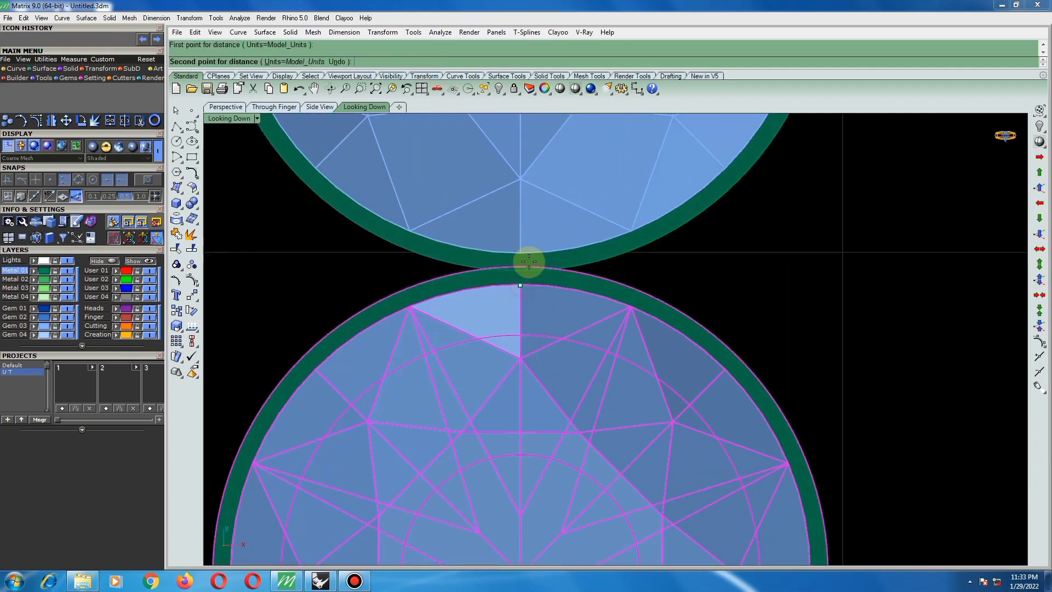
{"action": "left_click", "coordinate": [527, 254]}
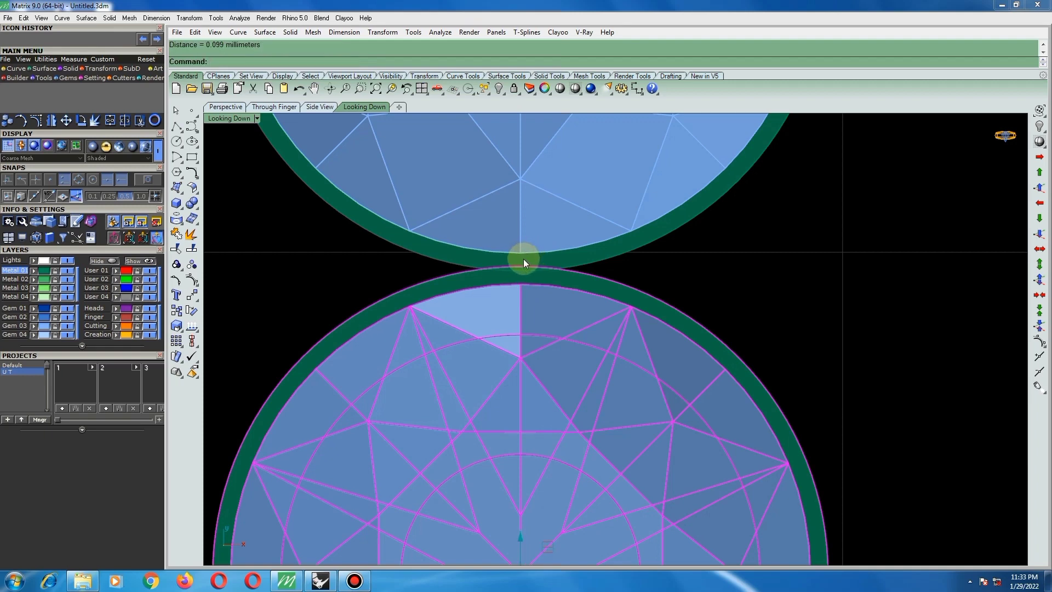
{"action": "scroll", "coordinate": [524, 258], "scroll_direction": "down", "scroll_amount": 2}
{"action": "scroll", "coordinate": [517, 268], "scroll_direction": "up", "scroll_amount": 4}
{"action": "key", "text": "Return"}
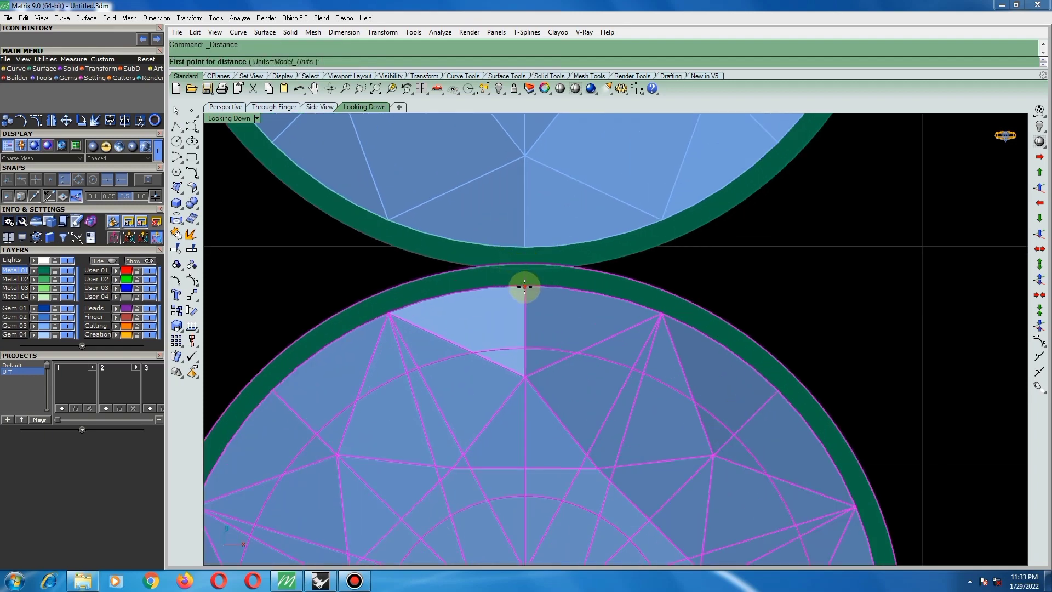
{"action": "left_click", "coordinate": [525, 285]}
{"action": "left_click", "coordinate": [524, 247]}
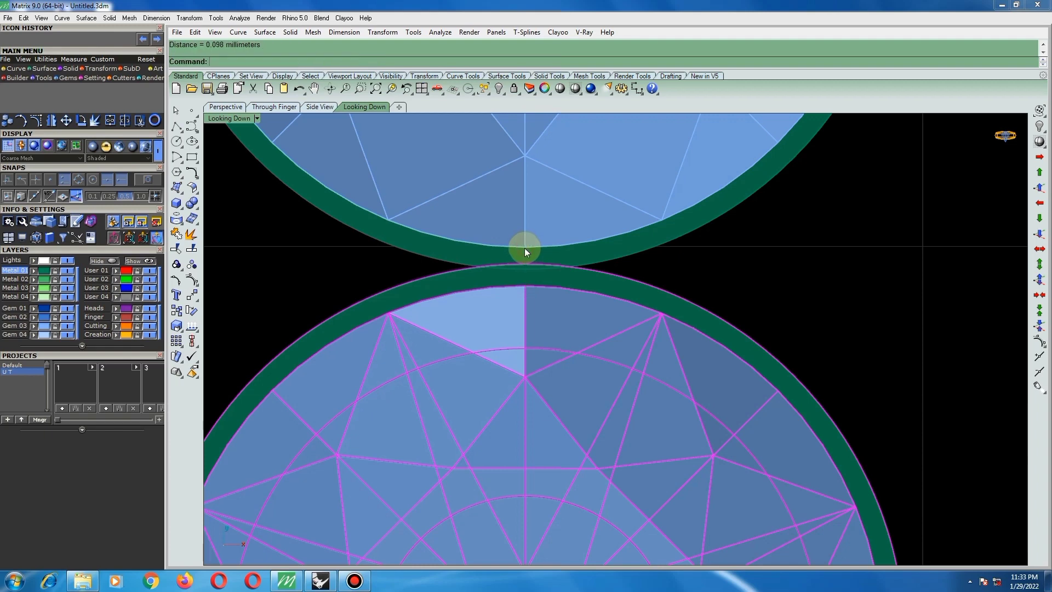
- Delete the upper copy of the round gem and ungroup the original gem from its metal seat
{"action": "scroll", "coordinate": [523, 257], "scroll_direction": "down", "scroll_amount": 5}
{"action": "scroll", "coordinate": [597, 237], "scroll_direction": "down", "scroll_amount": 5}
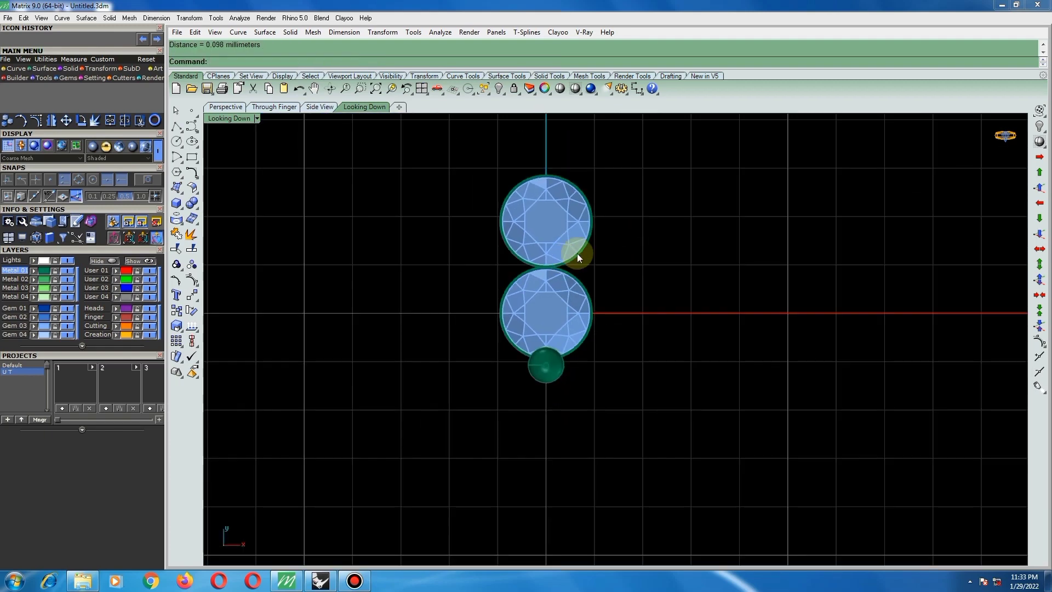
{"action": "scroll", "coordinate": [557, 238], "scroll_direction": "up", "scroll_amount": 2}
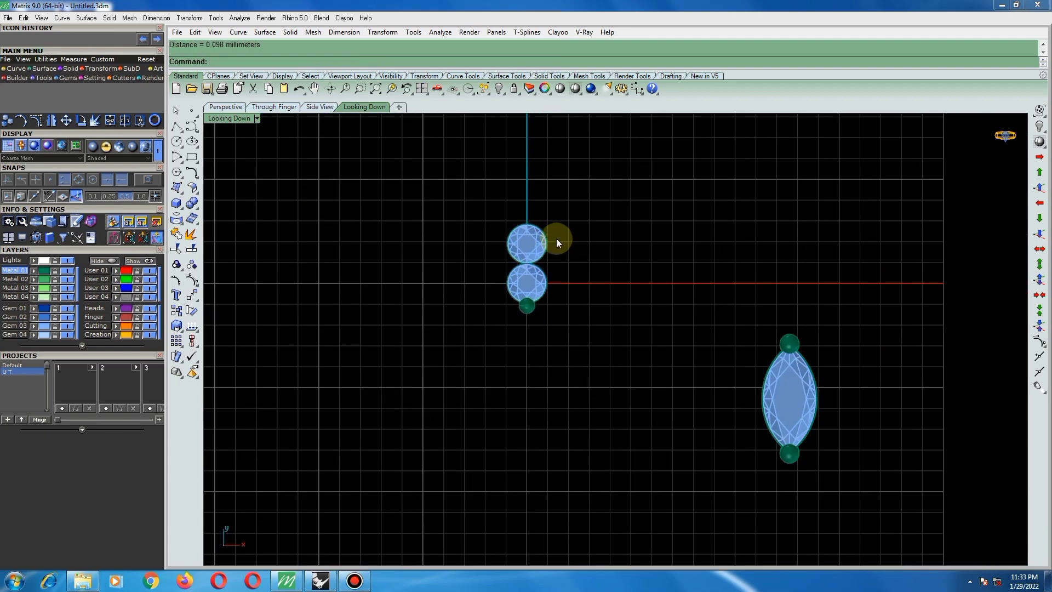
{"action": "left_click", "coordinate": [497, 249]}
{"action": "key", "text": "Delete"}
{"action": "scroll", "coordinate": [543, 274], "scroll_direction": "up", "scroll_amount": 5}
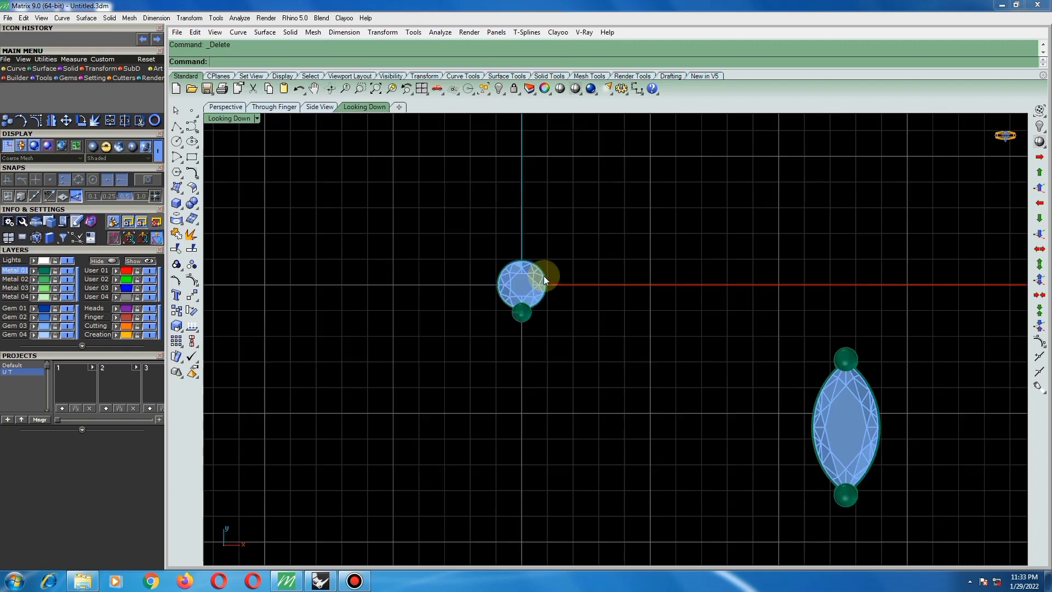
{"action": "left_click", "coordinate": [537, 268]}
{"action": "key", "text": "ctrl+shift+g"}
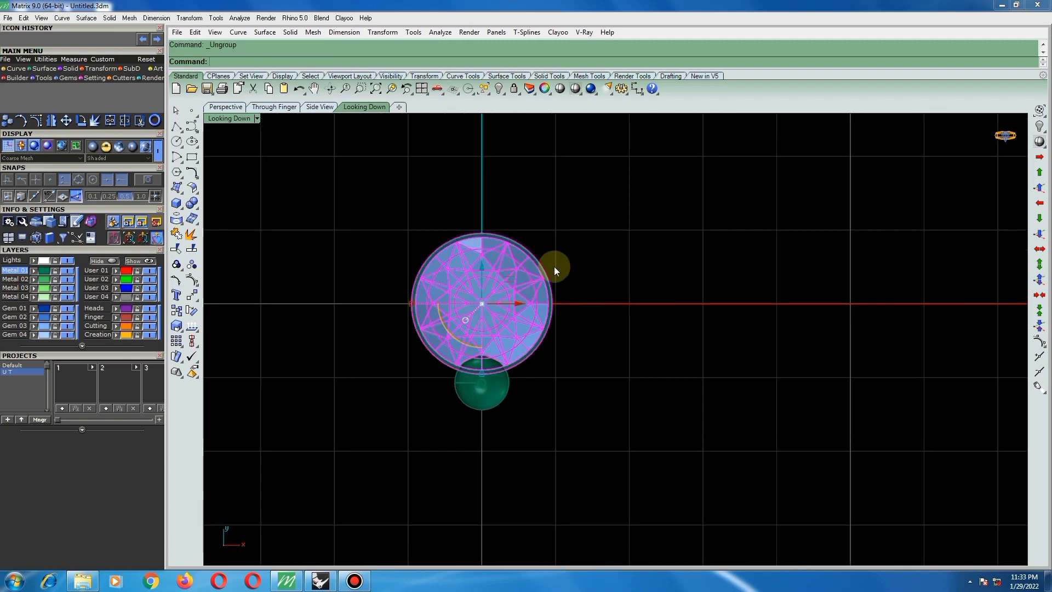
- Scale the metal seat around the round gem slightly larger about the origin, by a factor of about 1.03
{"action": "key", "text": "Delete"}
{"action": "key", "text": "ctrl+z"}
{"action": "left_click", "coordinate": [538, 254]}
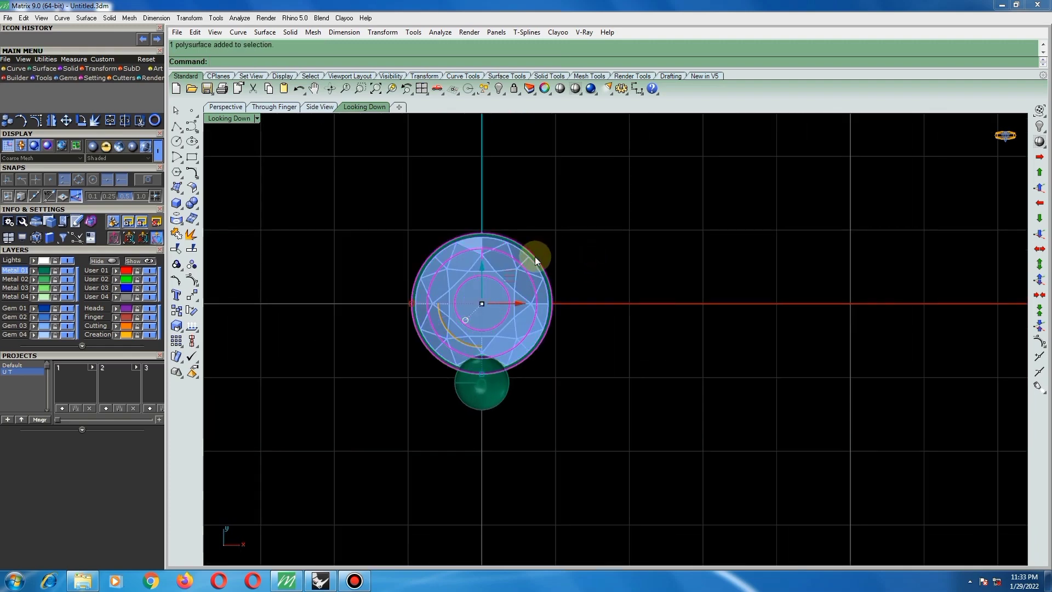
{"action": "left_click", "coordinate": [175, 327]}
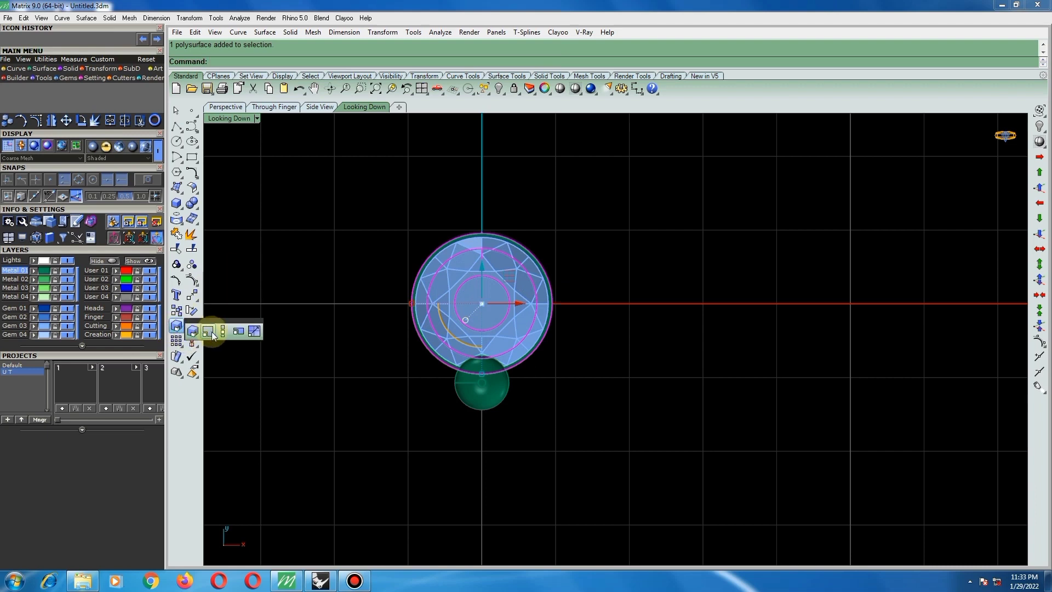
{"action": "left_click", "coordinate": [212, 328]}
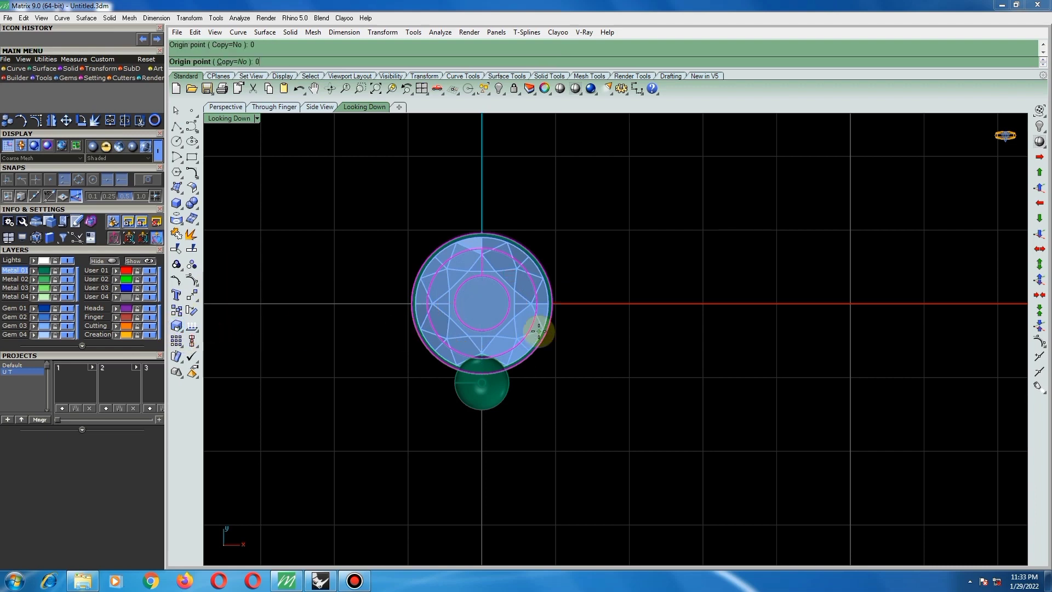
{"action": "type", "text": "0"}
{"action": "key", "text": "Return"}
{"action": "scroll", "coordinate": [583, 301], "scroll_direction": "up", "scroll_amount": 5}
{"action": "left_click", "coordinate": [590, 307]}
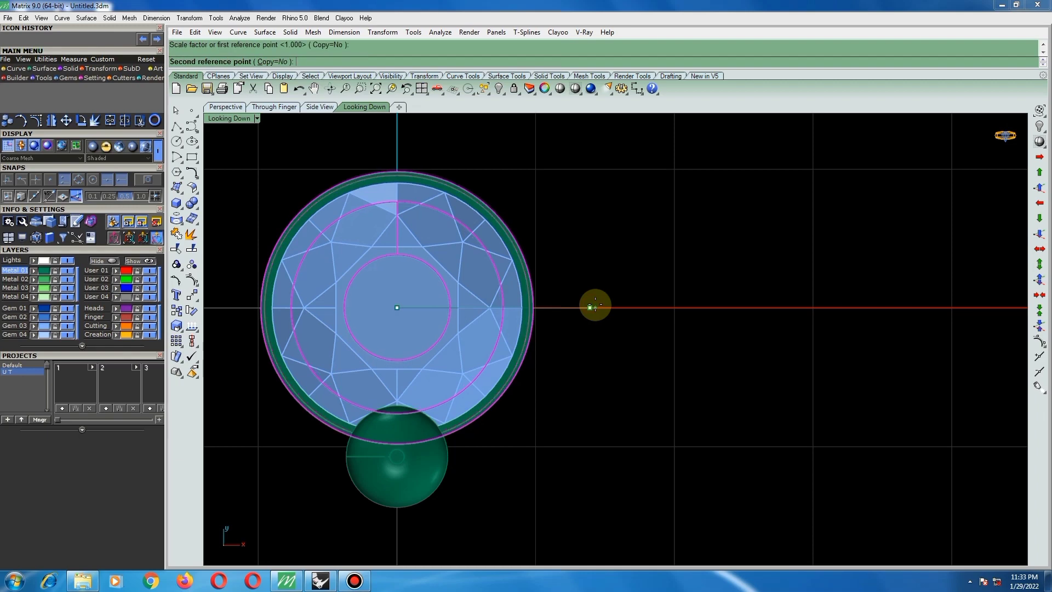
{"action": "left_click", "coordinate": [595, 305]}
{"action": "left_click", "coordinate": [593, 287]}
- Measure the width of the metal rim between the round gem's girdle and the seat's outer edge
{"action": "scroll", "coordinate": [492, 298], "scroll_direction": "down", "scroll_amount": 6}
{"action": "left_click_drag", "start_coordinate": [517, 230], "coordinate": [479, 267]}
{"action": "scroll", "coordinate": [478, 266], "scroll_direction": "down", "scroll_amount": 4}
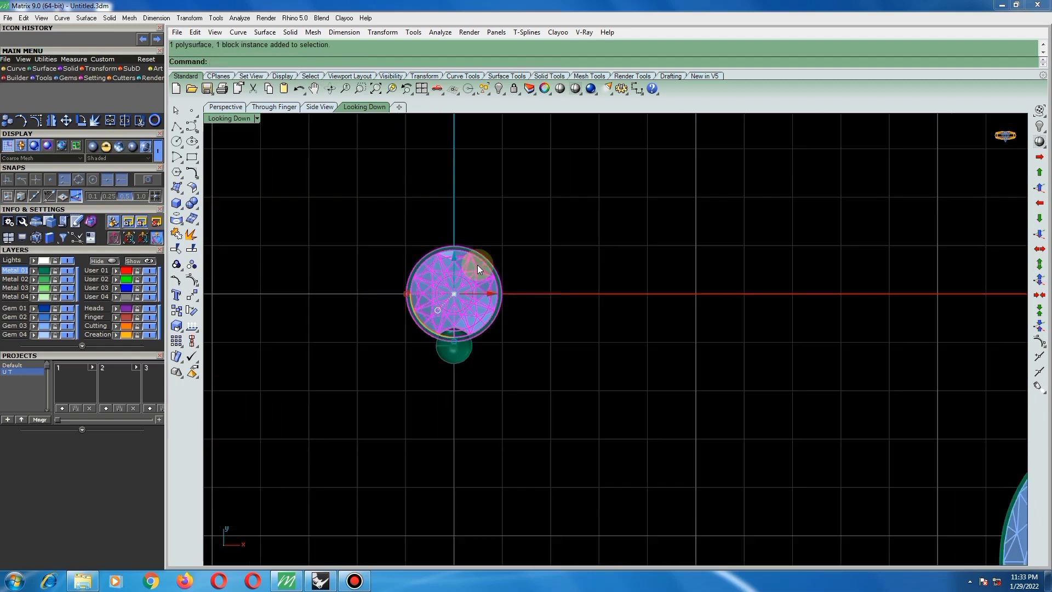
{"action": "scroll", "coordinate": [480, 263], "scroll_direction": "up", "scroll_amount": 6}
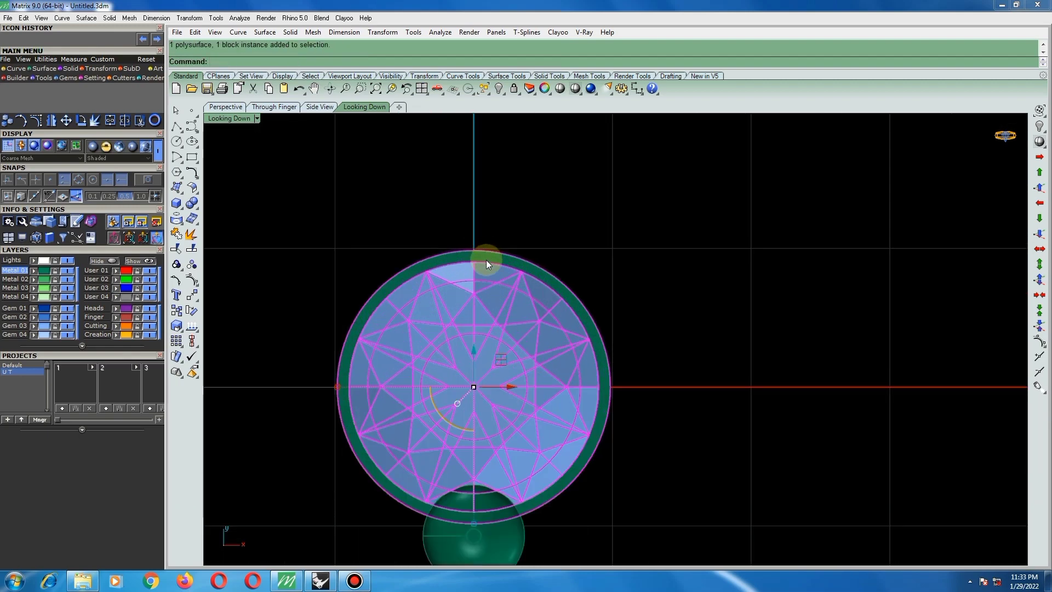
{"action": "key", "text": "ctrl+d"}
{"action": "scroll", "coordinate": [479, 275], "scroll_direction": "up", "scroll_amount": 2}
{"action": "left_click", "coordinate": [473, 252]}
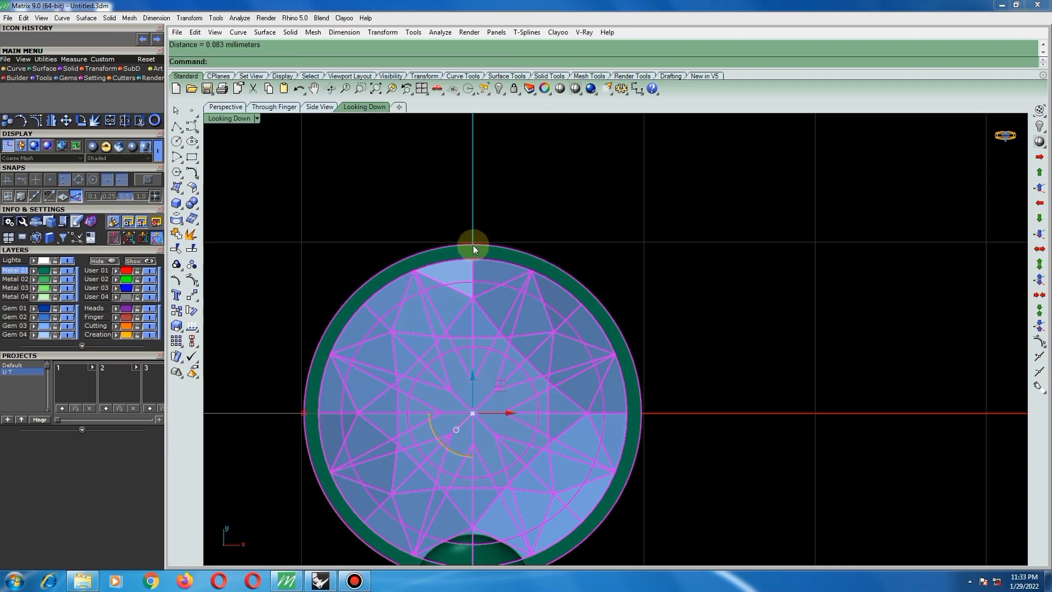
- Enlarge the metal seat again about the origin so its rim around the gem is about 0.1 mm wide
{"action": "left_click", "coordinate": [546, 254]}
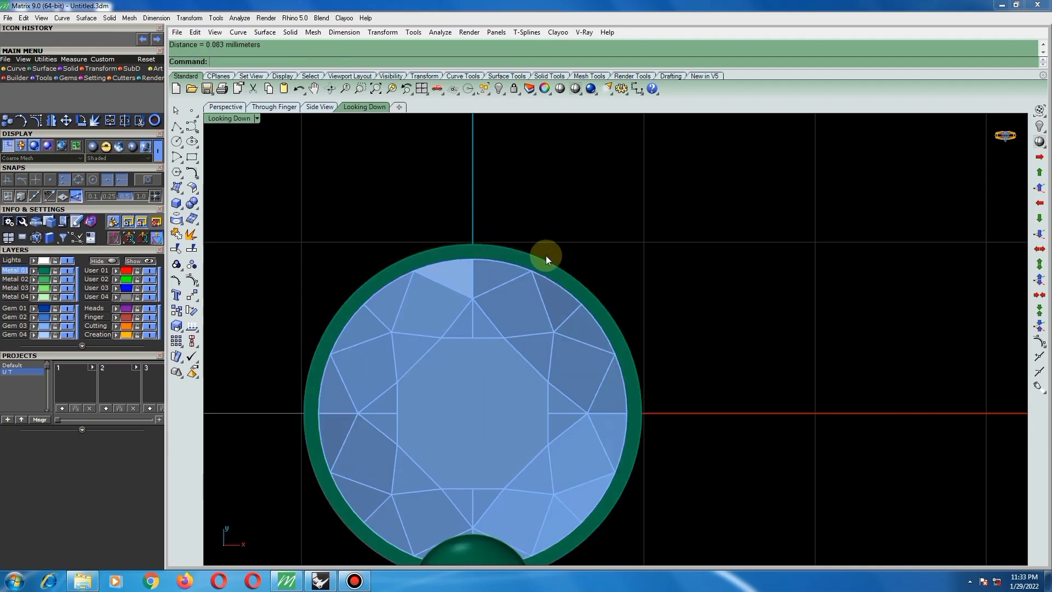
{"action": "left_click", "coordinate": [174, 332]}
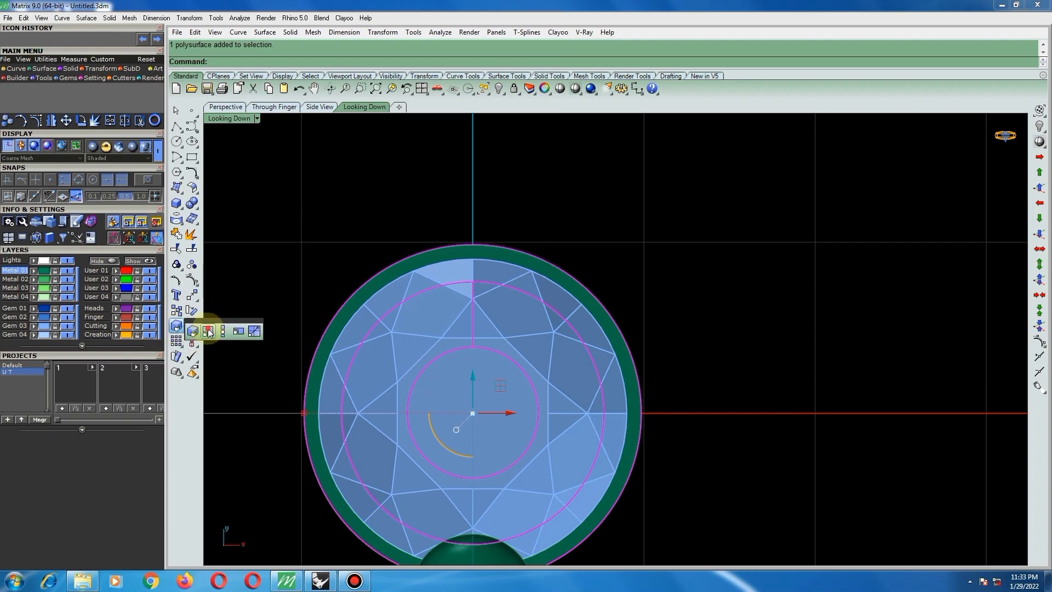
{"action": "left_click", "coordinate": [208, 331]}
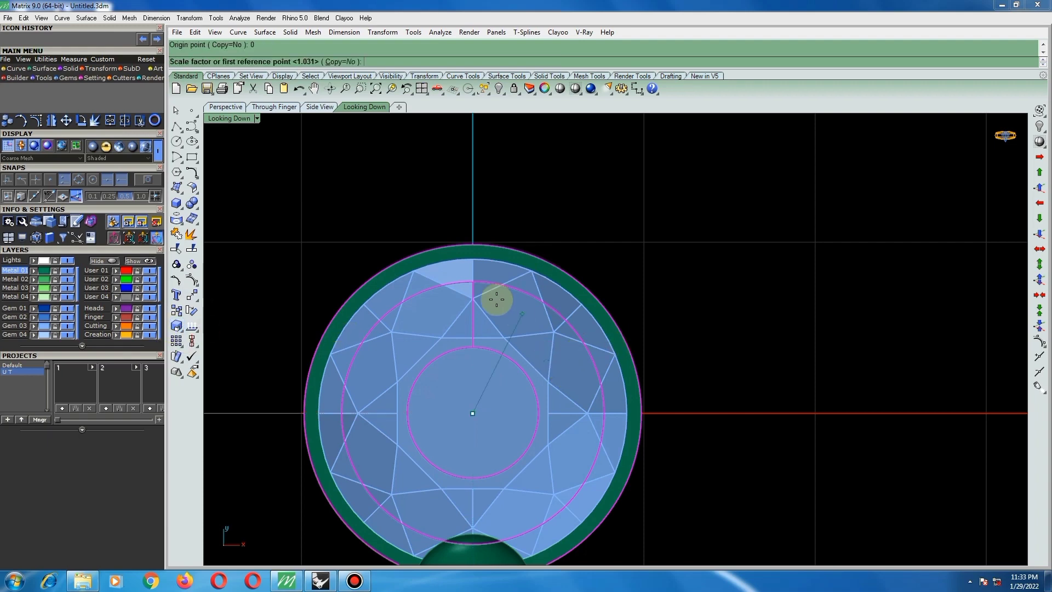
{"action": "scroll", "coordinate": [472, 252], "scroll_direction": "up", "scroll_amount": 3}
{"action": "left_click", "coordinate": [450, 202]}
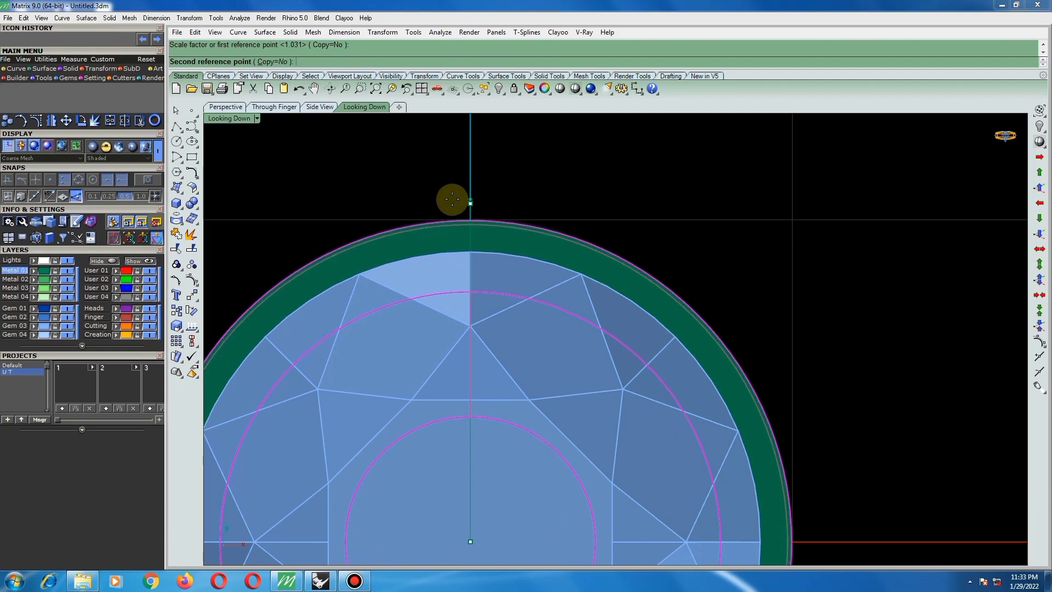
{"action": "left_click", "coordinate": [491, 251]}
- Measure the enlarged seat's rim width at the uppermost point of the gem
{"action": "key", "text": "ctrl+d"}
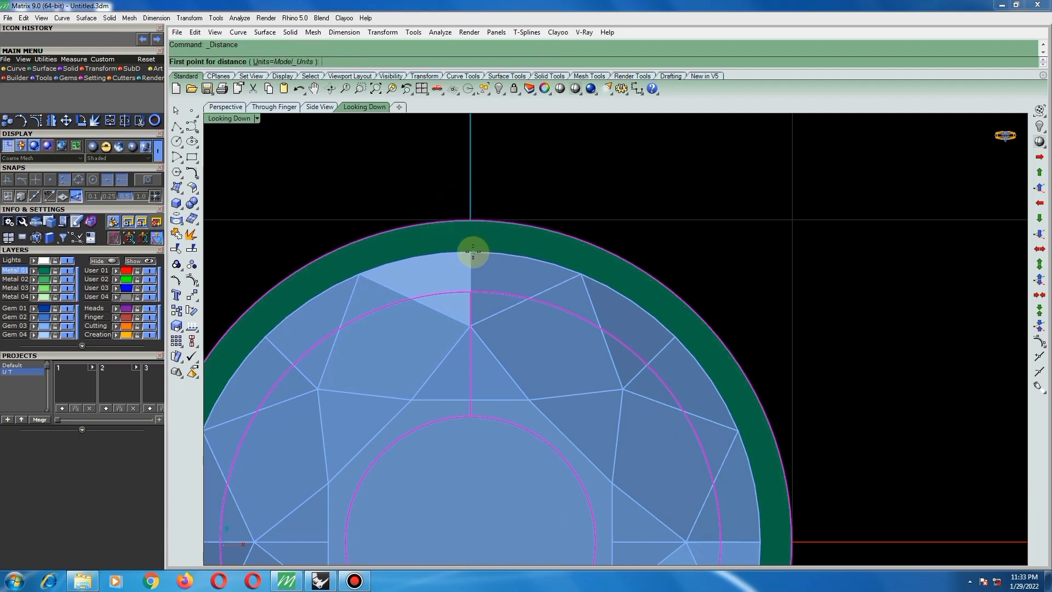
{"action": "left_click", "coordinate": [471, 252]}
{"action": "left_click", "coordinate": [471, 219]}
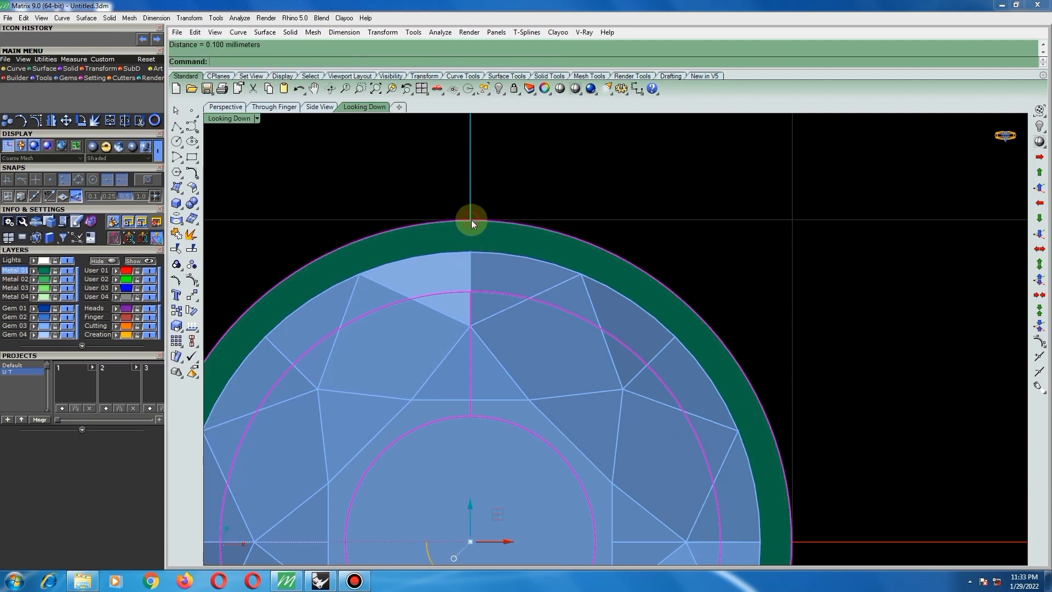
- Group the round gem with its enlarged metal seat, leaving out the prong
{"action": "scroll", "coordinate": [471, 225], "scroll_direction": "down", "scroll_amount": 10}
{"action": "left_click_drag", "start_coordinate": [612, 282], "coordinate": [515, 328]}
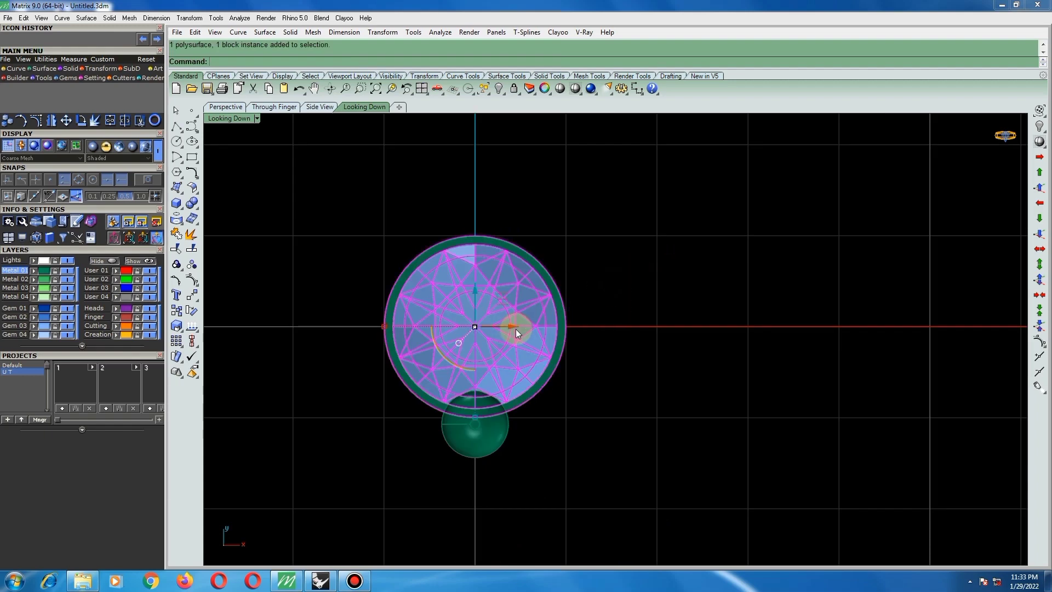
{"action": "scroll", "coordinate": [516, 329], "scroll_direction": "down", "scroll_amount": 2}
{"action": "key", "text": "ctrl+g"}
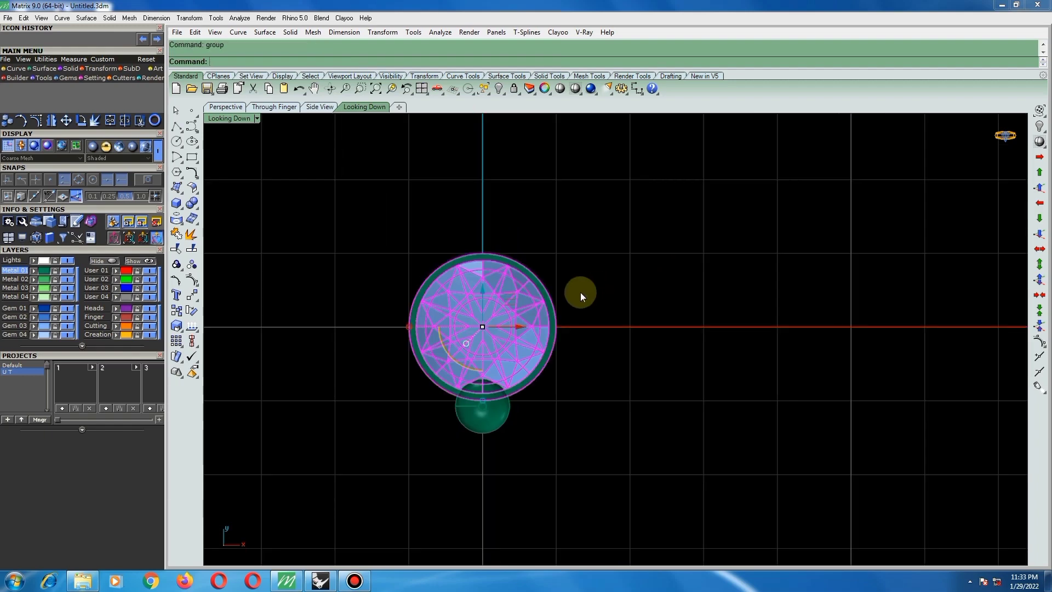
- Copy the gem and seat group straight up so the seats overlap and the two gem girdles meet
{"action": "key", "text": "ctrl+c"}
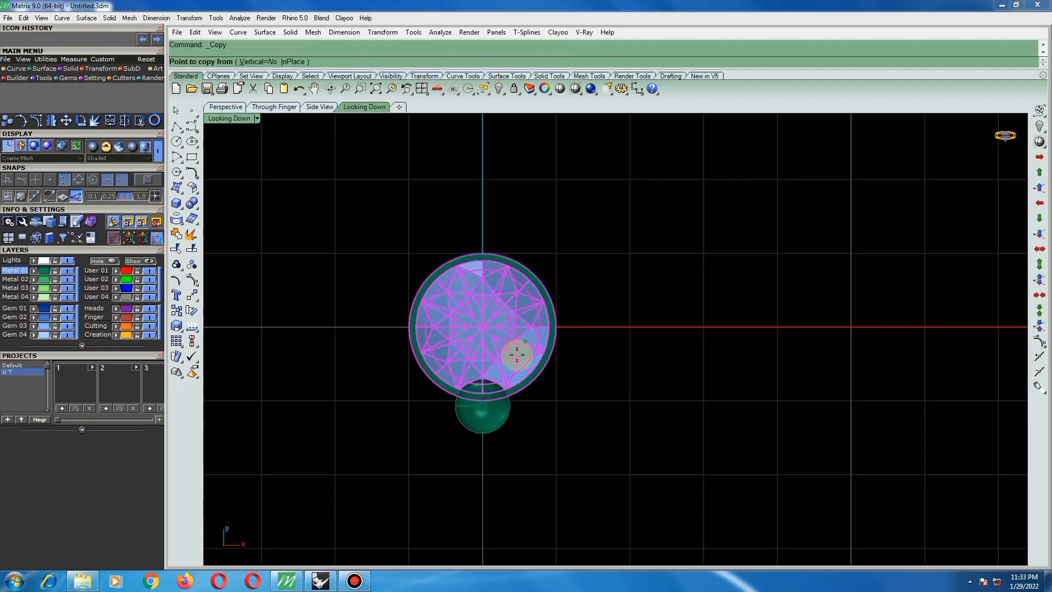
{"action": "left_click", "coordinate": [491, 393]}
{"action": "scroll", "coordinate": [497, 259], "scroll_direction": "up", "scroll_amount": 6}
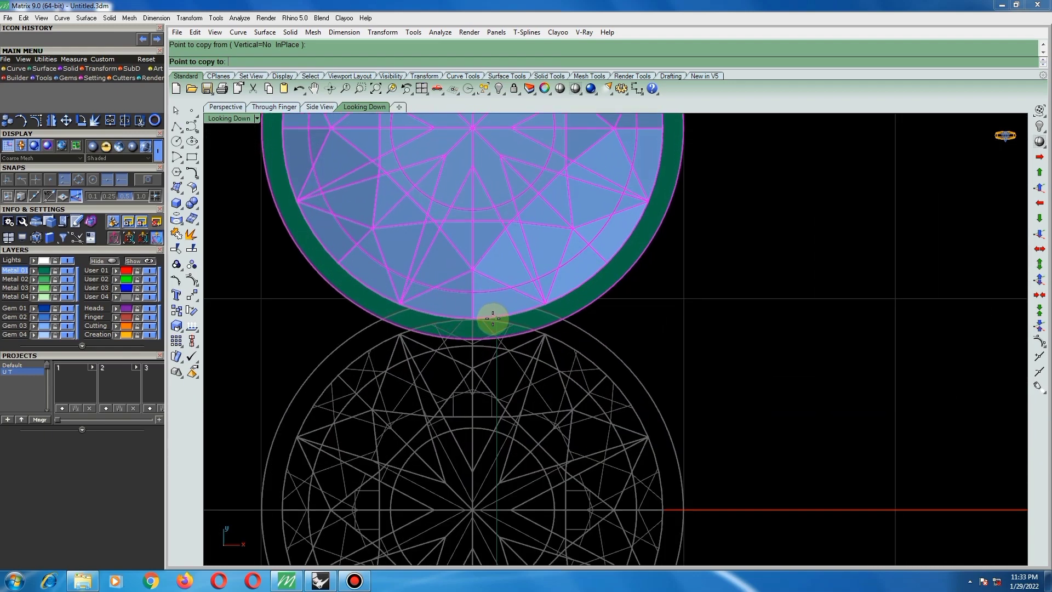
{"action": "right_click", "coordinate": [496, 316]}
{"action": "left_click", "coordinate": [691, 308]}
{"action": "scroll", "coordinate": [515, 332], "scroll_direction": "down", "scroll_amount": 8}
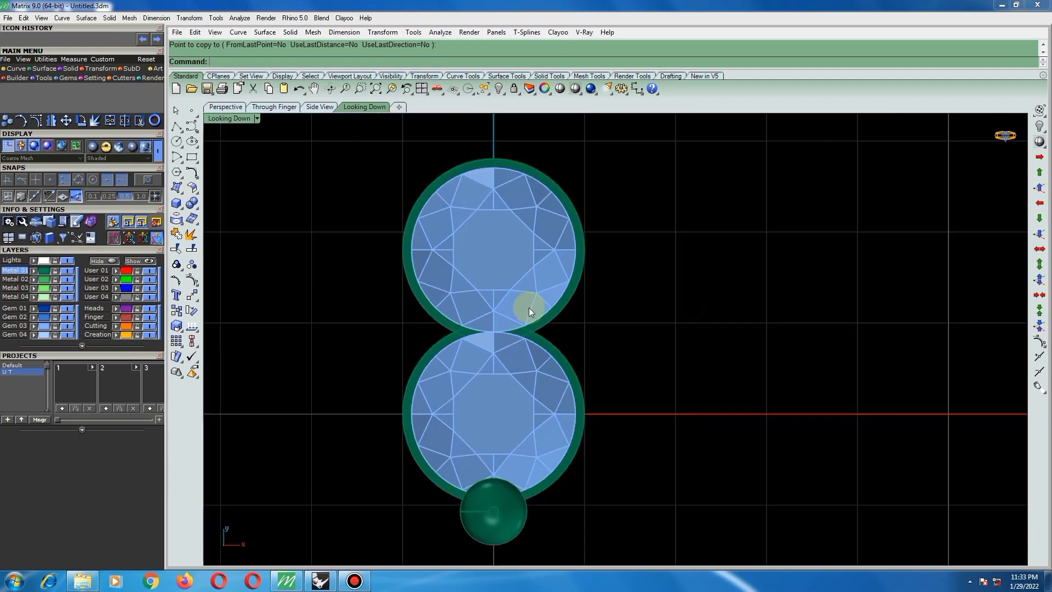
- Move the upper gem and seat copy straight up by 0.15 mm to open a gap between the gems
{"action": "left_click", "coordinate": [544, 271]}
{"action": "scroll", "coordinate": [551, 273], "scroll_direction": "down", "scroll_amount": 2}
{"action": "right_click_drag", "start_coordinate": [577, 324], "coordinate": [584, 348]}
{"action": "type", "text": "m"}
{"action": "key", "text": "Return"}
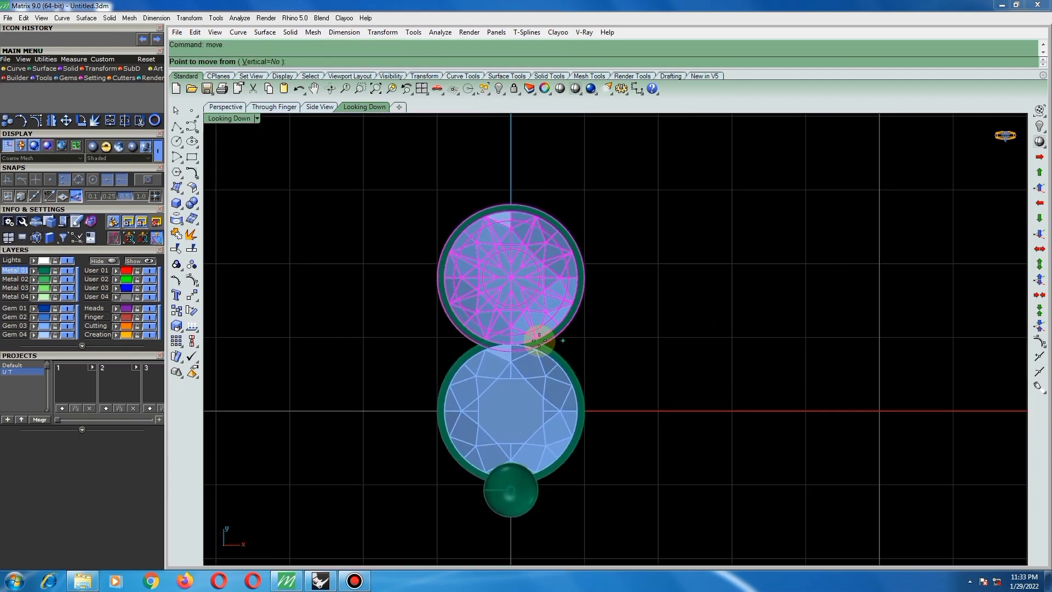
{"action": "scroll", "coordinate": [511, 341], "scroll_direction": "up", "scroll_amount": 4}
{"action": "left_click", "coordinate": [514, 332]}
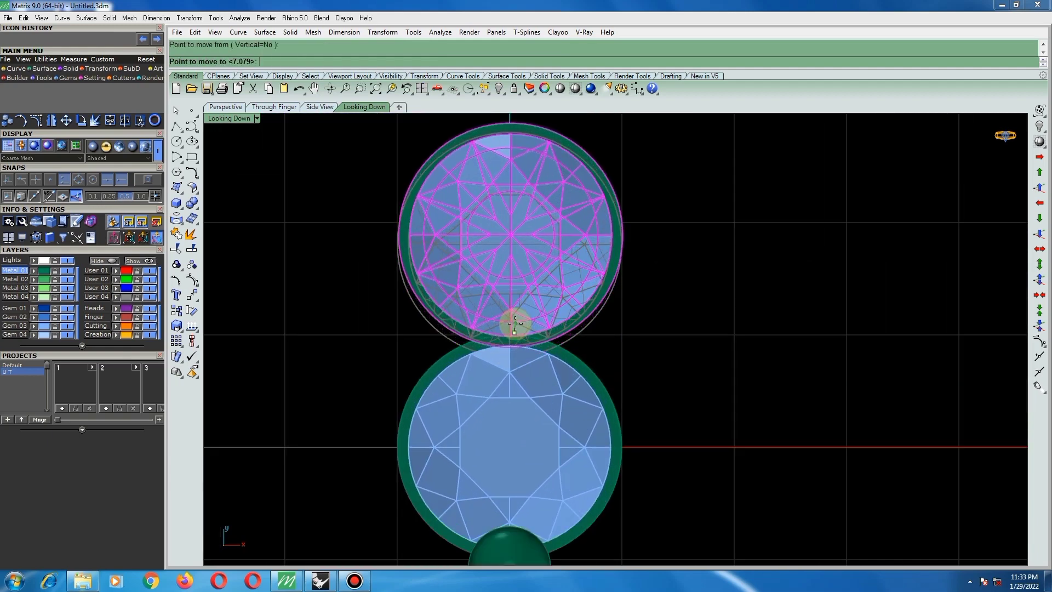
{"action": "type", "text": ".15"}
{"action": "key", "text": "Return"}
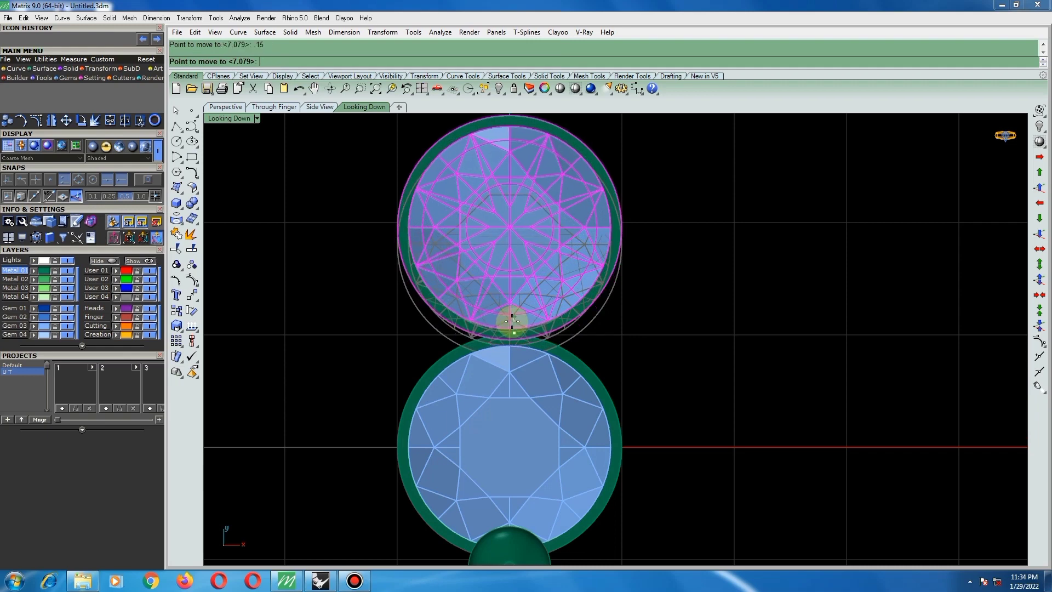
{"action": "scroll", "coordinate": [493, 328], "scroll_direction": "down", "scroll_amount": 3}
{"action": "left_click", "coordinate": [570, 323]}
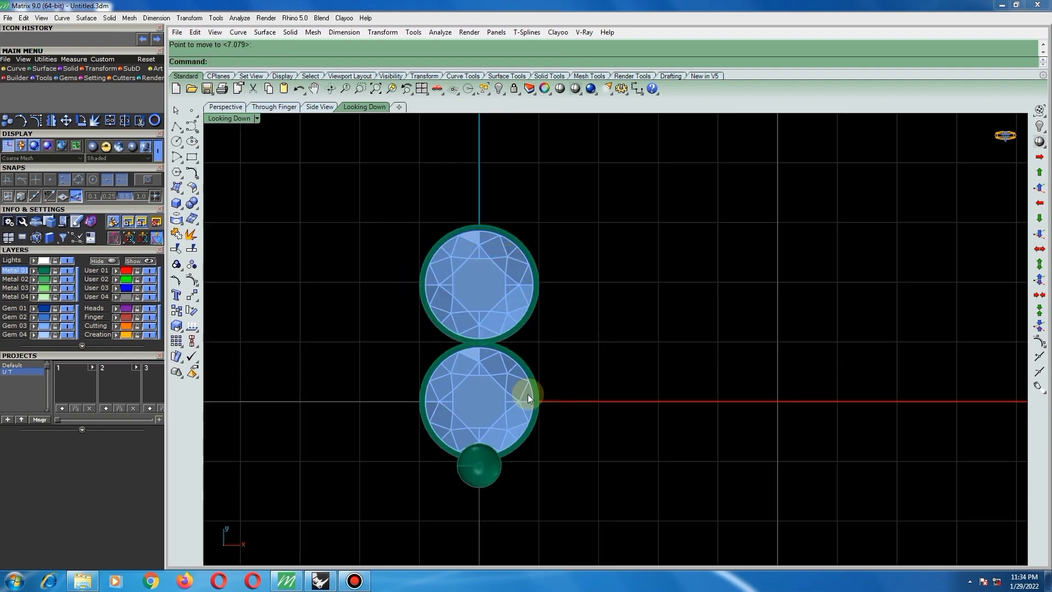
- Copy the prong from below the lower gem straight up to the top of the upper gem
{"action": "right_click", "coordinate": [478, 454]}
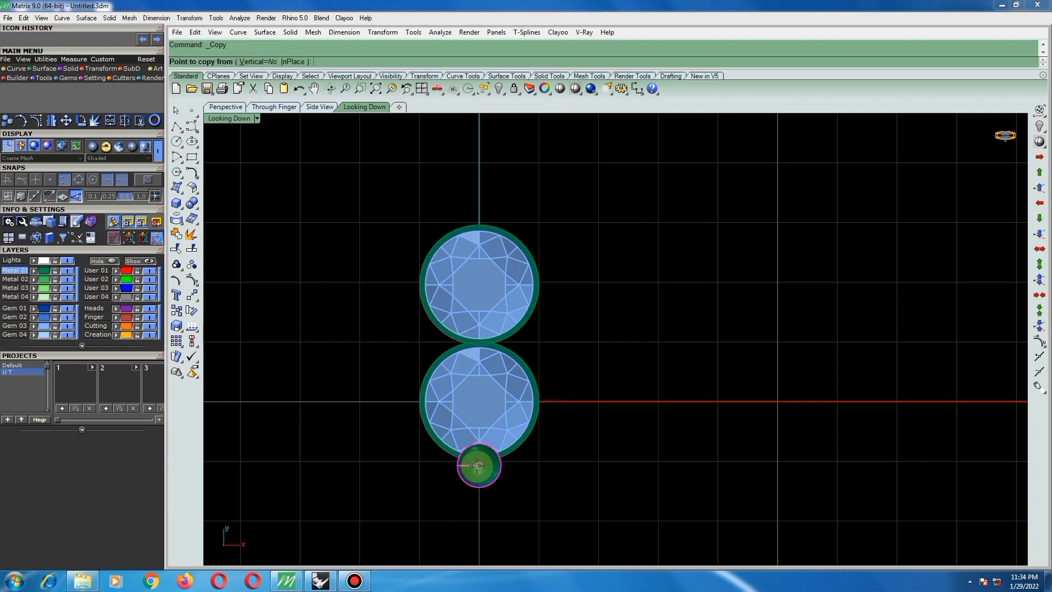
{"action": "left_click", "coordinate": [476, 466]}
{"action": "scroll", "coordinate": [463, 208], "scroll_direction": "up", "scroll_amount": 6}
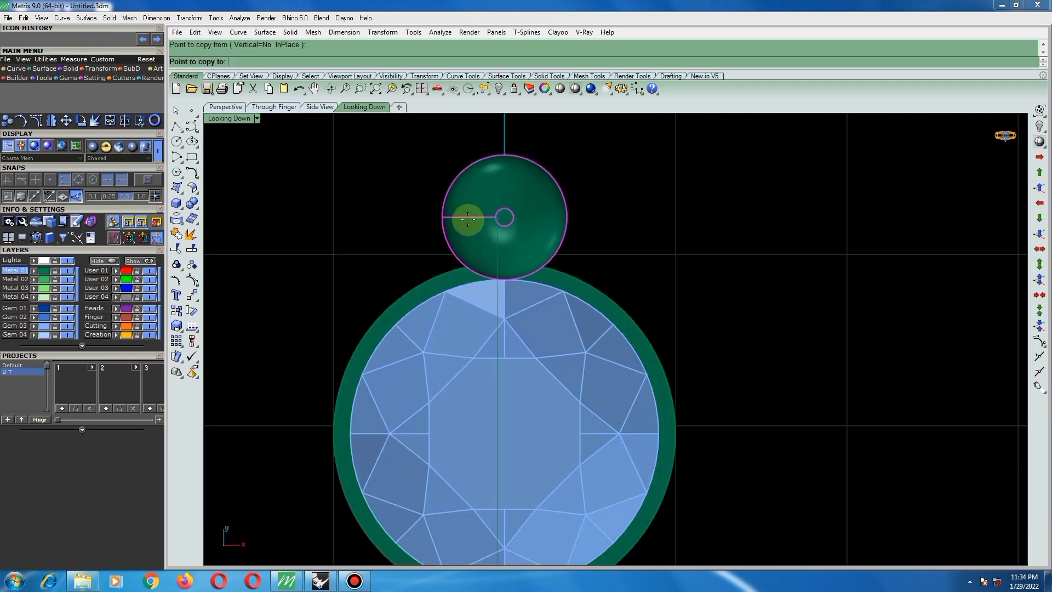
{"action": "left_click", "coordinate": [488, 244]}
{"action": "right_click", "coordinate": [489, 244]}
{"action": "scroll", "coordinate": [472, 240], "scroll_direction": "down", "scroll_amount": 4}
- Measure the diameter of the copied prong above the upper gem
{"action": "left_click", "coordinate": [493, 229]}
{"action": "scroll", "coordinate": [455, 232], "scroll_direction": "up", "scroll_amount": 1}
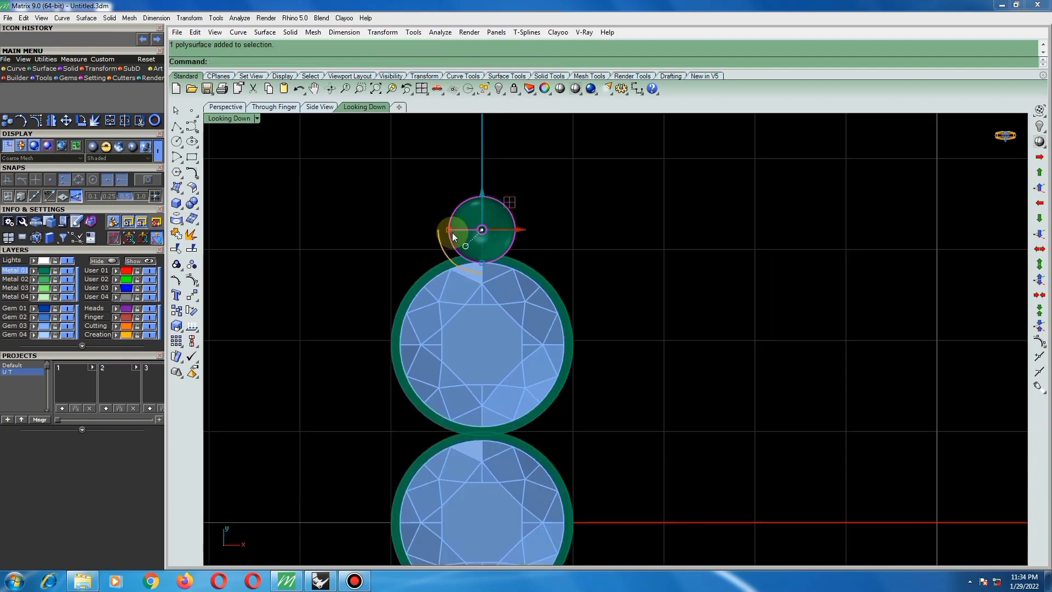
{"action": "key", "text": "ctrl+d"}
{"action": "scroll", "coordinate": [445, 234], "scroll_direction": "up", "scroll_amount": 2}
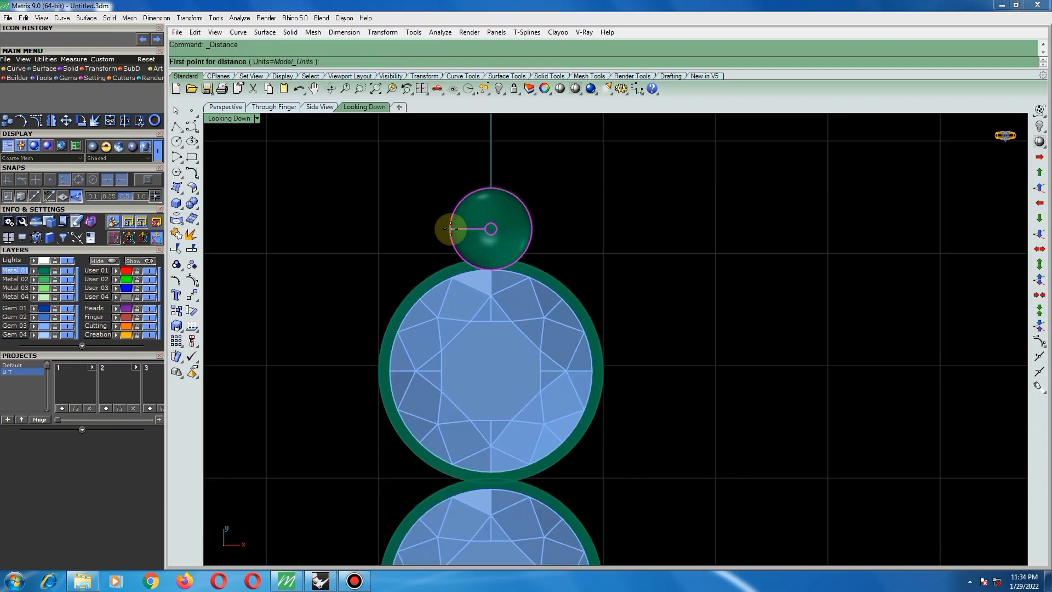
{"action": "left_click", "coordinate": [450, 228]}
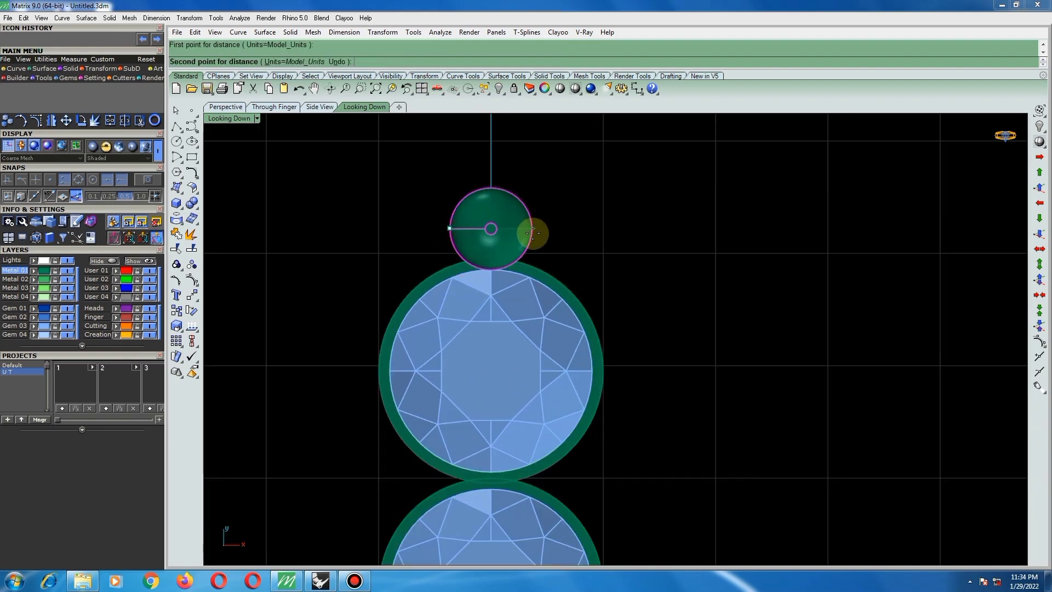
{"action": "left_click", "coordinate": [533, 232]}
- Move the copied prong straight down by 0.15 mm so it overlaps the upper gem's edge
{"action": "scroll", "coordinate": [510, 236], "scroll_direction": "down", "scroll_amount": 4}
{"action": "left_click", "coordinate": [494, 237]}
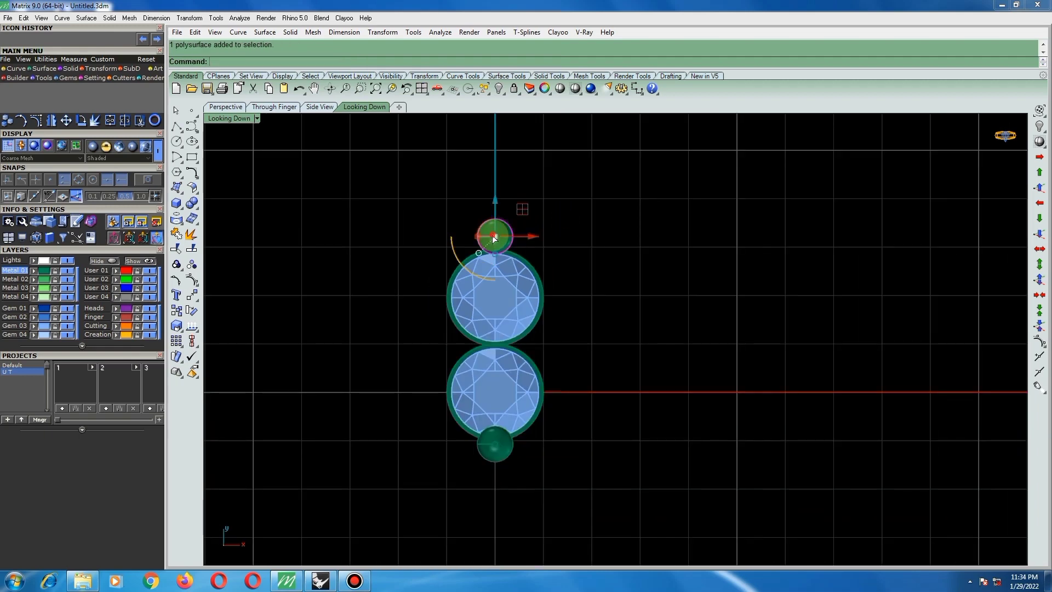
{"action": "scroll", "coordinate": [493, 237], "scroll_direction": "up", "scroll_amount": 6}
{"action": "type", "text": "m"}
{"action": "key", "text": "Return"}
{"action": "left_click", "coordinate": [511, 220]}
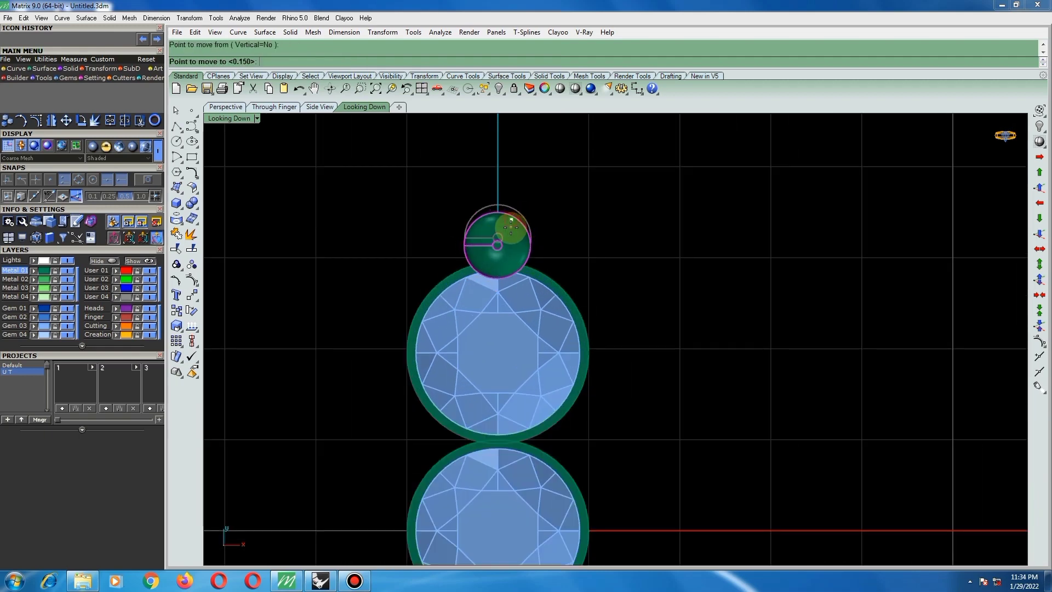
{"action": "type", "text": ".15"}
{"action": "key", "text": "Return"}
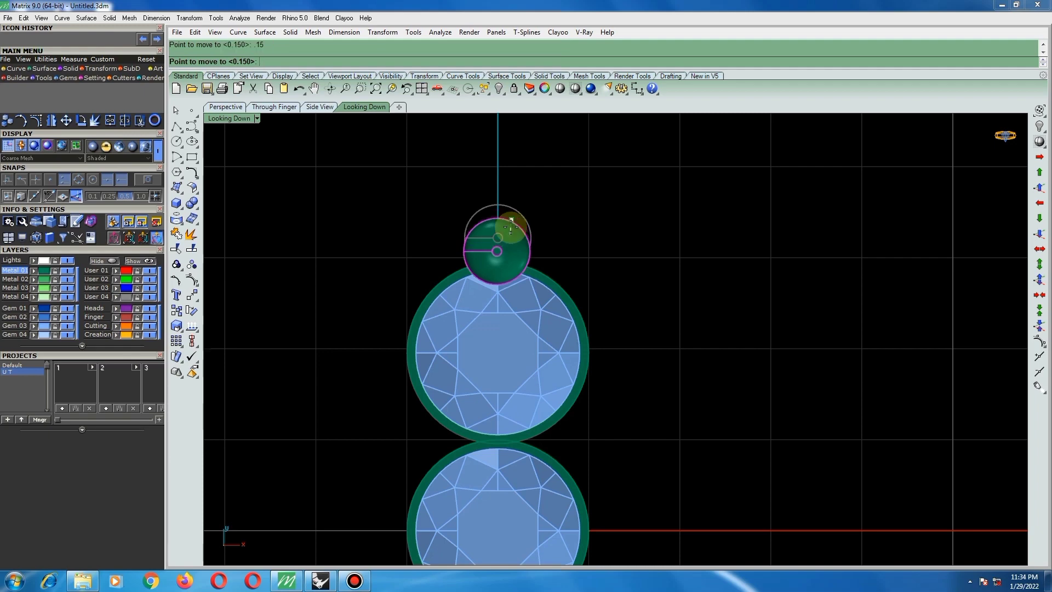
{"action": "left_click", "coordinate": [504, 274]}
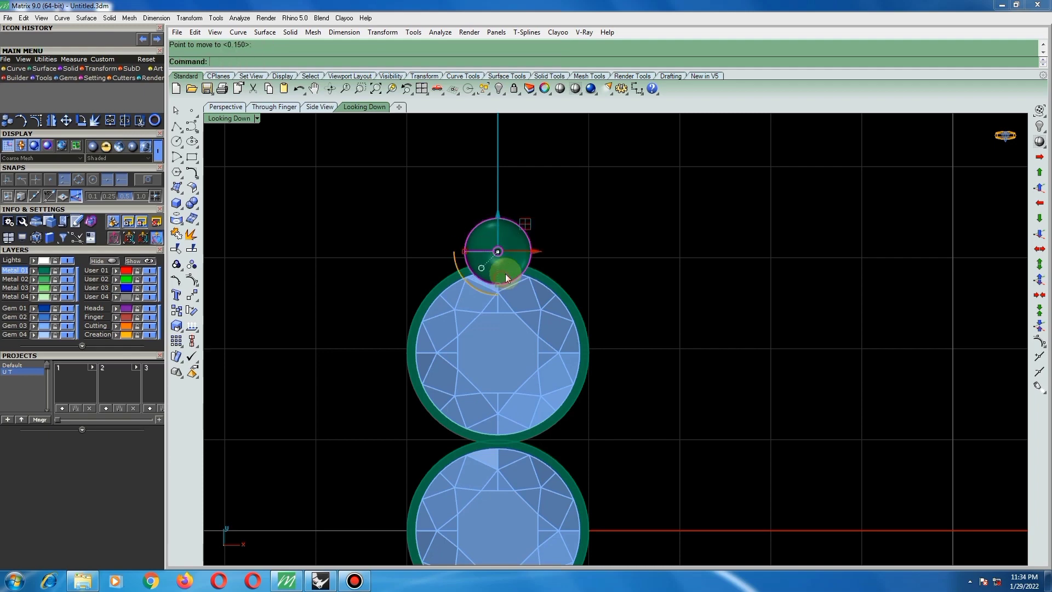
{"action": "scroll", "coordinate": [517, 285], "scroll_direction": "down", "scroll_amount": 4}
{"action": "left_click", "coordinate": [581, 256]}
- Group the upper round gem and its seat together with the prong on top of it
{"action": "scroll", "coordinate": [544, 254], "scroll_direction": "down", "scroll_amount": 5}
{"action": "scroll", "coordinate": [521, 252], "scroll_direction": "up", "scroll_amount": 5}
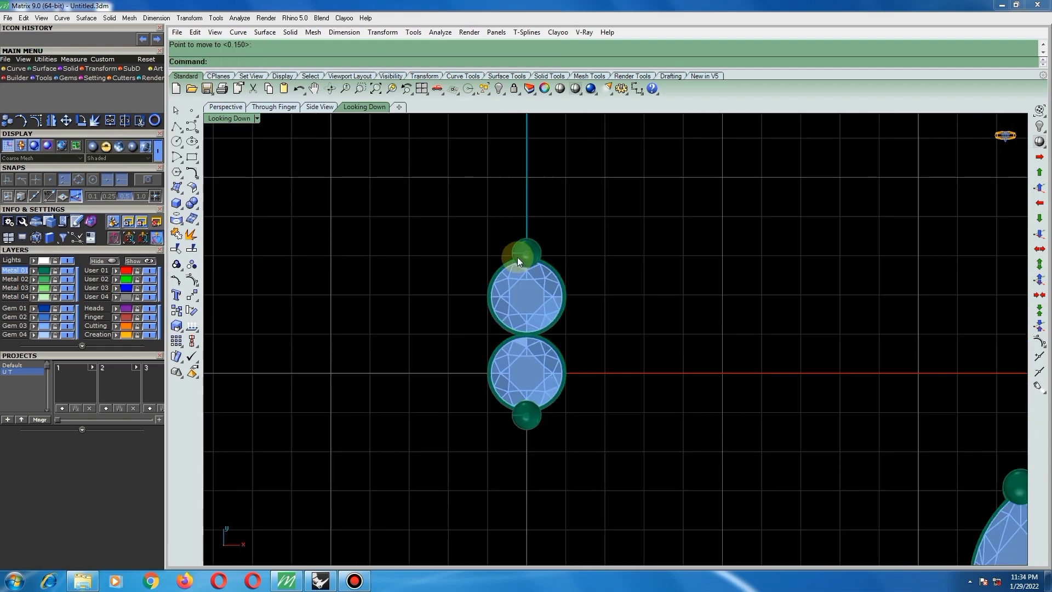
{"action": "left_click", "coordinate": [537, 284]}
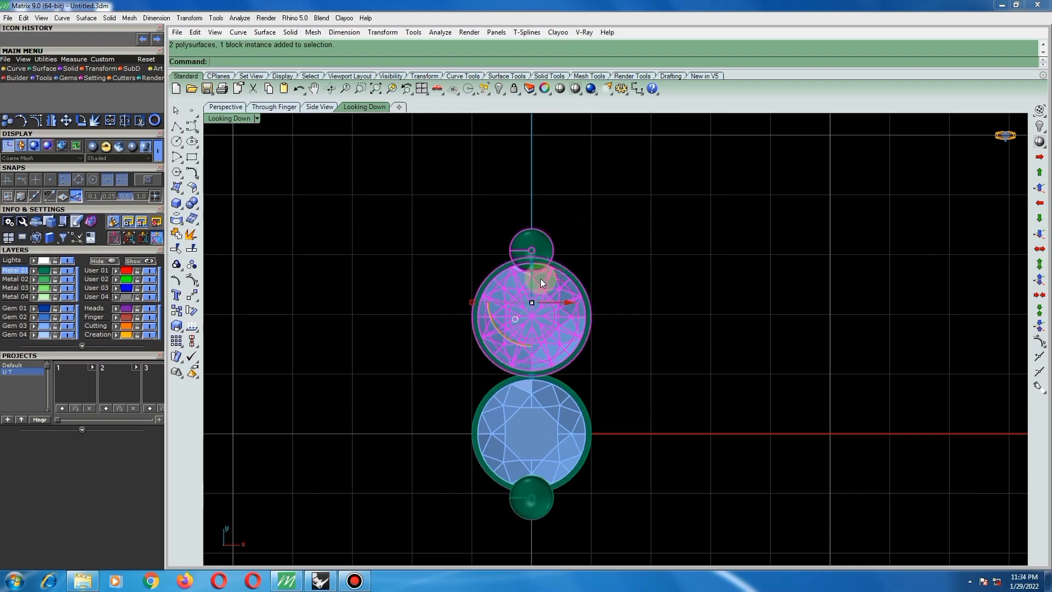
{"action": "type", "text": "group"}
{"action": "key", "text": "Return"}
{"action": "scroll", "coordinate": [495, 278], "scroll_direction": "down", "scroll_amount": 4}
{"action": "left_click", "coordinate": [688, 266]}
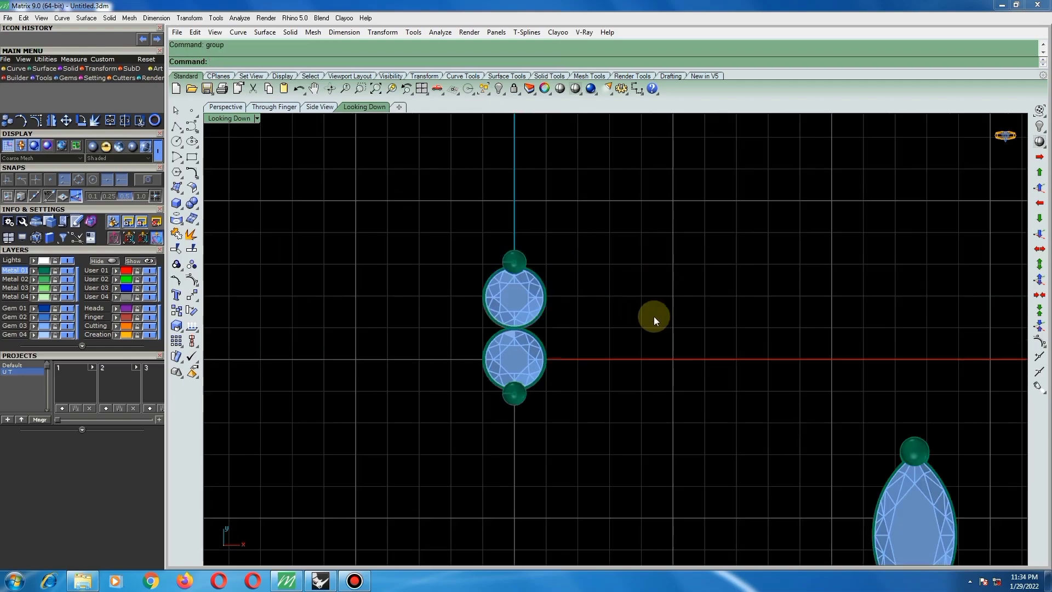
- Switch the Looking Down viewport to the Top view
{"action": "right_click_drag", "start_coordinate": [653, 317], "coordinate": [631, 318]}
{"action": "key", "text": "ctrl+F1"}
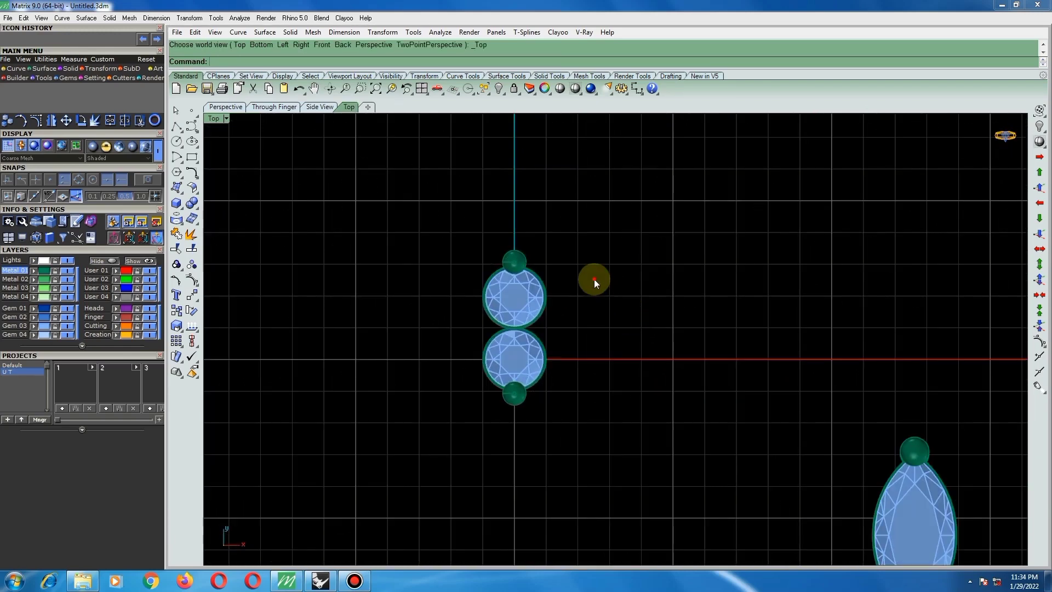
- Polar array the grouped upper gem, seat and prong around the origin with 6 items over 360 degrees
{"action": "left_click", "coordinate": [513, 281]}
{"action": "scroll", "coordinate": [573, 274], "scroll_direction": "down", "scroll_amount": 2}
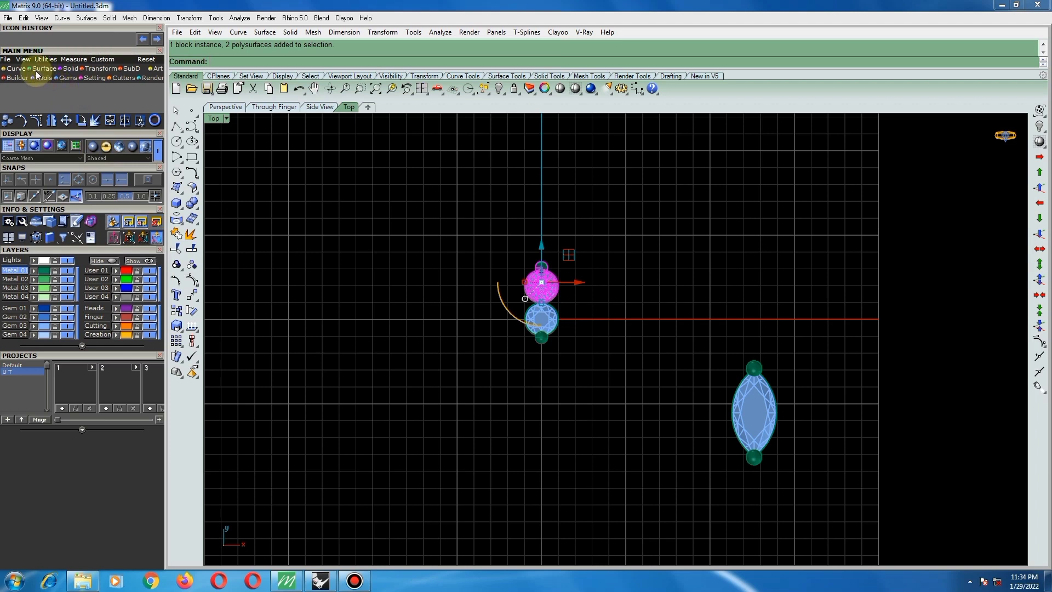
{"action": "left_click", "coordinate": [100, 70]}
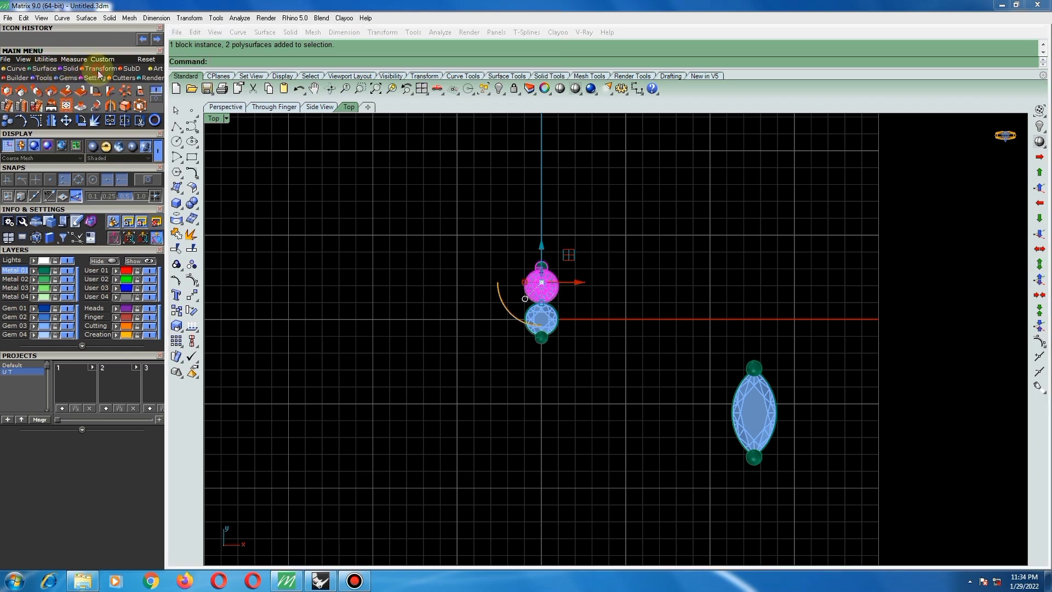
{"action": "left_click", "coordinate": [125, 90]}
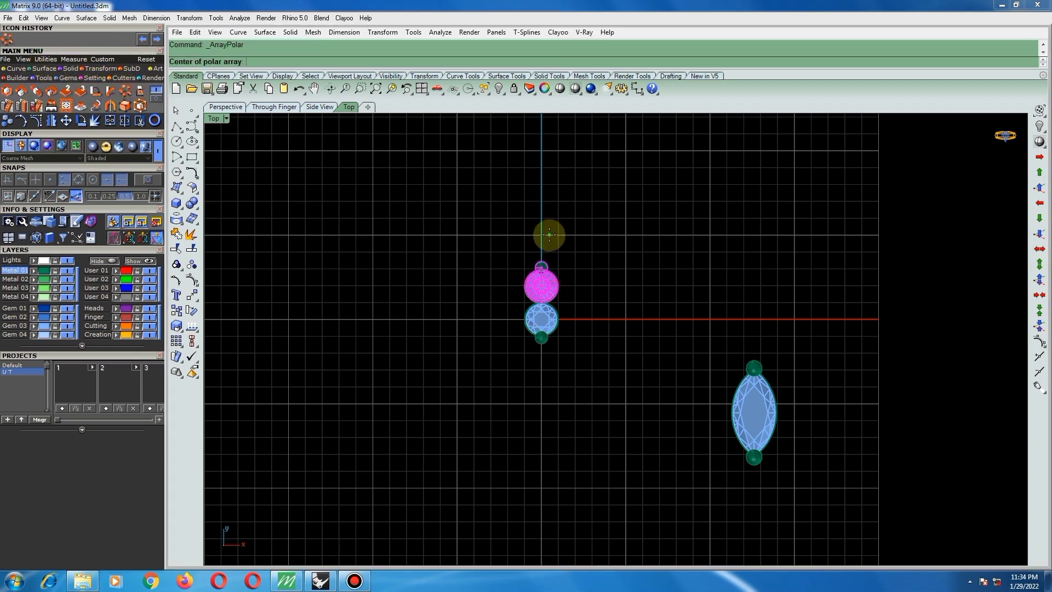
{"action": "type", "text": "0"}
{"action": "key", "text": "Return"}
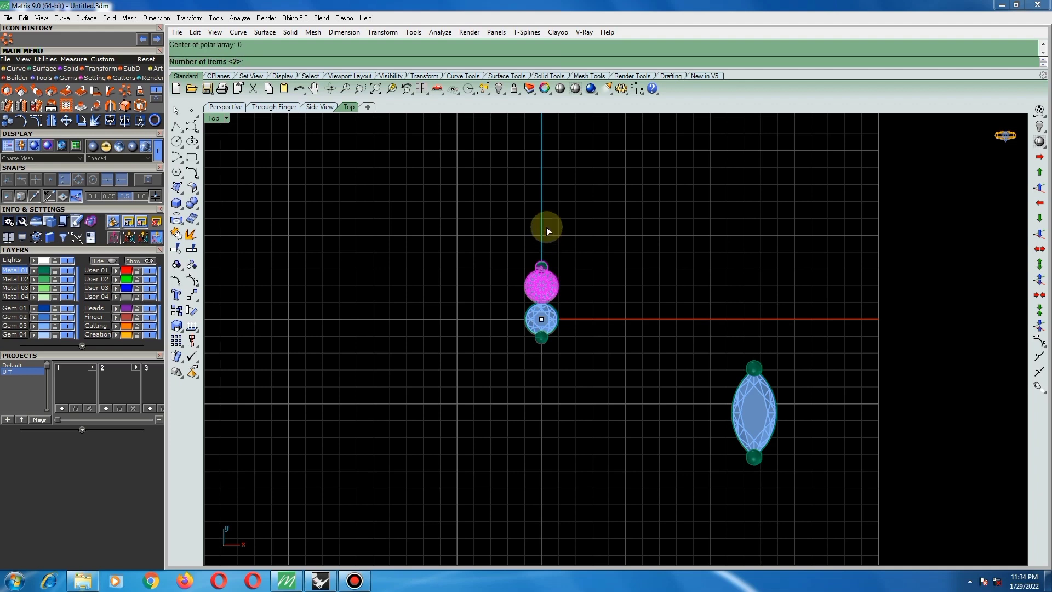
{"action": "type", "text": "6"}
{"action": "key", "text": "Return"}
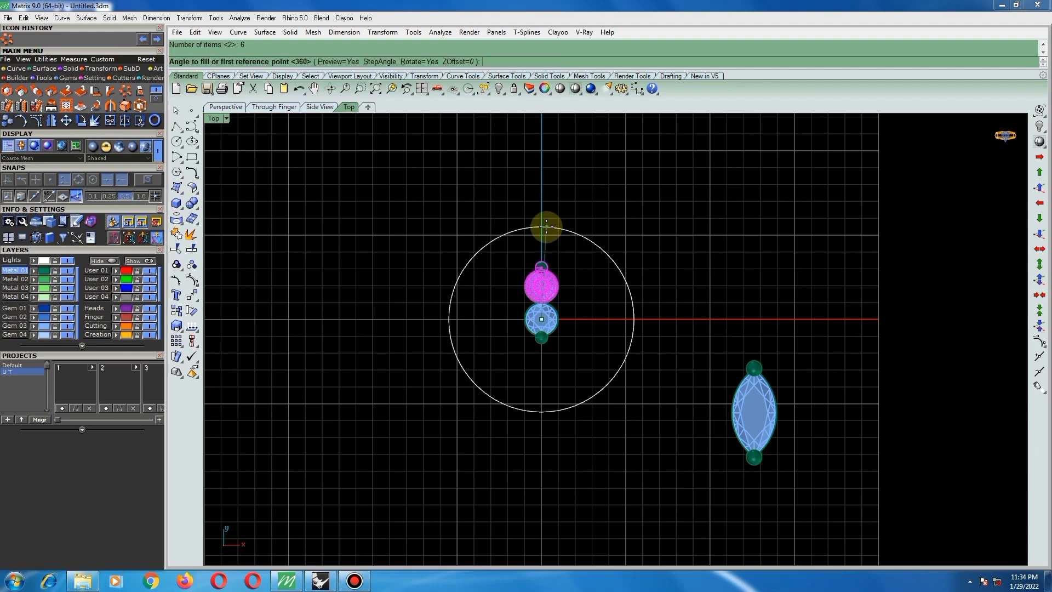
{"action": "key", "text": "Return"}
{"action": "key", "text": "Return"}
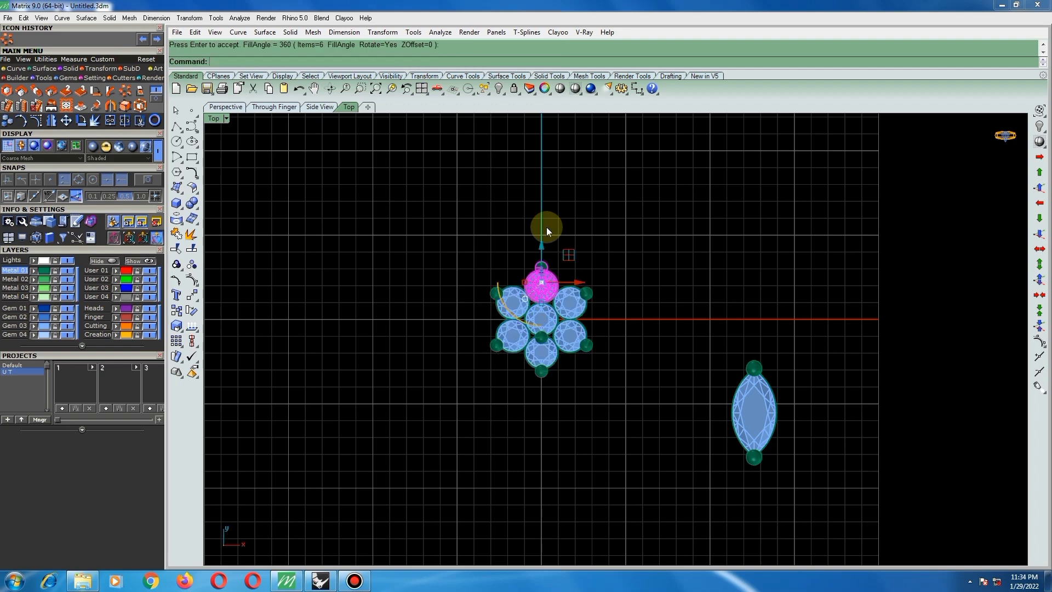
- Move the marquise gem with its seat and prongs farther down, away from the round gem cluster
{"action": "left_click", "coordinate": [783, 376]}
{"action": "left_click_drag", "start_coordinate": [787, 379], "coordinate": [761, 458]}
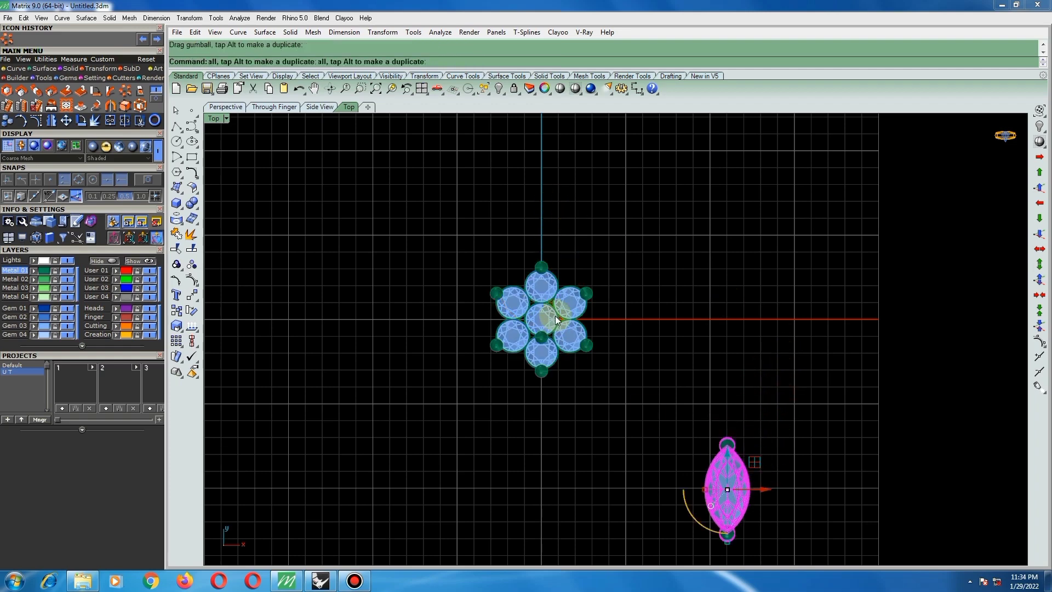
- Rotate the original upper gem group slightly outward and down in the Right view, pivoting on the inner top edge of its seat
{"action": "left_click", "coordinate": [547, 284]}
{"action": "scroll", "coordinate": [547, 277], "scroll_direction": "up", "scroll_amount": 3}
{"action": "key", "text": "F3"}
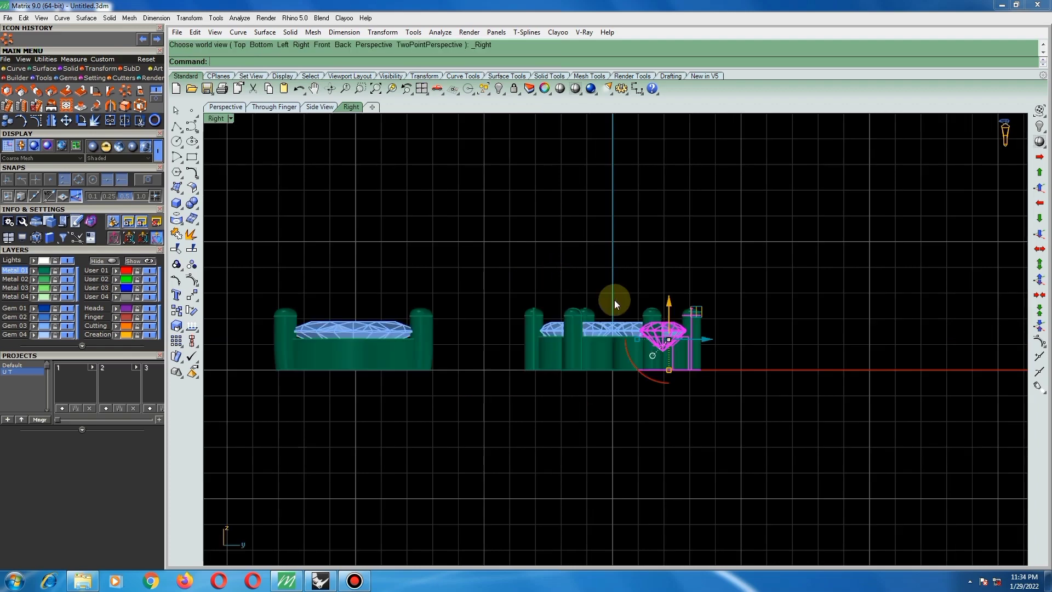
{"action": "scroll", "coordinate": [678, 362], "scroll_direction": "up", "scroll_amount": 6}
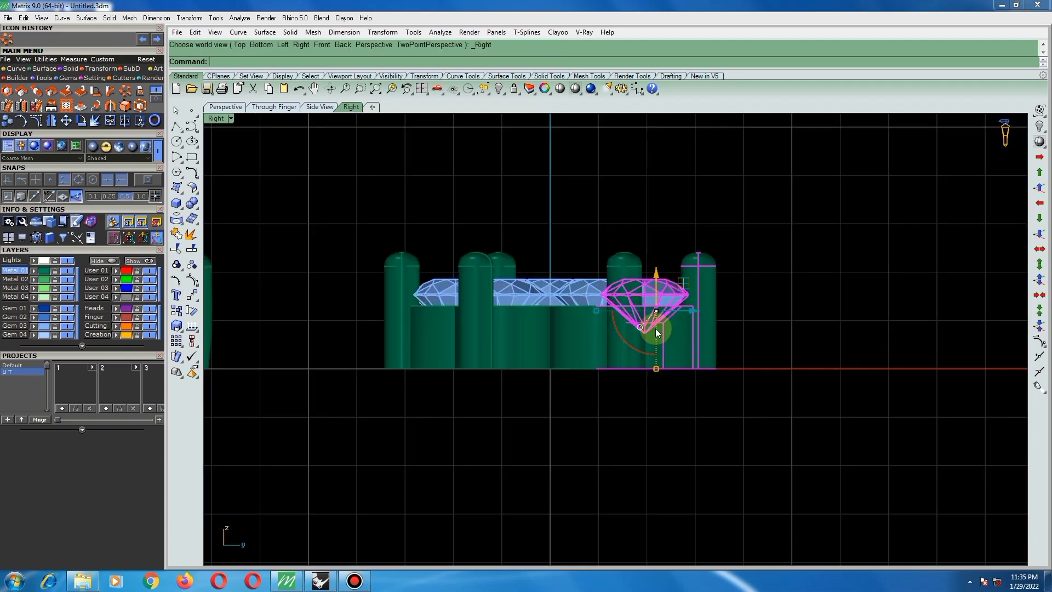
{"action": "type", "text": "rotate"}
{"action": "key", "text": "Return"}
{"action": "left_click", "coordinate": [602, 306]}
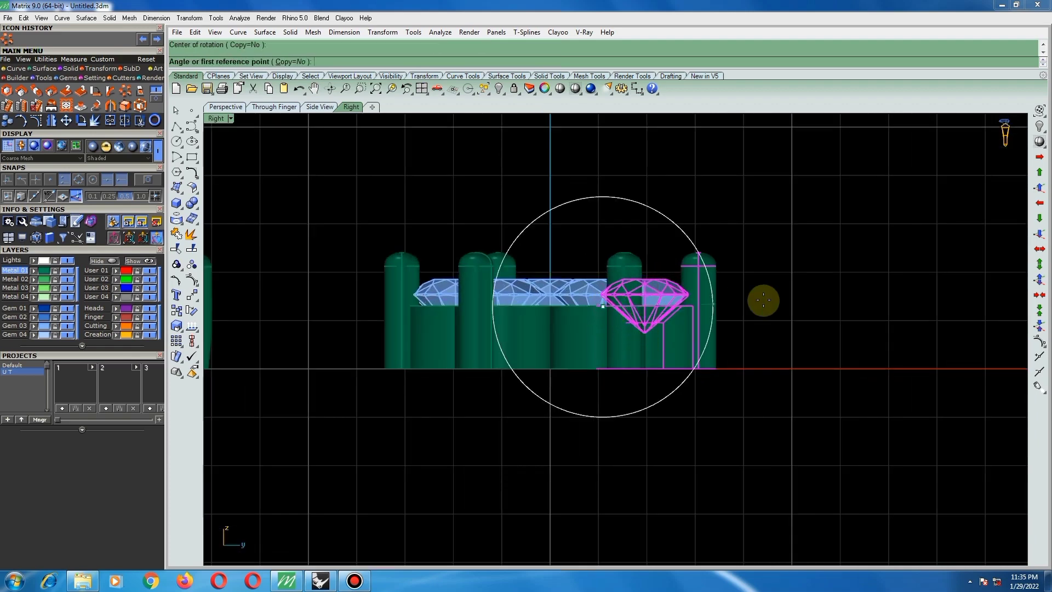
{"action": "left_click", "coordinate": [822, 290]}
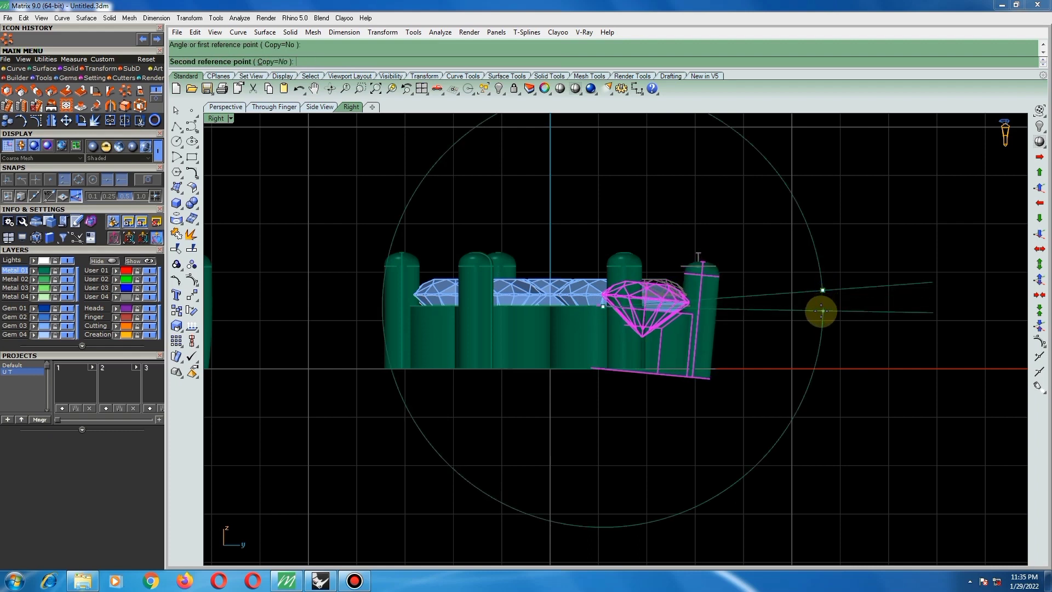
{"action": "left_click", "coordinate": [821, 310]}
{"action": "scroll", "coordinate": [751, 302], "scroll_direction": "down", "scroll_amount": 3}
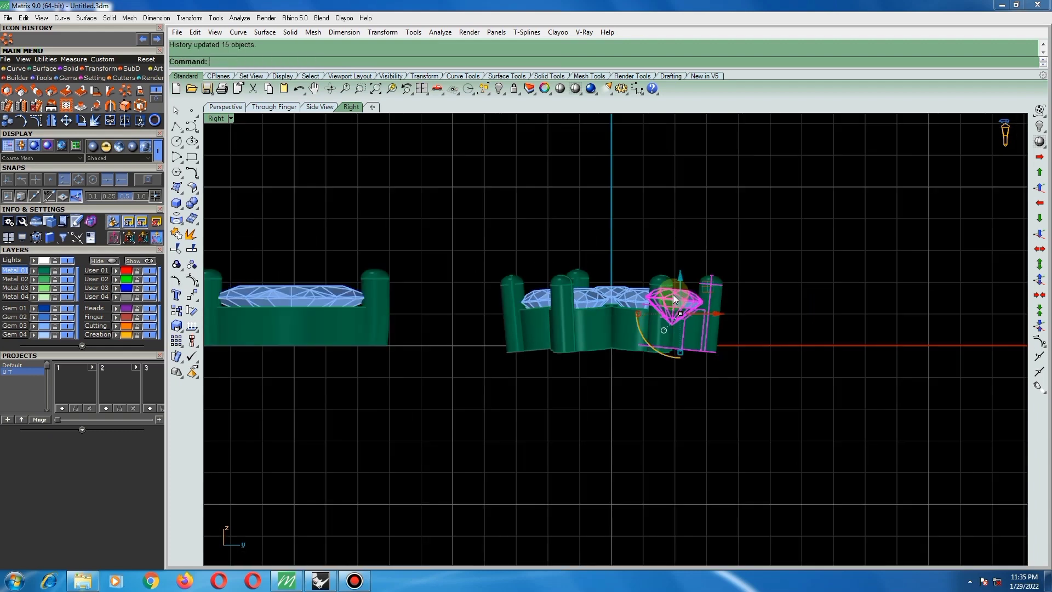
- Select the centre gem, its seat and its prong, and move them straight up by 0.7 mm in the Right view
{"action": "key", "text": "ctrl+F1"}
{"action": "left_click", "coordinate": [766, 321]}
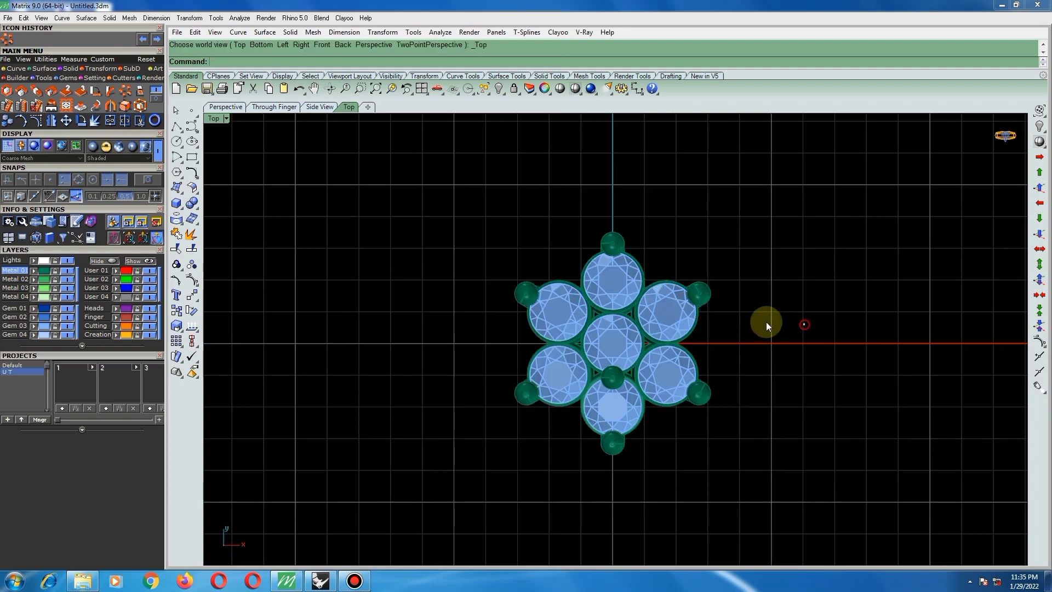
{"action": "scroll", "coordinate": [626, 350], "scroll_direction": "up", "scroll_amount": 3}
{"action": "left_click", "coordinate": [620, 346]}
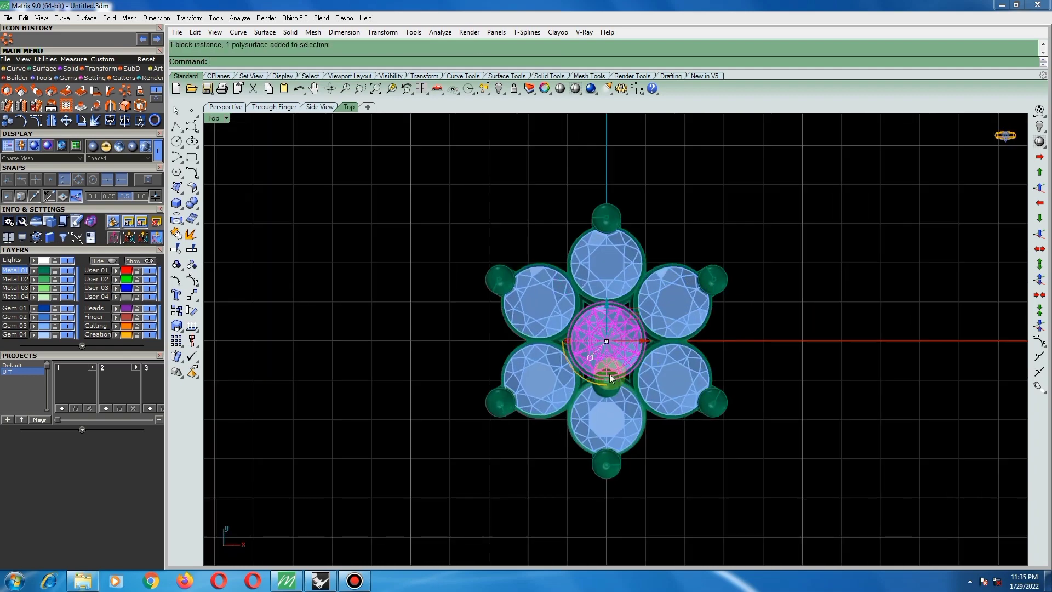
{"action": "left_click", "coordinate": [611, 378]}
{"action": "left_click", "coordinate": [609, 393], "text": "shift"}
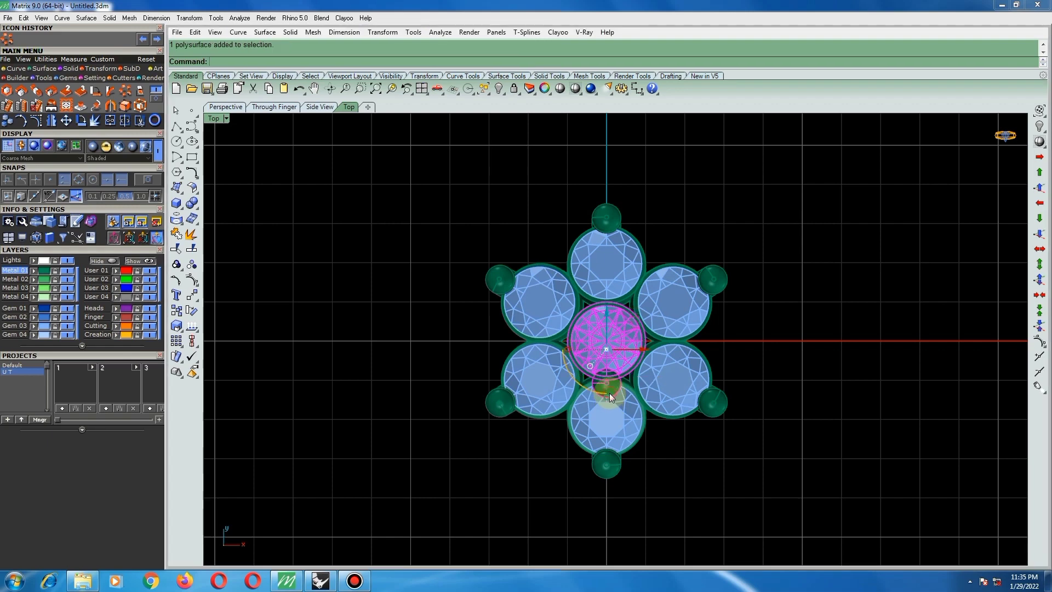
{"action": "type", "text": "r"}
{"action": "key", "text": "Return"}
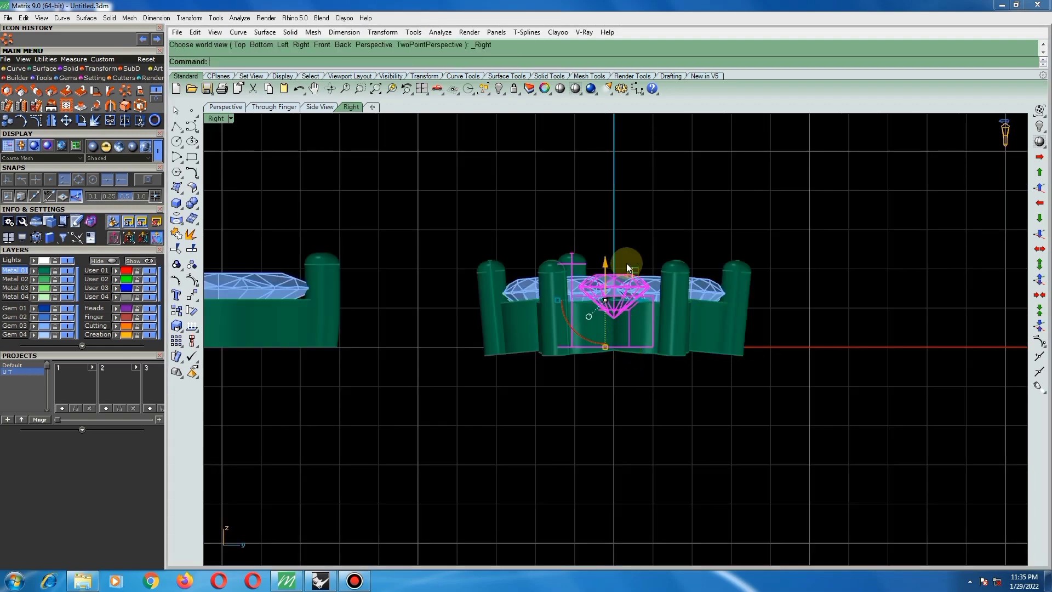
{"action": "right_click_drag", "start_coordinate": [620, 260], "coordinate": [589, 291]}
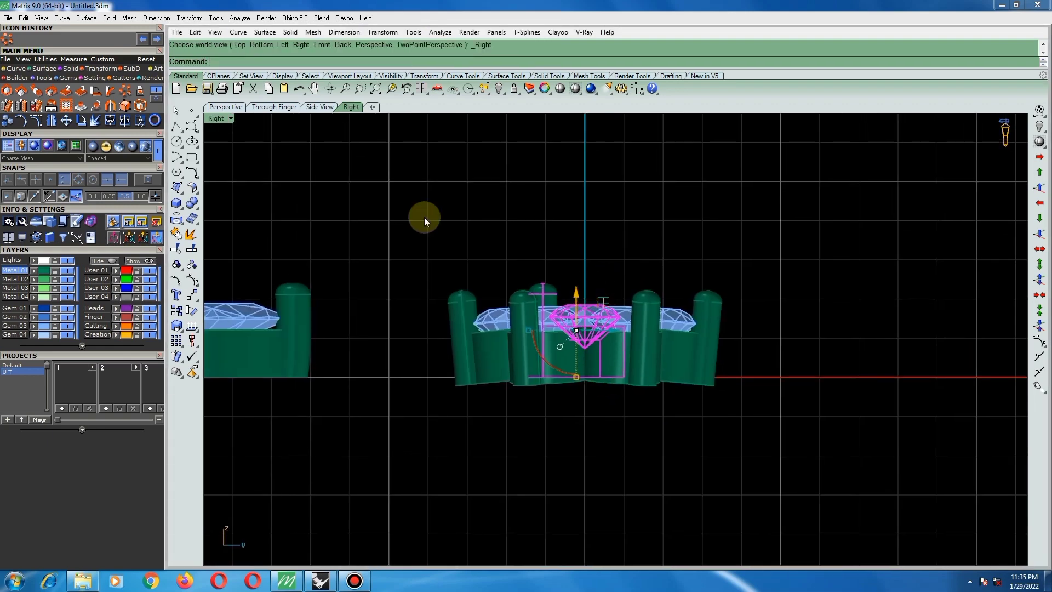
{"action": "left_click", "coordinate": [192, 297]}
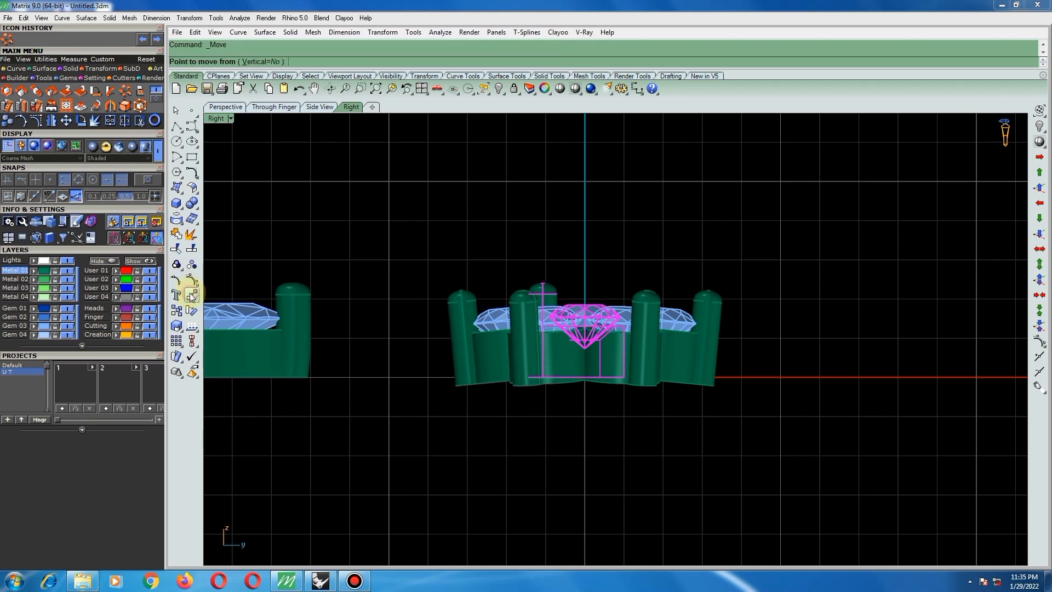
{"action": "left_click", "coordinate": [636, 283]}
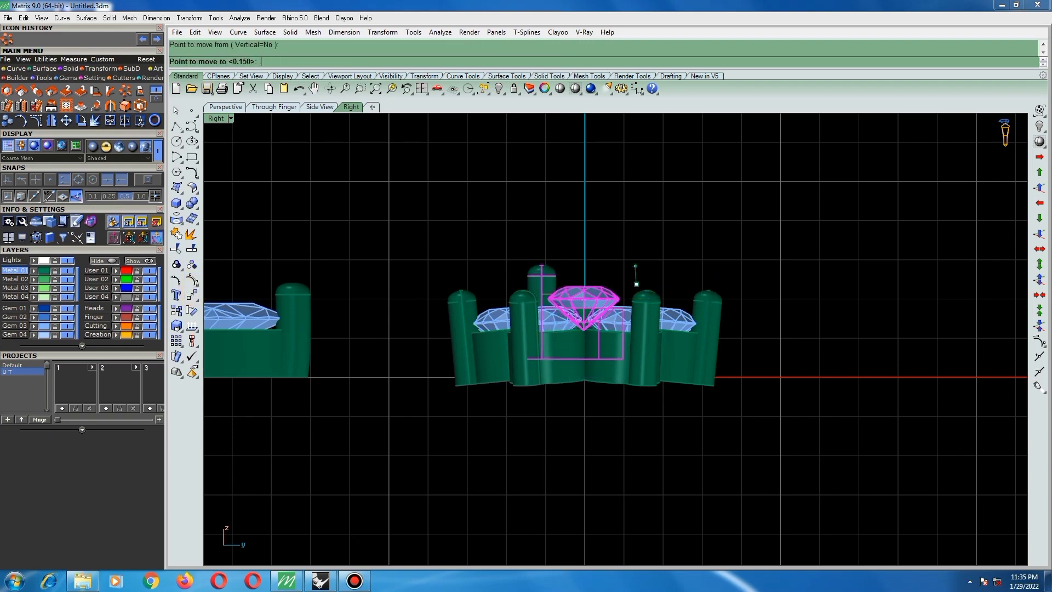
{"action": "type", "text": ".8"}
{"action": "right_click", "coordinate": [635, 266]}
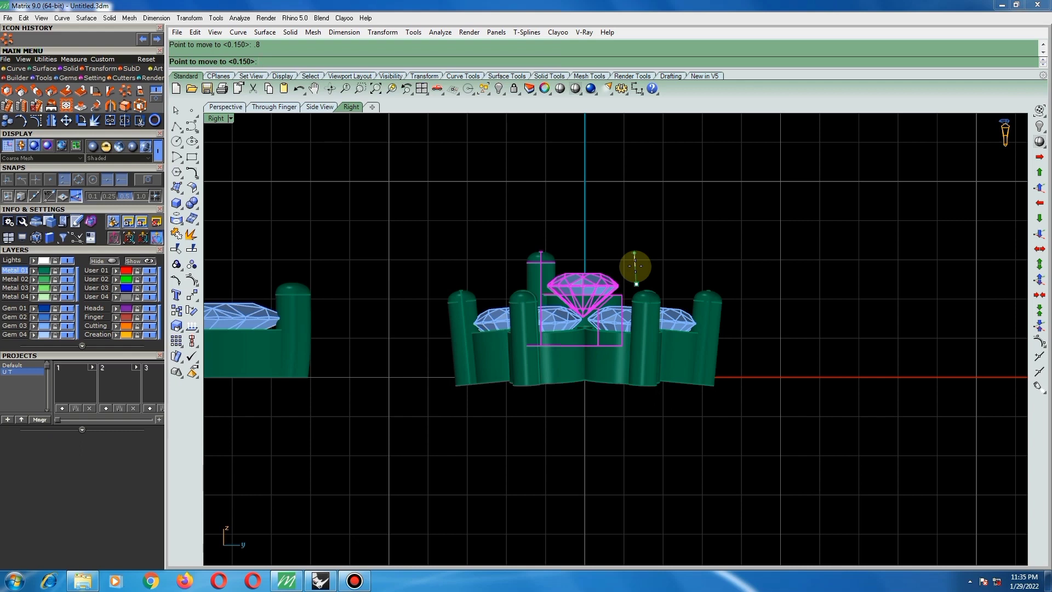
{"action": "right_click", "coordinate": [635, 265]}
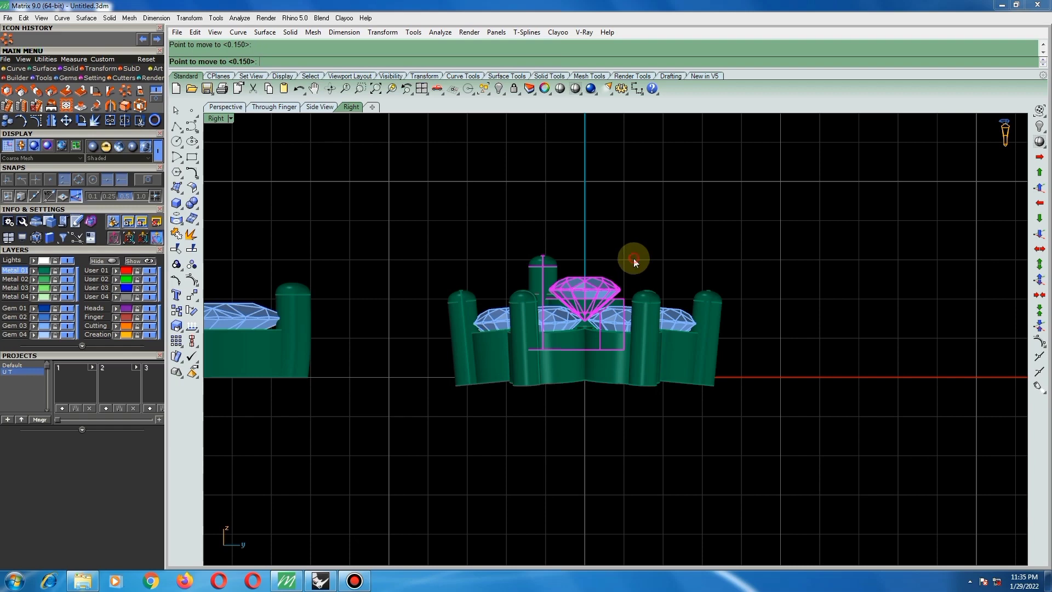
{"action": "left_click", "coordinate": [633, 248]}
{"action": "right_click_drag", "start_coordinate": [596, 257], "coordinate": [671, 341], "text": "ctrl+shift"}
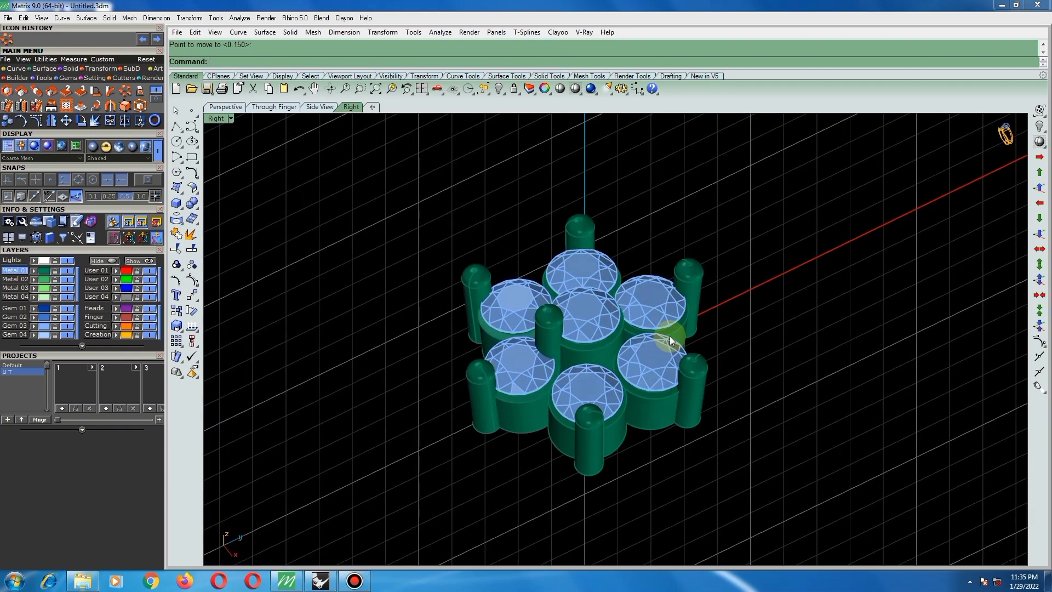
- Show the gem cluster in the Top view with the Wireframe display mode
{"action": "key", "text": "F5"}
{"action": "scroll", "coordinate": [474, 285], "scroll_direction": "down", "scroll_amount": 4}
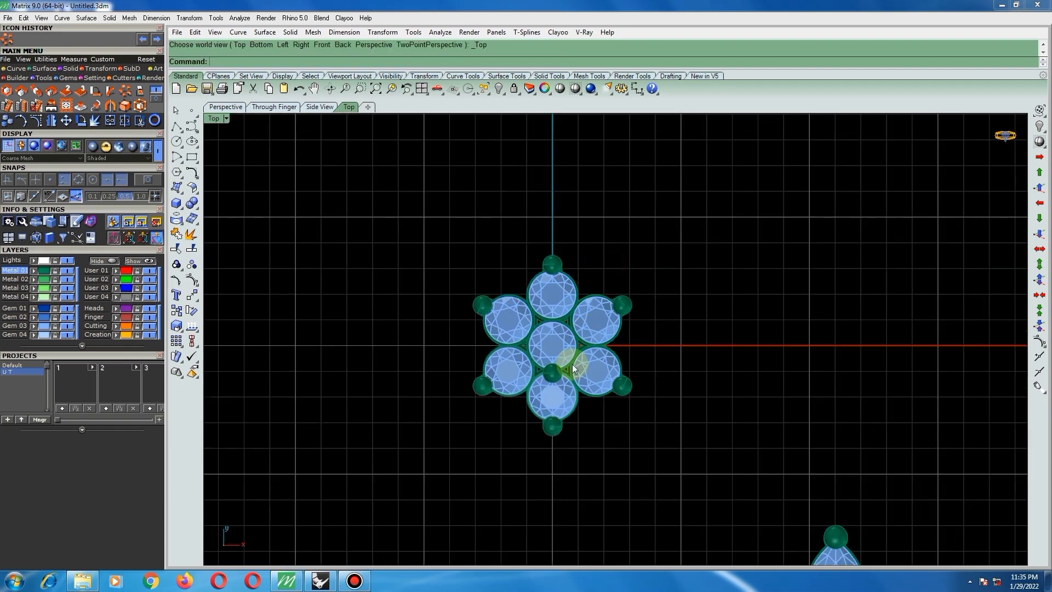
{"action": "scroll", "coordinate": [572, 364], "scroll_direction": "up", "scroll_amount": 1}
{"action": "left_click", "coordinate": [574, 90]}
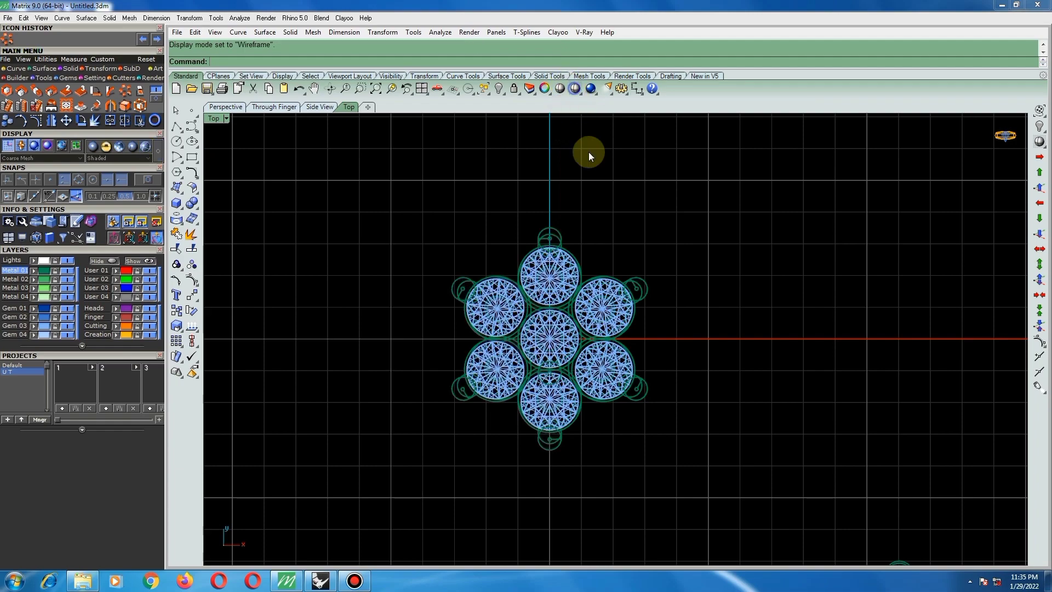
- Move the centre gem's prong into the gap between the centre, lower and lower-right round gems
{"action": "scroll", "coordinate": [554, 368], "scroll_direction": "up", "scroll_amount": 4}
{"action": "left_click", "coordinate": [536, 354]}
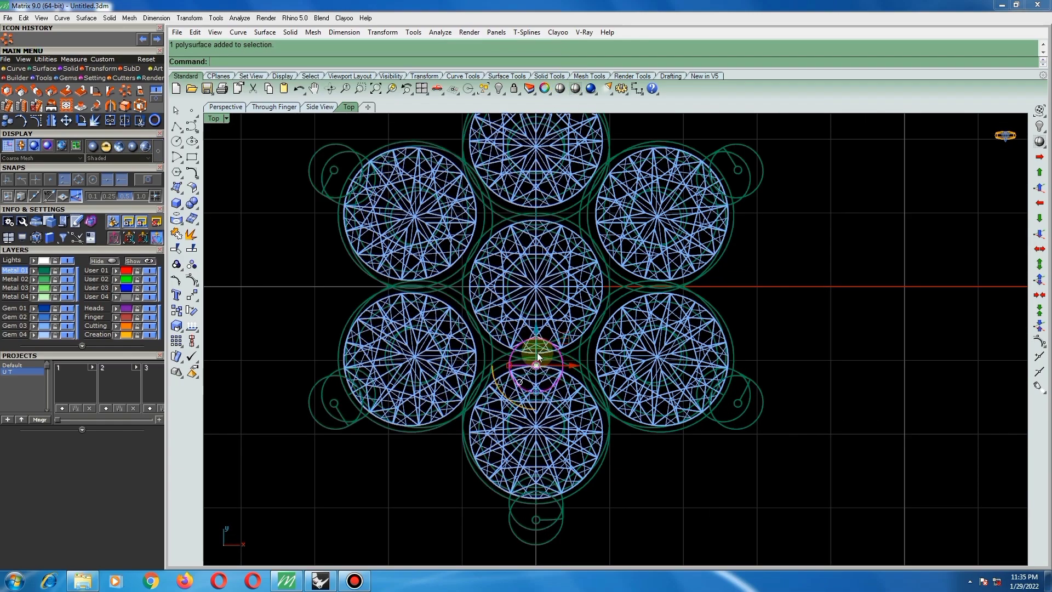
{"action": "scroll", "coordinate": [512, 300], "scroll_direction": "down", "scroll_amount": 5}
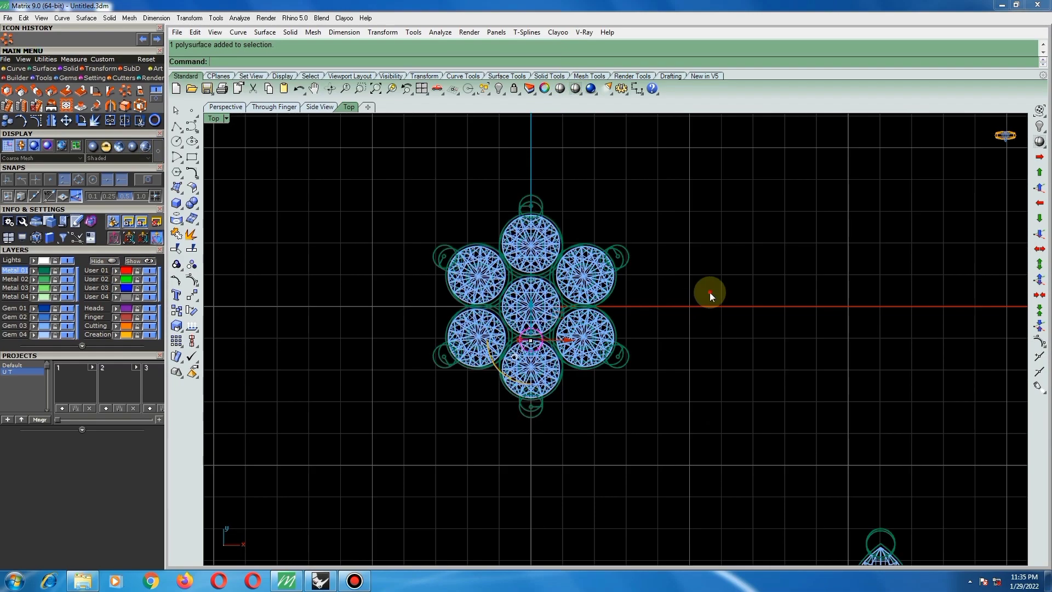
{"action": "scroll", "coordinate": [530, 328], "scroll_direction": "up", "scroll_amount": 5}
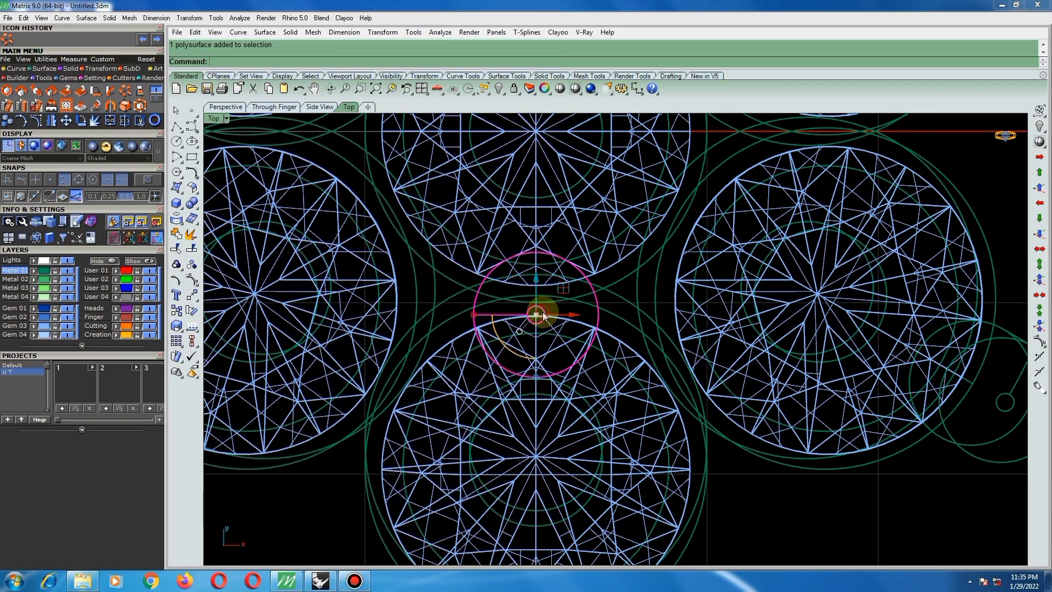
{"action": "left_click", "coordinate": [177, 326]}
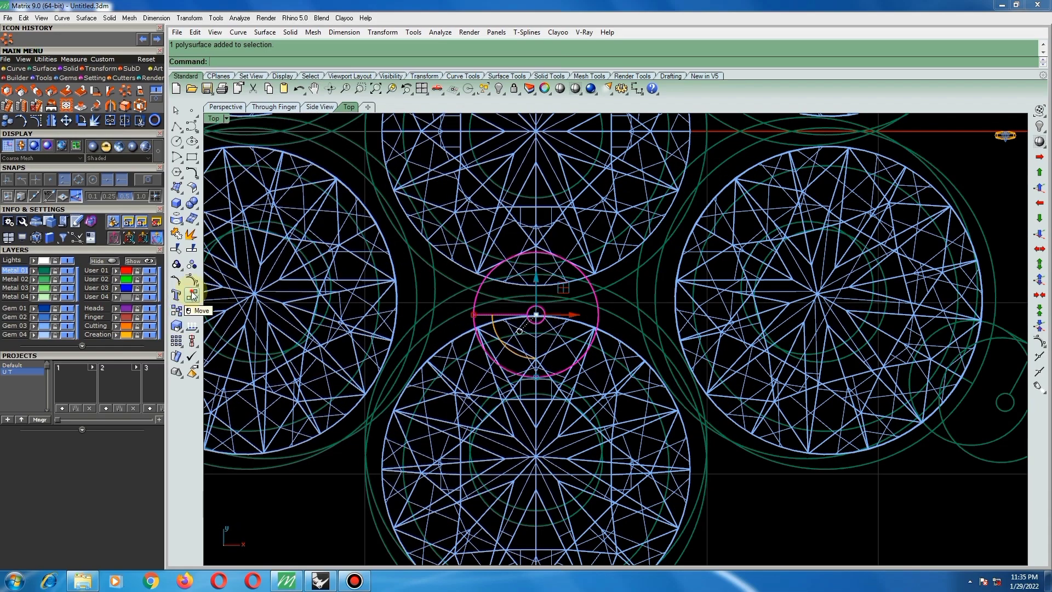
{"action": "left_click", "coordinate": [546, 317]}
{"action": "scroll", "coordinate": [627, 299], "scroll_direction": "up", "scroll_amount": 3}
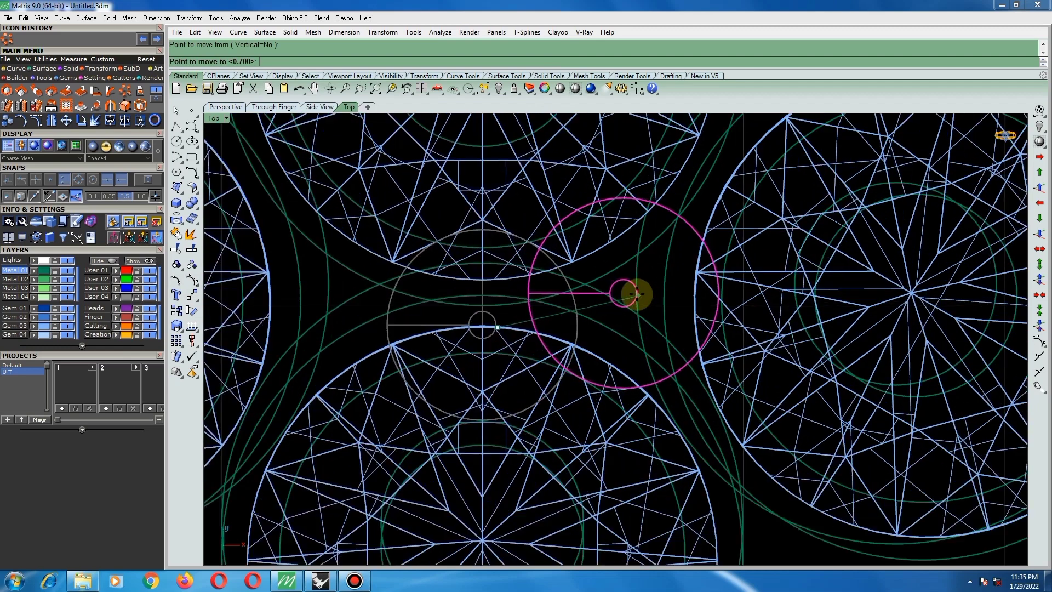
{"action": "scroll", "coordinate": [637, 287], "scroll_direction": "up", "scroll_amount": 3}
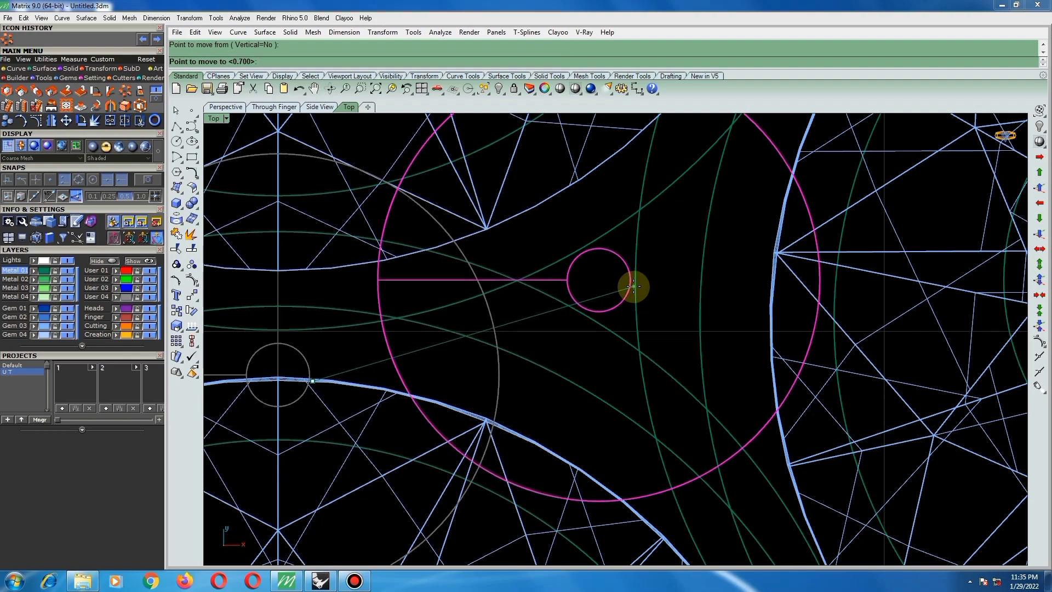
{"action": "left_click", "coordinate": [633, 286]}
{"action": "scroll", "coordinate": [600, 305], "scroll_direction": "down", "scroll_amount": 5}
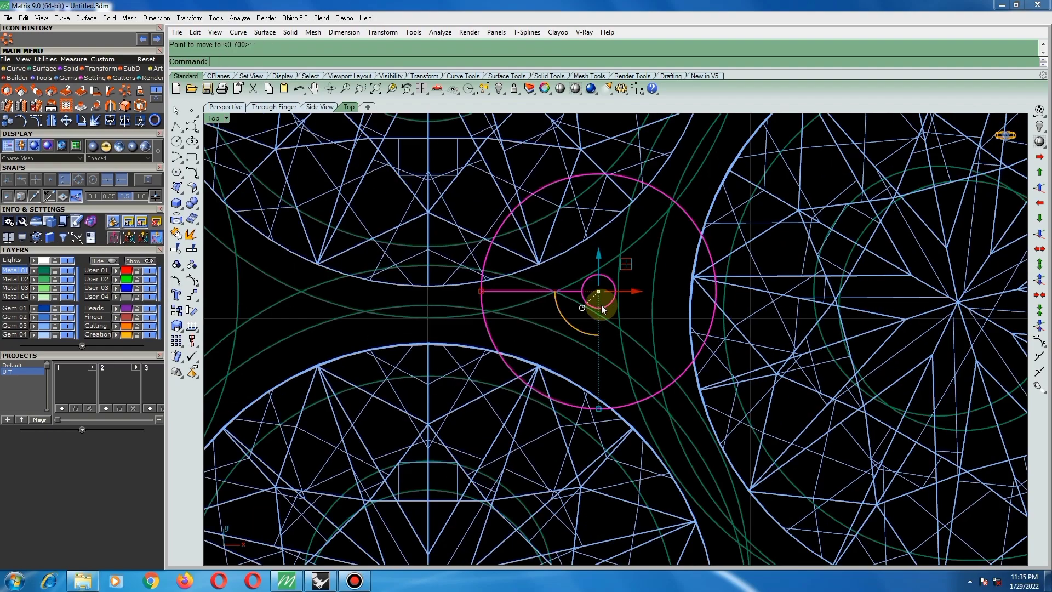
- Nudge the prong slightly down and to the right to centre it among the three surrounding gems
{"action": "scroll", "coordinate": [608, 305], "scroll_direction": "down", "scroll_amount": 2}
{"action": "scroll", "coordinate": [605, 304], "scroll_direction": "up", "scroll_amount": 7}
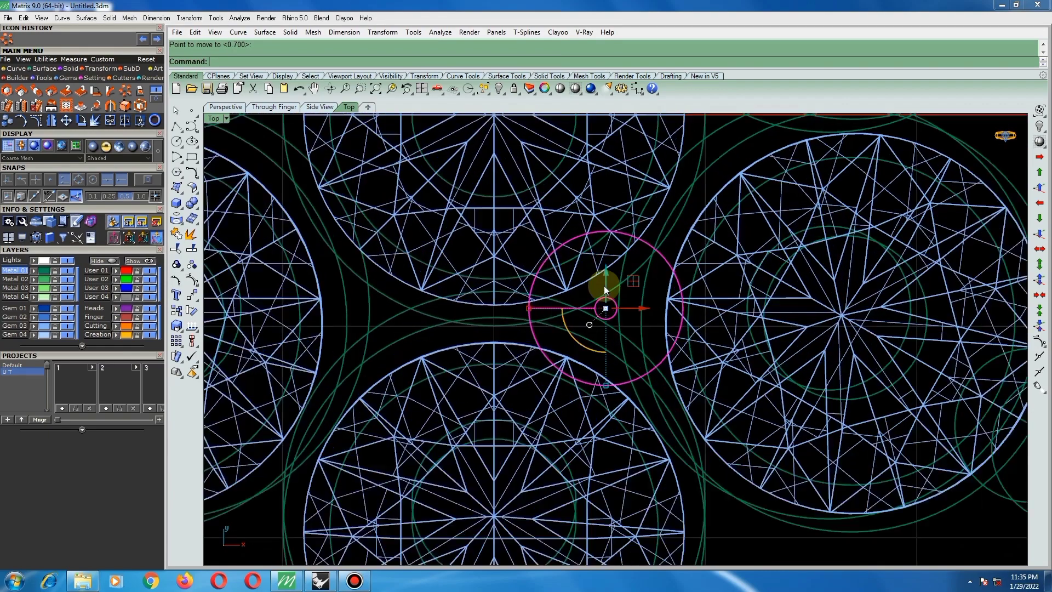
{"action": "key", "text": "Return"}
{"action": "scroll", "coordinate": [605, 304], "scroll_direction": "up", "scroll_amount": 3}
{"action": "left_click", "coordinate": [612, 305]}
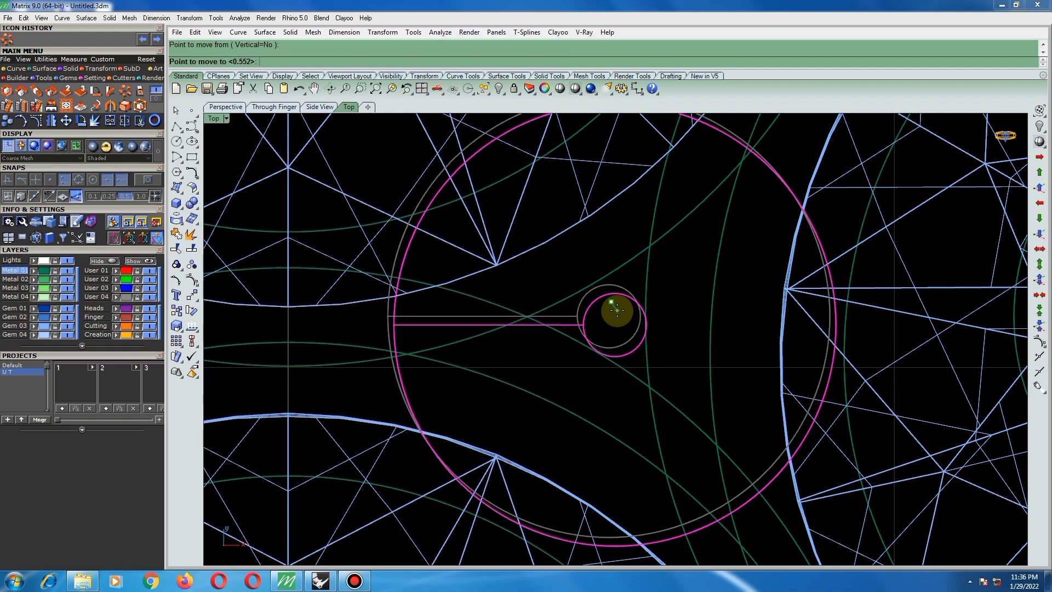
{"action": "left_click", "coordinate": [616, 311]}
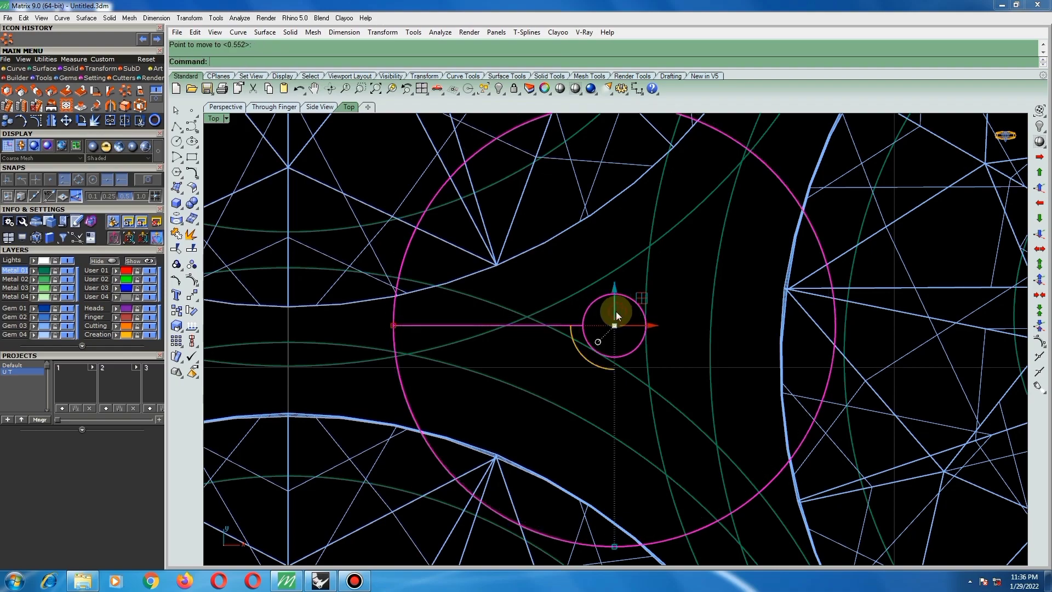
{"action": "scroll", "coordinate": [615, 312], "scroll_direction": "down", "scroll_amount": 6}
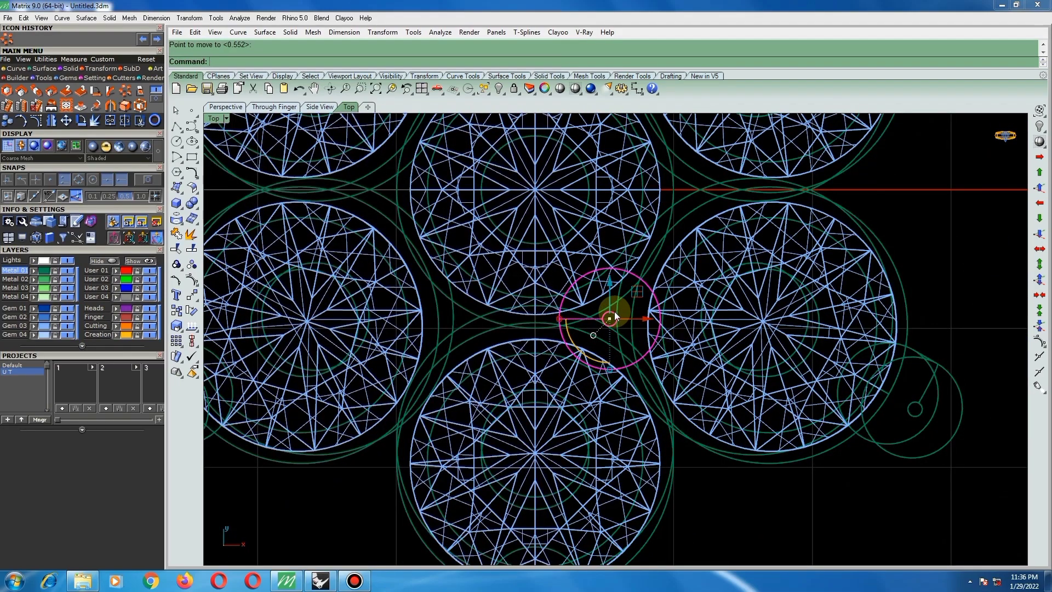
- Fine-tune the centre gem's prong position with a tiny downward move in the gap between the round gems
{"action": "scroll", "coordinate": [614, 316], "scroll_direction": "up", "scroll_amount": 10}
{"action": "right_click", "coordinate": [615, 317]}
{"action": "scroll", "coordinate": [603, 312], "scroll_direction": "up", "scroll_amount": 6}
{"action": "left_click", "coordinate": [601, 310]}
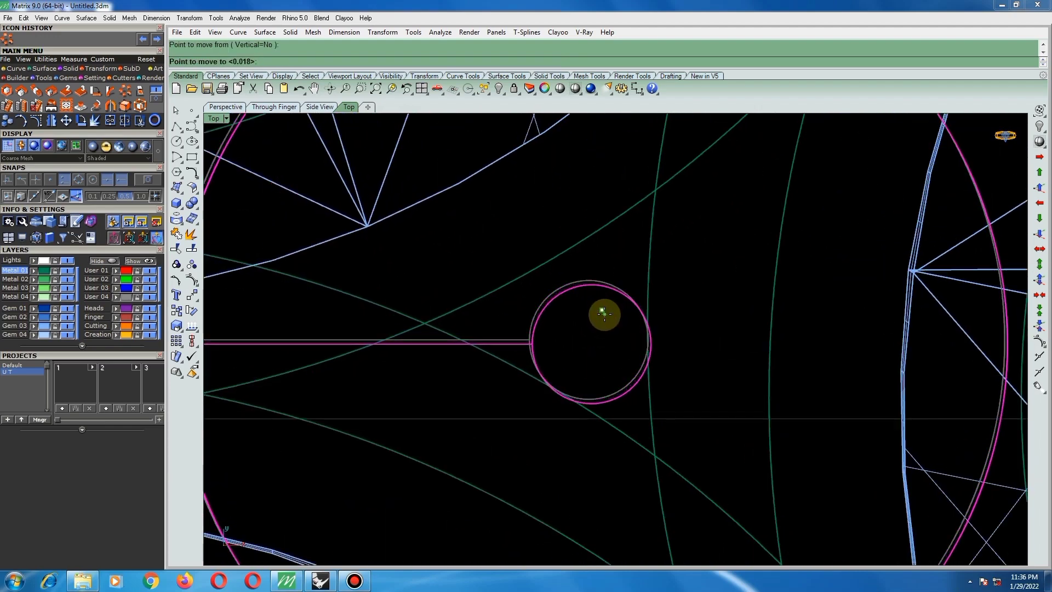
{"action": "left_click", "coordinate": [603, 313]}
{"action": "scroll", "coordinate": [600, 317], "scroll_direction": "down", "scroll_amount": 15}
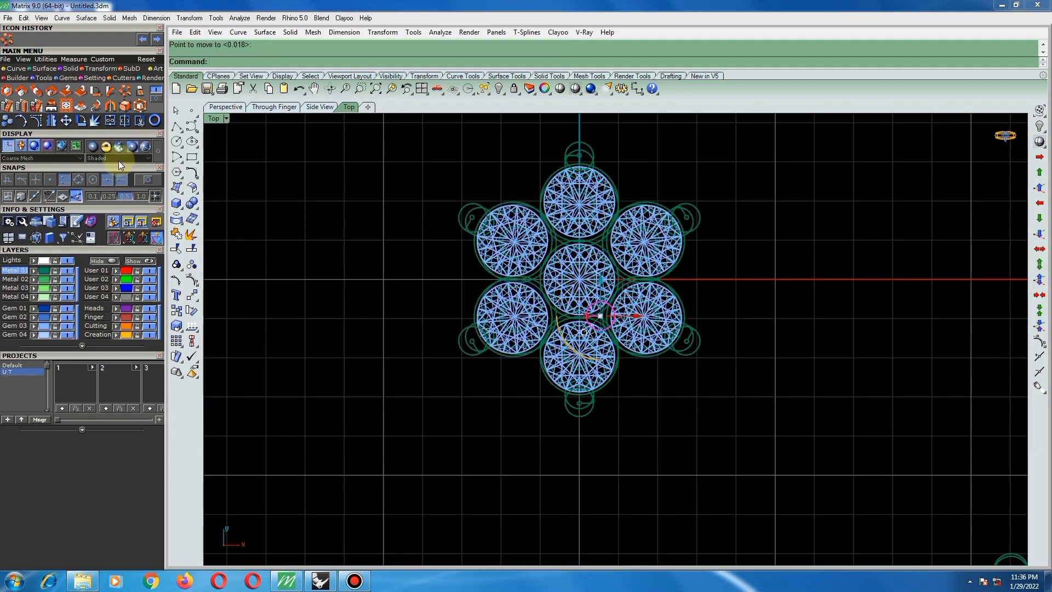
- Polar-array the prong around the centre gem with 6 items over a 360-degree fill angle
{"action": "left_click", "coordinate": [6, 41]}
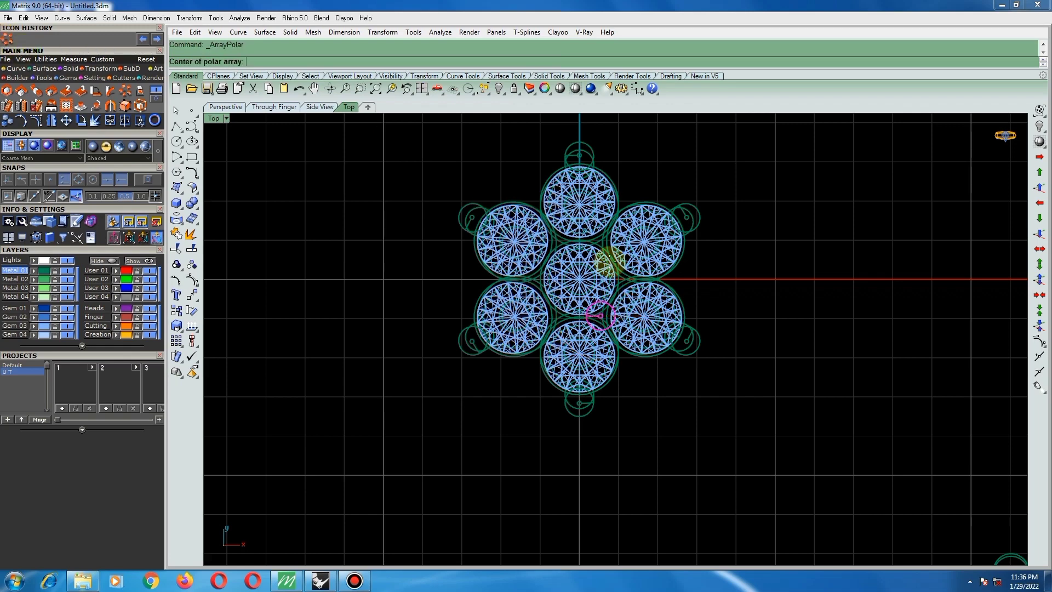
{"action": "left_click", "coordinate": [610, 264]}
{"action": "key", "text": "Return"}
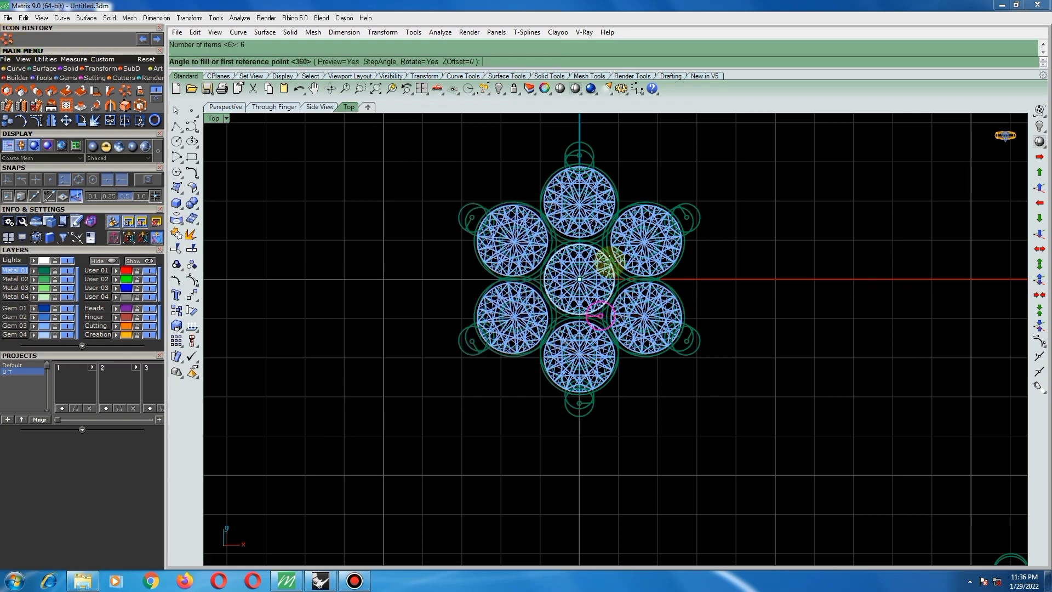
{"action": "key", "text": "Return"}
{"action": "key", "text": "Return"}
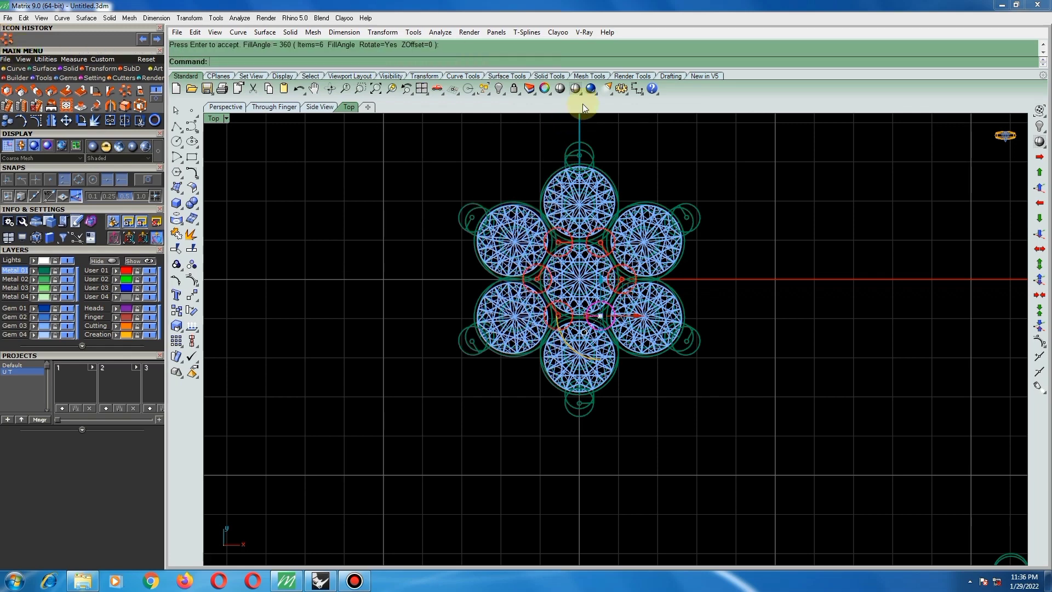
- Switch to Shaded display and group the six inner prongs with the centre gem and its seat
{"action": "left_click", "coordinate": [575, 89]}
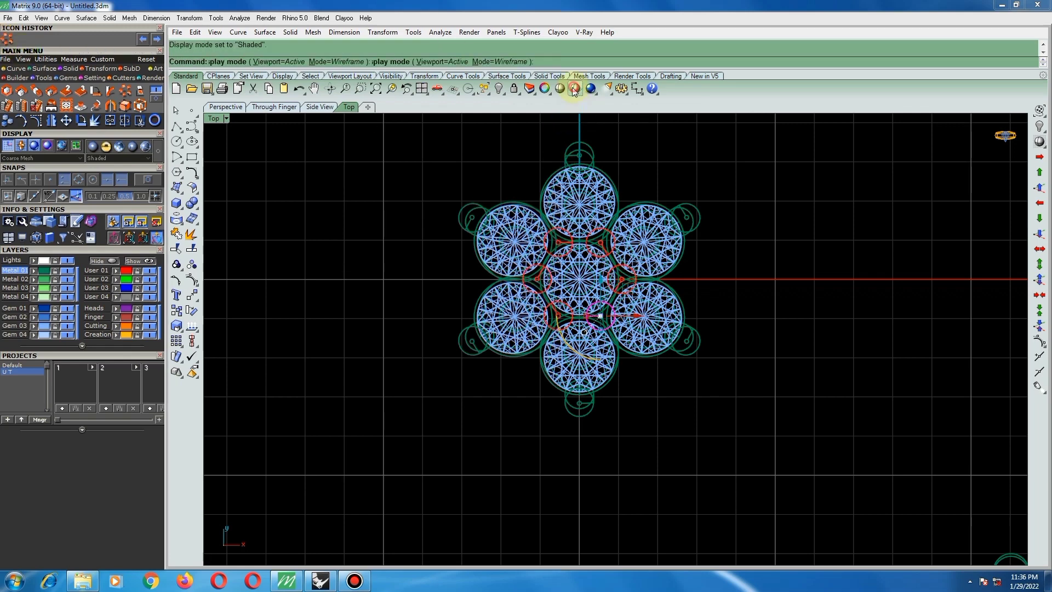
{"action": "left_click", "coordinate": [622, 278]}
{"action": "left_click", "coordinate": [599, 313], "text": "shift"}
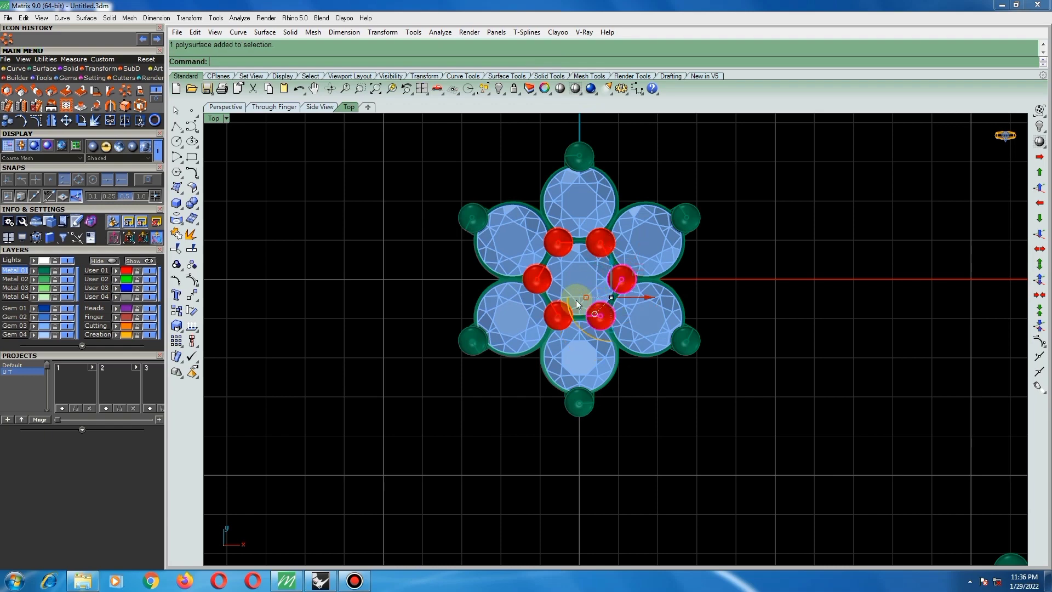
{"action": "left_click", "coordinate": [558, 314], "text": "shift"}
{"action": "left_click", "coordinate": [559, 241], "text": "shift"}
{"action": "left_click", "coordinate": [605, 239], "text": "shift"}
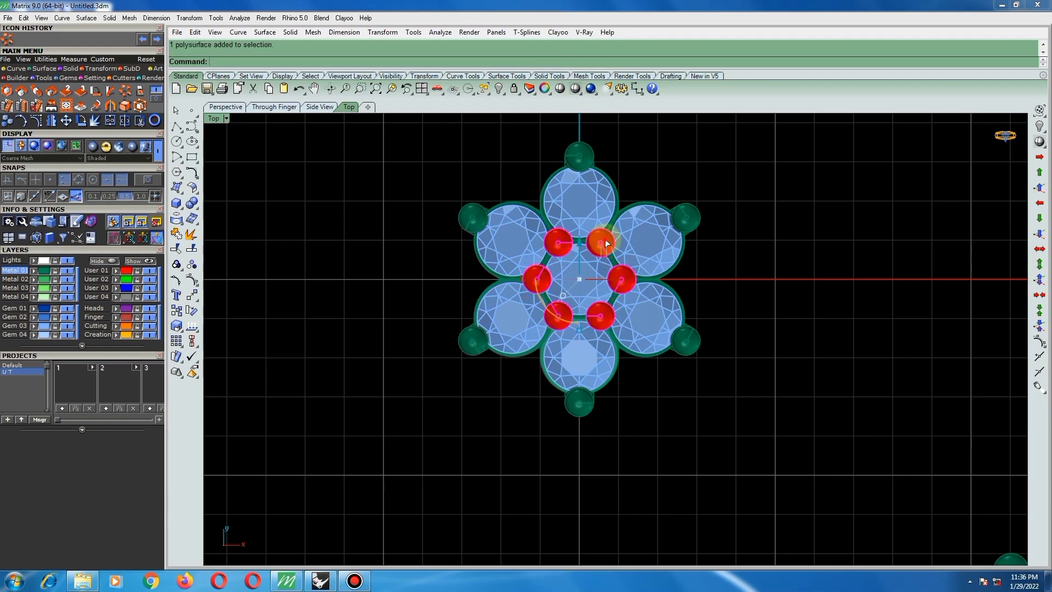
{"action": "left_click", "coordinate": [580, 263], "text": "shift"}
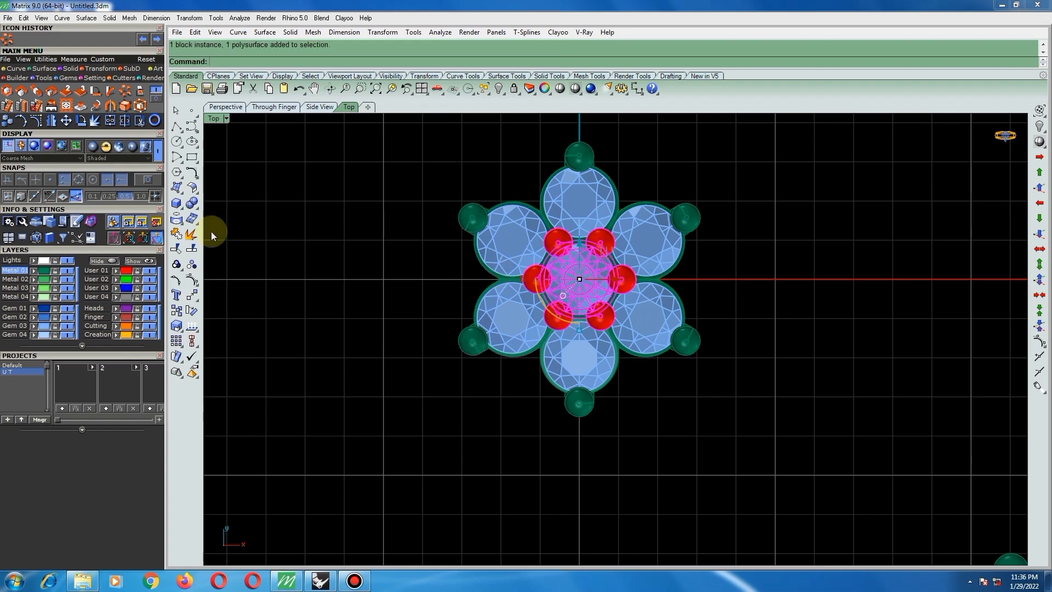
{"action": "left_click", "coordinate": [177, 265]}
{"action": "left_click", "coordinate": [403, 319]}
- Transfer the six red inner prongs from User 01 to the Metal 01 layer and return to the Top view
{"action": "right_click_drag", "start_coordinate": [627, 298], "coordinate": [691, 205]}
{"action": "scroll", "coordinate": [619, 290], "scroll_direction": "down", "scroll_amount": 5}
{"action": "left_click", "coordinate": [797, 254]}
{"action": "scroll", "coordinate": [613, 279], "scroll_direction": "up", "scroll_amount": 4}
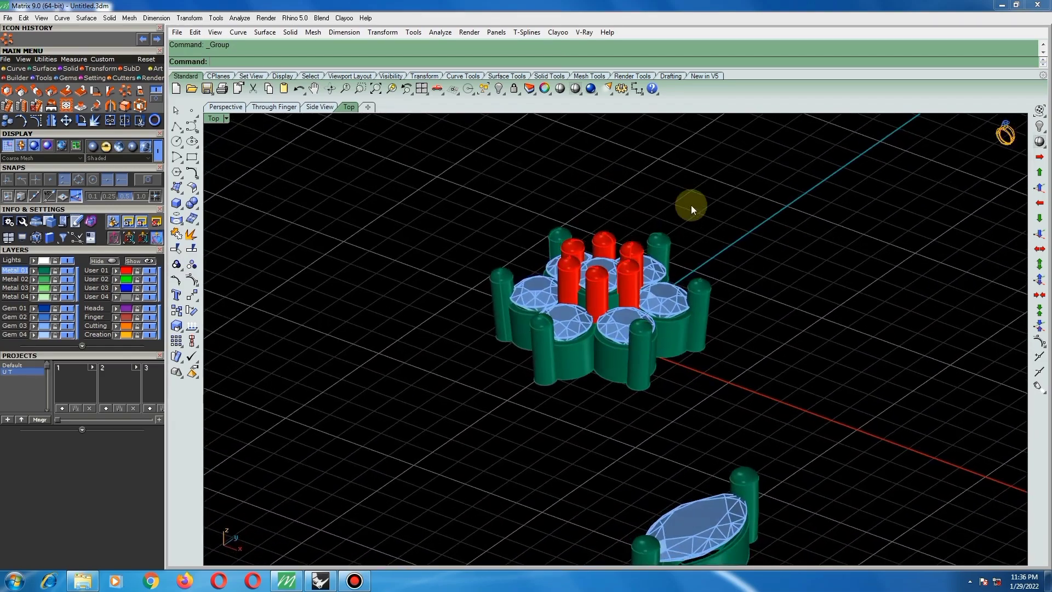
{"action": "left_click", "coordinate": [116, 270]}
{"action": "key", "text": "Delete"}
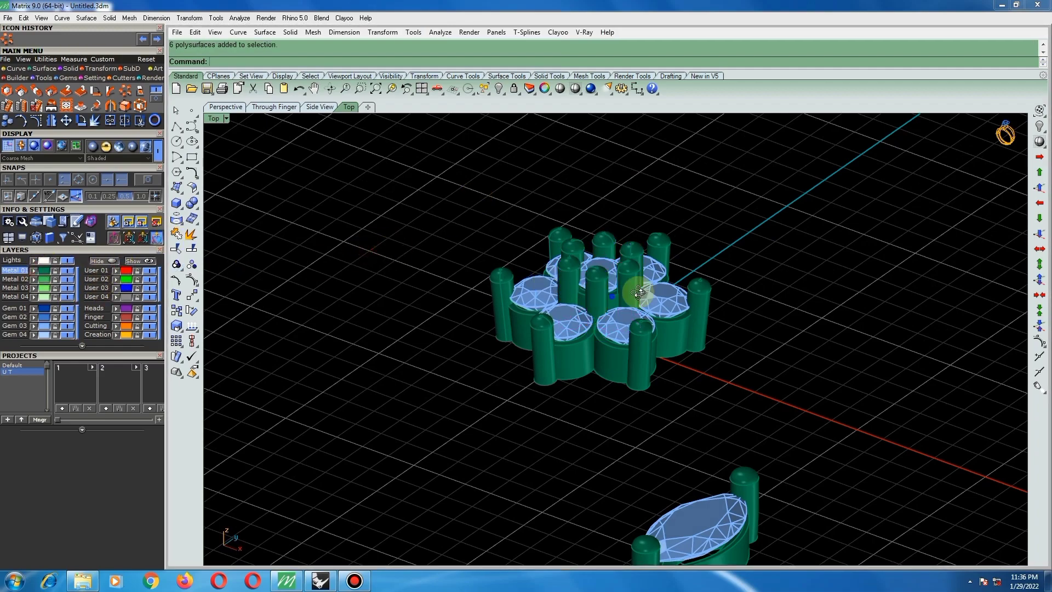
{"action": "right_click_drag", "start_coordinate": [629, 282], "coordinate": [688, 366]}
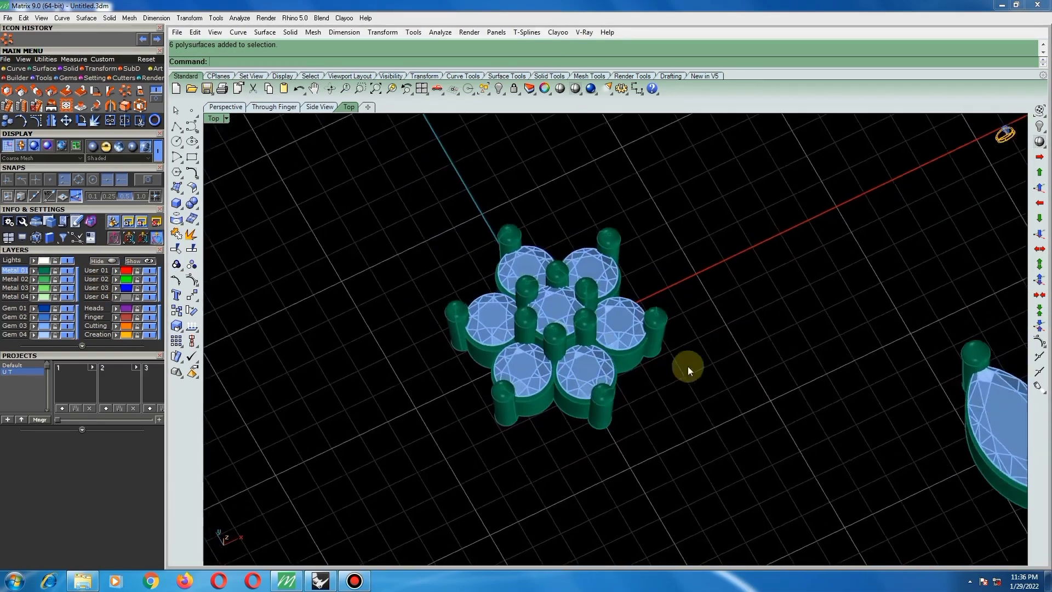
{"action": "scroll", "coordinate": [552, 366], "scroll_direction": "down", "scroll_amount": 8}
{"action": "key", "text": "ctrl+F1"}
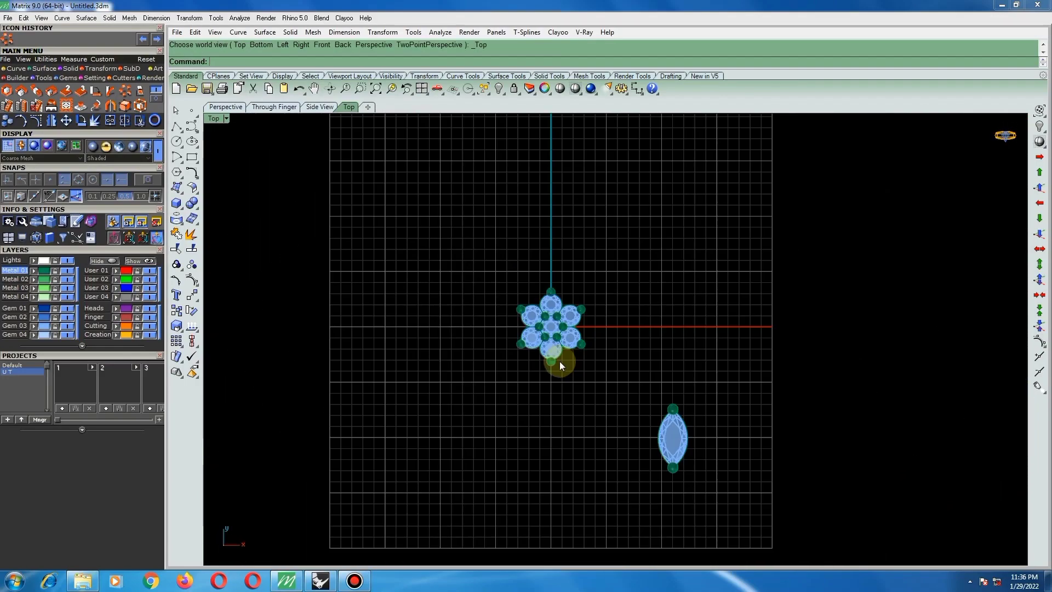
{"action": "left_click", "coordinate": [565, 323]}
{"action": "scroll", "coordinate": [551, 315], "scroll_direction": "up", "scroll_amount": 4}
{"action": "left_click_drag", "start_coordinate": [480, 250], "coordinate": [630, 390]}
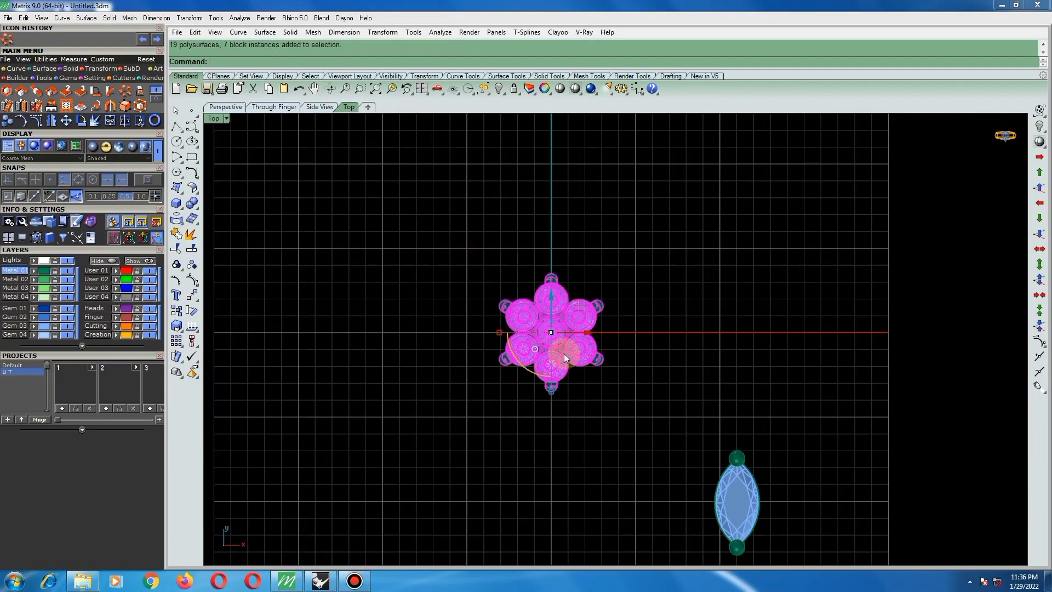
{"action": "scroll", "coordinate": [564, 354], "scroll_direction": "up", "scroll_amount": 6}
{"action": "scroll", "coordinate": [585, 331], "scroll_direction": "up", "scroll_amount": 1}
{"action": "left_click", "coordinate": [648, 244]}
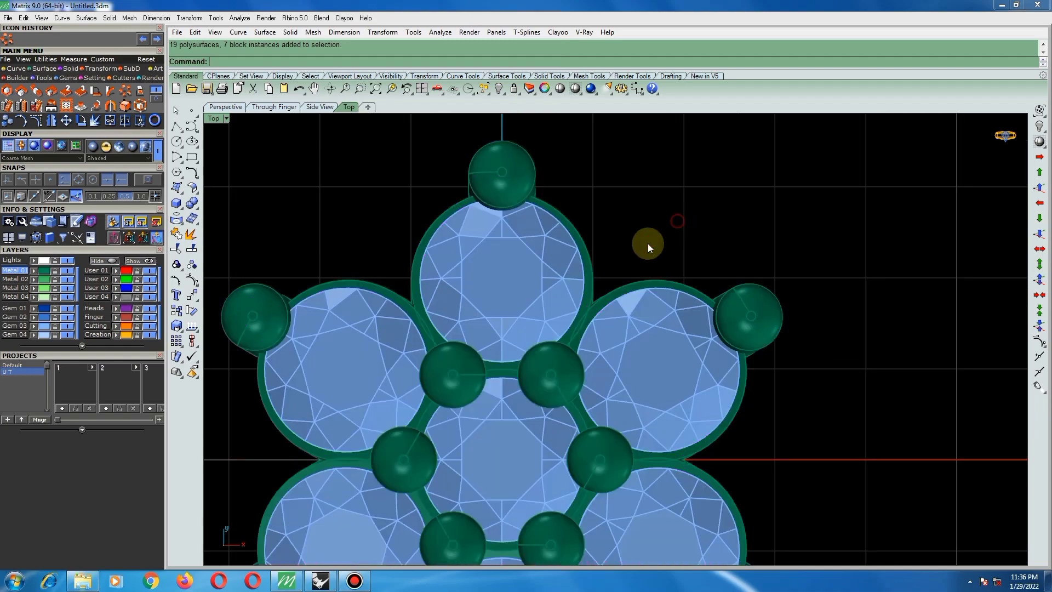
- Measure the gap between the top and upper-right round gems just beside the inner prong
{"action": "right_click", "coordinate": [585, 336]}
{"action": "scroll", "coordinate": [586, 333], "scroll_direction": "up", "scroll_amount": 4}
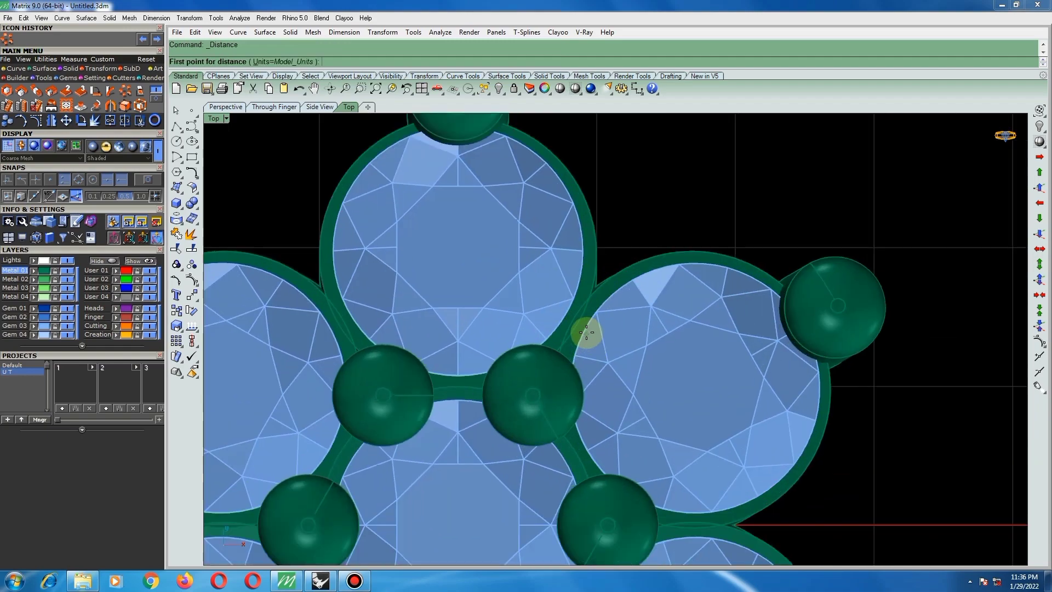
{"action": "left_click", "coordinate": [586, 327]}
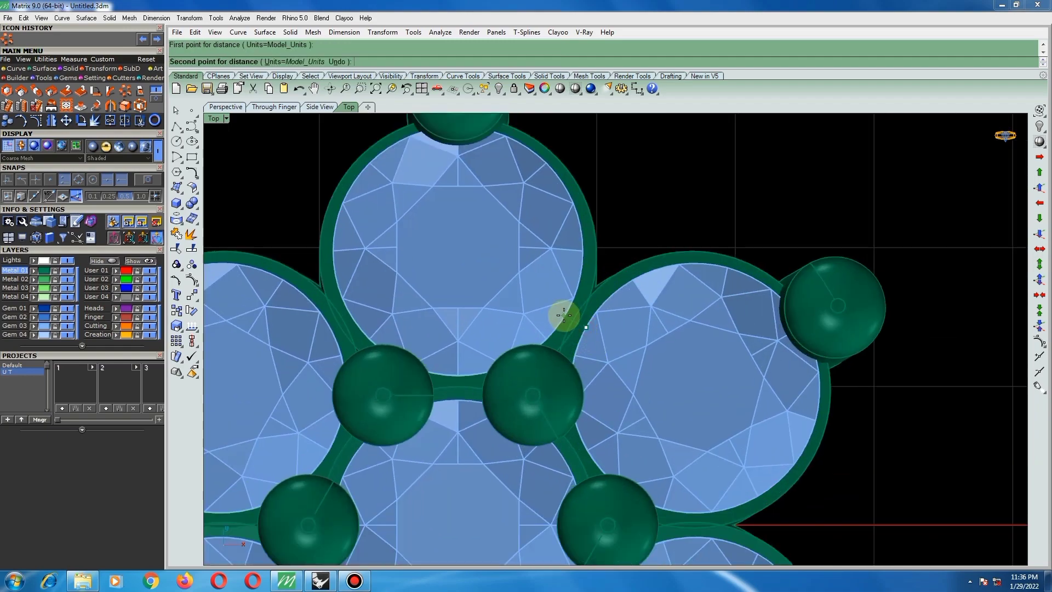
{"action": "left_click", "coordinate": [566, 315]}
{"action": "scroll", "coordinate": [566, 316], "scroll_direction": "down", "scroll_amount": 5}
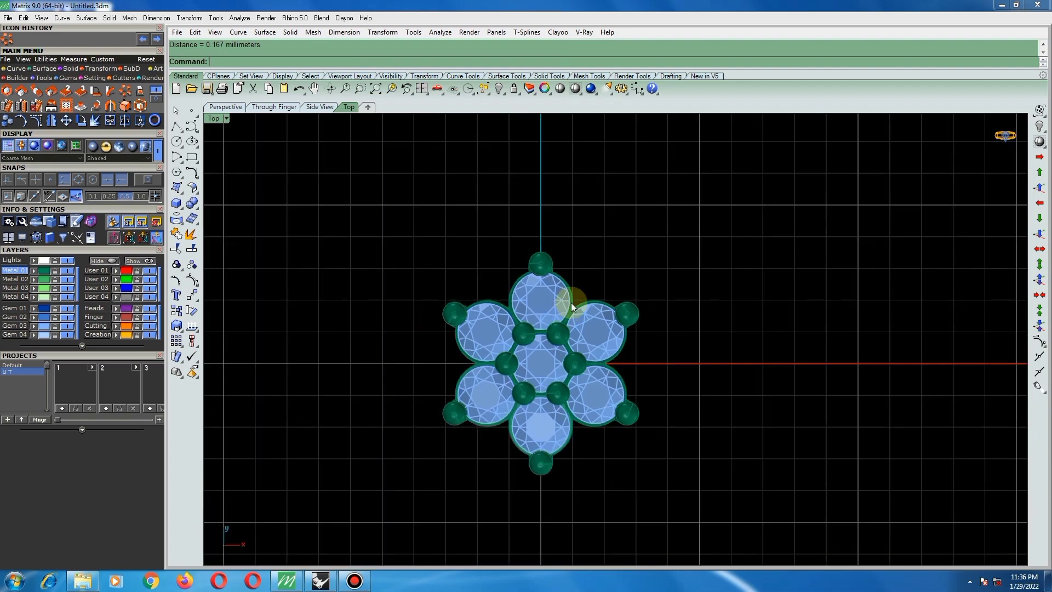
{"action": "scroll", "coordinate": [559, 293], "scroll_direction": "down", "scroll_amount": 3}
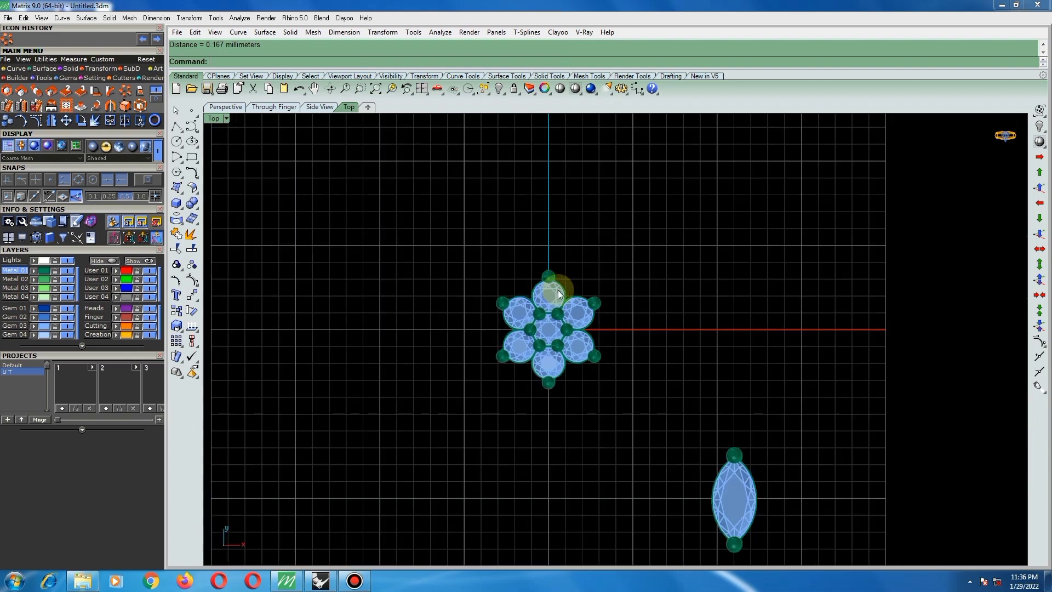
- Group the entire round-gem cluster with all its seats and prongs
{"action": "left_click", "coordinate": [567, 334]}
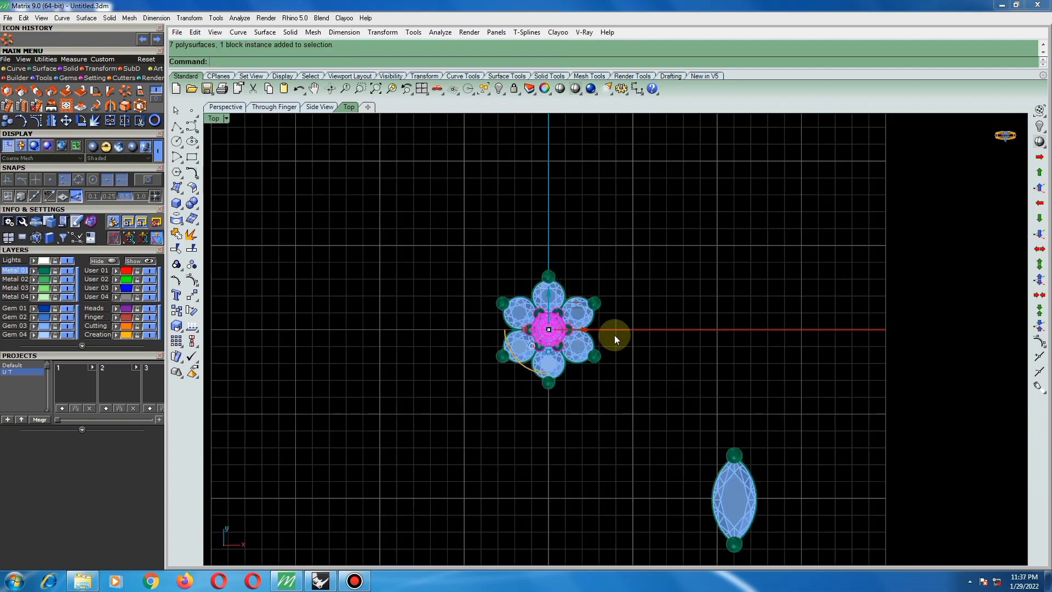
{"action": "left_click_drag", "start_coordinate": [481, 248], "coordinate": [636, 413]}
{"action": "left_click", "coordinate": [177, 266]}
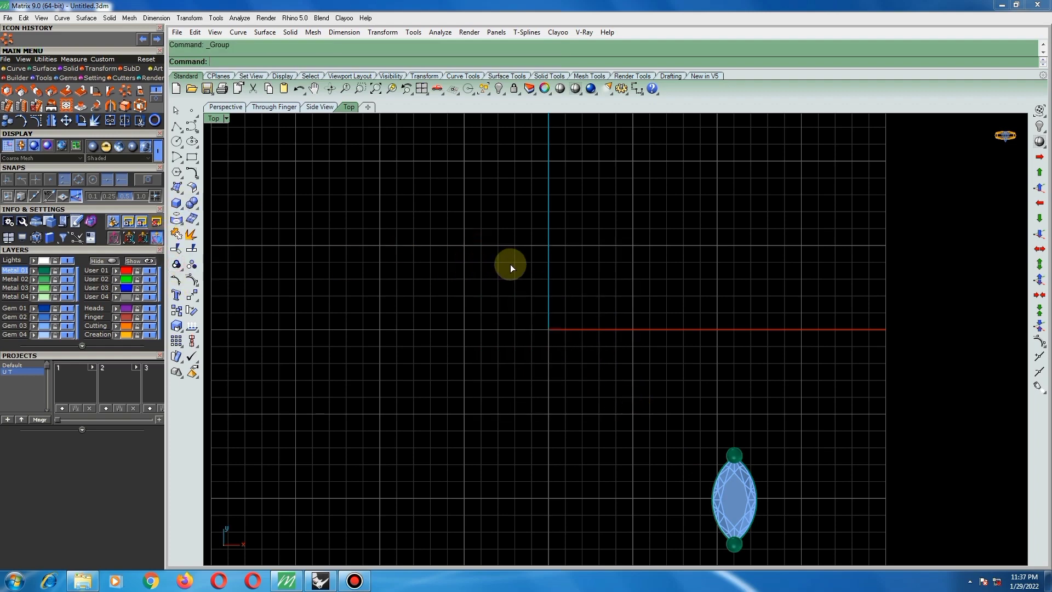
- Raise the grouped round-gem cluster straight up by about two grid squares in the Right view
{"action": "left_click", "coordinate": [561, 304]}
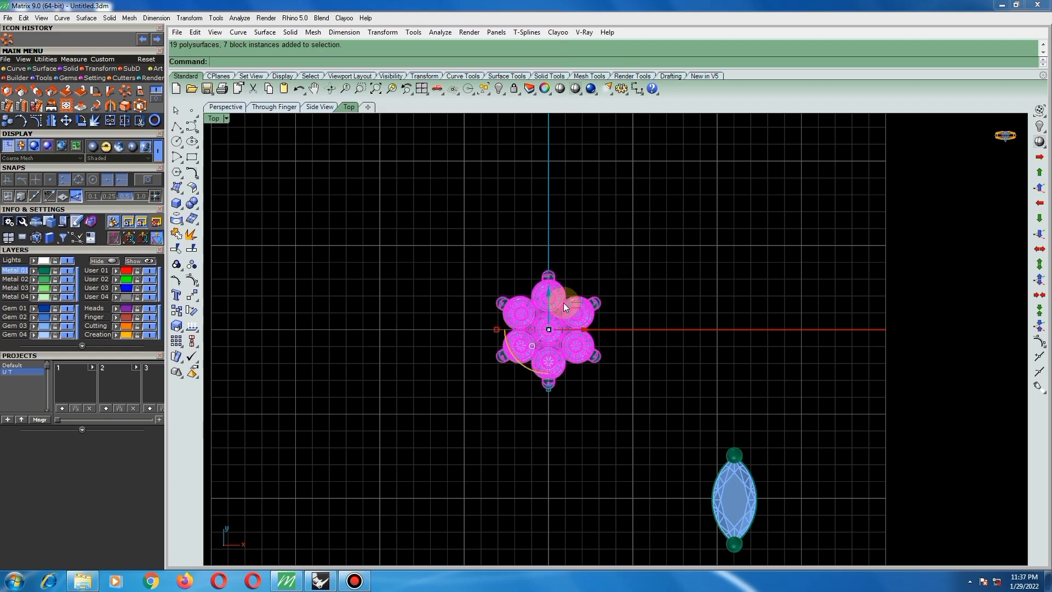
{"action": "type", "text": "r"}
{"action": "key", "text": "Return"}
{"action": "left_click_drag", "start_coordinate": [637, 332], "coordinate": [623, 274]}
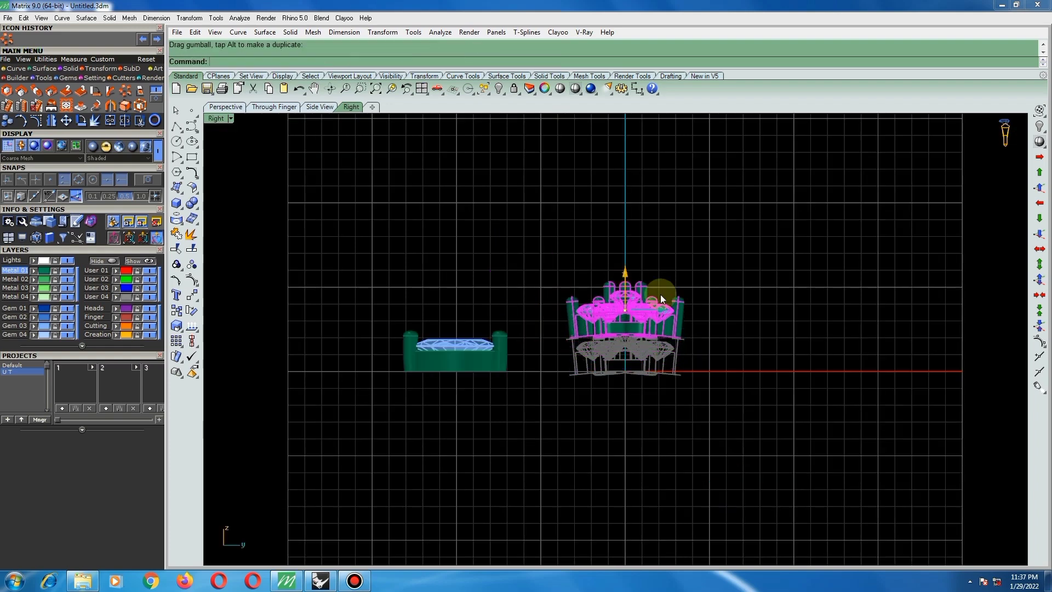
{"action": "left_click", "coordinate": [734, 292]}
- Move the marquise gem with its seat and prongs from its centre point to the origin (0) in the Top view
{"action": "scroll", "coordinate": [492, 356], "scroll_direction": "up", "scroll_amount": 2}
{"action": "left_click", "coordinate": [492, 355]}
{"action": "scroll", "coordinate": [577, 356], "scroll_direction": "down", "scroll_amount": 2}
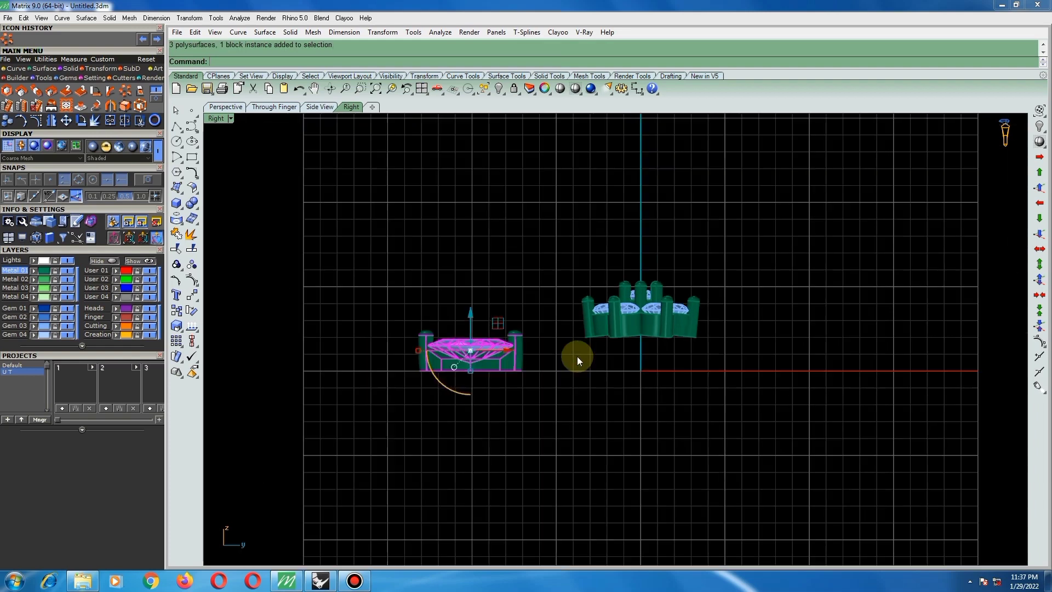
{"action": "key", "text": "ctrl+F1"}
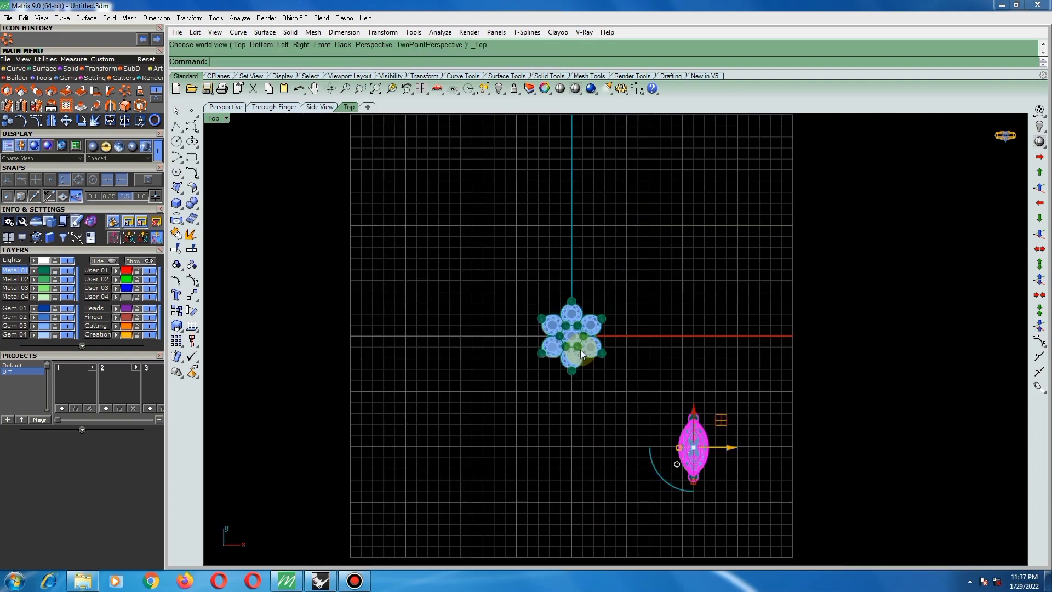
{"action": "scroll", "coordinate": [578, 350], "scroll_direction": "down", "scroll_amount": 2}
{"action": "scroll", "coordinate": [648, 414], "scroll_direction": "up", "scroll_amount": 4}
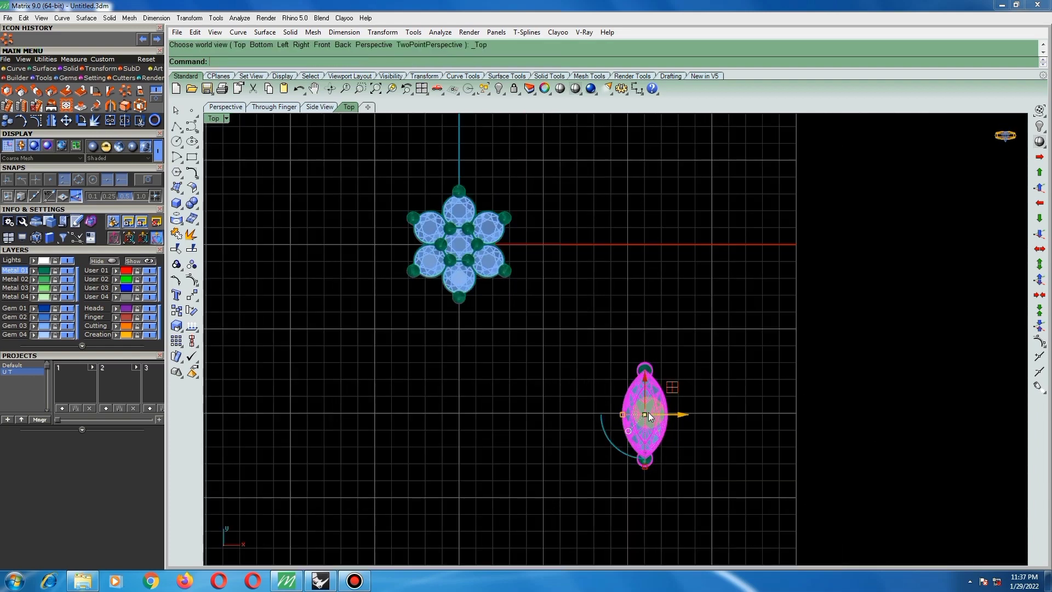
{"action": "type", "text": "move"}
{"action": "key", "text": "Return"}
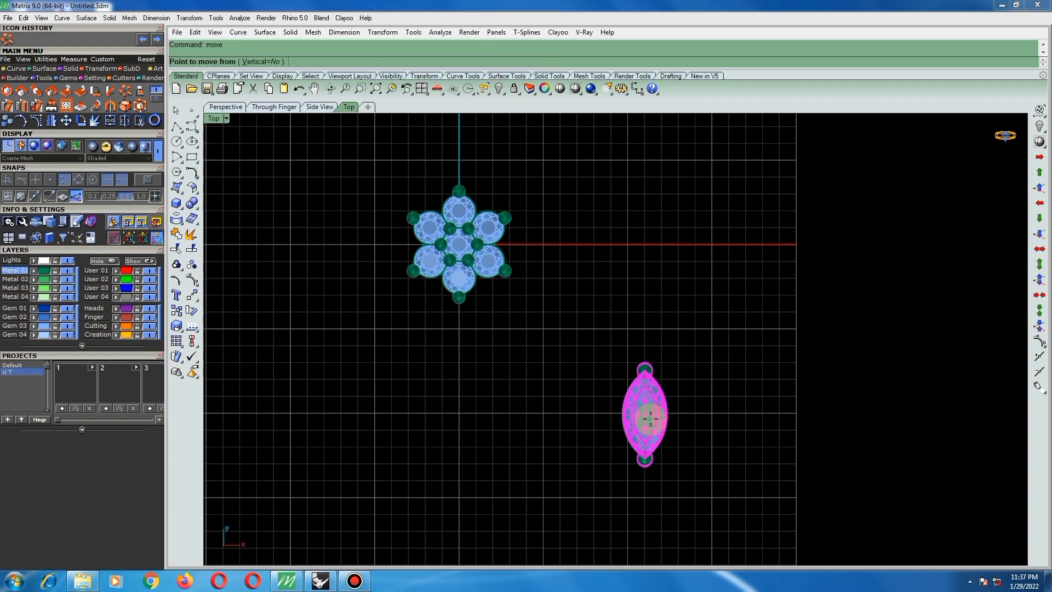
{"action": "scroll", "coordinate": [645, 415], "scroll_direction": "up", "scroll_amount": 3}
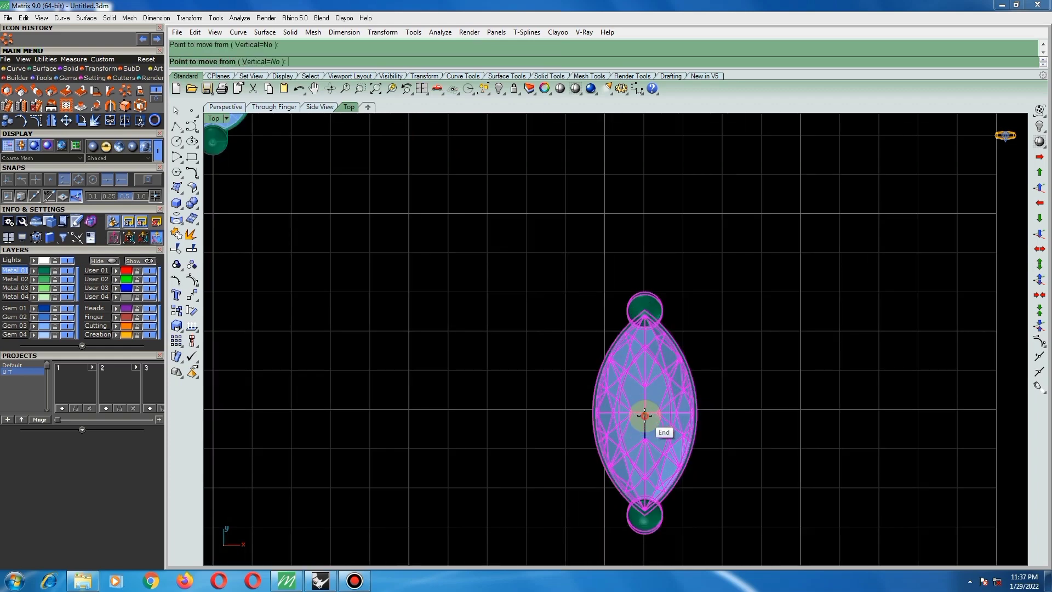
{"action": "left_click", "coordinate": [645, 415]}
{"action": "scroll", "coordinate": [622, 387], "scroll_direction": "down", "scroll_amount": 3}
{"action": "type", "text": "0"}
{"action": "key", "text": "Return"}
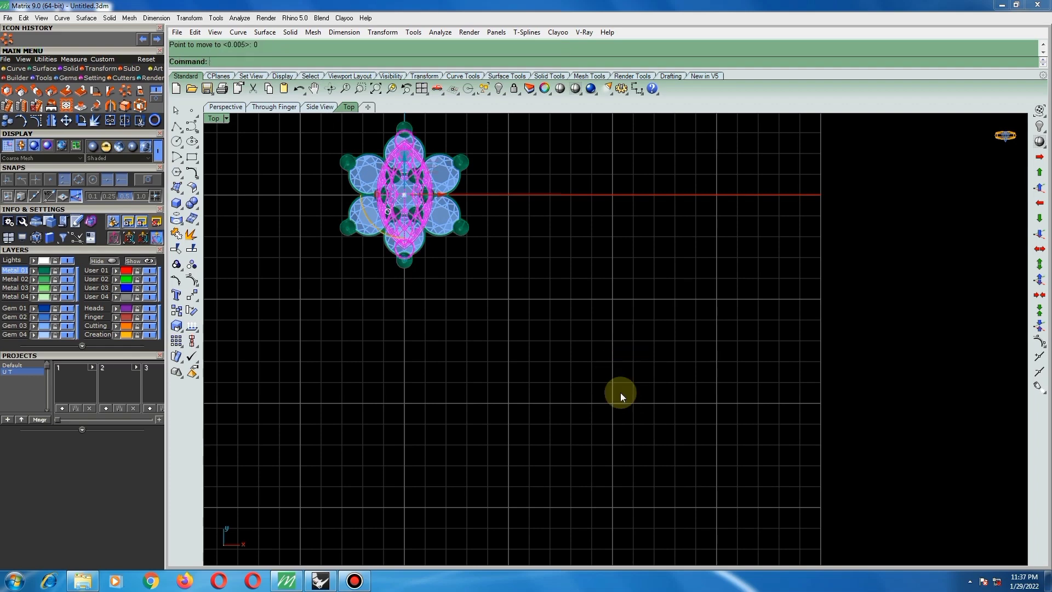
{"action": "scroll", "coordinate": [608, 383], "scroll_direction": "down", "scroll_amount": 3}
{"action": "scroll", "coordinate": [532, 305], "scroll_direction": "up", "scroll_amount": 2}
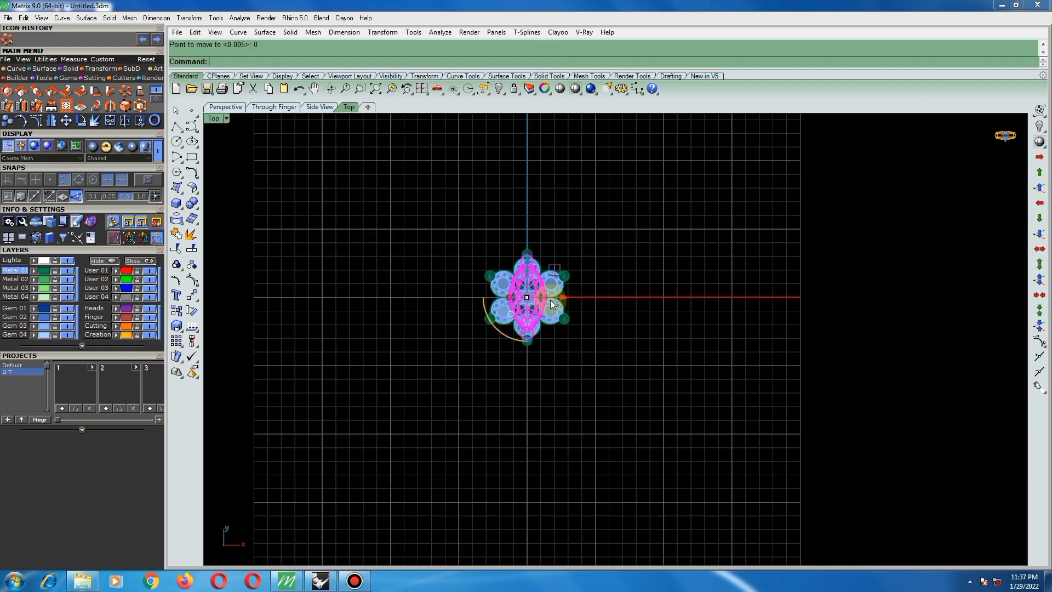
- Move the marquise setting straight down below the cluster so its upper prong overlaps the cluster's bottom outer prong
{"action": "right_click", "coordinate": [529, 318]}
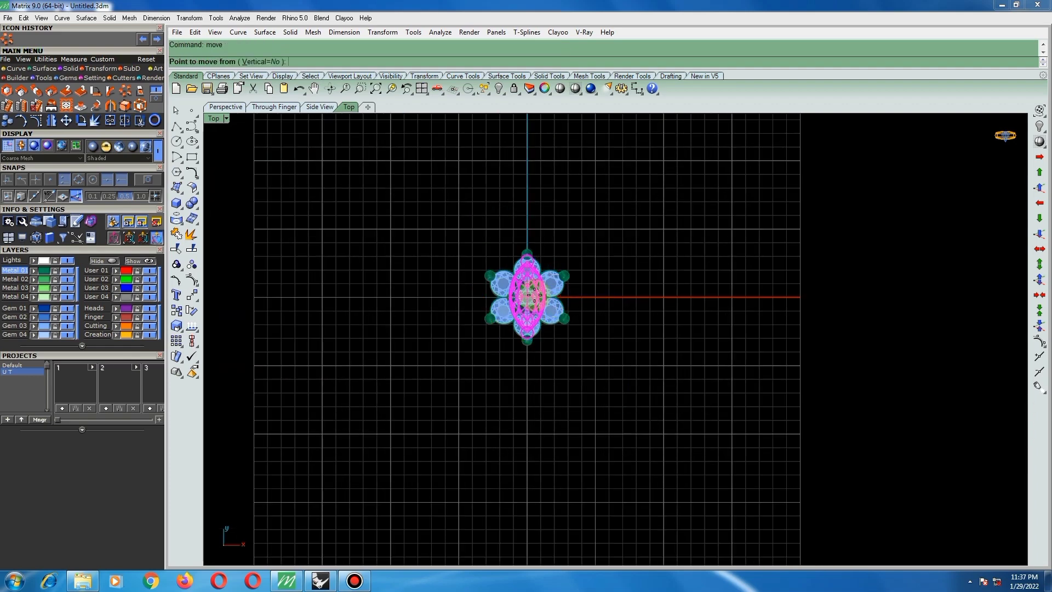
{"action": "left_click", "coordinate": [535, 271]}
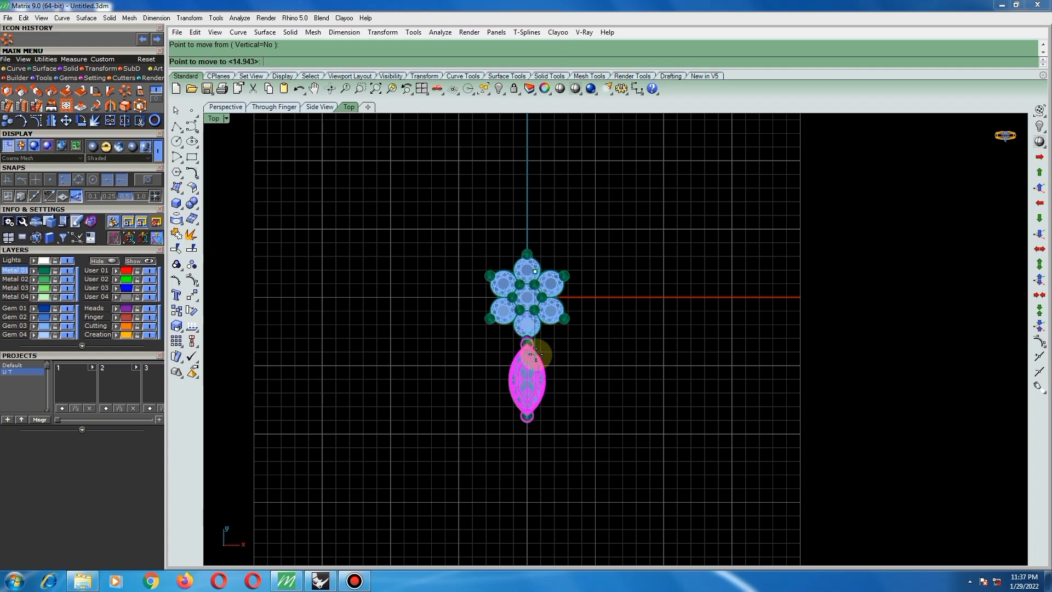
{"action": "left_click", "coordinate": [517, 353]}
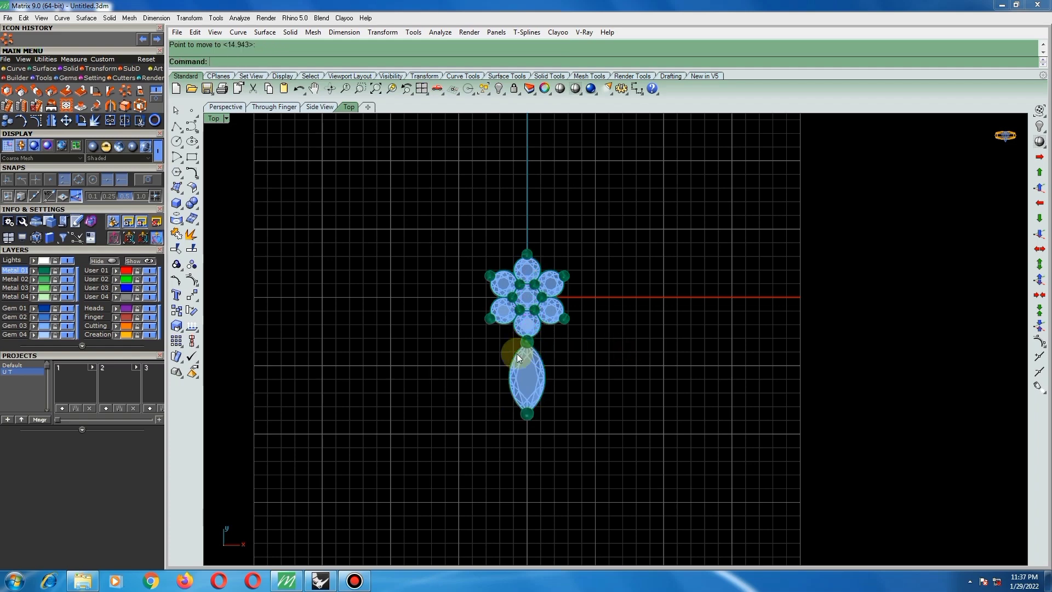
- Measure the diameter of the marquise setting's outer prong in the Top view
{"action": "scroll", "coordinate": [518, 358], "scroll_direction": "up", "scroll_amount": 3}
{"action": "scroll", "coordinate": [518, 403], "scroll_direction": "up", "scroll_amount": 3}
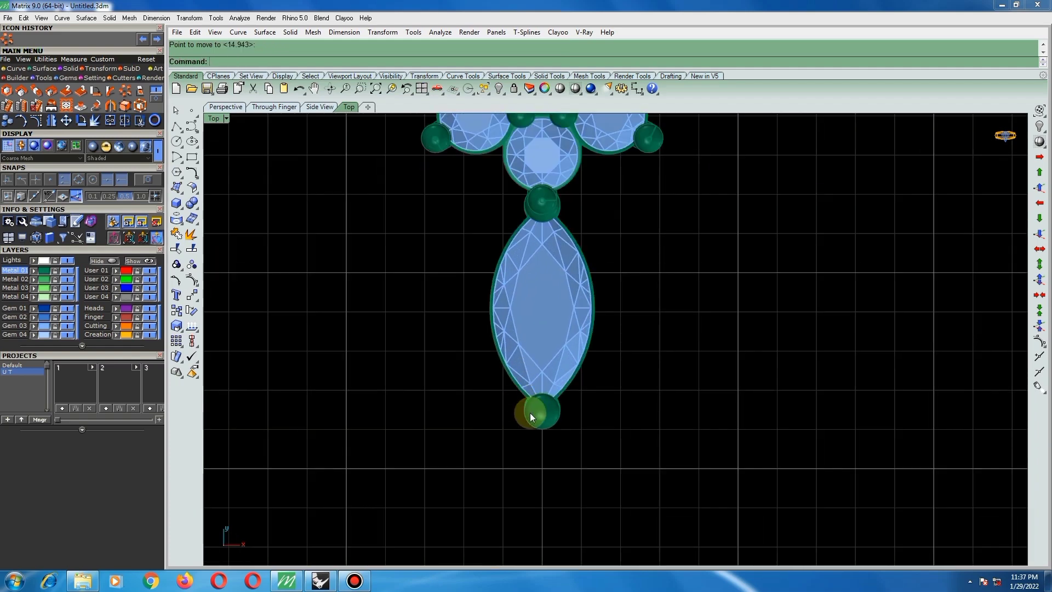
{"action": "scroll", "coordinate": [530, 411], "scroll_direction": "up", "scroll_amount": 6}
{"action": "key", "text": "ctrl+d"}
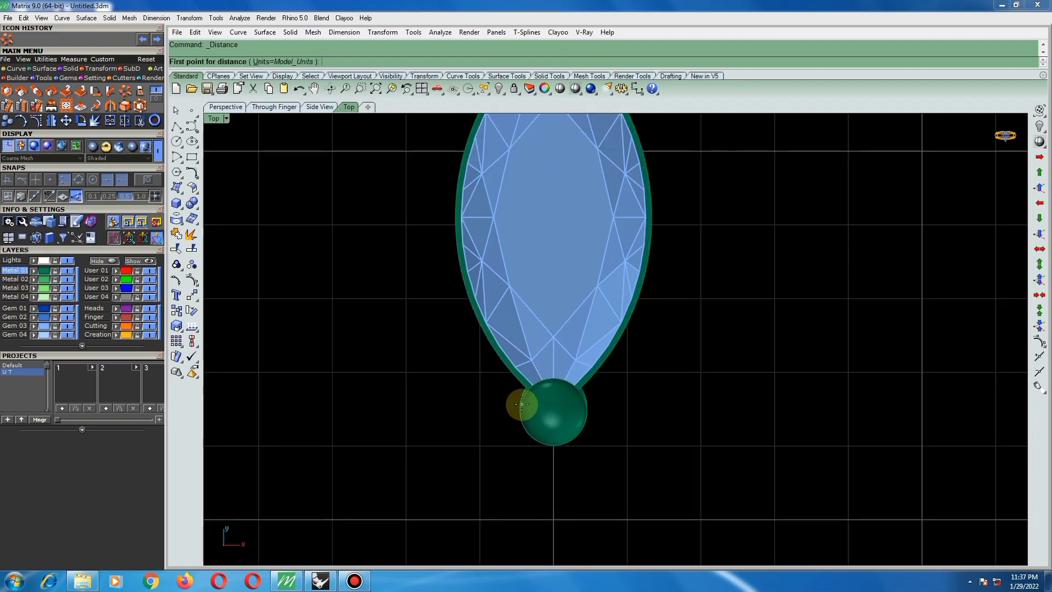
{"action": "left_click", "coordinate": [521, 404]}
{"action": "left_click", "coordinate": [584, 403]}
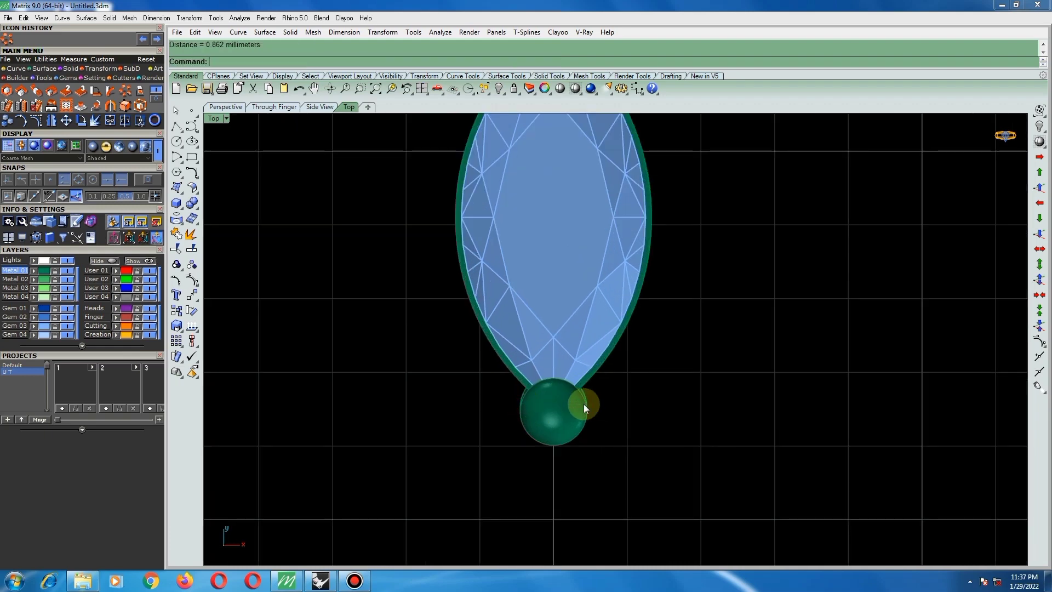
- Nudge the marquise setting vertically by about 0.13 mm so its upper prong lines up with the cluster's bottom outer prong
{"action": "scroll", "coordinate": [554, 401], "scroll_direction": "down", "scroll_amount": 5}
{"action": "left_click", "coordinate": [540, 287]}
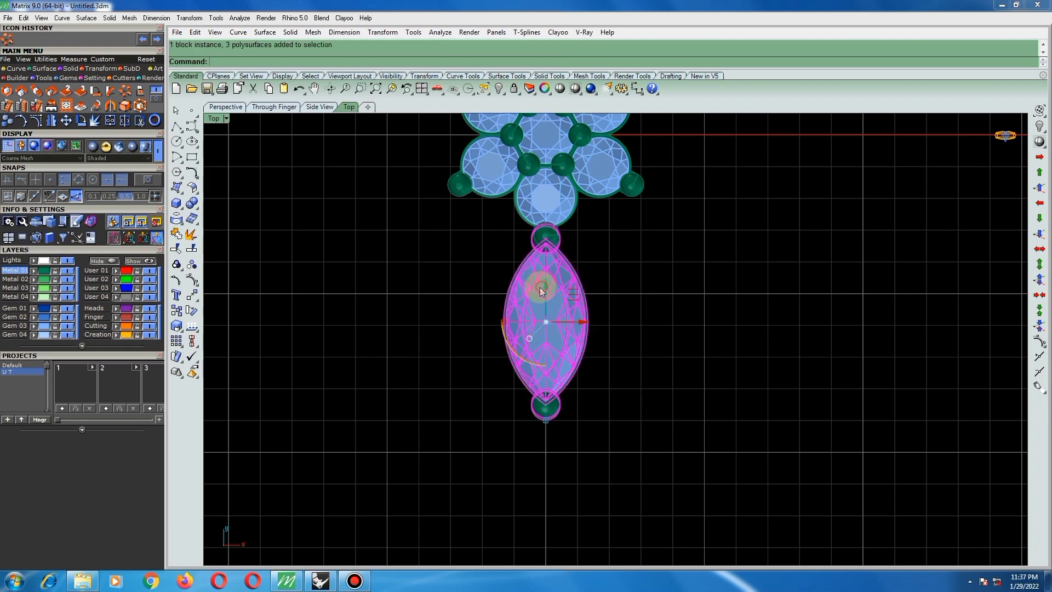
{"action": "scroll", "coordinate": [555, 245], "scroll_direction": "up", "scroll_amount": 2}
{"action": "type", "text": "m"}
{"action": "key", "text": "Return"}
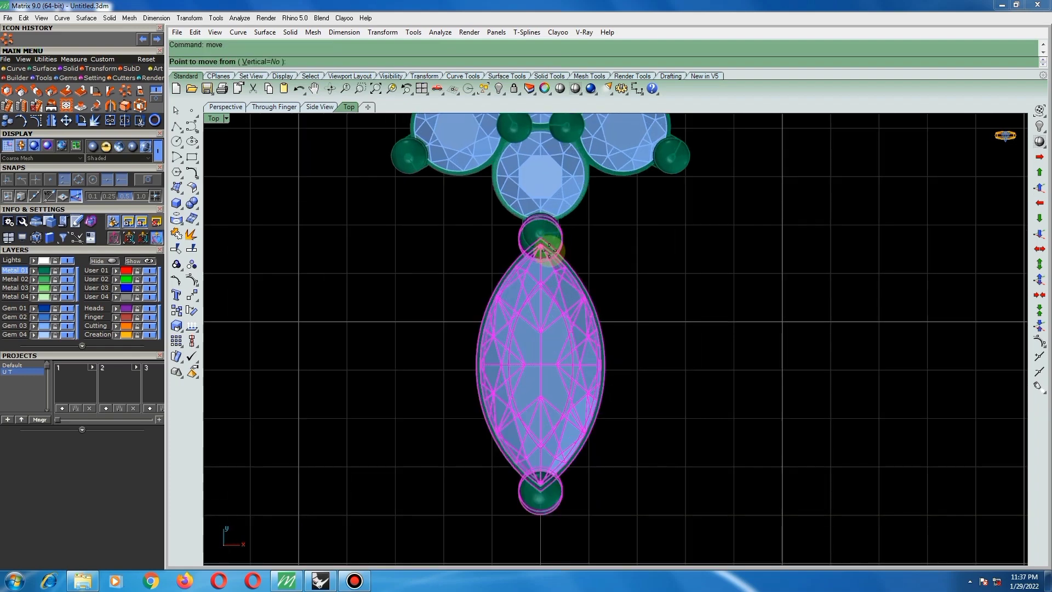
{"action": "scroll", "coordinate": [558, 249], "scroll_direction": "up", "scroll_amount": 1}
{"action": "left_click", "coordinate": [564, 244]}
{"action": "left_click", "coordinate": [564, 242]}
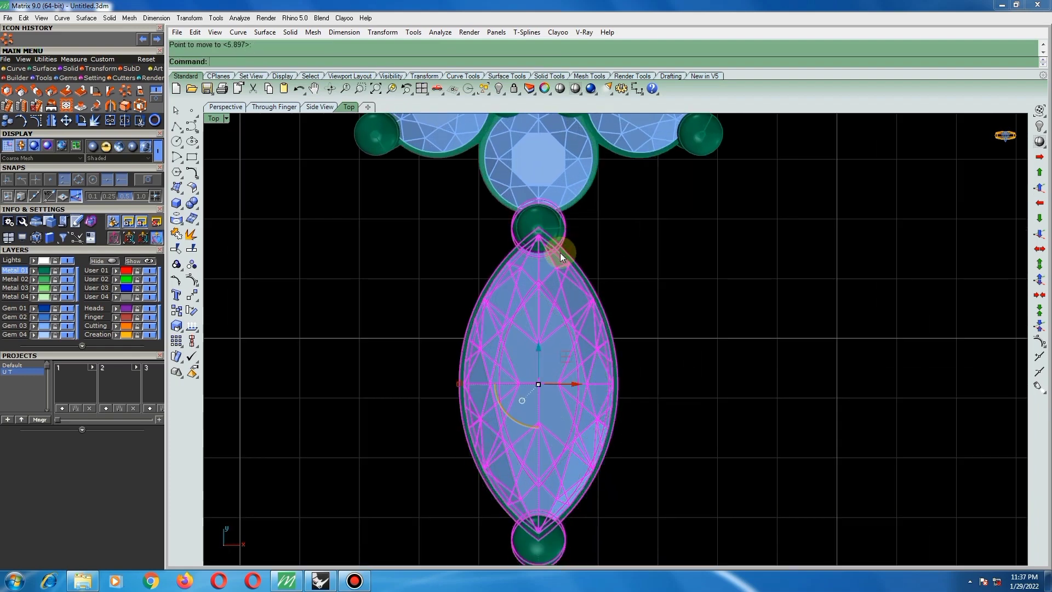
- Rotate the marquise setting about 9.3° around its outer prong in the Right view, tilting its inner end up toward the cluster
{"action": "scroll", "coordinate": [558, 258], "scroll_direction": "down", "scroll_amount": 3}
{"action": "type", "text": "r"}
{"action": "key", "text": "Return"}
{"action": "scroll", "coordinate": [604, 285], "scroll_direction": "down", "scroll_amount": 3}
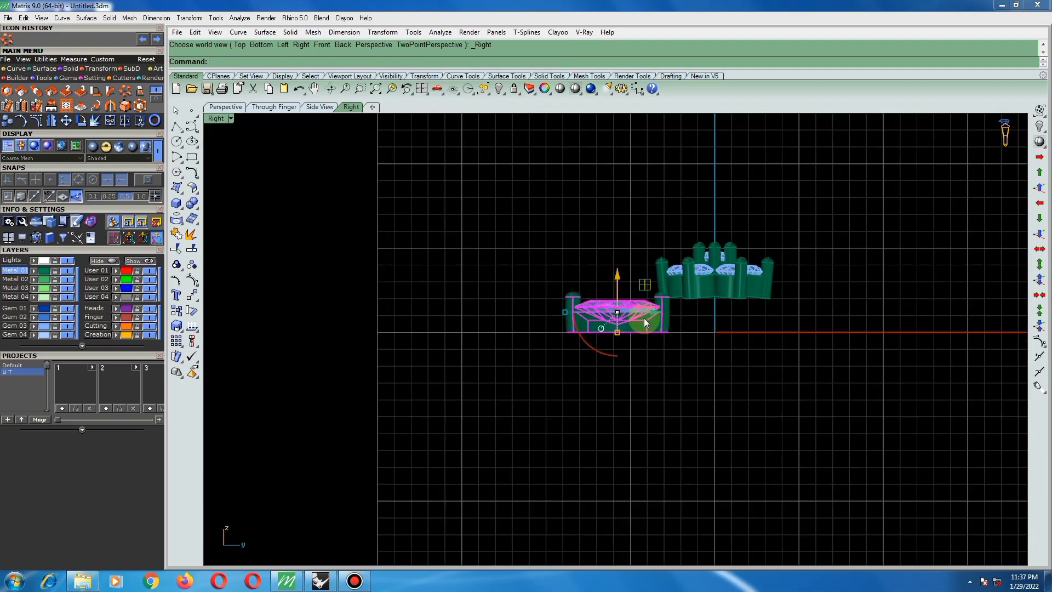
{"action": "scroll", "coordinate": [621, 311], "scroll_direction": "up", "scroll_amount": 2}
{"action": "type", "text": "R"}
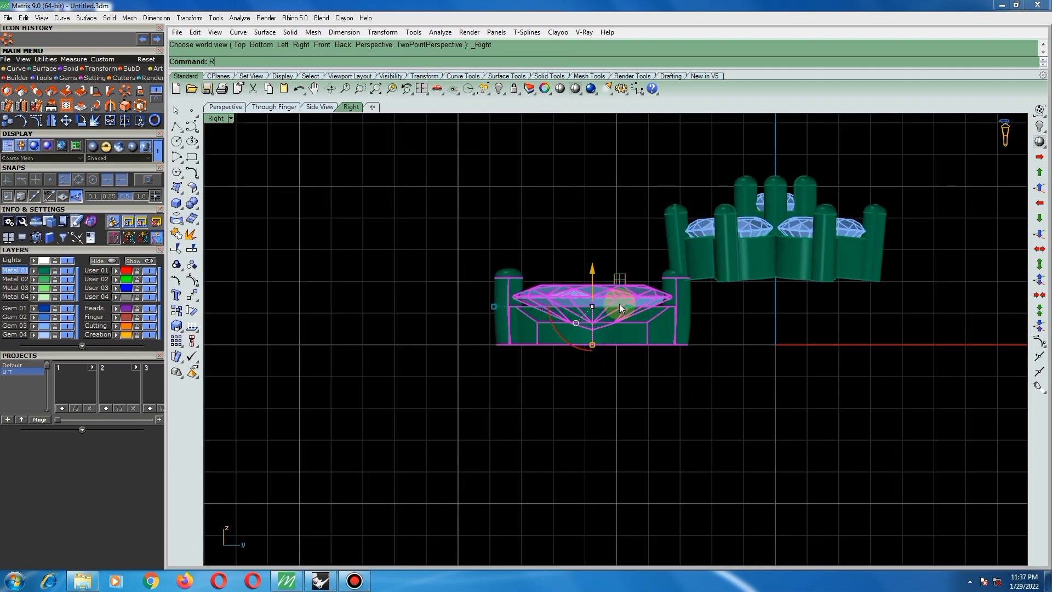
{"action": "type", "text": "otate"}
{"action": "key", "text": "Return"}
{"action": "left_click", "coordinate": [522, 276]}
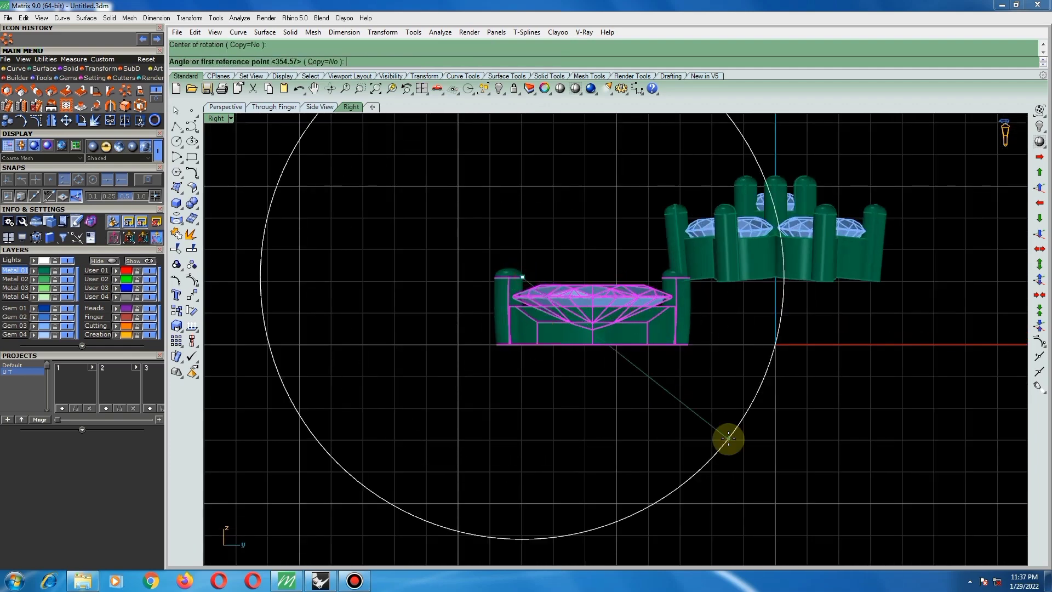
{"action": "left_click", "coordinate": [728, 438]}
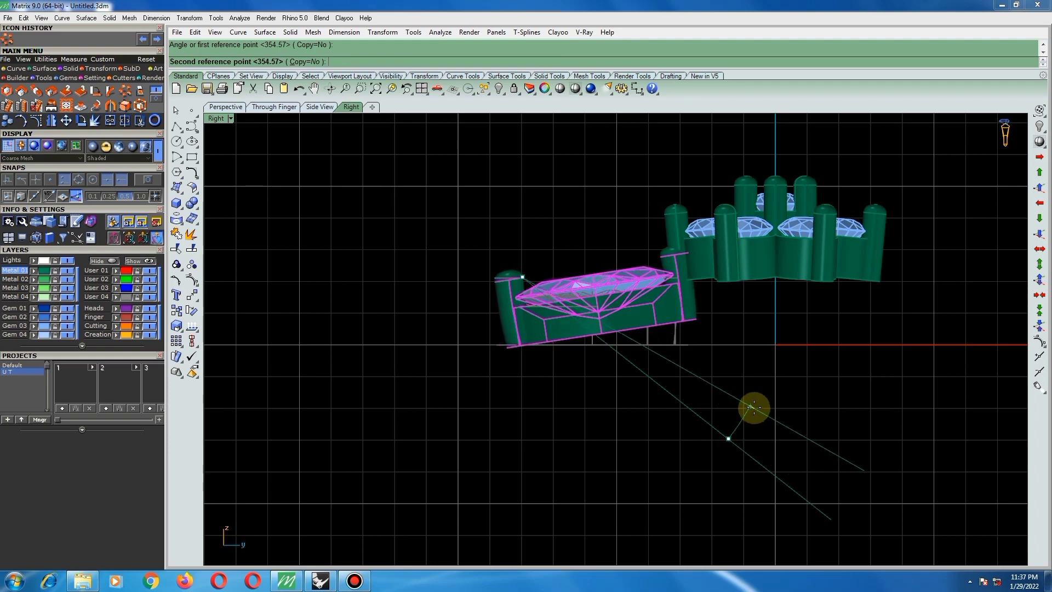
{"action": "left_click", "coordinate": [754, 410]}
{"action": "scroll", "coordinate": [493, 272], "scroll_direction": "down", "scroll_amount": 1}
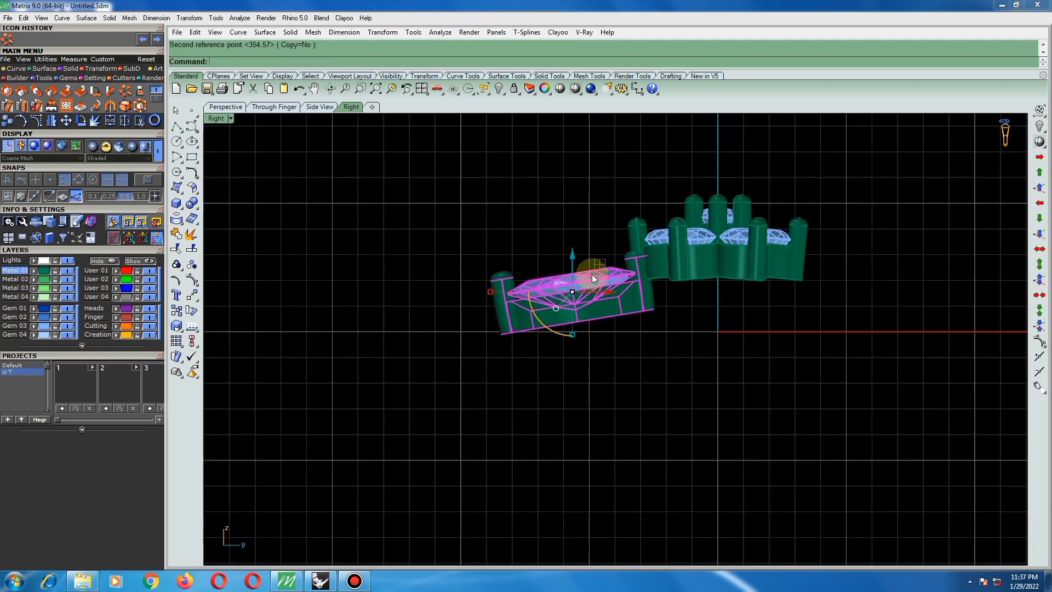
- Tilt the marquise setting's inner end up by about another 1.1° around the outer prong
{"action": "key", "text": "Return"}
{"action": "left_click", "coordinate": [500, 289]}
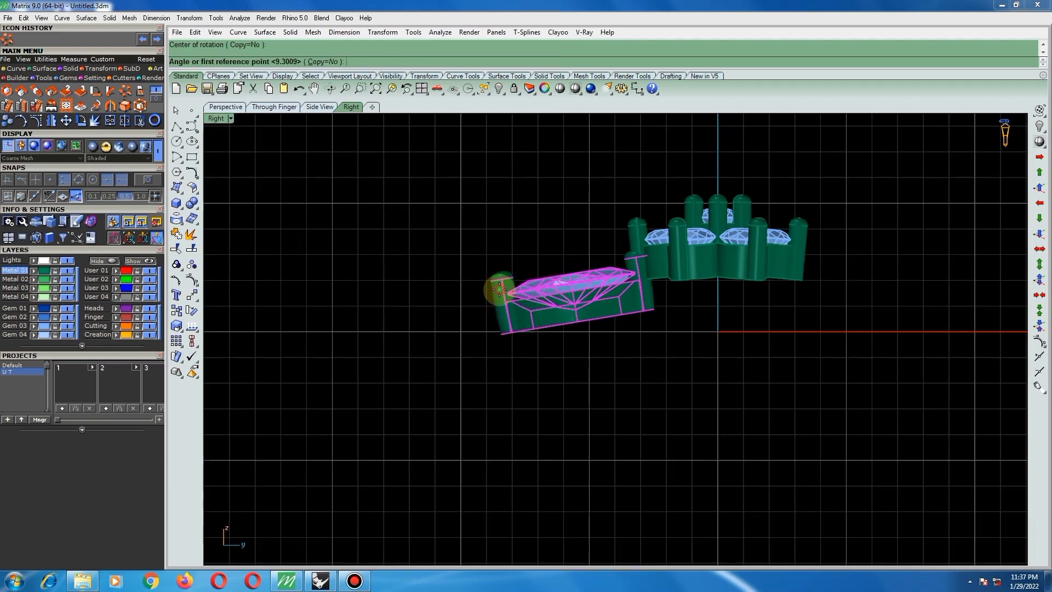
{"action": "left_click", "coordinate": [749, 365]}
{"action": "left_click", "coordinate": [754, 363]}
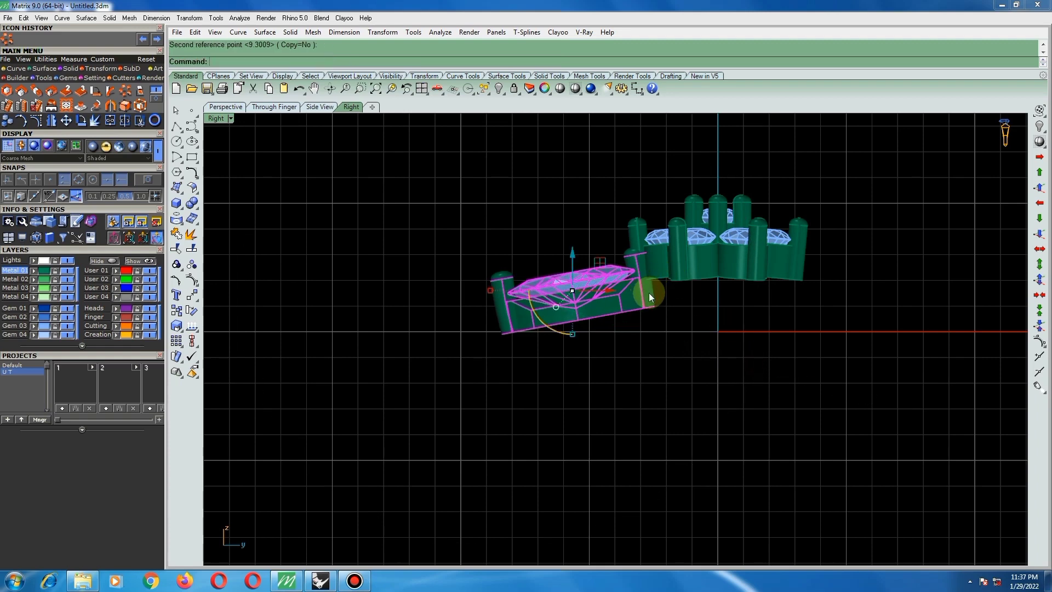
- Move the tilted marquise setting about 0.1 mm toward the cluster in the Top view
{"action": "key", "text": "ctrl+F1"}
{"action": "scroll", "coordinate": [565, 324], "scroll_direction": "up", "scroll_amount": 1}
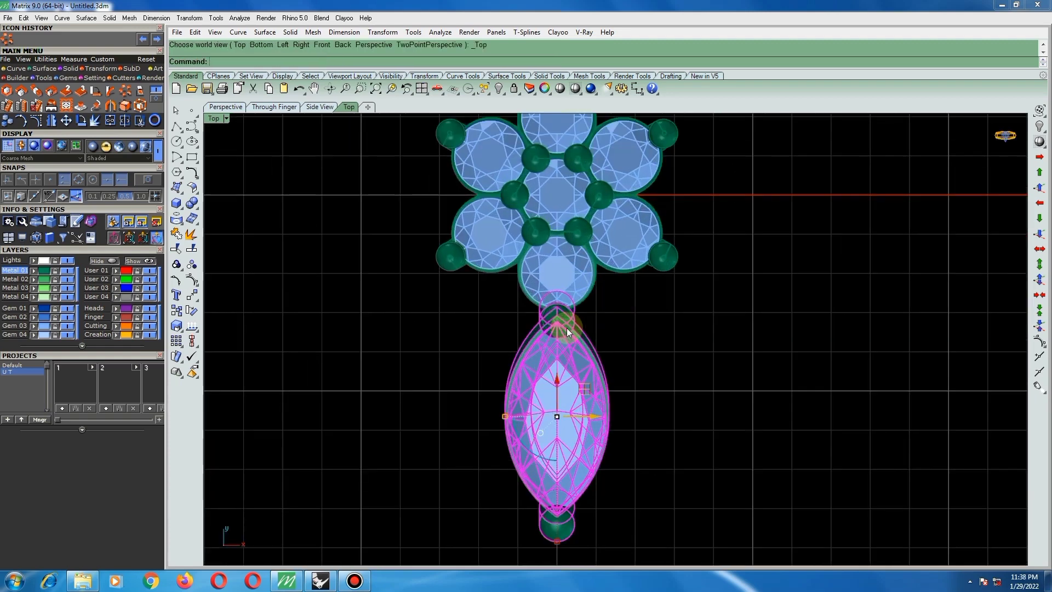
{"action": "type", "text": "m"}
{"action": "key", "text": "Return"}
{"action": "scroll", "coordinate": [566, 328], "scroll_direction": "up", "scroll_amount": 10}
{"action": "left_click", "coordinate": [563, 299]}
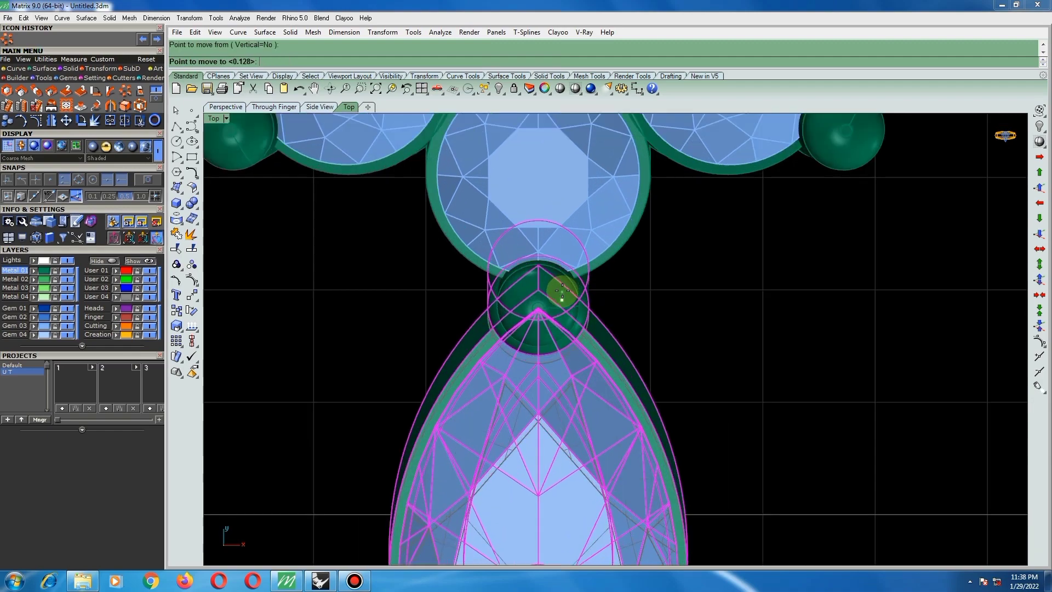
{"action": "left_click", "coordinate": [561, 292]}
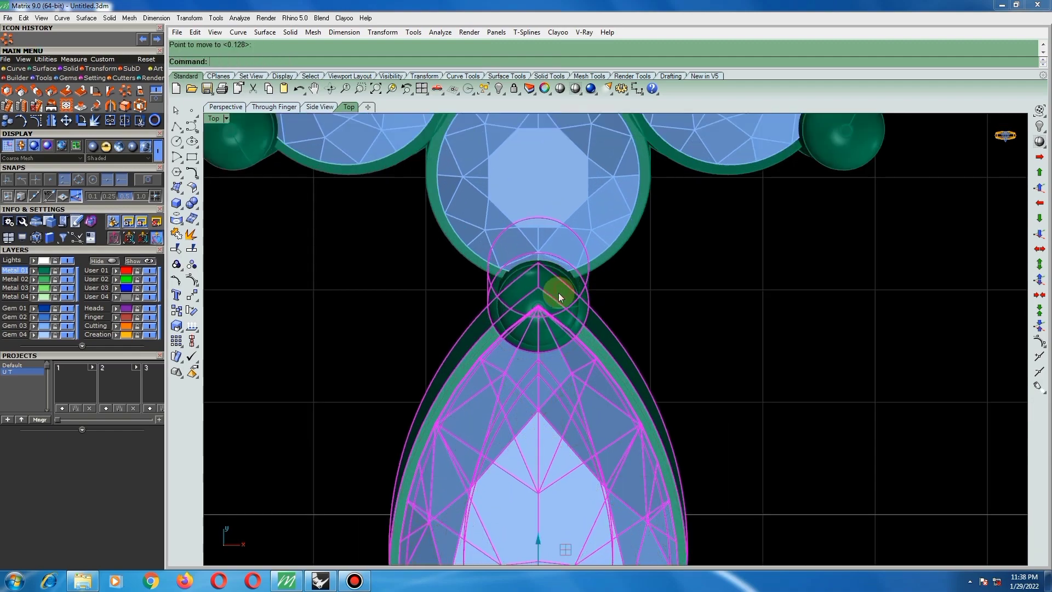
- Polar array the marquise setting around the origin (0) with 12 items over 360°
{"action": "scroll", "coordinate": [558, 296], "scroll_direction": "down", "scroll_amount": 8}
{"action": "left_click", "coordinate": [539, 365]}
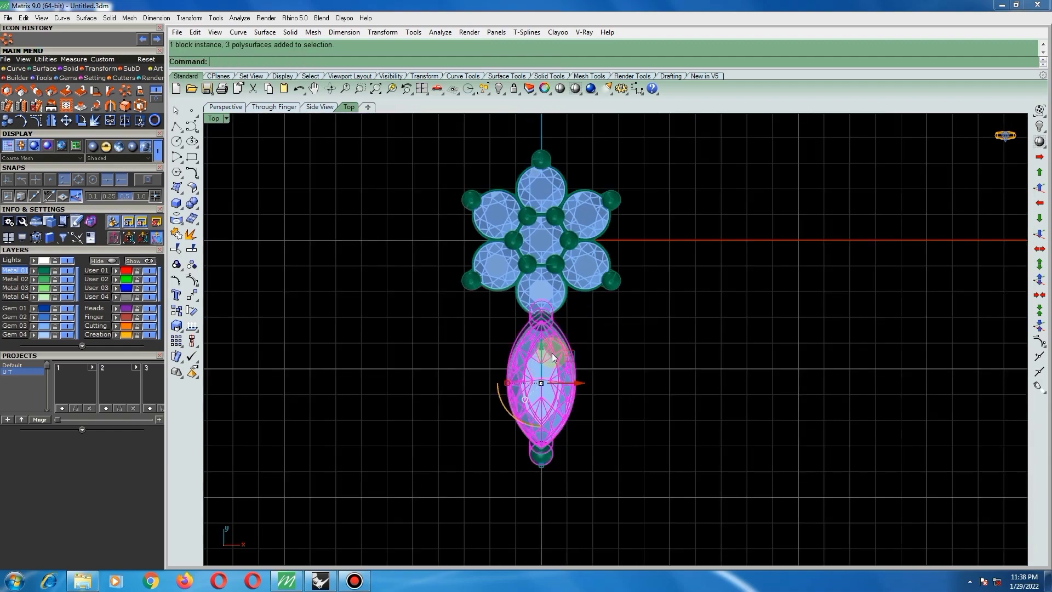
{"action": "scroll", "coordinate": [551, 353], "scroll_direction": "down", "scroll_amount": 3}
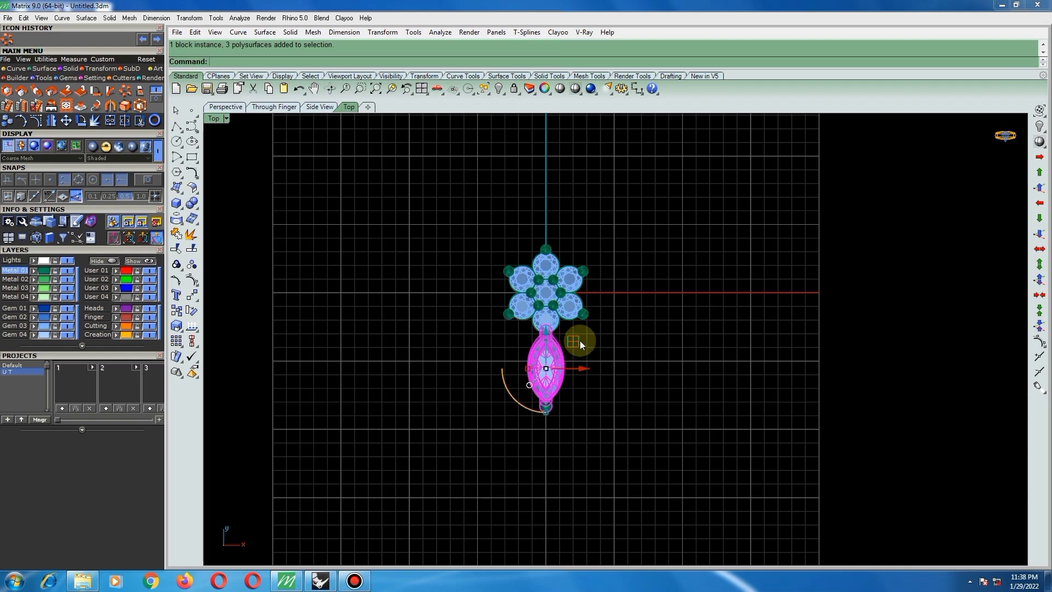
{"action": "type", "text": "ap"}
{"action": "key", "text": "Return"}
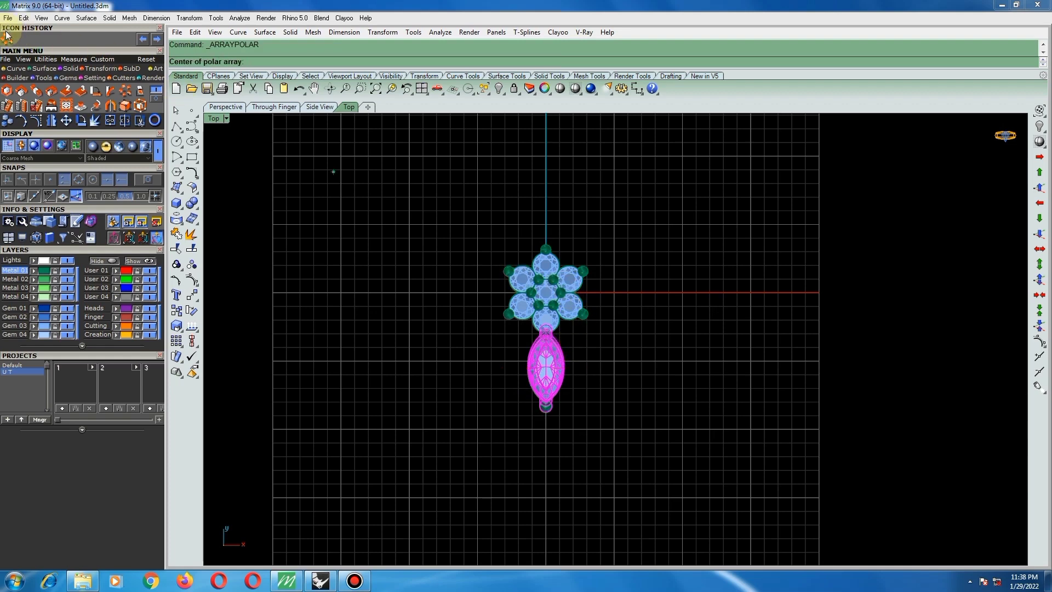
{"action": "type", "text": "0"}
{"action": "key", "text": "Return"}
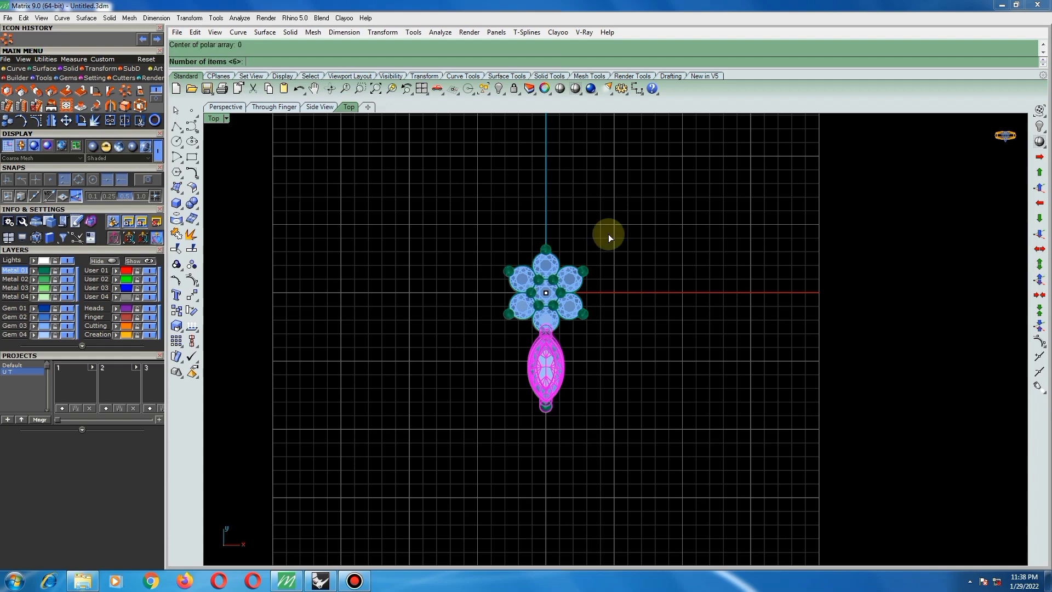
{"action": "type", "text": "12"}
{"action": "key", "text": "Return"}
{"action": "key", "text": "Return"}
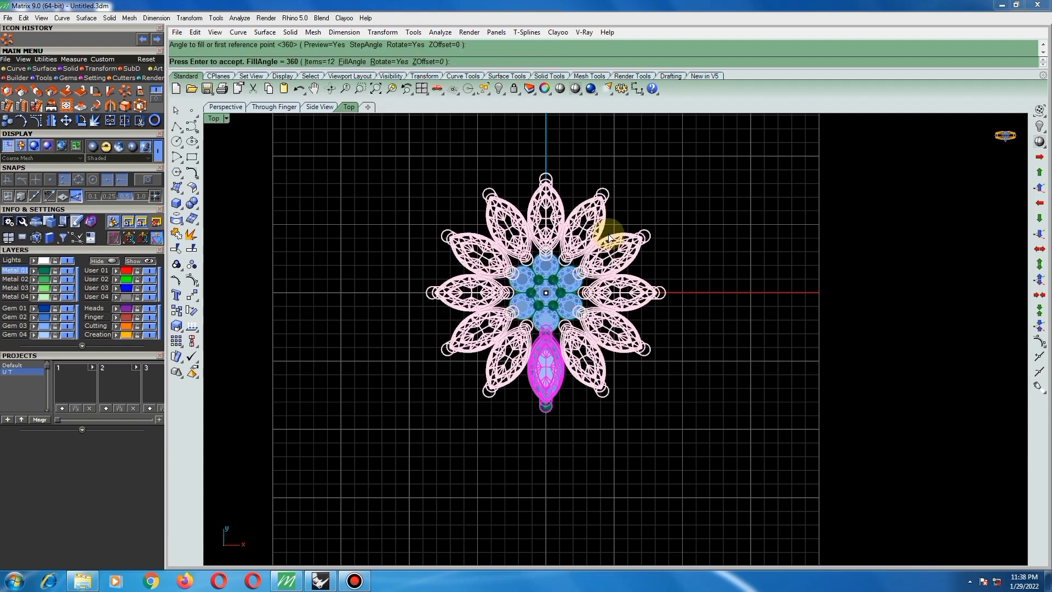
{"action": "key", "text": "Return"}
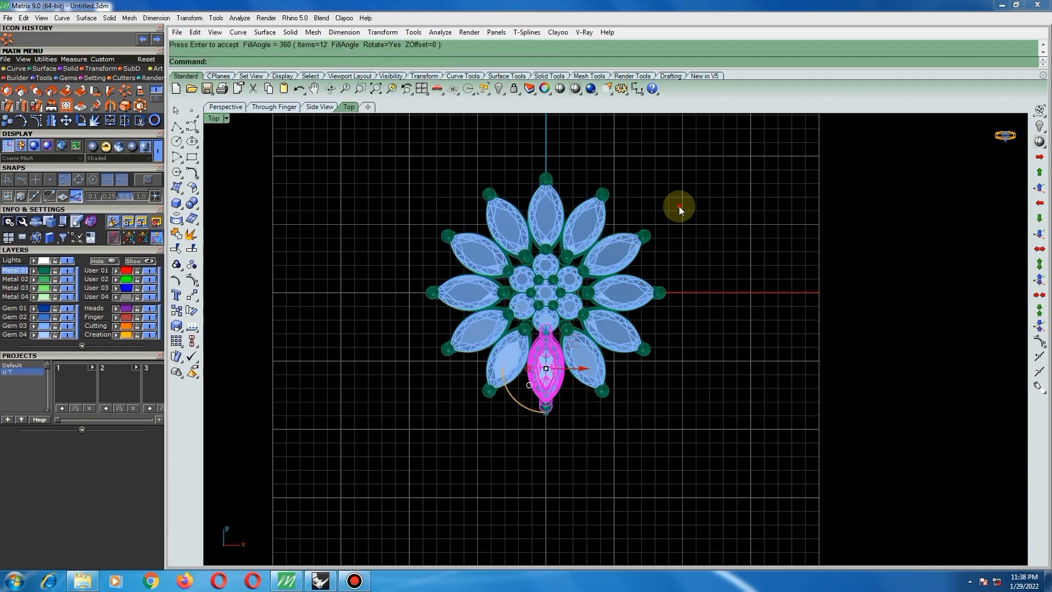
- Measure the gap between the original bottom marquise gem and the neighbouring marquise gem in the Top view
{"action": "scroll", "coordinate": [573, 314], "scroll_direction": "up", "scroll_amount": 3}
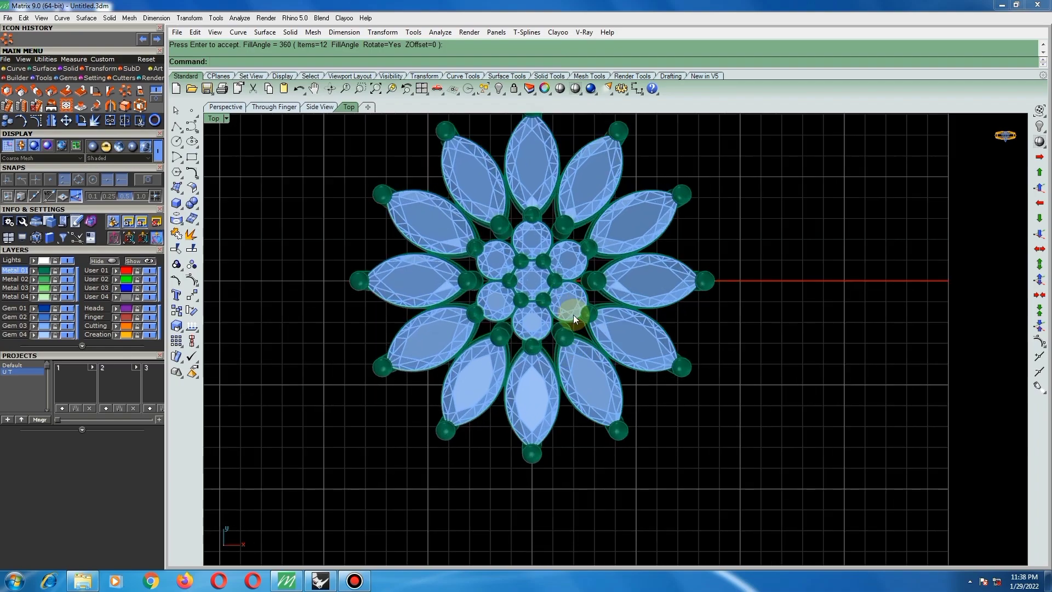
{"action": "mouse_move", "coordinate": [557, 313]}
{"action": "right_mouse_down", "text": "ctrl+shift"}
{"action": "mouse_move", "coordinate": [521, 244]}
{"action": "mouse_move", "coordinate": [469, 207]}
{"action": "mouse_move", "coordinate": [582, 306]}
{"action": "mouse_move", "coordinate": [568, 322]}
{"action": "right_mouse_up", "text": "ctrl+shift"}
{"action": "left_click", "coordinate": [541, 377]}
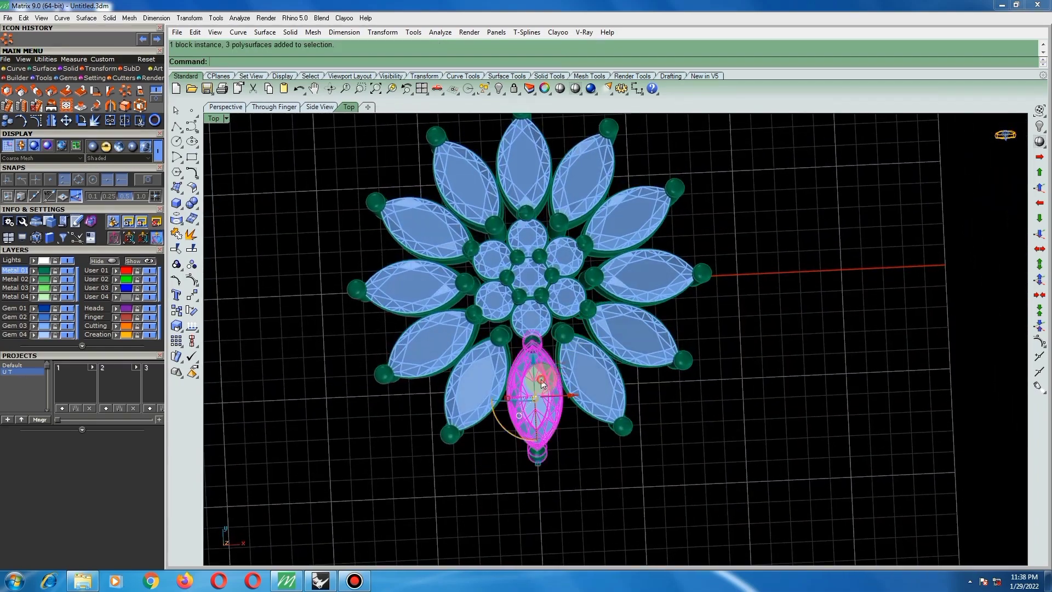
{"action": "key", "text": "ctrl+F1"}
{"action": "scroll", "coordinate": [547, 384], "scroll_direction": "up", "scroll_amount": 6}
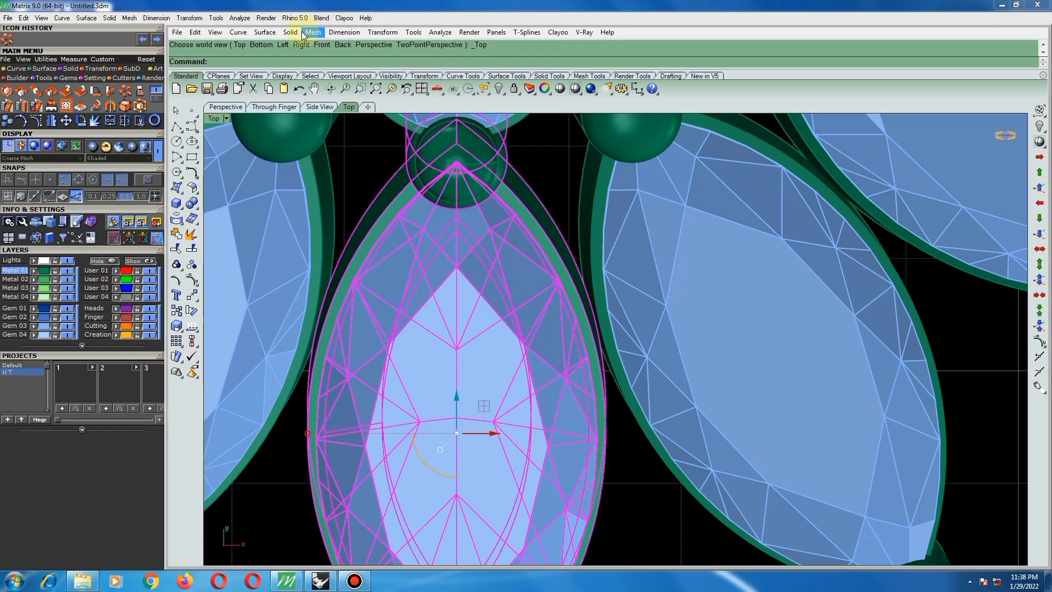
{"action": "left_click", "coordinate": [440, 32]}
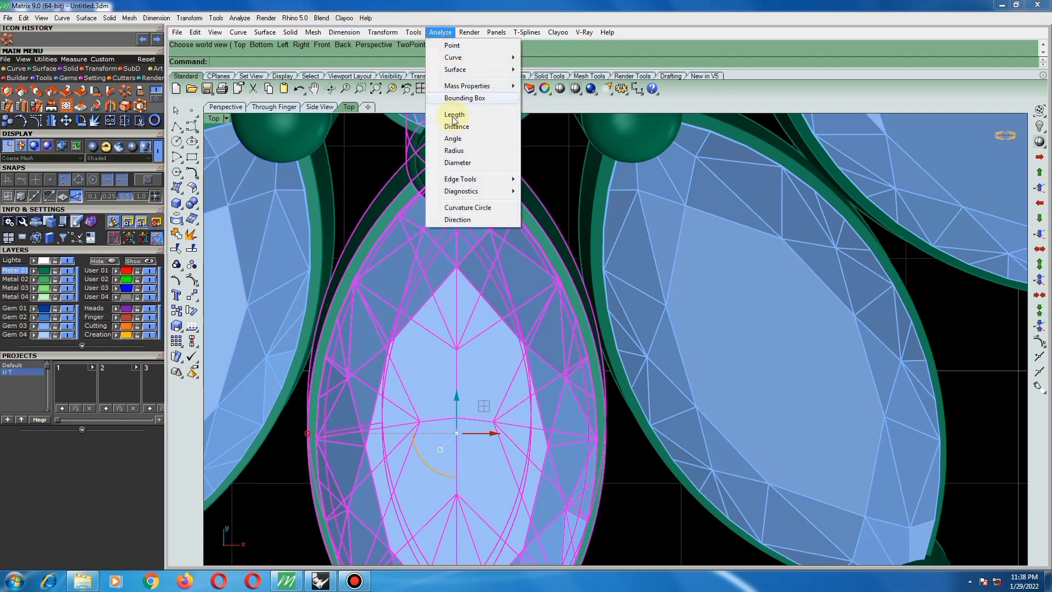
{"action": "left_click", "coordinate": [457, 126]}
{"action": "scroll", "coordinate": [570, 348], "scroll_direction": "up", "scroll_amount": 5}
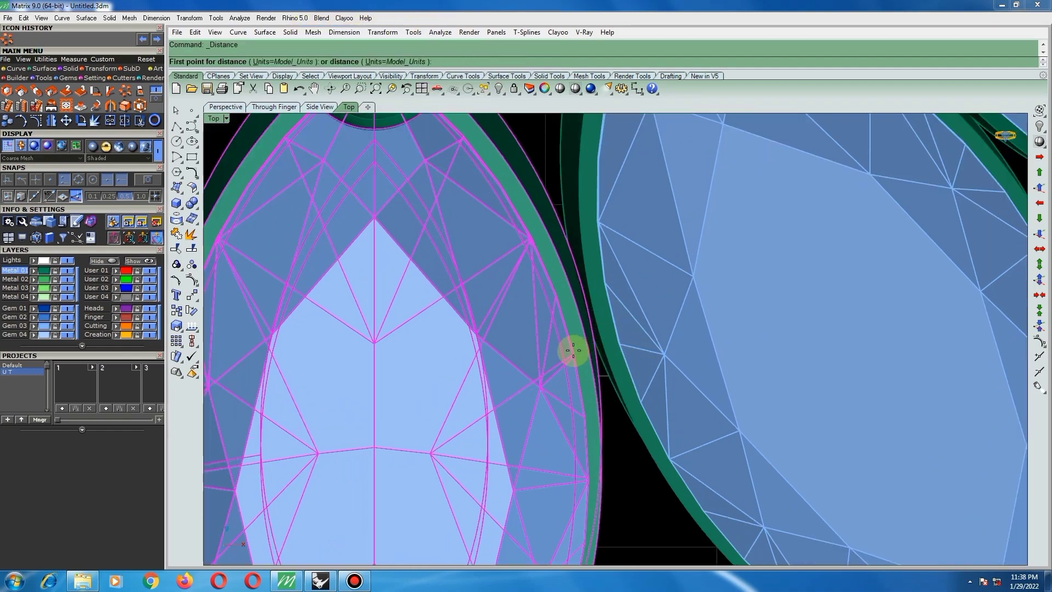
{"action": "left_click", "coordinate": [572, 350]}
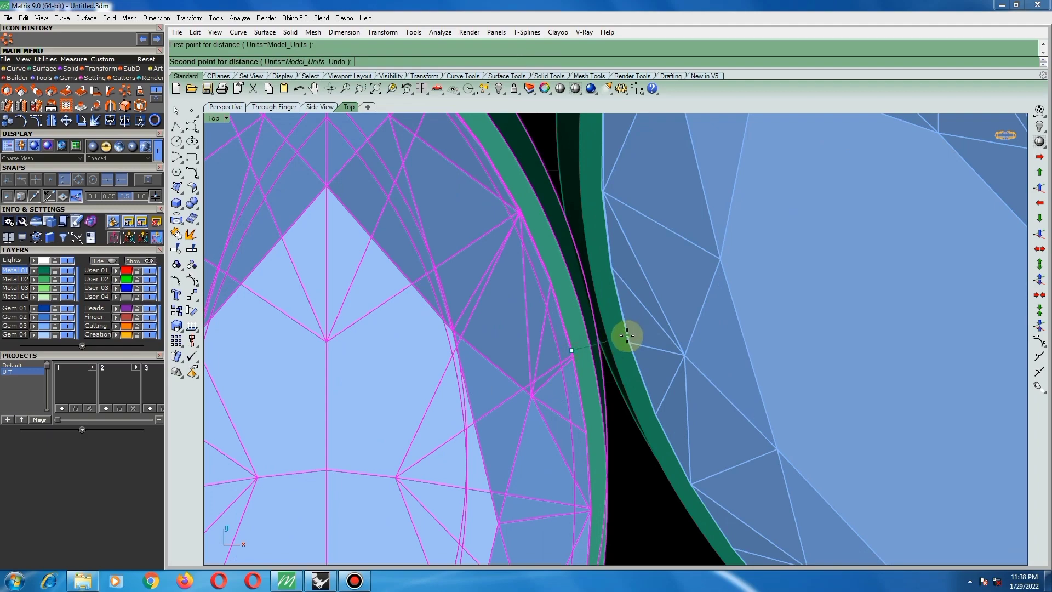
{"action": "left_click", "coordinate": [627, 335]}
{"action": "scroll", "coordinate": [613, 336], "scroll_direction": "down", "scroll_amount": 6}
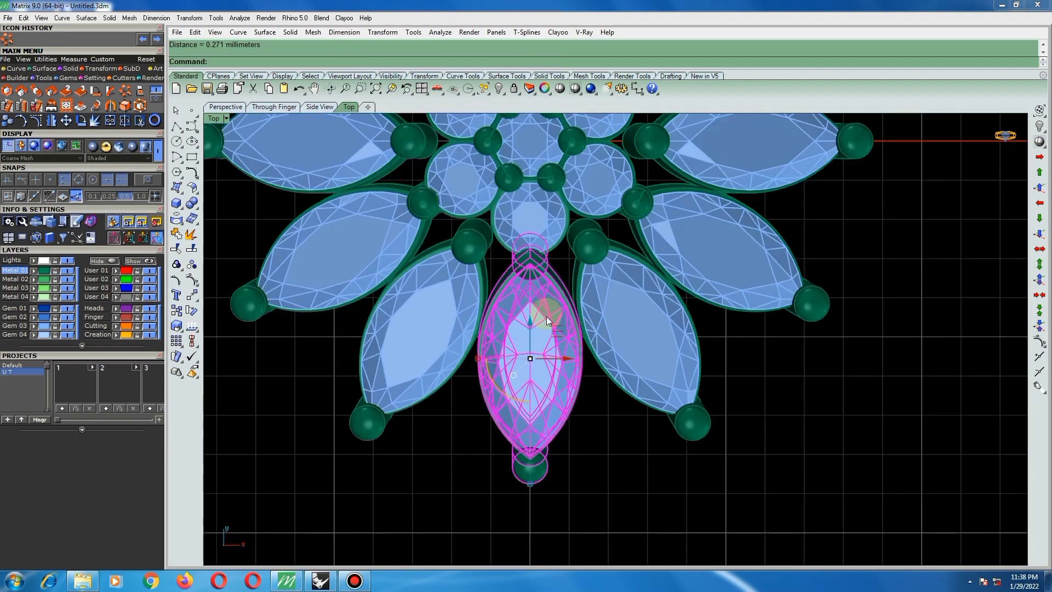
- Move the original bottom marquise petal slightly outward from the cluster so the arrayed petals follow
{"action": "left_click", "coordinate": [190, 297]}
{"action": "scroll", "coordinate": [530, 268], "scroll_direction": "up", "scroll_amount": 2}
{"action": "left_click", "coordinate": [533, 265]}
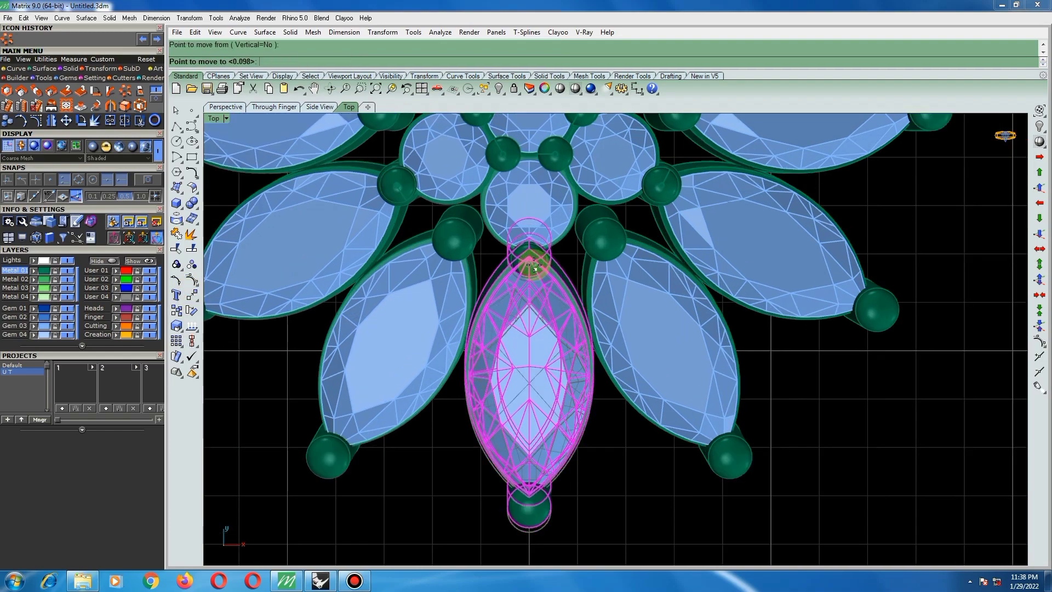
{"action": "left_click", "coordinate": [534, 287]}
{"action": "scroll", "coordinate": [533, 287], "scroll_direction": "down", "scroll_amount": 5}
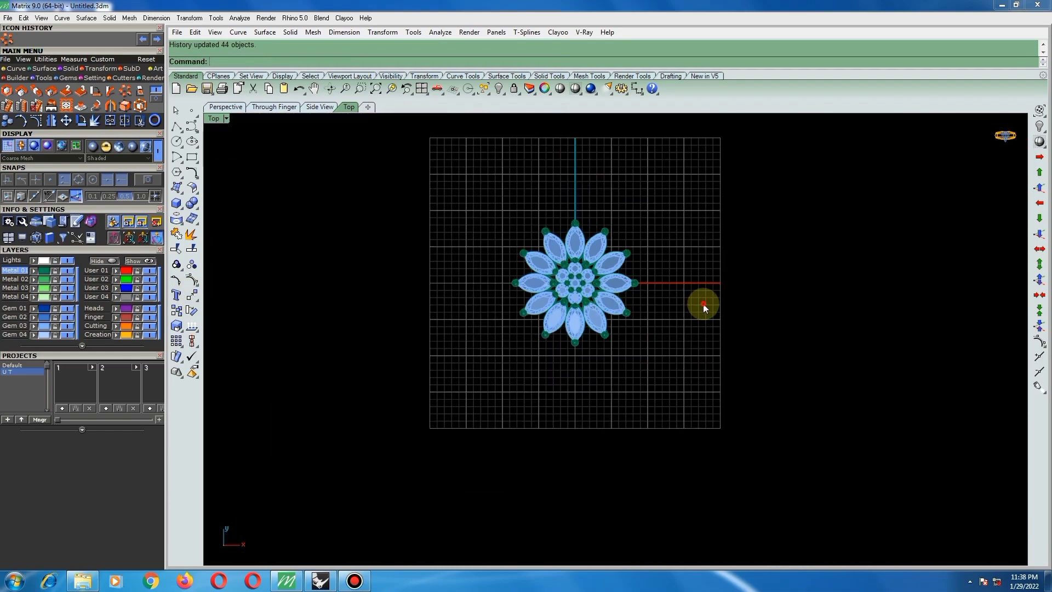
- Rotate the original marquise petal slightly about its centre in the Right view so its inner end tilts higher
{"action": "right_click_drag", "start_coordinate": [563, 296], "coordinate": [582, 215]}
{"action": "left_click", "coordinate": [587, 325]}
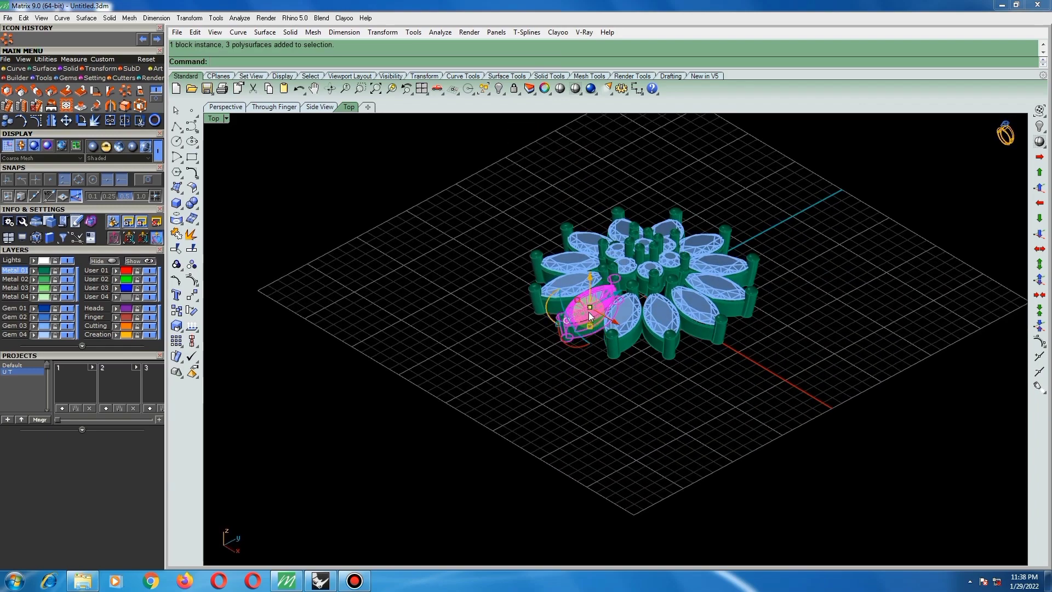
{"action": "type", "text": "Right"}
{"action": "key", "text": "Return"}
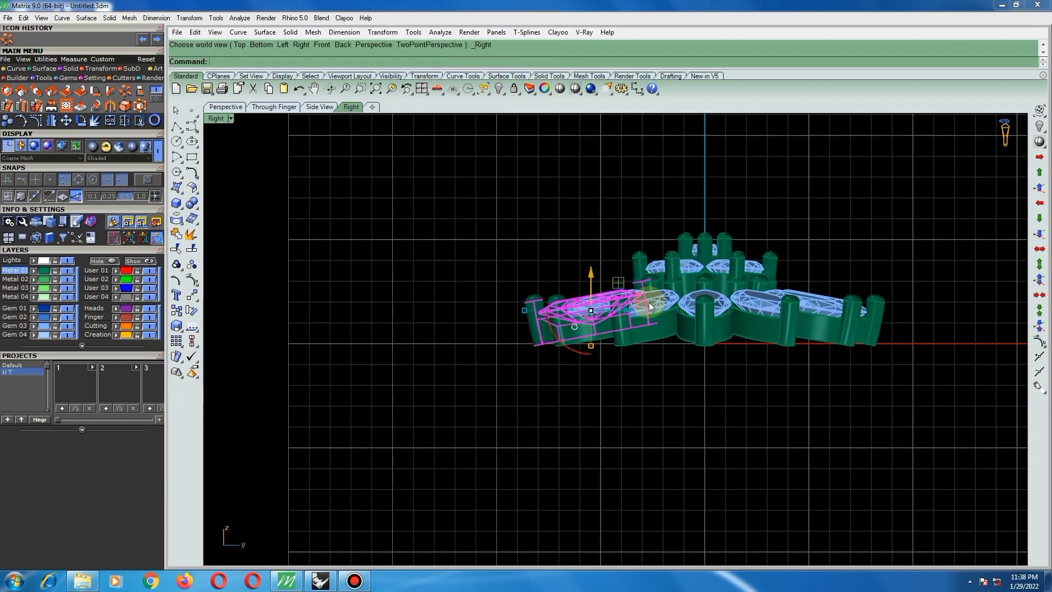
{"action": "type", "text": "rotate"}
{"action": "key", "text": "Return"}
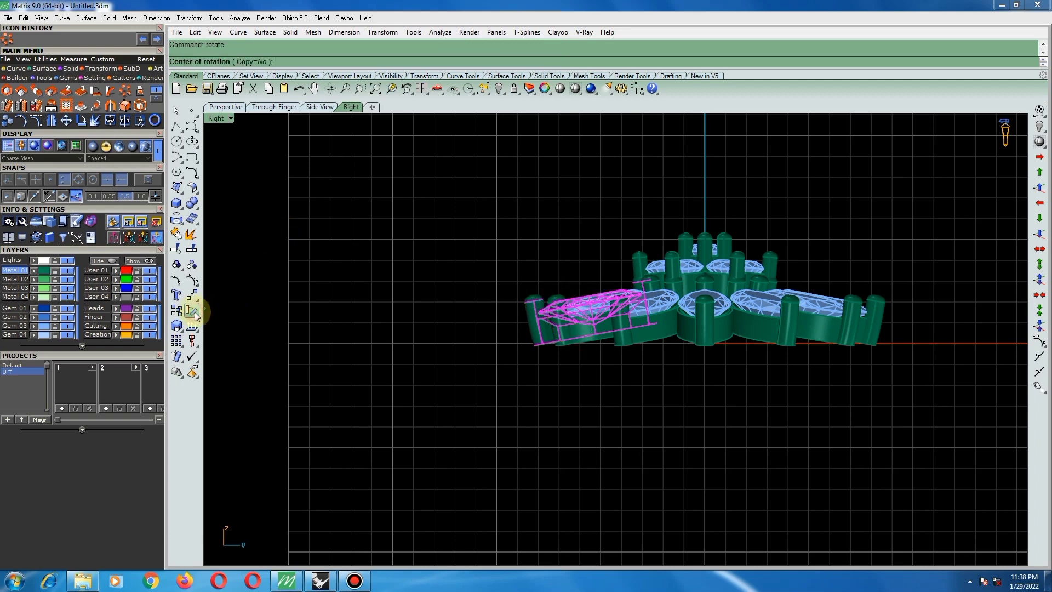
{"action": "left_click", "coordinate": [581, 308]}
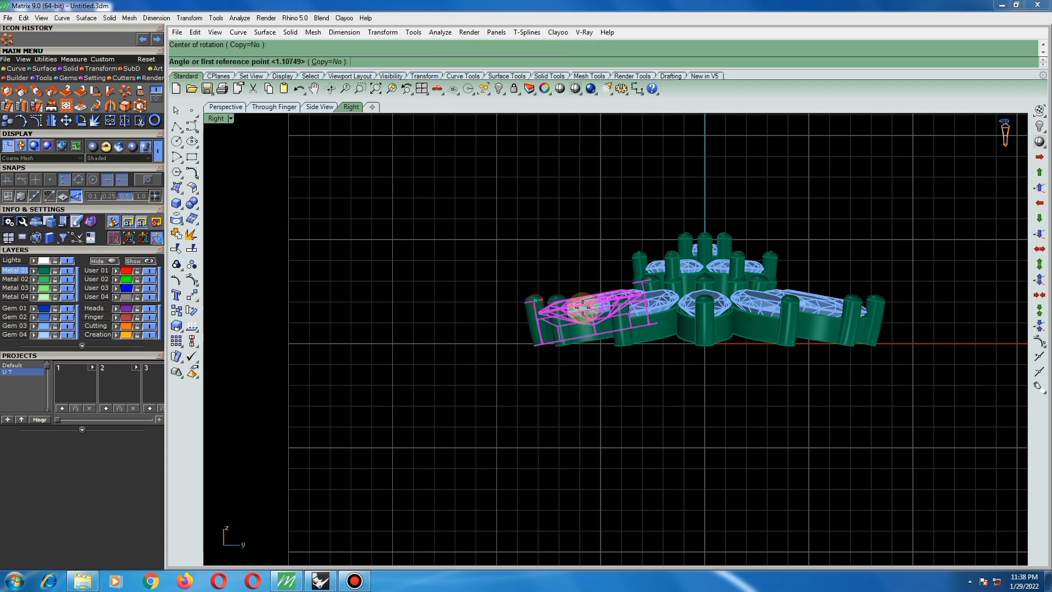
{"action": "left_click", "coordinate": [706, 296]}
{"action": "left_click", "coordinate": [708, 298]}
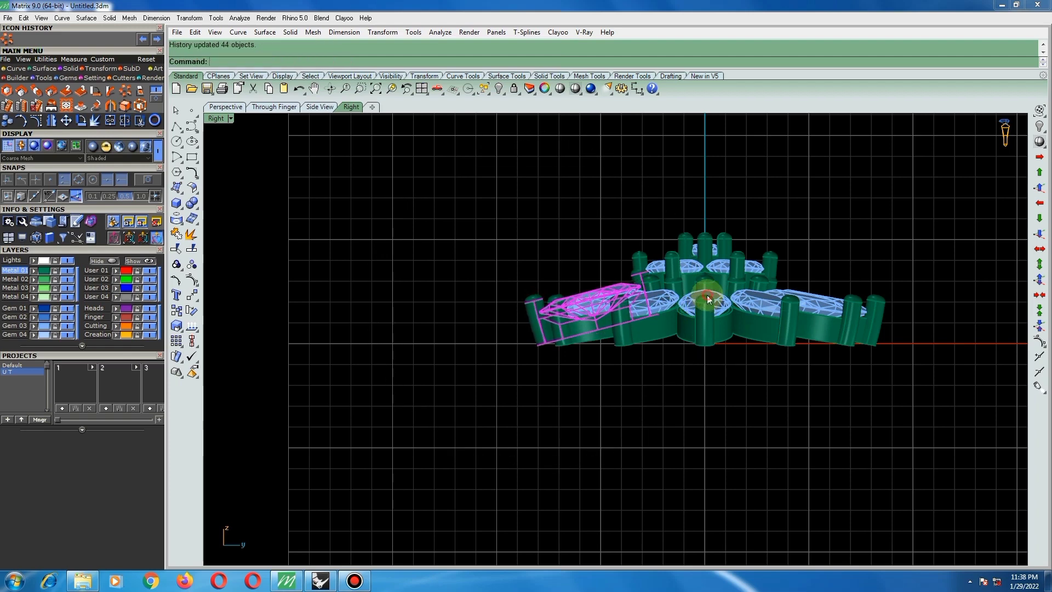
- Raise the central round-gem cluster slightly above the marquise petals in the Right view
{"action": "left_click", "coordinate": [688, 249]}
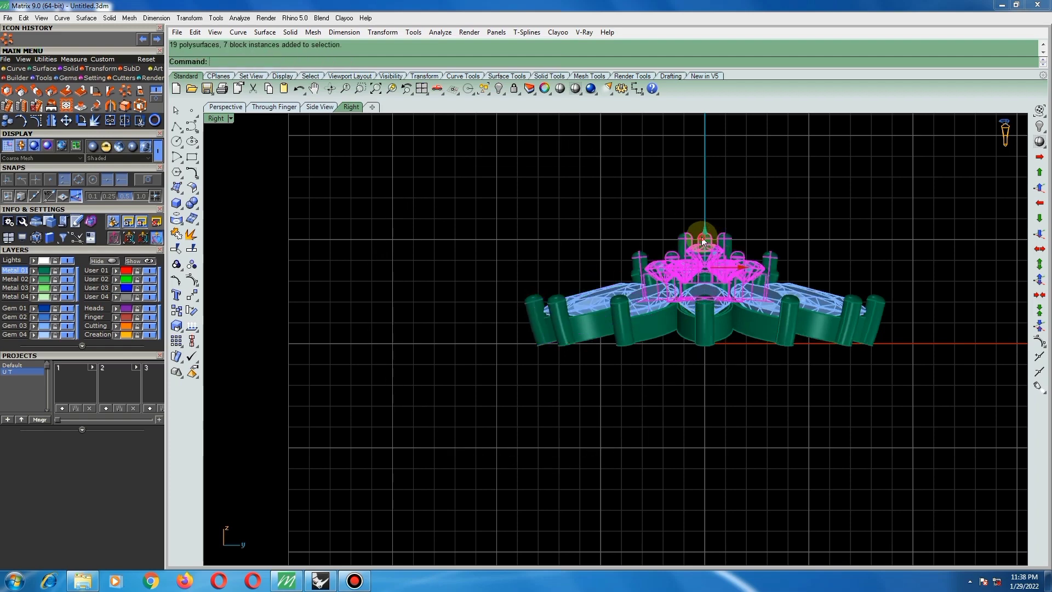
{"action": "left_click_drag", "start_coordinate": [704, 241], "coordinate": [700, 230]}
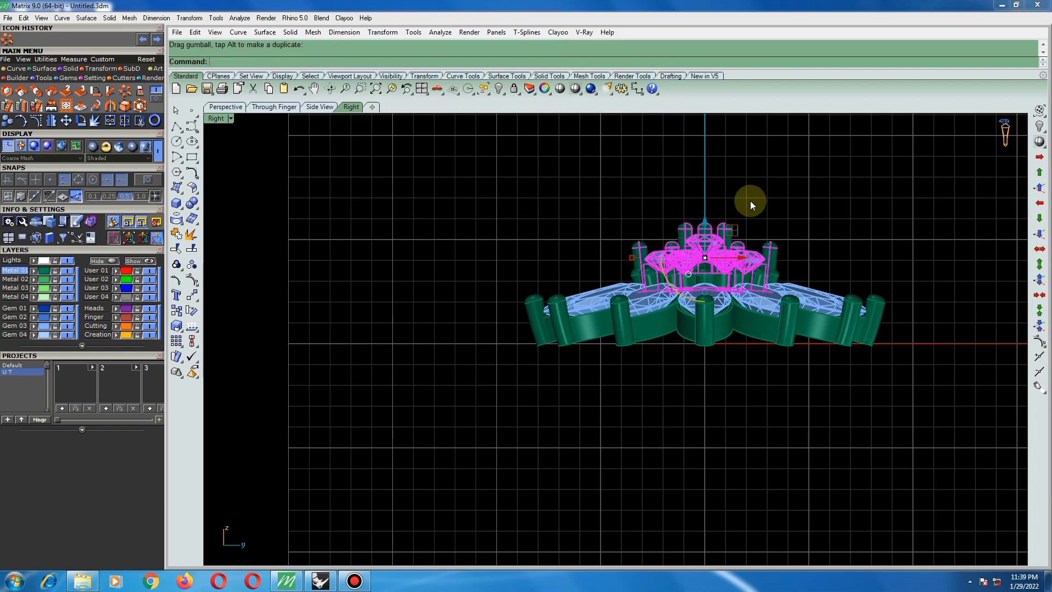
{"action": "left_click", "coordinate": [749, 199]}
{"action": "scroll", "coordinate": [658, 227], "scroll_direction": "down", "scroll_amount": 2}
{"action": "right_click_drag", "start_coordinate": [678, 327], "coordinate": [811, 411]}
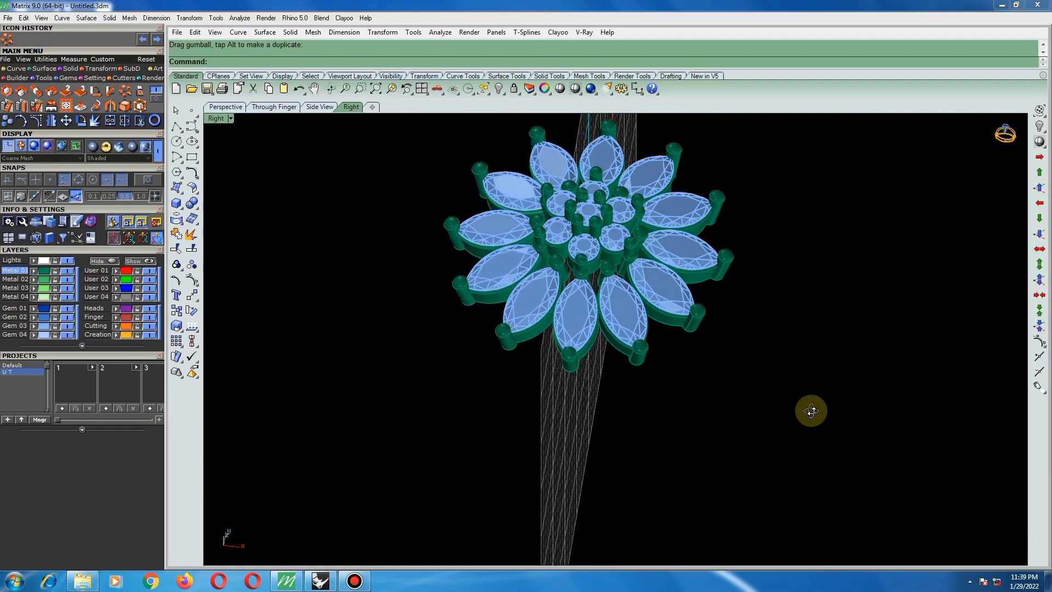
- Nudge the original bottom marquise petal very slightly along its radial direction in the Top view so the arrayed petals follow
{"action": "left_click", "coordinate": [574, 305]}
{"action": "key", "text": "ctrl+F1"}
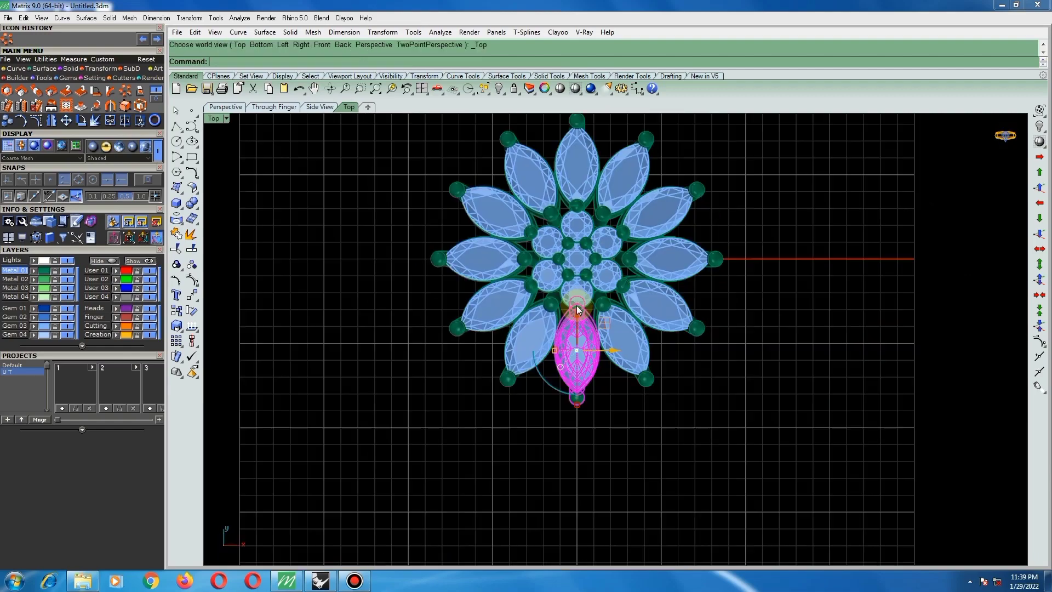
{"action": "left_click", "coordinate": [810, 358]}
{"action": "left_click", "coordinate": [587, 327]}
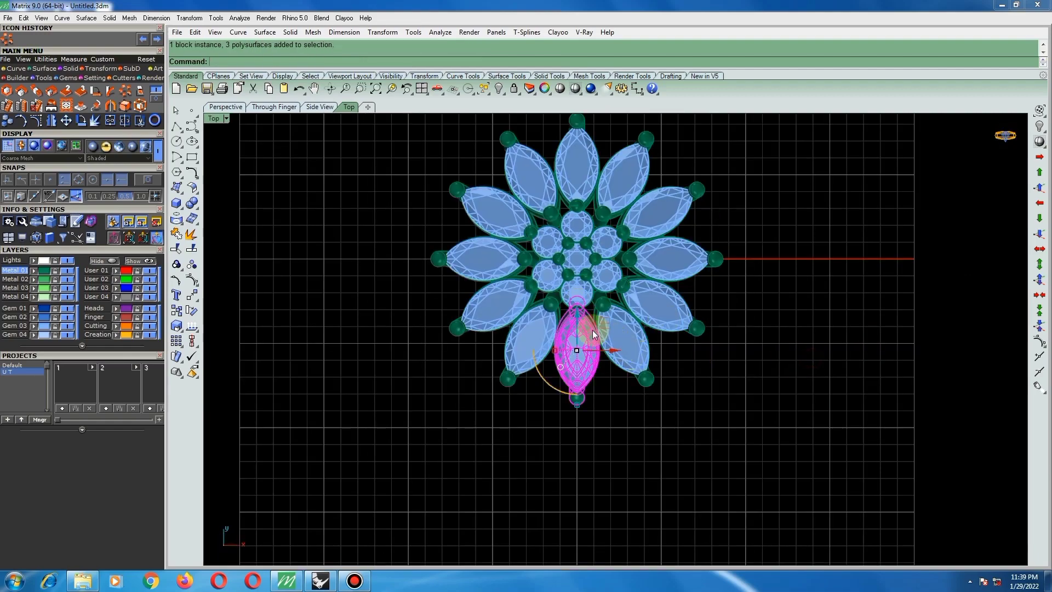
{"action": "left_click", "coordinate": [629, 429]}
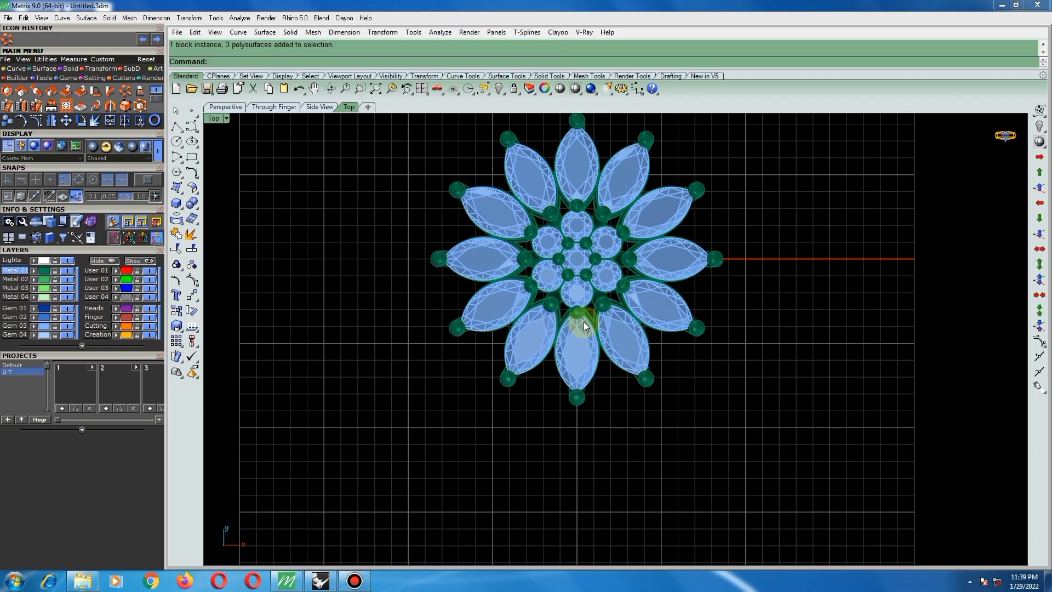
{"action": "scroll", "coordinate": [583, 325], "scroll_direction": "down", "scroll_amount": 2}
{"action": "scroll", "coordinate": [597, 354], "scroll_direction": "up", "scroll_amount": 5}
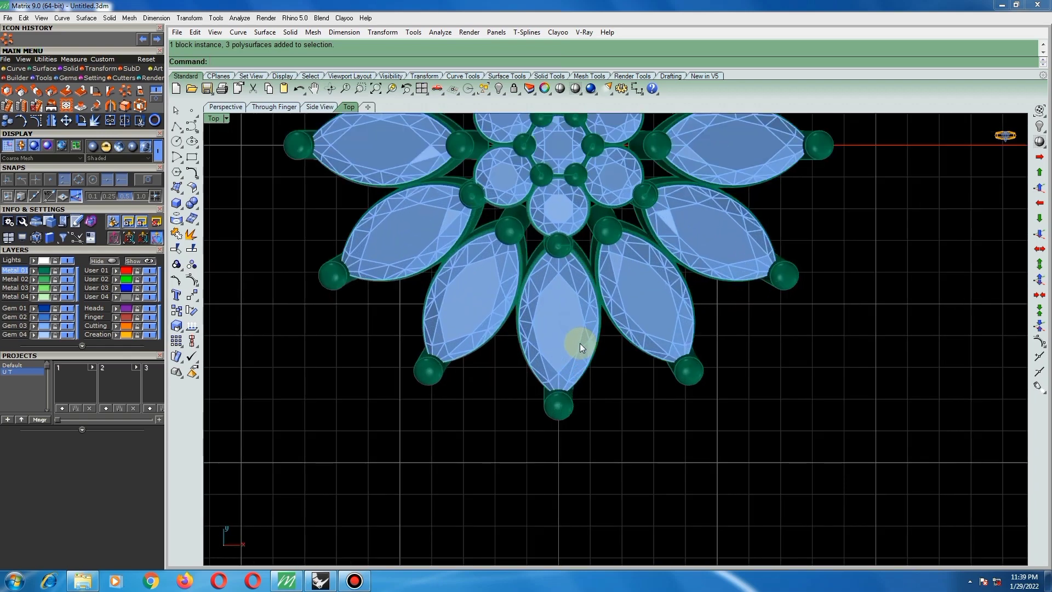
{"action": "left_click", "coordinate": [564, 274]}
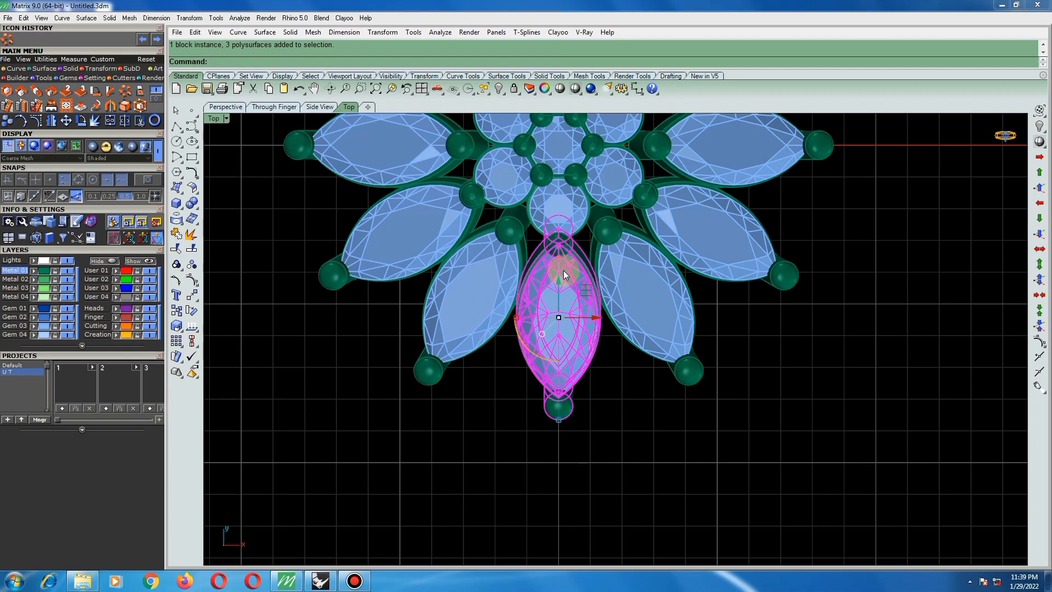
{"action": "type", "text": "m"}
{"action": "key", "text": "Return"}
{"action": "scroll", "coordinate": [558, 255], "scroll_direction": "up", "scroll_amount": 3}
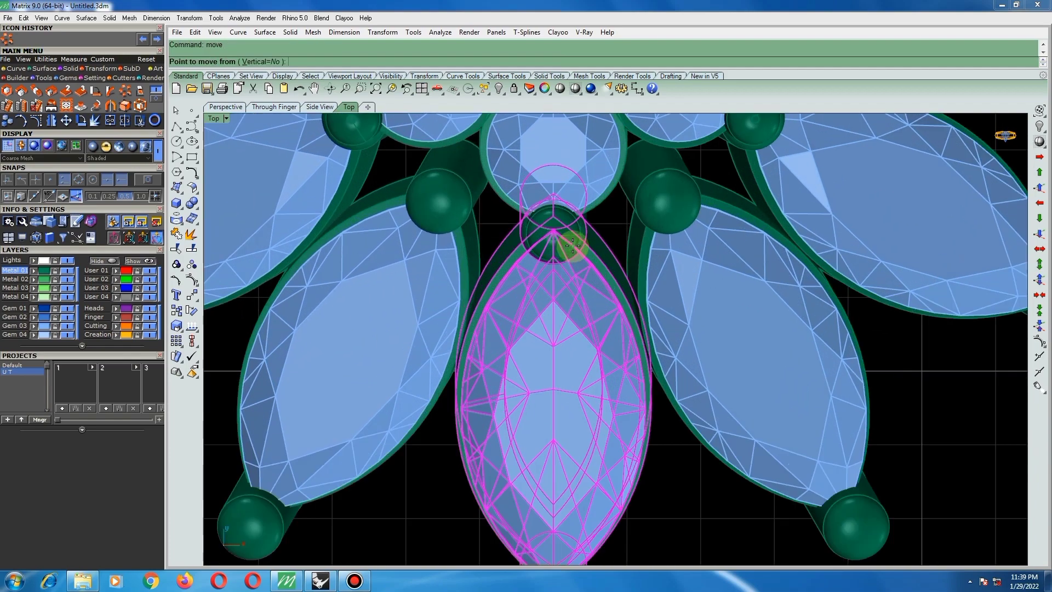
{"action": "left_click", "coordinate": [573, 246]}
{"action": "left_click", "coordinate": [573, 244]}
{"action": "scroll", "coordinate": [550, 294], "scroll_direction": "down", "scroll_amount": 6}
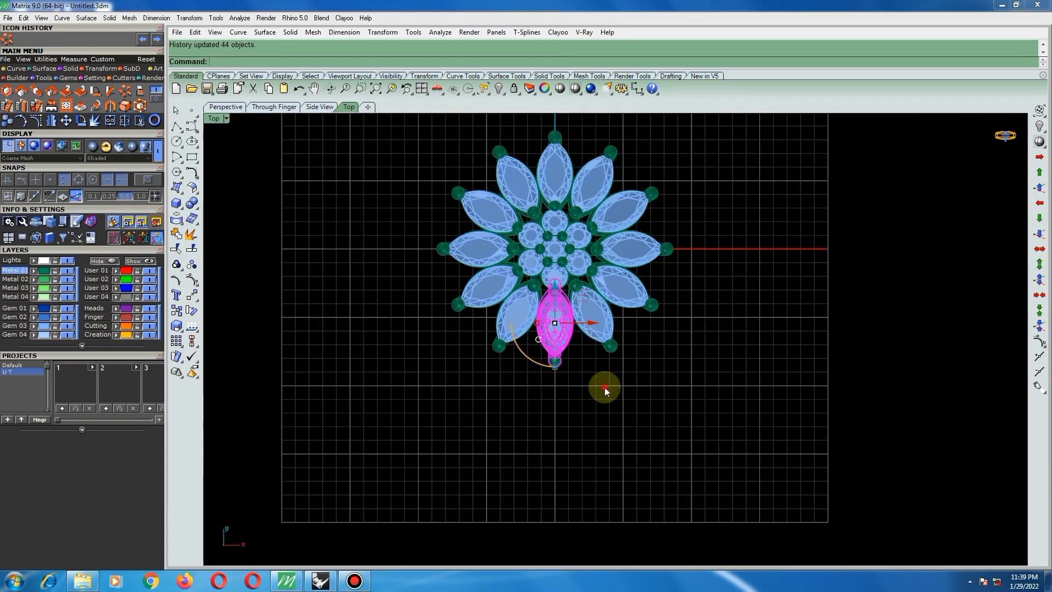
{"action": "left_click", "coordinate": [605, 387]}
- Raise the central round-gem cluster slightly more above the marquise petals, working from a low oblique view
{"action": "scroll", "coordinate": [582, 335], "scroll_direction": "down", "scroll_amount": 6}
{"action": "scroll", "coordinate": [570, 270], "scroll_direction": "up", "scroll_amount": 6}
{"action": "right_click_drag", "start_coordinate": [579, 281], "coordinate": [436, 162], "text": "ctrl+shift"}
{"action": "scroll", "coordinate": [633, 290], "scroll_direction": "up", "scroll_amount": 4}
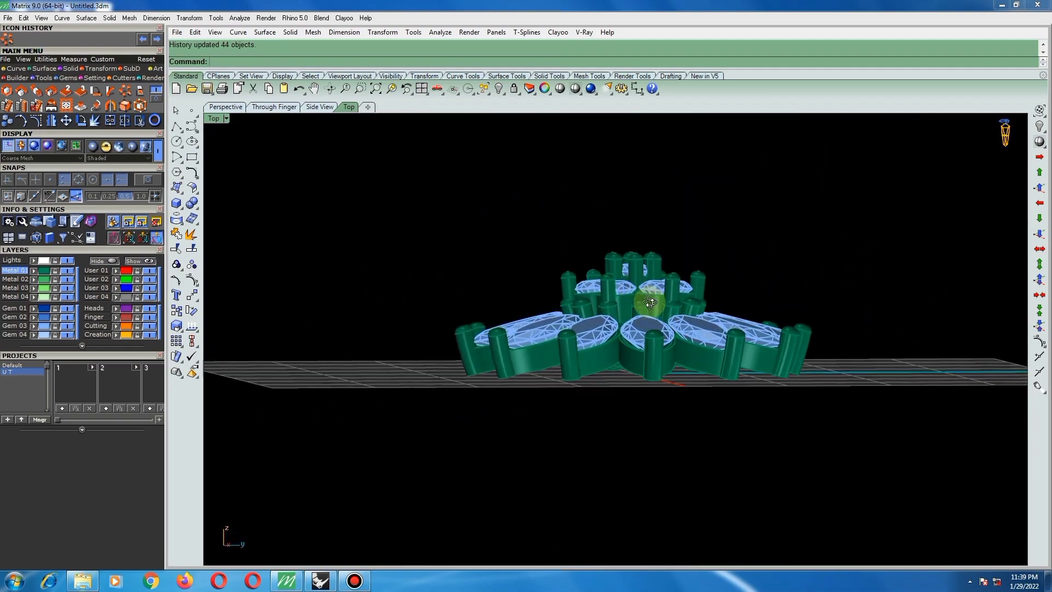
{"action": "right_click_drag", "start_coordinate": [649, 302], "coordinate": [662, 316], "text": "ctrl+shift"}
{"action": "left_click", "coordinate": [625, 278]}
{"action": "scroll", "coordinate": [631, 265], "scroll_direction": "up", "scroll_amount": 5}
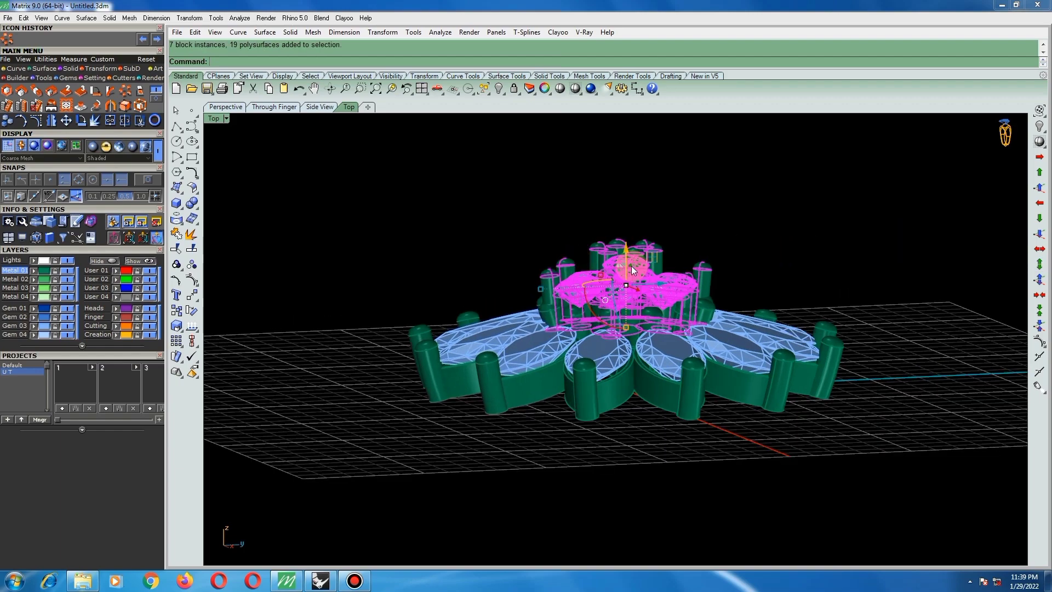
{"action": "left_click_drag", "start_coordinate": [634, 262], "coordinate": [635, 258]}
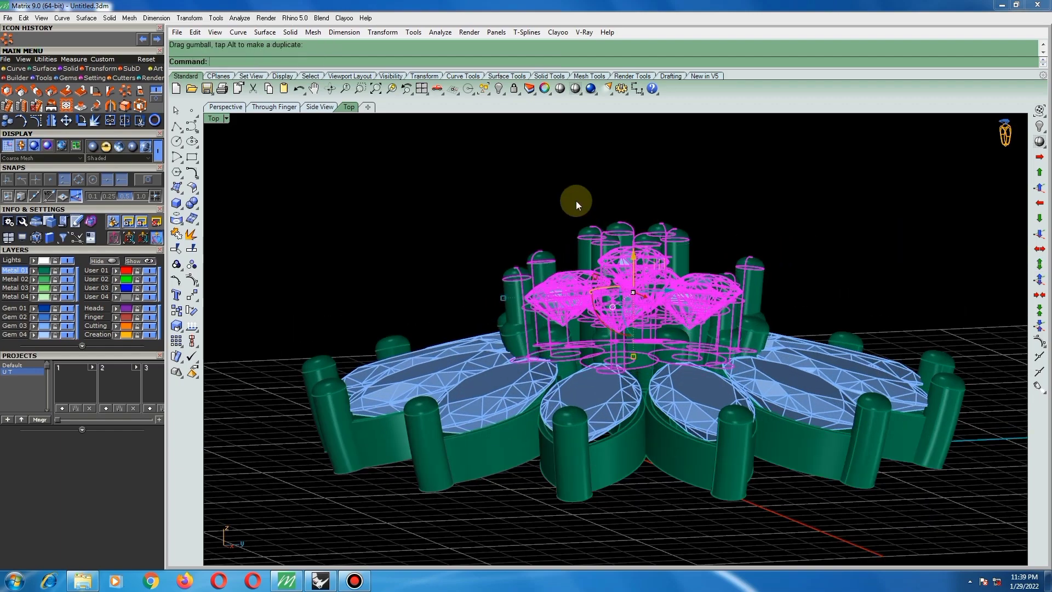
{"action": "left_click", "coordinate": [576, 201]}
{"action": "scroll", "coordinate": [579, 247], "scroll_direction": "down", "scroll_amount": 4}
{"action": "right_click_drag", "start_coordinate": [641, 271], "coordinate": [747, 282], "text": "ctrl+shift"}
{"action": "scroll", "coordinate": [638, 299], "scroll_direction": "down", "scroll_amount": 3}
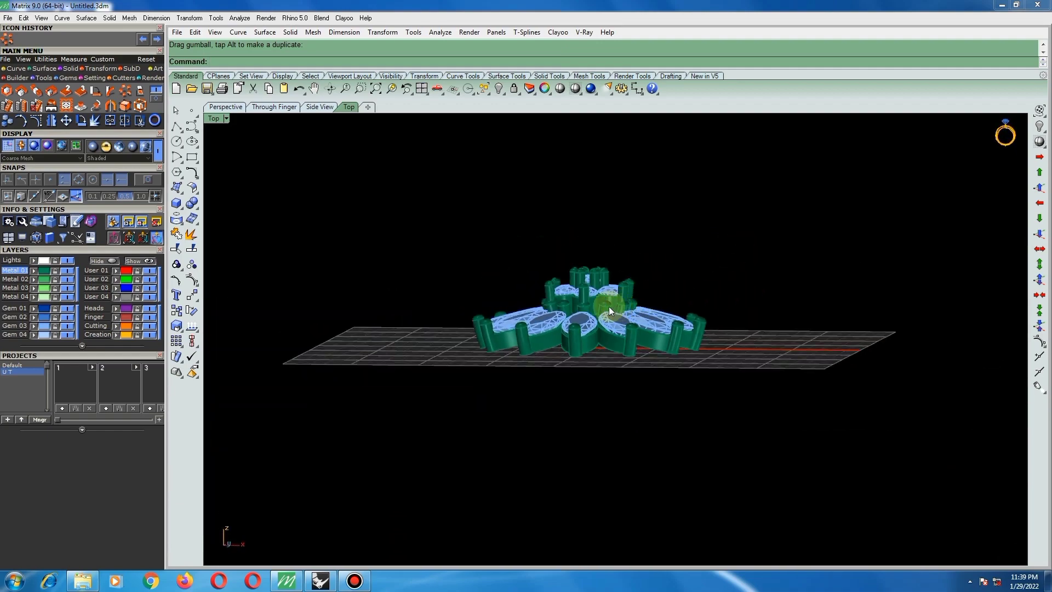
- Move the original marquise petal together with the central gem cluster straight up about one major grid square in the Right view
{"action": "key", "text": "ctrl+F1"}
{"action": "scroll", "coordinate": [527, 315], "scroll_direction": "down", "scroll_amount": 5}
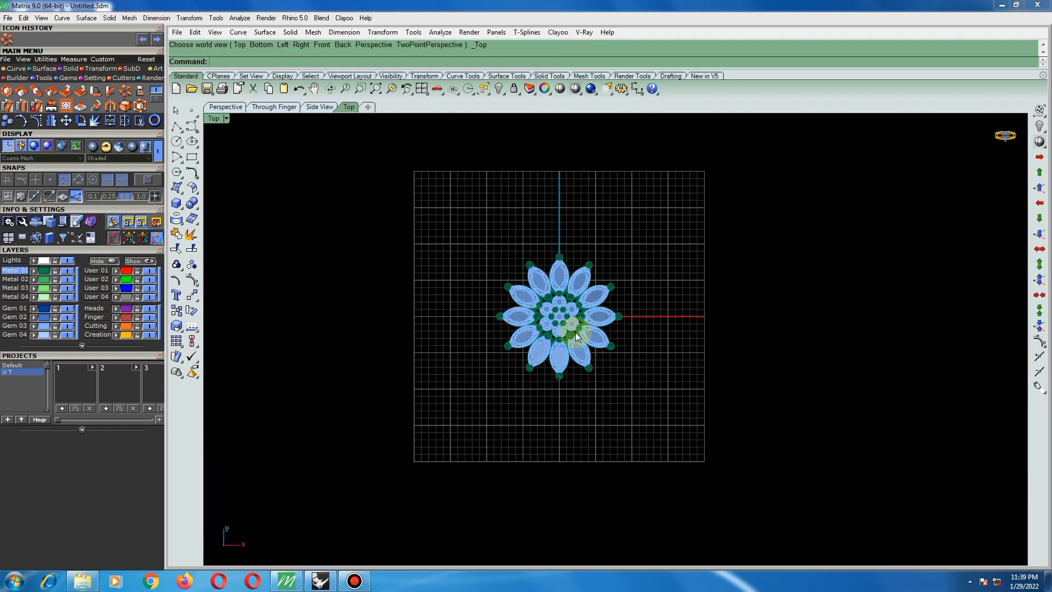
{"action": "left_click", "coordinate": [556, 358]}
{"action": "left_click", "coordinate": [572, 324], "text": "shift"}
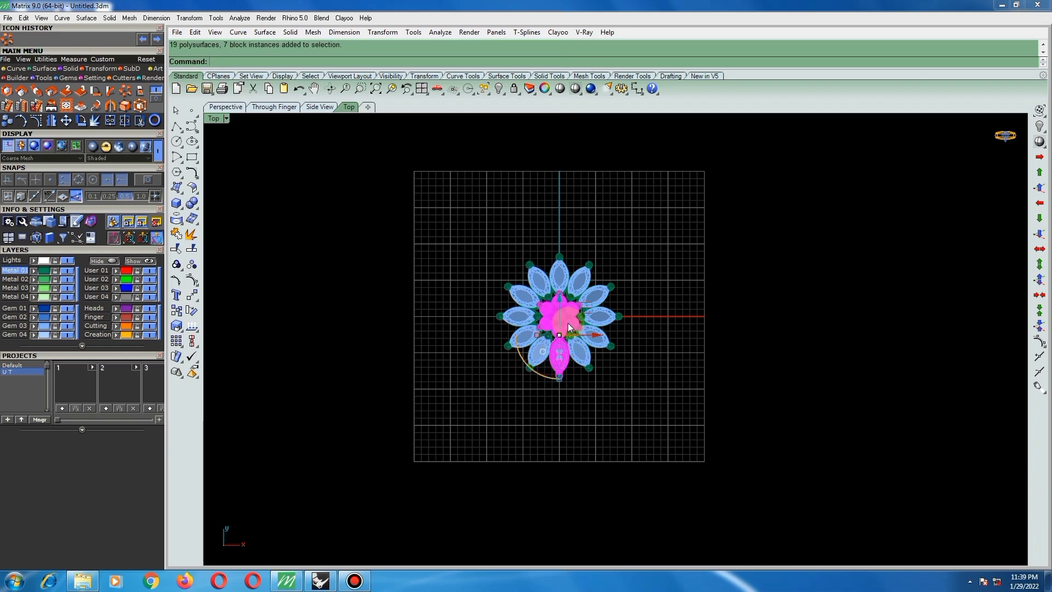
{"action": "key", "text": "ctrl+F3"}
{"action": "scroll", "coordinate": [639, 312], "scroll_direction": "up", "scroll_amount": 2}
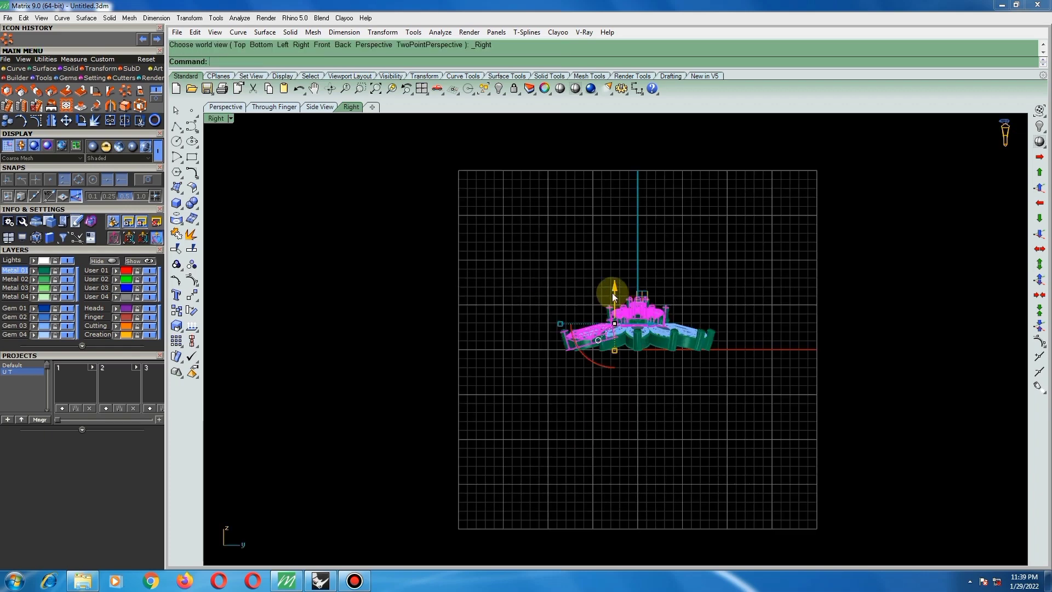
{"action": "type", "text": "m"}
{"action": "key", "text": "Return"}
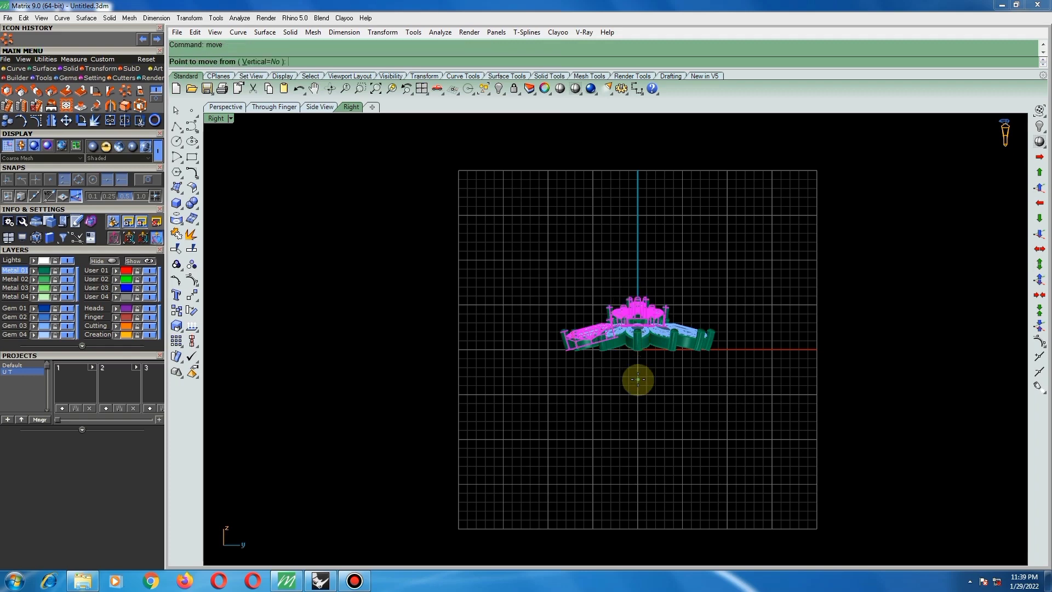
{"action": "left_click", "coordinate": [638, 379]}
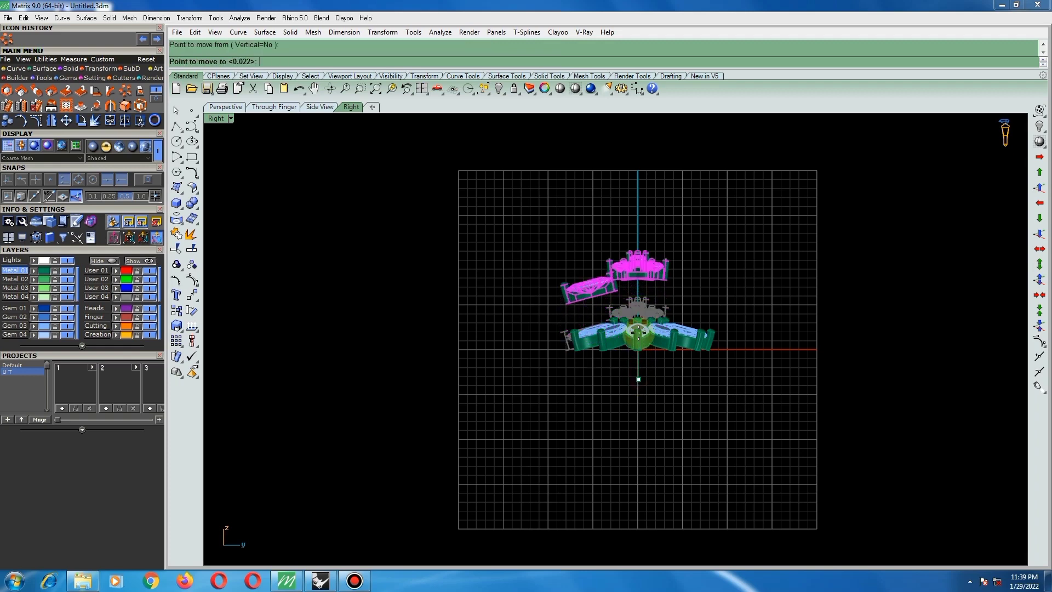
{"action": "left_click", "coordinate": [639, 333]}
{"action": "key", "text": "Escape"}
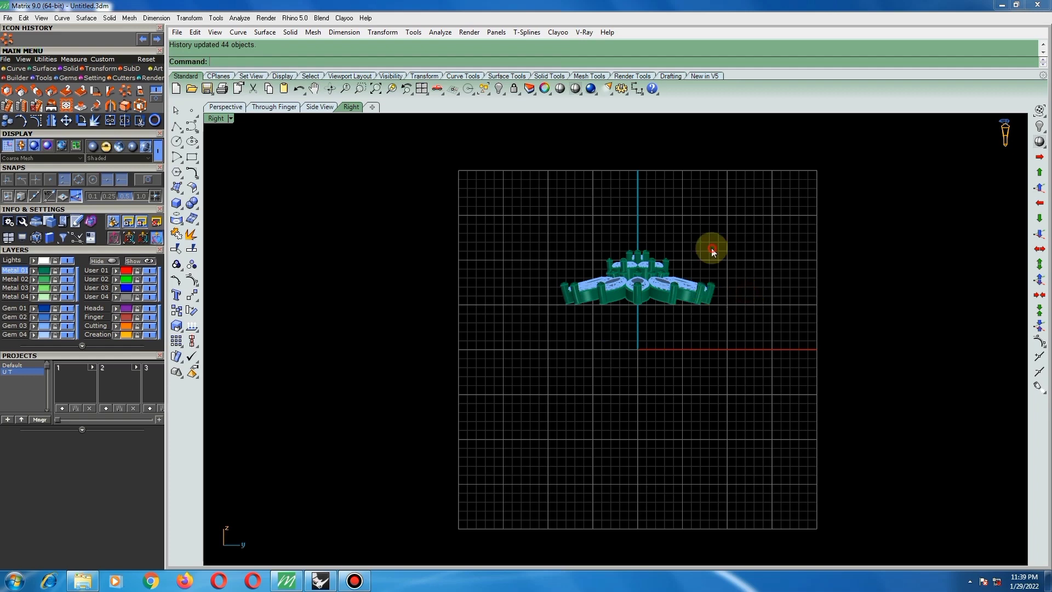
- Lower the original marquise petal and the central gem cluster by about one minor grid square in the Right view
{"action": "right_click_drag", "start_coordinate": [656, 265], "coordinate": [619, 298]}
{"action": "scroll", "coordinate": [594, 307], "scroll_direction": "up", "scroll_amount": 10}
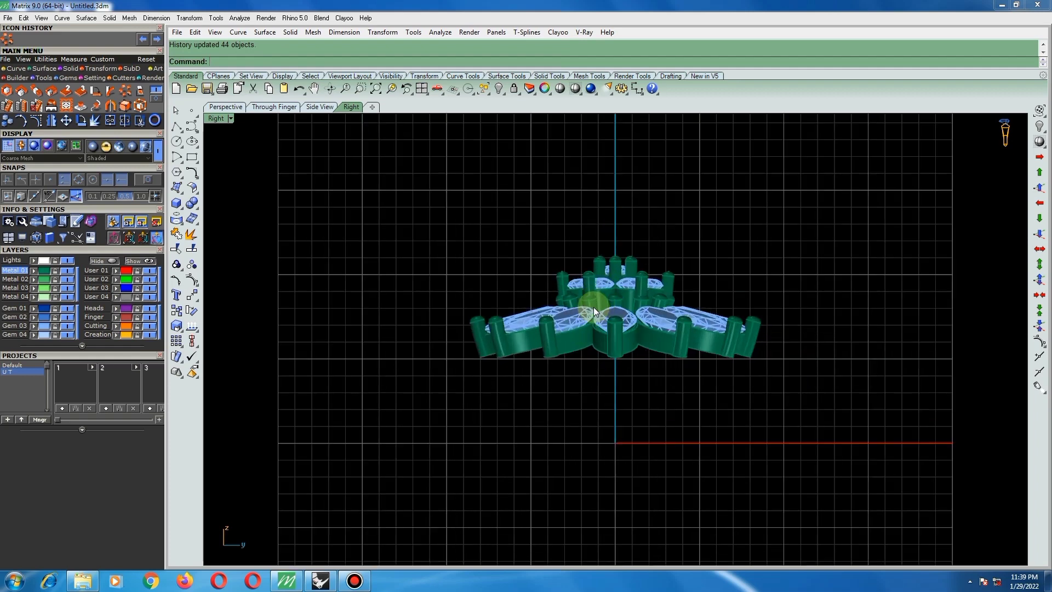
{"action": "scroll", "coordinate": [567, 301], "scroll_direction": "down", "scroll_amount": 6}
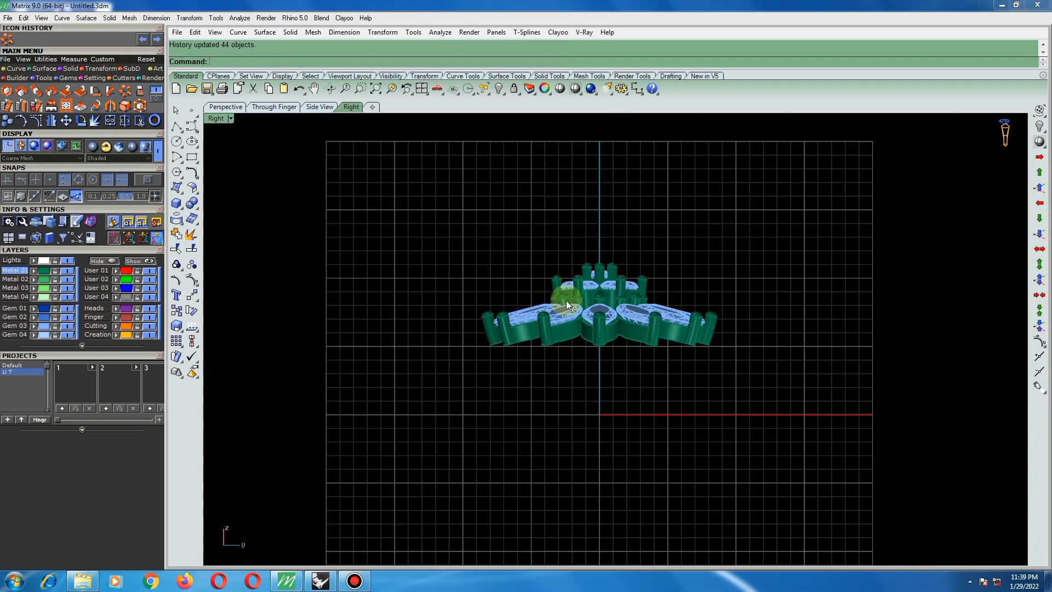
{"action": "left_click", "coordinate": [485, 320]}
{"action": "left_click", "coordinate": [589, 282], "text": "shift"}
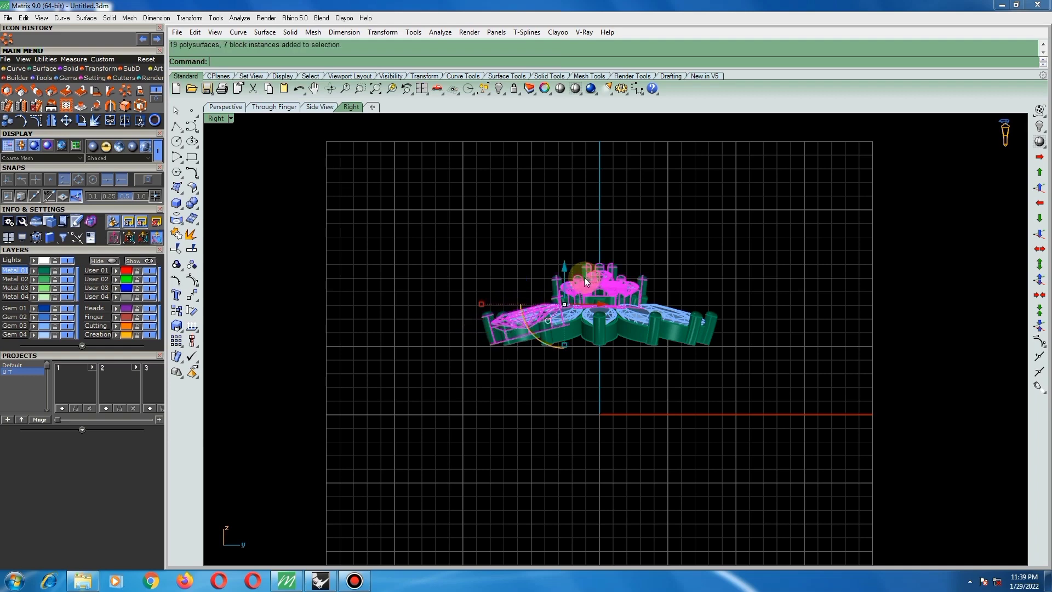
{"action": "type", "text": "m"}
{"action": "key", "text": "Return"}
{"action": "left_click", "coordinate": [609, 232]}
{"action": "left_click", "coordinate": [610, 244]}
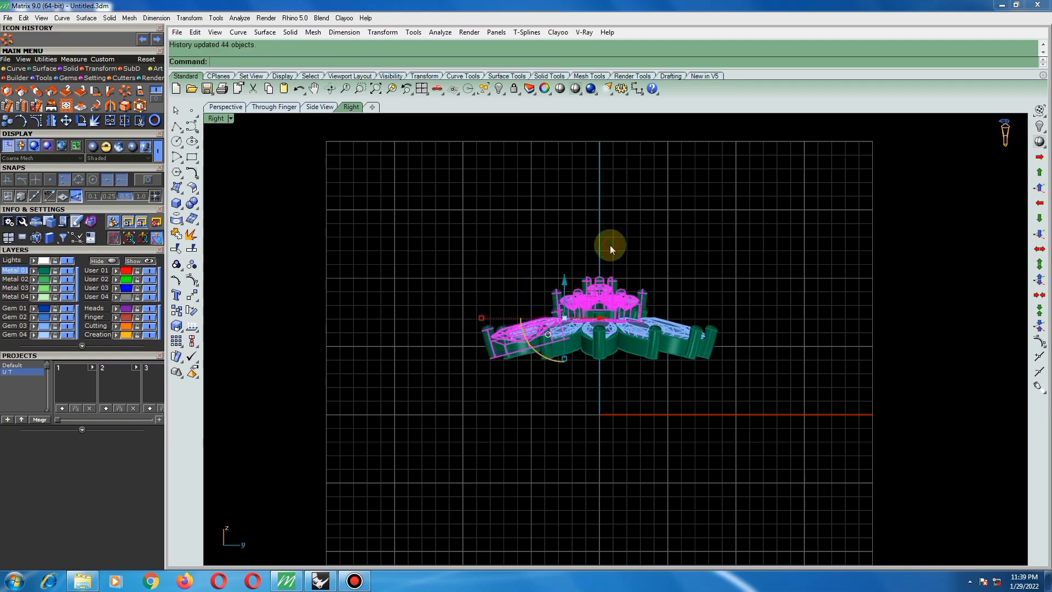
{"action": "left_click", "coordinate": [683, 264]}
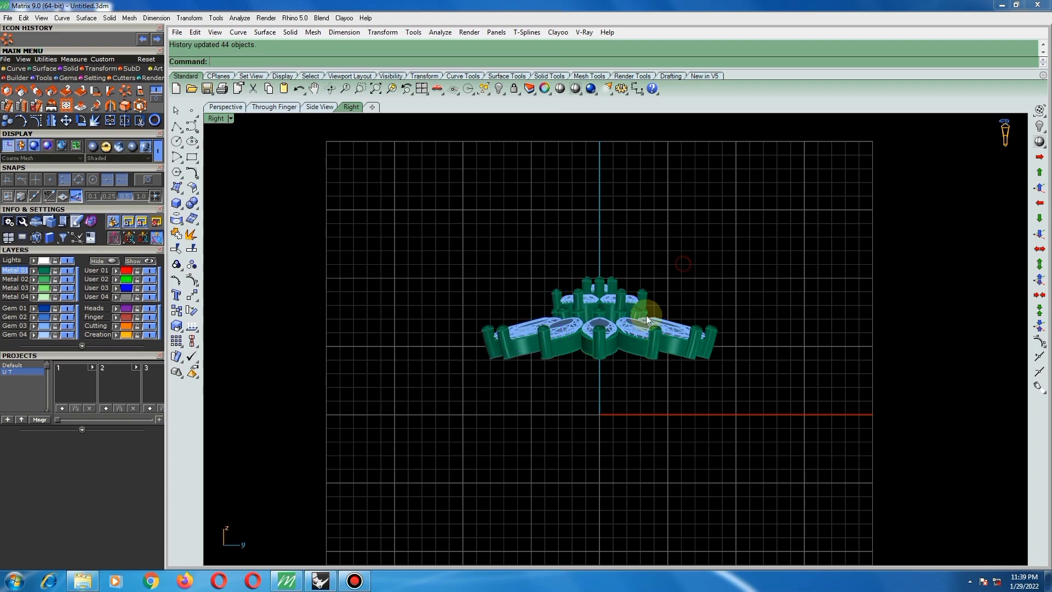
- Measure the distance from the origin up to the underside of the flower head in the Right view
{"action": "type", "text": "d"}
{"action": "key", "text": "Return"}
{"action": "left_click", "coordinate": [602, 416]}
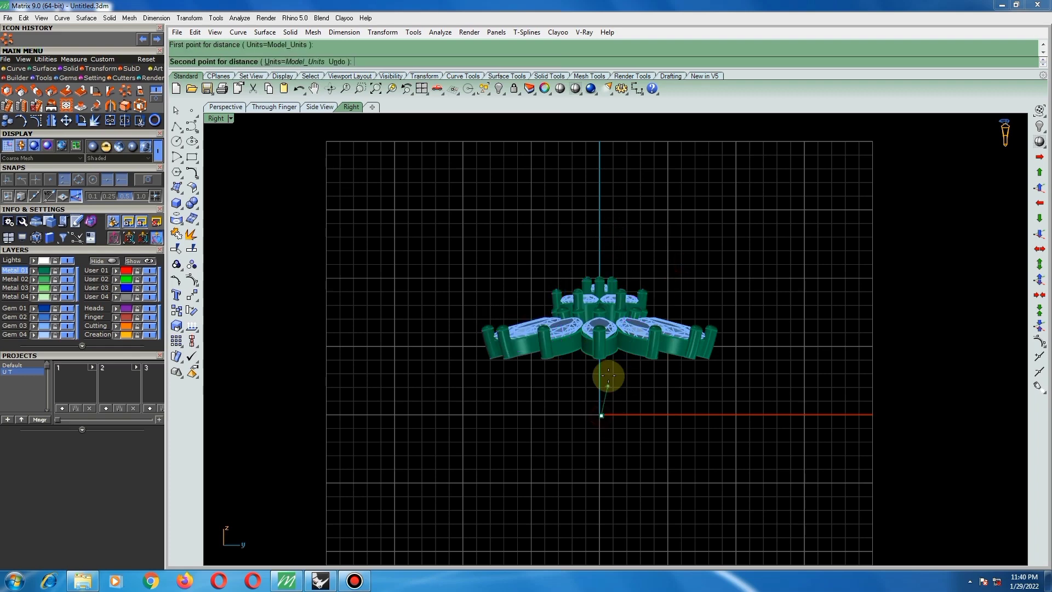
{"action": "left_click", "coordinate": [615, 359]}
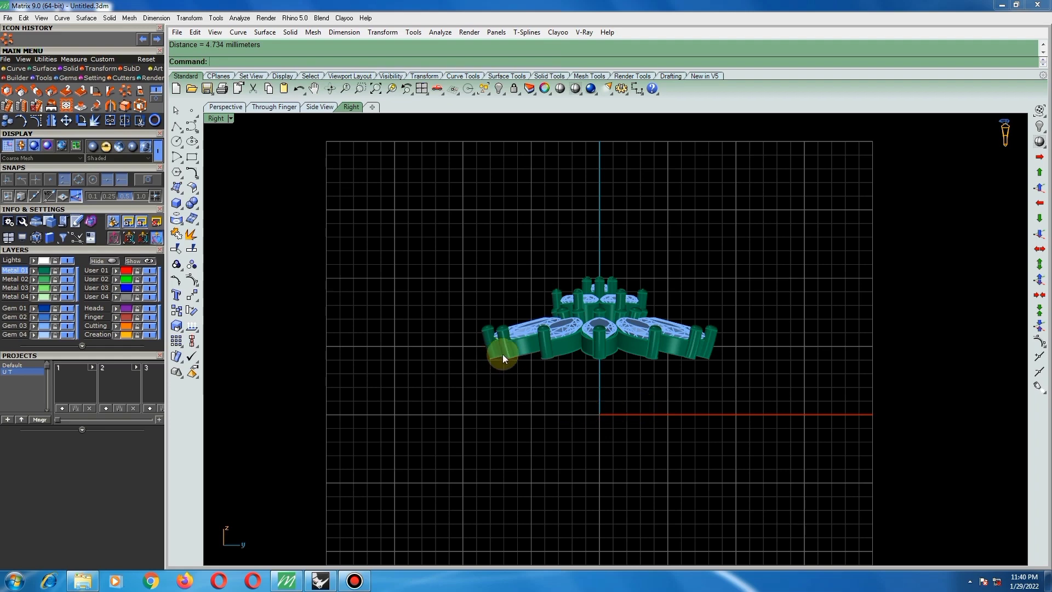
- Show the whole flower head from the Top view in Wireframe display mode
{"action": "type", "text": "t"}
{"action": "key", "text": "Return"}
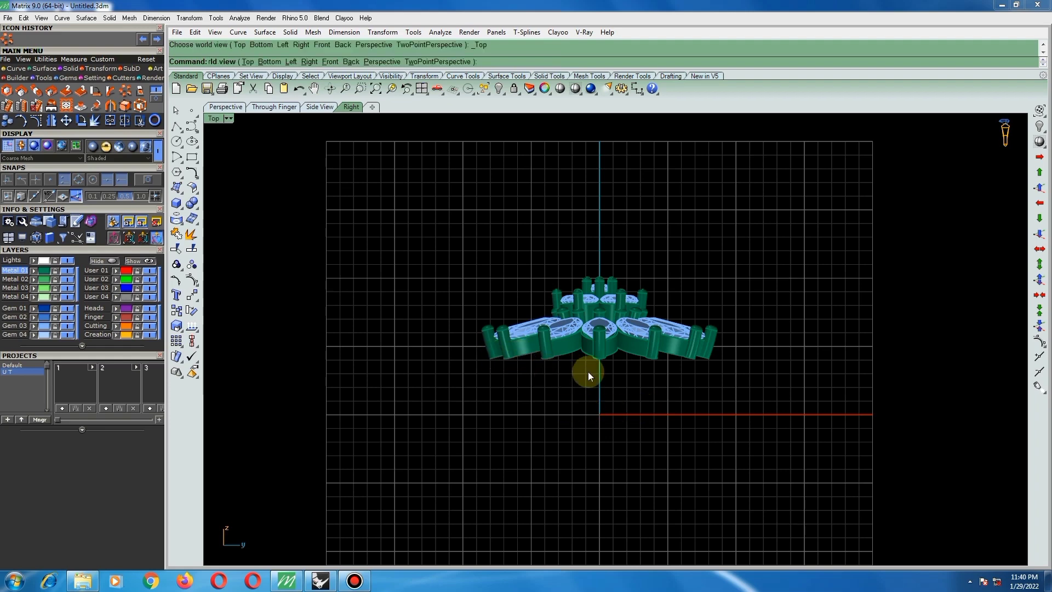
{"action": "scroll", "coordinate": [561, 375], "scroll_direction": "down", "scroll_amount": 4}
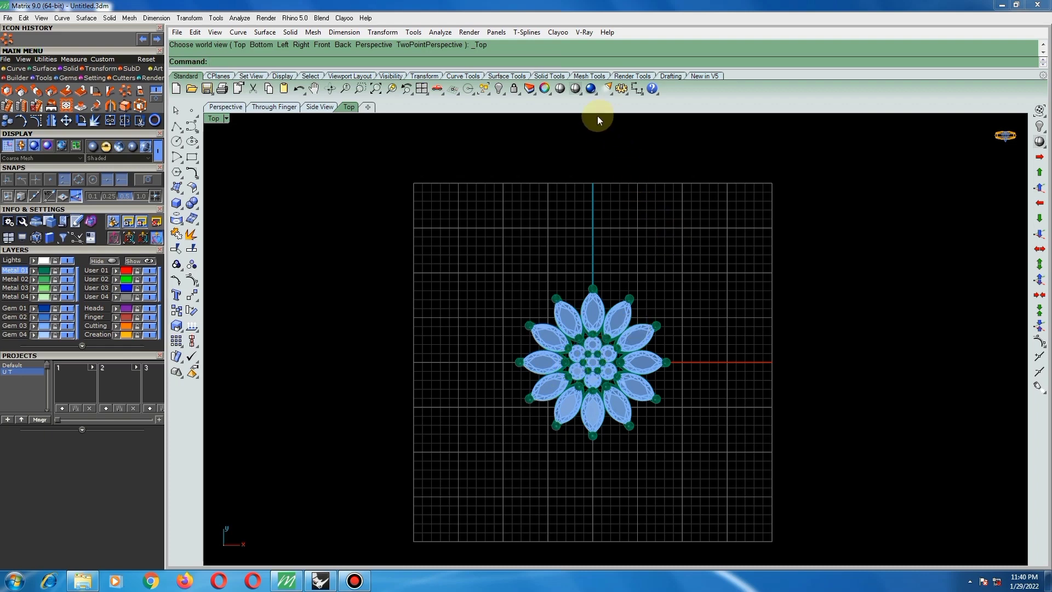
{"action": "left_click", "coordinate": [575, 89]}
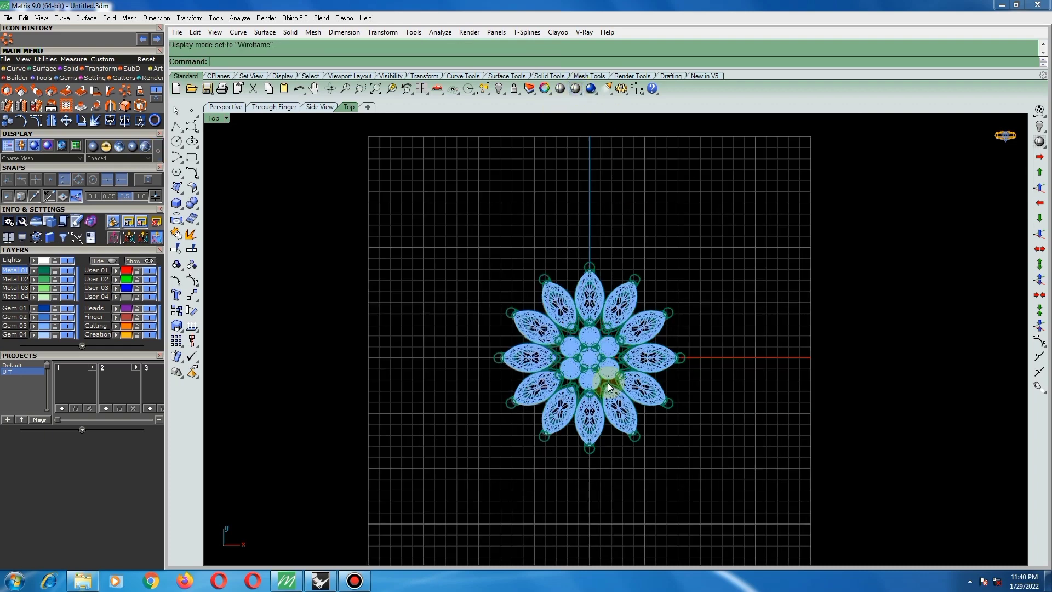
- Group all twelve marquise petals of the flower head in the Top view
{"action": "scroll", "coordinate": [606, 376], "scroll_direction": "up", "scroll_amount": 1}
{"action": "left_click", "coordinate": [560, 410]}
{"action": "left_click", "coordinate": [535, 389], "text": "shift"}
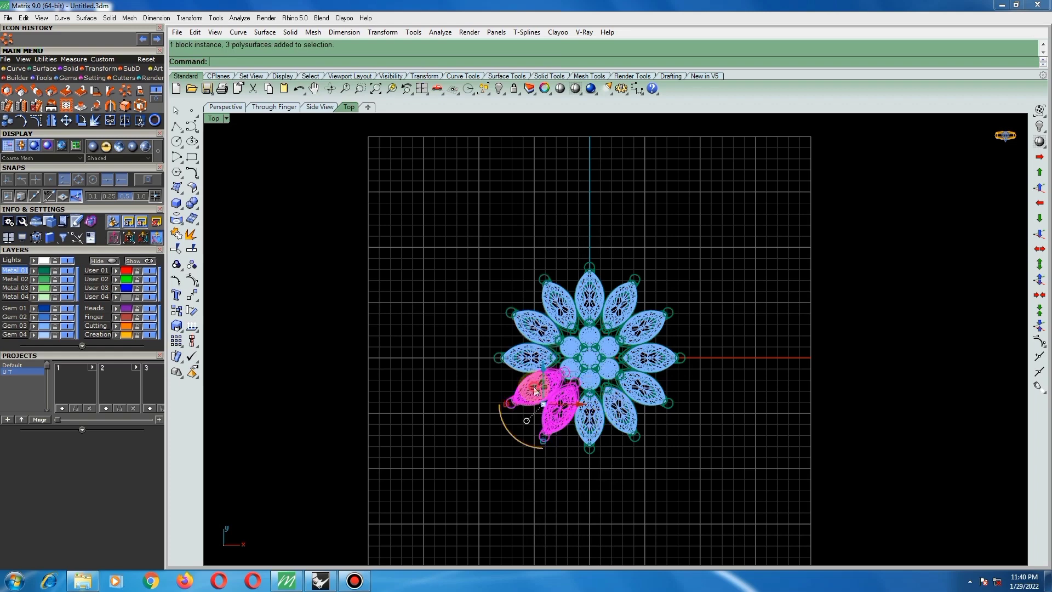
{"action": "left_click", "coordinate": [529, 356], "text": "shift"}
{"action": "left_click", "coordinate": [537, 326], "text": "shift"}
{"action": "left_click", "coordinate": [557, 304], "text": "shift"}
{"action": "left_click", "coordinate": [590, 296], "text": "shift"}
{"action": "left_click", "coordinate": [621, 299], "text": "shift"}
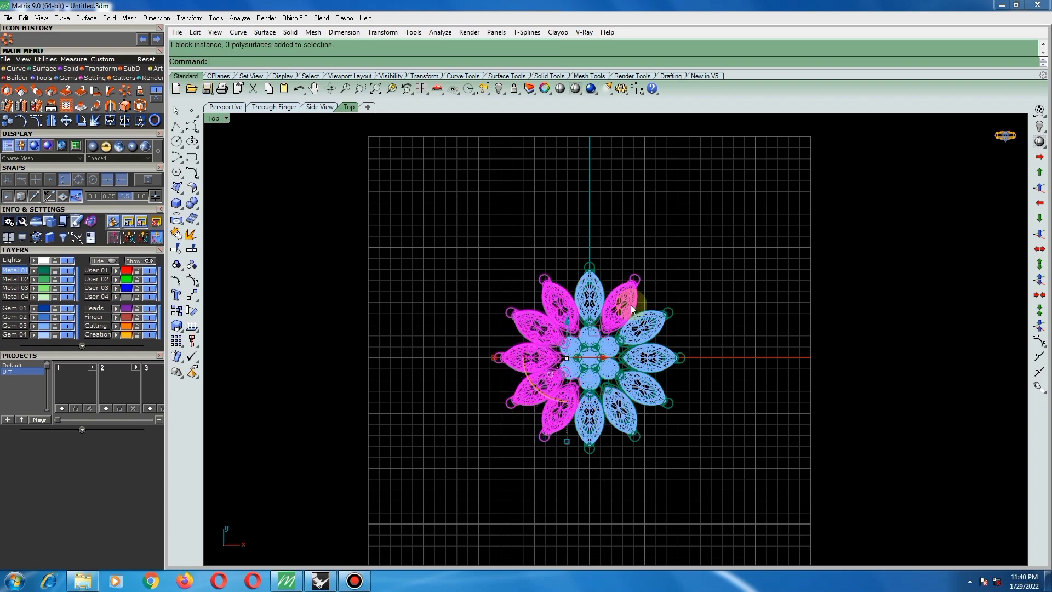
{"action": "left_click", "coordinate": [646, 329], "text": "shift"}
{"action": "left_click", "coordinate": [645, 375], "text": "shift"}
{"action": "left_click", "coordinate": [619, 417], "text": "shift"}
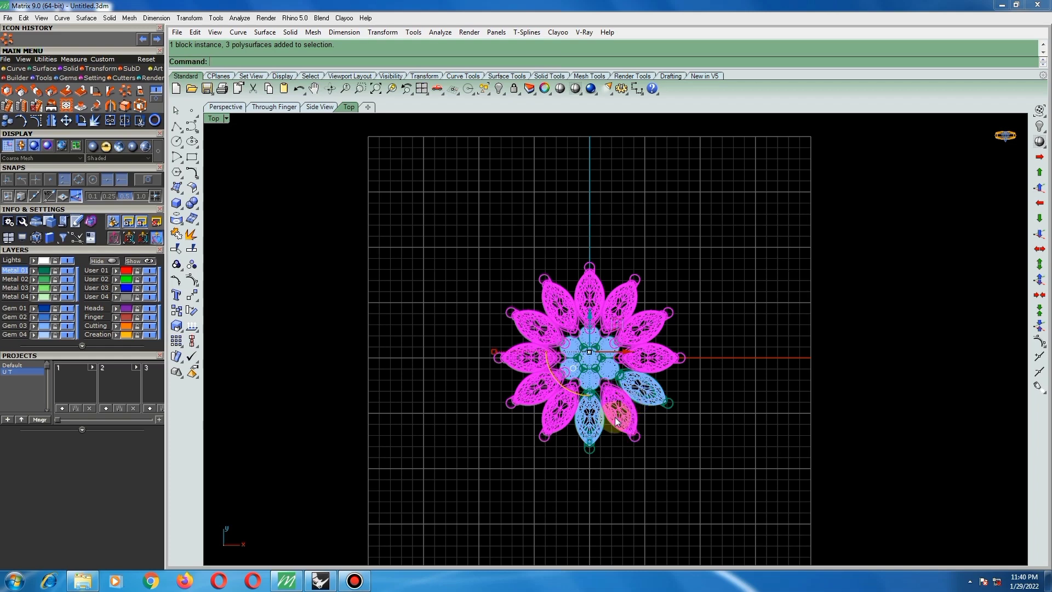
{"action": "left_click", "coordinate": [590, 419], "text": "shift"}
{"action": "left_click", "coordinate": [641, 390], "text": "shift"}
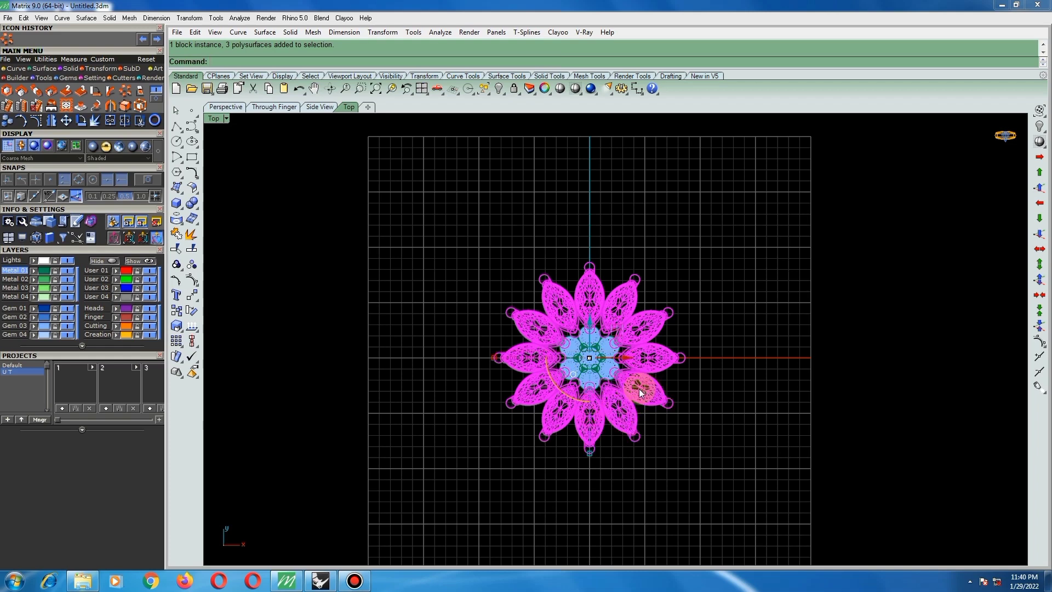
{"action": "left_click", "coordinate": [177, 266]}
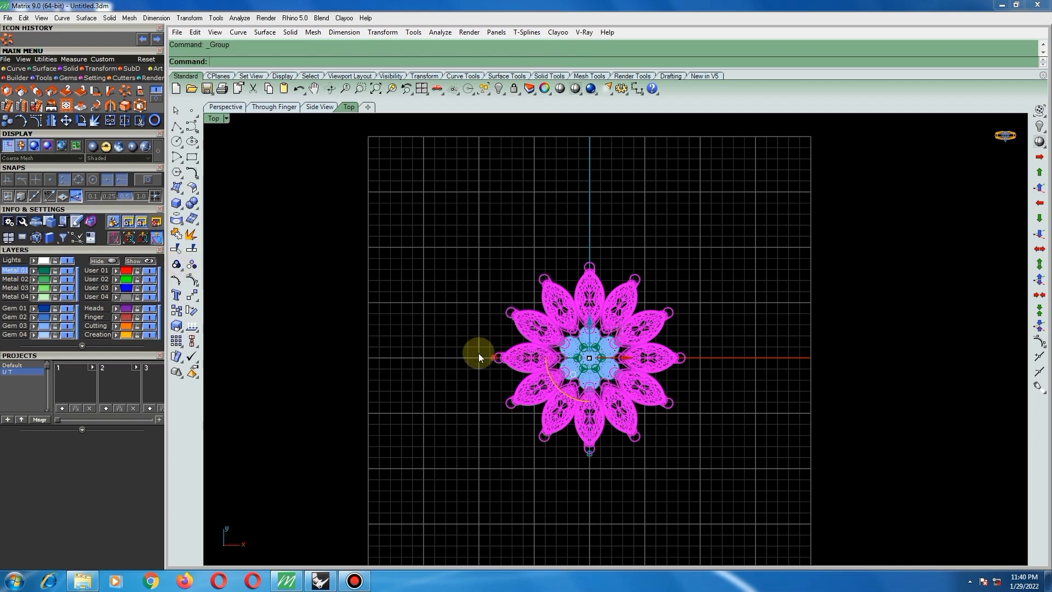
- Group the marquise petals and the central round-gem cluster together as one flower head
{"action": "left_click", "coordinate": [662, 268]}
{"action": "left_click", "coordinate": [589, 348]}
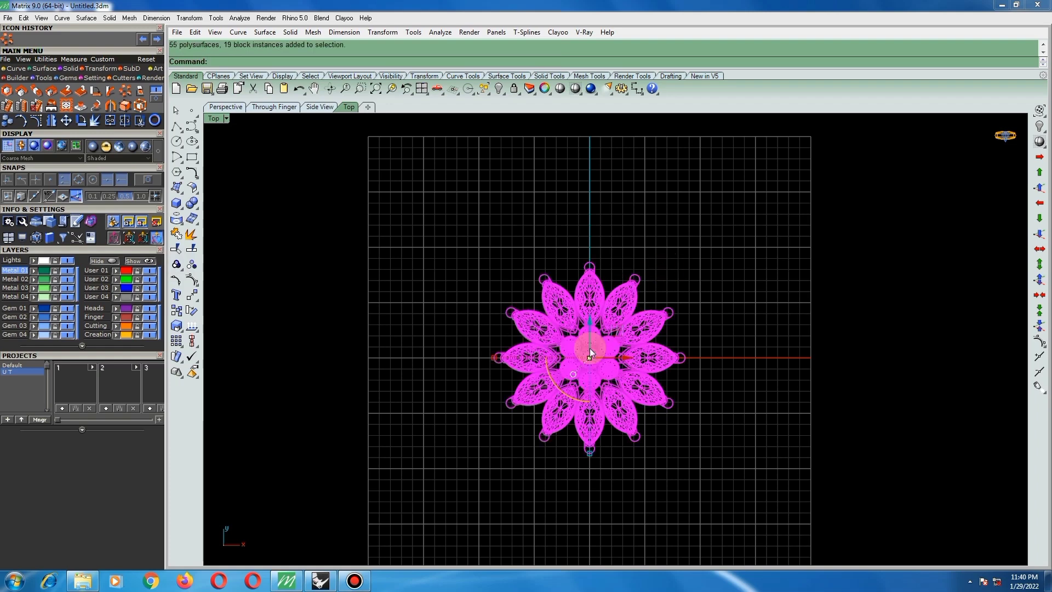
{"action": "key", "text": "Delete"}
{"action": "key", "text": "ctrl+z"}
{"action": "left_click", "coordinate": [704, 298]}
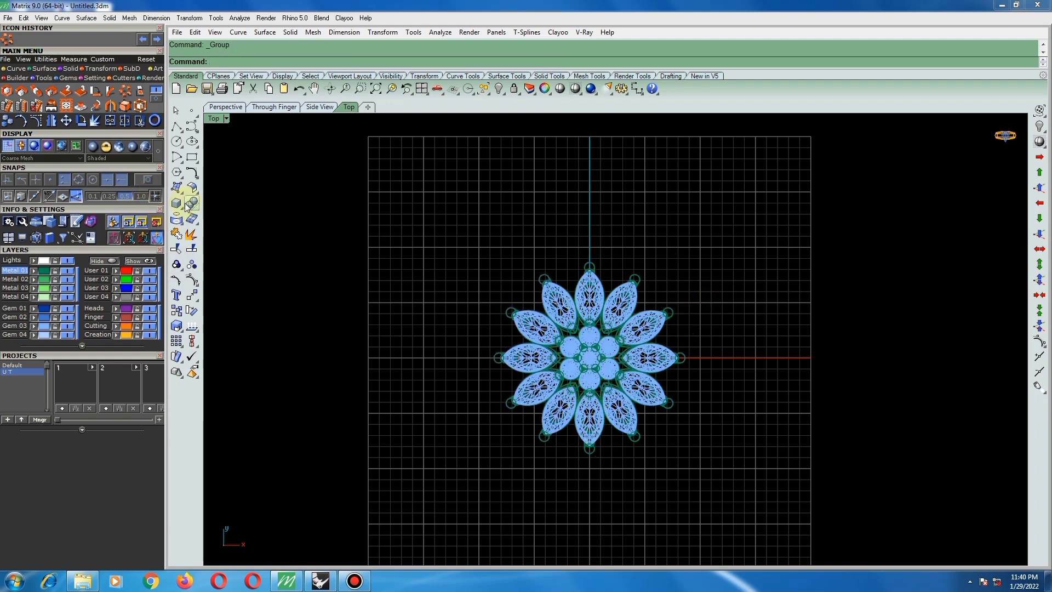
- Draw a circle of diameter 1 centred at the origin on the User 01 layer
{"action": "left_click", "coordinate": [176, 141]}
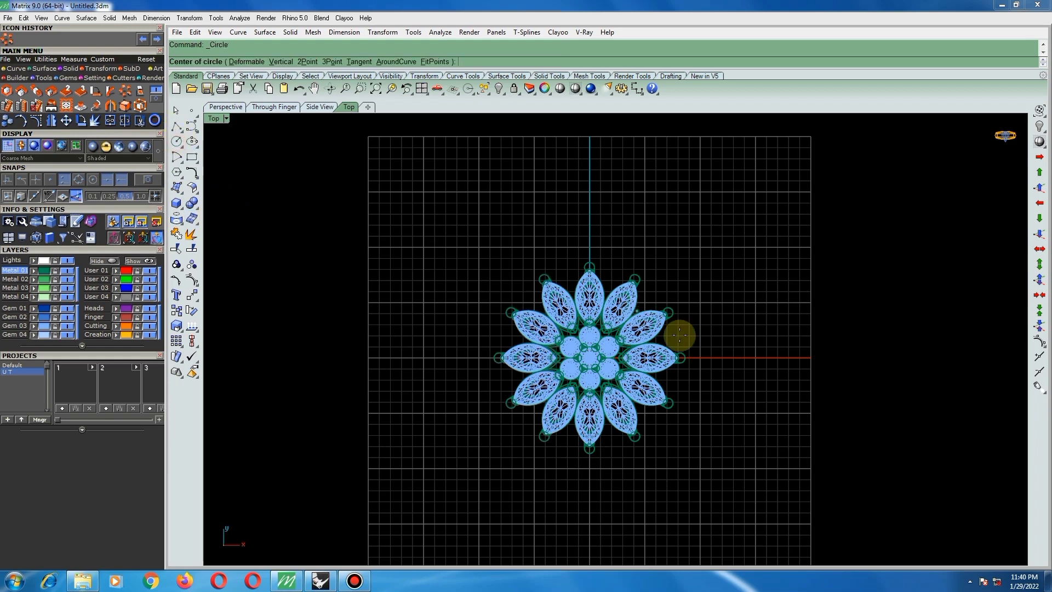
{"action": "left_click", "coordinate": [97, 270]}
{"action": "type", "text": "0"}
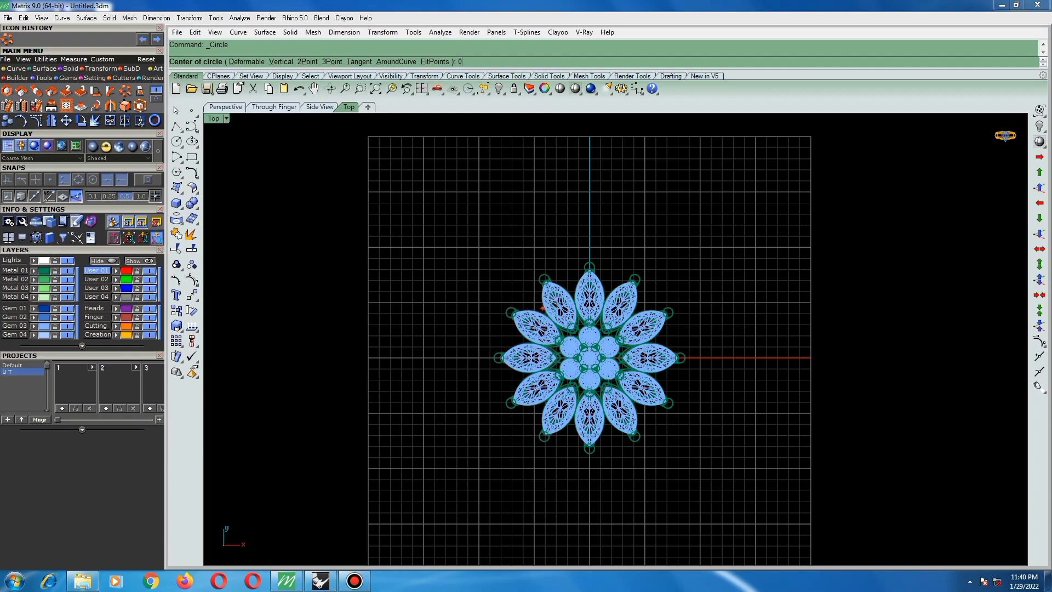
{"action": "key", "text": "Return"}
{"action": "type", "text": "1"}
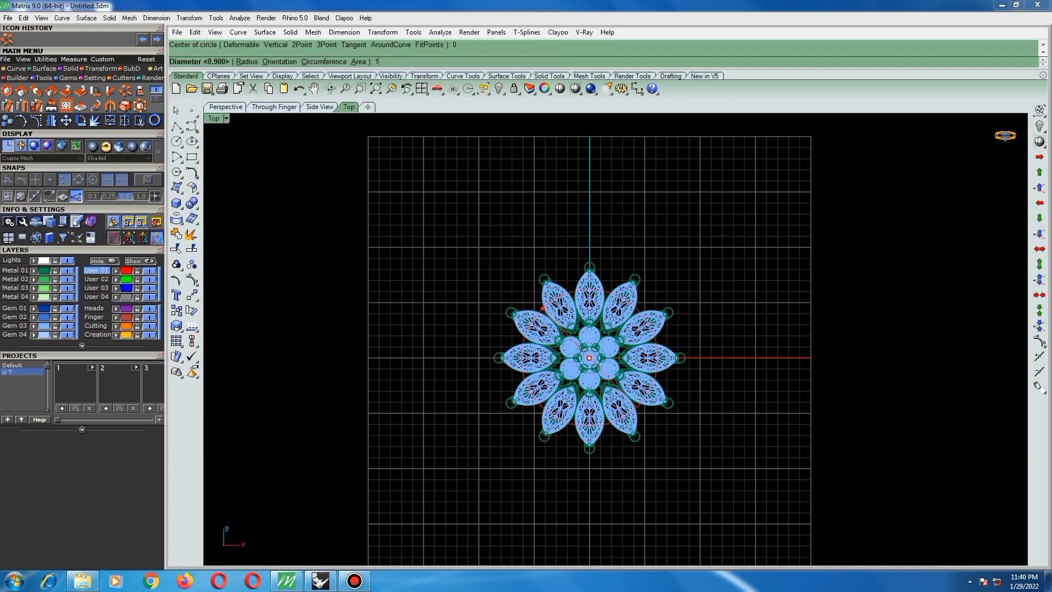
{"action": "key", "text": "Return"}
- Offset the small origin circle outward by 0.5 and delete the original inner circle
{"action": "scroll", "coordinate": [607, 357], "scroll_direction": "up", "scroll_amount": 15}
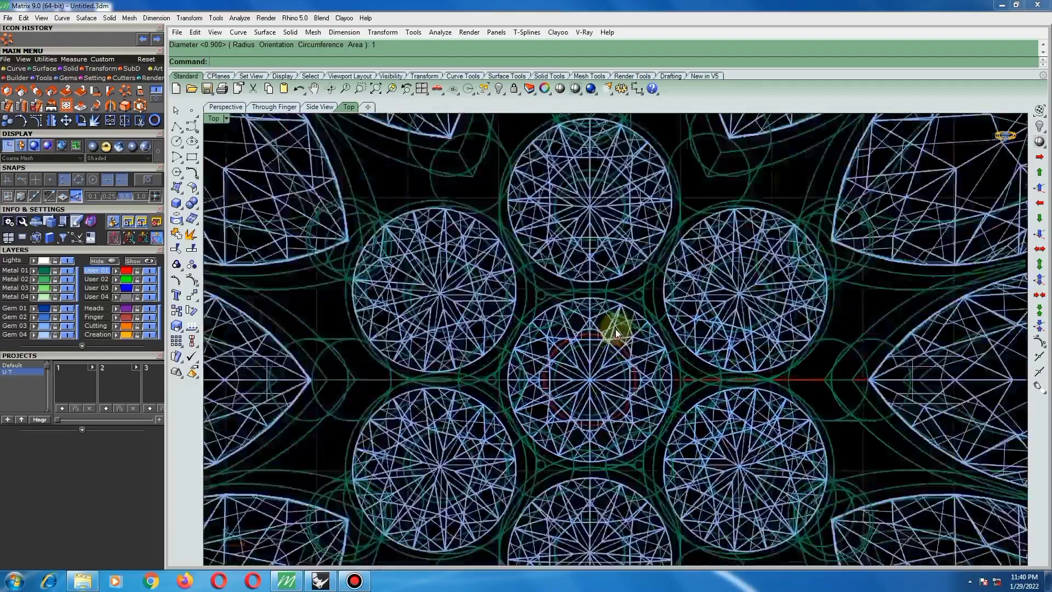
{"action": "scroll", "coordinate": [615, 338], "scroll_direction": "up", "scroll_amount": 4}
{"action": "left_click", "coordinate": [615, 354]}
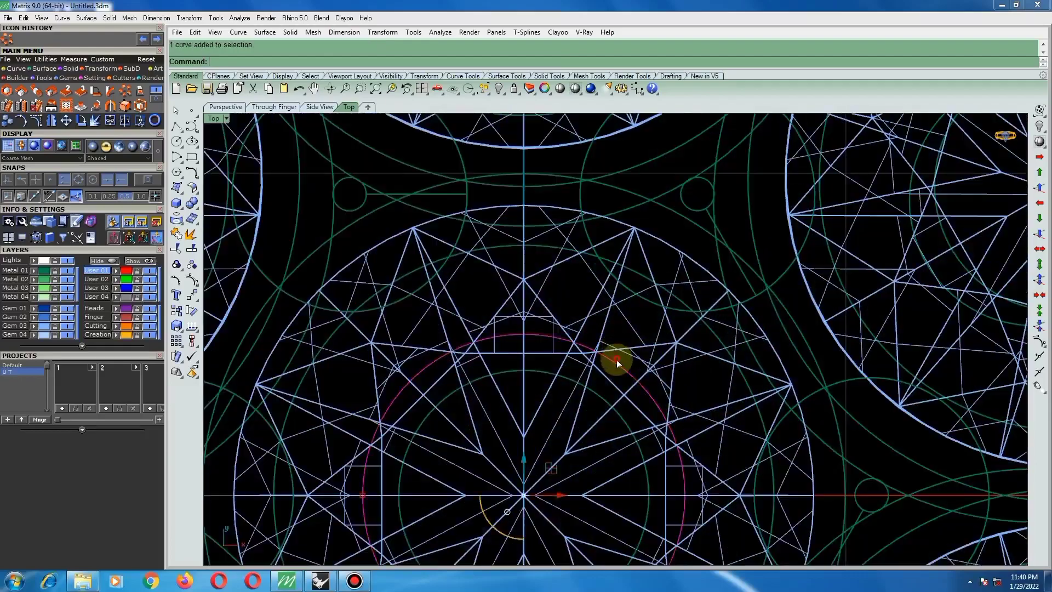
{"action": "scroll", "coordinate": [630, 361], "scroll_direction": "down", "scroll_amount": 4}
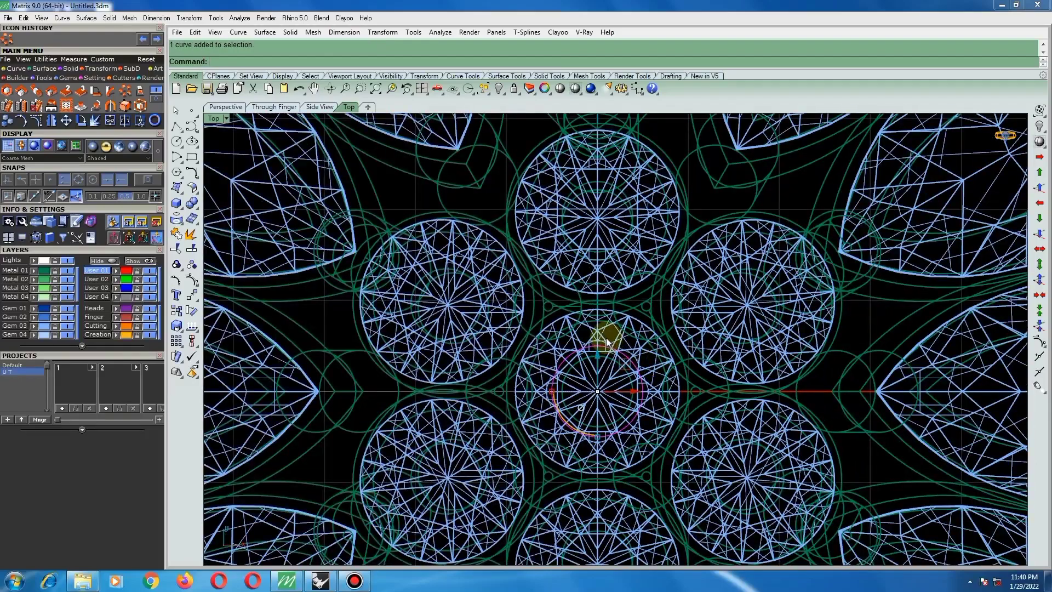
{"action": "type", "text": "offset"}
{"action": "key", "text": "Return"}
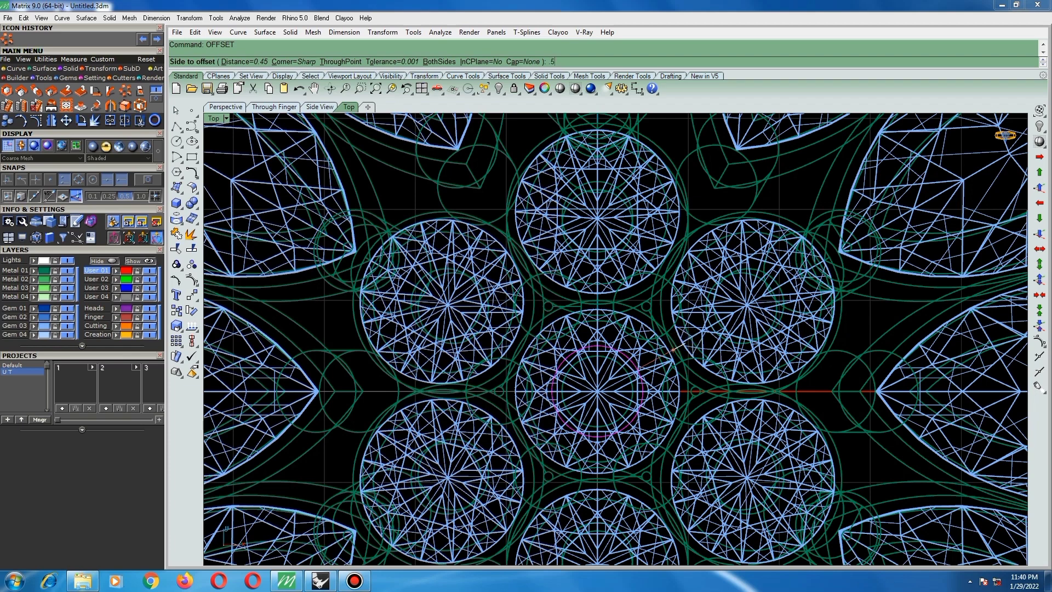
{"action": "type", "text": ".5"}
{"action": "key", "text": "Return"}
{"action": "scroll", "coordinate": [680, 351], "scroll_direction": "down", "scroll_amount": 2}
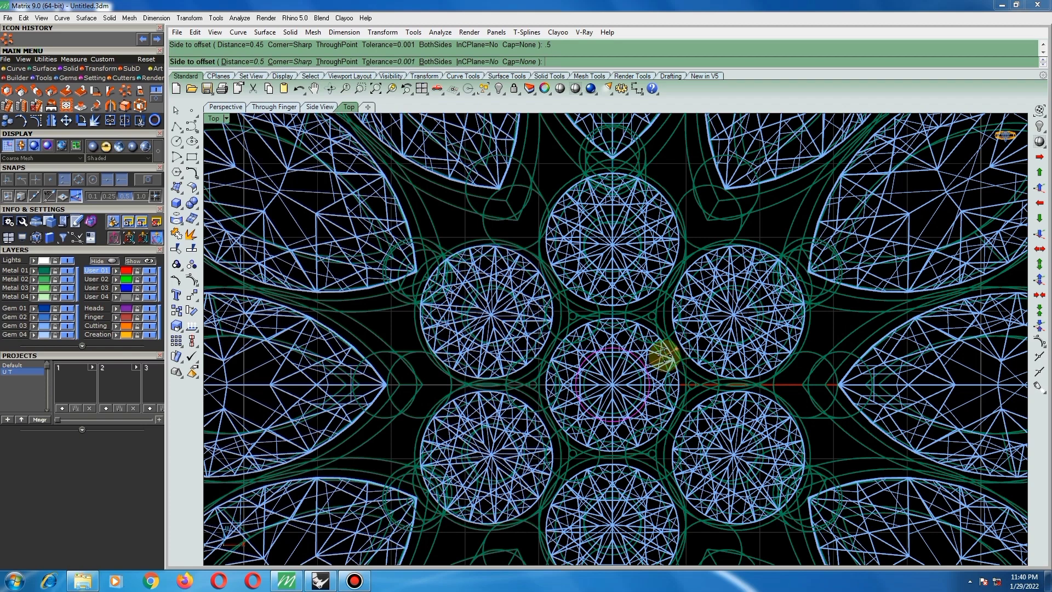
{"action": "left_click", "coordinate": [665, 356]}
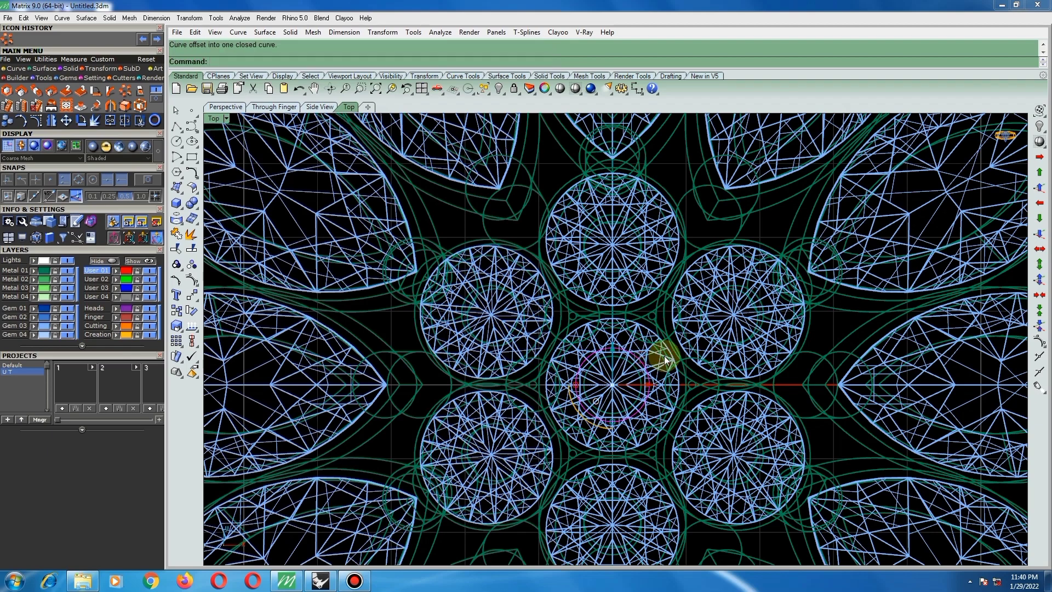
{"action": "key", "text": "Delete"}
- Create a closed pipe with radius 0.5 along the offset circle
{"action": "scroll", "coordinate": [665, 350], "scroll_direction": "up", "scroll_amount": 3}
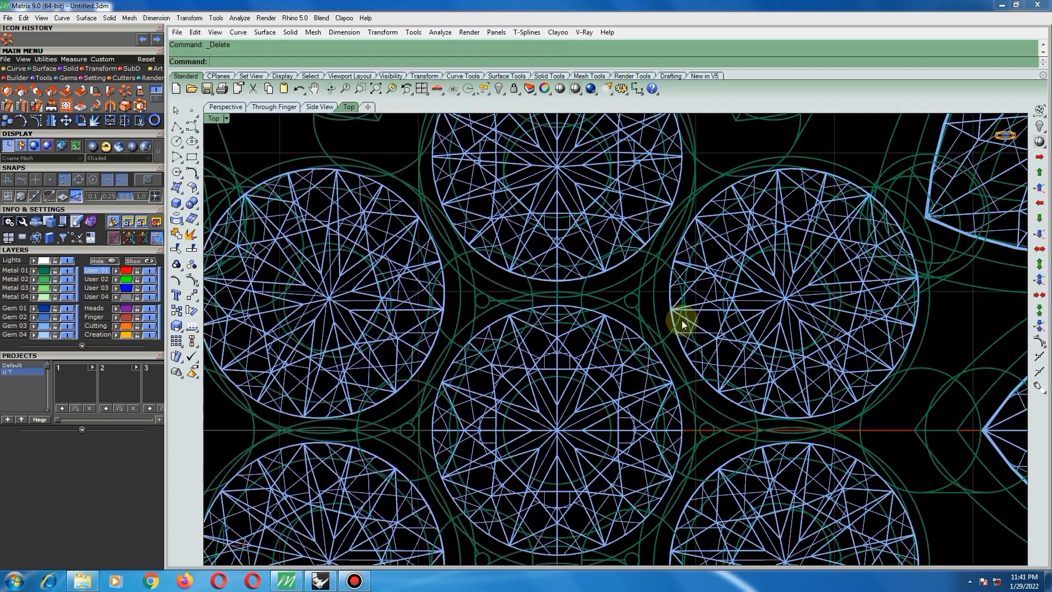
{"action": "left_click", "coordinate": [622, 309]}
{"action": "key", "text": "Return"}
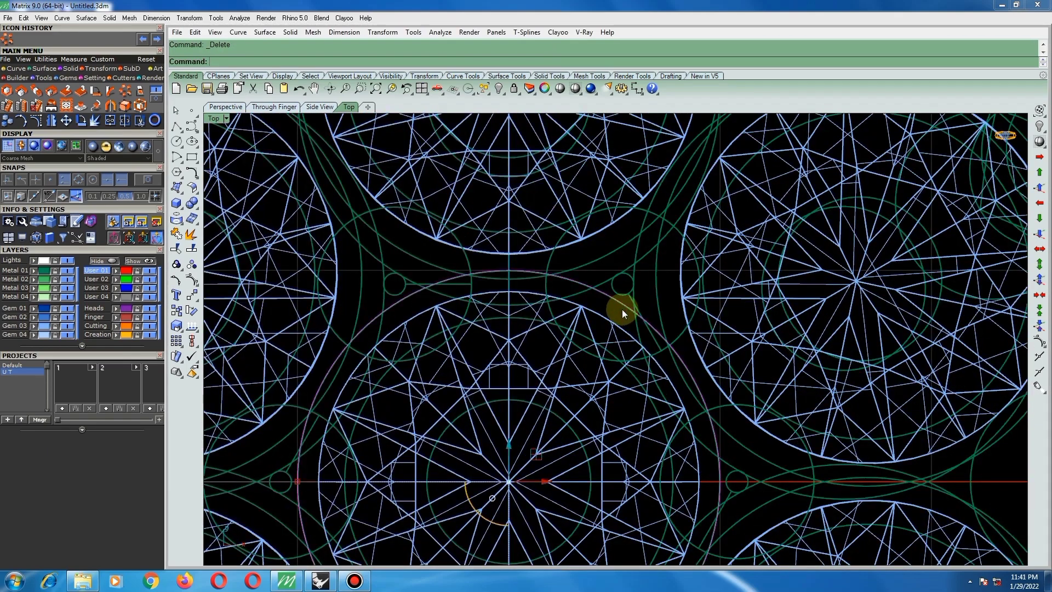
{"action": "scroll", "coordinate": [622, 309], "scroll_direction": "down", "scroll_amount": 3}
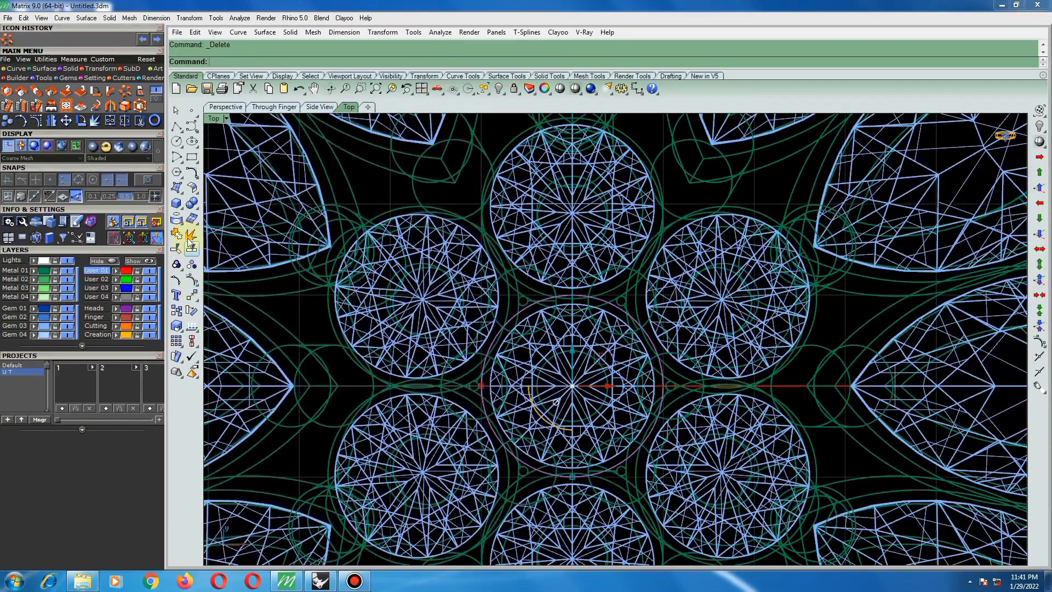
{"action": "left_click", "coordinate": [177, 202]}
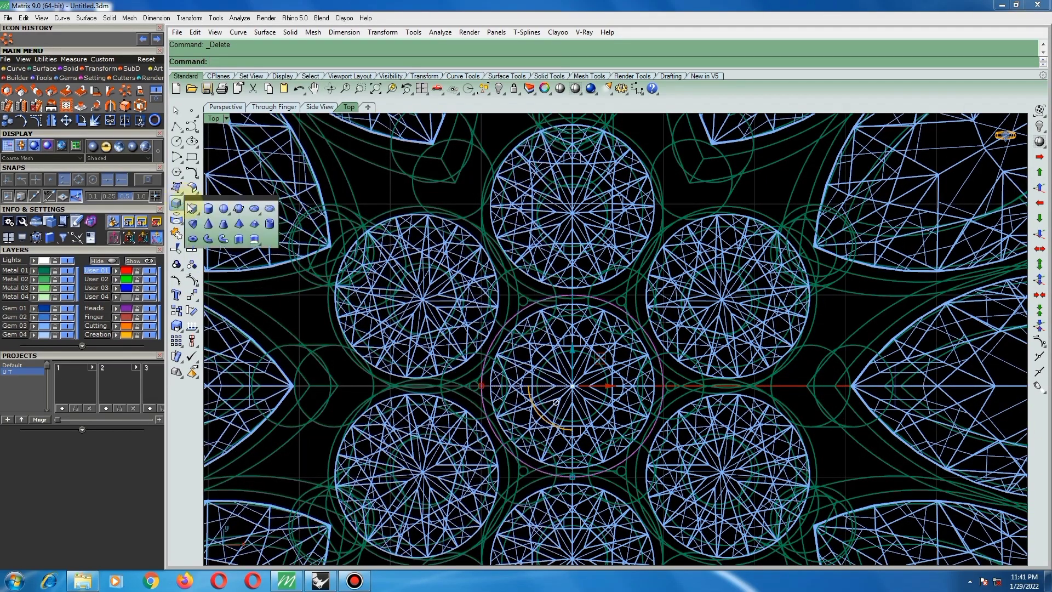
{"action": "left_click", "coordinate": [223, 239]}
{"action": "scroll", "coordinate": [540, 252], "scroll_direction": "down", "scroll_amount": 3}
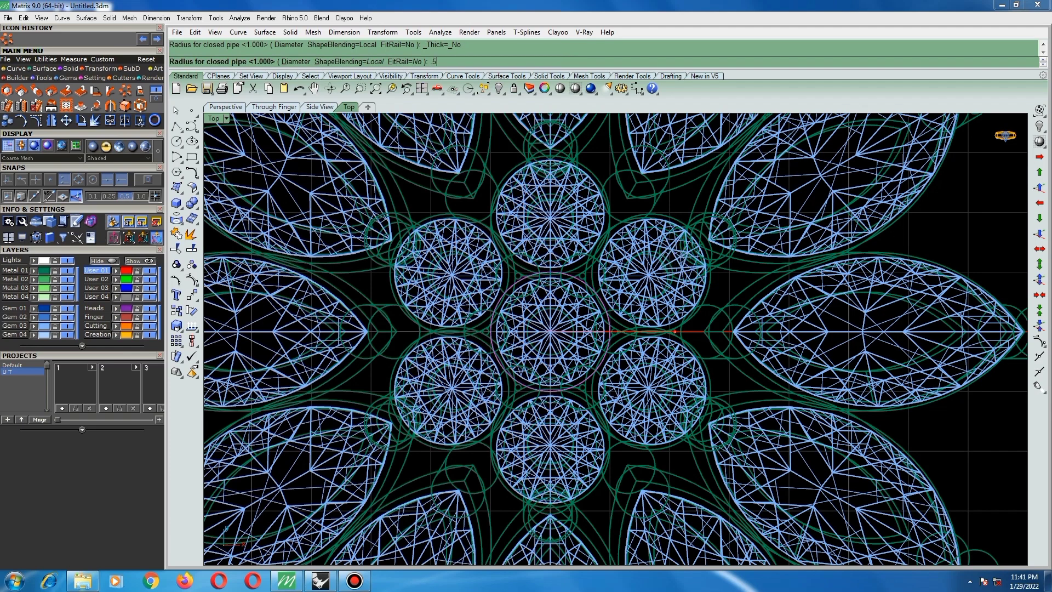
{"action": "type", "text": ".5"}
{"action": "key", "text": "Return"}
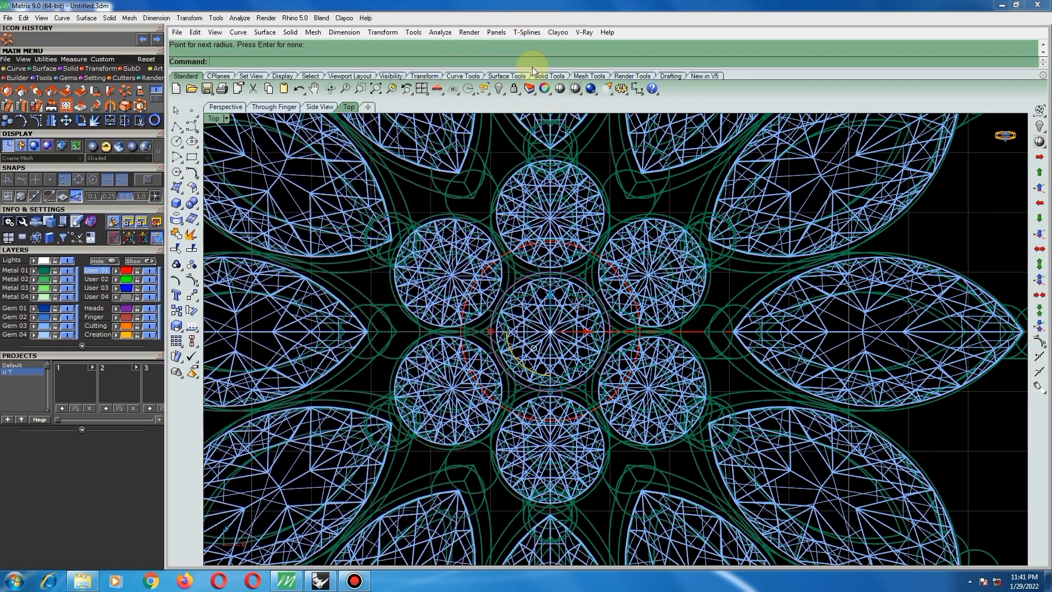
- Show the model in a shaded display and delete the circle used as the pipe's rail
{"action": "left_click", "coordinate": [575, 88]}
{"action": "mouse_move", "coordinate": [606, 351]}
{"action": "right_mouse_down", "text": "ctrl+shift"}
{"action": "mouse_move", "coordinate": [626, 400]}
{"action": "mouse_move", "coordinate": [639, 371]}
{"action": "mouse_move", "coordinate": [623, 265]}
{"action": "mouse_move", "coordinate": [629, 293]}
{"action": "right_mouse_up", "text": "ctrl+shift"}
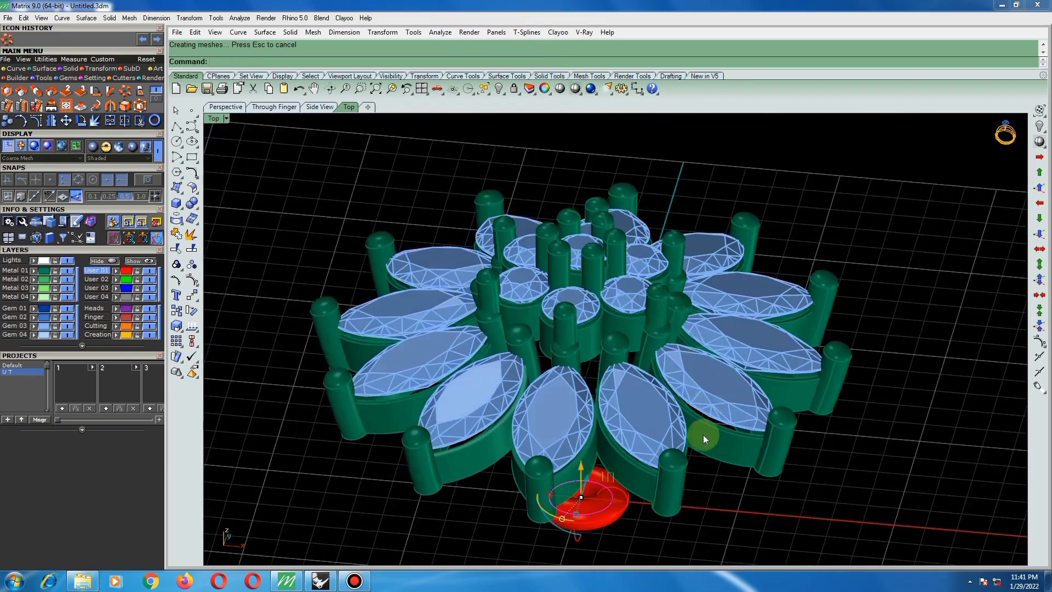
{"action": "key", "text": "Delete"}
{"action": "right_click_drag", "start_coordinate": [601, 488], "coordinate": [624, 491], "text": "ctrl+shift"}
{"action": "scroll", "coordinate": [624, 447], "scroll_direction": "down", "scroll_amount": 5}
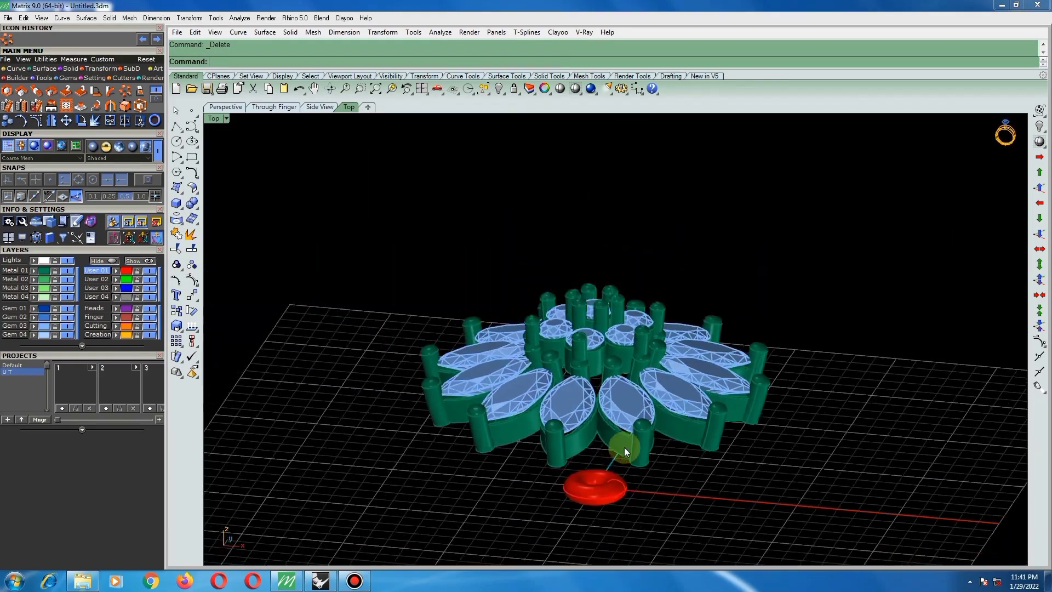
- In the Right view, draw a five-point interpolated curve from the leftmost petal prong down into the red pipe ring, and select it
{"action": "key", "text": "ctrl+F3"}
{"action": "scroll", "coordinate": [604, 338], "scroll_direction": "down", "scroll_amount": 3}
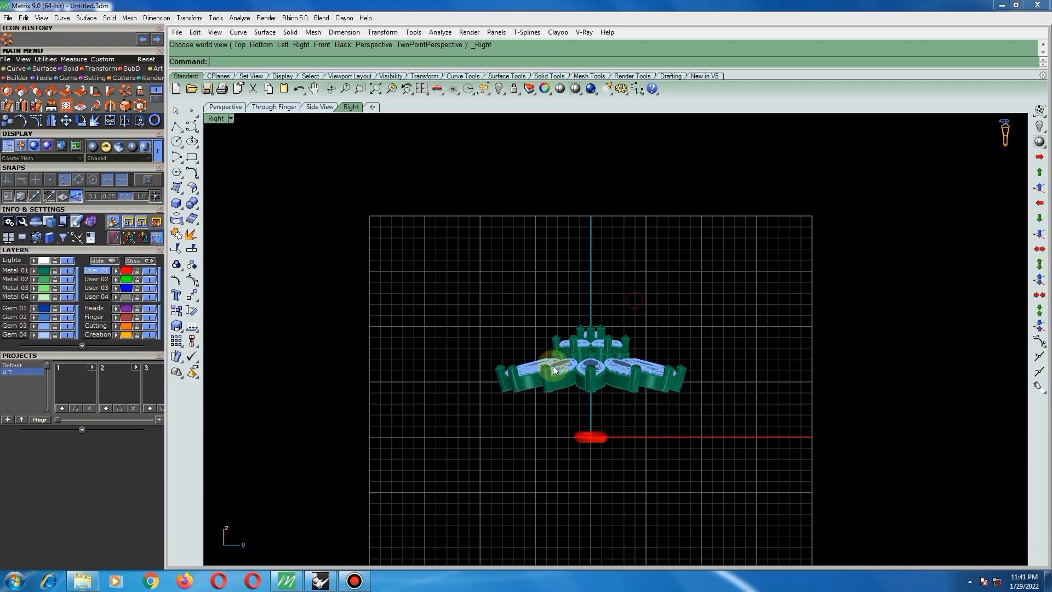
{"action": "scroll", "coordinate": [527, 389], "scroll_direction": "up", "scroll_amount": 6}
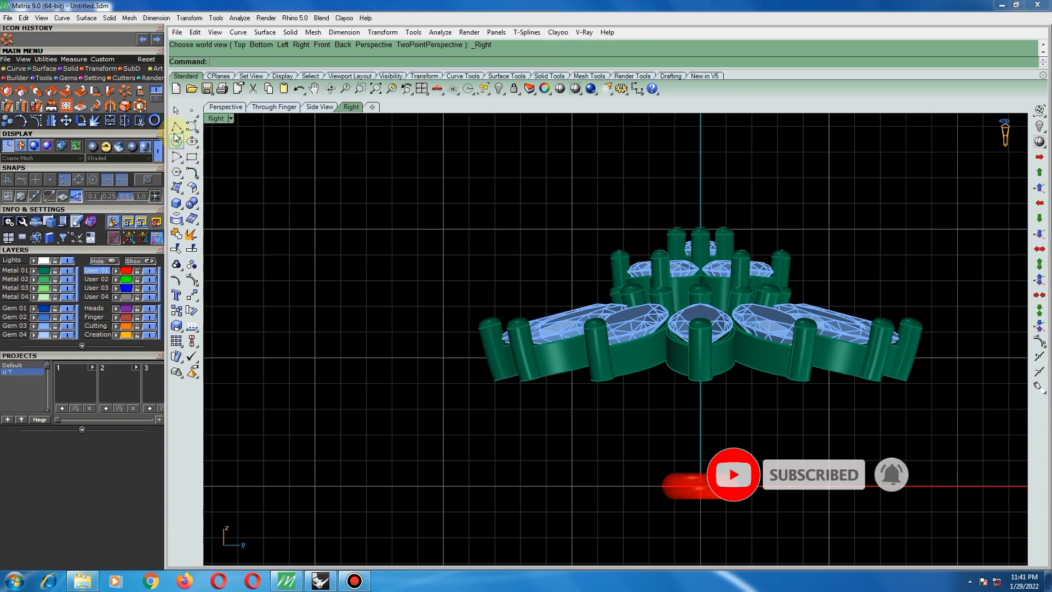
{"action": "left_click", "coordinate": [15, 68]}
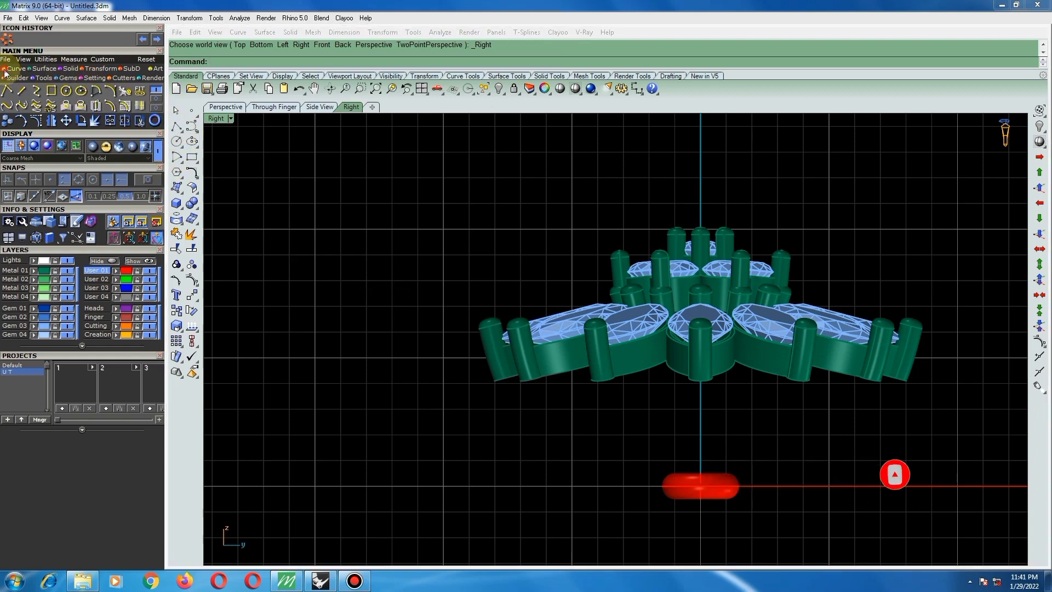
{"action": "left_click", "coordinate": [35, 89]}
{"action": "scroll", "coordinate": [512, 380], "scroll_direction": "up", "scroll_amount": 8}
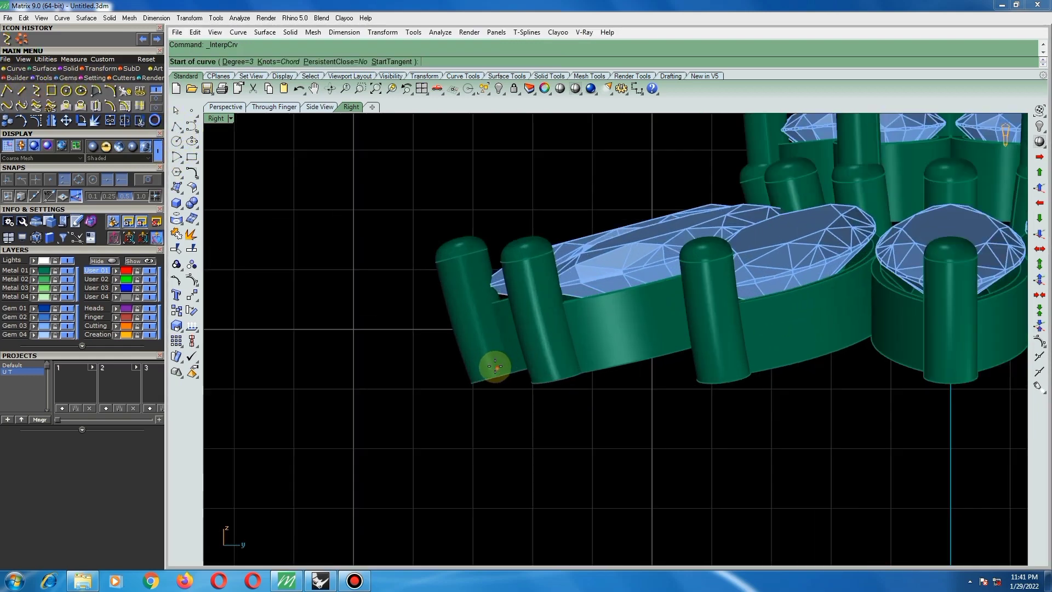
{"action": "left_click", "coordinate": [478, 337]}
{"action": "scroll", "coordinate": [476, 349], "scroll_direction": "down", "scroll_amount": 3}
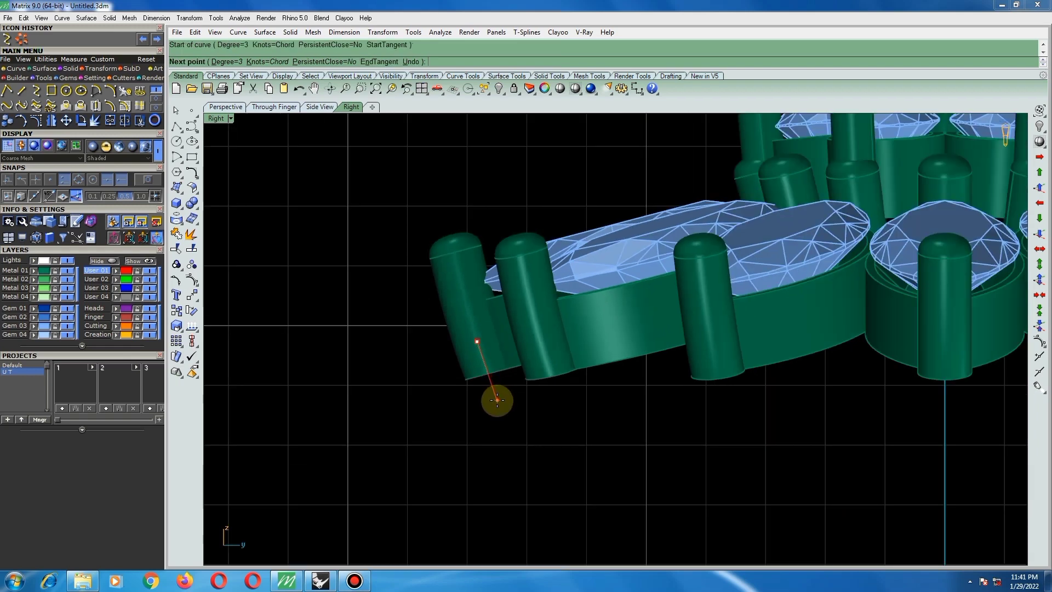
{"action": "left_click", "coordinate": [497, 400]}
{"action": "scroll", "coordinate": [486, 392], "scroll_direction": "down", "scroll_amount": 3}
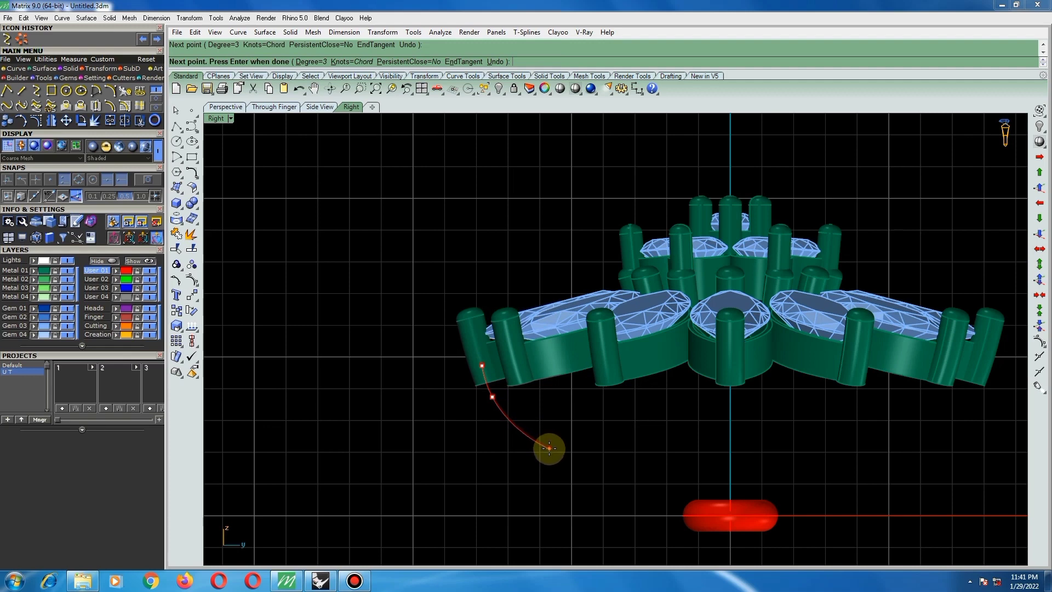
{"action": "left_click", "coordinate": [549, 452]}
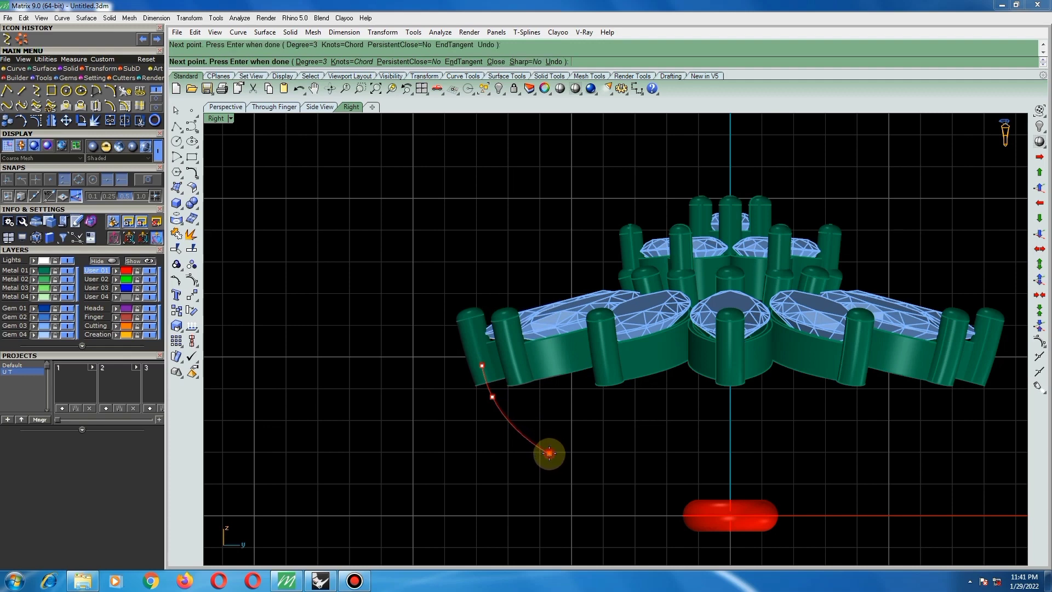
{"action": "left_click", "coordinate": [601, 483]}
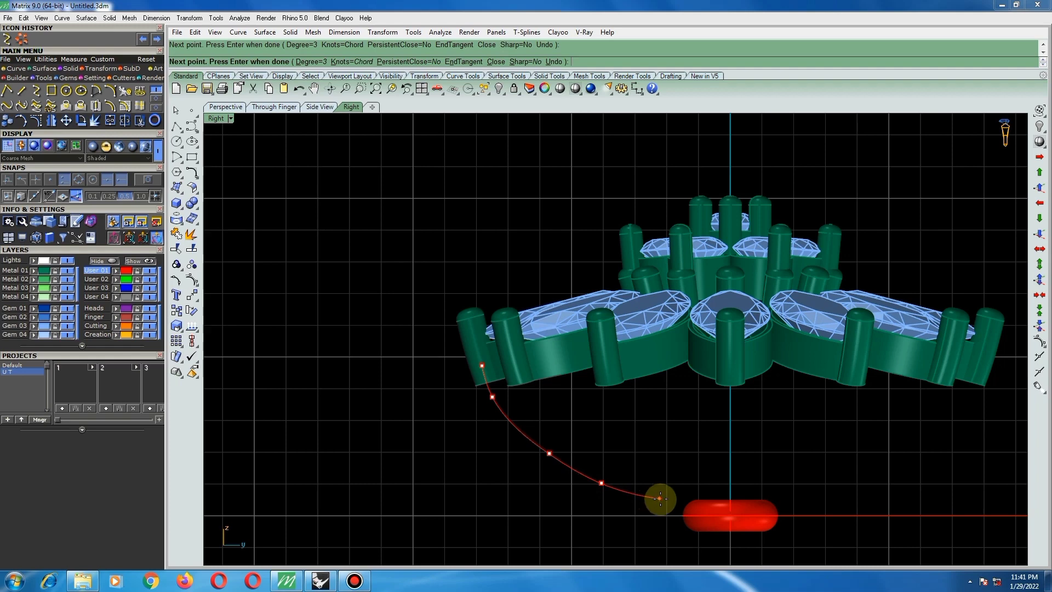
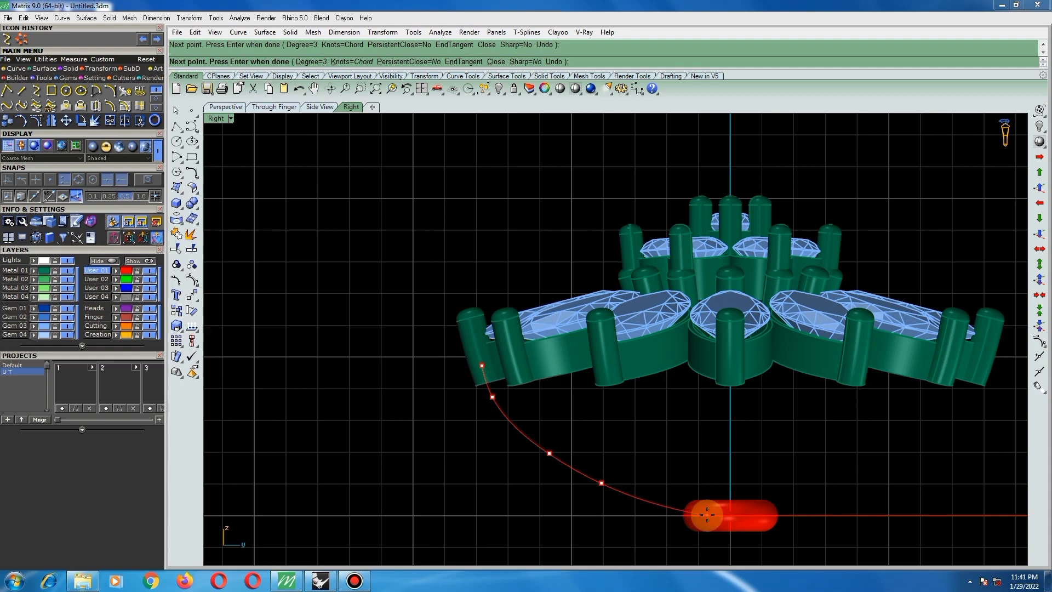
{"action": "scroll", "coordinate": [707, 515], "scroll_direction": "up", "scroll_amount": 3}
{"action": "left_click", "coordinate": [706, 515]}
{"action": "right_click", "coordinate": [705, 515]}
{"action": "scroll", "coordinate": [652, 488], "scroll_direction": "down", "scroll_amount": 8}
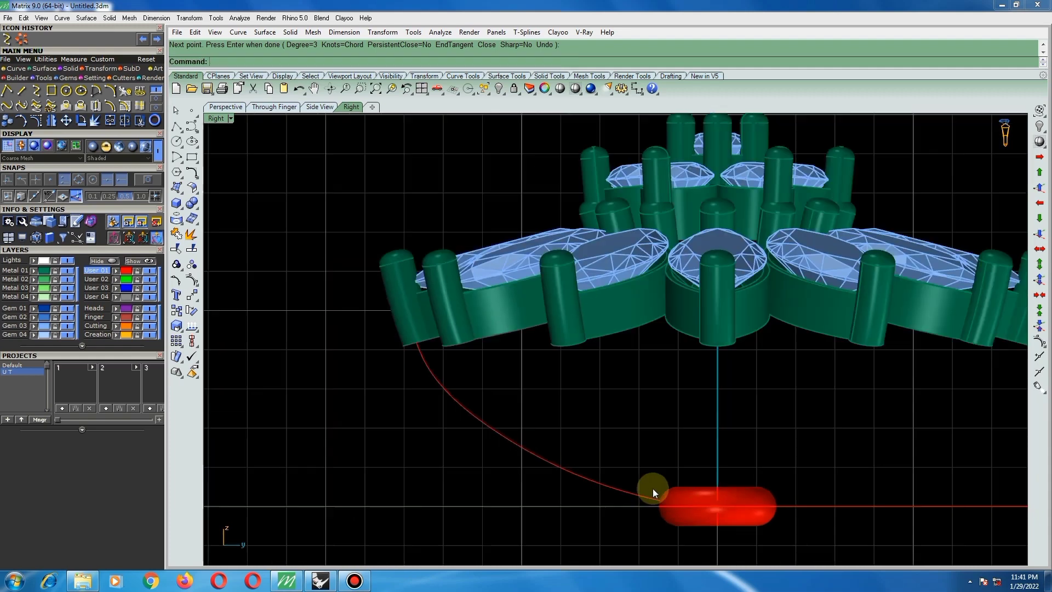
{"action": "left_click_drag", "start_coordinate": [620, 456], "coordinate": [553, 465]}
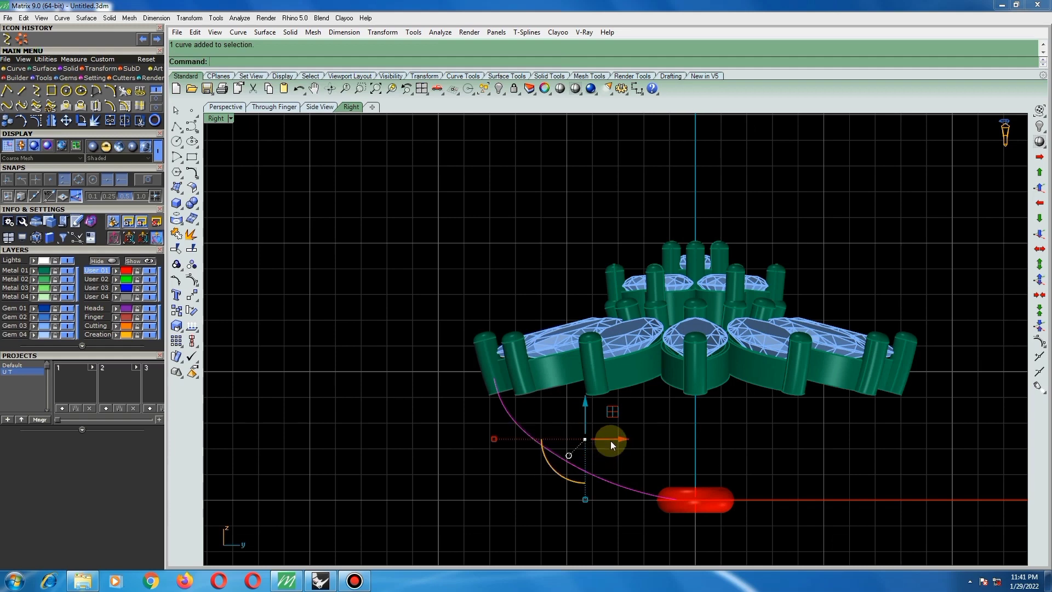
- Turn on the strut curve's control points and lower the two points nearest the red ring slightly
{"action": "key", "text": "F10"}
{"action": "scroll", "coordinate": [542, 445], "scroll_direction": "up", "scroll_amount": 1}
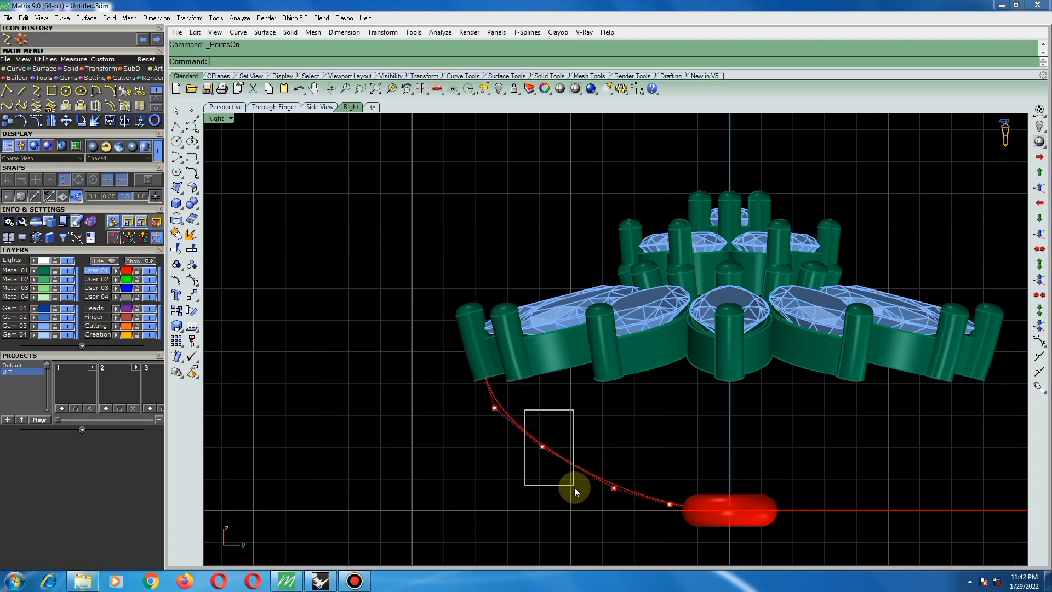
{"action": "left_click_drag", "start_coordinate": [574, 488], "coordinate": [573, 486]}
{"action": "left_click_drag", "start_coordinate": [542, 412], "coordinate": [611, 482]}
{"action": "scroll", "coordinate": [586, 416], "scroll_direction": "down", "scroll_amount": 2}
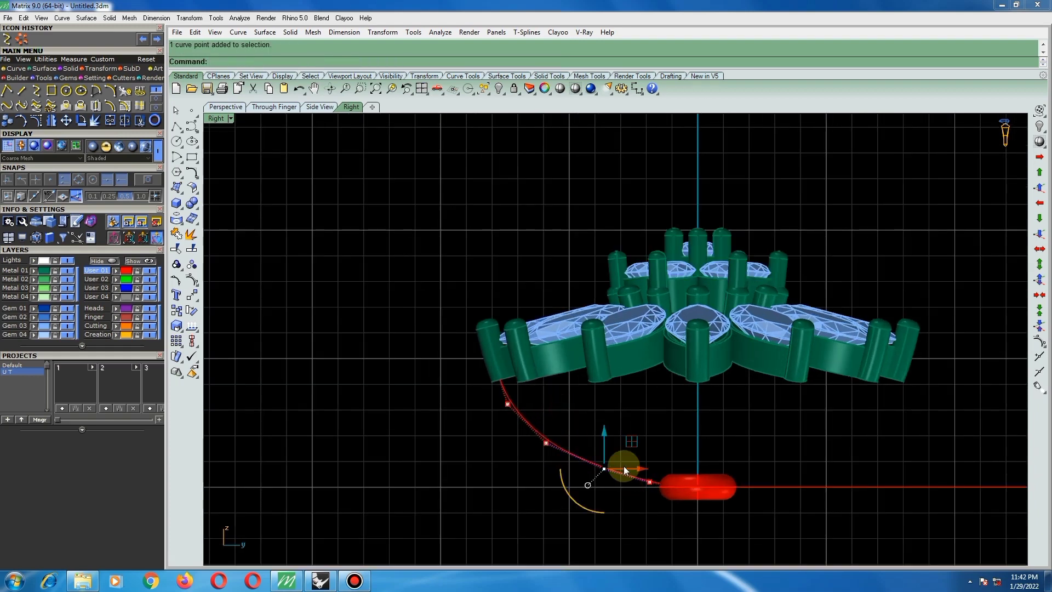
{"action": "scroll", "coordinate": [589, 432], "scroll_direction": "up", "scroll_amount": 1}
{"action": "left_click_drag", "start_coordinate": [571, 413], "coordinate": [660, 498]}
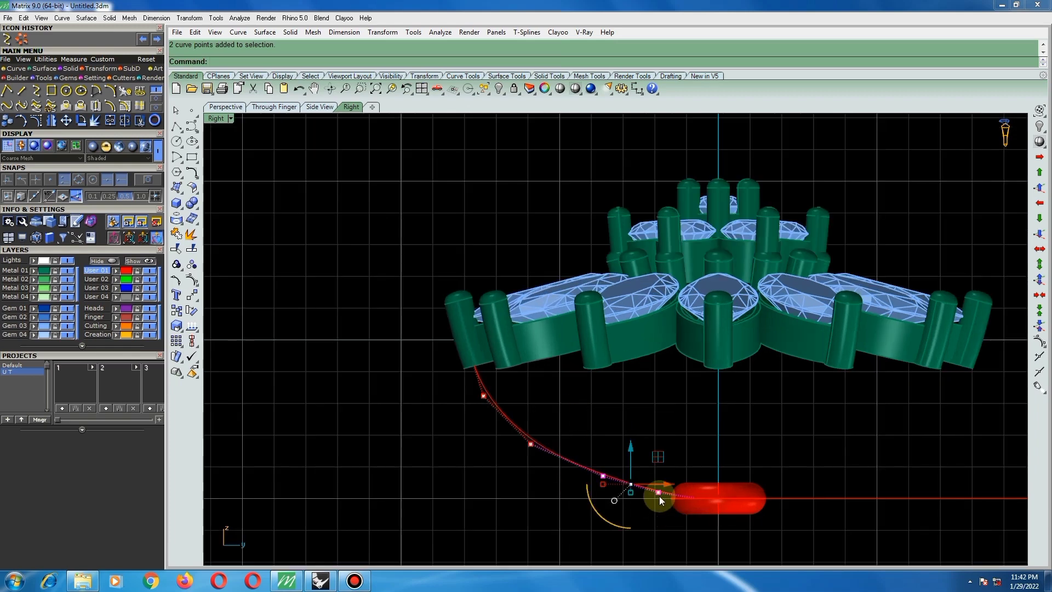
{"action": "scroll", "coordinate": [629, 452], "scroll_direction": "up", "scroll_amount": 2}
{"action": "left_click_drag", "start_coordinate": [630, 460], "coordinate": [632, 467]}
{"action": "left_click", "coordinate": [659, 436]}
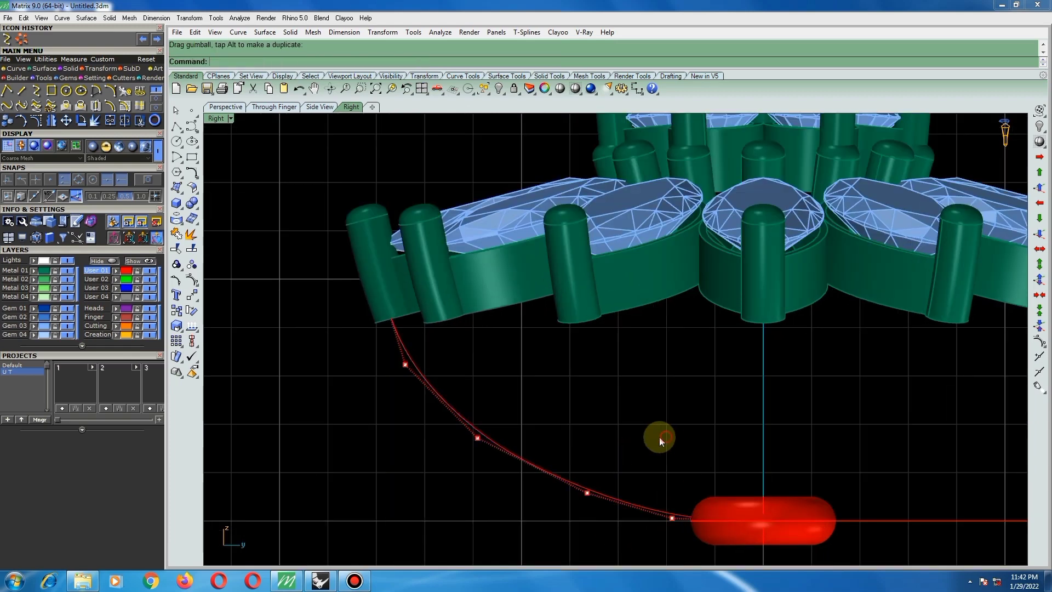
- Shift the curve's two middle control points slightly outward, away from the centre axis, to make the bend fuller
{"action": "scroll", "coordinate": [611, 443], "scroll_direction": "down", "scroll_amount": 2}
{"action": "left_click_drag", "start_coordinate": [544, 413], "coordinate": [603, 482]}
{"action": "left_click", "coordinate": [617, 430]}
{"action": "scroll", "coordinate": [588, 427], "scroll_direction": "down", "scroll_amount": 2}
{"action": "scroll", "coordinate": [597, 441], "scroll_direction": "up", "scroll_amount": 2}
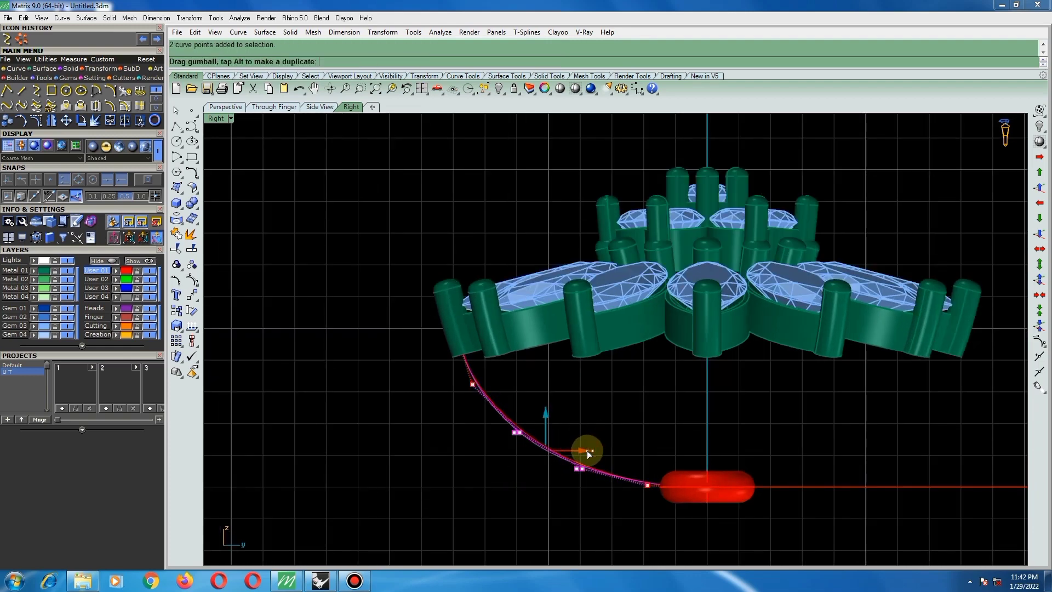
{"action": "left_click", "coordinate": [579, 437]}
{"action": "scroll", "coordinate": [572, 421], "scroll_direction": "down", "scroll_amount": 2}
{"action": "scroll", "coordinate": [533, 419], "scroll_direction": "up", "scroll_amount": 2}
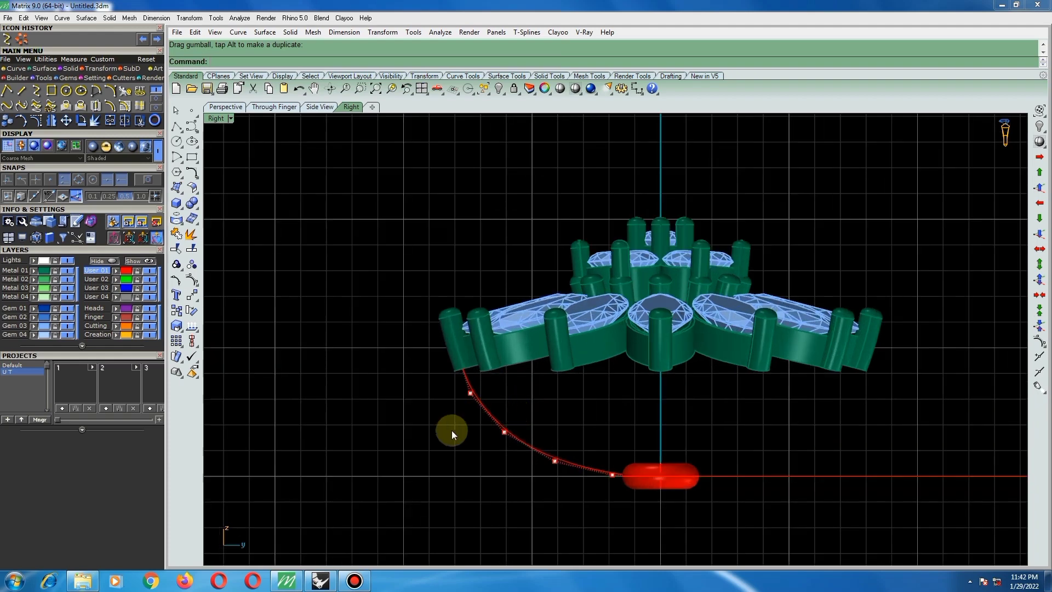
- Move the upper of the two middle control points a little further outward on its own
{"action": "left_click_drag", "start_coordinate": [524, 416], "coordinate": [533, 410]}
{"action": "scroll", "coordinate": [534, 410], "scroll_direction": "up", "scroll_amount": 2}
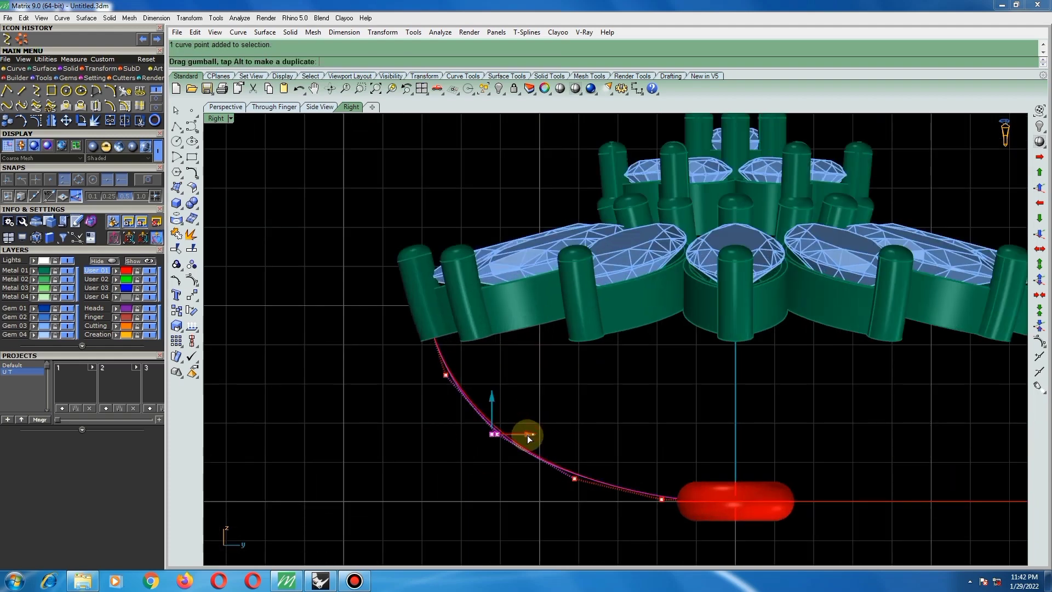
{"action": "scroll", "coordinate": [496, 394], "scroll_direction": "down", "scroll_amount": 2}
{"action": "scroll", "coordinate": [444, 363], "scroll_direction": "up", "scroll_amount": 3}
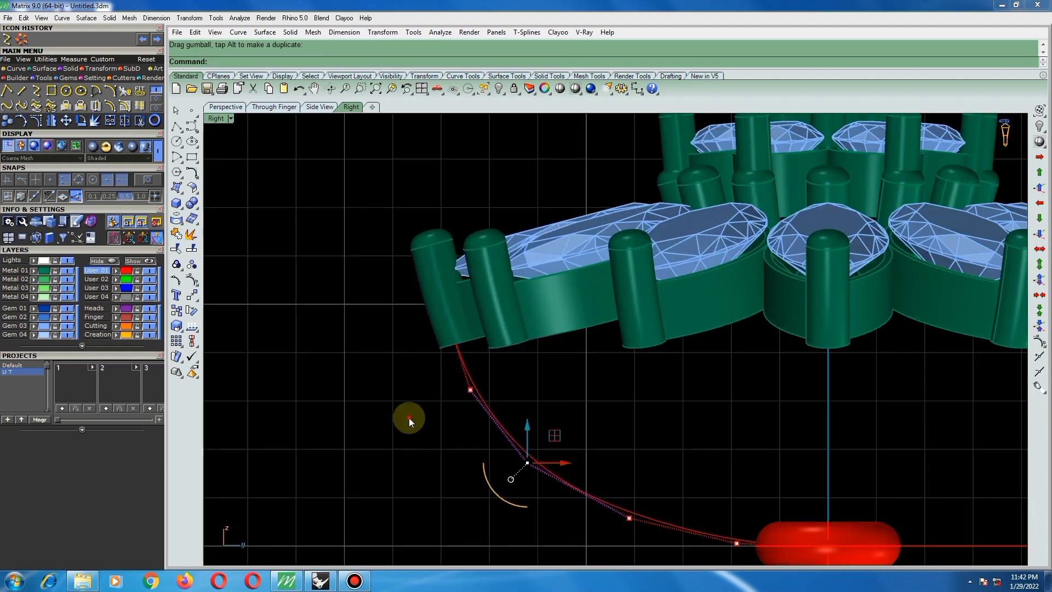
- Show the Right view in Ghosted display and delete the strut curve's topmost control point inside the leftmost prong
{"action": "left_click_drag", "start_coordinate": [408, 418], "coordinate": [504, 306]}
{"action": "scroll", "coordinate": [456, 331], "scroll_direction": "up", "scroll_amount": 3}
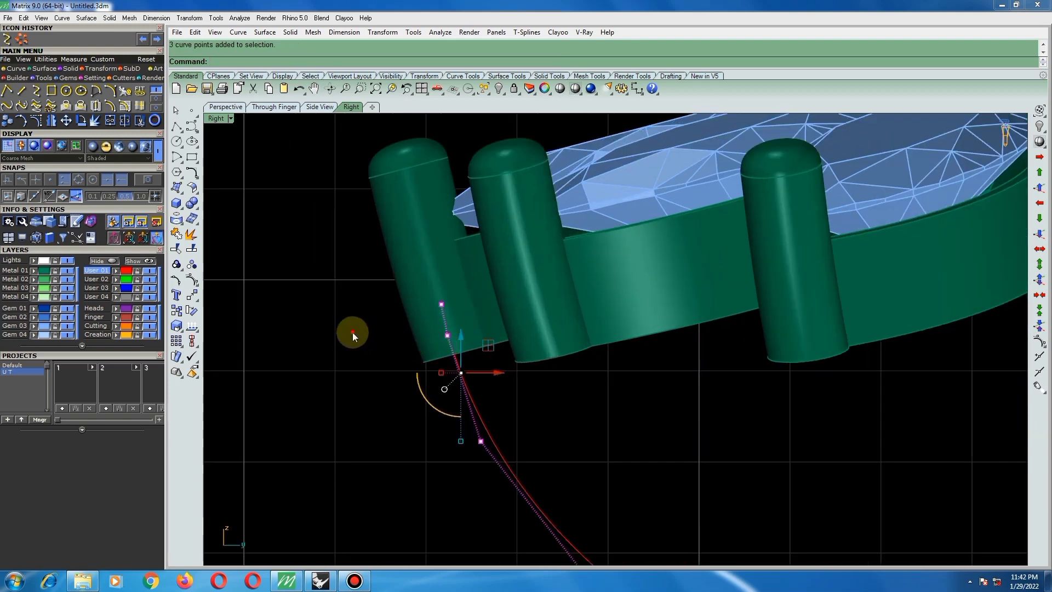
{"action": "left_click_drag", "start_coordinate": [353, 332], "coordinate": [458, 281]}
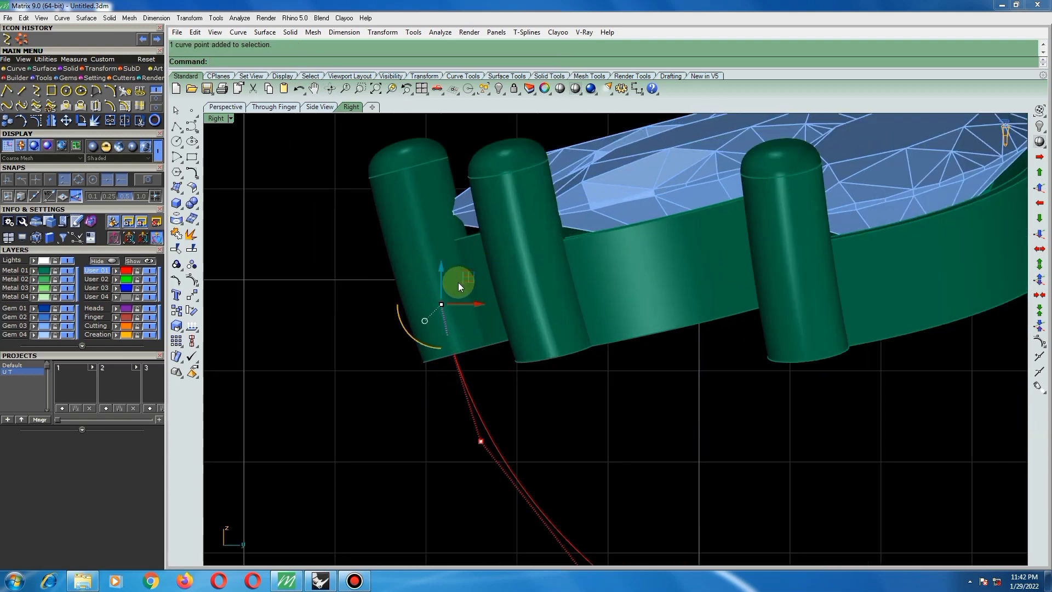
{"action": "left_click", "coordinate": [574, 89]}
{"action": "scroll", "coordinate": [507, 331], "scroll_direction": "down", "scroll_amount": 1}
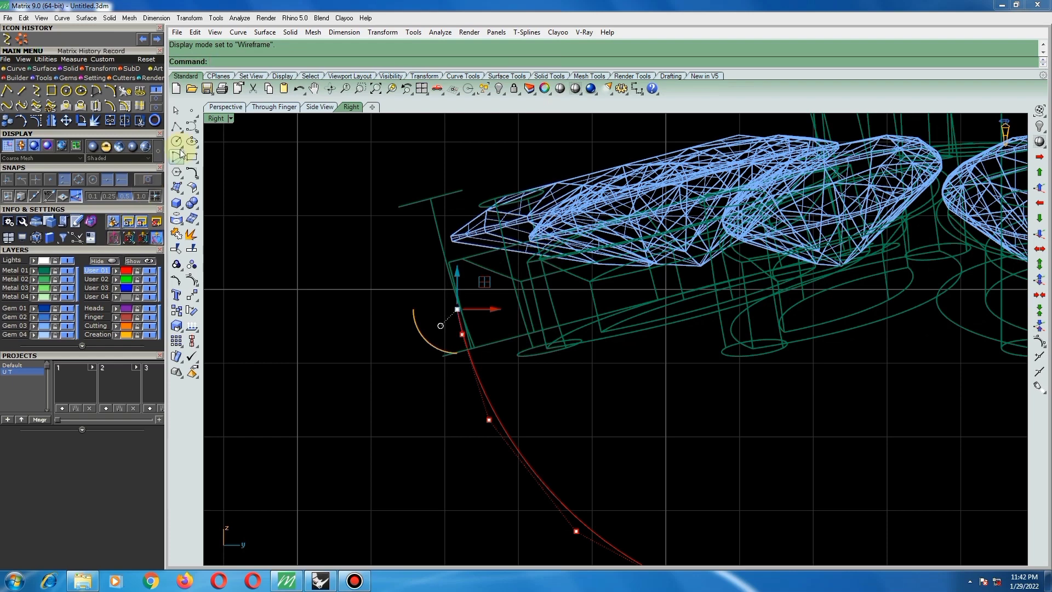
{"action": "left_click", "coordinate": [230, 118]}
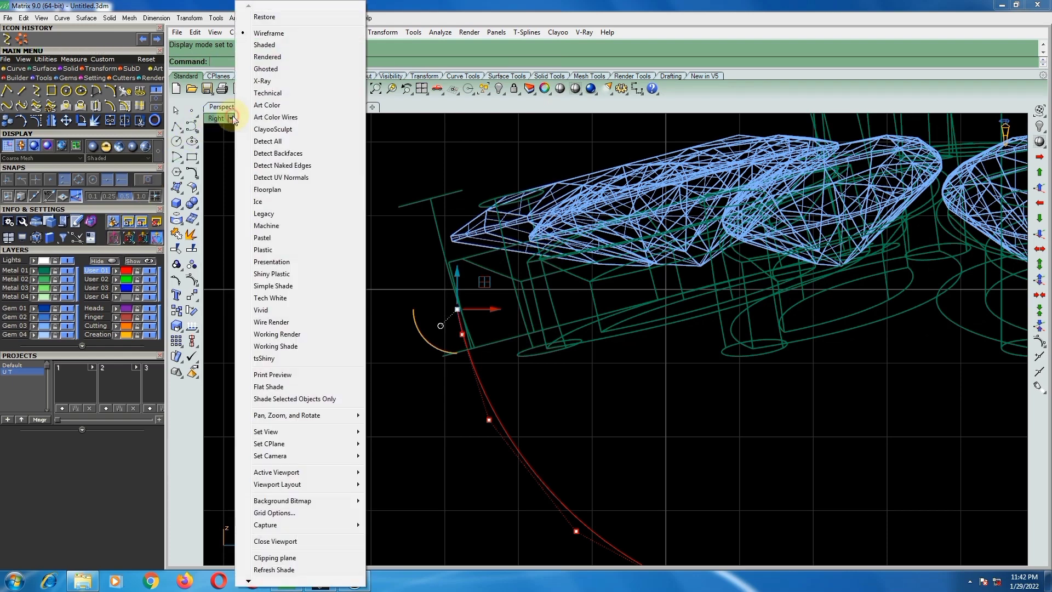
{"action": "left_click", "coordinate": [267, 69]}
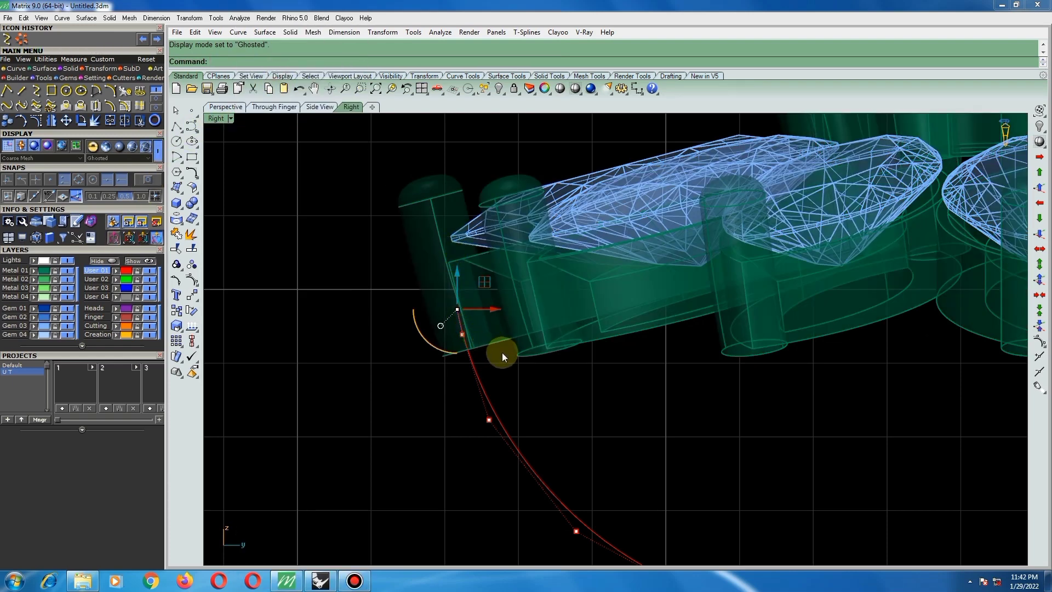
{"action": "key", "text": "Delete"}
{"action": "scroll", "coordinate": [495, 353], "scroll_direction": "down", "scroll_amount": 3}
{"action": "scroll", "coordinate": [466, 354], "scroll_direction": "up", "scroll_amount": 2}
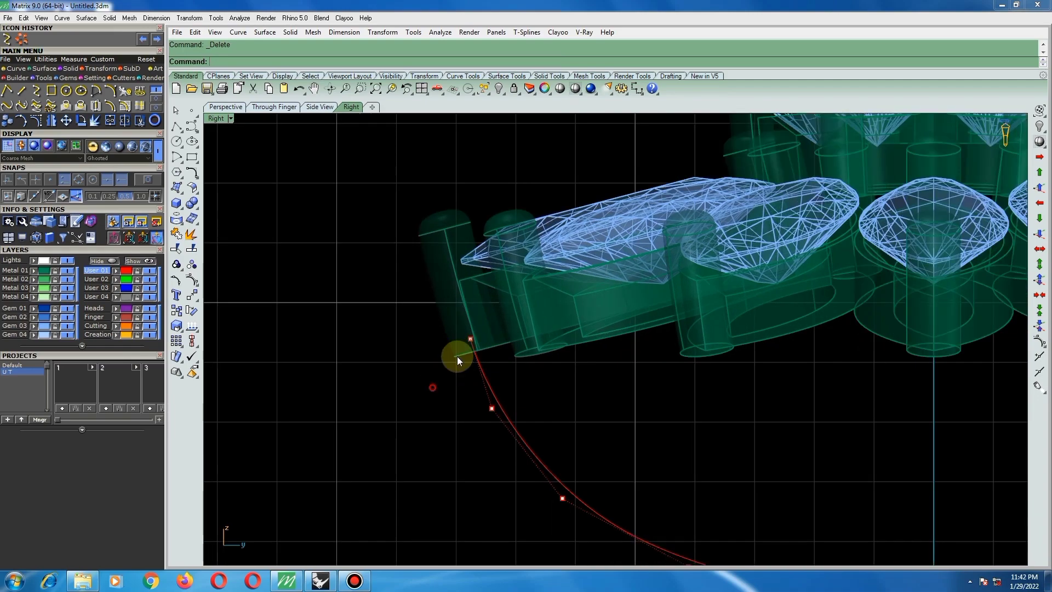
- Move the curve's top end point upward in two small moves along the centre line of the leftmost prong
{"action": "left_click", "coordinate": [470, 339]}
{"action": "type", "text": "m"}
{"action": "key", "text": "Return"}
{"action": "scroll", "coordinate": [493, 336], "scroll_direction": "up", "scroll_amount": 4}
{"action": "left_click", "coordinate": [472, 325]}
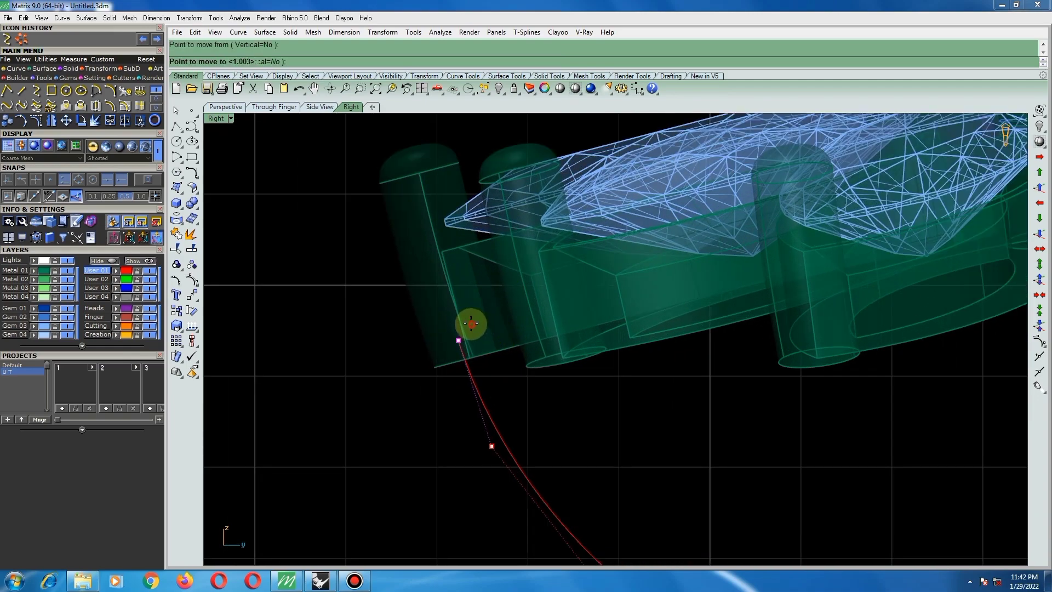
{"action": "left_click", "coordinate": [474, 309]}
{"action": "scroll", "coordinate": [492, 337], "scroll_direction": "down", "scroll_amount": 2}
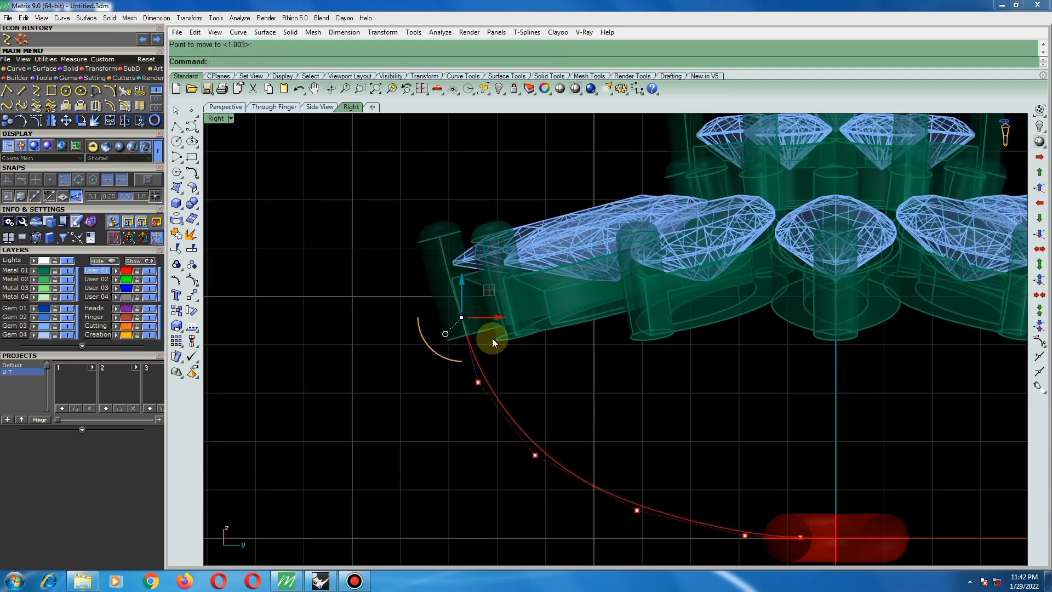
{"action": "scroll", "coordinate": [466, 323], "scroll_direction": "up", "scroll_amount": 10}
{"action": "type", "text": "m"}
{"action": "key", "text": "Return"}
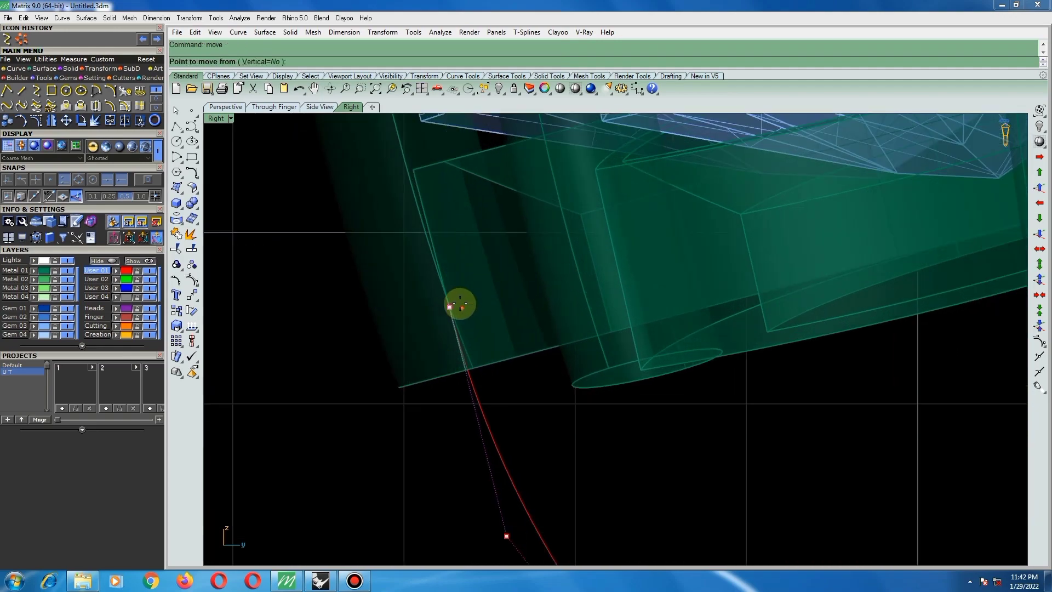
{"action": "left_click", "coordinate": [458, 295]}
{"action": "left_click", "coordinate": [454, 287]}
{"action": "scroll", "coordinate": [457, 299], "scroll_direction": "down", "scroll_amount": 6}
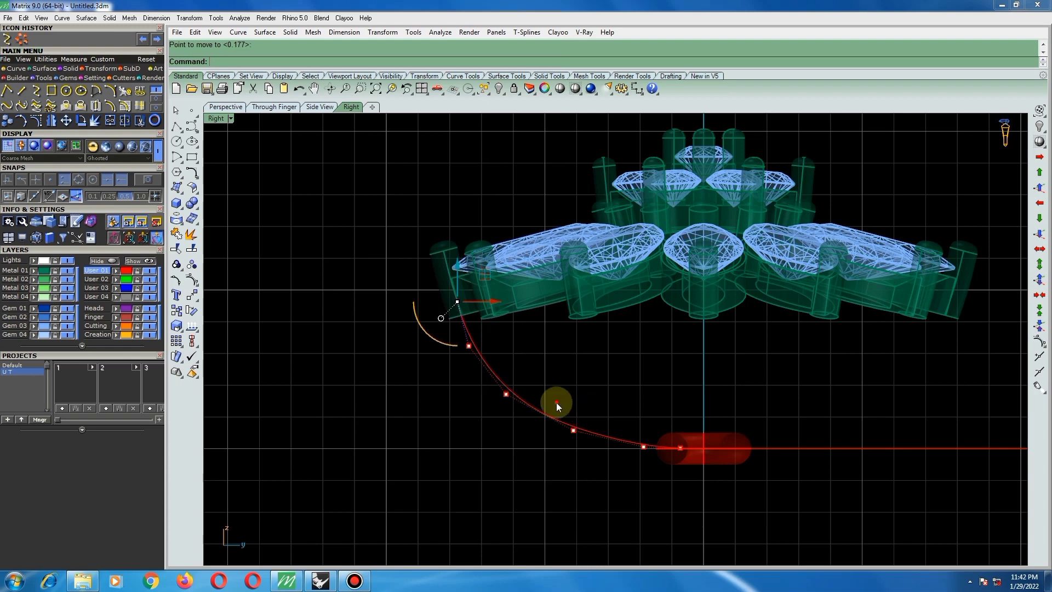
- Move the lower middle control point slightly downward to smooth the curve's lower bend
{"action": "left_click_drag", "start_coordinate": [557, 403], "coordinate": [585, 440]}
{"action": "type", "text": "m"}
{"action": "key", "text": "Return"}
{"action": "scroll", "coordinate": [581, 392], "scroll_direction": "up", "scroll_amount": 3}
{"action": "left_click", "coordinate": [581, 392]}
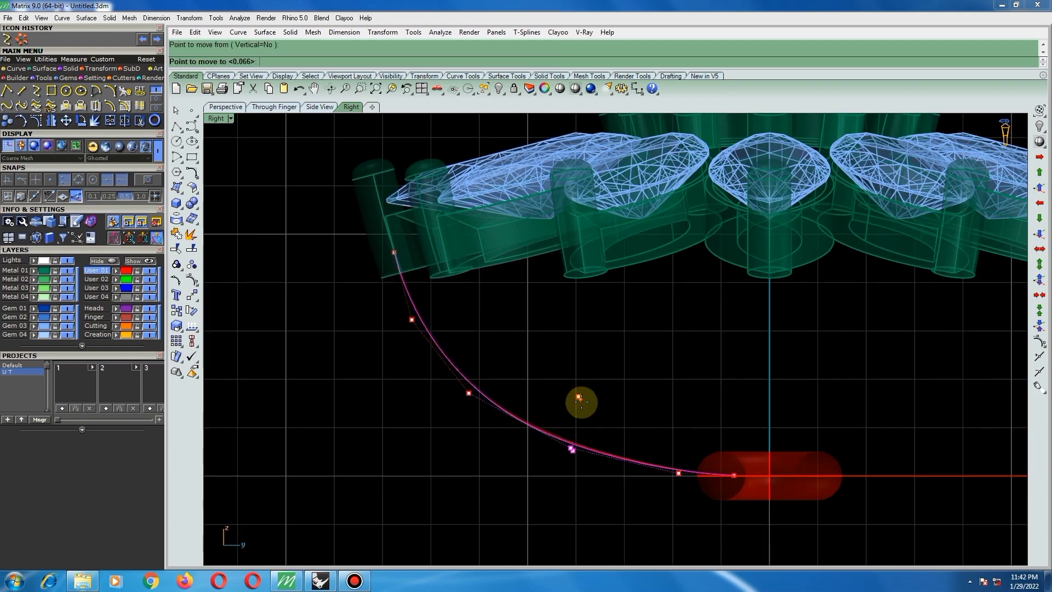
{"action": "left_click", "coordinate": [583, 403]}
{"action": "left_click", "coordinate": [581, 362]}
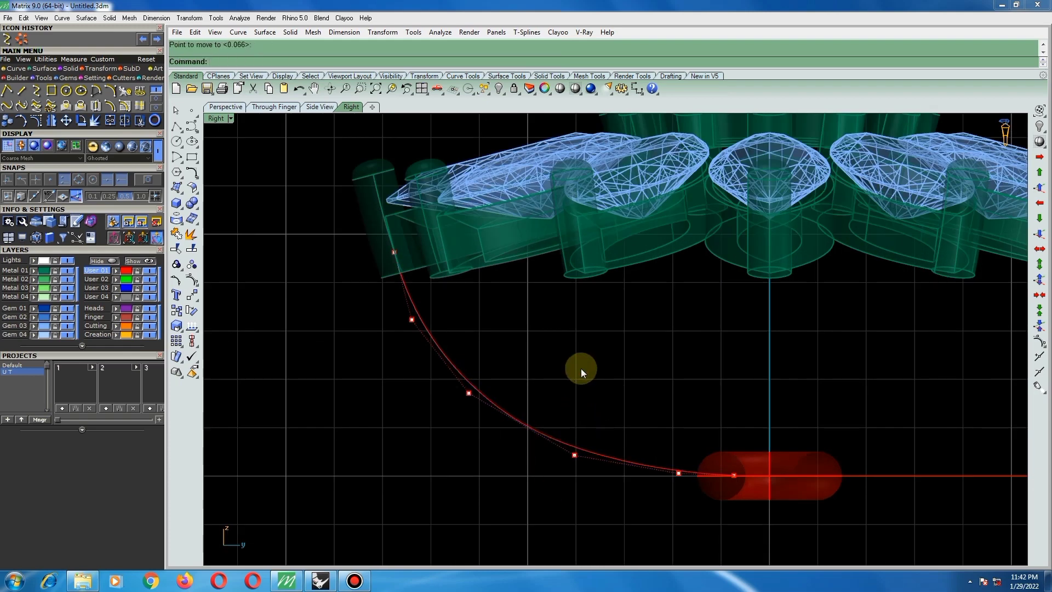
{"action": "scroll", "coordinate": [571, 374], "scroll_direction": "down", "scroll_amount": 2}
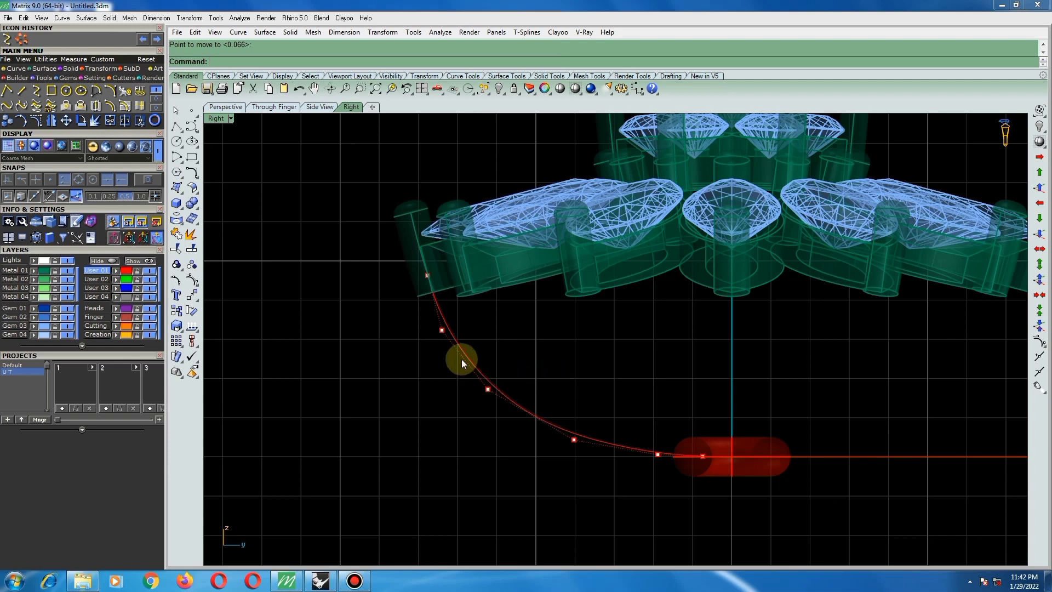
{"action": "scroll", "coordinate": [699, 465], "scroll_direction": "up", "scroll_amount": 2}
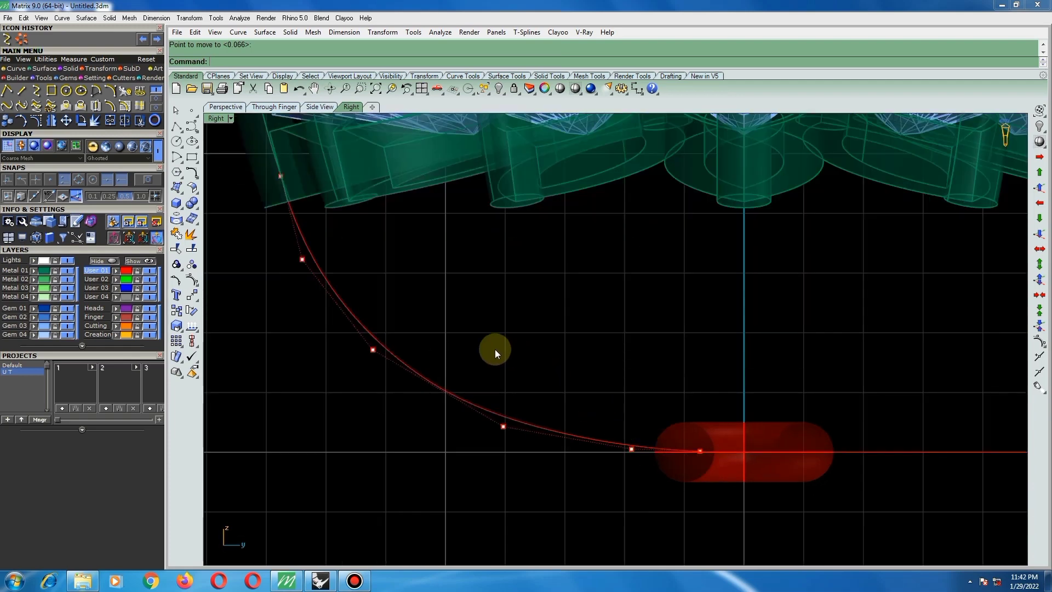
- Lower the curve's four intermediate control points slightly together and turn the control points off
{"action": "left_click_drag", "start_coordinate": [347, 314], "coordinate": [639, 486]}
{"action": "scroll", "coordinate": [539, 406], "scroll_direction": "up", "scroll_amount": 2}
{"action": "left_click_drag", "start_coordinate": [495, 359], "coordinate": [498, 364]}
{"action": "key", "text": "Escape"}
{"action": "scroll", "coordinate": [565, 350], "scroll_direction": "down", "scroll_amount": 1}
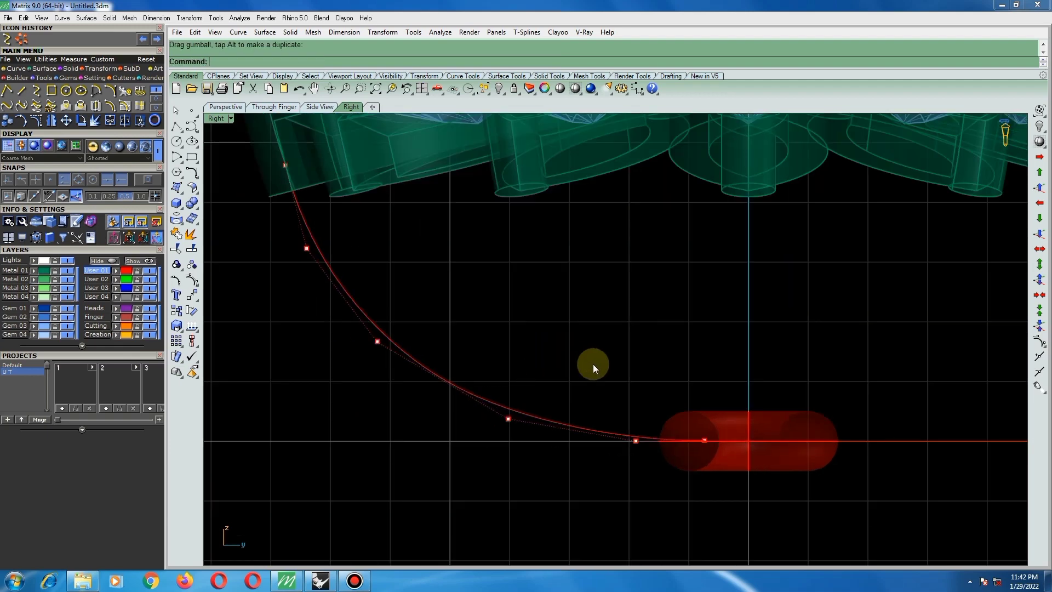
{"action": "scroll", "coordinate": [387, 287], "scroll_direction": "down", "scroll_amount": 3}
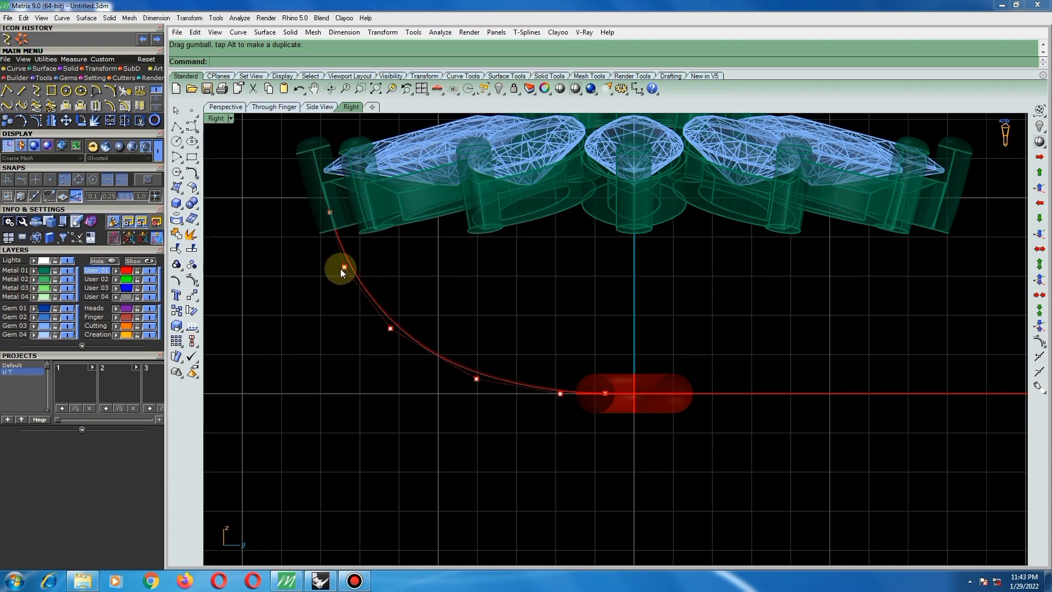
{"action": "left_click_drag", "start_coordinate": [328, 263], "coordinate": [568, 421]}
{"action": "key", "text": "Escape"}
{"action": "scroll", "coordinate": [494, 331], "scroll_direction": "down", "scroll_amount": 2}
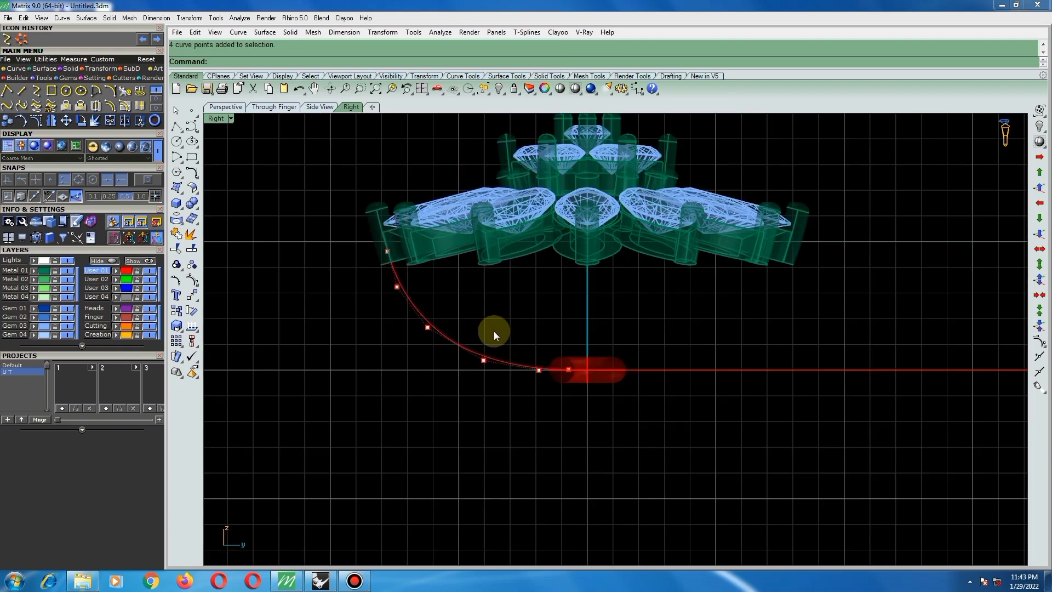
- Try a round-capped pipe with start and end radius 0.4 along the strut curve, and undo it
{"action": "left_click", "coordinate": [406, 285]}
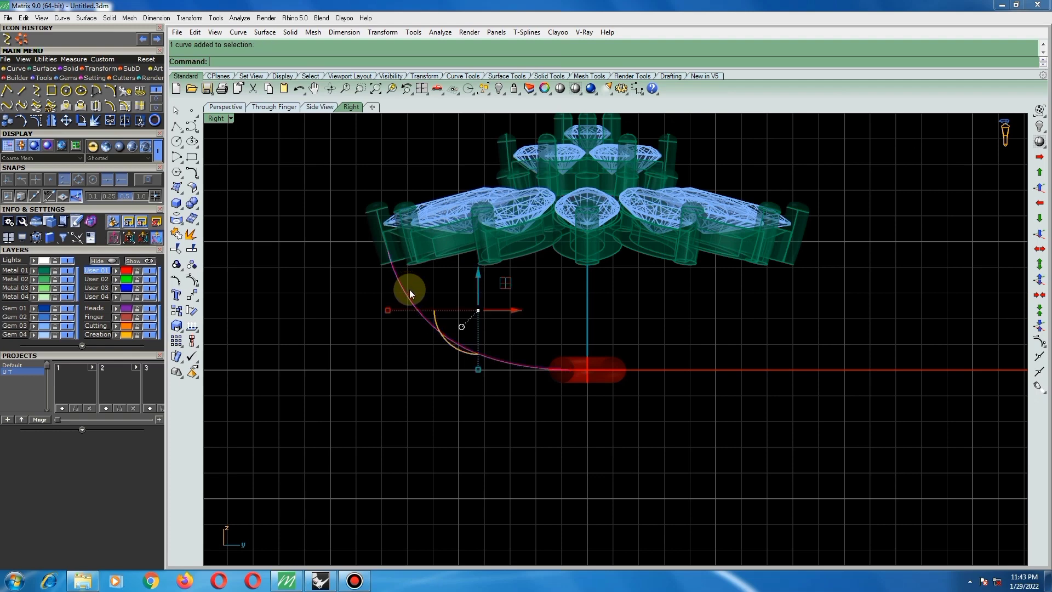
{"action": "left_click", "coordinate": [177, 203]}
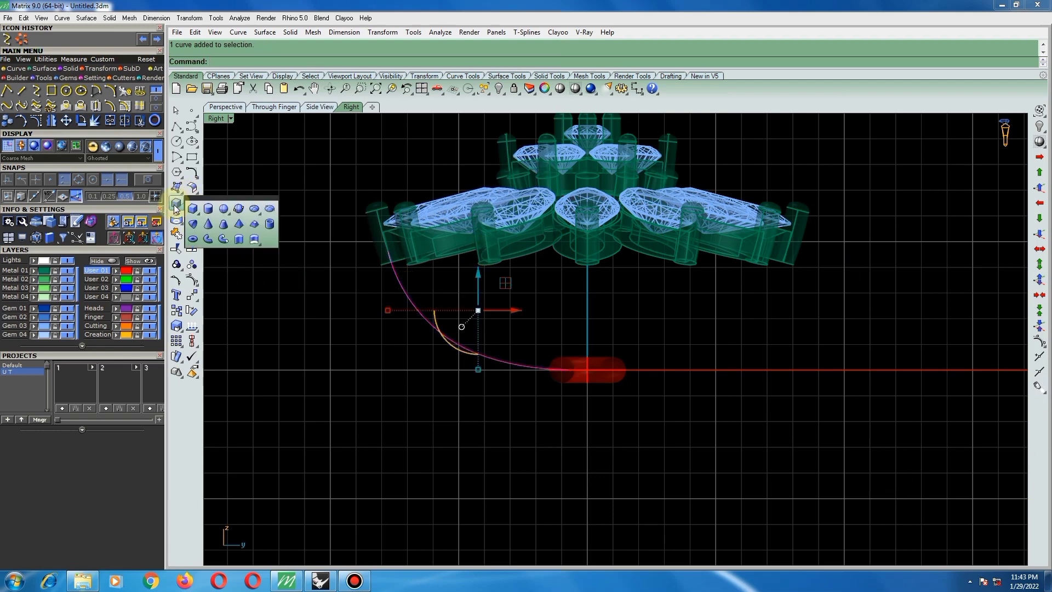
{"action": "left_click", "coordinate": [223, 239]}
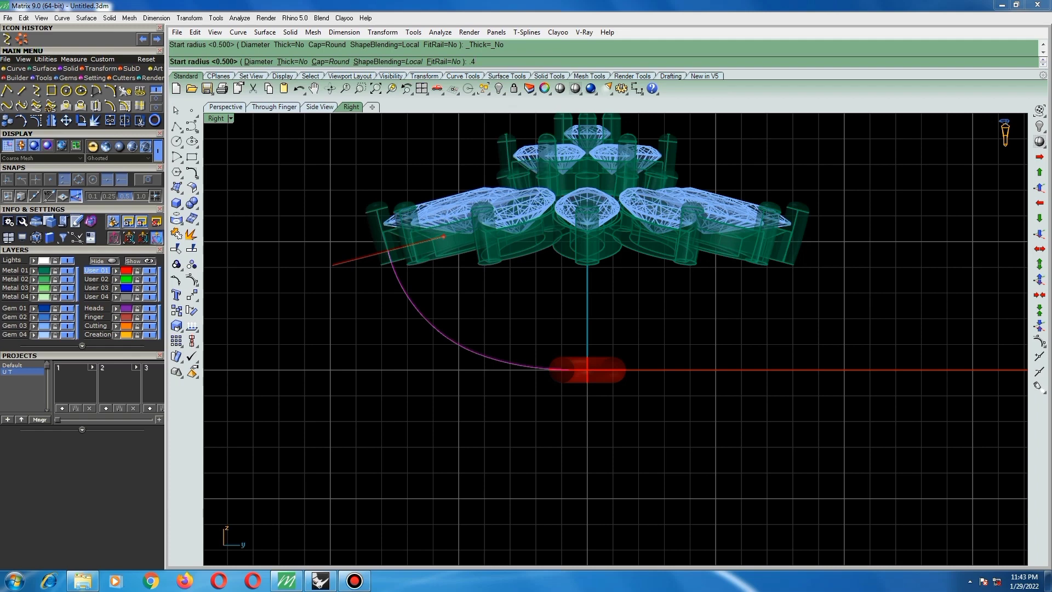
{"action": "key", "text": "Return"}
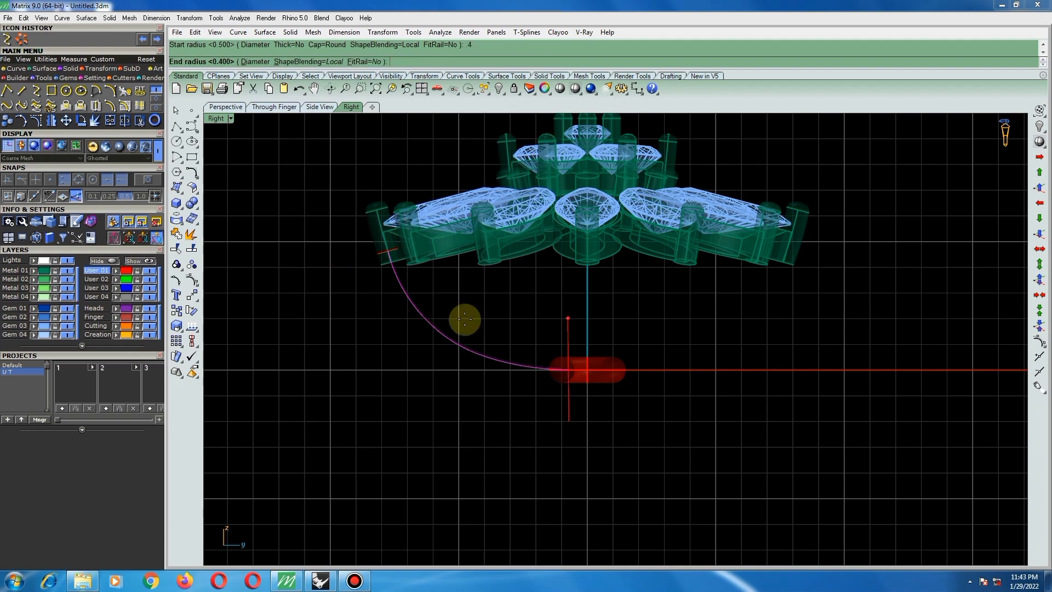
{"action": "key", "text": "Return"}
{"action": "key", "text": "Return"}
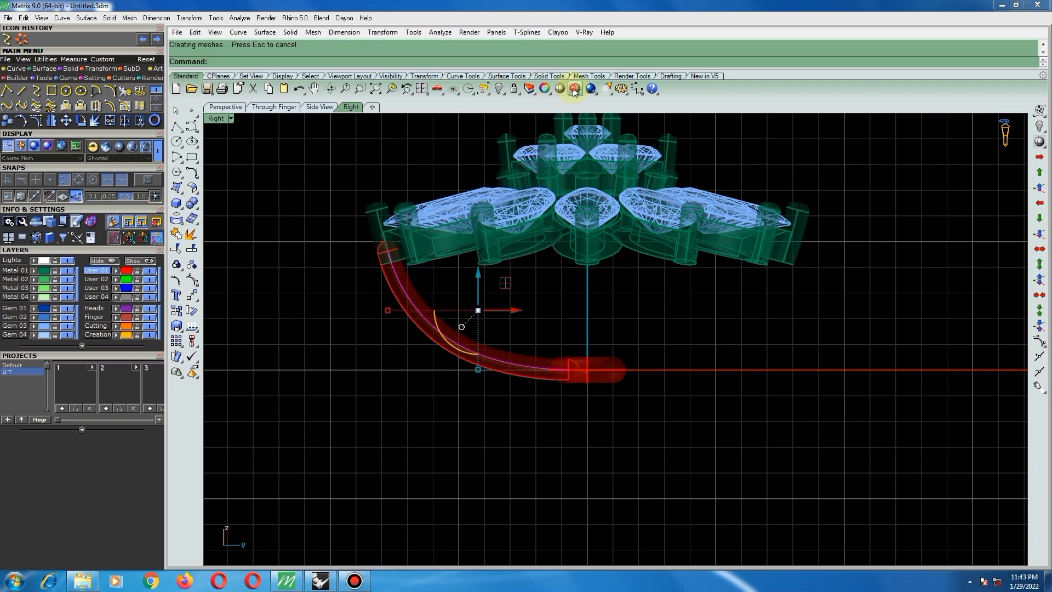
{"action": "scroll", "coordinate": [399, 270], "scroll_direction": "up", "scroll_amount": 4}
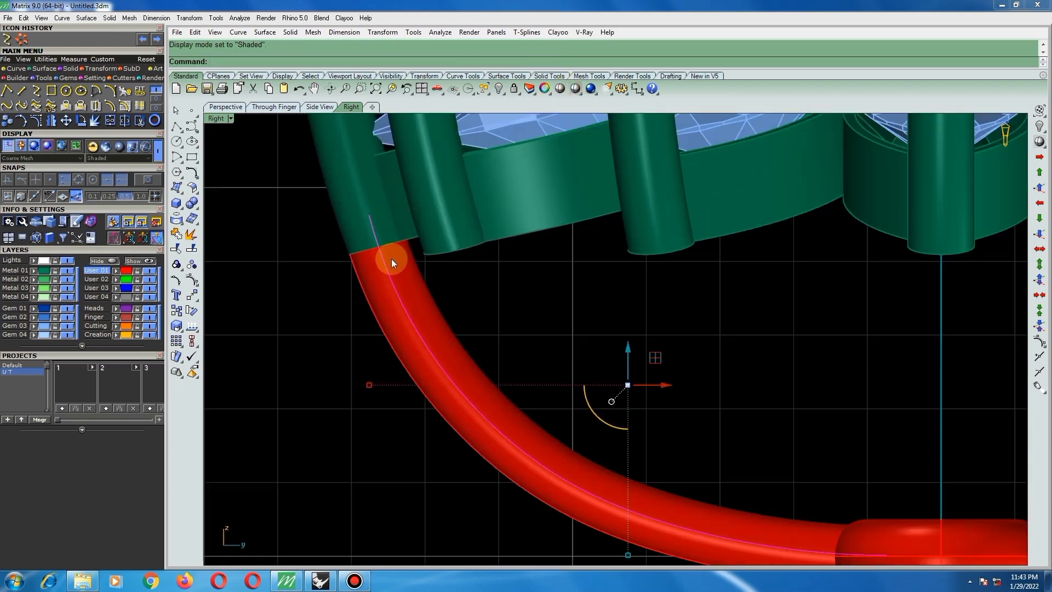
{"action": "scroll", "coordinate": [414, 264], "scroll_direction": "down", "scroll_amount": 4}
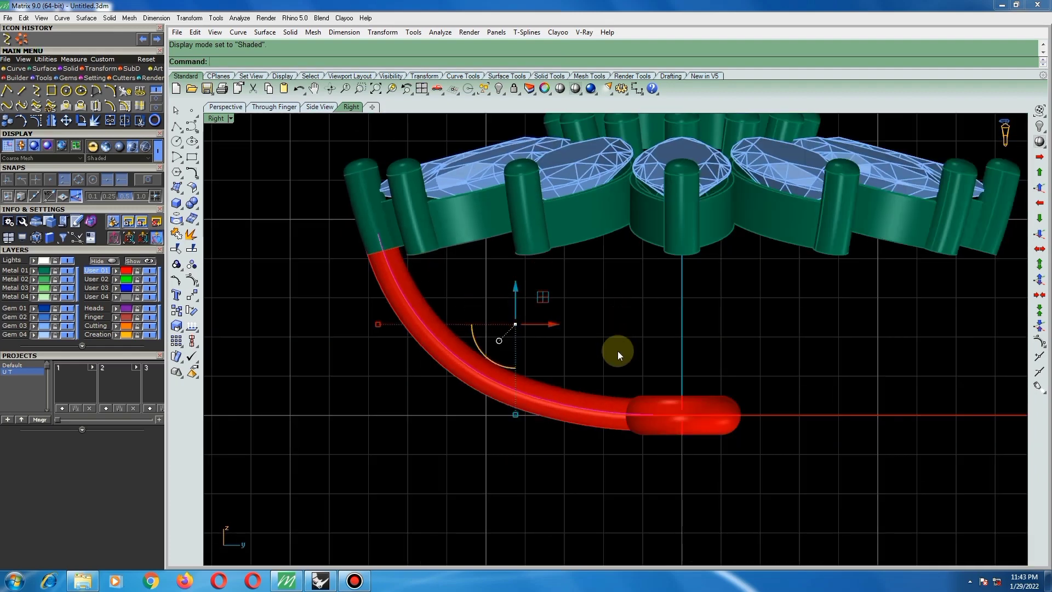
{"action": "right_click_drag", "start_coordinate": [634, 371], "coordinate": [652, 431], "text": "ctrl+shift"}
{"action": "key", "text": "ctrl+z"}
- Create a flat-capped pipe with start and end radius 0.4 along the strut curve
{"action": "key", "text": "ctrl+alt+s"}
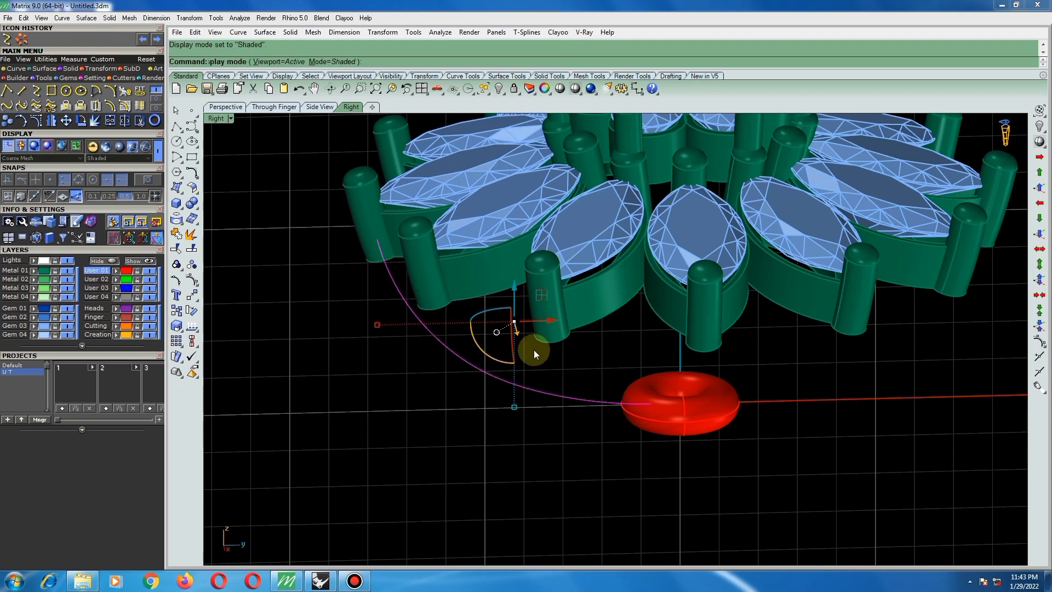
{"action": "left_click", "coordinate": [193, 204]}
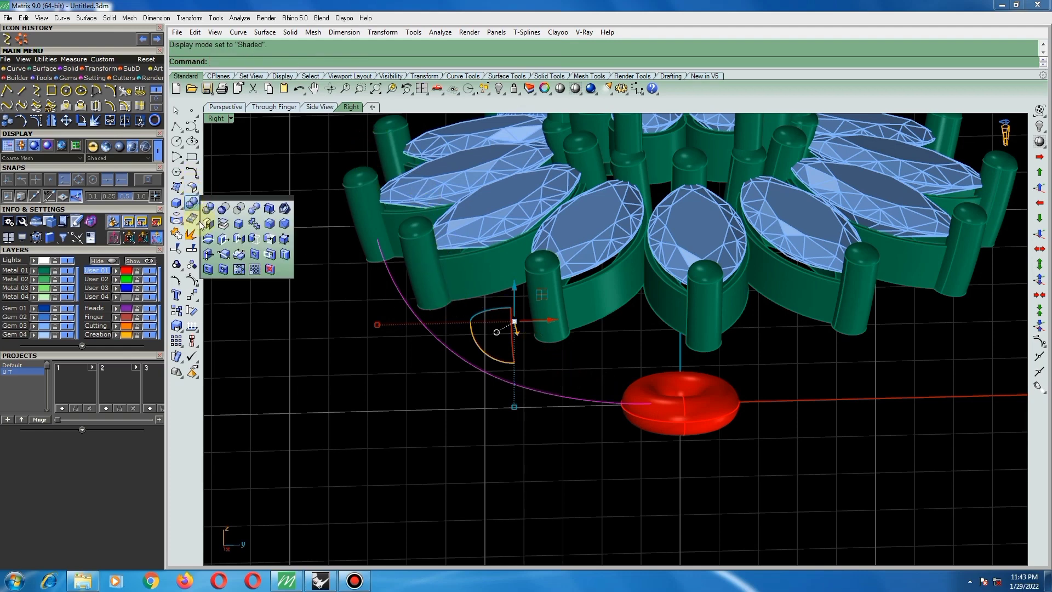
{"action": "left_click", "coordinate": [176, 203]}
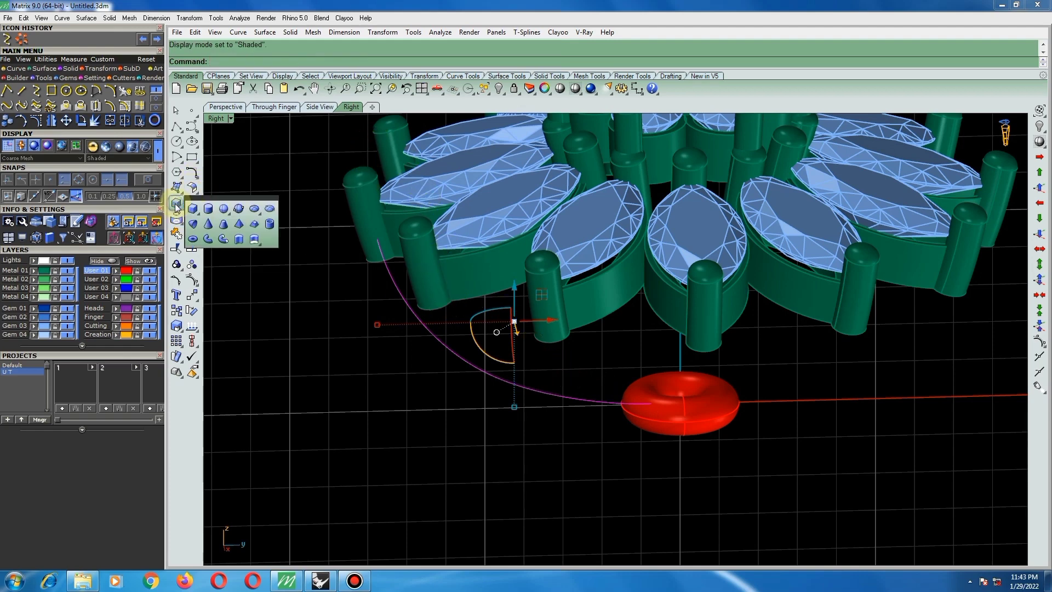
{"action": "left_click", "coordinate": [210, 242]}
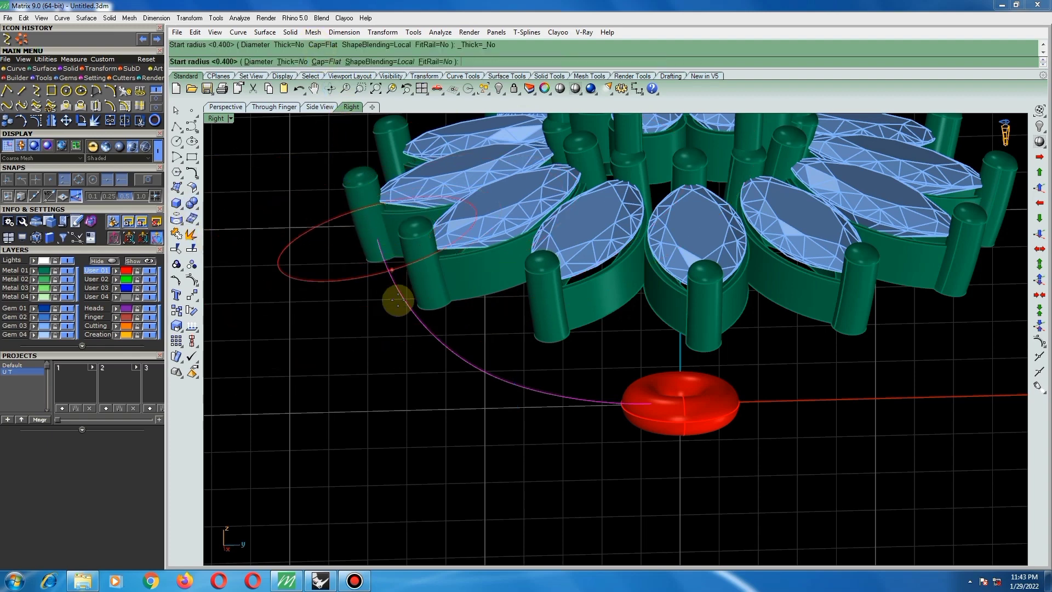
{"action": "key", "text": "Return"}
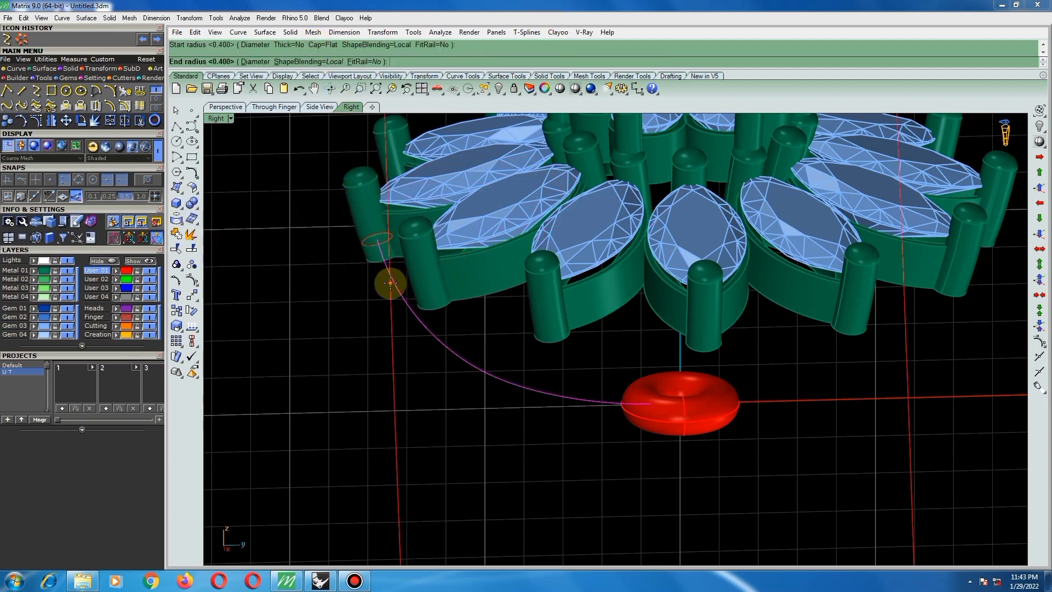
{"action": "key", "text": "Return"}
{"action": "key", "text": "Return"}
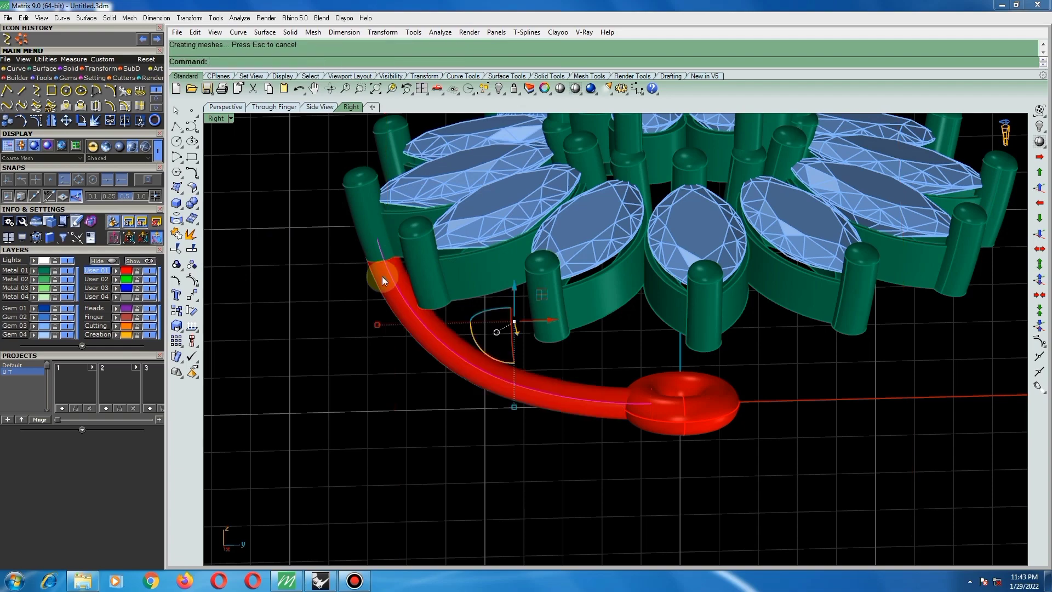
- Try hiding the base ring beside the strut pipe, and undo the hiding
{"action": "left_click", "coordinate": [406, 324]}
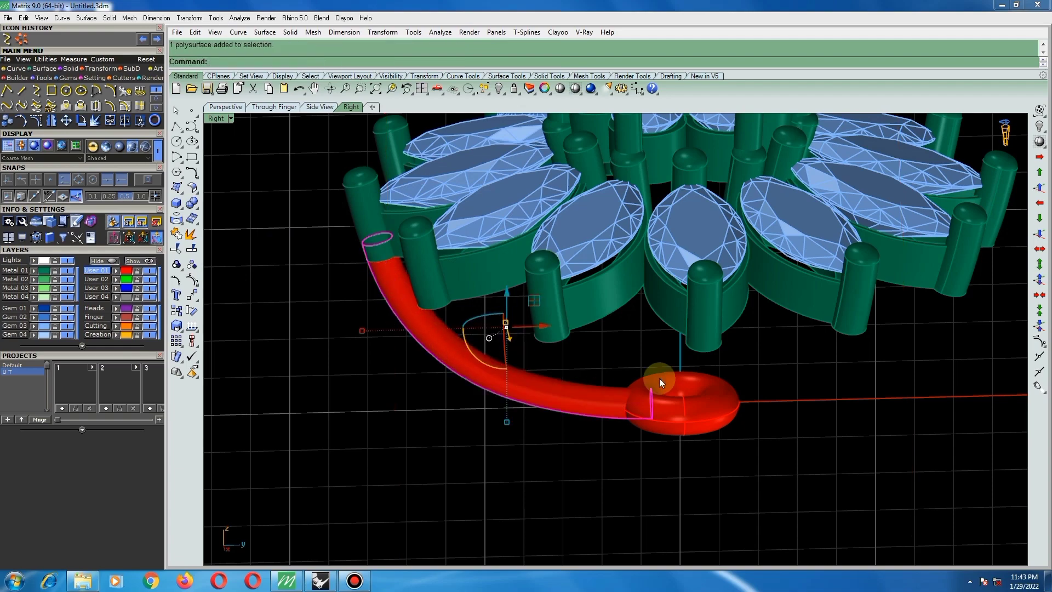
{"action": "right_click_drag", "start_coordinate": [681, 412], "coordinate": [665, 451]}
{"action": "scroll", "coordinate": [661, 419], "scroll_direction": "up", "scroll_amount": 4}
{"action": "left_click", "coordinate": [665, 452]}
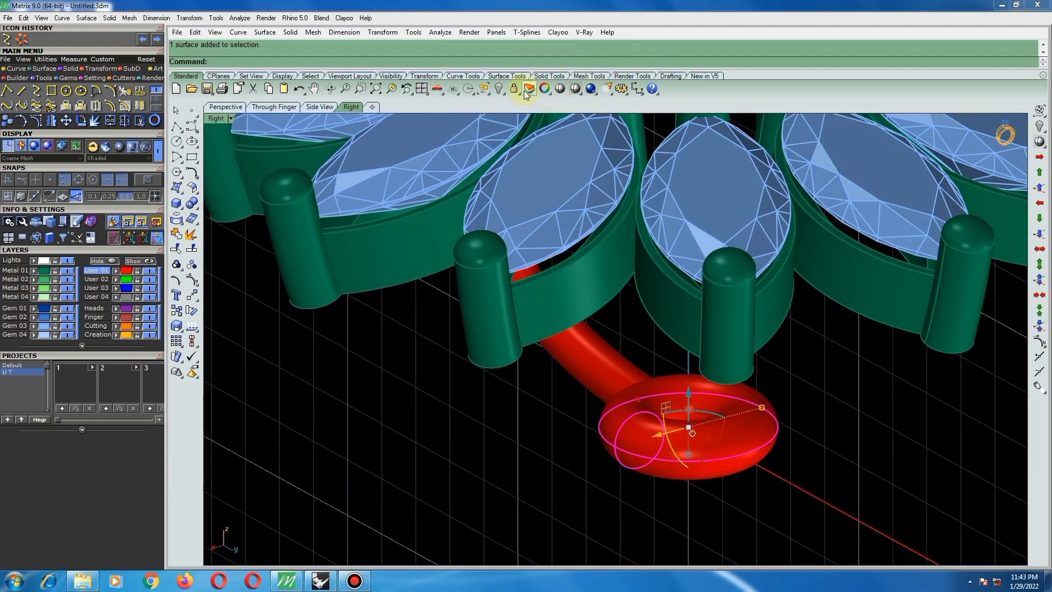
{"action": "left_click", "coordinate": [498, 88]}
{"action": "key", "text": "ctrl+z"}
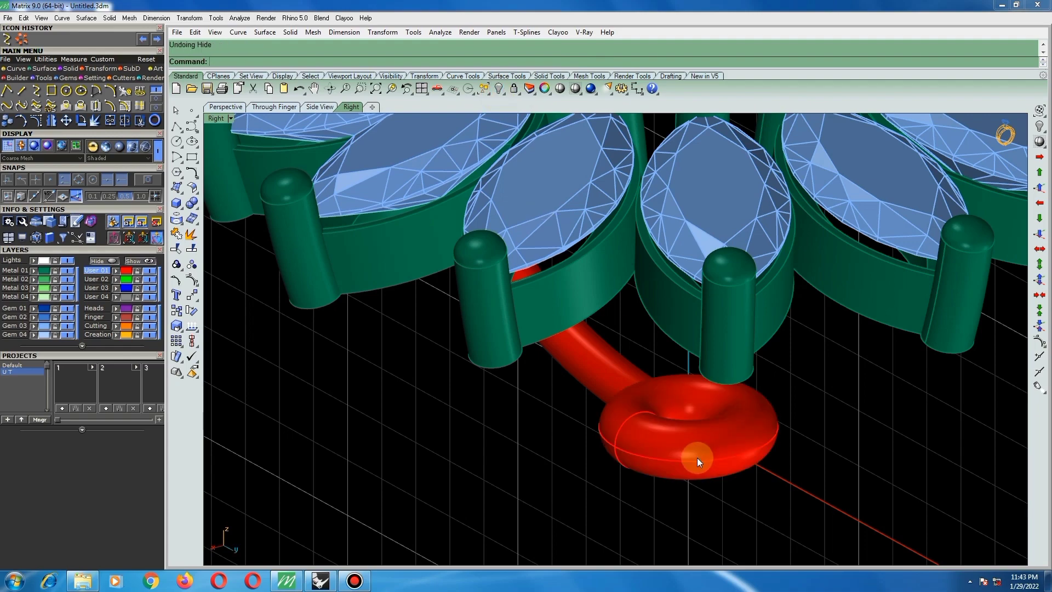
- Lock the curved strut pipe in place
{"action": "right_click_drag", "start_coordinate": [732, 467], "coordinate": [792, 441], "text": "ctrl+shift"}
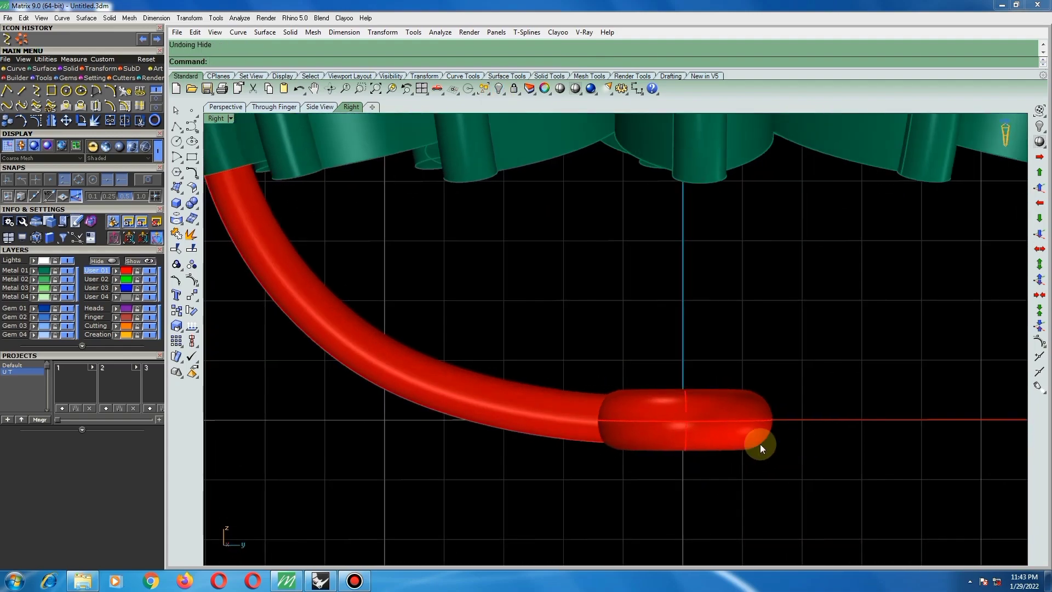
{"action": "scroll", "coordinate": [750, 444], "scroll_direction": "down", "scroll_amount": 6}
{"action": "scroll", "coordinate": [521, 392], "scroll_direction": "down", "scroll_amount": 4}
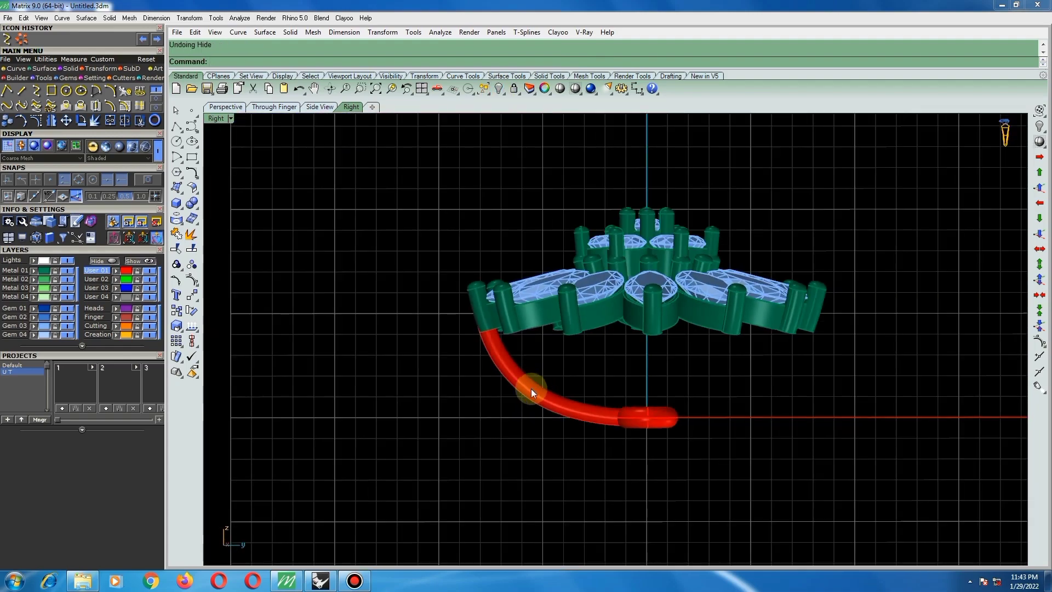
{"action": "left_click", "coordinate": [525, 389]}
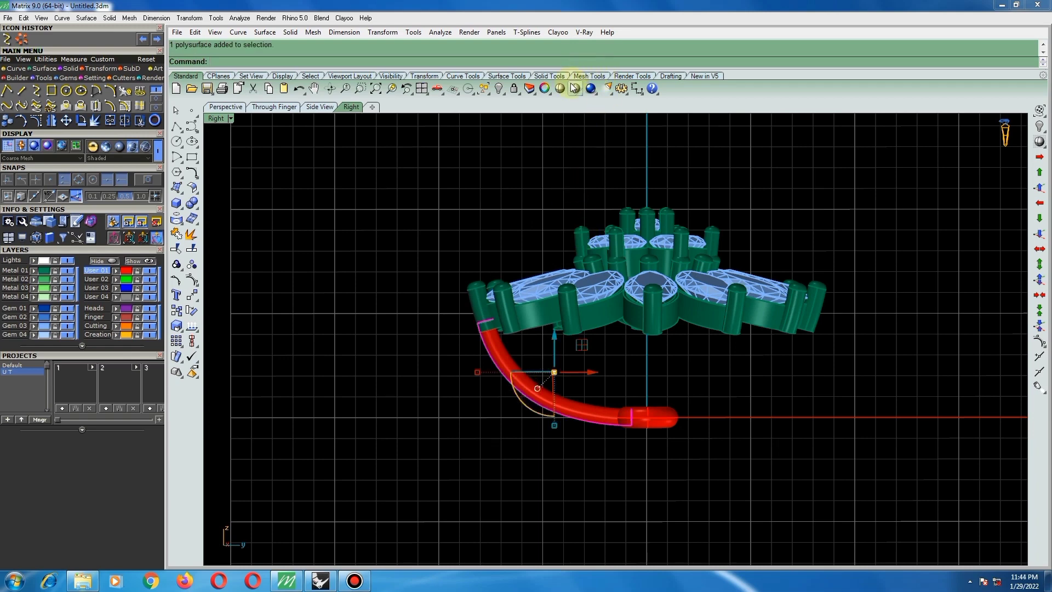
{"action": "left_click", "coordinate": [514, 88]}
{"action": "scroll", "coordinate": [540, 443], "scroll_direction": "up", "scroll_amount": 1}
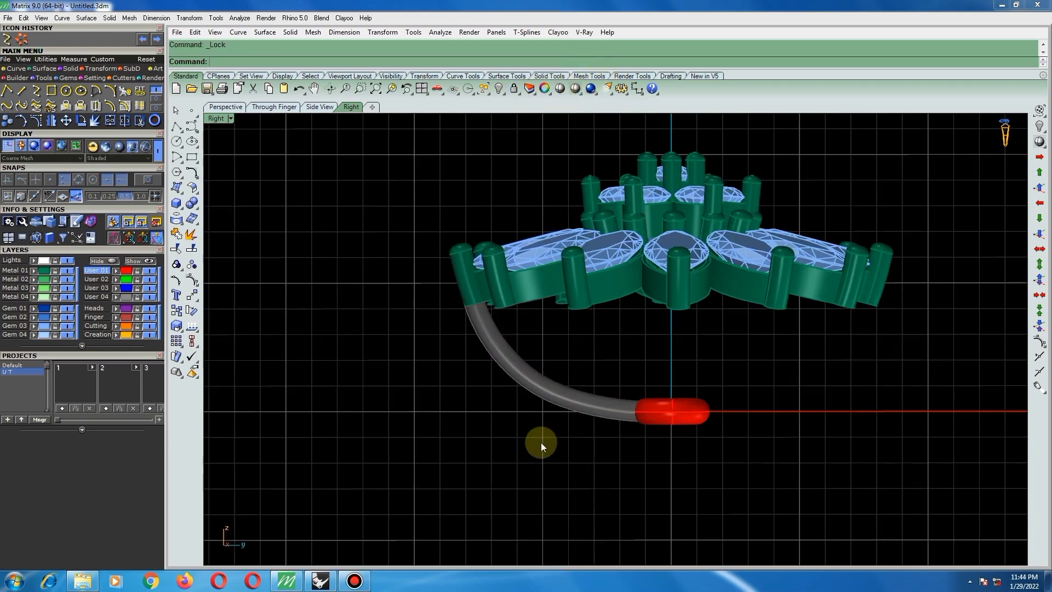
{"action": "left_click", "coordinate": [511, 395]}
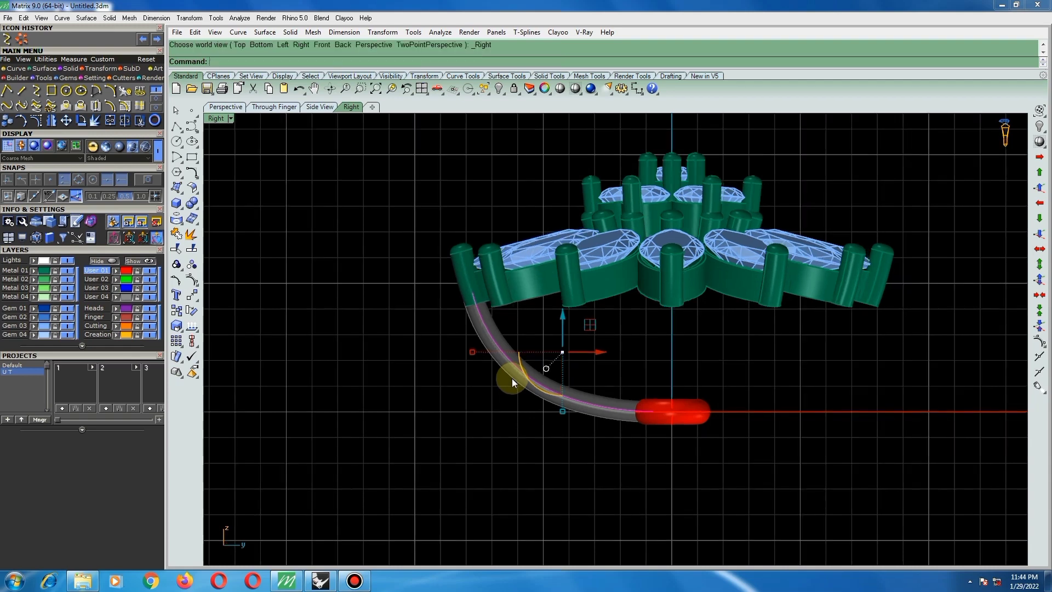
{"action": "scroll", "coordinate": [492, 343], "scroll_direction": "down", "scroll_amount": 2}
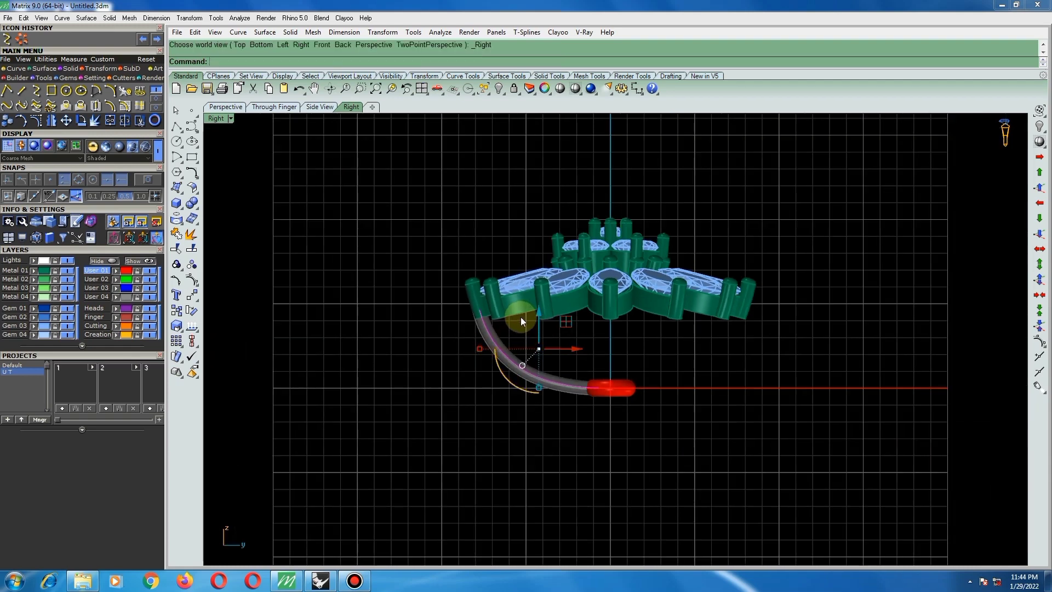
{"action": "scroll", "coordinate": [521, 317], "scroll_direction": "down", "scroll_amount": 3}
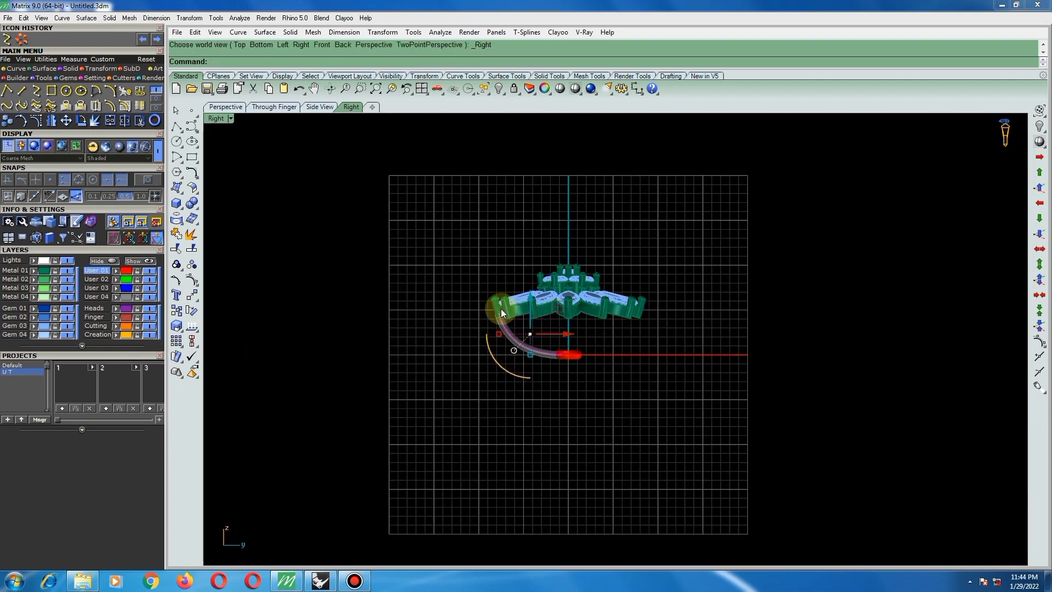
{"action": "scroll", "coordinate": [502, 313], "scroll_direction": "up", "scroll_amount": 2}
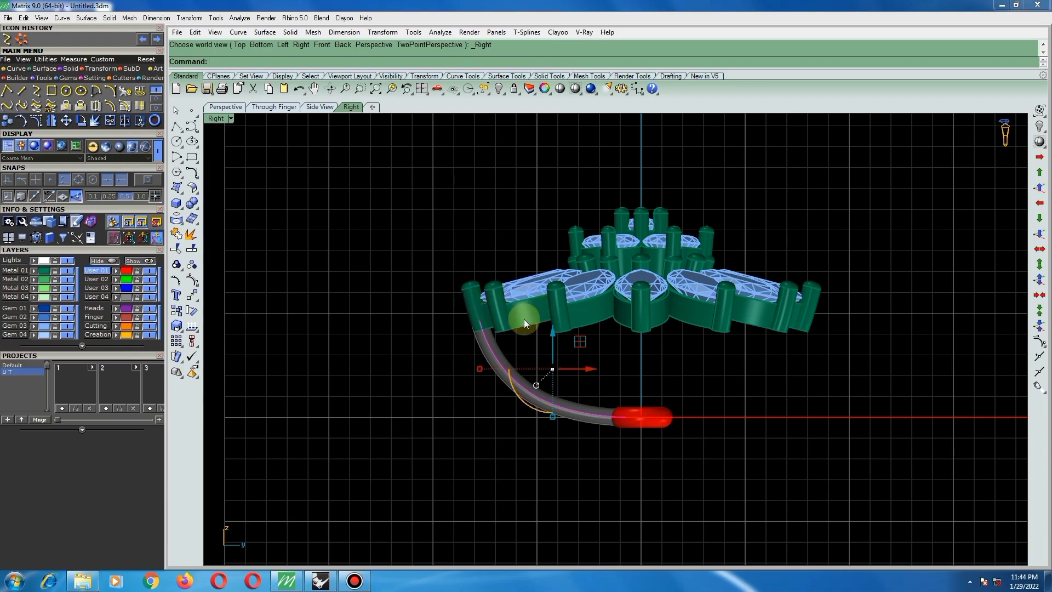
- Select the twelve marquise petals as one group in the top view and ungroup them
{"action": "right_click_drag", "start_coordinate": [524, 319], "coordinate": [716, 455]}
{"action": "key", "text": "ctrl+a"}
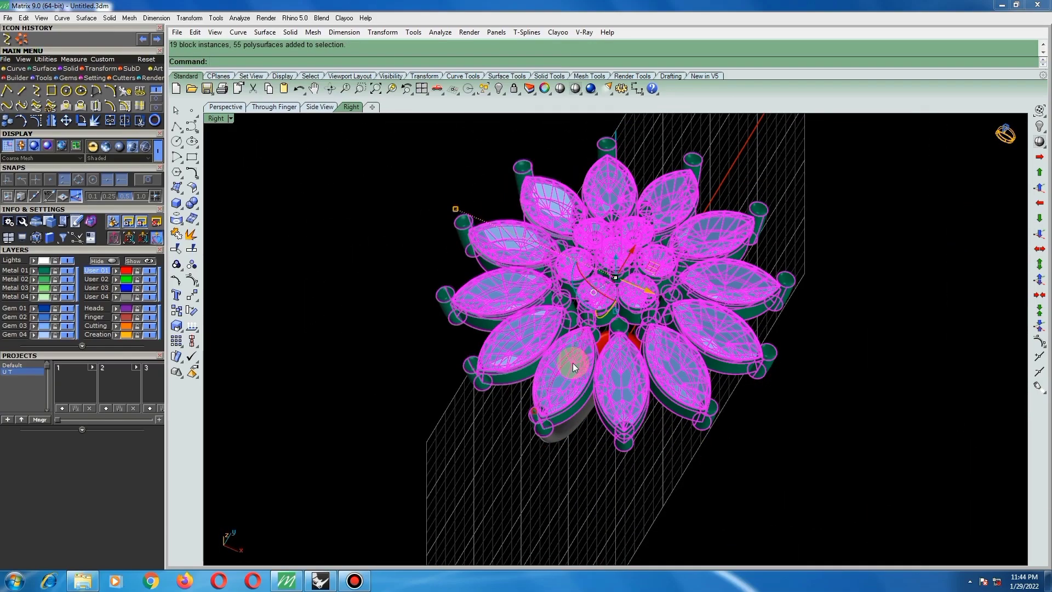
{"action": "key", "text": "ctrl+F1"}
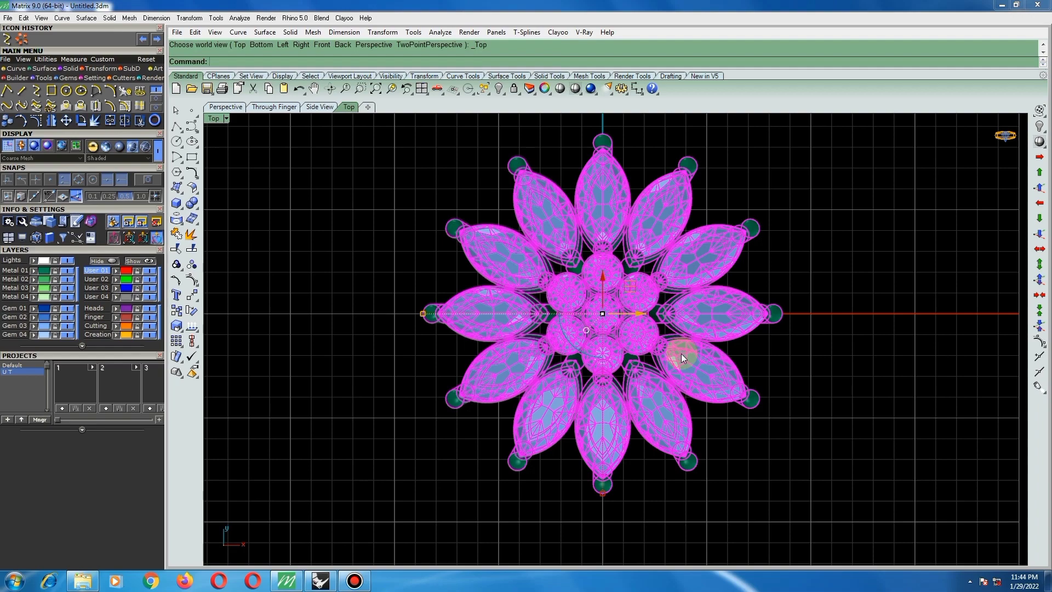
{"action": "left_click", "coordinate": [597, 436]}
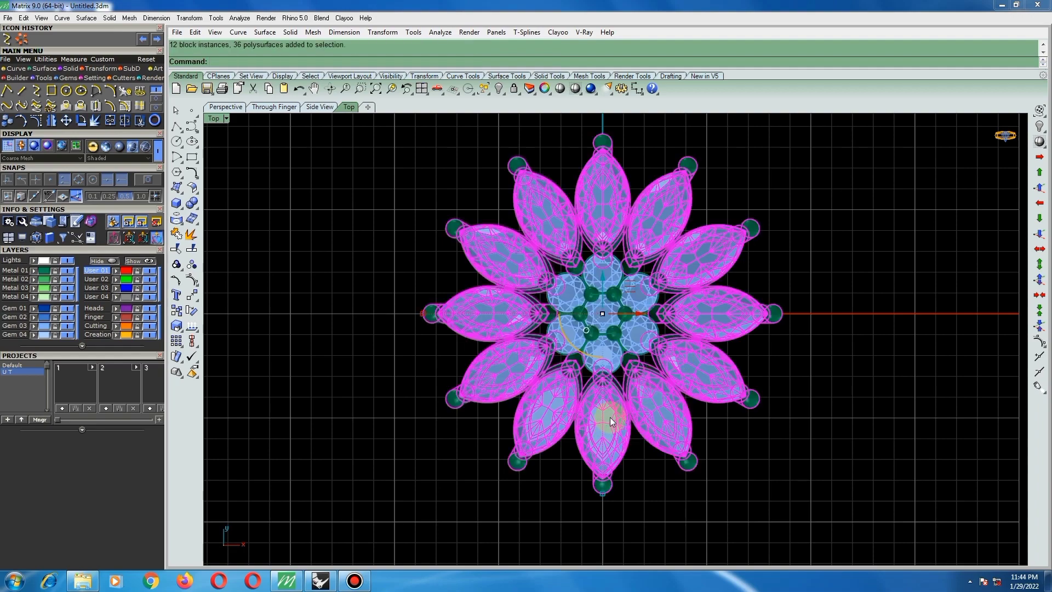
{"action": "left_click", "coordinate": [609, 416]}
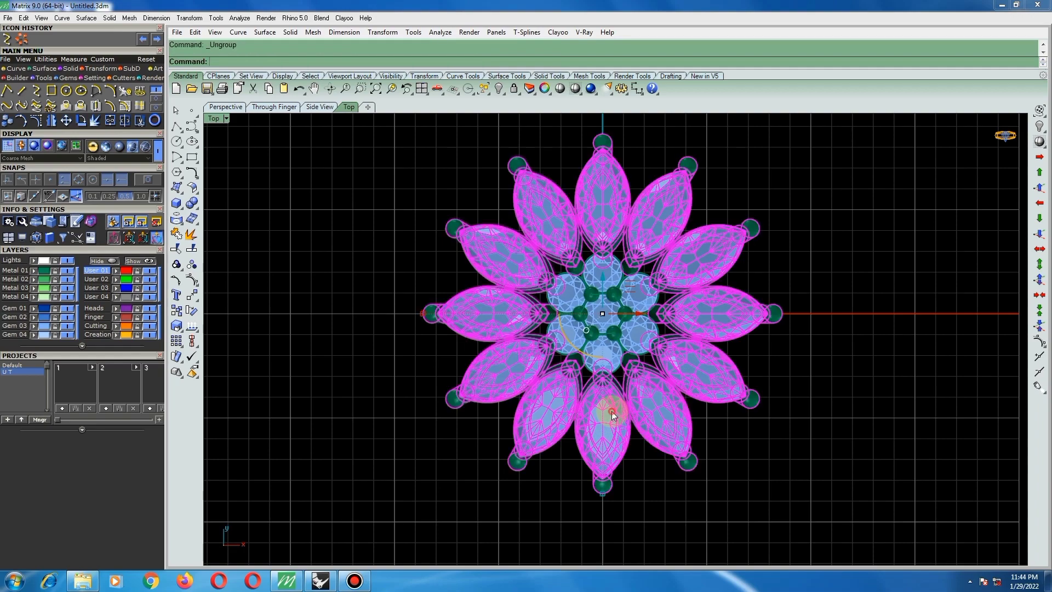
- Try moving the front petal outward from the flower centre in the top view, and undo the move
{"action": "left_click", "coordinate": [611, 411]}
{"action": "left_click_drag", "start_coordinate": [623, 404], "coordinate": [633, 436]}
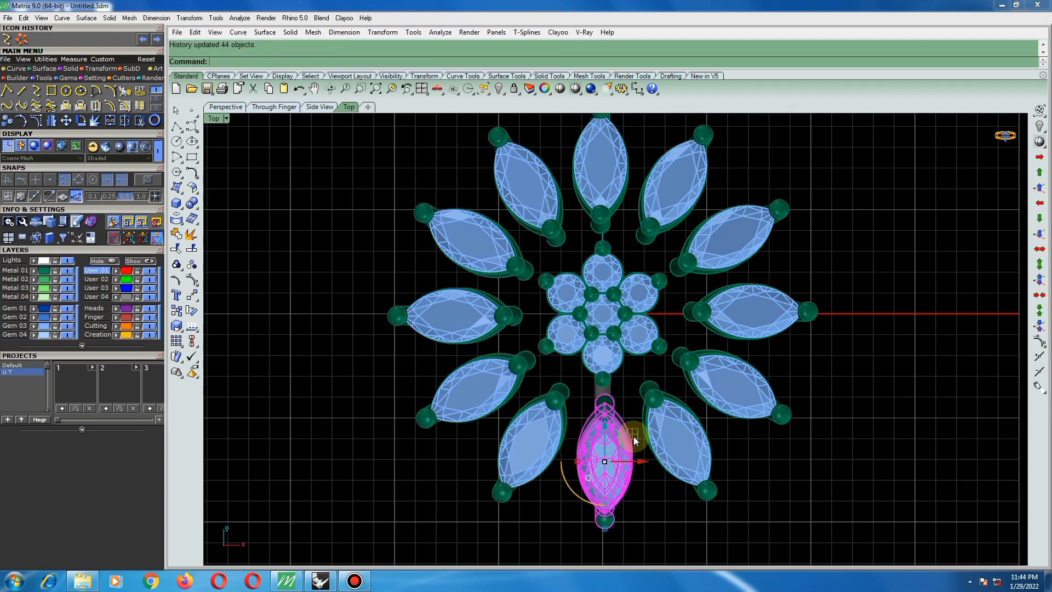
{"action": "key", "text": "ctrl+z"}
{"action": "left_click", "coordinate": [697, 505]}
- Rotate the front petal about its inner end in the right view so its outer end tilts slightly further down
{"action": "left_click", "coordinate": [613, 432]}
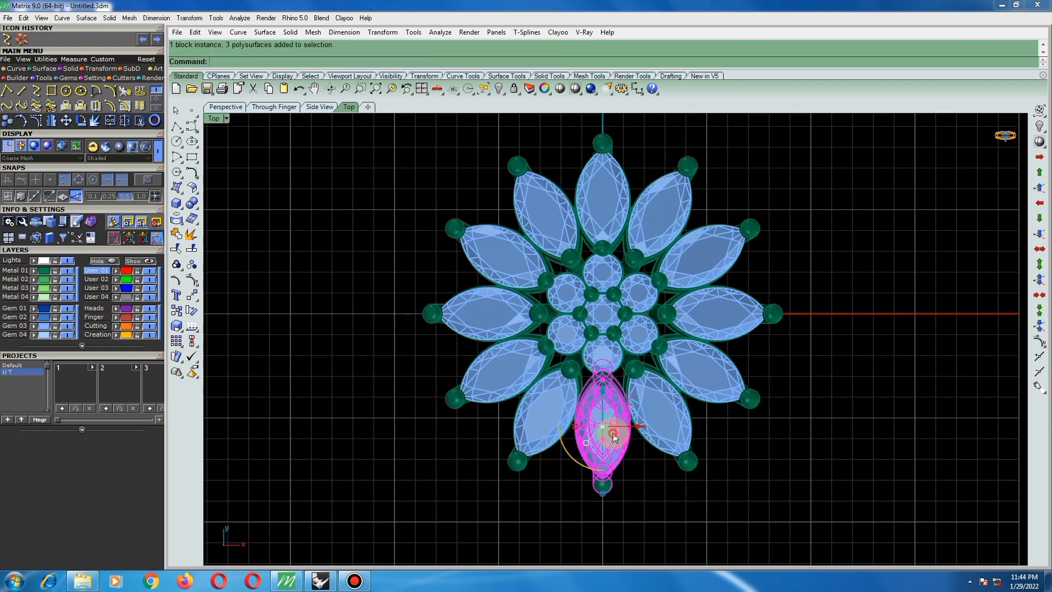
{"action": "key", "text": "ctrl+F3"}
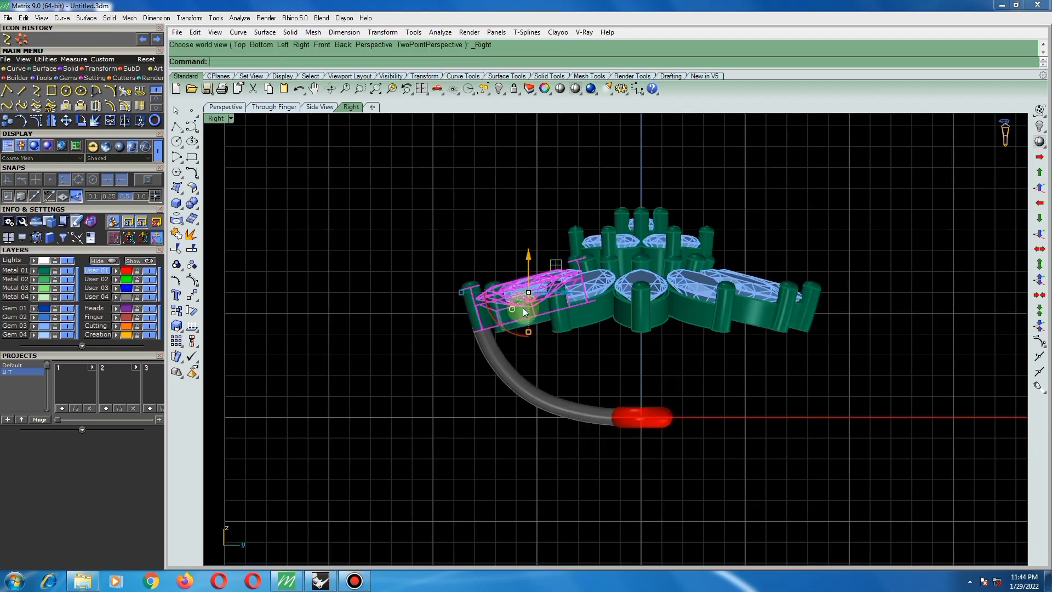
{"action": "scroll", "coordinate": [566, 288], "scroll_direction": "up", "scroll_amount": 2}
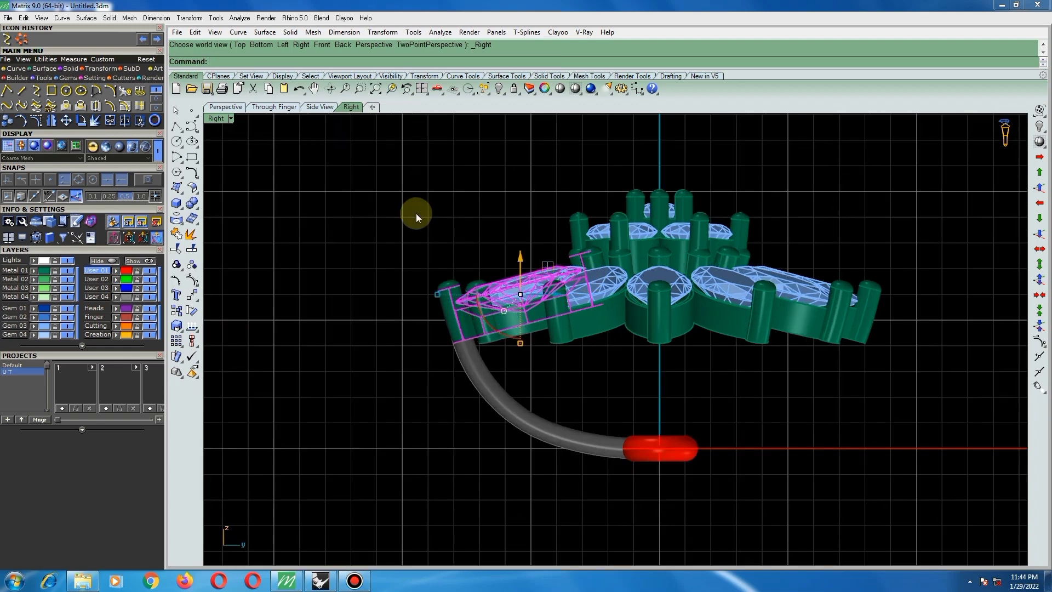
{"action": "left_click", "coordinate": [190, 311]}
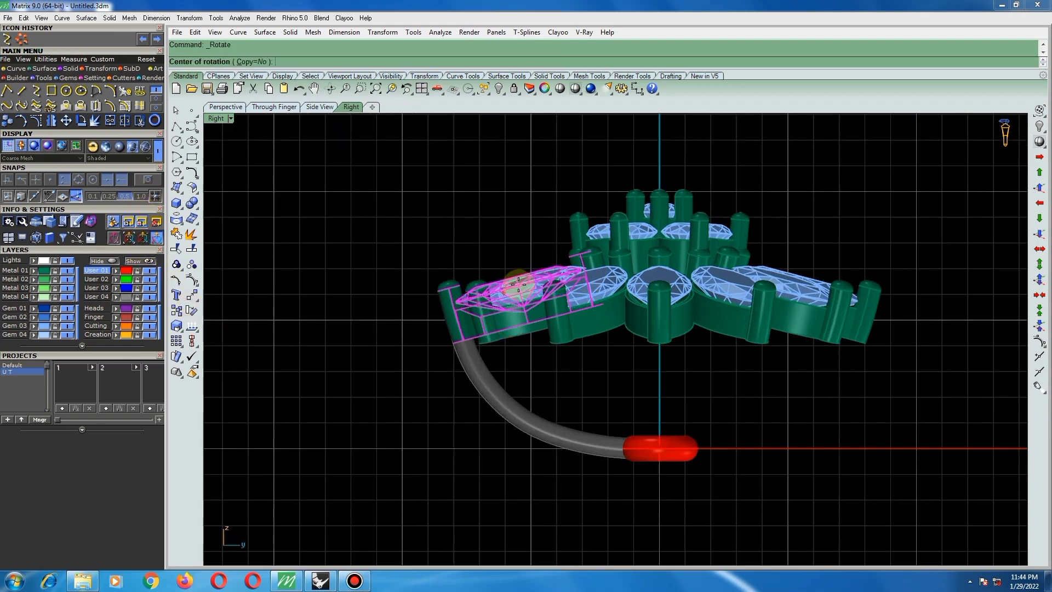
{"action": "left_click", "coordinate": [582, 272]}
{"action": "left_click", "coordinate": [439, 326]}
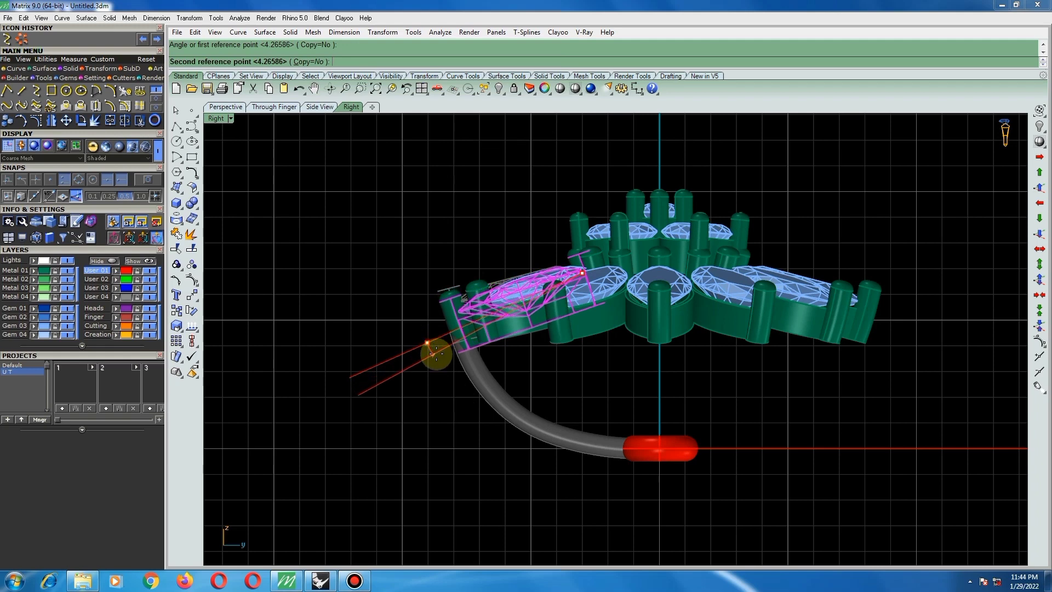
{"action": "left_click", "coordinate": [439, 354]}
{"action": "scroll", "coordinate": [440, 349], "scroll_direction": "down", "scroll_amount": 2}
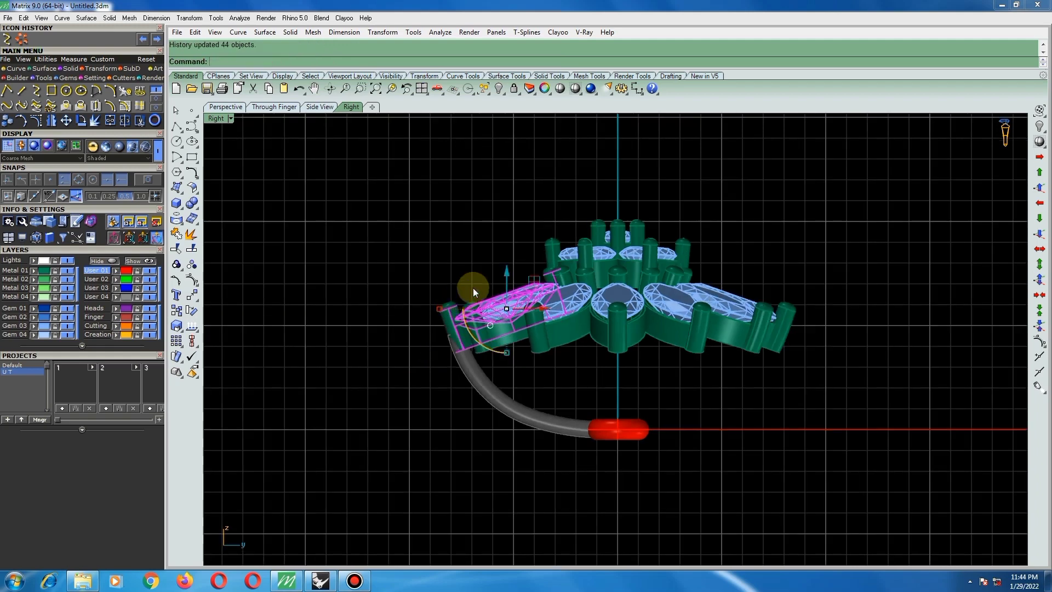
{"action": "left_click", "coordinate": [489, 241]}
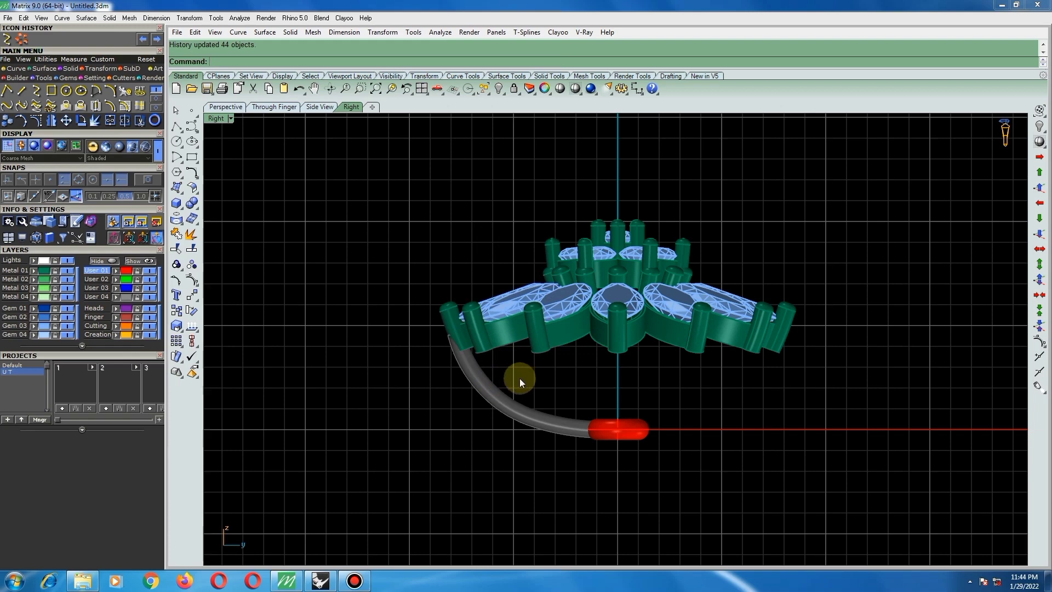
- Raise the tilted source petal and the round-gem centre cluster together in two small vertical moves
{"action": "left_click", "coordinate": [462, 326]}
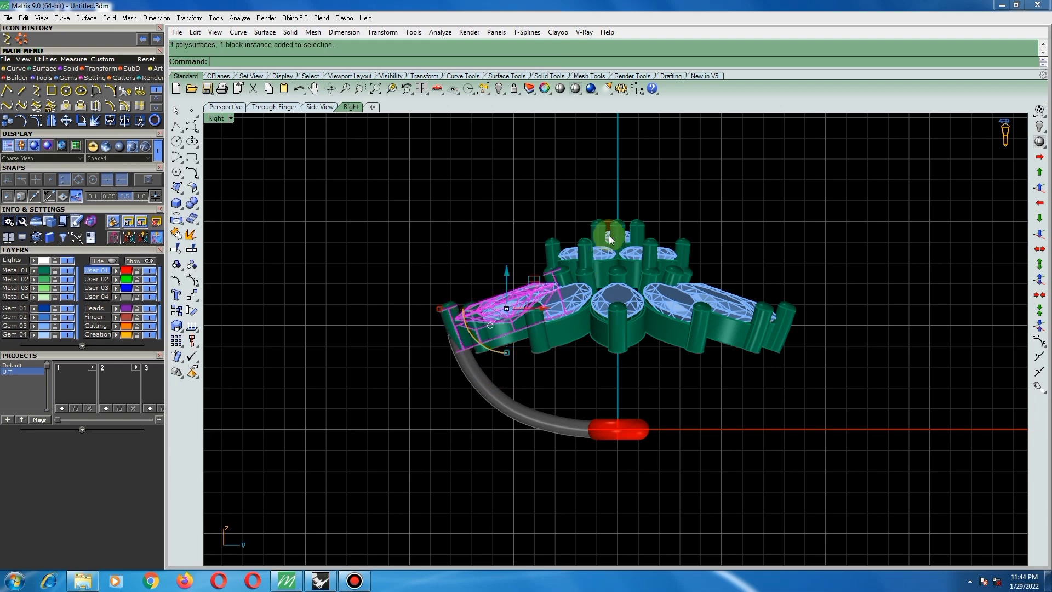
{"action": "left_click", "coordinate": [596, 241], "text": "shift"}
{"action": "left_click_drag", "start_coordinate": [567, 248], "coordinate": [566, 239]}
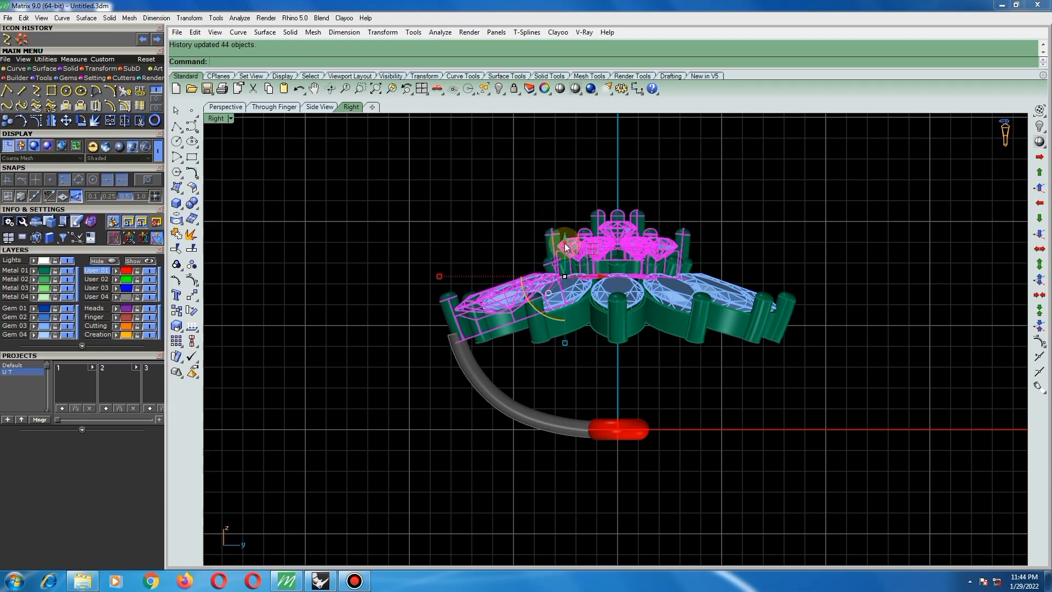
{"action": "left_click_drag", "start_coordinate": [564, 242], "coordinate": [564, 238]}
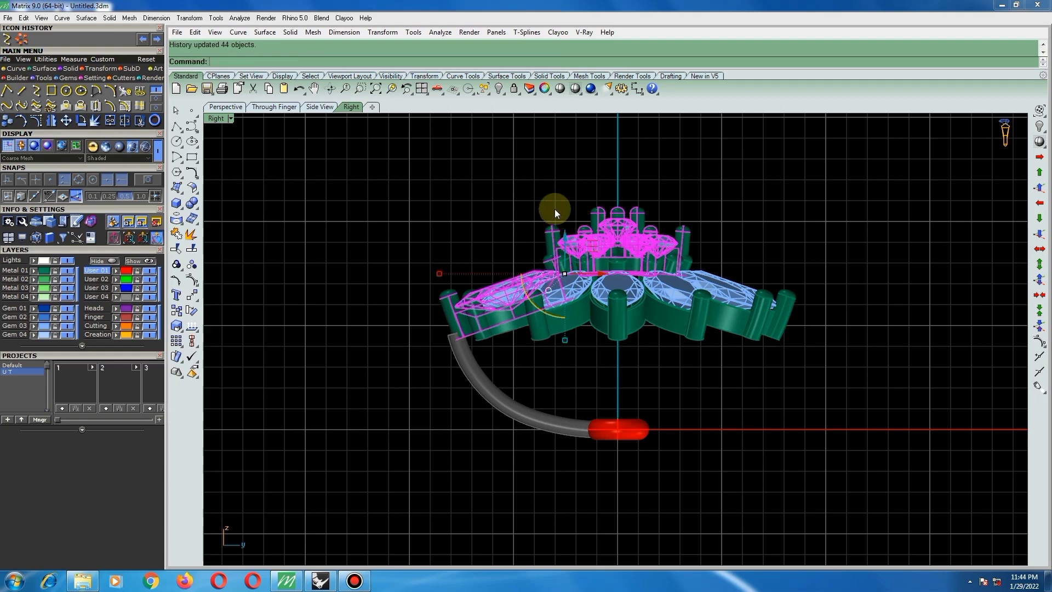
{"action": "left_click", "coordinate": [555, 213]}
- Show the right view in Ghosted display and turn on the control points of the grey strut's centre curve
{"action": "scroll", "coordinate": [638, 327], "scroll_direction": "down", "scroll_amount": 3}
{"action": "scroll", "coordinate": [537, 334], "scroll_direction": "up", "scroll_amount": 2}
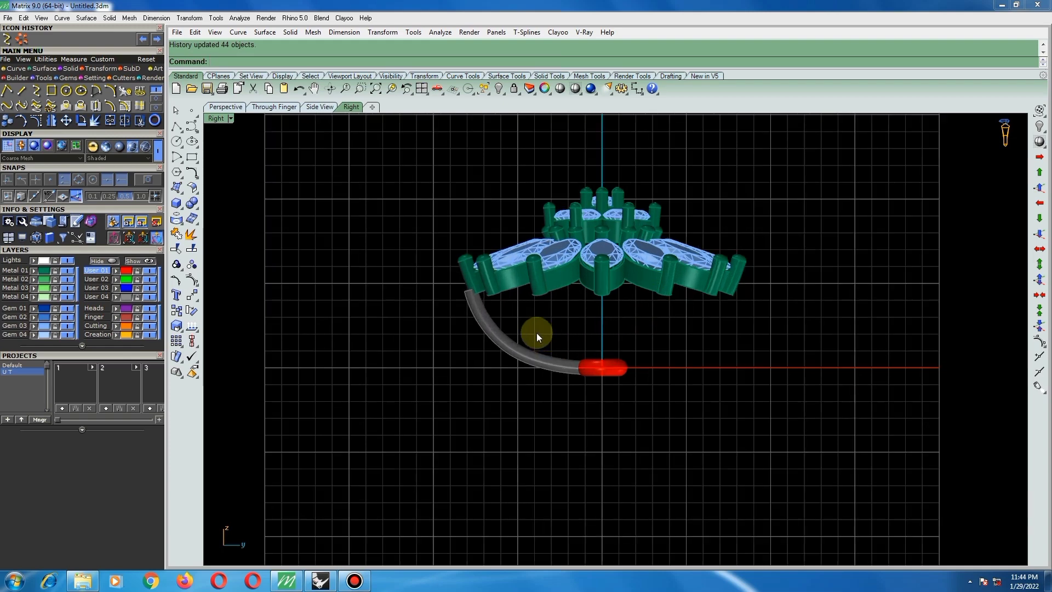
{"action": "left_click_drag", "start_coordinate": [537, 333], "coordinate": [469, 376]}
{"action": "scroll", "coordinate": [500, 296], "scroll_direction": "up", "scroll_amount": 2}
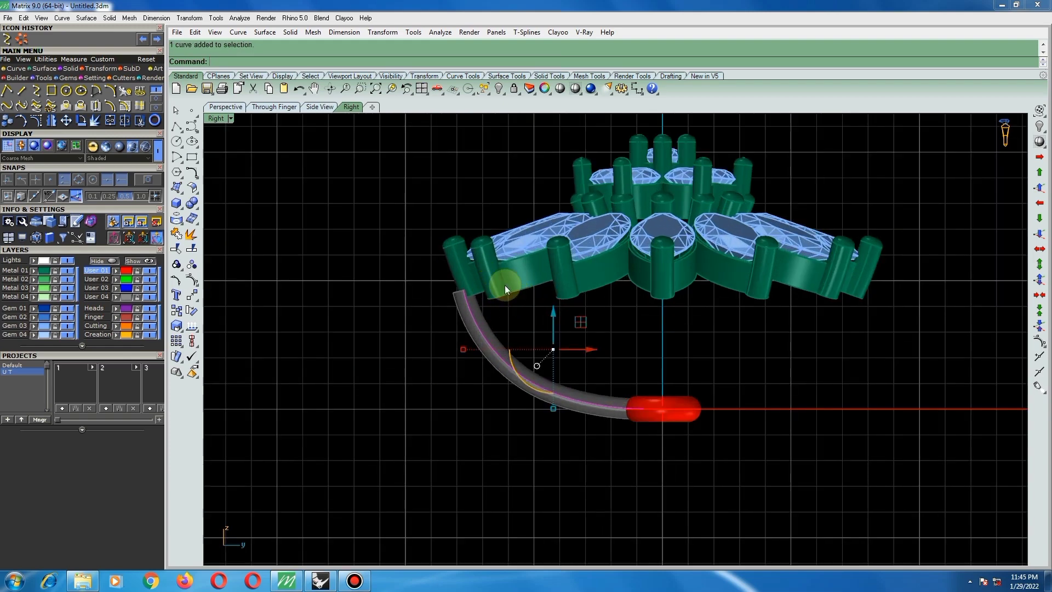
{"action": "left_click", "coordinate": [234, 122]}
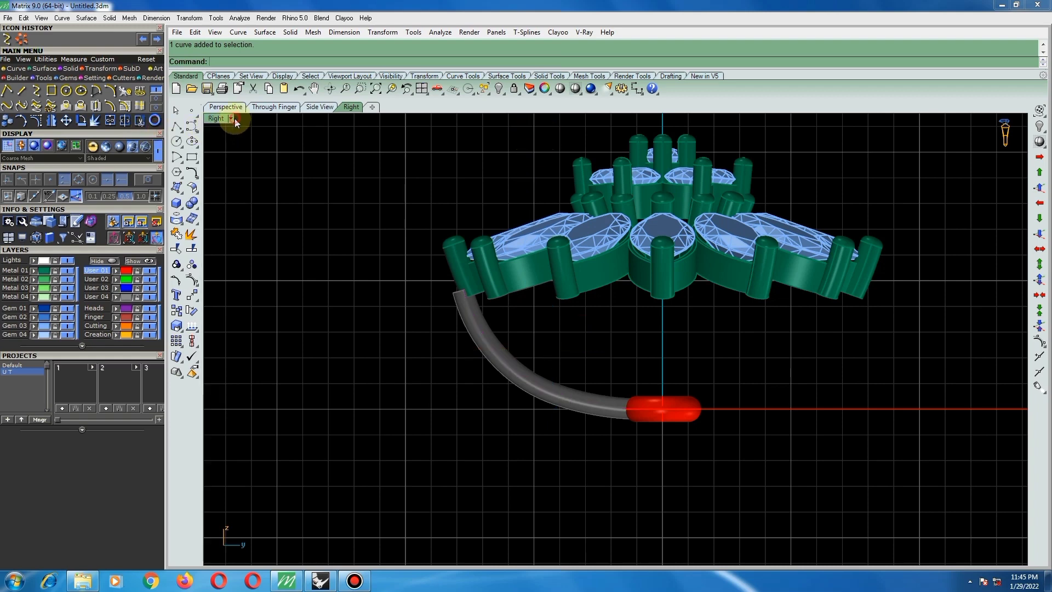
{"action": "left_click", "coordinate": [235, 119]}
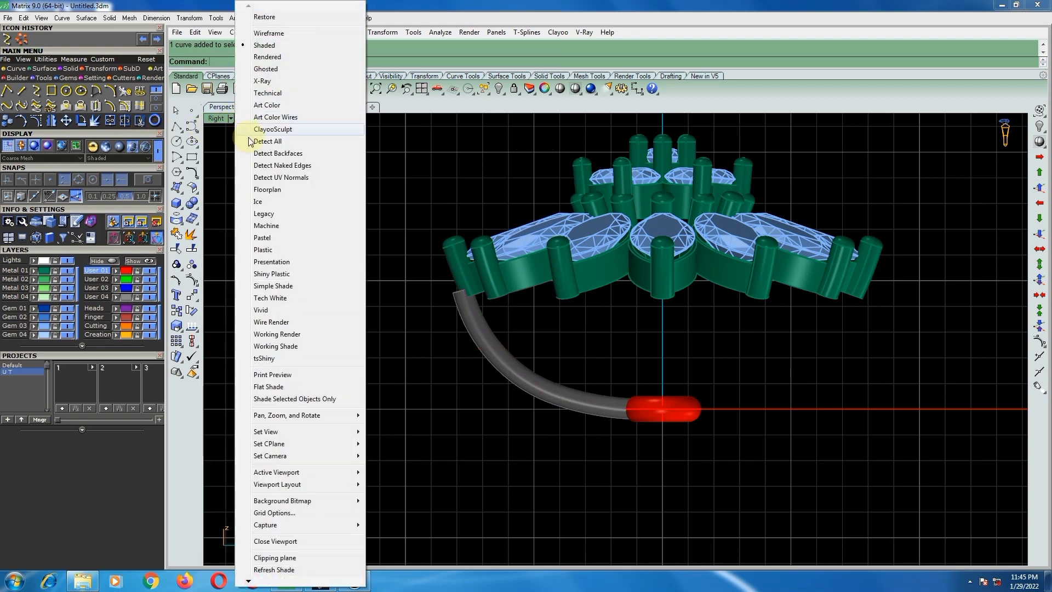
{"action": "left_click", "coordinate": [266, 69]}
{"action": "left_click", "coordinate": [487, 353]}
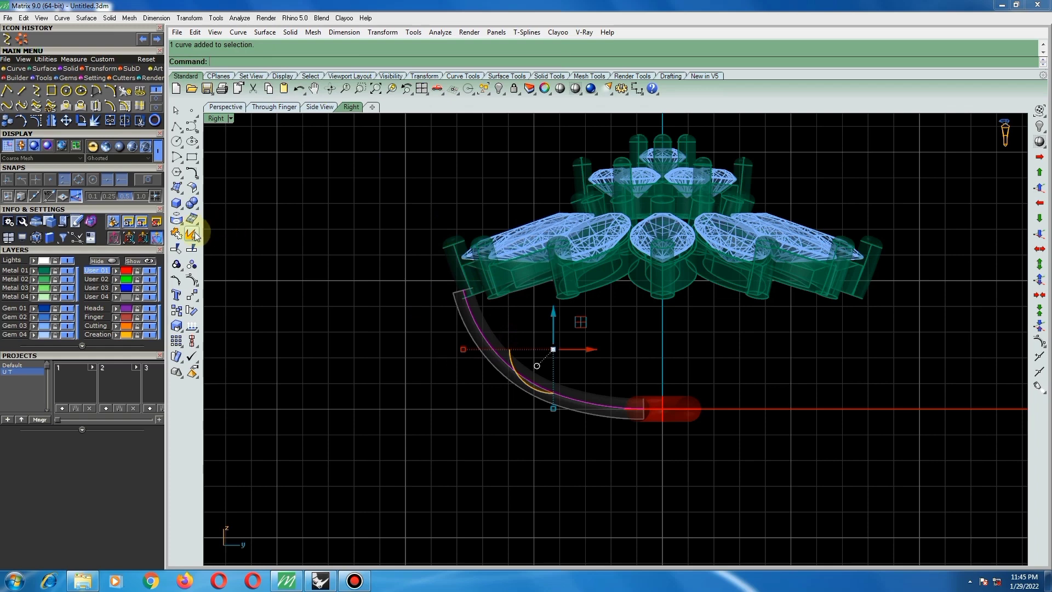
{"action": "left_click", "coordinate": [192, 280]}
- Move the upper three control points of the strut's centre curve slightly inward toward the flower's axis
{"action": "scroll", "coordinate": [545, 330], "scroll_direction": "up", "scroll_amount": 4}
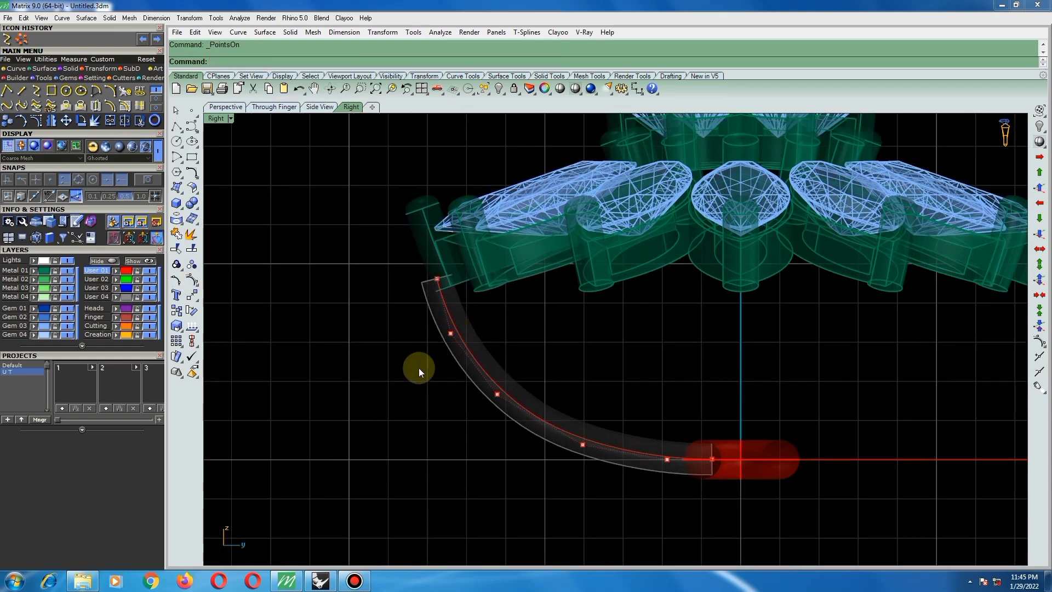
{"action": "left_click_drag", "start_coordinate": [373, 425], "coordinate": [543, 276]}
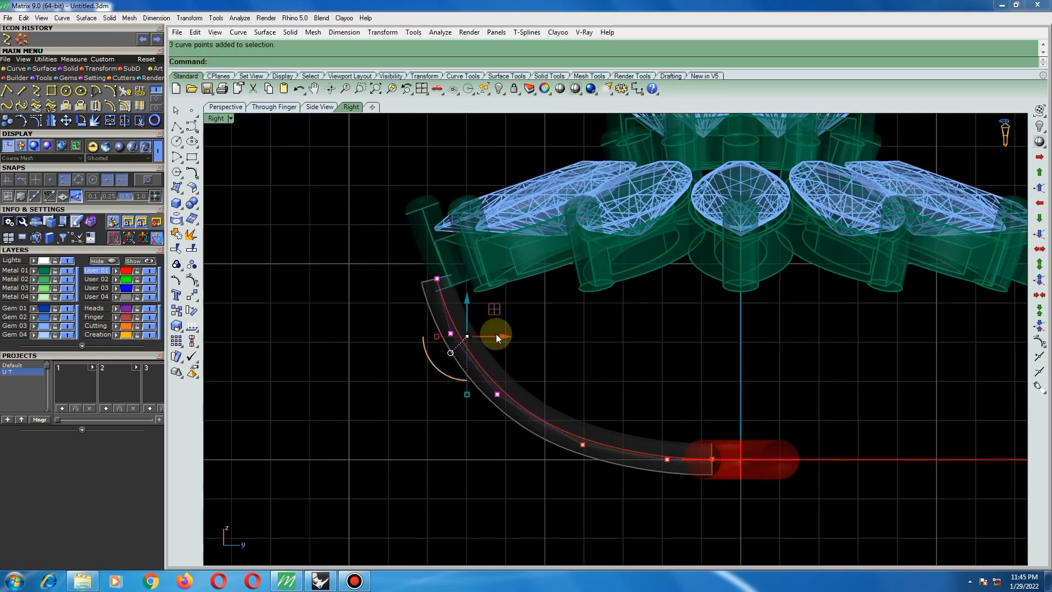
{"action": "left_click_drag", "start_coordinate": [495, 335], "coordinate": [514, 334]}
{"action": "key", "text": "Escape"}
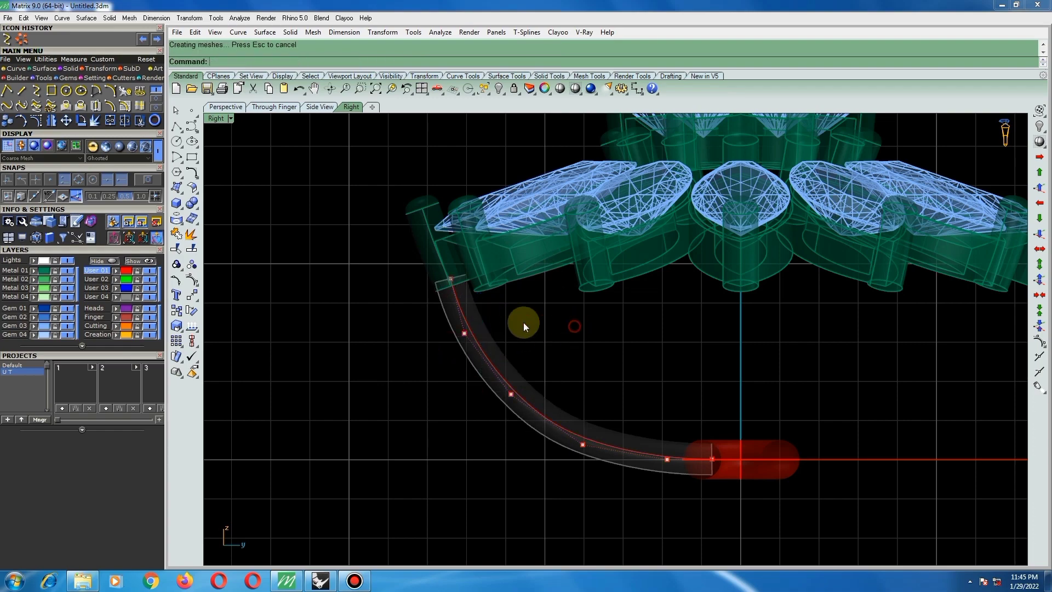
- Move the strut curve's top end point up and slightly outward so the strut runs into the outer petal prong
{"action": "scroll", "coordinate": [440, 271], "scroll_direction": "up", "scroll_amount": 4}
{"action": "scroll", "coordinate": [484, 332], "scroll_direction": "down", "scroll_amount": 5}
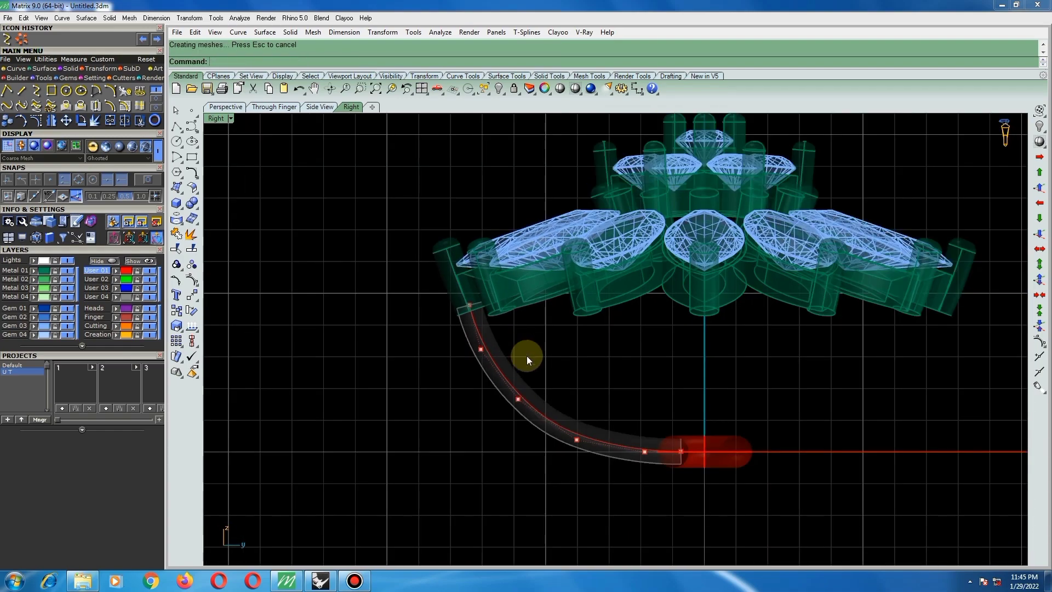
{"action": "scroll", "coordinate": [471, 304], "scroll_direction": "up", "scroll_amount": 4}
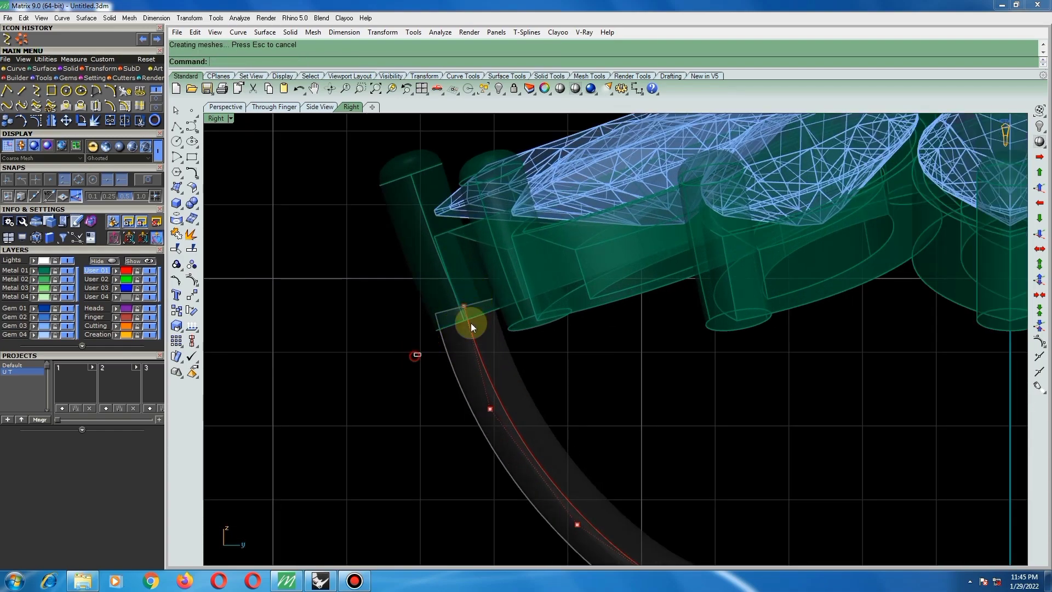
{"action": "left_click_drag", "start_coordinate": [415, 357], "coordinate": [465, 255]}
{"action": "scroll", "coordinate": [482, 296], "scroll_direction": "up", "scroll_amount": 4}
{"action": "scroll", "coordinate": [465, 259], "scroll_direction": "down", "scroll_amount": 5}
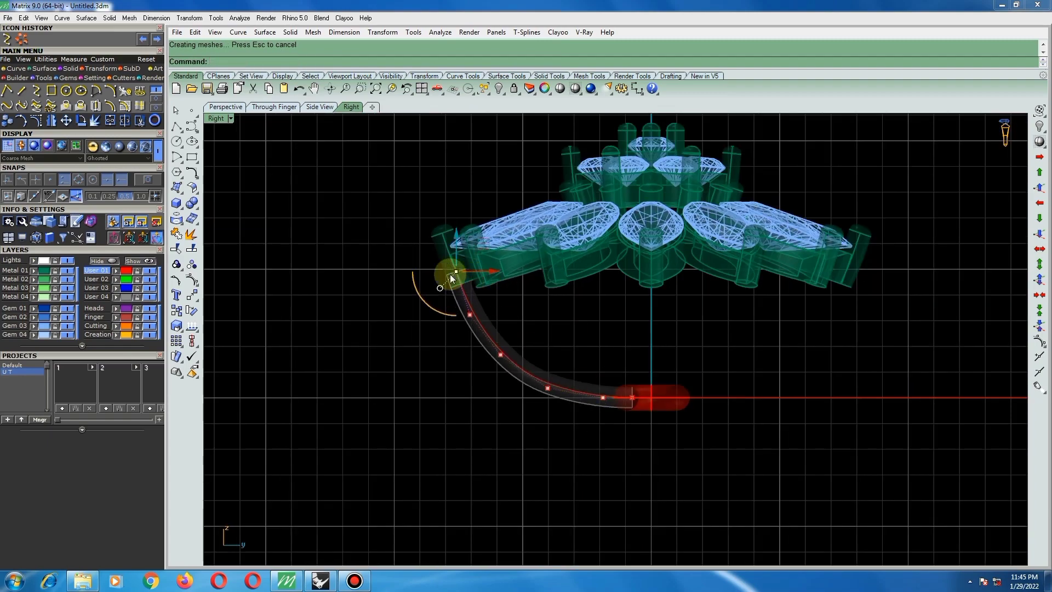
{"action": "scroll", "coordinate": [451, 275], "scroll_direction": "up", "scroll_amount": 5}
{"action": "left_click_drag", "start_coordinate": [491, 251], "coordinate": [485, 234]}
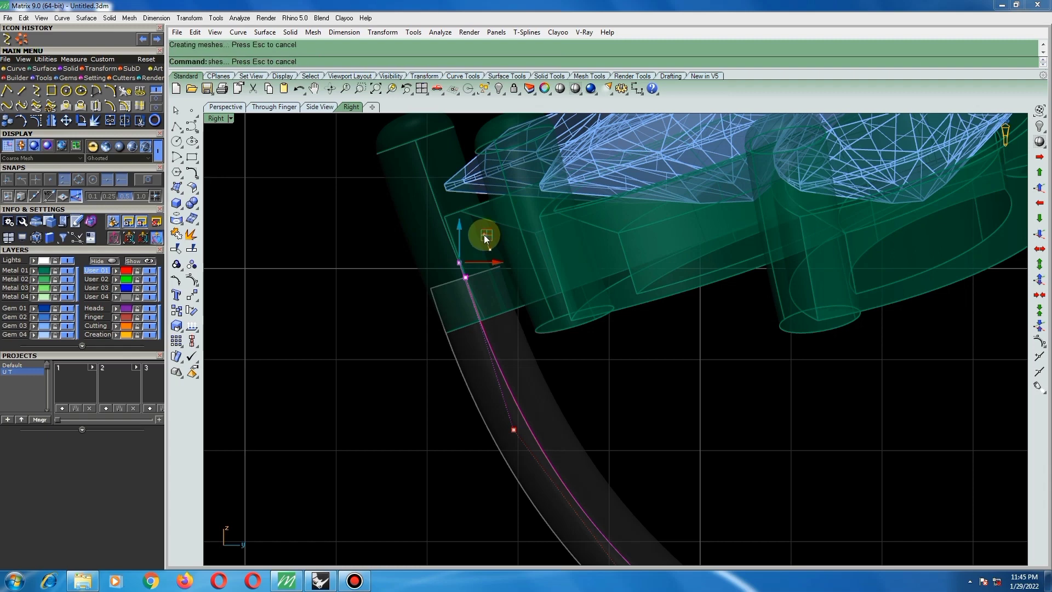
{"action": "scroll", "coordinate": [435, 274], "scroll_direction": "up", "scroll_amount": 4}
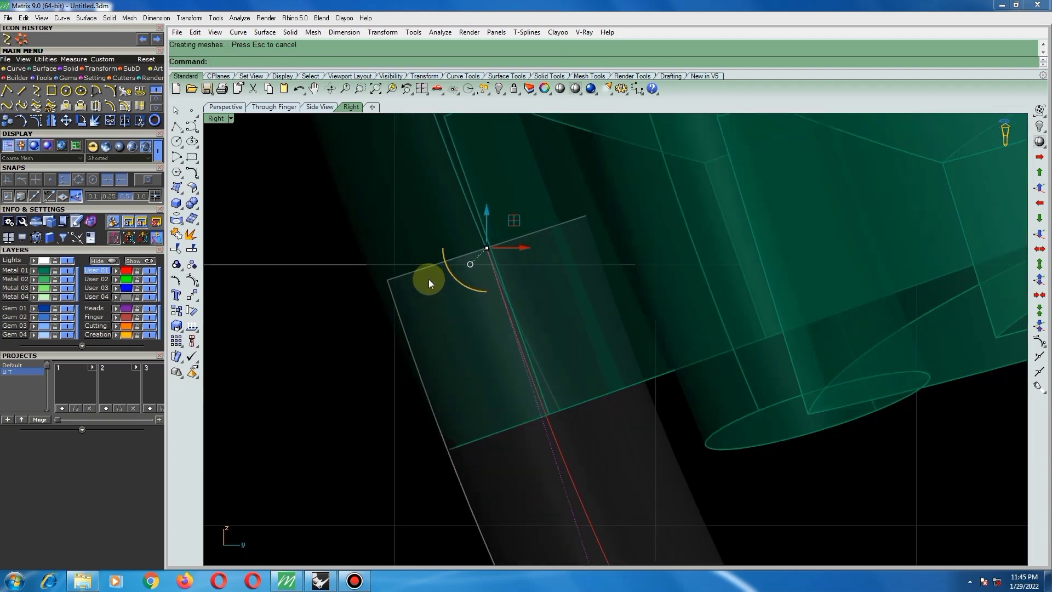
{"action": "scroll", "coordinate": [508, 245], "scroll_direction": "up", "scroll_amount": 2}
{"action": "left_click_drag", "start_coordinate": [503, 220], "coordinate": [504, 219]}
{"action": "scroll", "coordinate": [473, 246], "scroll_direction": "down", "scroll_amount": 12}
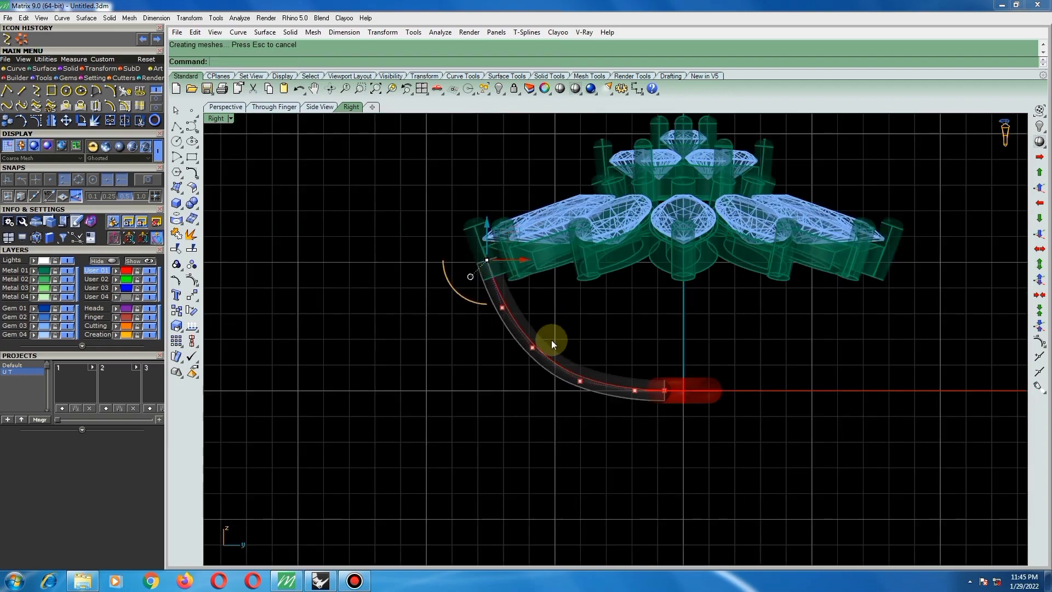
{"action": "scroll", "coordinate": [493, 317], "scroll_direction": "up", "scroll_amount": 1}
{"action": "scroll", "coordinate": [481, 321], "scroll_direction": "down", "scroll_amount": 2}
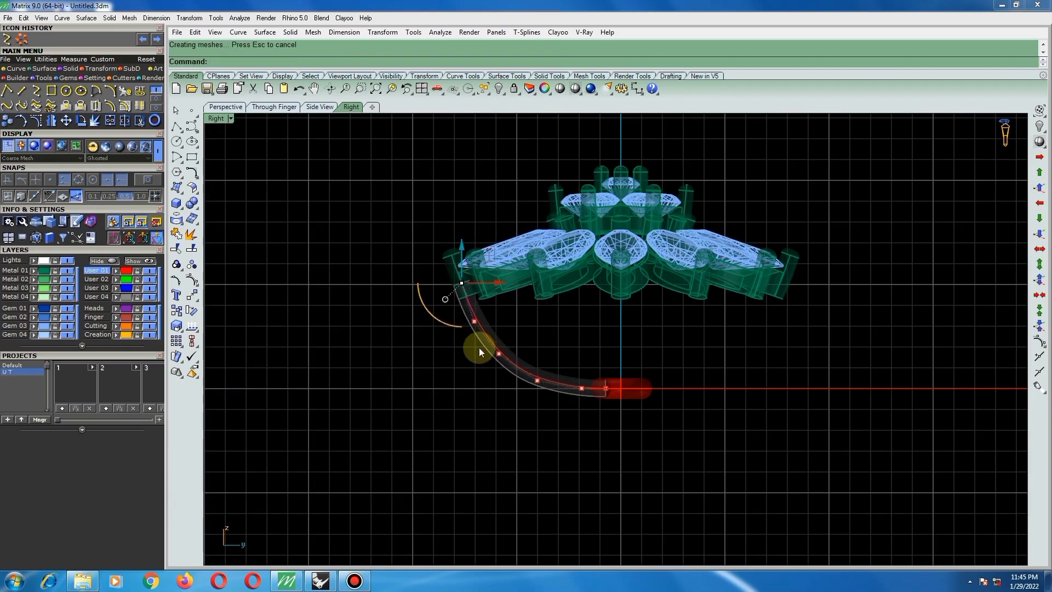
- Shift the strut curve's control point beside the base ring slightly outward and the neighbouring one slightly down and inward
{"action": "scroll", "coordinate": [478, 347], "scroll_direction": "up", "scroll_amount": 3}
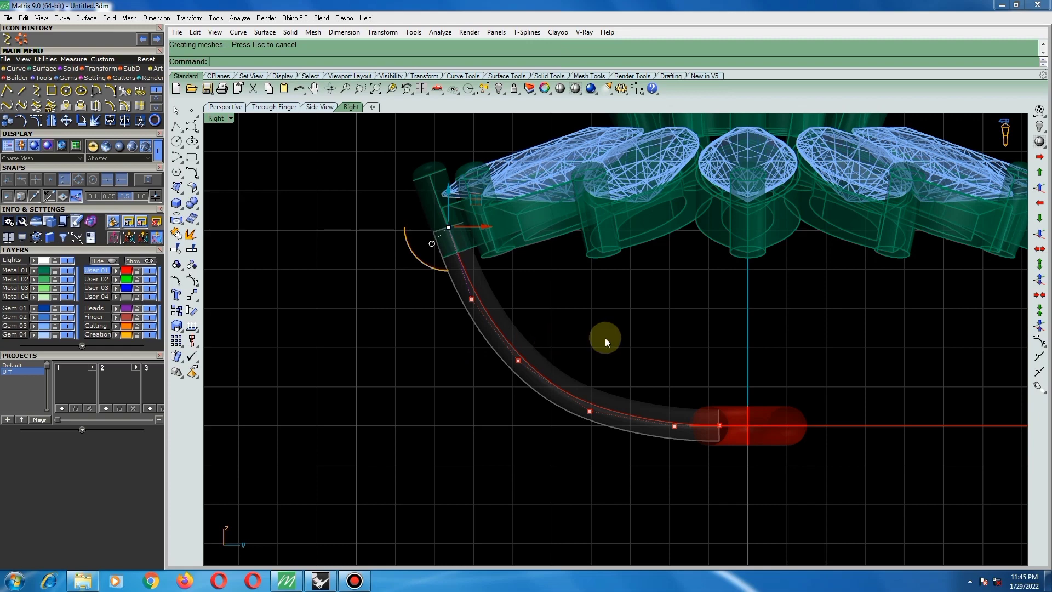
{"action": "left_click_drag", "start_coordinate": [634, 380], "coordinate": [676, 477]}
{"action": "scroll", "coordinate": [691, 424], "scroll_direction": "up", "scroll_amount": 3}
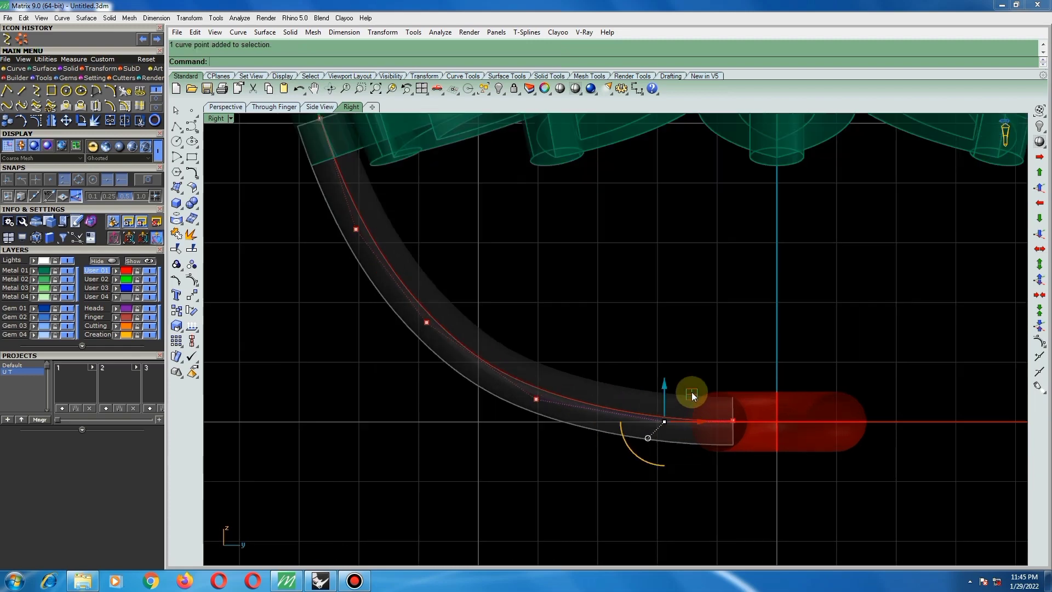
{"action": "left_click_drag", "start_coordinate": [684, 394], "coordinate": [681, 395]}
{"action": "scroll", "coordinate": [641, 383], "scroll_direction": "down", "scroll_amount": 2}
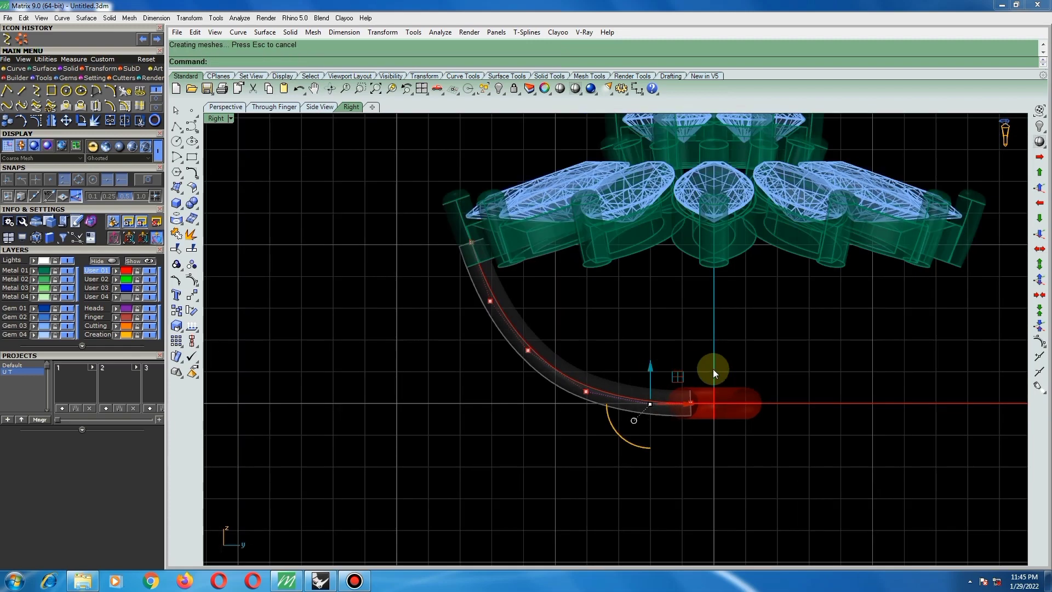
{"action": "left_click_drag", "start_coordinate": [566, 342], "coordinate": [590, 363]}
{"action": "scroll", "coordinate": [605, 397], "scroll_direction": "up", "scroll_amount": 2}
{"action": "left_click", "coordinate": [624, 341]}
{"action": "scroll", "coordinate": [609, 351], "scroll_direction": "down", "scroll_amount": 4}
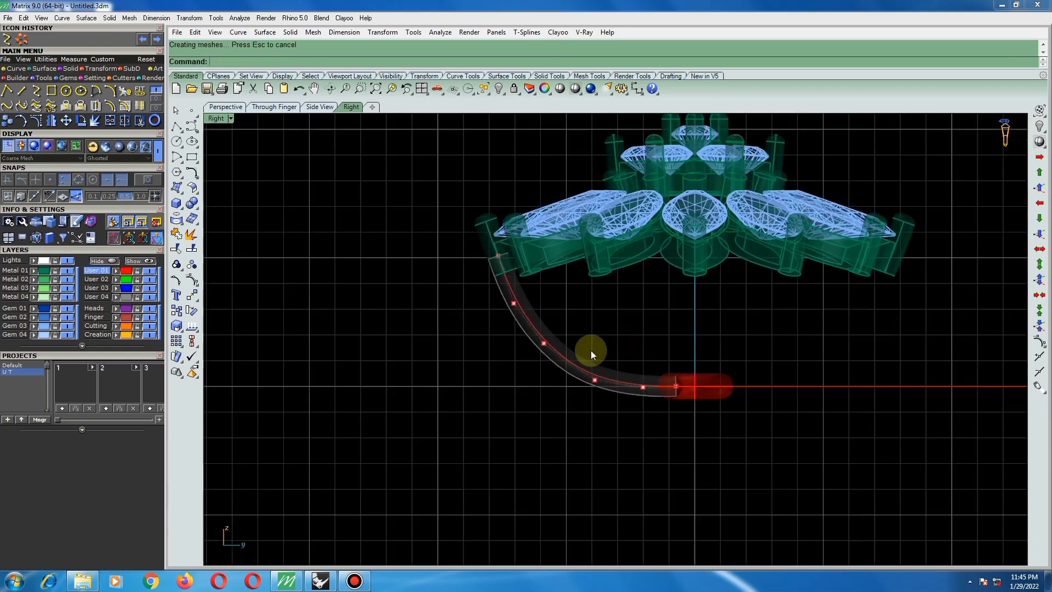
- Shift the third control point from the top of the strut curve slightly outward to round the bend
{"action": "scroll", "coordinate": [540, 329], "scroll_direction": "up", "scroll_amount": 2}
{"action": "left_click", "coordinate": [544, 347]}
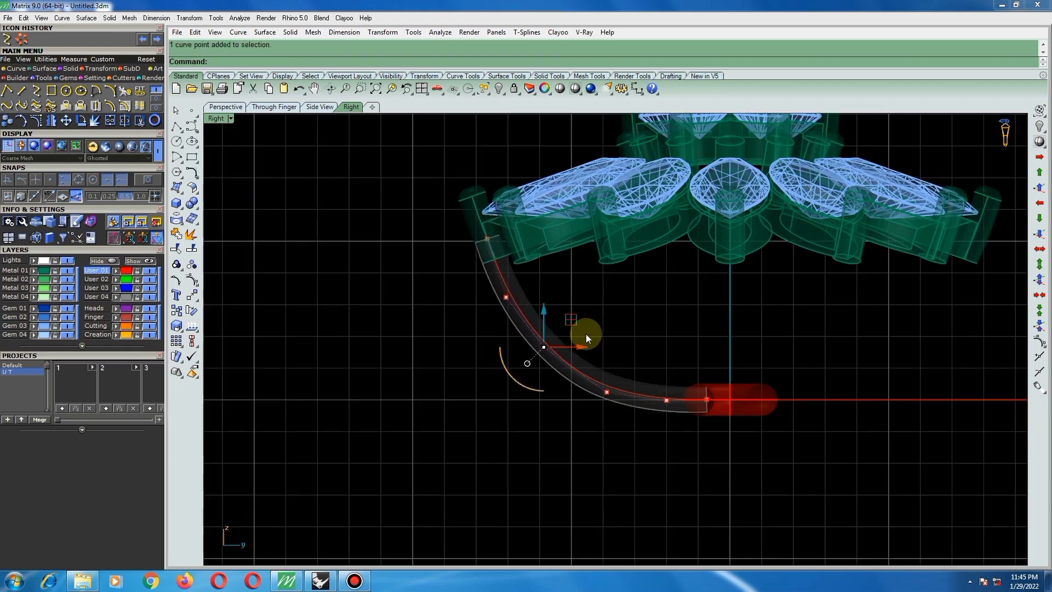
{"action": "left_click_drag", "start_coordinate": [581, 344], "coordinate": [573, 345]}
{"action": "left_click", "coordinate": [591, 328]}
{"action": "scroll", "coordinate": [585, 330], "scroll_direction": "down", "scroll_amount": 2}
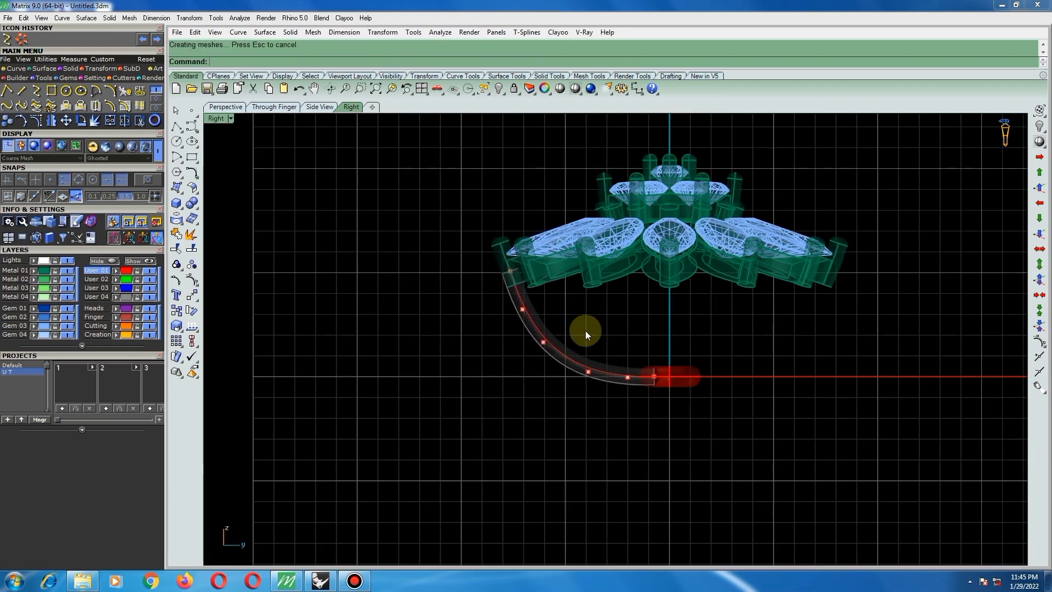
{"action": "scroll", "coordinate": [577, 354], "scroll_direction": "up", "scroll_amount": 2}
{"action": "scroll", "coordinate": [718, 396], "scroll_direction": "up", "scroll_amount": 1}
{"action": "scroll", "coordinate": [616, 369], "scroll_direction": "down", "scroll_amount": 3}
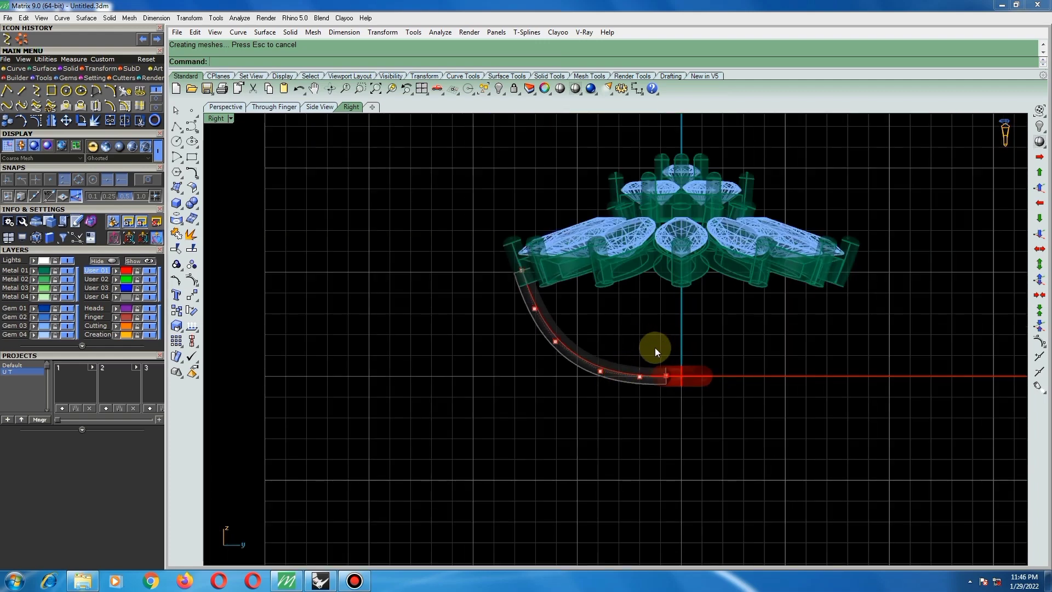
{"action": "scroll", "coordinate": [635, 345], "scroll_direction": "up", "scroll_amount": 2}
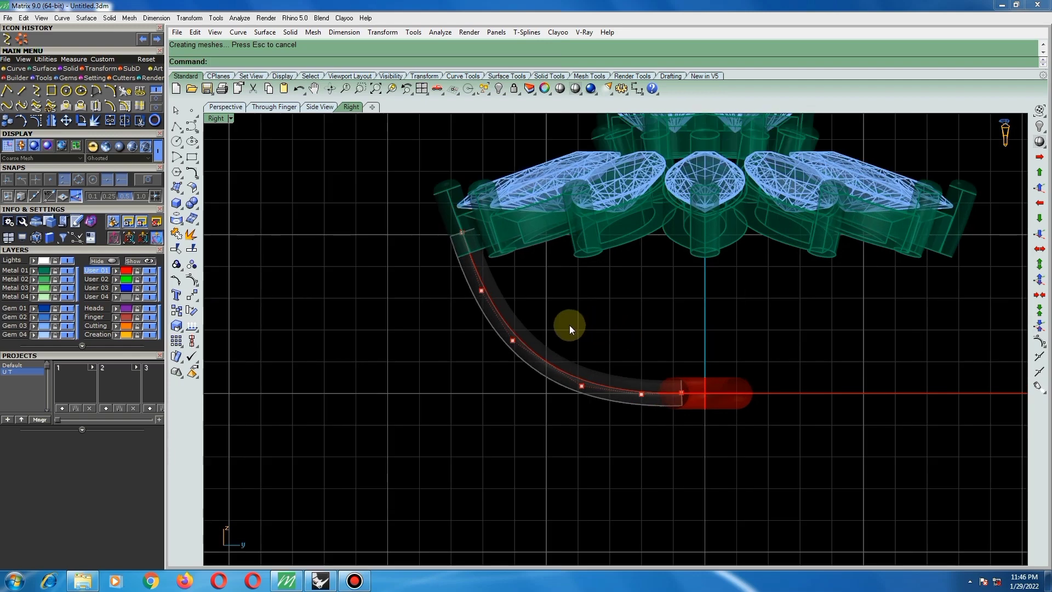
- Raise the base ring together with the strut curve's lower control points slightly, and turn off the control points
{"action": "left_click_drag", "start_coordinate": [514, 315], "coordinate": [790, 445]}
{"action": "scroll", "coordinate": [605, 354], "scroll_direction": "up", "scroll_amount": 1}
{"action": "left_click_drag", "start_coordinate": [641, 348], "coordinate": [642, 334]}
{"action": "key", "text": "Escape"}
{"action": "scroll", "coordinate": [642, 312], "scroll_direction": "down", "scroll_amount": 2}
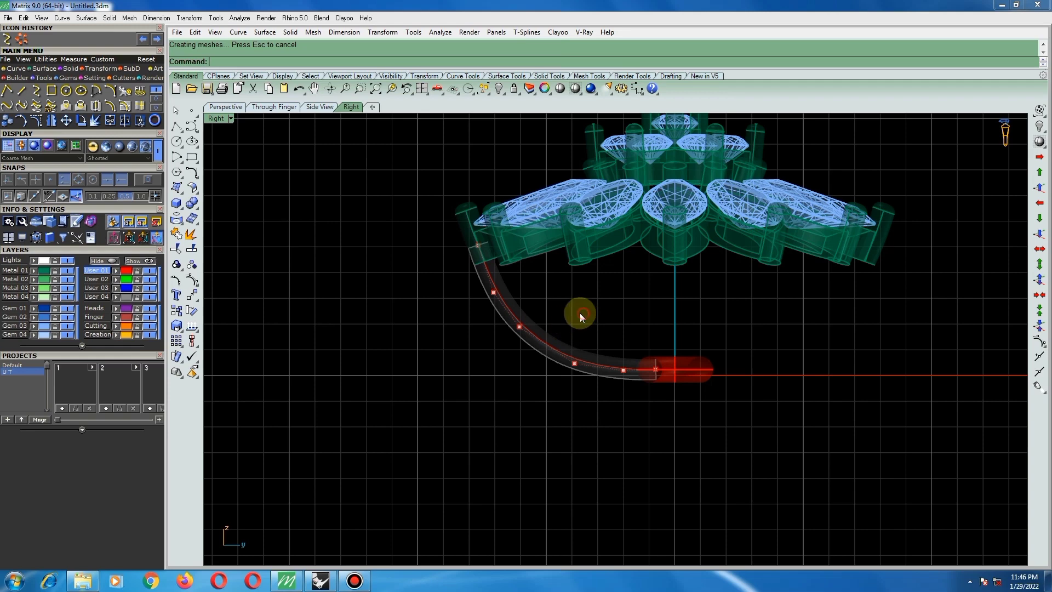
{"action": "scroll", "coordinate": [581, 316], "scroll_direction": "up", "scroll_amount": 1}
{"action": "key", "text": "Escape"}
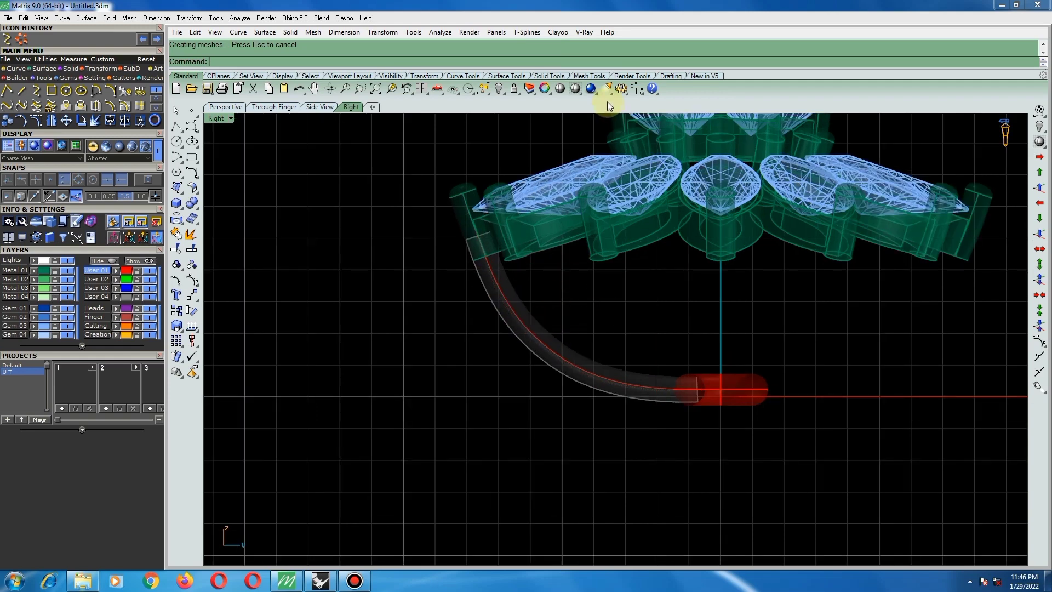
- Unlock the strut and polar-array it in the top view around the origin (0) with 12 items over 360 degrees
{"action": "left_click", "coordinate": [529, 89]}
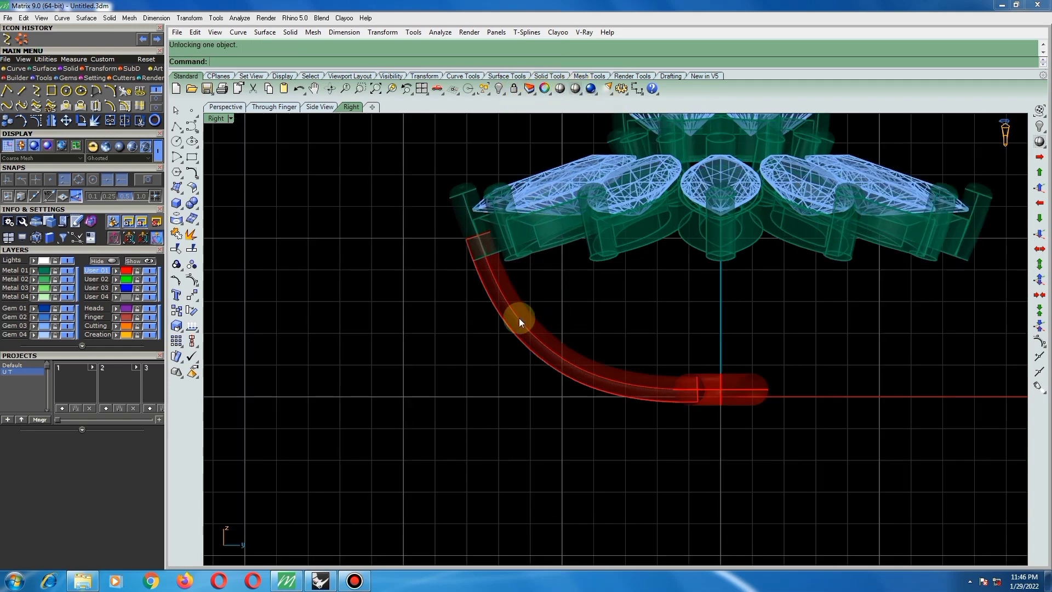
{"action": "scroll", "coordinate": [518, 318], "scroll_direction": "down", "scroll_amount": 1}
{"action": "left_click", "coordinate": [515, 290]}
{"action": "scroll", "coordinate": [547, 305], "scroll_direction": "down", "scroll_amount": 3}
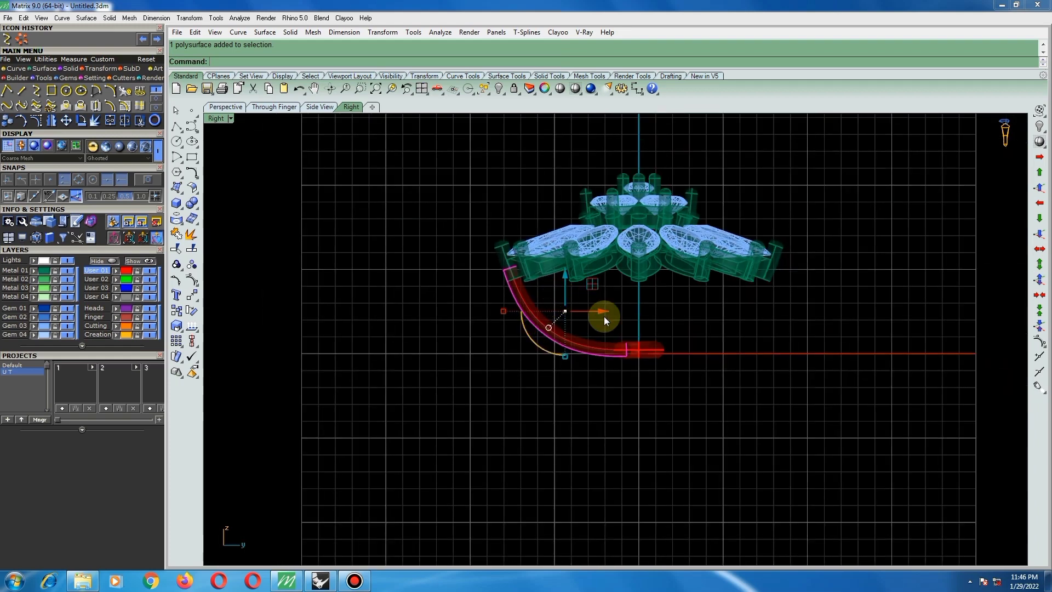
{"action": "key", "text": "ctrl+F1"}
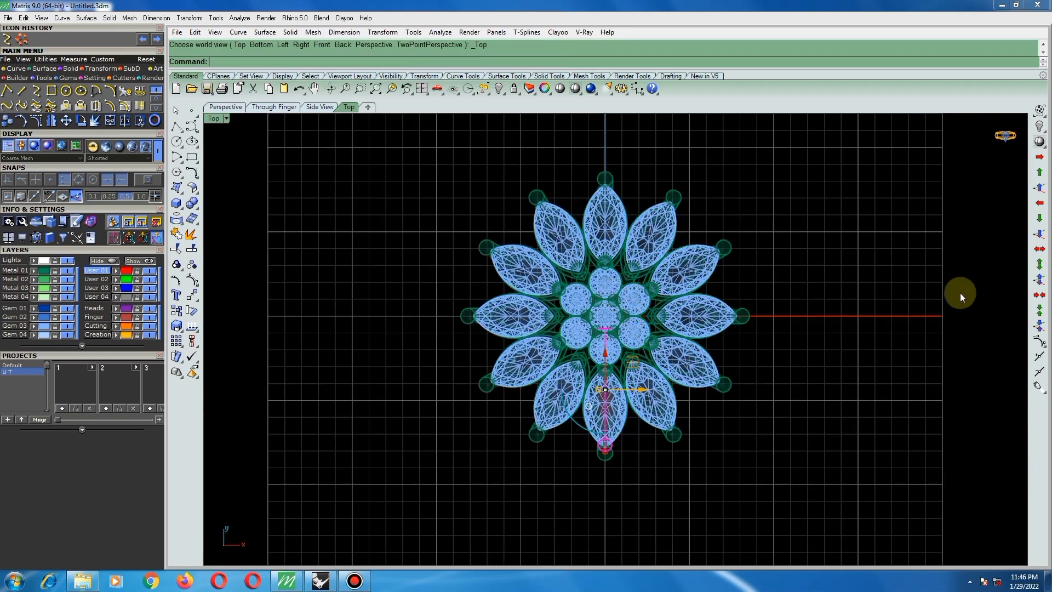
{"action": "left_click", "coordinate": [22, 39]}
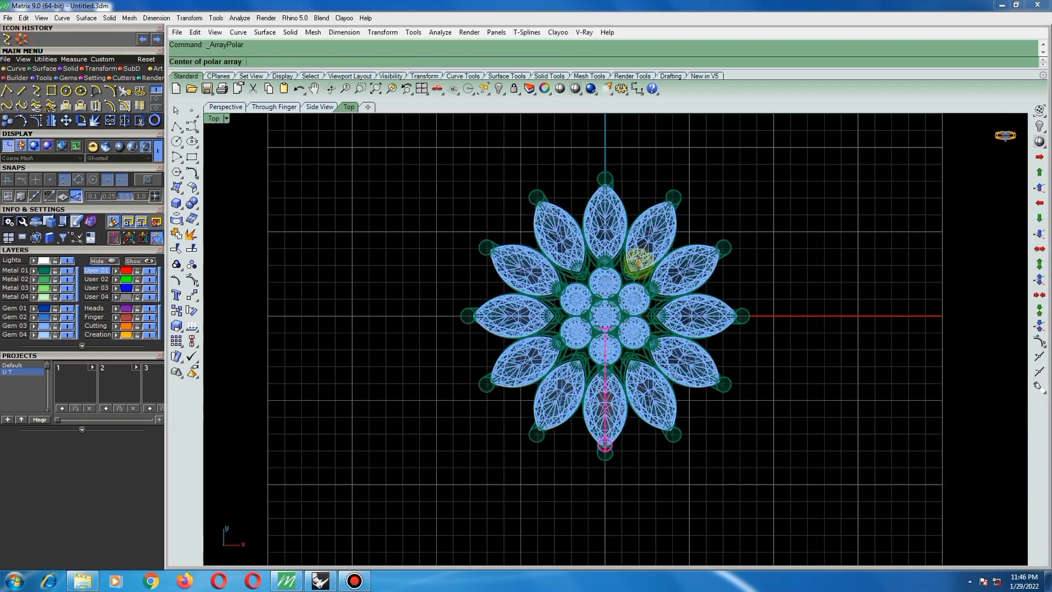
{"action": "type", "text": "0"}
{"action": "key", "text": "Return"}
{"action": "type", "text": "1"}
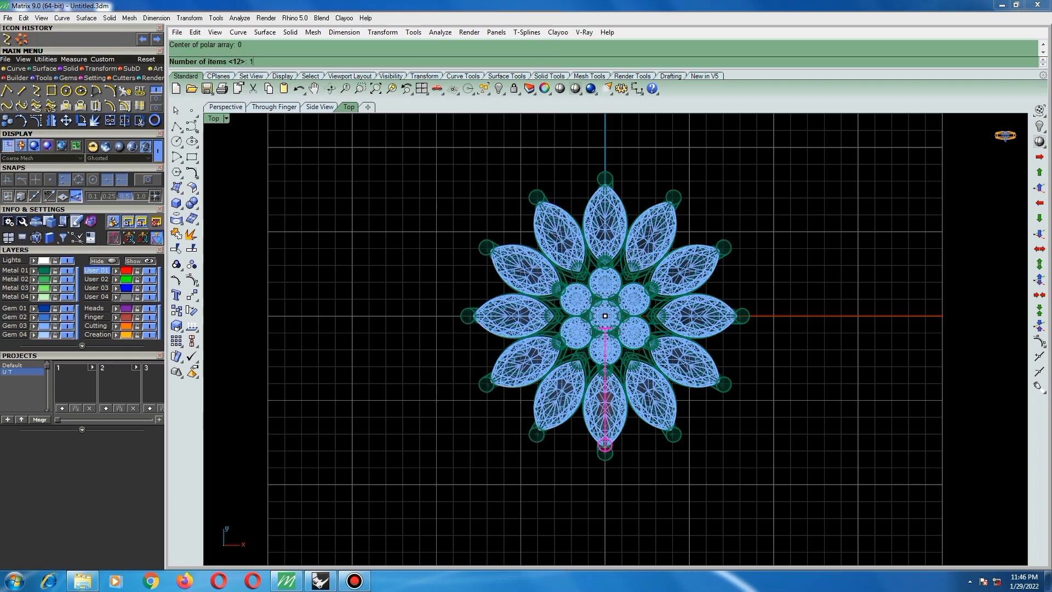
{"action": "key", "text": "Return"}
{"action": "key", "text": "Return"}
{"action": "key", "text": "Return"}
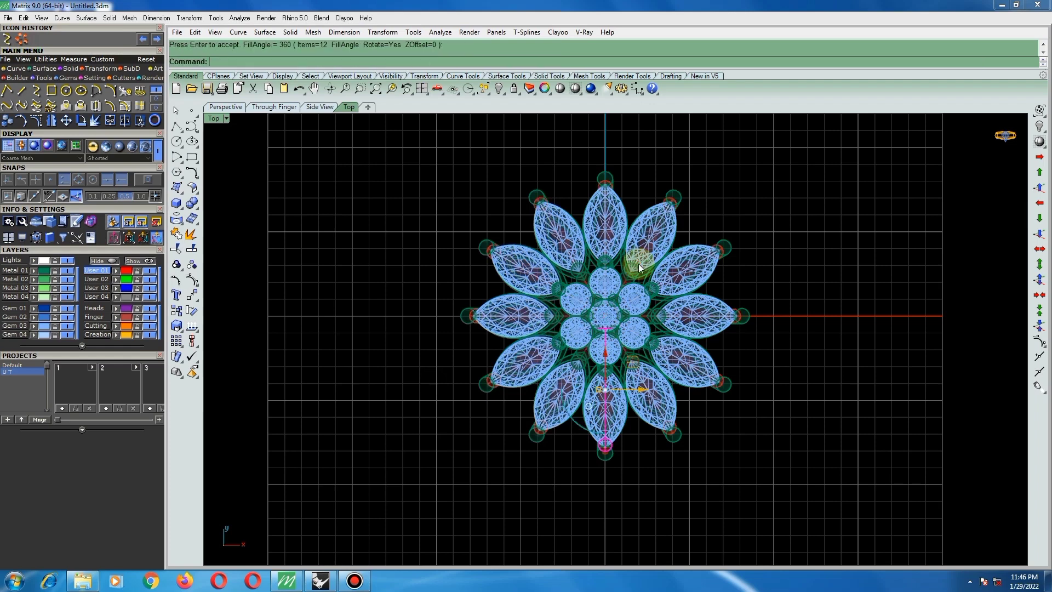
- Show the model shaded and move everything on the User 01 layer, the base ring and twelve struts, to the Metal 02 layer
{"action": "left_click", "coordinate": [575, 89]}
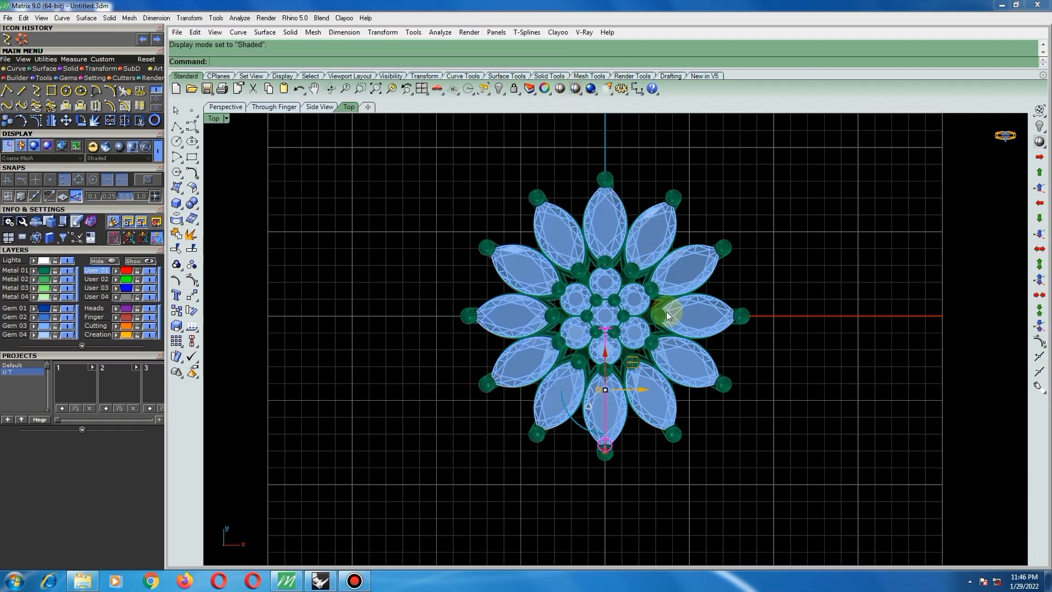
{"action": "mouse_move", "coordinate": [662, 406]}
{"action": "right_mouse_down", "text": "ctrl+shift"}
{"action": "mouse_move", "coordinate": [616, 303]}
{"action": "mouse_move", "coordinate": [576, 372]}
{"action": "right_mouse_up", "text": "ctrl+shift"}
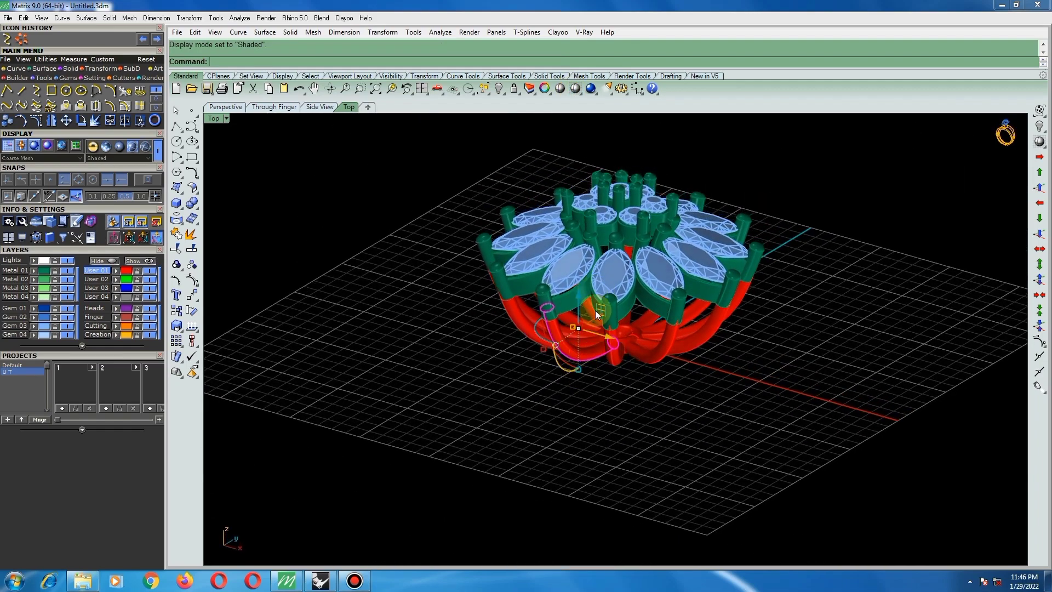
{"action": "right_click_drag", "start_coordinate": [595, 310], "coordinate": [586, 298], "text": "ctrl+shift"}
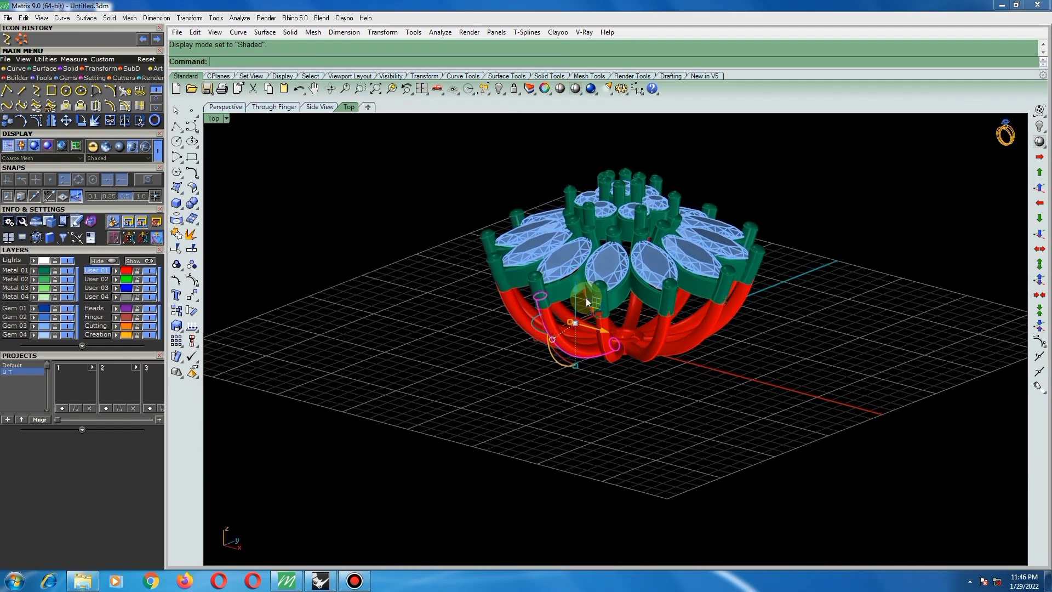
{"action": "left_click", "coordinate": [126, 272]}
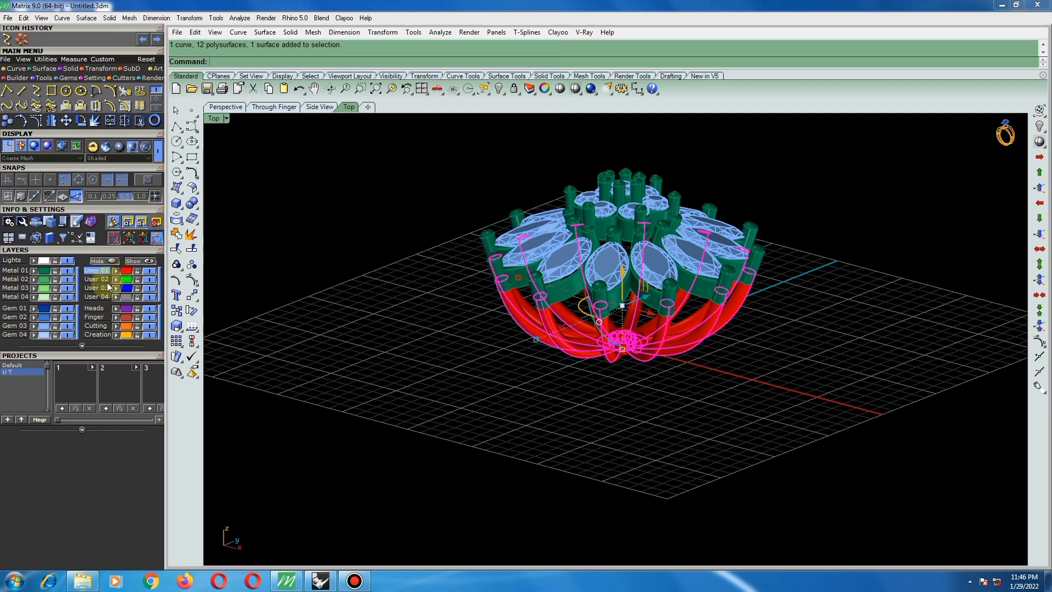
{"action": "left_click", "coordinate": [31, 280]}
{"action": "left_click", "coordinate": [573, 393]}
{"action": "right_click_drag", "start_coordinate": [573, 392], "coordinate": [714, 357], "text": "ctrl+shift"}
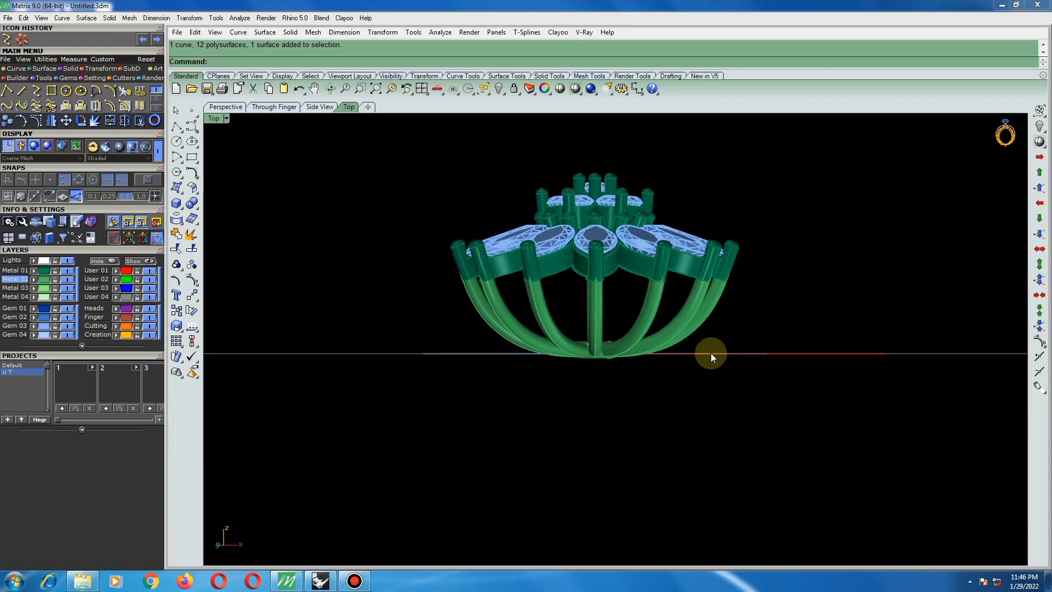
- In the right view with wireframe display, turn on the control points of the strut's guide curve
{"action": "key", "text": "ctrl+F3"}
{"action": "scroll", "coordinate": [552, 317], "scroll_direction": "down", "scroll_amount": 5}
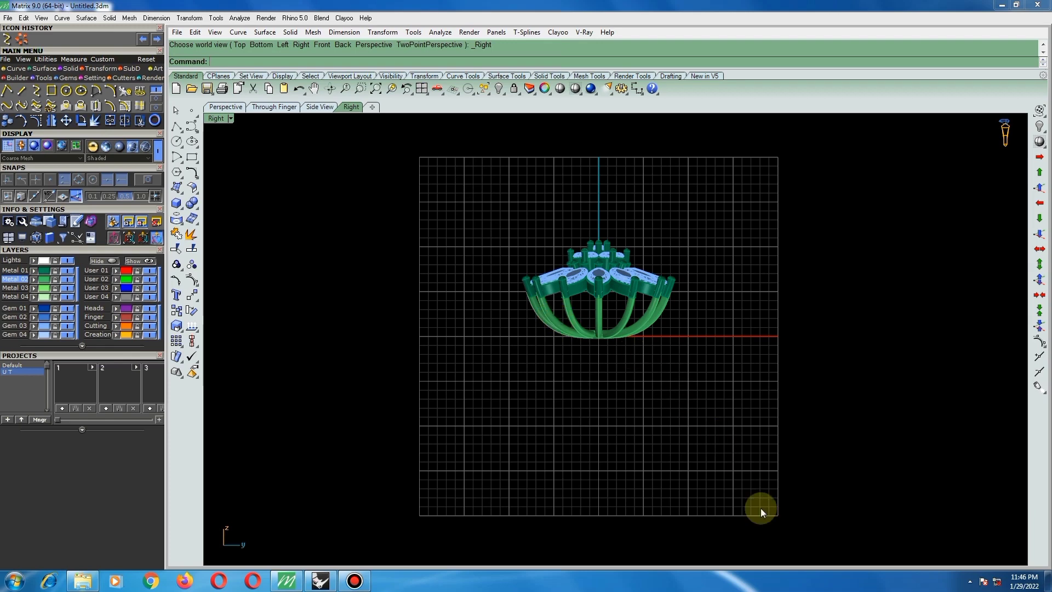
{"action": "scroll", "coordinate": [545, 289], "scroll_direction": "up", "scroll_amount": 2}
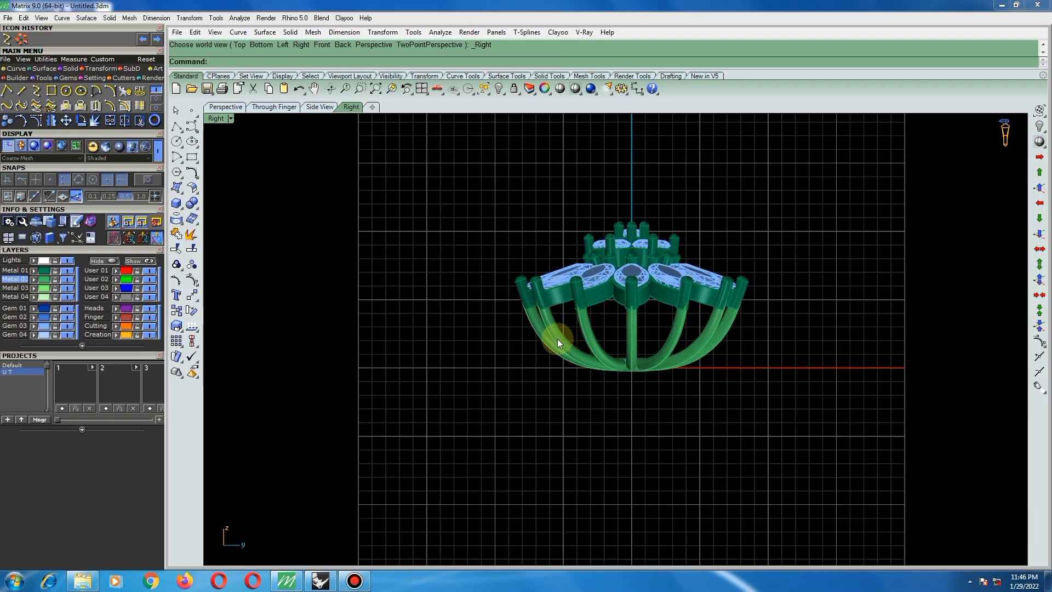
{"action": "scroll", "coordinate": [557, 338], "scroll_direction": "up", "scroll_amount": 2}
{"action": "left_click_drag", "start_coordinate": [585, 424], "coordinate": [792, 340]}
{"action": "left_click", "coordinate": [577, 90]}
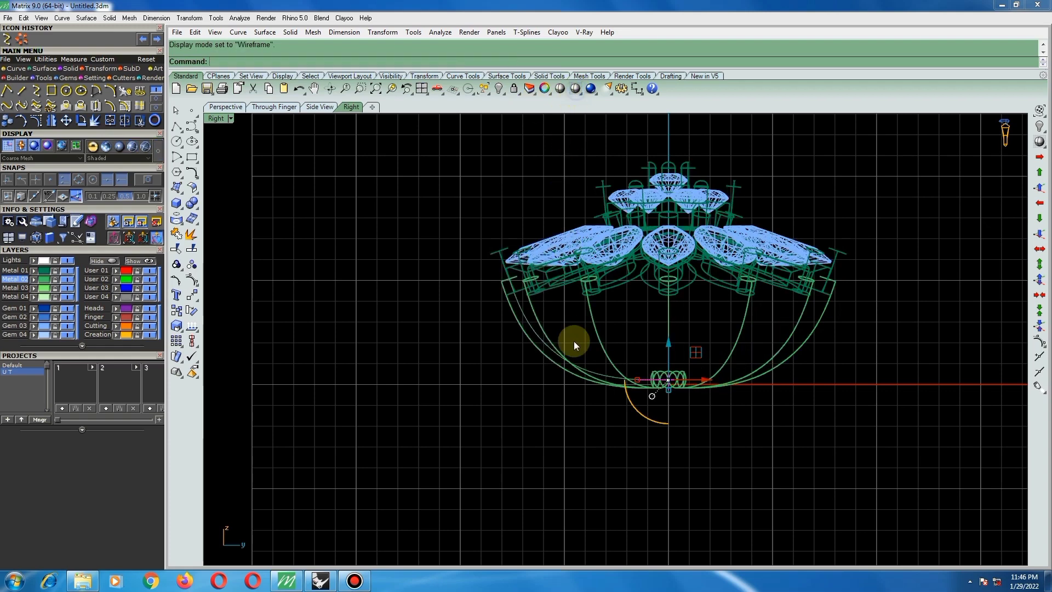
{"action": "scroll", "coordinate": [581, 373], "scroll_direction": "up", "scroll_amount": 2}
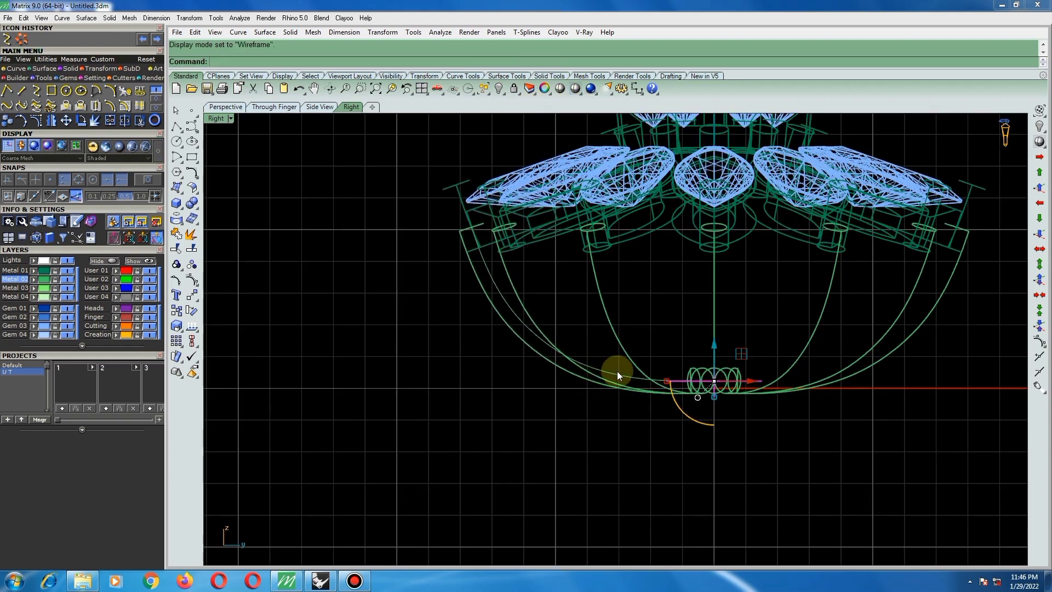
{"action": "left_click", "coordinate": [617, 370], "text": "shift"}
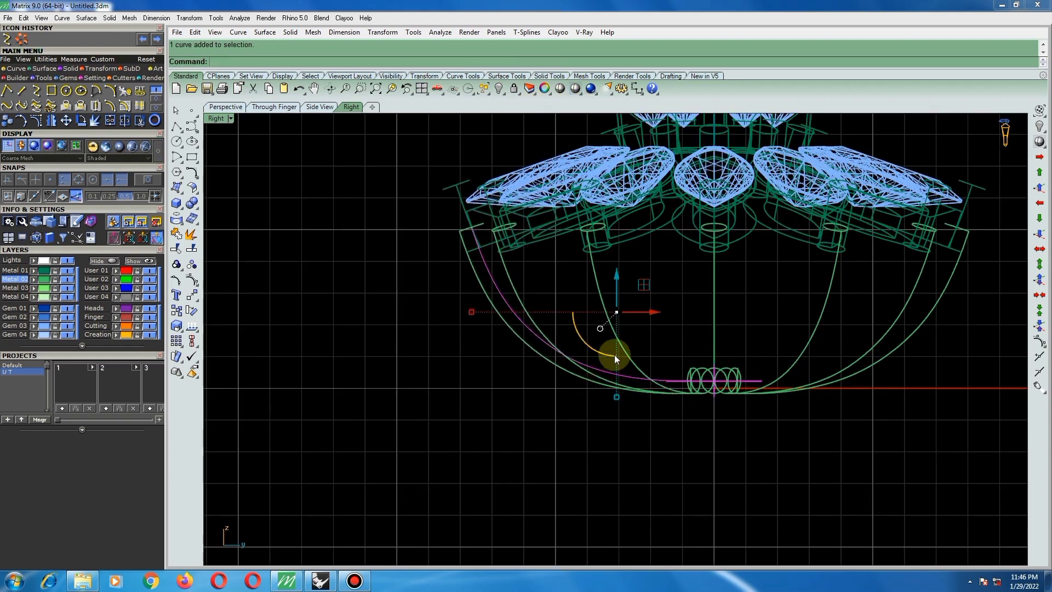
{"action": "key", "text": "F10"}
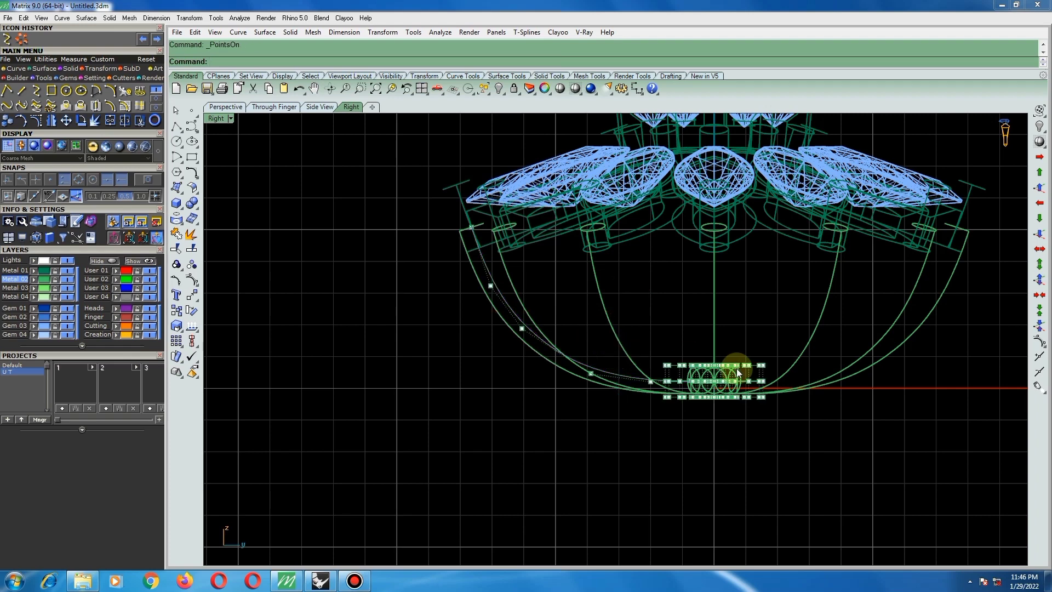
{"action": "key", "text": "Escape"}
{"action": "left_click", "coordinate": [636, 378]}
{"action": "key", "text": "F10"}
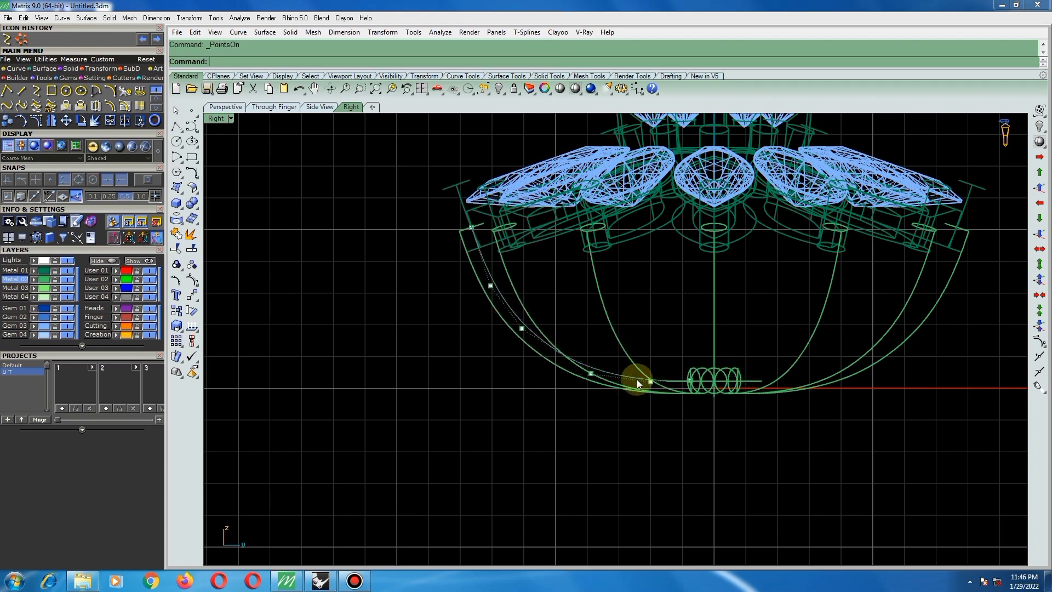
- Move the base ring together with the strut curve's three lowest control points slightly up
{"action": "left_click_drag", "start_coordinate": [574, 425], "coordinate": [794, 338]}
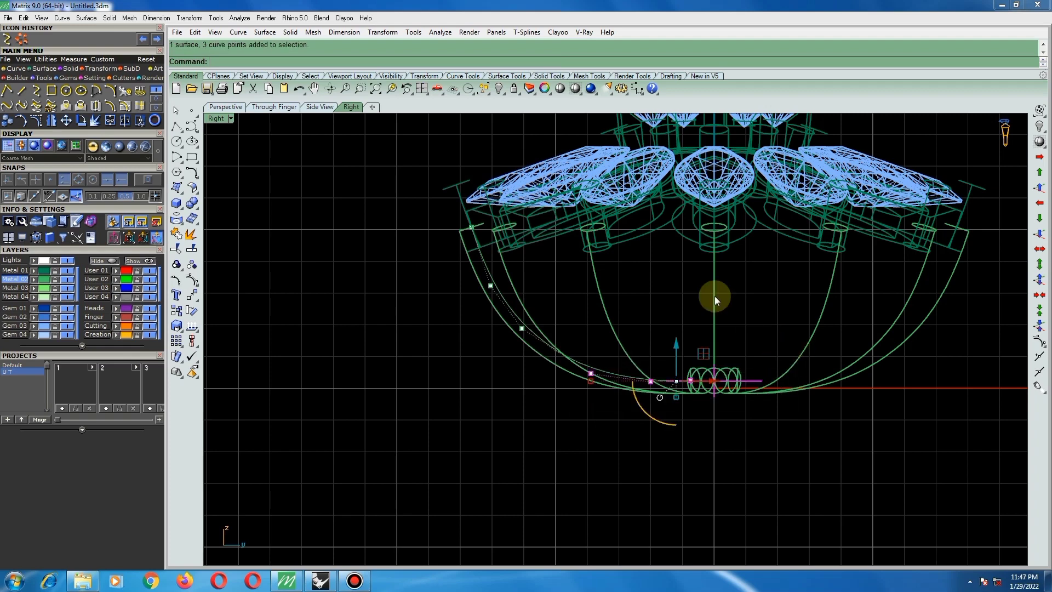
{"action": "left_click", "coordinate": [575, 89]}
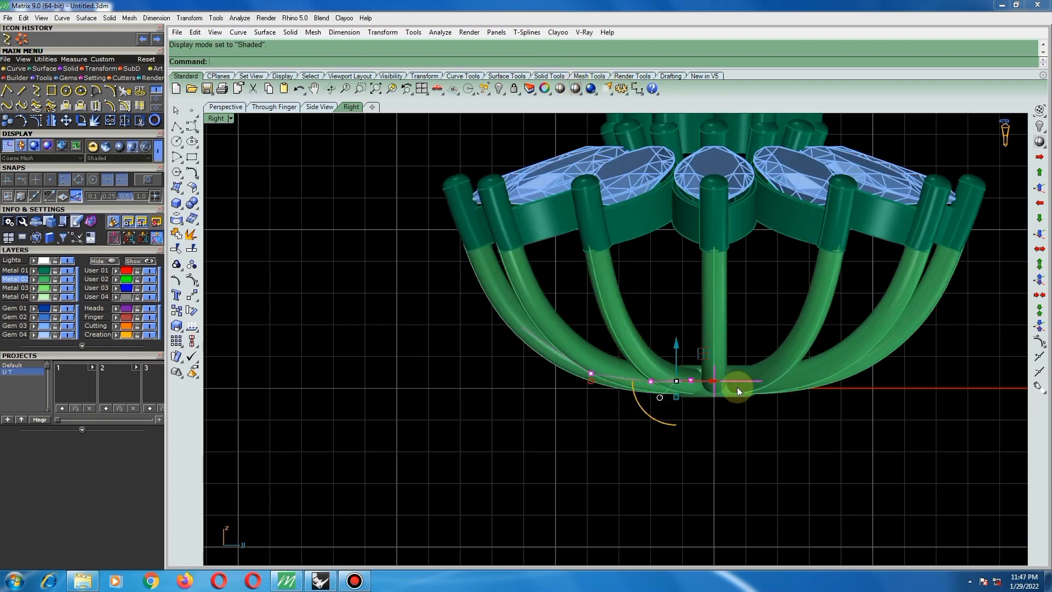
{"action": "scroll", "coordinate": [701, 361], "scroll_direction": "down", "scroll_amount": 5}
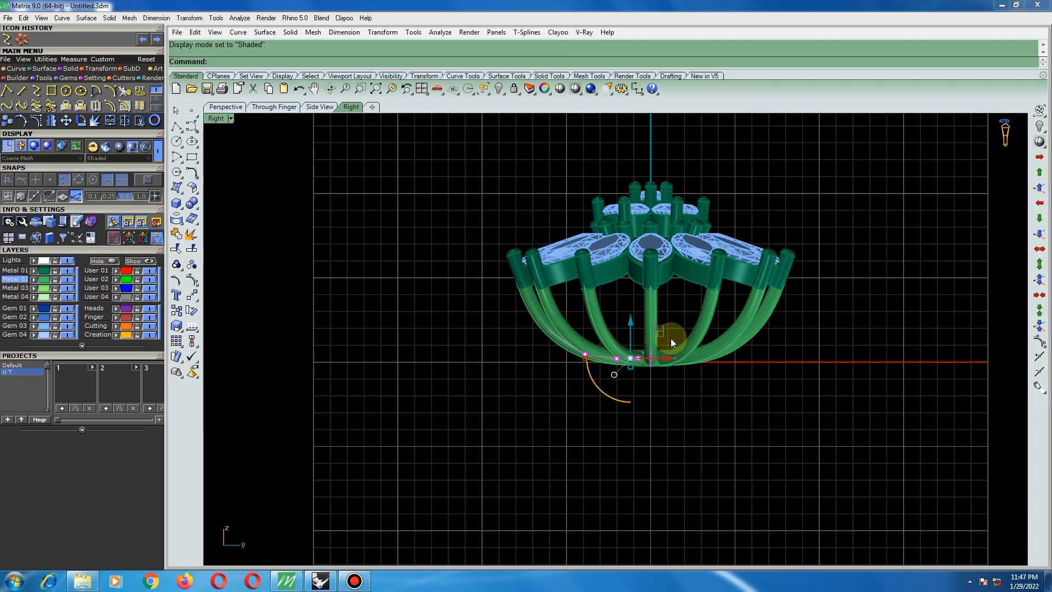
{"action": "type", "text": "m"}
{"action": "key", "text": "Return"}
{"action": "scroll", "coordinate": [669, 338], "scroll_direction": "up", "scroll_amount": 2}
{"action": "left_click", "coordinate": [665, 337]}
{"action": "left_click", "coordinate": [663, 330]}
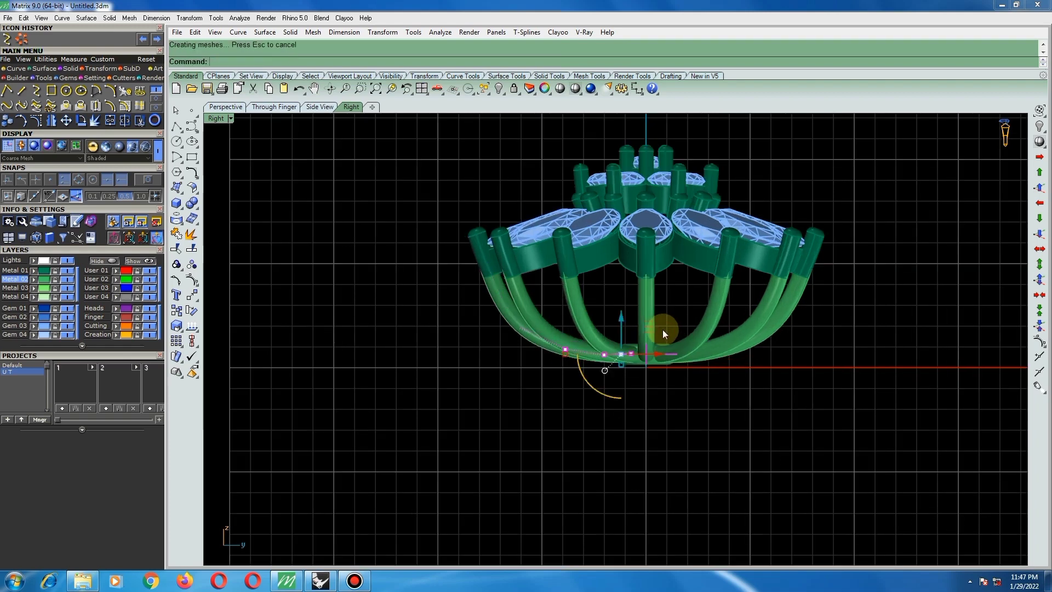
{"action": "scroll", "coordinate": [712, 384], "scroll_direction": "down", "scroll_amount": 3}
{"action": "scroll", "coordinate": [625, 327], "scroll_direction": "up", "scroll_amount": 1}
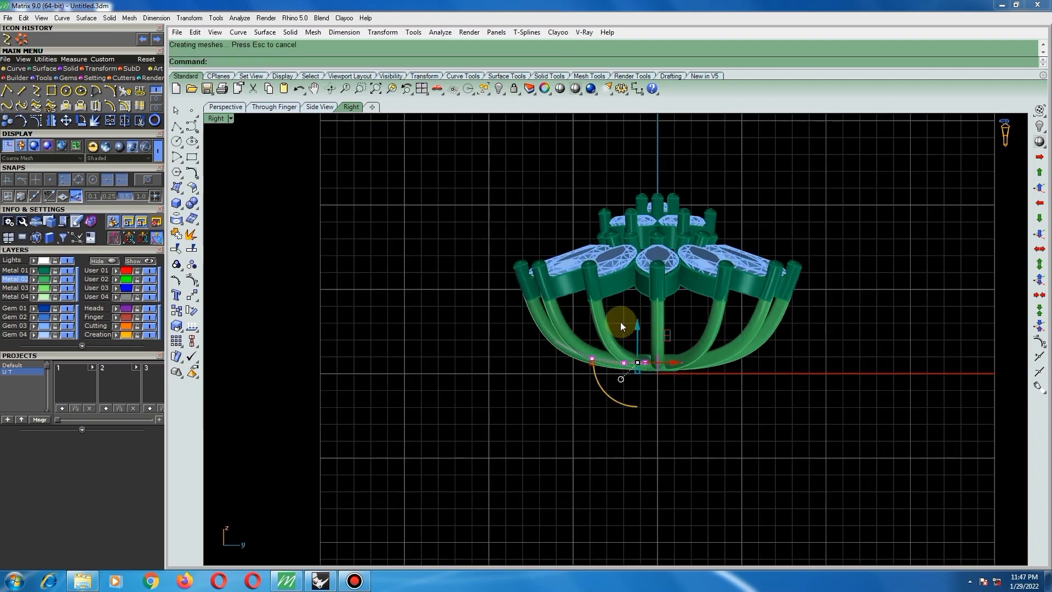
- Switch to ghosted display and shift the strut curve's fourth control point from the top slightly inward and down
{"action": "scroll", "coordinate": [592, 337], "scroll_direction": "up", "scroll_amount": 2}
{"action": "left_click_drag", "start_coordinate": [495, 386], "coordinate": [568, 312]}
{"action": "scroll", "coordinate": [548, 330], "scroll_direction": "down", "scroll_amount": 2}
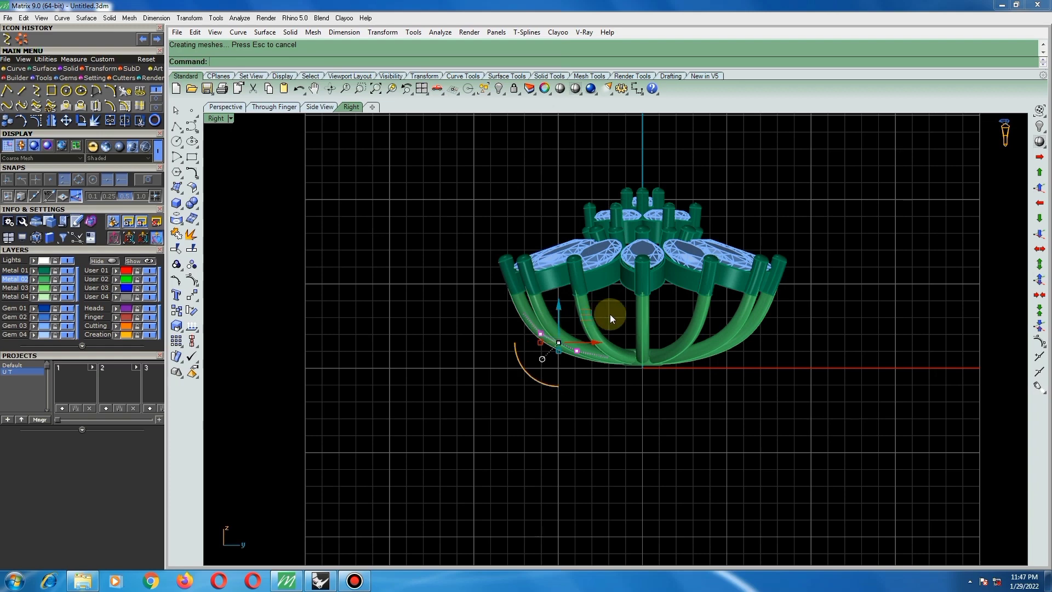
{"action": "right_click_drag", "start_coordinate": [610, 314], "coordinate": [626, 333]}
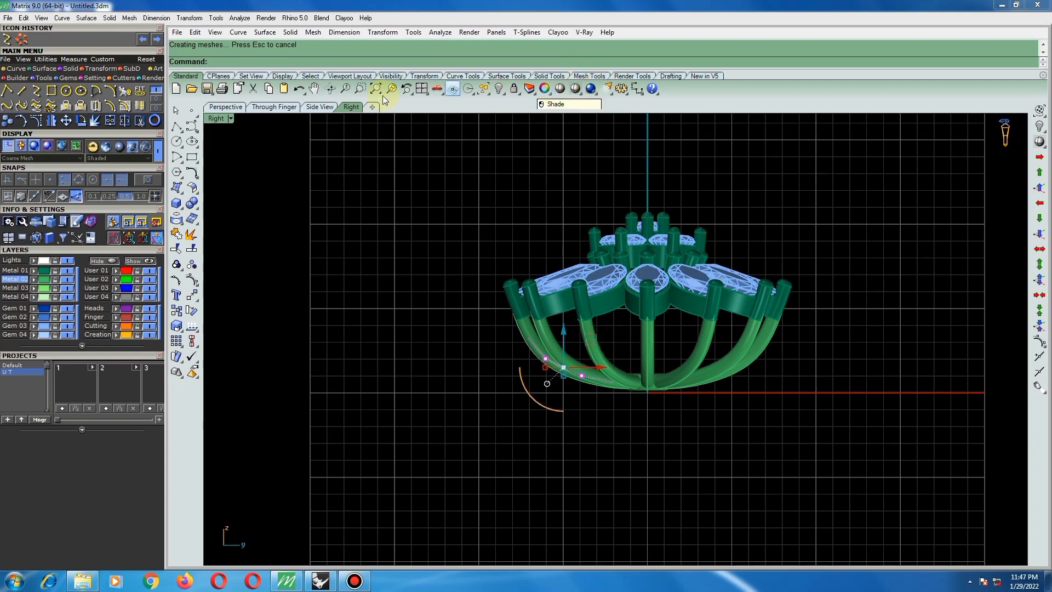
{"action": "left_click", "coordinate": [218, 118]}
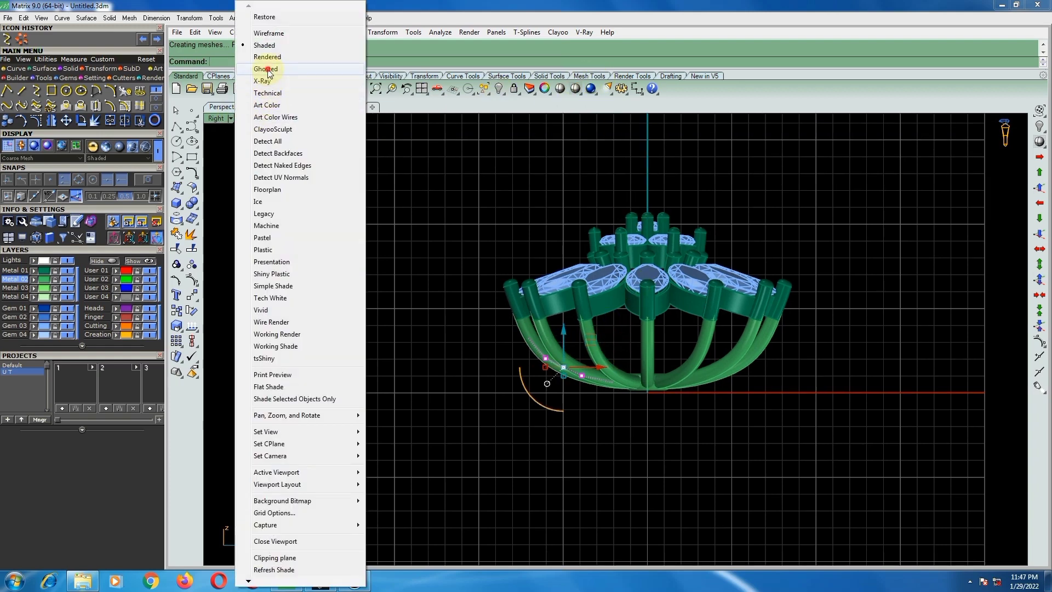
{"action": "left_click", "coordinate": [266, 68]}
{"action": "scroll", "coordinate": [607, 372], "scroll_direction": "up", "scroll_amount": 5}
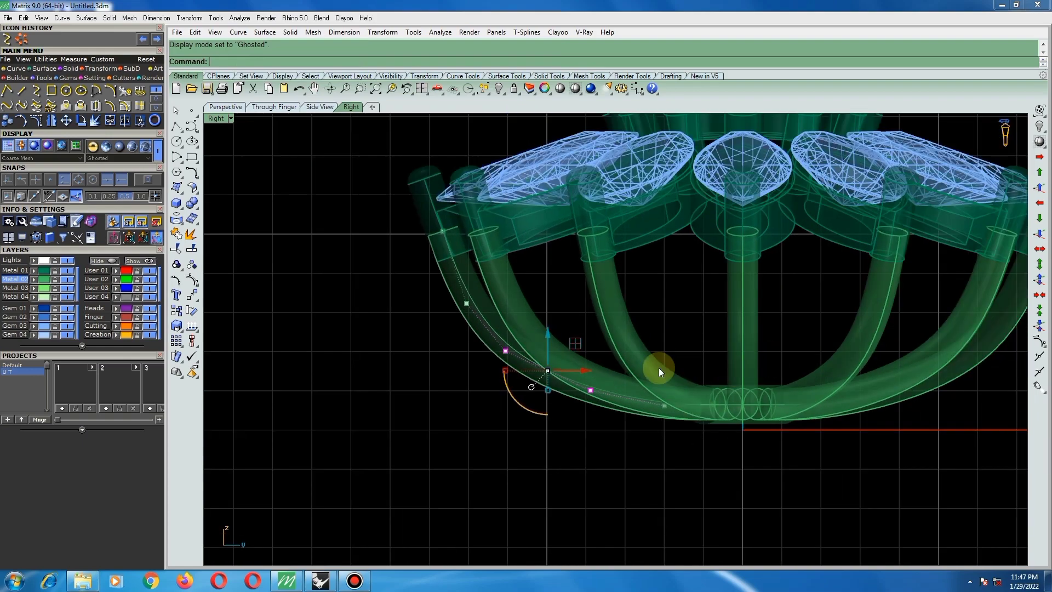
{"action": "left_click_drag", "start_coordinate": [555, 307], "coordinate": [636, 433]}
{"action": "scroll", "coordinate": [614, 395], "scroll_direction": "up", "scroll_amount": 2}
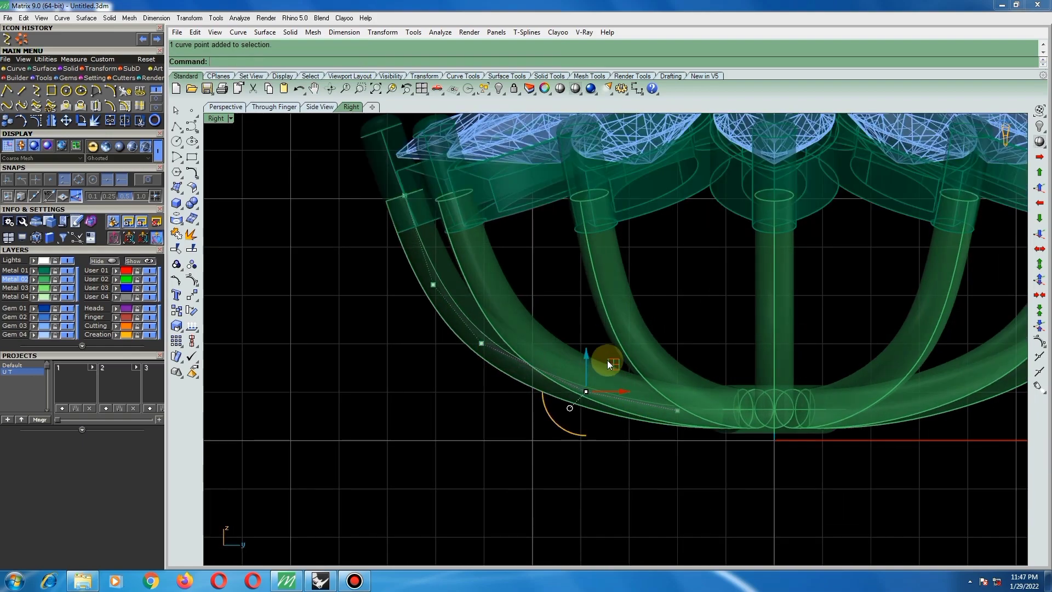
{"action": "left_click_drag", "start_coordinate": [607, 364], "coordinate": [613, 366]}
{"action": "left_click", "coordinate": [585, 327]}
{"action": "scroll", "coordinate": [582, 337], "scroll_direction": "down", "scroll_amount": 2}
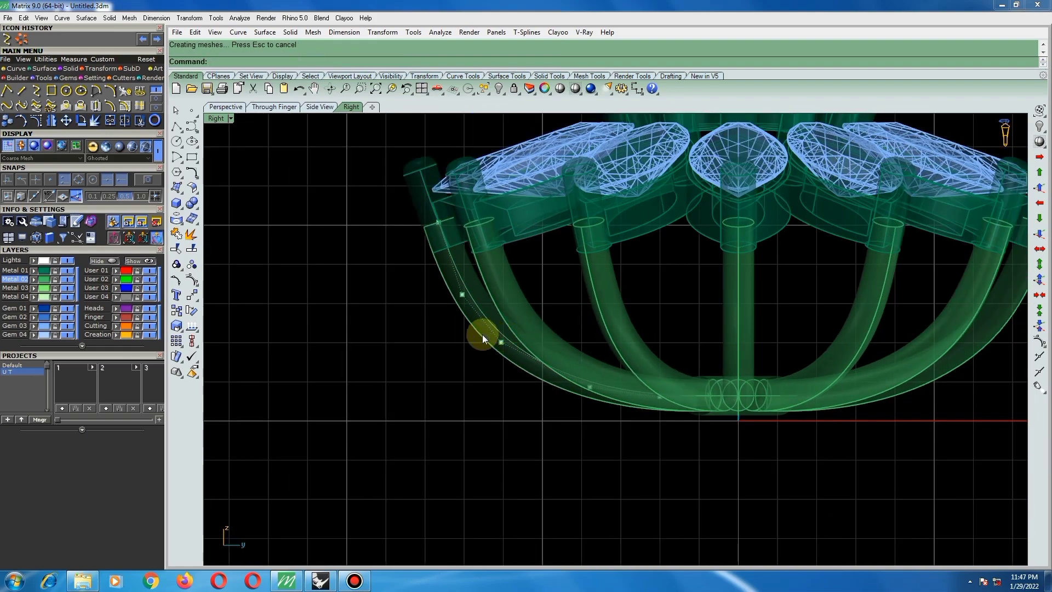
- Shift the strut curve's third control point from the top slightly inward and down
{"action": "left_click_drag", "start_coordinate": [452, 322], "coordinate": [508, 386]}
{"action": "left_click_drag", "start_coordinate": [528, 314], "coordinate": [534, 323]}
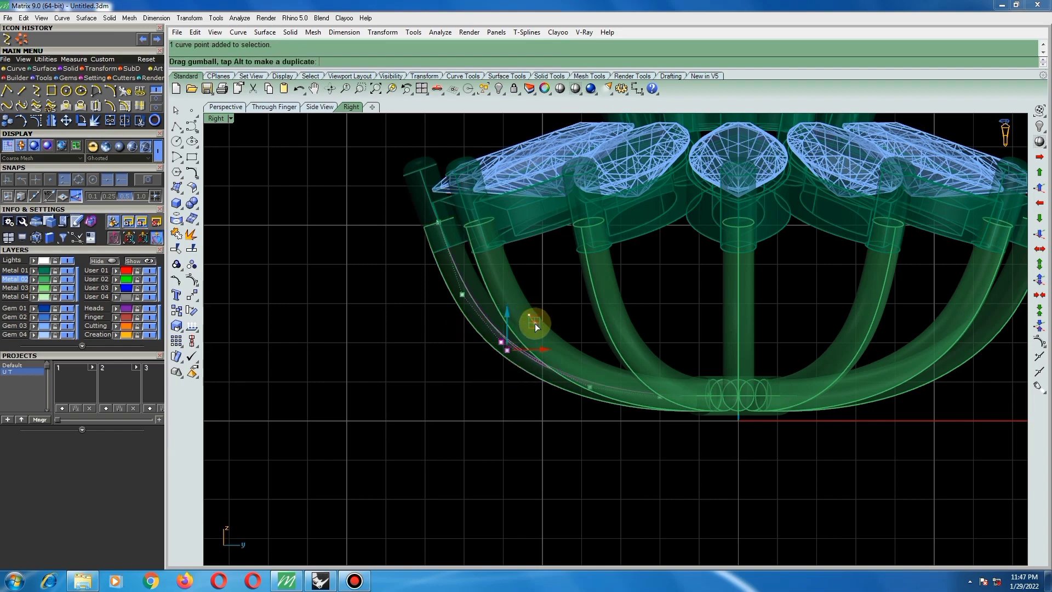
{"action": "scroll", "coordinate": [540, 325], "scroll_direction": "down", "scroll_amount": 2}
{"action": "scroll", "coordinate": [448, 294], "scroll_direction": "up", "scroll_amount": 3}
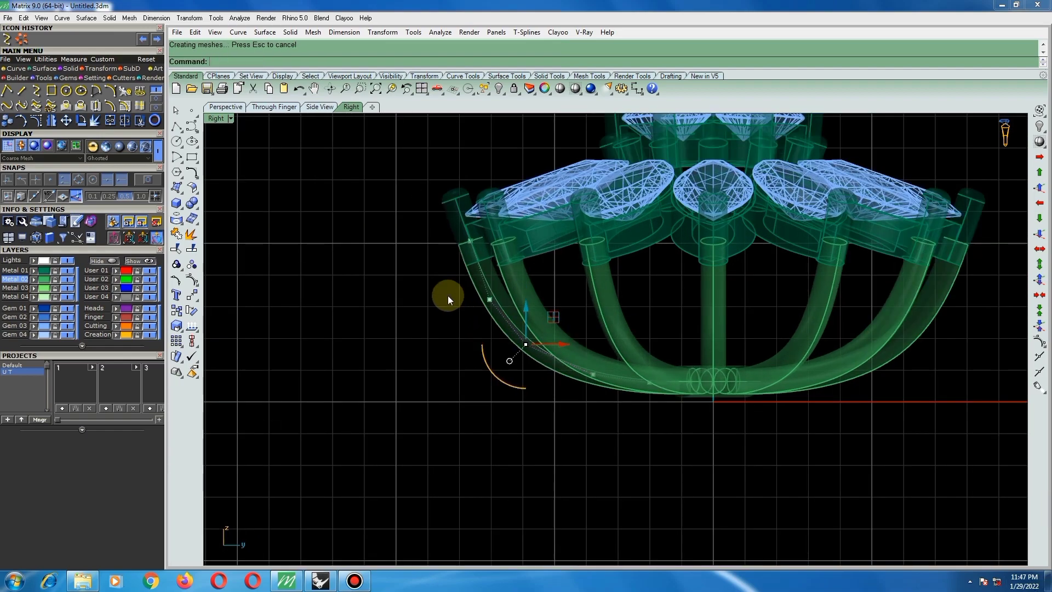
- Lower the strut curve's second control point from the top slightly
{"action": "left_click_drag", "start_coordinate": [465, 285], "coordinate": [536, 331]}
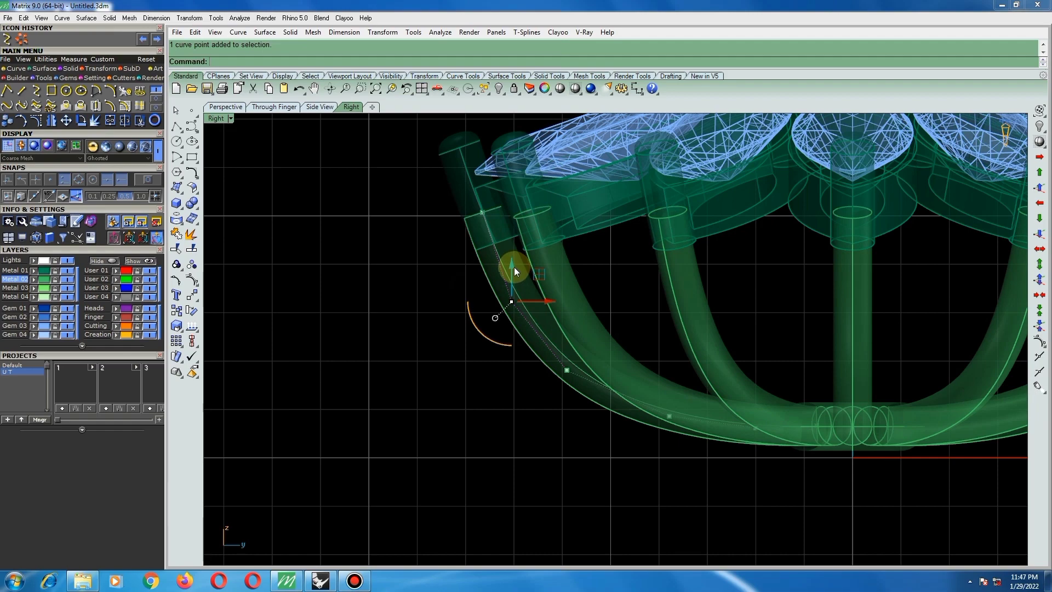
{"action": "scroll", "coordinate": [514, 267], "scroll_direction": "up", "scroll_amount": 2}
{"action": "left_click_drag", "start_coordinate": [512, 284], "coordinate": [513, 288]}
{"action": "scroll", "coordinate": [633, 289], "scroll_direction": "down", "scroll_amount": 3}
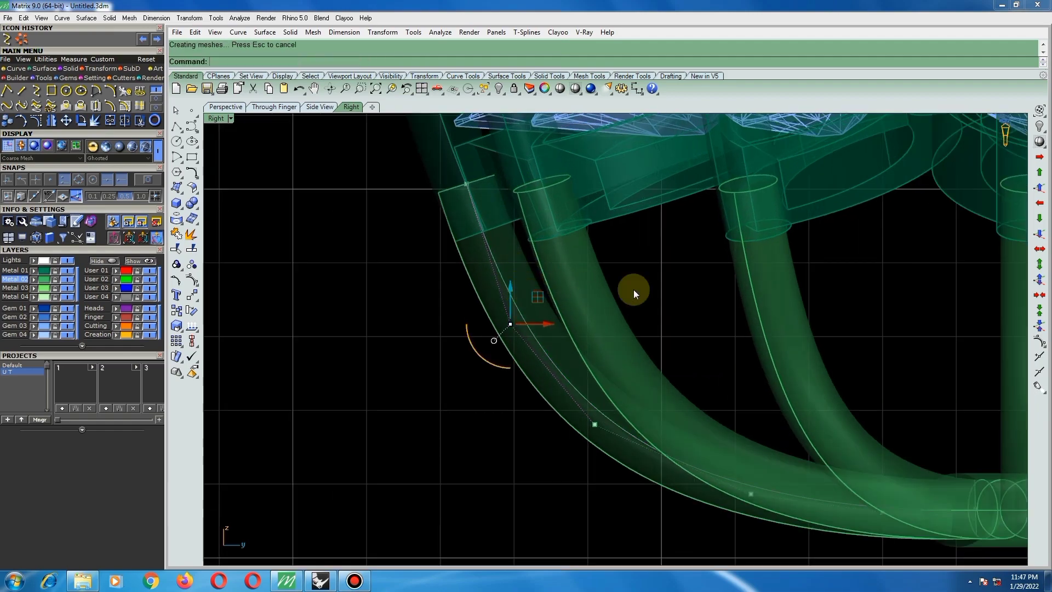
- Shift the strut curve's topmost control point slightly inward at the outer prong
{"action": "scroll", "coordinate": [514, 310], "scroll_direction": "up", "scroll_amount": 3}
{"action": "left_click", "coordinate": [527, 281]}
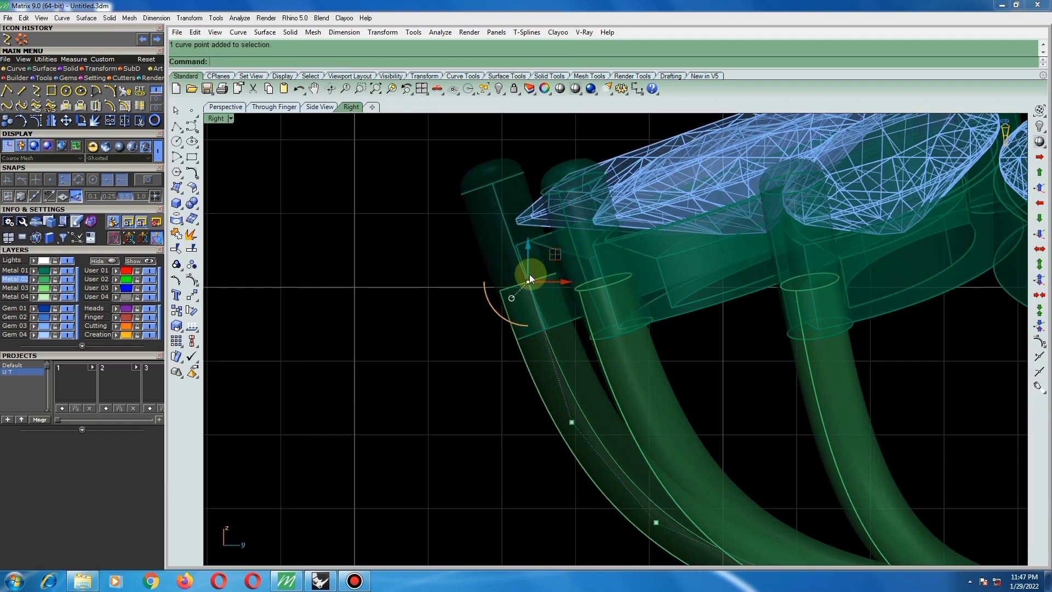
{"action": "scroll", "coordinate": [525, 283], "scroll_direction": "up", "scroll_amount": 4}
{"action": "left_click_drag", "start_coordinate": [559, 286], "coordinate": [567, 284]}
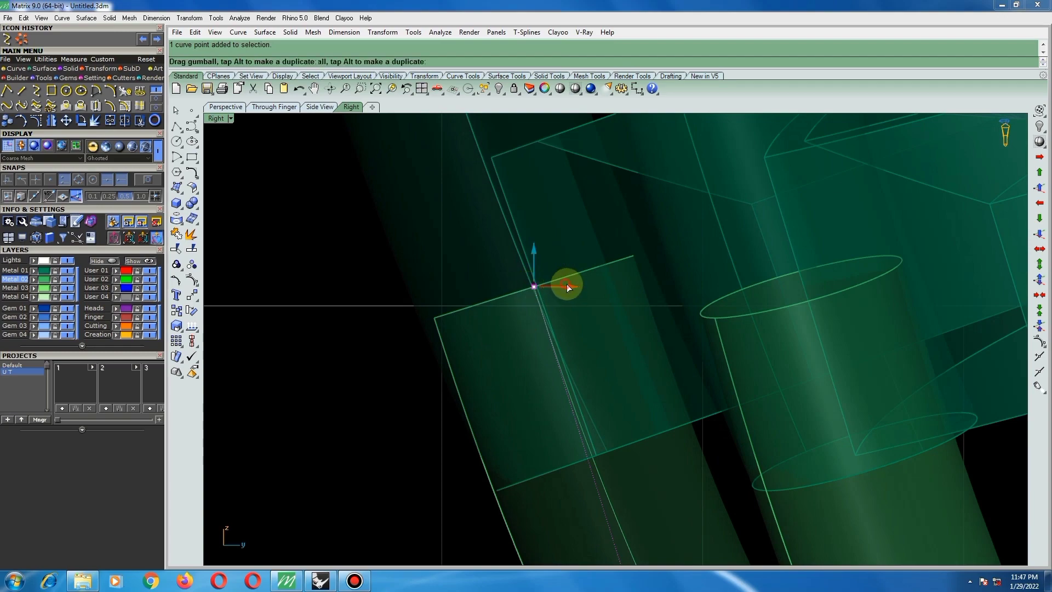
{"action": "scroll", "coordinate": [534, 277], "scroll_direction": "down", "scroll_amount": 3}
{"action": "scroll", "coordinate": [630, 356], "scroll_direction": "down", "scroll_amount": 3}
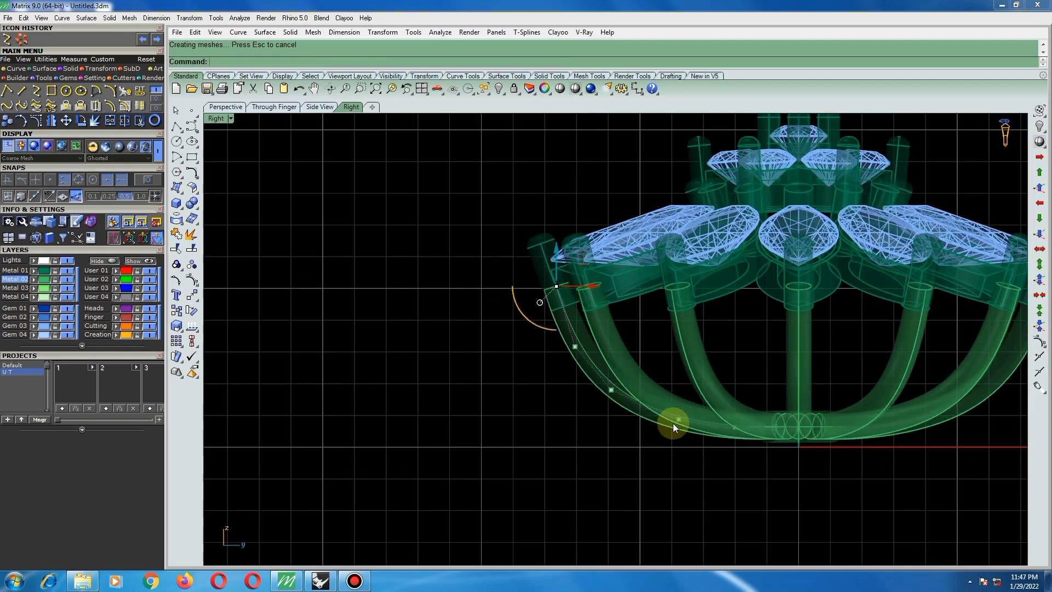
- Lower the strut curve's fourth control point from the top slightly, and return to shaded display to check the gallery from the side
{"action": "scroll", "coordinate": [657, 378], "scroll_direction": "up", "scroll_amount": 2}
{"action": "left_click_drag", "start_coordinate": [640, 321], "coordinate": [702, 446]}
{"action": "scroll", "coordinate": [693, 416], "scroll_direction": "up", "scroll_amount": 3}
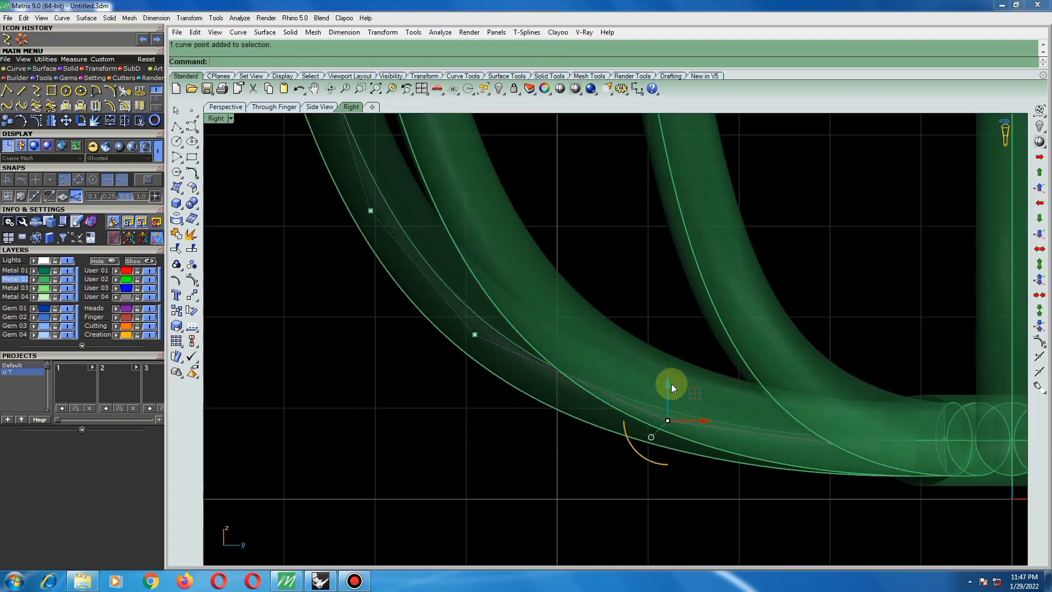
{"action": "scroll", "coordinate": [666, 375], "scroll_direction": "down", "scroll_amount": 4}
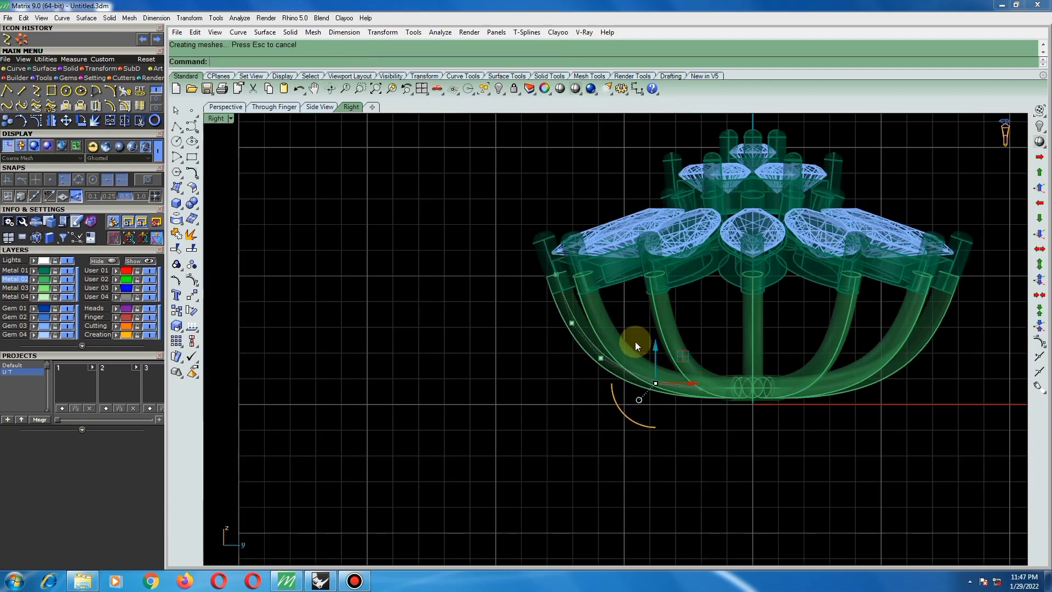
{"action": "scroll", "coordinate": [683, 376], "scroll_direction": "up", "scroll_amount": 1}
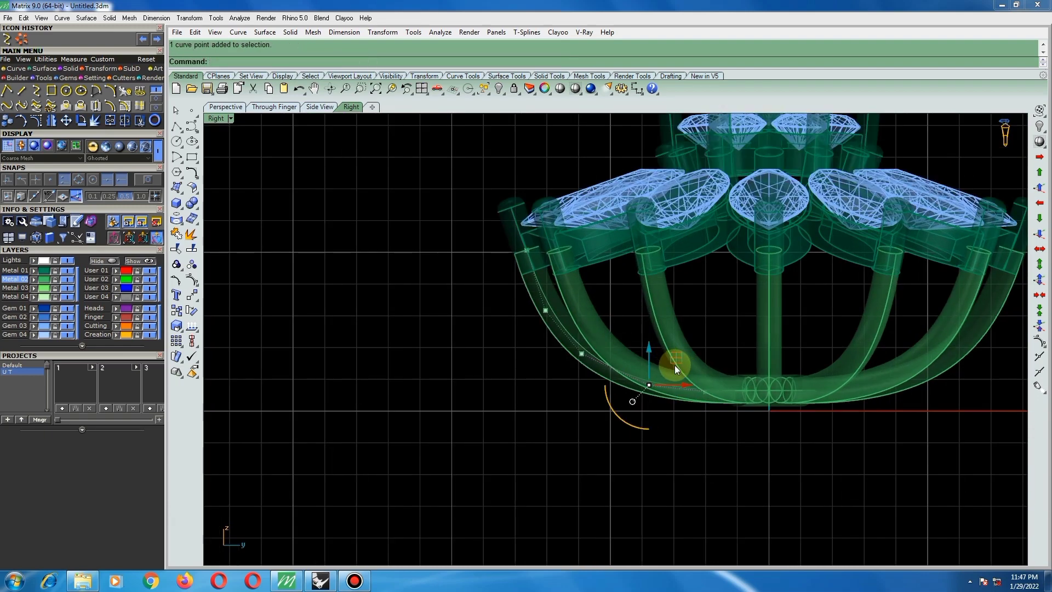
{"action": "left_click", "coordinate": [575, 88]}
{"action": "scroll", "coordinate": [488, 439], "scroll_direction": "down", "scroll_amount": 5}
{"action": "left_click", "coordinate": [715, 417]}
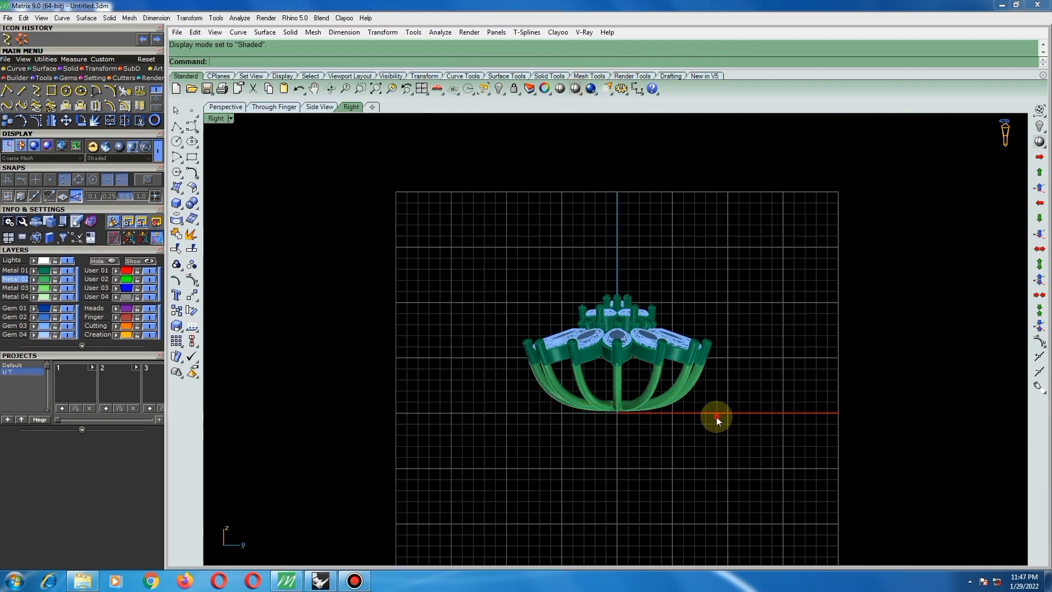
{"action": "right_click_drag", "start_coordinate": [610, 387], "coordinate": [789, 395]}
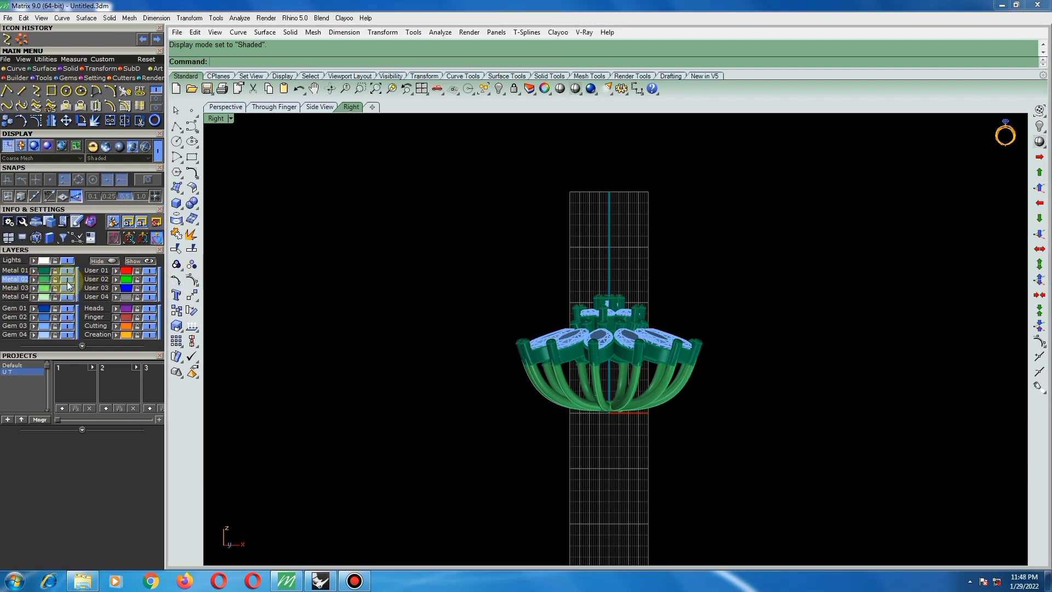
- Assign the selected lower support arms to the Metal 01 layer and clear the selection
{"action": "left_click", "coordinate": [35, 271]}
{"action": "key", "text": "Escape"}
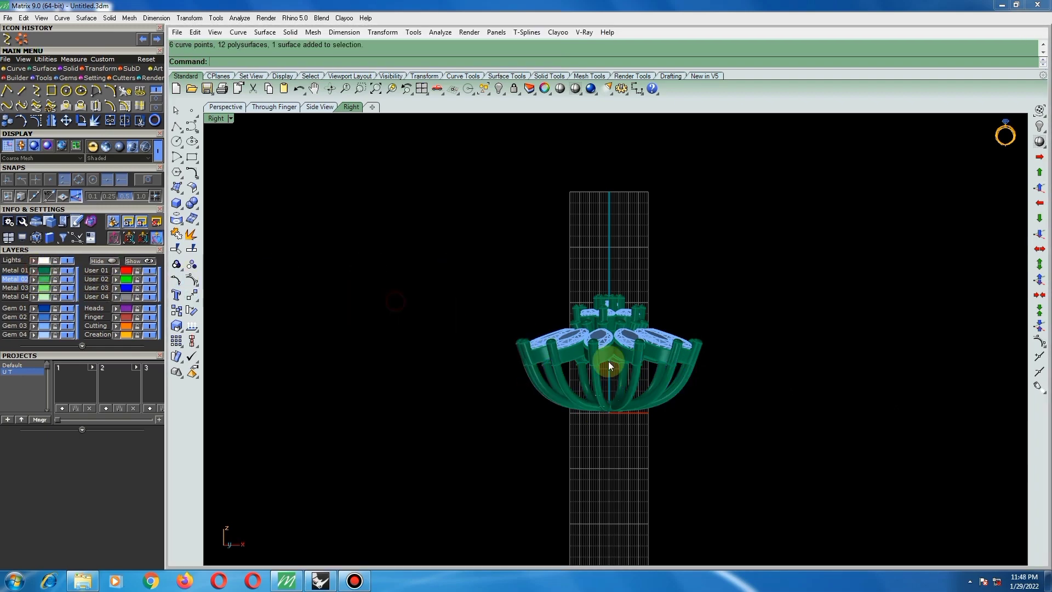
{"action": "mouse_move", "coordinate": [606, 364]}
{"action": "right_mouse_down"}
{"action": "mouse_move", "coordinate": [683, 425]}
{"action": "mouse_move", "coordinate": [653, 422]}
{"action": "mouse_move", "coordinate": [606, 364]}
{"action": "right_mouse_up"}
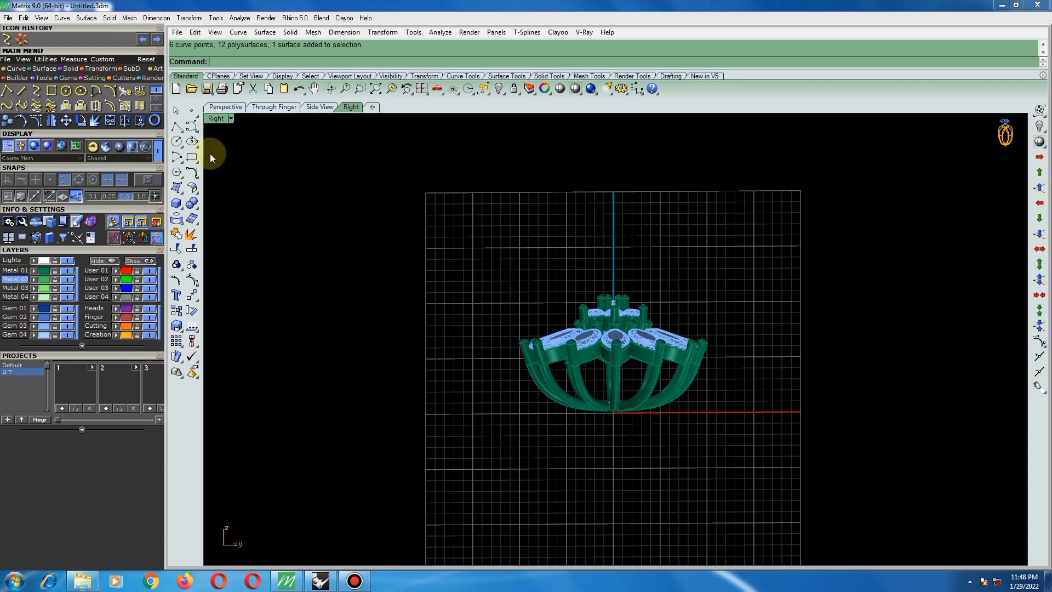
- Set the viewport display to Machine mode and hide the construction grid
{"action": "left_click", "coordinate": [148, 159]}
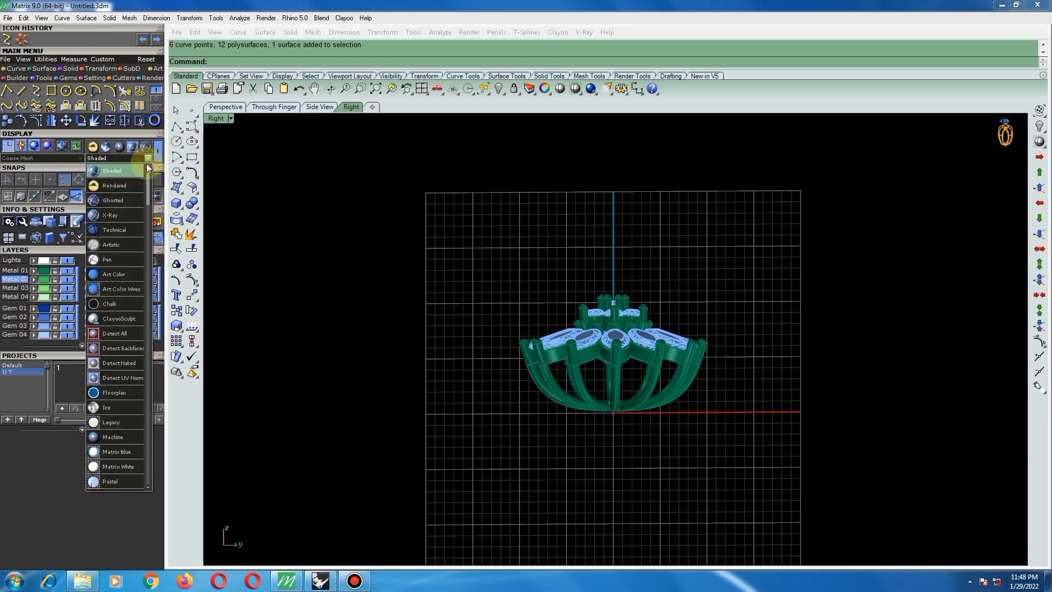
{"action": "left_click", "coordinate": [114, 436]}
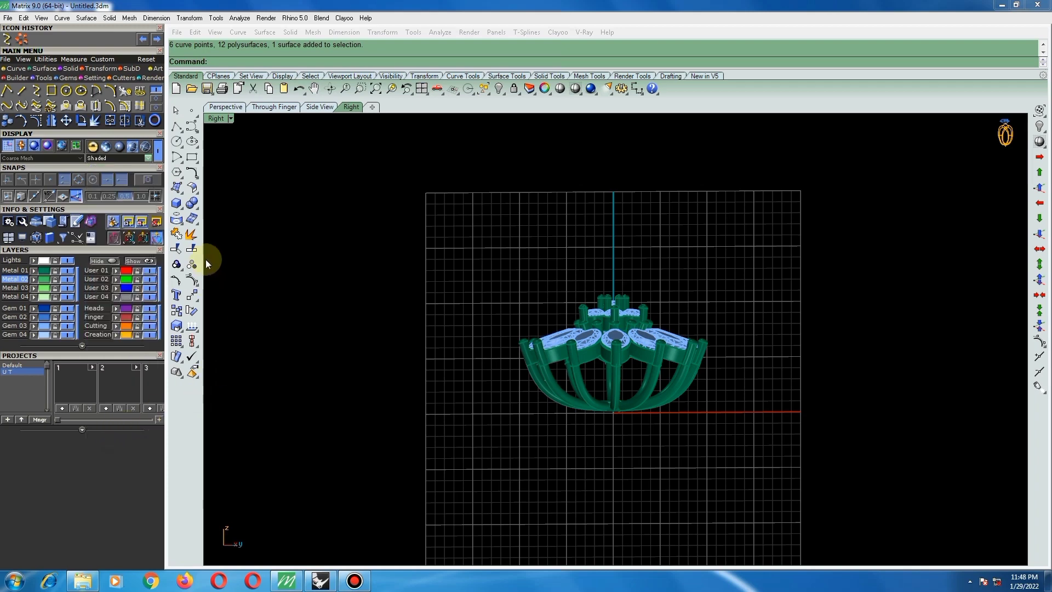
{"action": "right_click_drag", "start_coordinate": [715, 419], "coordinate": [613, 402]}
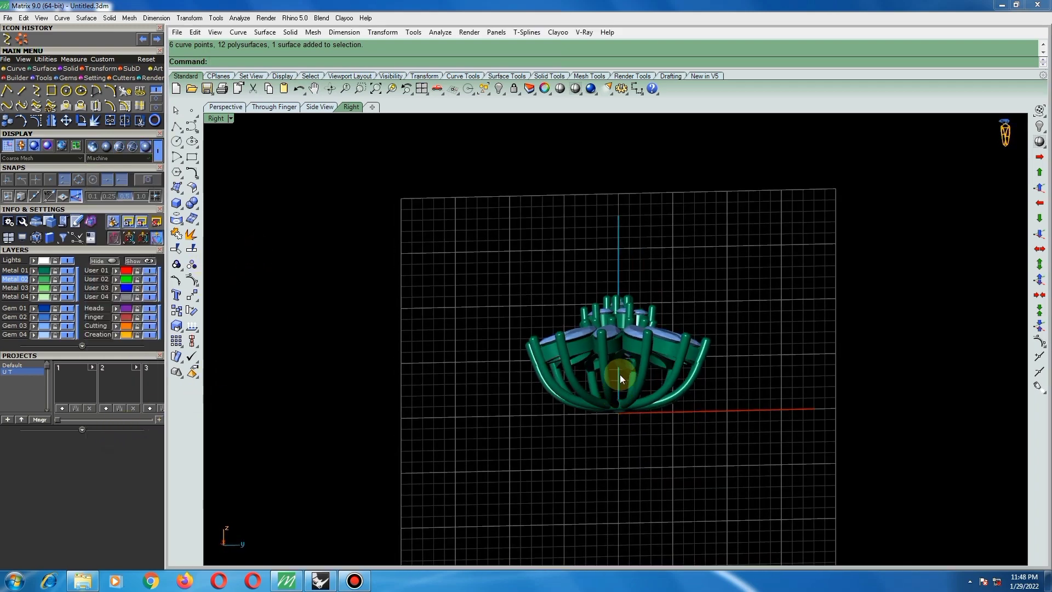
{"action": "key", "text": "F7"}
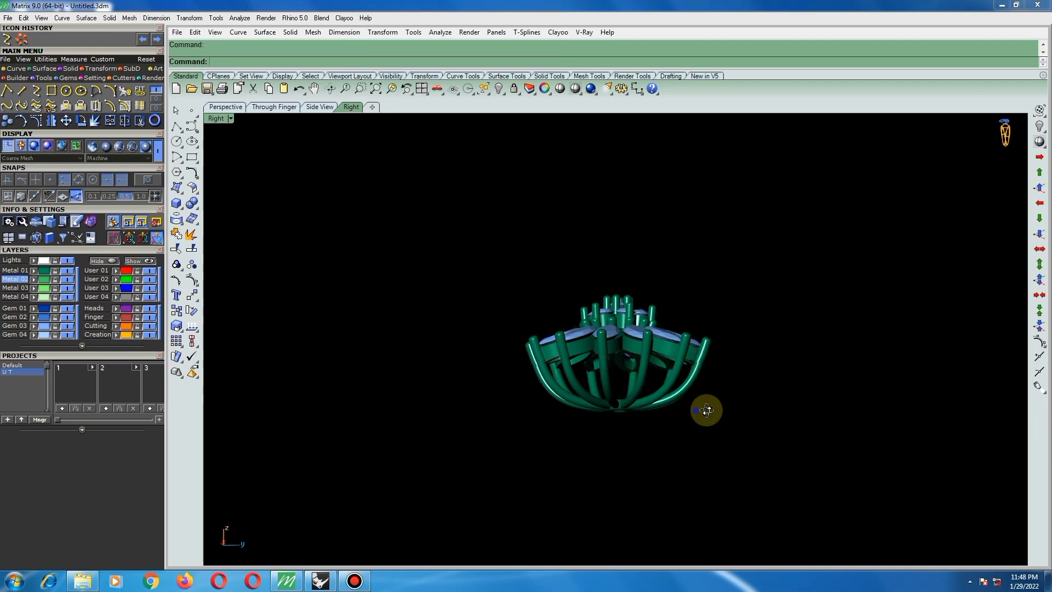
{"action": "right_click_drag", "start_coordinate": [706, 411], "coordinate": [635, 404]}
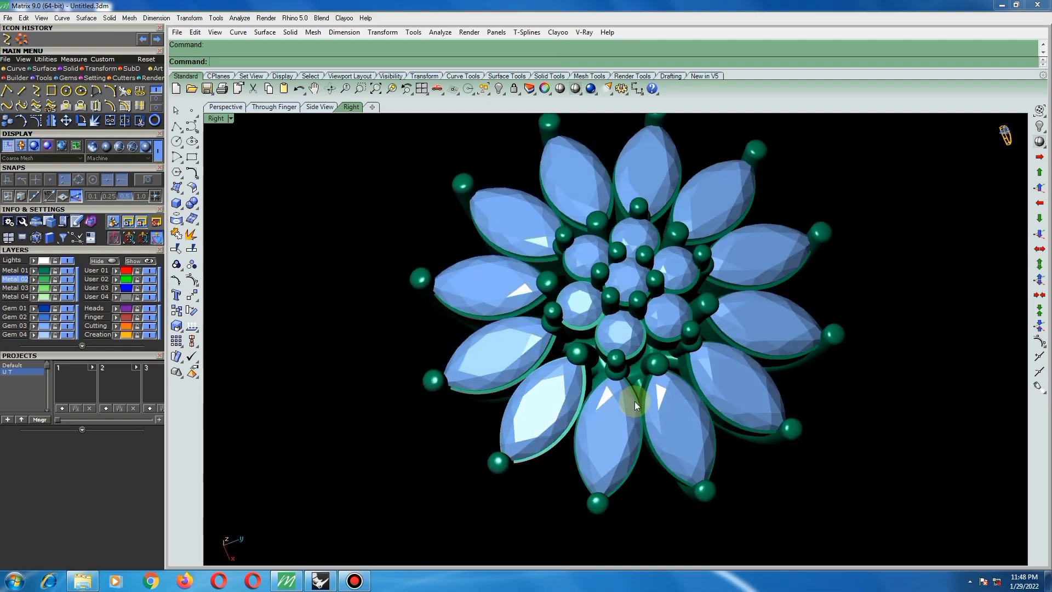
{"action": "scroll", "coordinate": [635, 403], "scroll_direction": "down", "scroll_amount": 6}
{"action": "scroll", "coordinate": [635, 454], "scroll_direction": "up", "scroll_amount": 4}
- Show the flower from the Top view in Wireframe display
{"action": "key", "text": "ctrl+F1"}
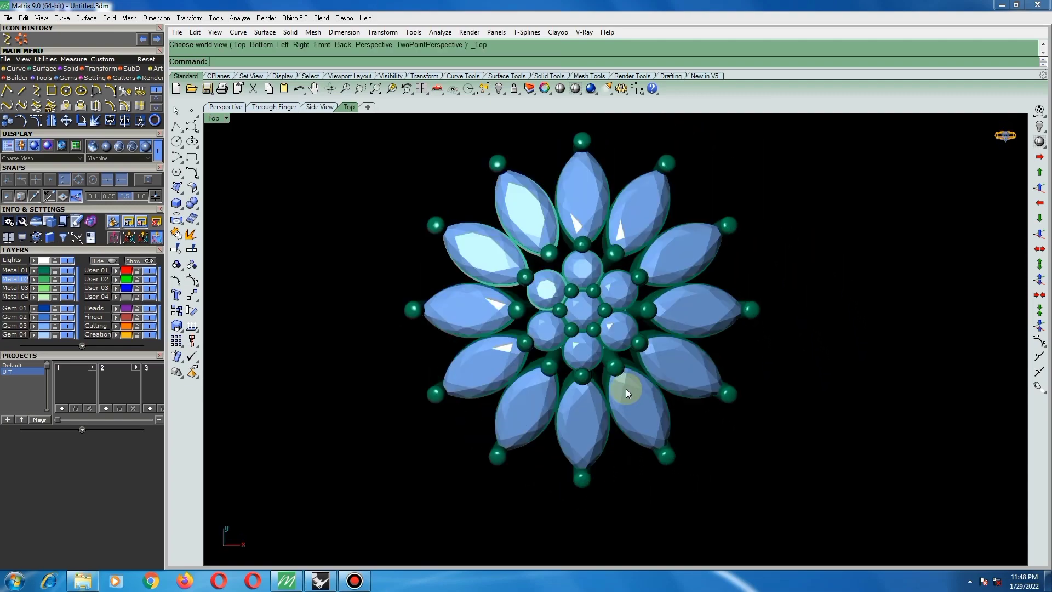
{"action": "left_click_drag", "start_coordinate": [615, 463], "coordinate": [590, 487]}
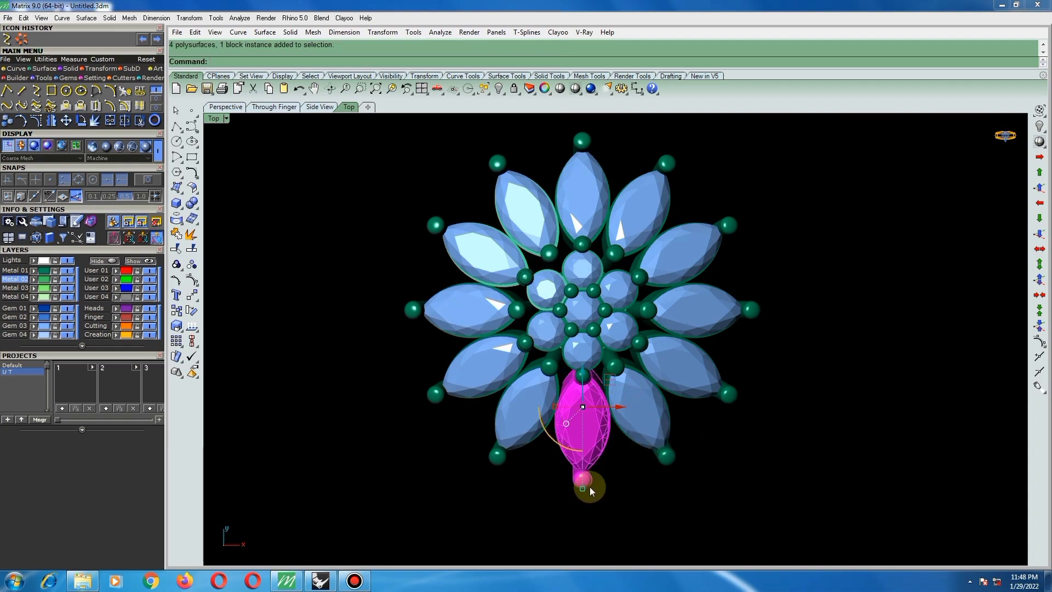
{"action": "left_click", "coordinate": [751, 431]}
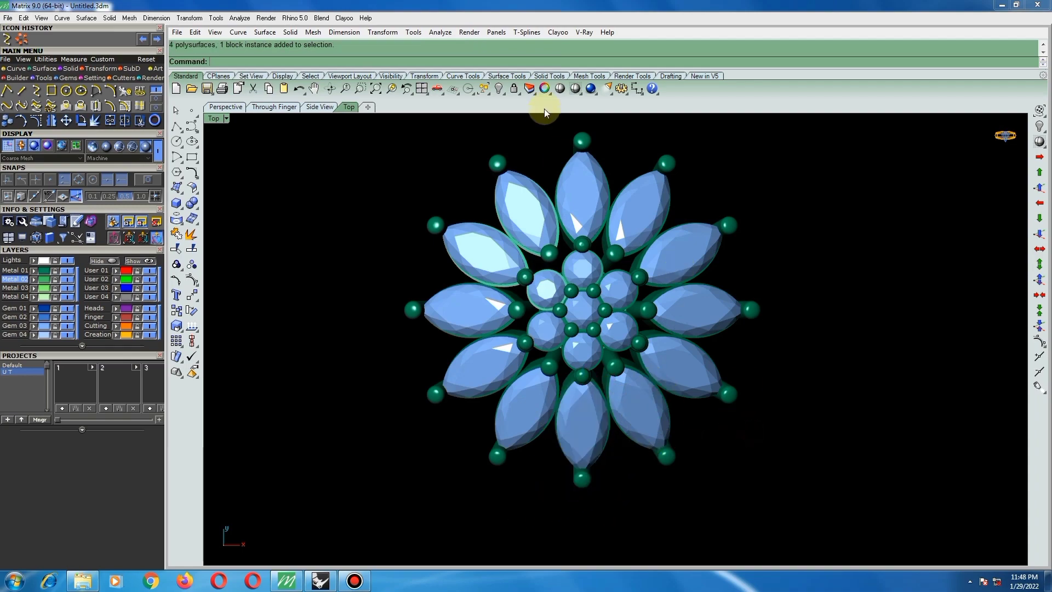
{"action": "left_click", "coordinate": [576, 89]}
{"action": "scroll", "coordinate": [575, 449], "scroll_direction": "up", "scroll_amount": 6}
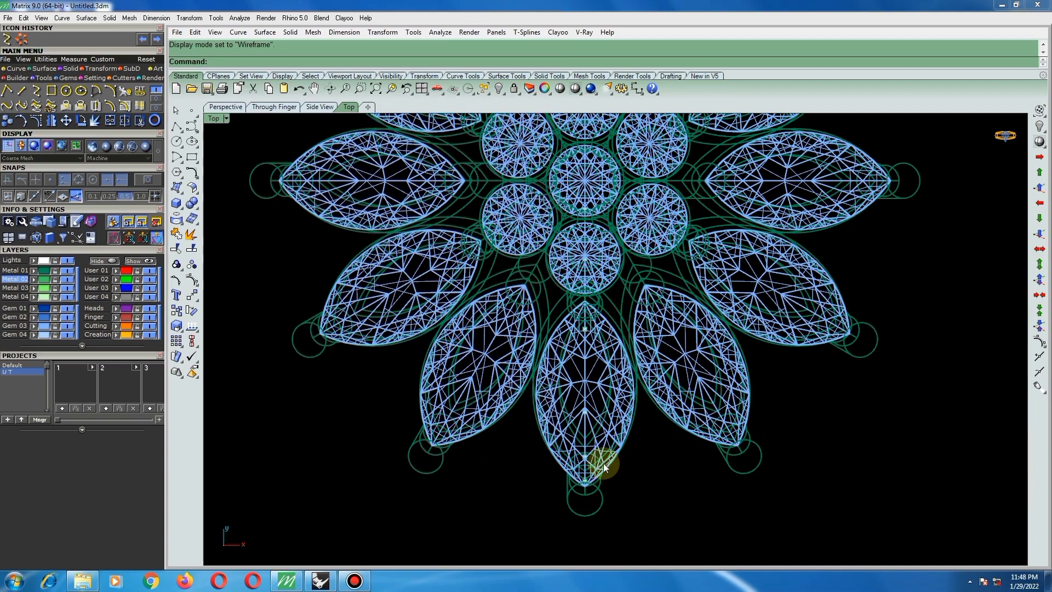
- Move the bottom marquise gem, its setting, prongs and support arm curve slightly toward the flower's center in the Top view
{"action": "left_click", "coordinate": [603, 462]}
{"action": "key", "text": "Escape"}
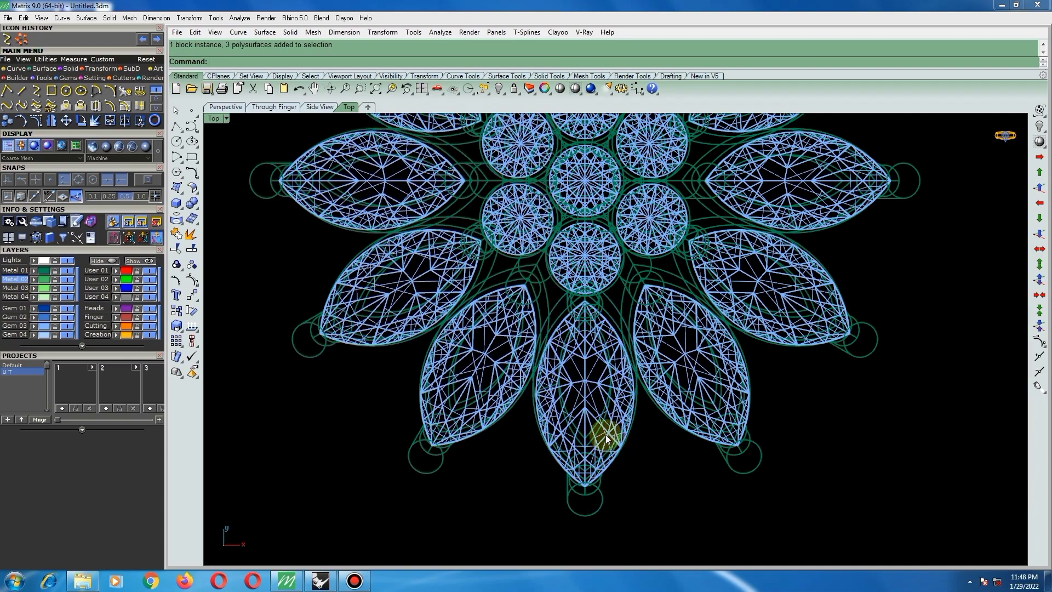
{"action": "left_click", "coordinate": [606, 435]}
{"action": "right_click_drag", "start_coordinate": [606, 435], "coordinate": [580, 355], "text": "ctrl+shift"}
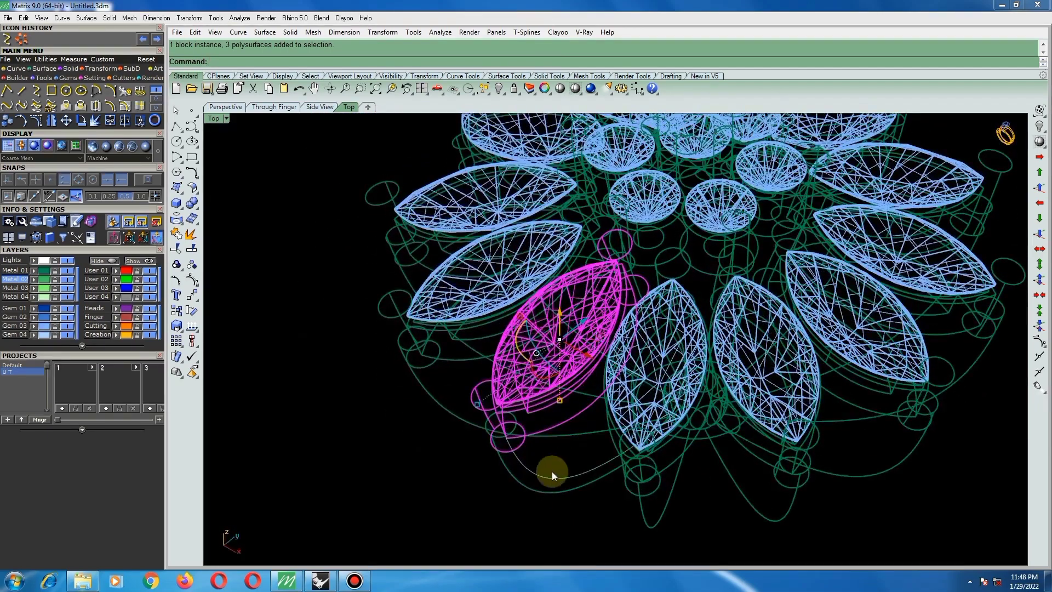
{"action": "left_click", "coordinate": [550, 474], "text": "shift"}
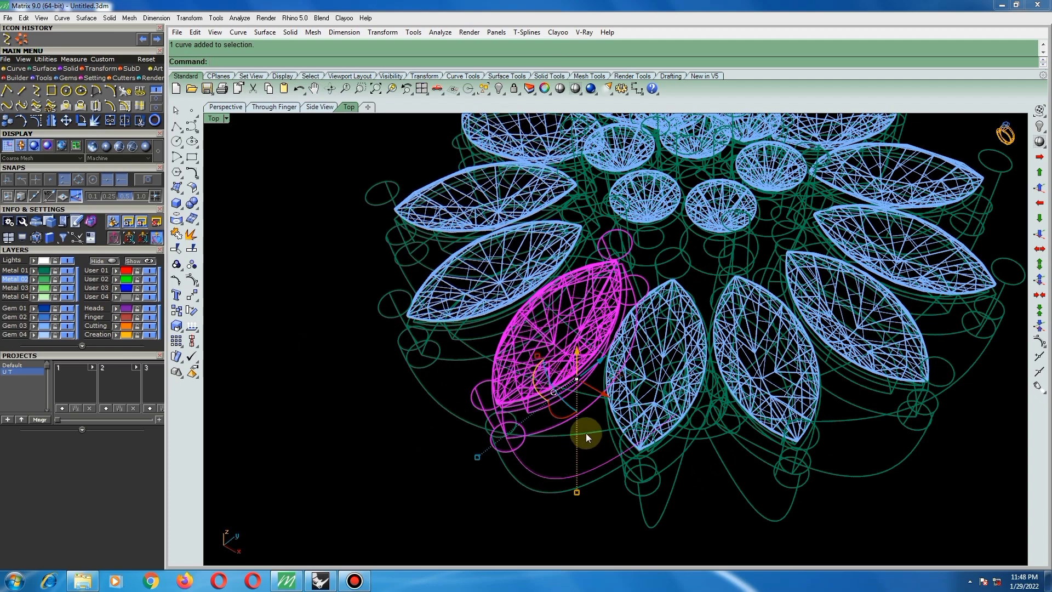
{"action": "key", "text": "ctrl+F1"}
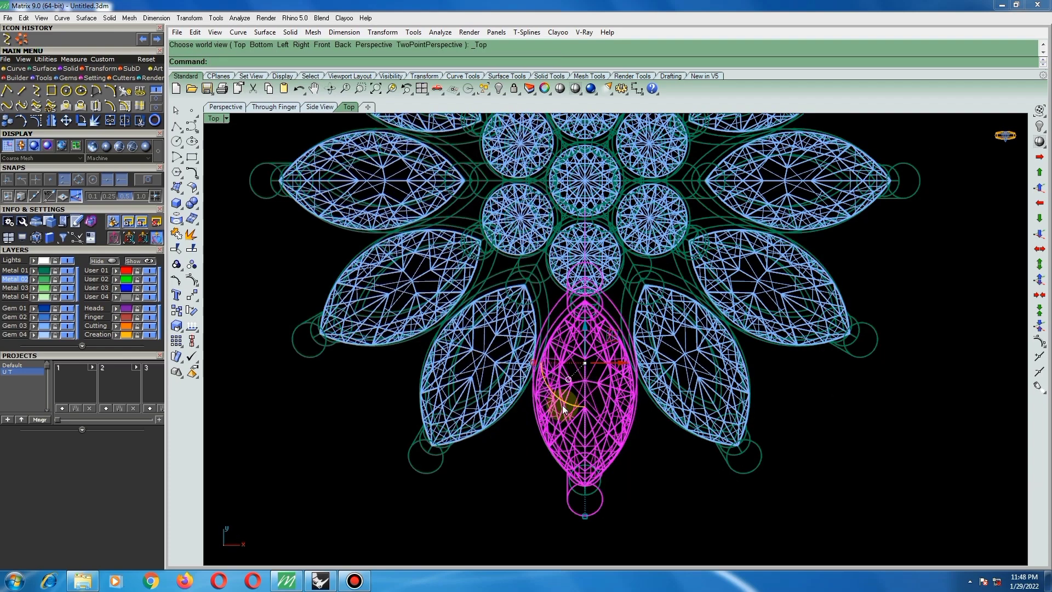
{"action": "left_click", "coordinate": [192, 280]}
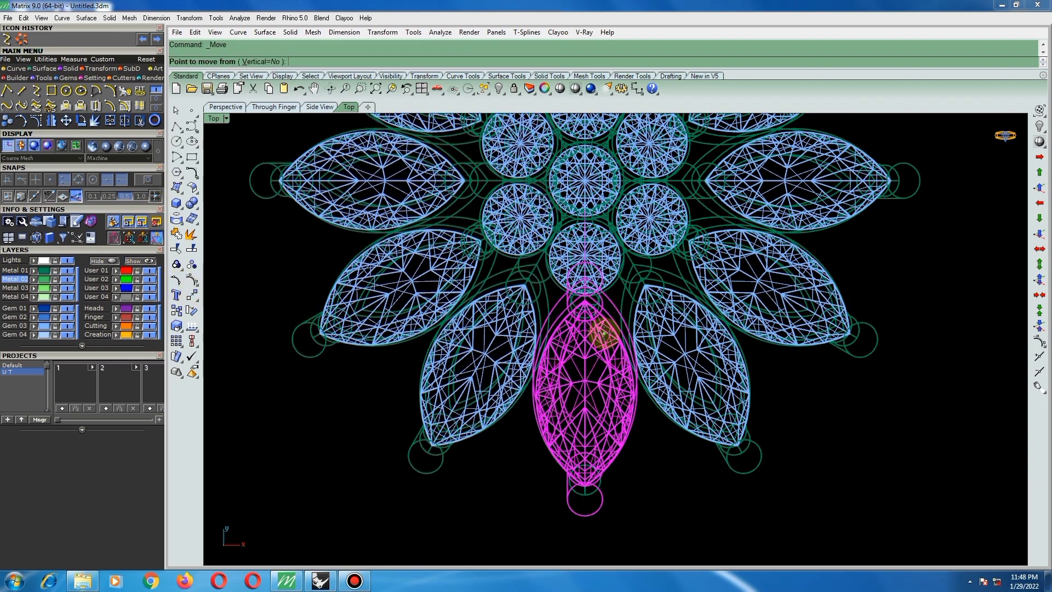
{"action": "scroll", "coordinate": [592, 317], "scroll_direction": "up", "scroll_amount": 6}
{"action": "left_click", "coordinate": [591, 313]}
{"action": "left_click", "coordinate": [591, 305]}
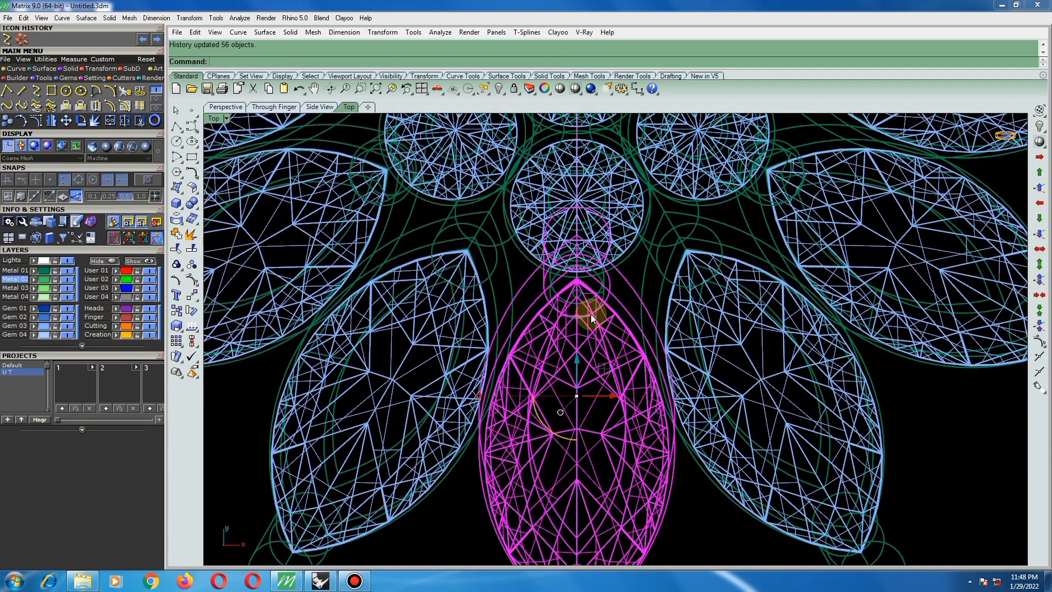
{"action": "scroll", "coordinate": [590, 314], "scroll_direction": "down", "scroll_amount": 5}
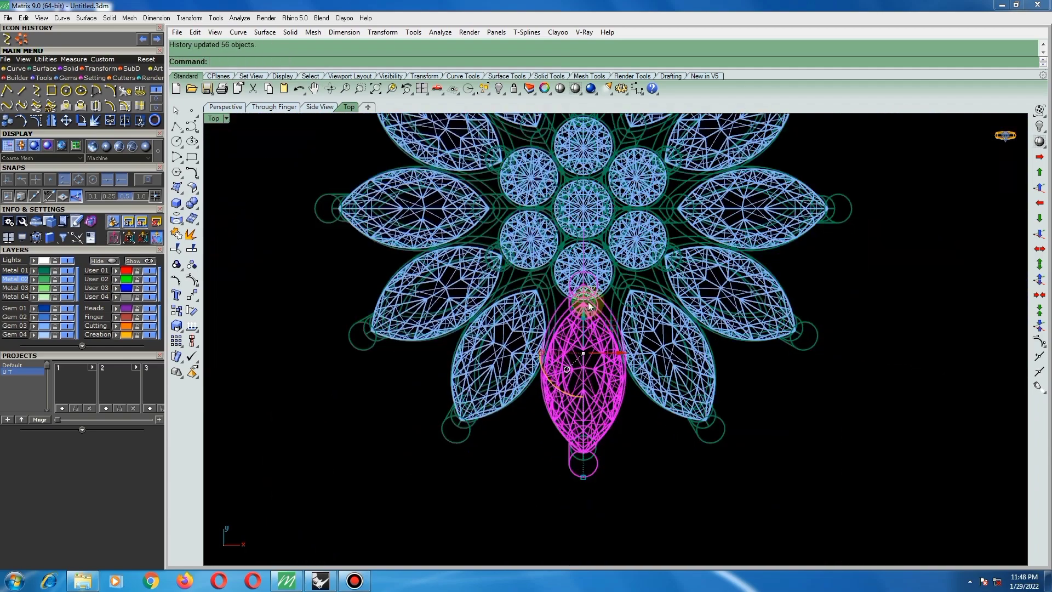
- Examine the support arms and settings from the side in Shaded display
{"action": "left_click", "coordinate": [572, 90]}
{"action": "mouse_move", "coordinate": [657, 339]}
{"action": "right_mouse_down"}
{"action": "mouse_move", "coordinate": [623, 263]}
{"action": "mouse_move", "coordinate": [540, 148]}
{"action": "mouse_move", "coordinate": [516, 126]}
{"action": "mouse_move", "coordinate": [470, 122]}
{"action": "mouse_move", "coordinate": [559, 383]}
{"action": "mouse_move", "coordinate": [615, 387]}
{"action": "mouse_move", "coordinate": [584, 394]}
{"action": "mouse_move", "coordinate": [566, 378]}
{"action": "right_mouse_up"}
{"action": "scroll", "coordinate": [466, 408], "scroll_direction": "down", "scroll_amount": 3}
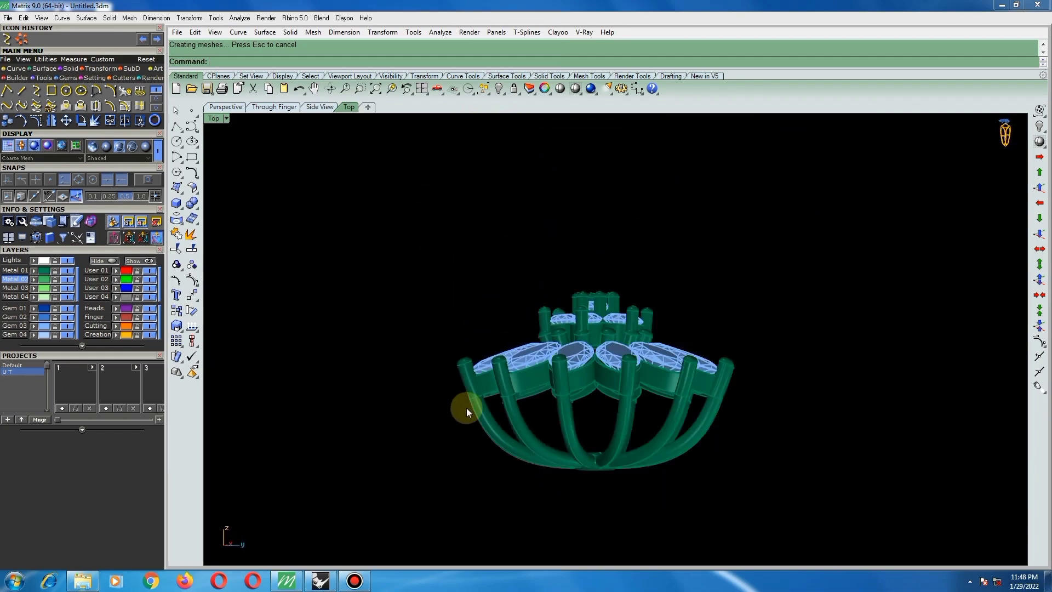
{"action": "scroll", "coordinate": [466, 411], "scroll_direction": "up", "scroll_amount": 3}
{"action": "right_click_drag", "start_coordinate": [554, 453], "coordinate": [533, 432]}
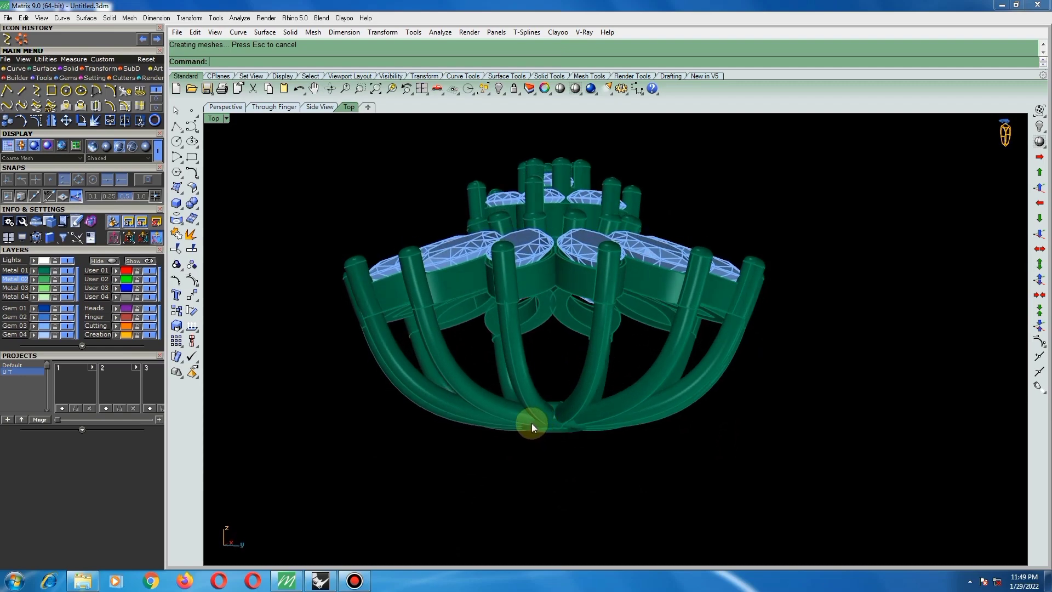
- Turn on the control points of the leftmost support arm's curve in the Right view and set the display to Ghosted
{"action": "key", "text": "F3"}
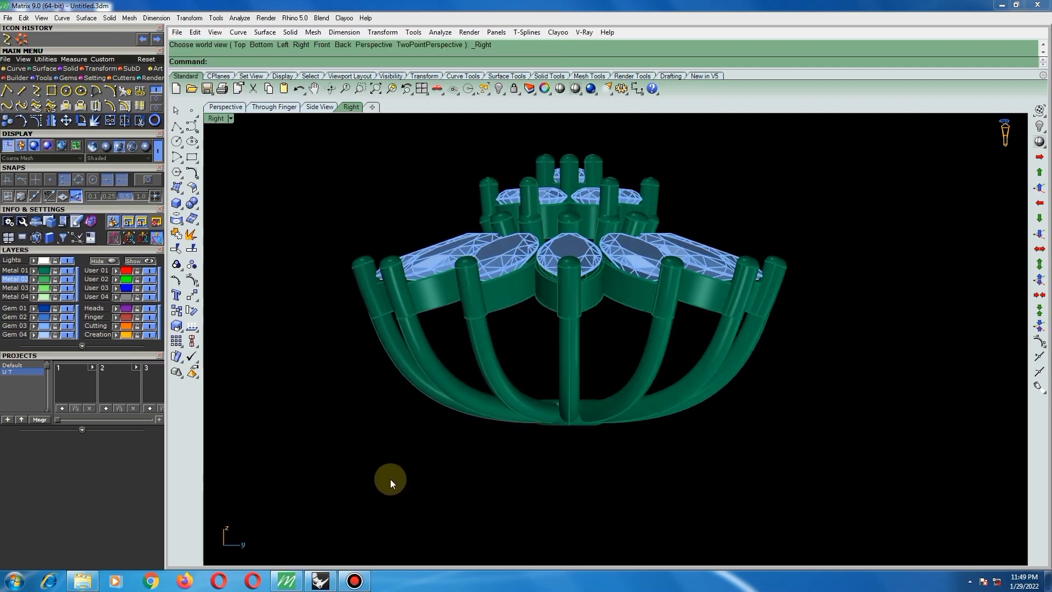
{"action": "left_click_drag", "start_coordinate": [391, 479], "coordinate": [608, 359]}
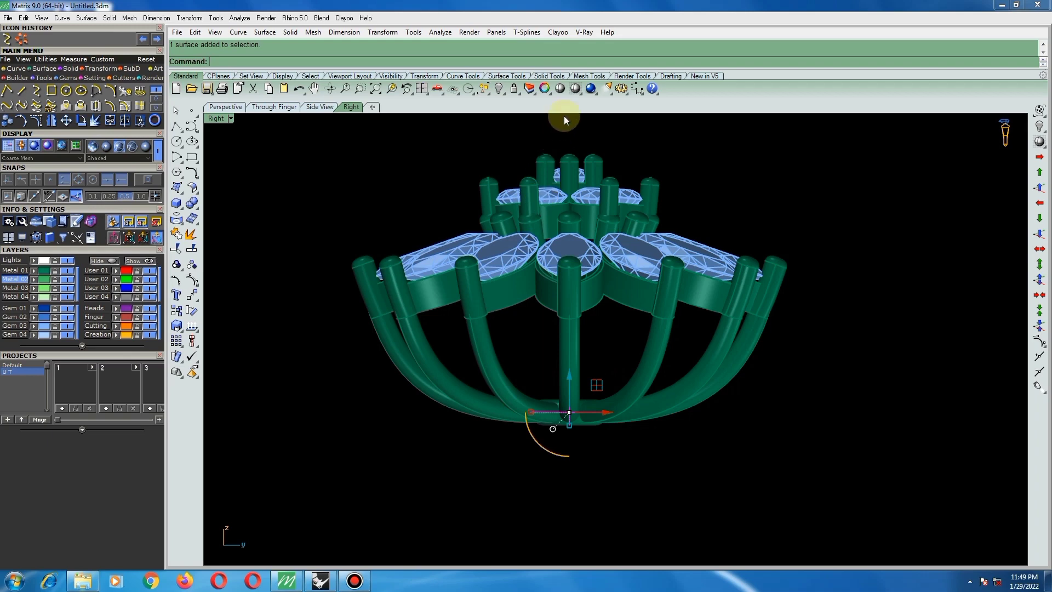
{"action": "left_click", "coordinate": [574, 88]}
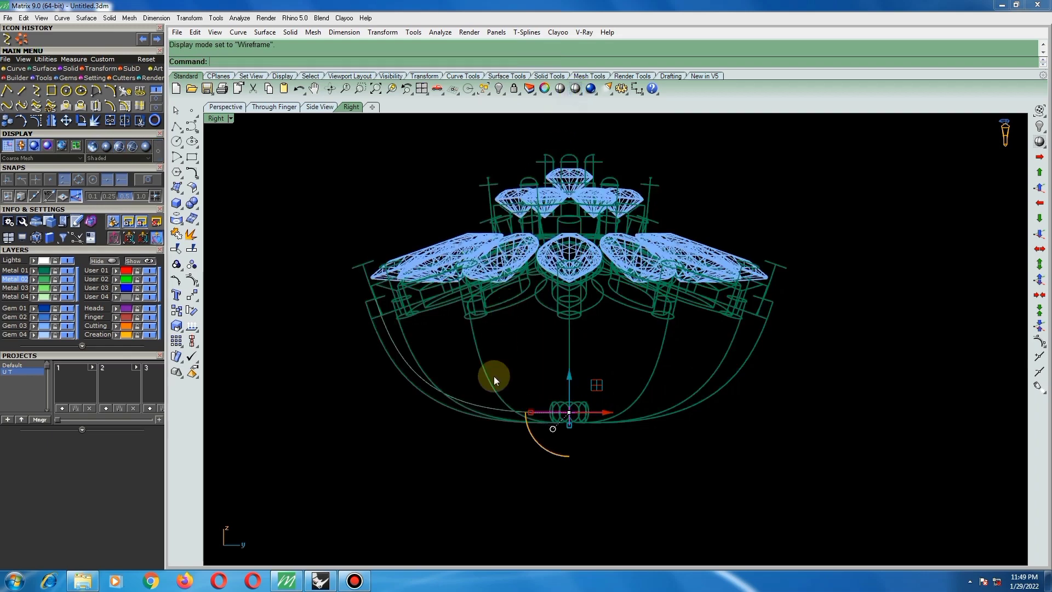
{"action": "left_click", "coordinate": [485, 406]}
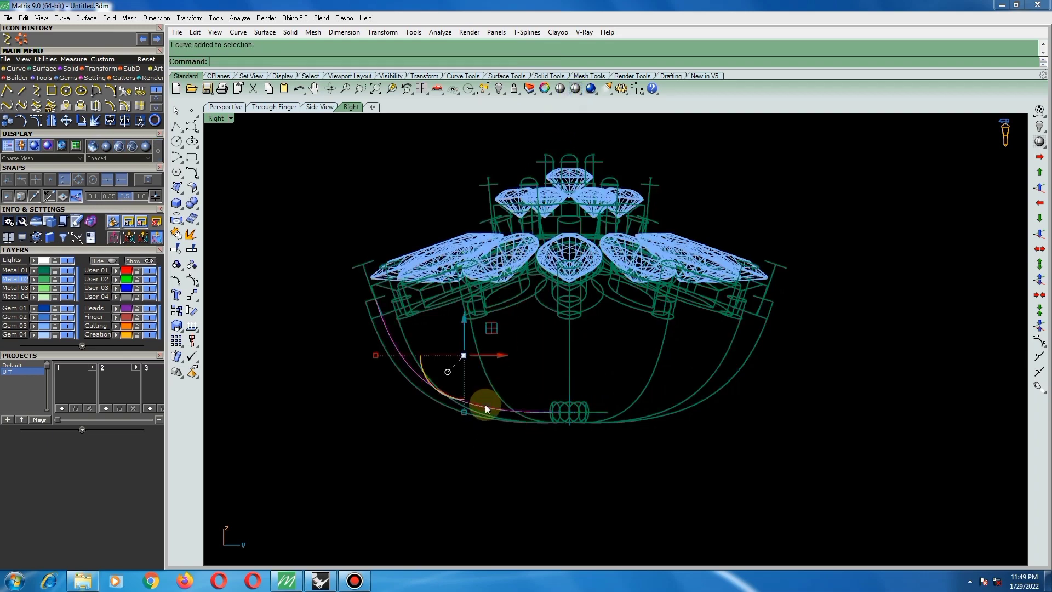
{"action": "left_click", "coordinate": [192, 266]}
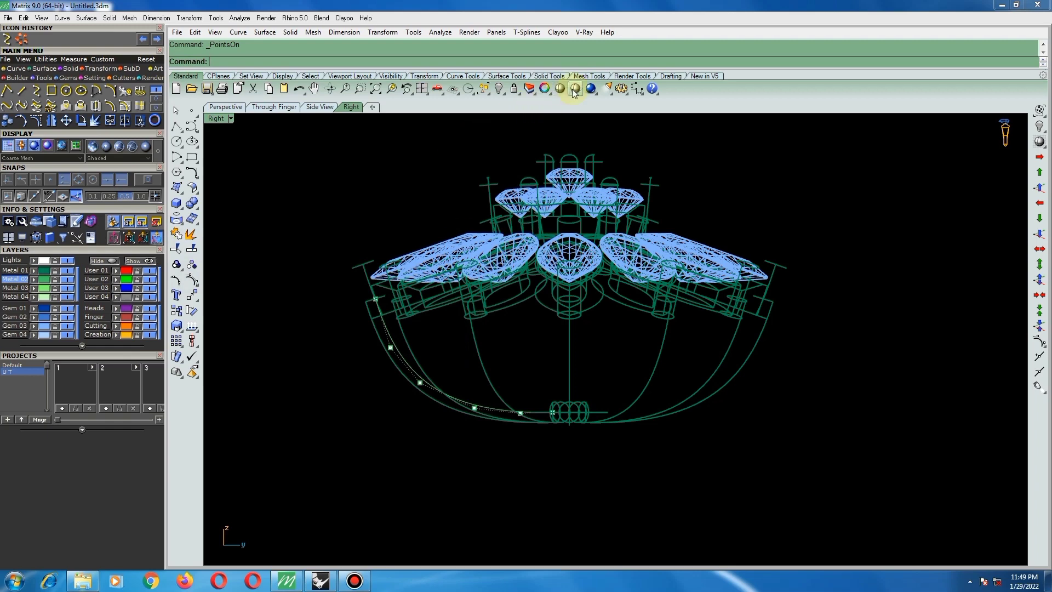
{"action": "left_click", "coordinate": [232, 117]}
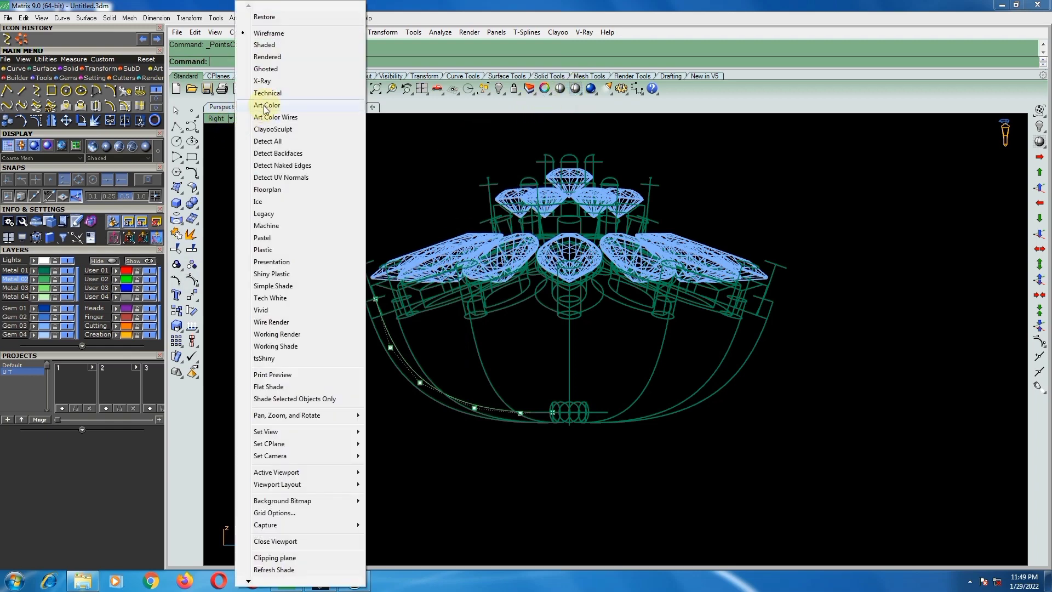
{"action": "left_click", "coordinate": [268, 77]}
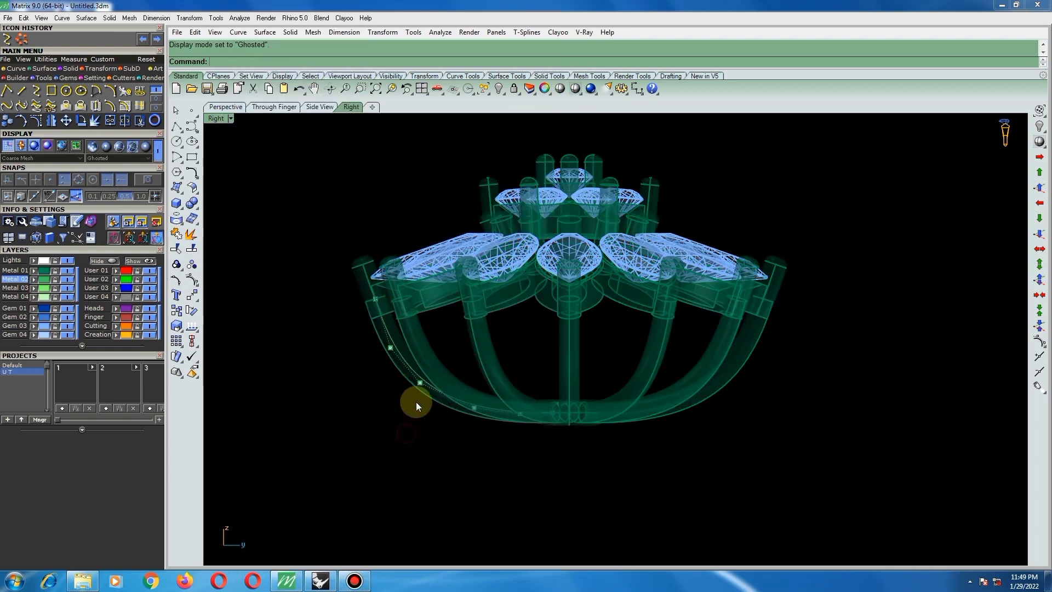
- Try deleting the middle bend control point of the support arm curve and undo the deletion
{"action": "scroll", "coordinate": [426, 397], "scroll_direction": "up", "scroll_amount": 3}
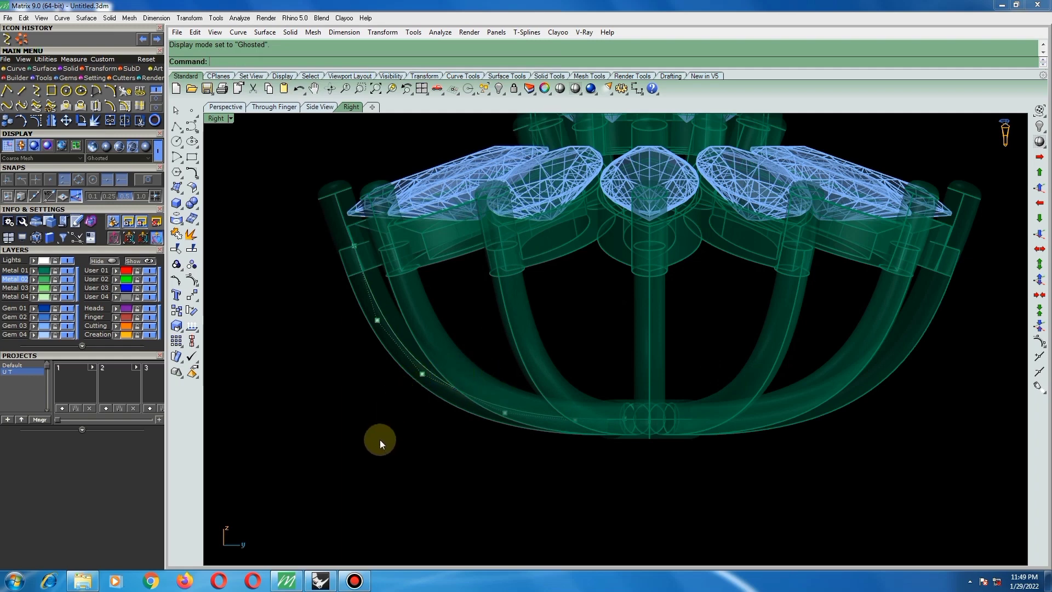
{"action": "left_click_drag", "start_coordinate": [382, 370], "coordinate": [466, 417]}
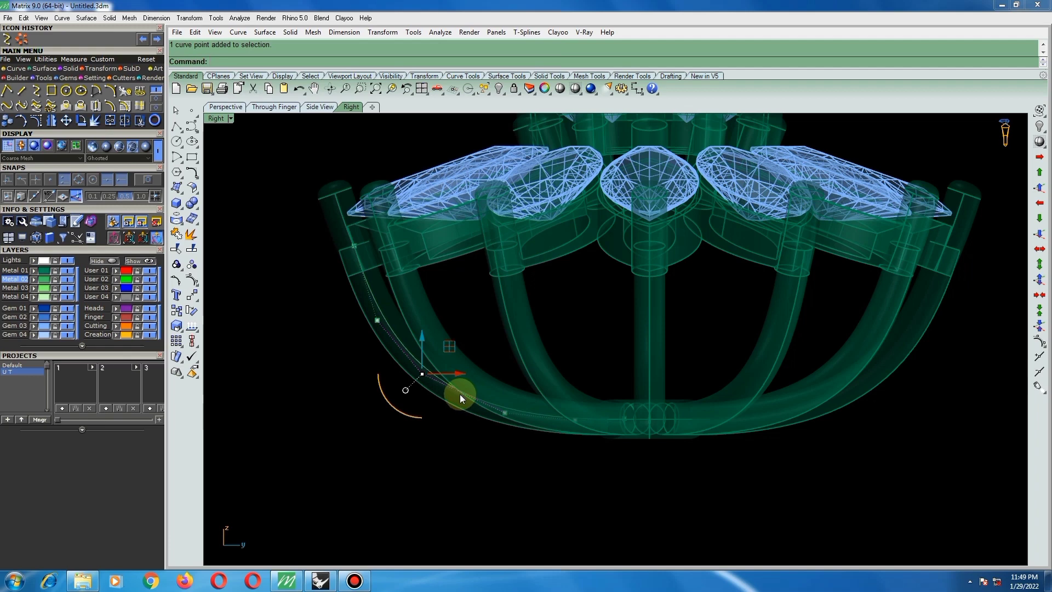
{"action": "key", "text": "Delete"}
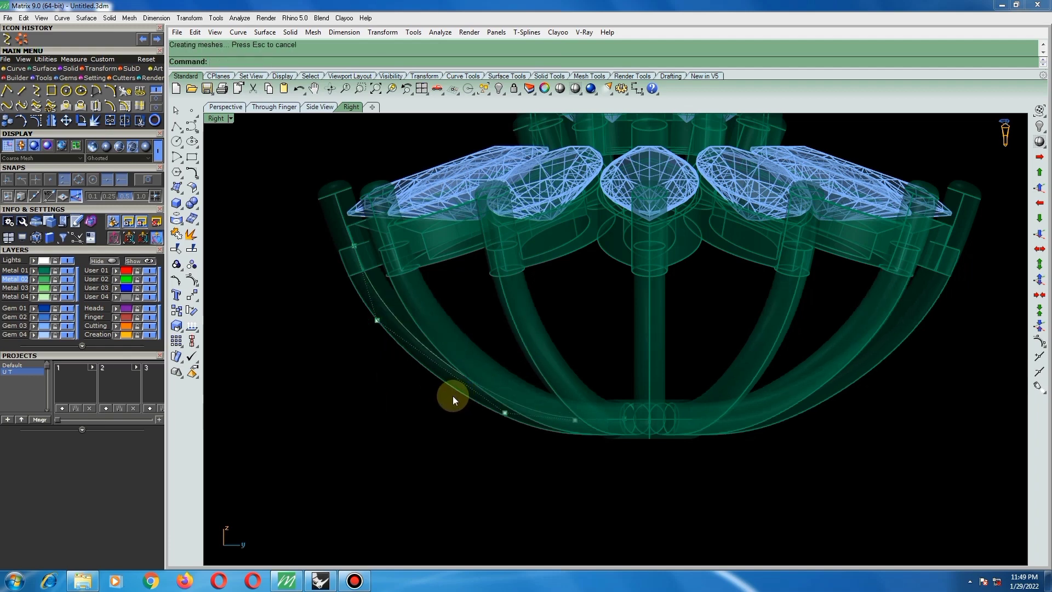
{"action": "scroll", "coordinate": [453, 396], "scroll_direction": "down", "scroll_amount": 3}
{"action": "key", "text": "ctrl+z"}
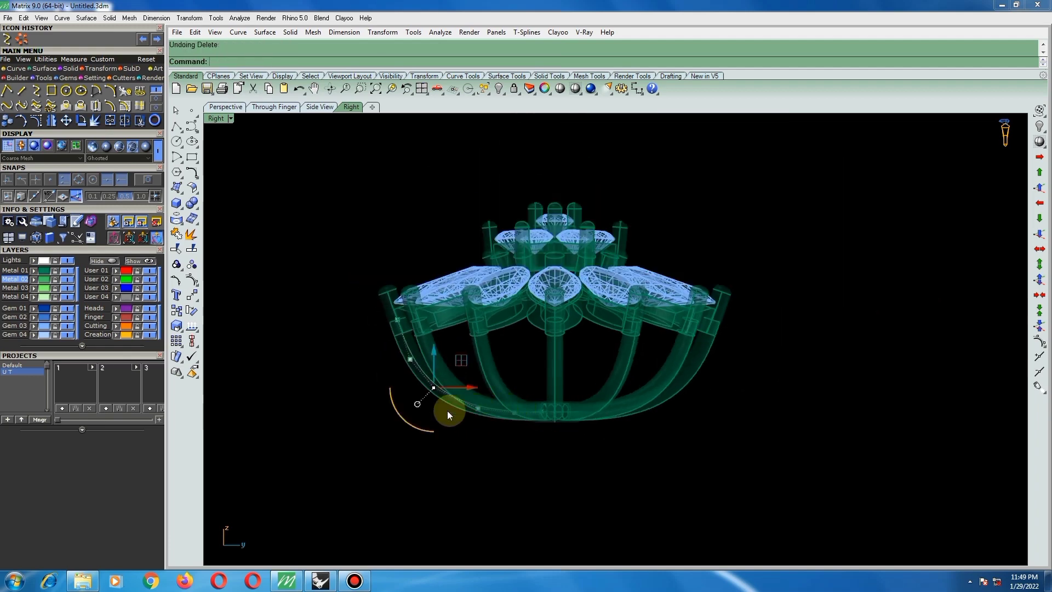
- Shift the arm curve's middle bend control point slightly inward and delete the control point next to the curve's inner end
{"action": "scroll", "coordinate": [447, 410], "scroll_direction": "up", "scroll_amount": 3}
{"action": "left_click_drag", "start_coordinate": [467, 356], "coordinate": [478, 357]}
{"action": "scroll", "coordinate": [500, 416], "scroll_direction": "down", "scroll_amount": 3}
{"action": "scroll", "coordinate": [478, 427], "scroll_direction": "up", "scroll_amount": 3}
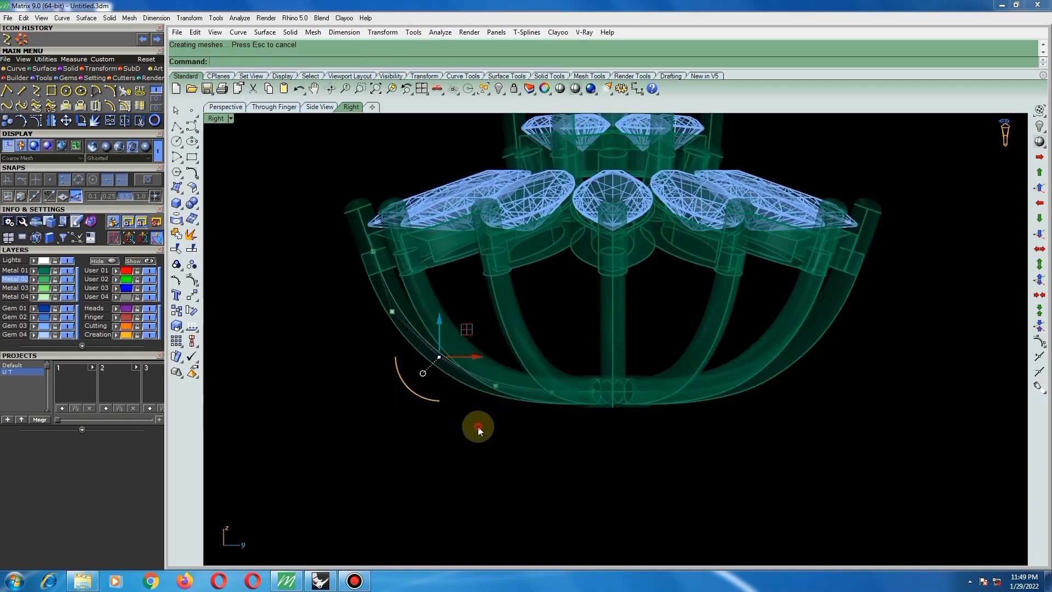
{"action": "left_click_drag", "start_coordinate": [478, 426], "coordinate": [515, 379]}
{"action": "left_click_drag", "start_coordinate": [534, 426], "coordinate": [562, 376]}
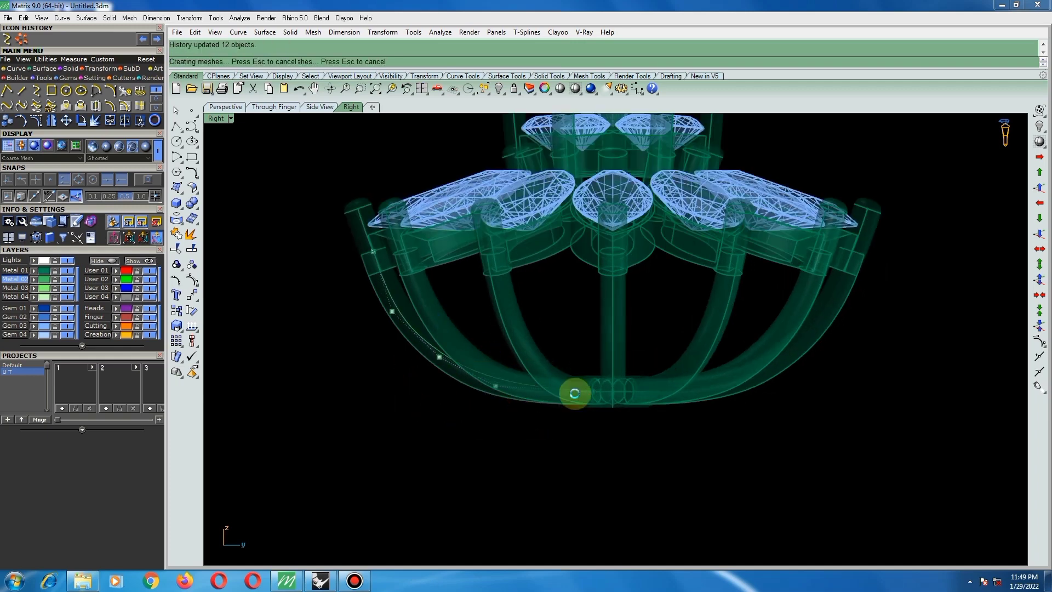
- Move the arm curve's lower bend control point inward toward the centre and slightly down
{"action": "left_click_drag", "start_coordinate": [476, 327], "coordinate": [508, 444]}
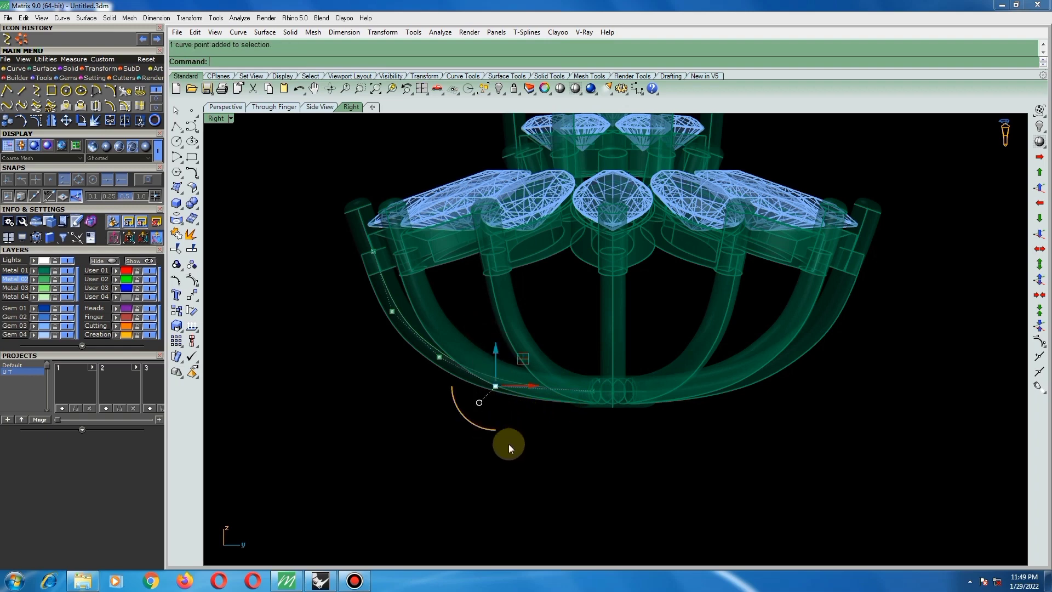
{"action": "type", "text": "m"}
{"action": "key", "text": "Return"}
{"action": "left_click", "coordinate": [514, 411]}
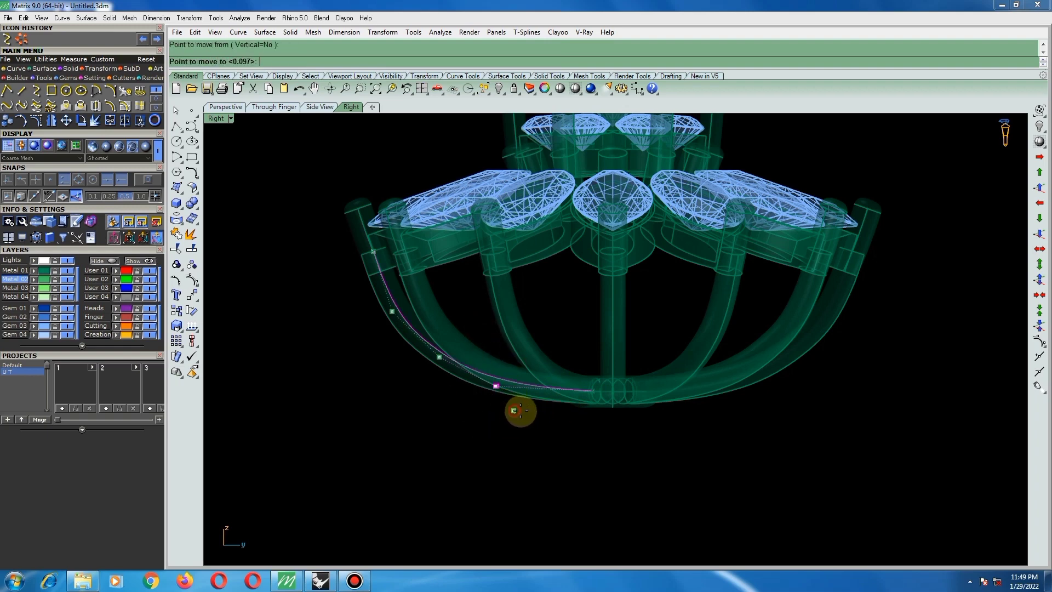
{"action": "left_click", "coordinate": [537, 415]}
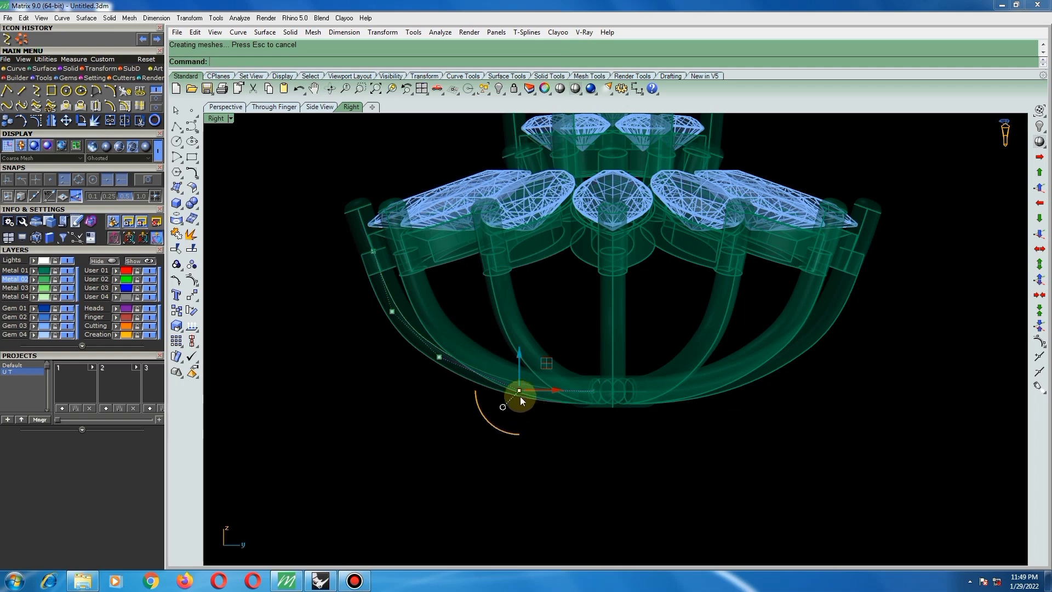
- Move the arm curve's middle bend control point slightly down and inward
{"action": "left_click_drag", "start_coordinate": [383, 375], "coordinate": [457, 342]}
{"action": "type", "text": "m"}
{"action": "key", "text": "Return"}
{"action": "left_click", "coordinate": [480, 349]}
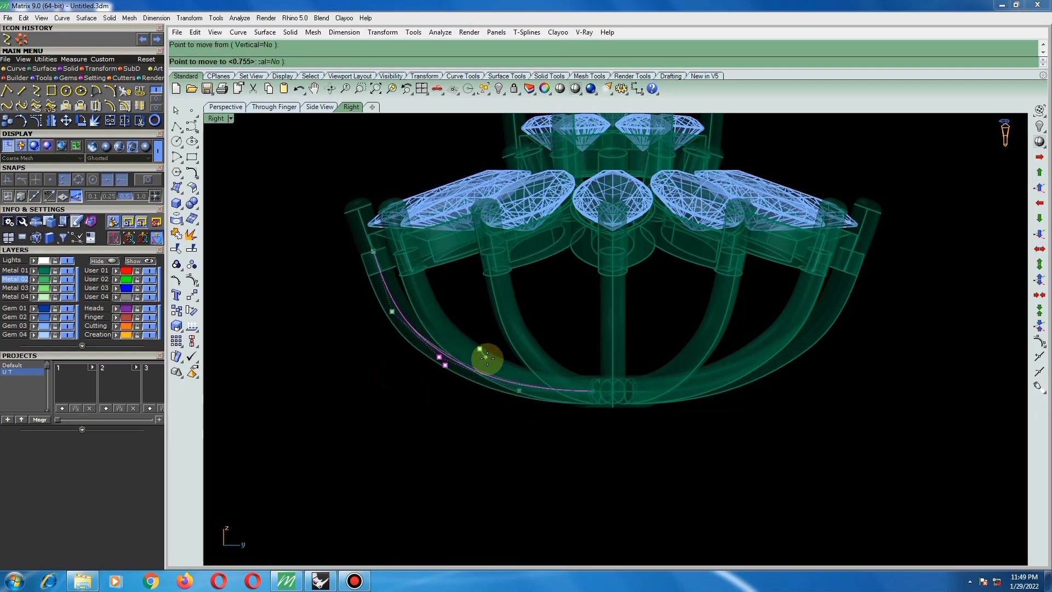
{"action": "left_click", "coordinate": [487, 364]}
{"action": "scroll", "coordinate": [481, 366], "scroll_direction": "down", "scroll_amount": 1}
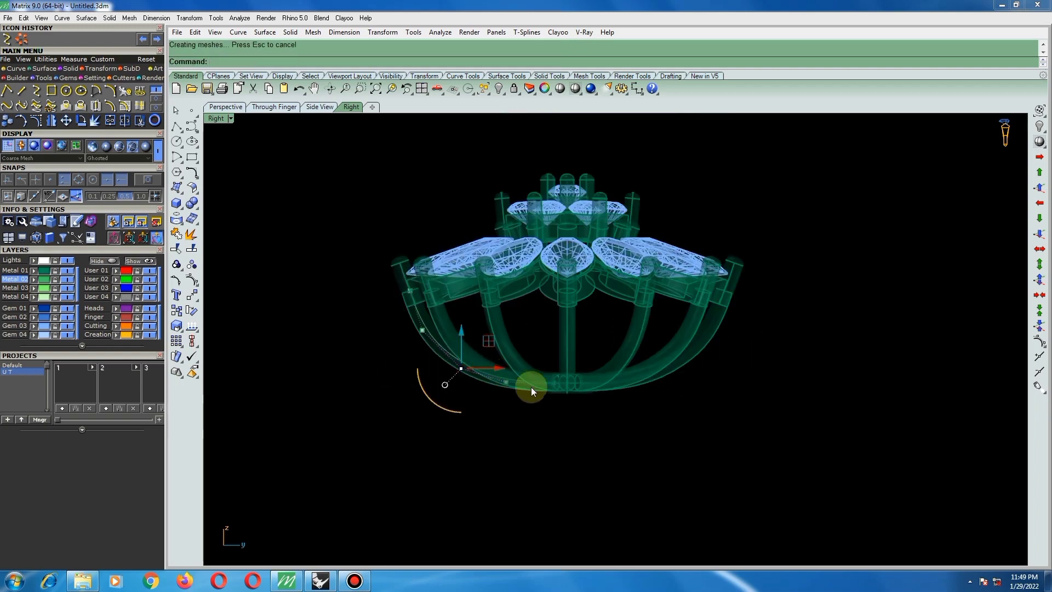
- Move the control point next to the arm curve's inner end farther inward and slightly down
{"action": "scroll", "coordinate": [518, 385], "scroll_direction": "up", "scroll_amount": 1}
{"action": "scroll", "coordinate": [518, 385], "scroll_direction": "up", "scroll_amount": 1}
{"action": "left_click_drag", "start_coordinate": [466, 326], "coordinate": [519, 419]}
{"action": "type", "text": "m"}
{"action": "key", "text": "Return"}
{"action": "scroll", "coordinate": [522, 388], "scroll_direction": "up", "scroll_amount": 3}
{"action": "left_click", "coordinate": [521, 391]}
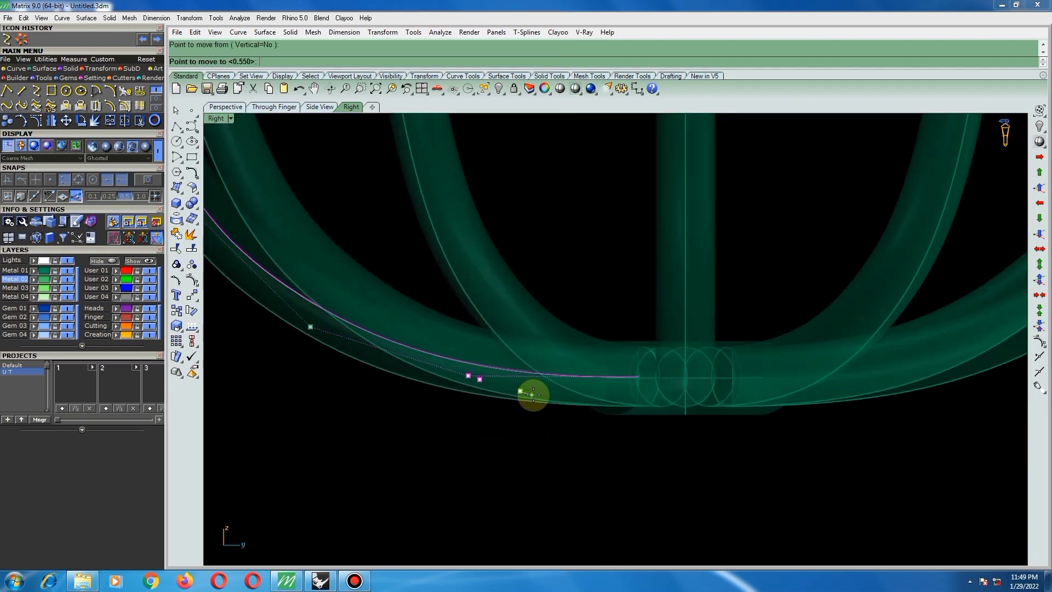
{"action": "left_click", "coordinate": [539, 398]}
{"action": "scroll", "coordinate": [536, 399], "scroll_direction": "down", "scroll_amount": 2}
{"action": "scroll", "coordinate": [472, 369], "scroll_direction": "down", "scroll_amount": 2}
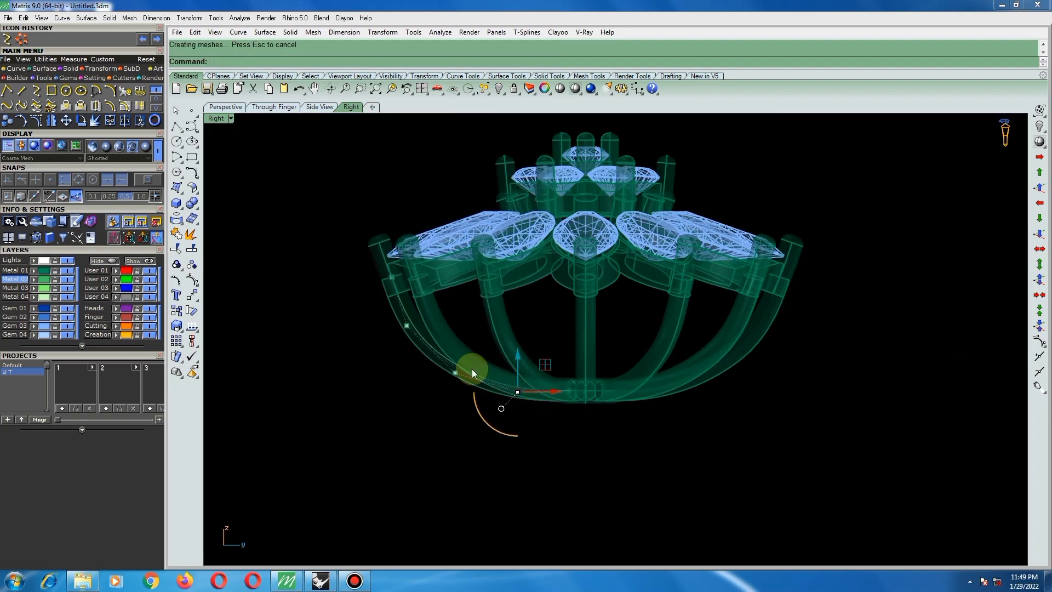
- Move the two uppermost control points of the arm curve together slightly inward beneath the outer prong
{"action": "scroll", "coordinate": [443, 360], "scroll_direction": "up", "scroll_amount": 4}
{"action": "scroll", "coordinate": [398, 342], "scroll_direction": "down", "scroll_amount": 4}
{"action": "scroll", "coordinate": [395, 336], "scroll_direction": "up", "scroll_amount": 2}
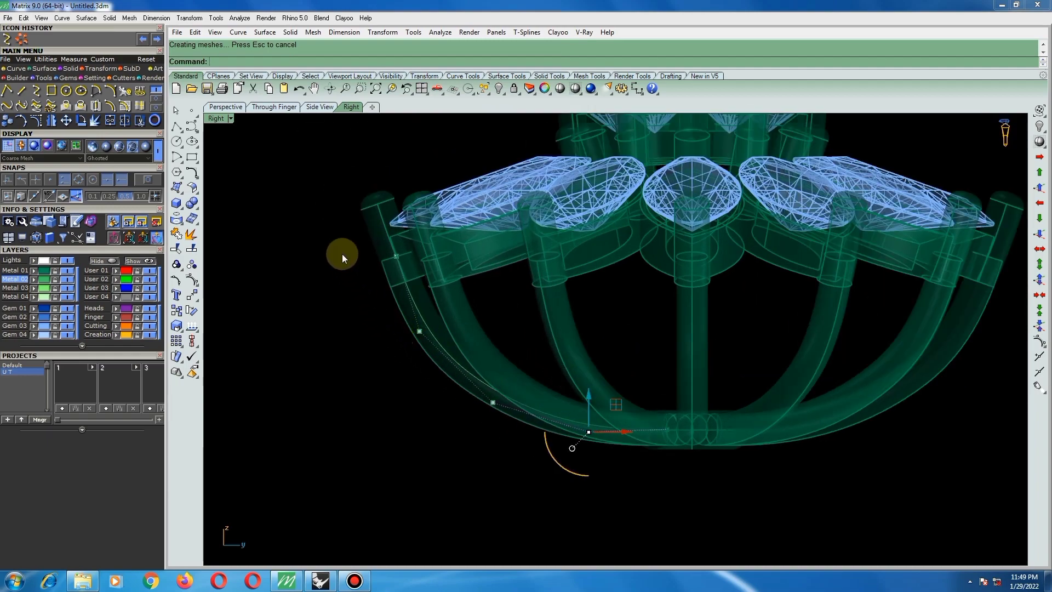
{"action": "left_click_drag", "start_coordinate": [342, 254], "coordinate": [462, 380]}
{"action": "scroll", "coordinate": [410, 256], "scroll_direction": "up", "scroll_amount": 3}
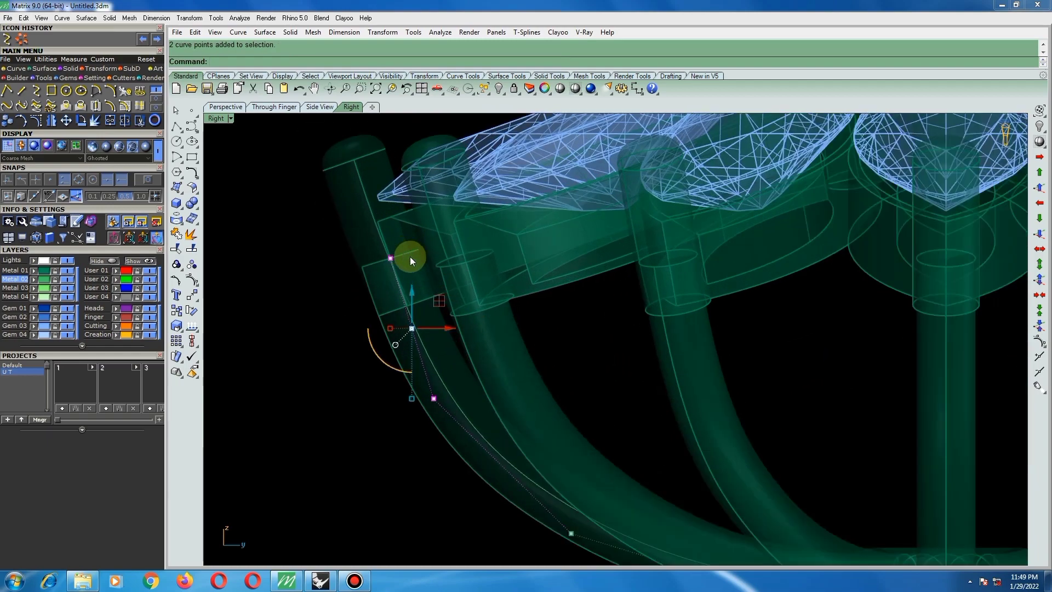
{"action": "scroll", "coordinate": [408, 269], "scroll_direction": "up", "scroll_amount": 2}
{"action": "right_click", "coordinate": [407, 293]}
{"action": "scroll", "coordinate": [388, 254], "scroll_direction": "up", "scroll_amount": 6}
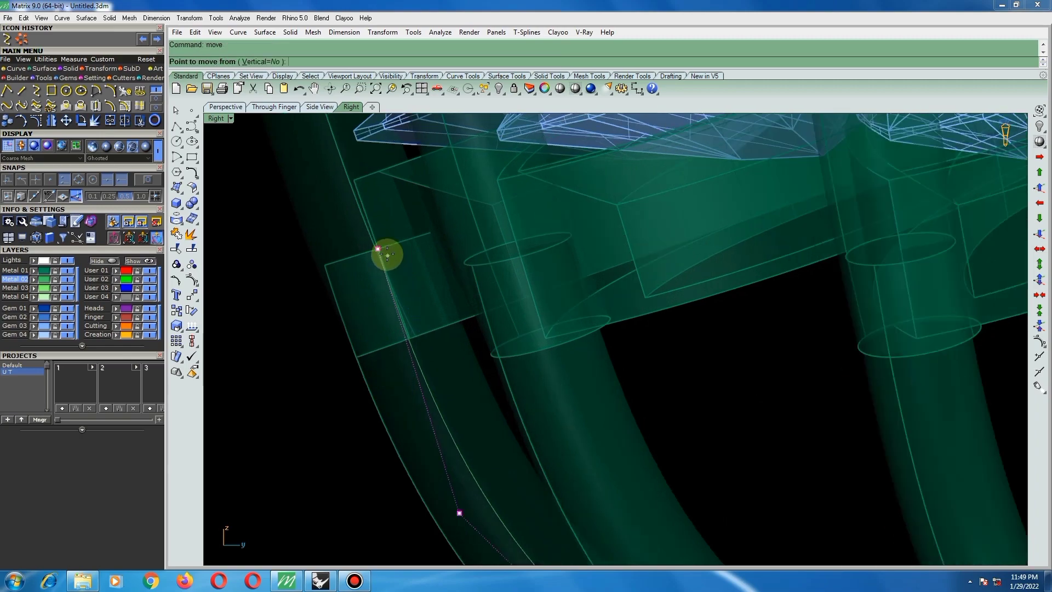
{"action": "left_click", "coordinate": [391, 252]}
{"action": "left_click", "coordinate": [393, 255]}
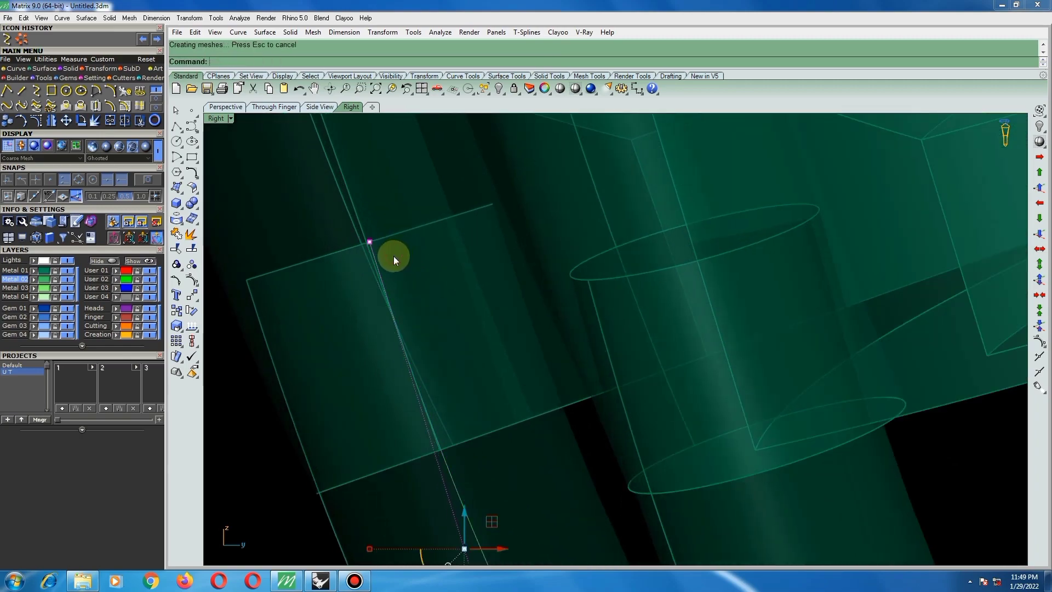
{"action": "scroll", "coordinate": [385, 261], "scroll_direction": "down", "scroll_amount": 6}
{"action": "scroll", "coordinate": [411, 285], "scroll_direction": "down", "scroll_amount": 5}
- Shift the arm curve's second control point from the top slightly inward along the horizontal axis
{"action": "left_click", "coordinate": [496, 340]}
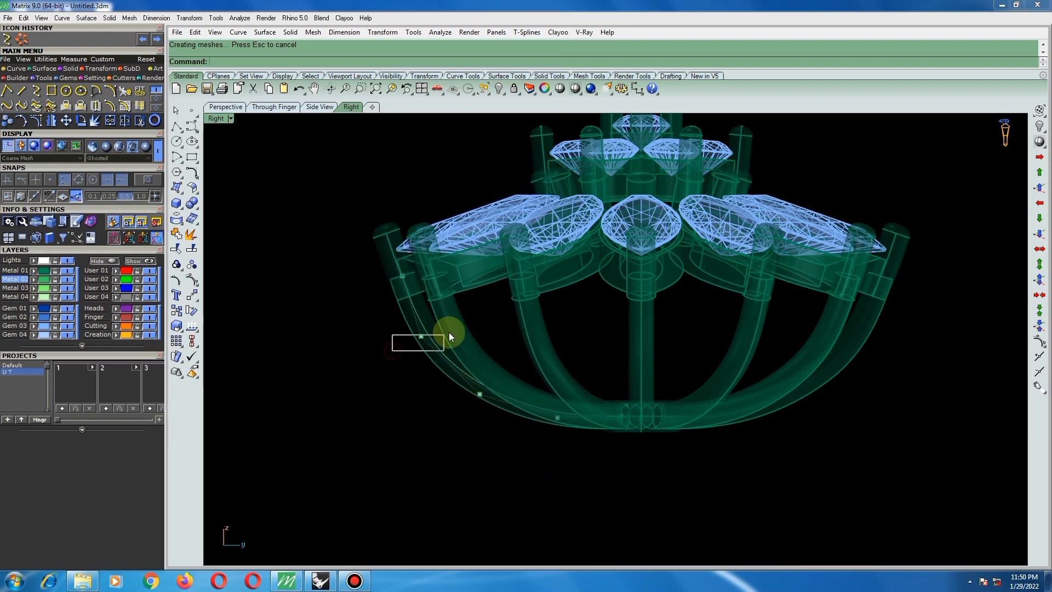
{"action": "left_click_drag", "start_coordinate": [449, 332], "coordinate": [448, 333]}
{"action": "scroll", "coordinate": [448, 335], "scroll_direction": "up", "scroll_amount": 3}
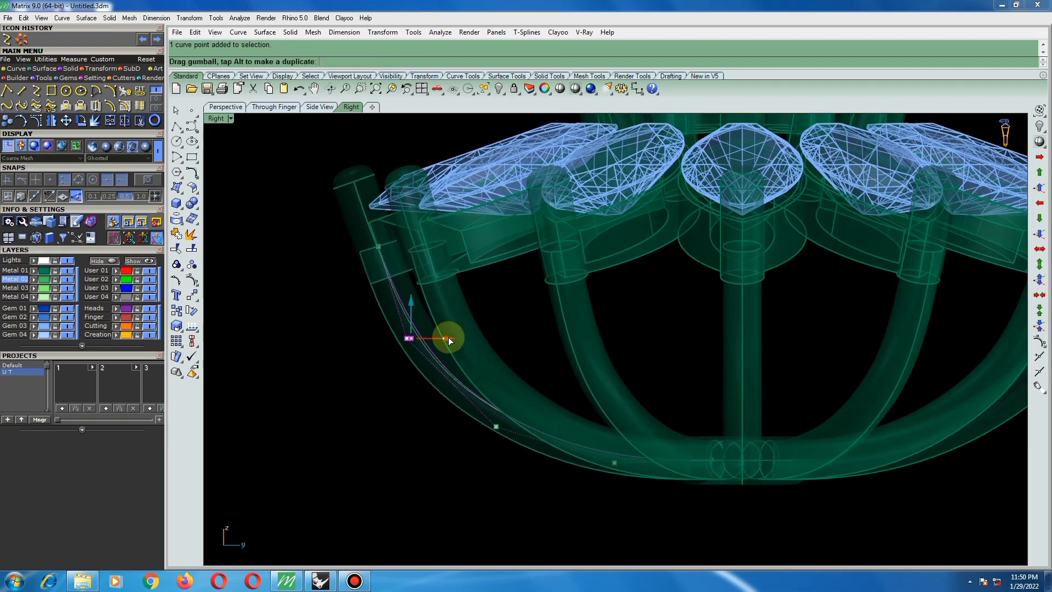
{"action": "key", "text": "Escape"}
{"action": "scroll", "coordinate": [507, 323], "scroll_direction": "down", "scroll_amount": 4}
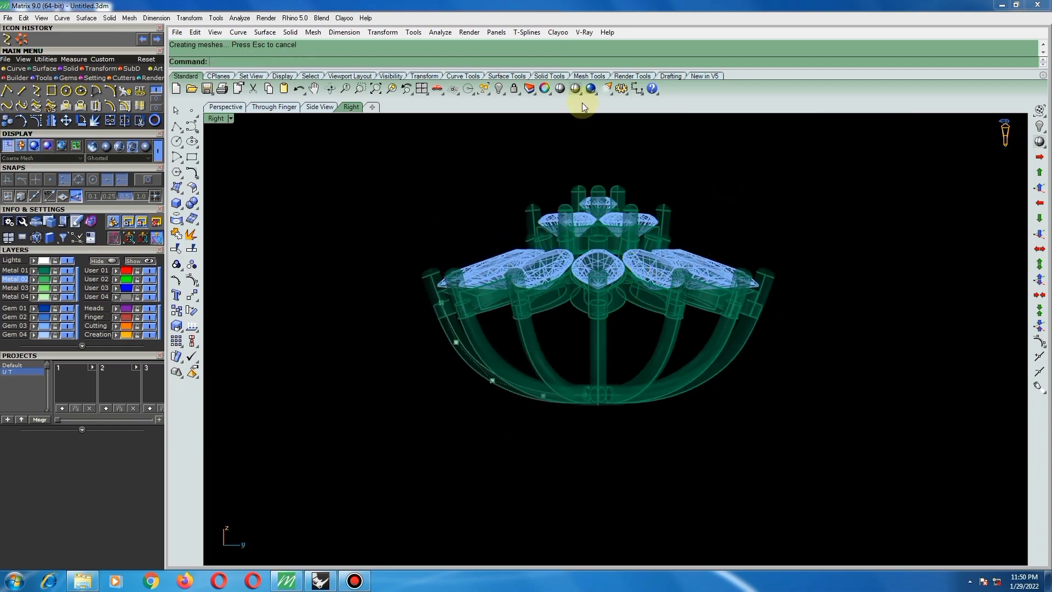
- Set the display to Shaded and slightly lower the control point next to the arm curve's inner end
{"action": "scroll", "coordinate": [501, 292], "scroll_direction": "down", "scroll_amount": 2}
{"action": "scroll", "coordinate": [534, 359], "scroll_direction": "up", "scroll_amount": 5}
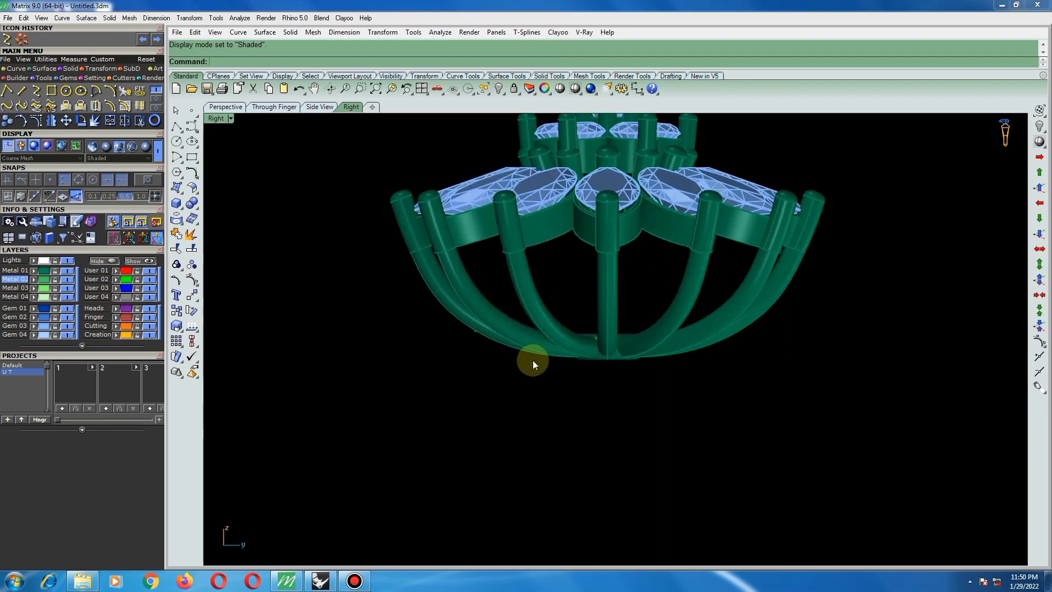
{"action": "left_click_drag", "start_coordinate": [505, 294], "coordinate": [574, 398]}
{"action": "scroll", "coordinate": [544, 357], "scroll_direction": "up", "scroll_amount": 3}
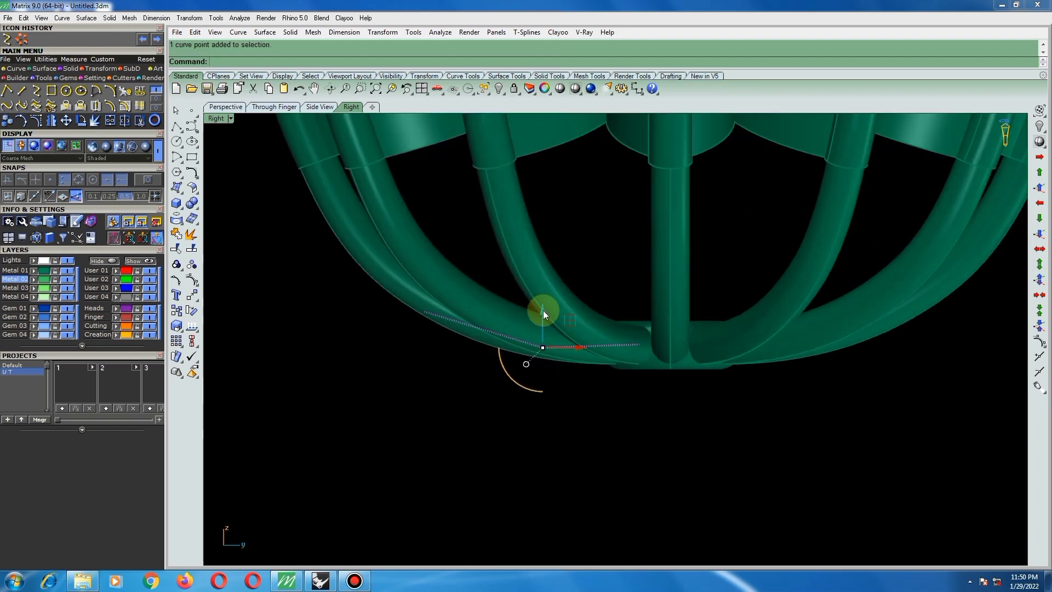
{"action": "left_click_drag", "start_coordinate": [544, 314], "coordinate": [545, 314]}
{"action": "scroll", "coordinate": [542, 315], "scroll_direction": "down", "scroll_amount": 4}
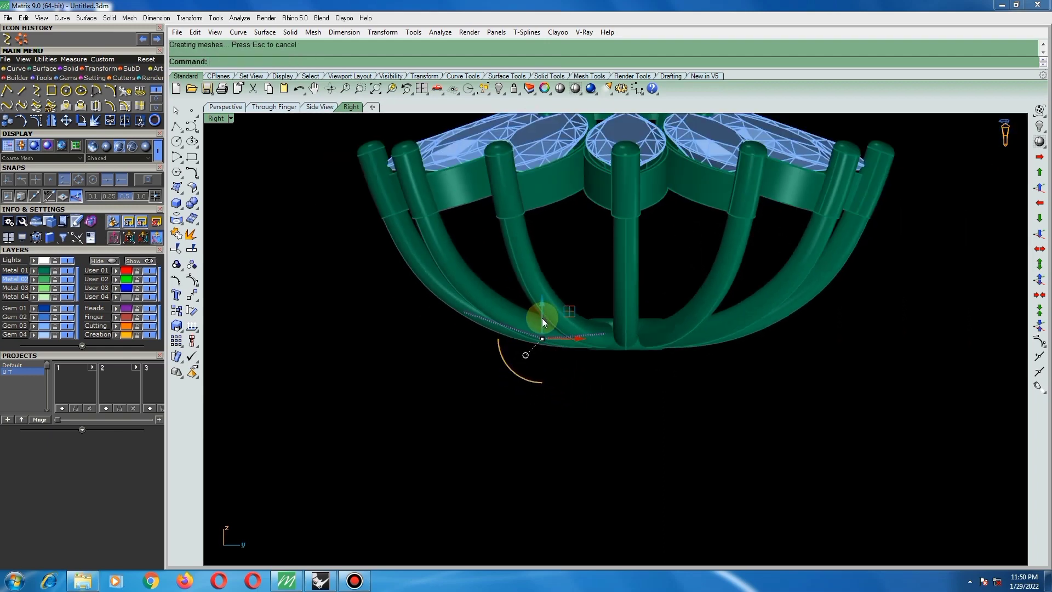
- Adjust the vertical position of the small hub surface where the support arms meet
{"action": "scroll", "coordinate": [605, 324], "scroll_direction": "up", "scroll_amount": 3}
{"action": "left_click", "coordinate": [613, 324]}
{"action": "left_click_drag", "start_coordinate": [654, 325], "coordinate": [654, 389]}
{"action": "scroll", "coordinate": [624, 362], "scroll_direction": "down", "scroll_amount": 2}
{"action": "scroll", "coordinate": [626, 357], "scroll_direction": "up", "scroll_amount": 2}
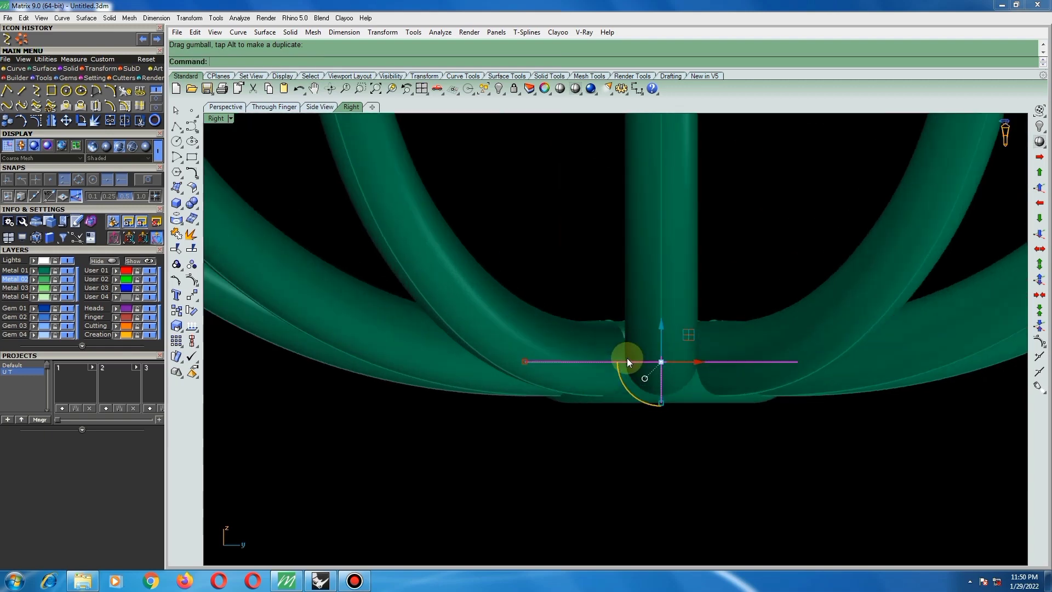
{"action": "scroll", "coordinate": [620, 347], "scroll_direction": "down", "scroll_amount": 2}
- Slightly lower the arm curve's inner end control point and adjust the hub surface's height to match
{"action": "left_click_drag", "start_coordinate": [515, 432], "coordinate": [608, 328]}
{"action": "scroll", "coordinate": [614, 339], "scroll_direction": "up", "scroll_amount": 2}
{"action": "scroll", "coordinate": [599, 331], "scroll_direction": "down", "scroll_amount": 5}
{"action": "scroll", "coordinate": [602, 334], "scroll_direction": "down", "scroll_amount": 1}
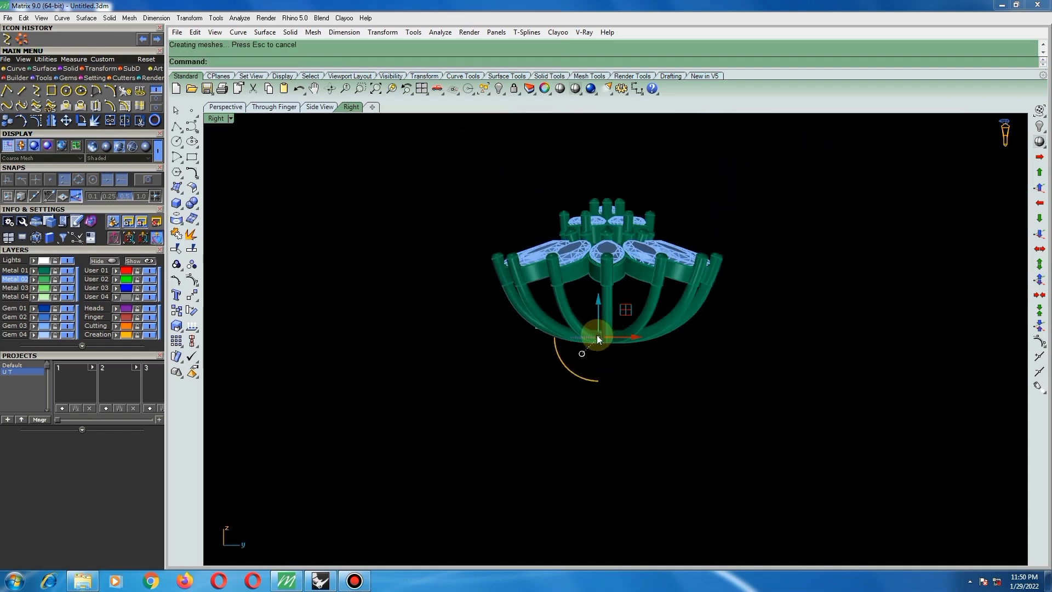
{"action": "scroll", "coordinate": [595, 333], "scroll_direction": "up", "scroll_amount": 5}
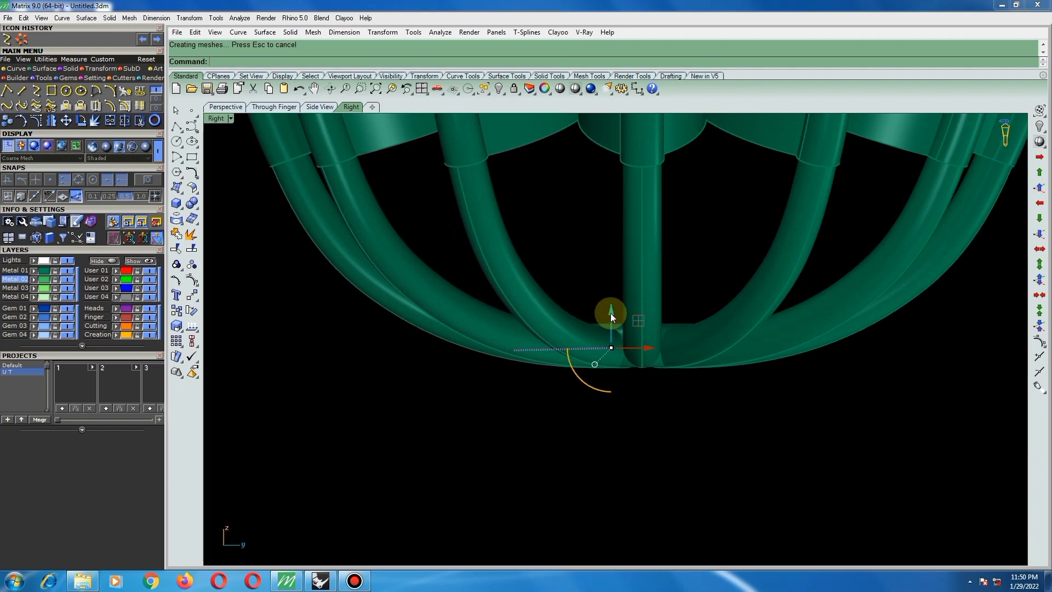
{"action": "left_click_drag", "start_coordinate": [611, 313], "coordinate": [672, 331]}
{"action": "scroll", "coordinate": [612, 329], "scroll_direction": "up", "scroll_amount": 5}
{"action": "left_click", "coordinate": [591, 316]}
{"action": "scroll", "coordinate": [594, 301], "scroll_direction": "down", "scroll_amount": 5}
{"action": "scroll", "coordinate": [625, 371], "scroll_direction": "down", "scroll_amount": 2}
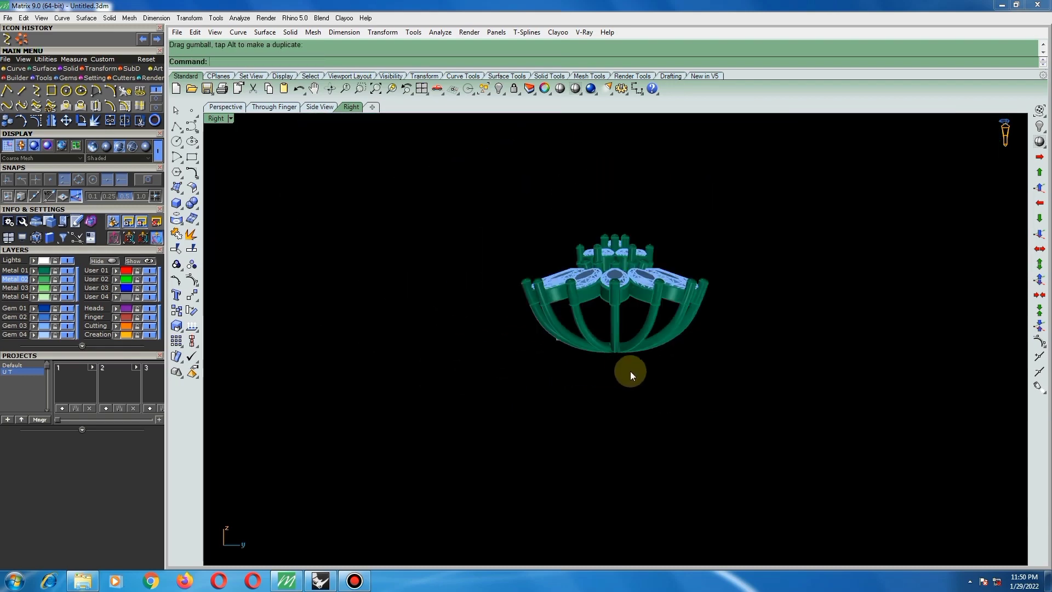
- Move the arm curve's two innermost control points together with the hub surface slightly down
{"action": "scroll", "coordinate": [590, 354], "scroll_direction": "up", "scroll_amount": 5}
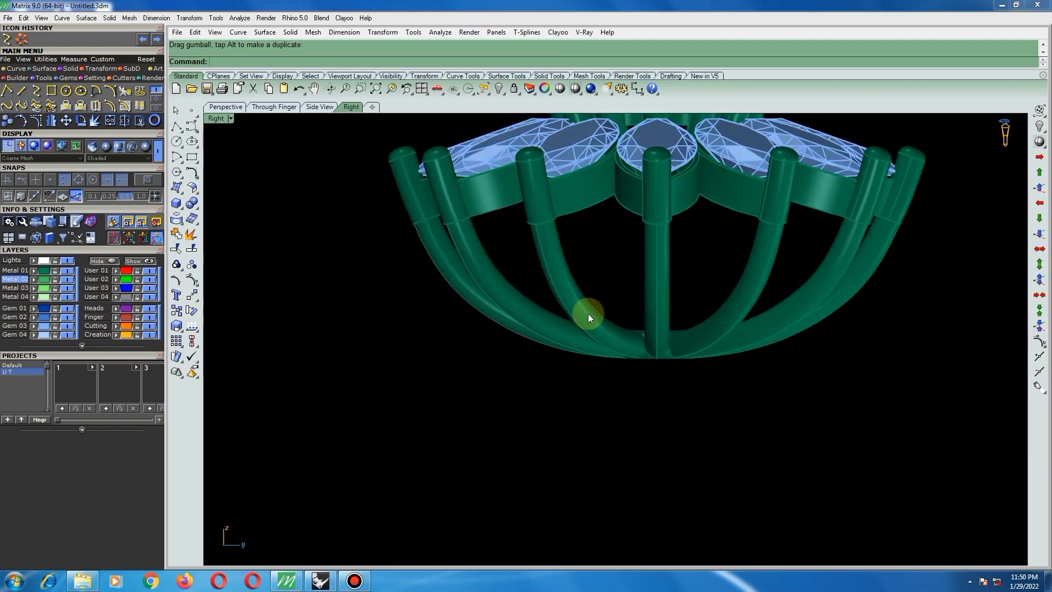
{"action": "left_click_drag", "start_coordinate": [539, 311], "coordinate": [677, 410]}
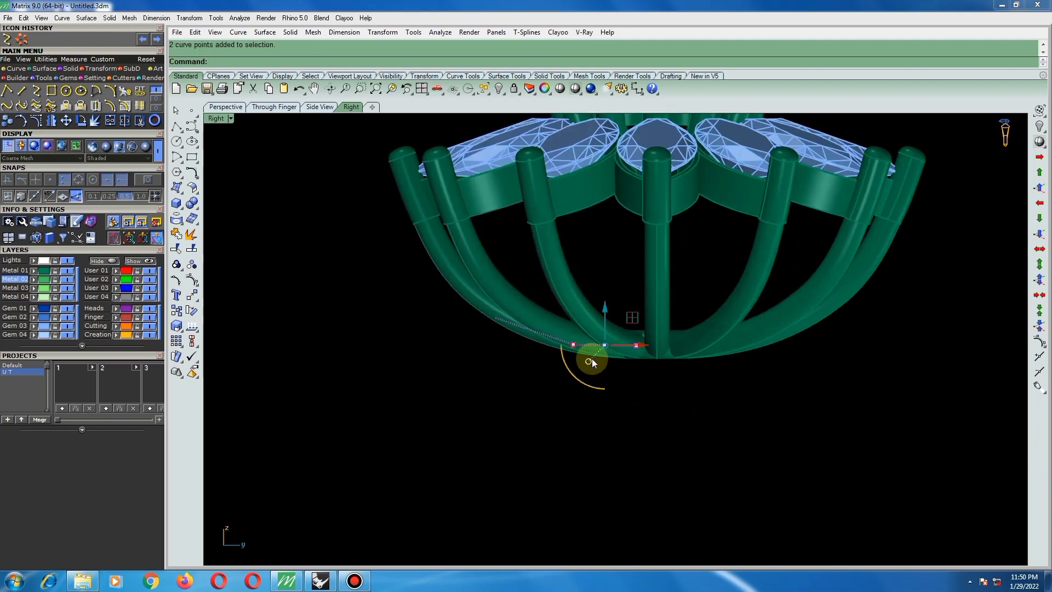
{"action": "scroll", "coordinate": [598, 351], "scroll_direction": "up", "scroll_amount": 3}
{"action": "scroll", "coordinate": [613, 330], "scroll_direction": "up", "scroll_amount": 1}
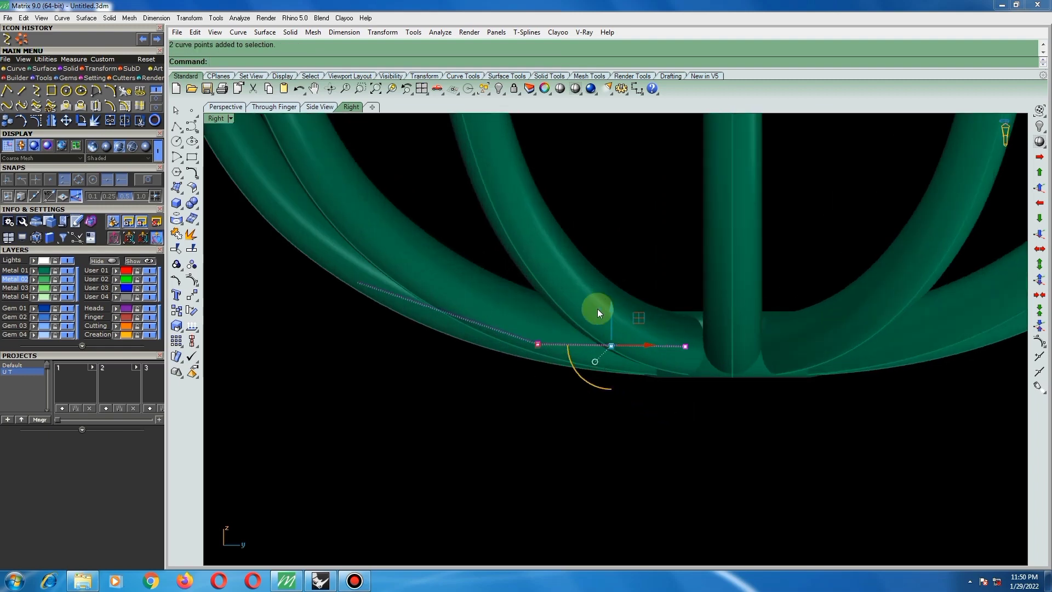
{"action": "left_click_drag", "start_coordinate": [473, 242], "coordinate": [841, 429]}
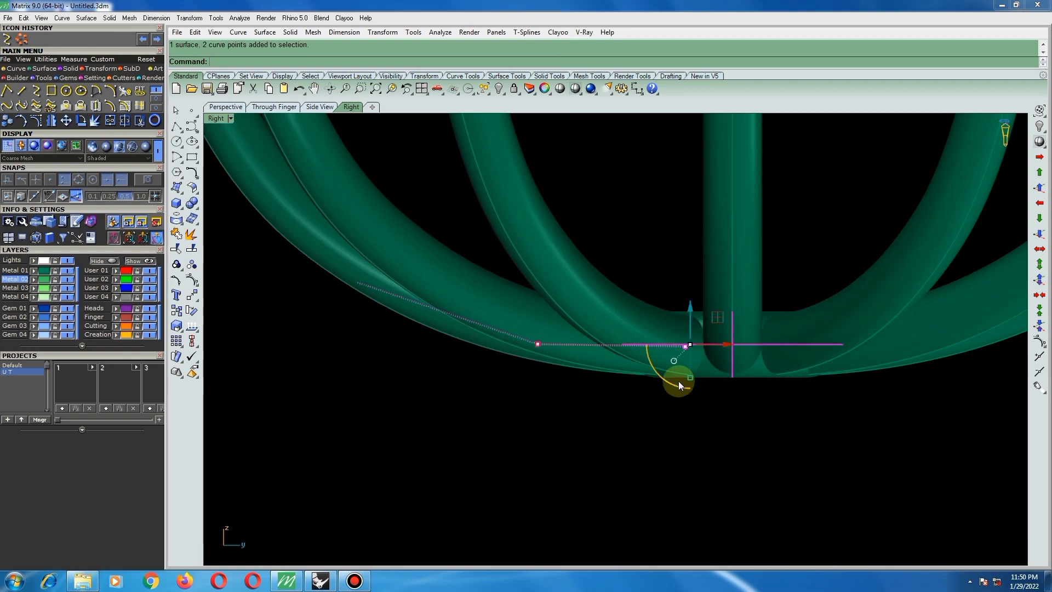
{"action": "scroll", "coordinate": [692, 322], "scroll_direction": "up", "scroll_amount": 2}
{"action": "left_click_drag", "start_coordinate": [698, 318], "coordinate": [662, 330]}
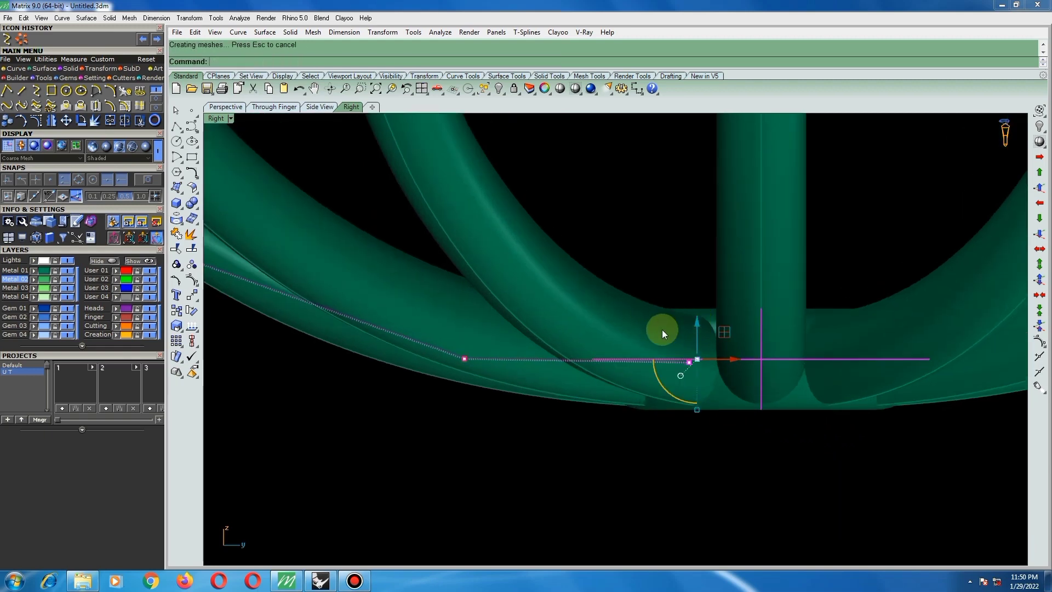
{"action": "scroll", "coordinate": [662, 329], "scroll_direction": "down", "scroll_amount": 6}
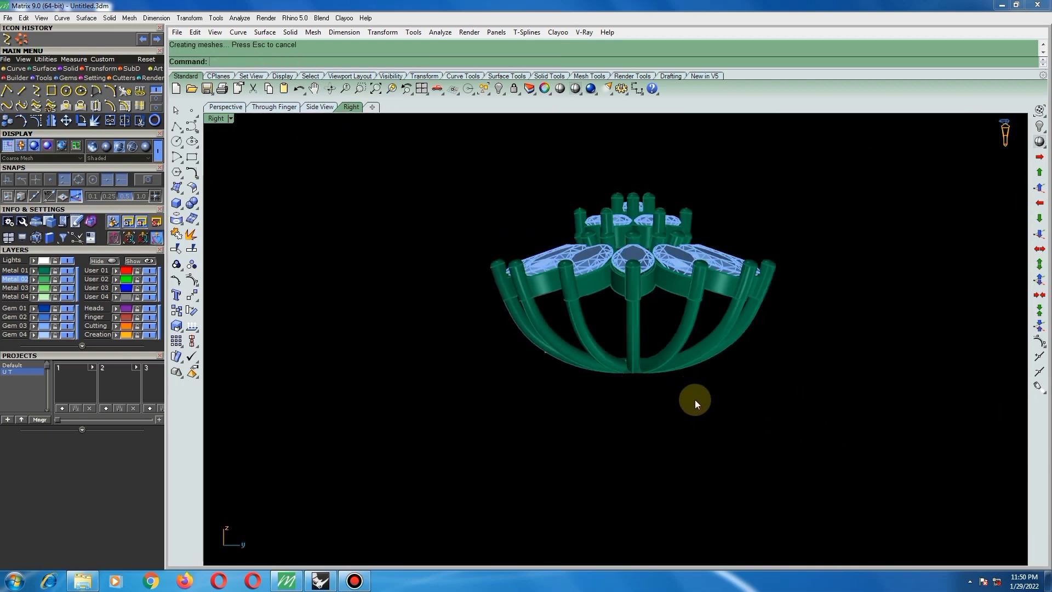
- Slightly lower only the control point beside the inner end to level the bottom of the arm curve
{"action": "scroll", "coordinate": [600, 340], "scroll_direction": "up", "scroll_amount": 4}
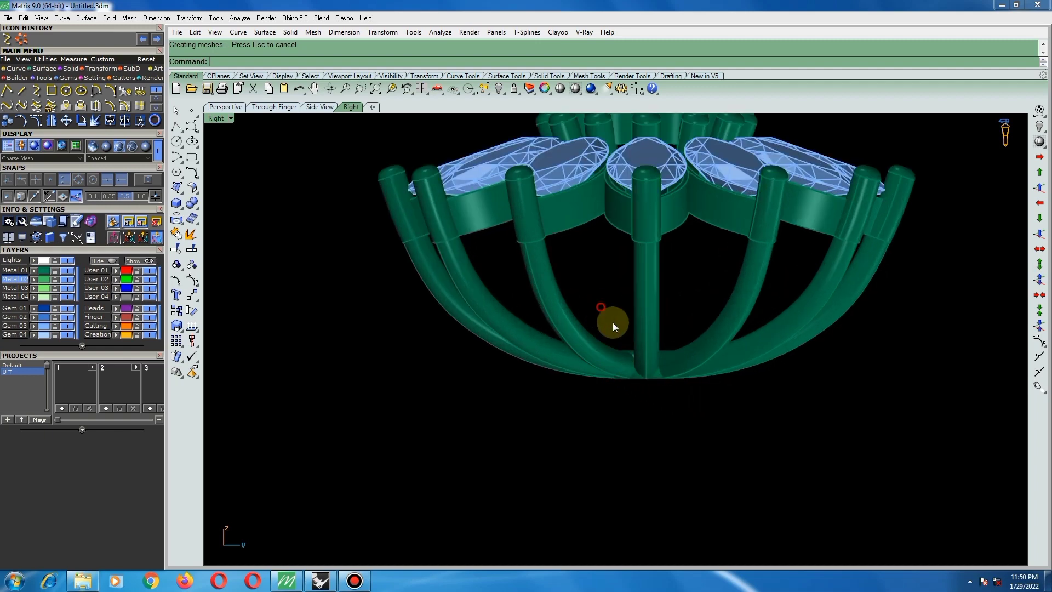
{"action": "left_click_drag", "start_coordinate": [601, 307], "coordinate": [704, 403]}
{"action": "scroll", "coordinate": [640, 370], "scroll_direction": "up", "scroll_amount": 2}
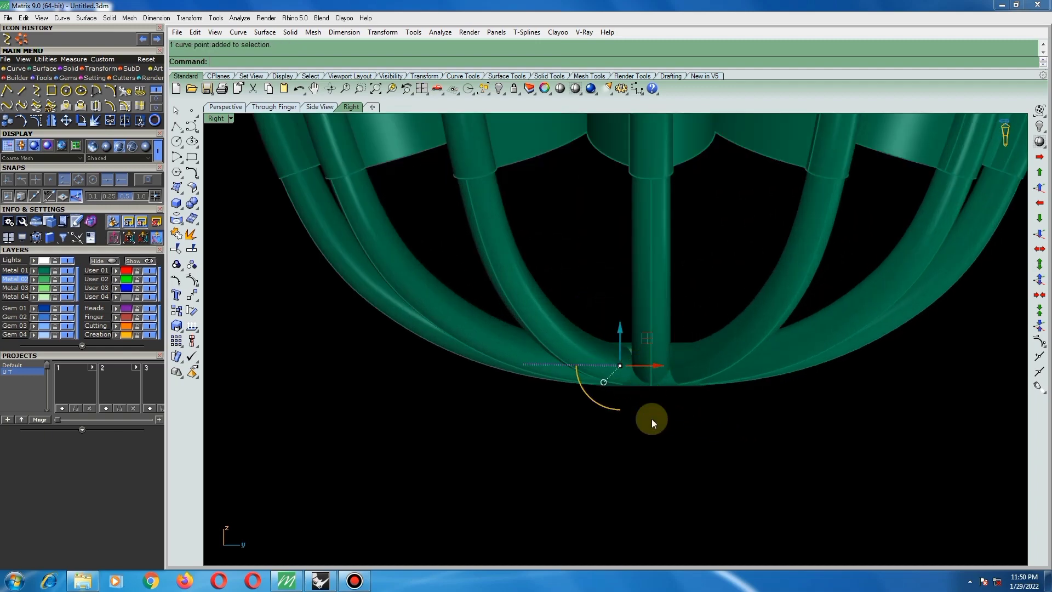
{"action": "left_click", "coordinate": [492, 437]}
{"action": "scroll", "coordinate": [480, 421], "scroll_direction": "down", "scroll_amount": 2}
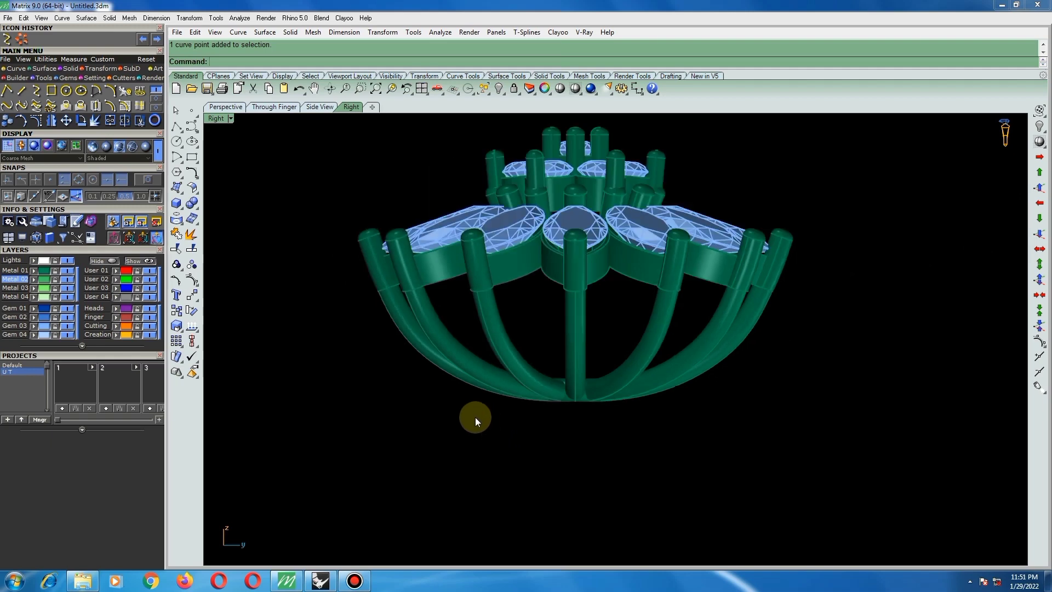
{"action": "scroll", "coordinate": [449, 374], "scroll_direction": "up", "scroll_amount": 1}
{"action": "left_click_drag", "start_coordinate": [455, 447], "coordinate": [539, 368]}
{"action": "scroll", "coordinate": [505, 383], "scroll_direction": "up", "scroll_amount": 3}
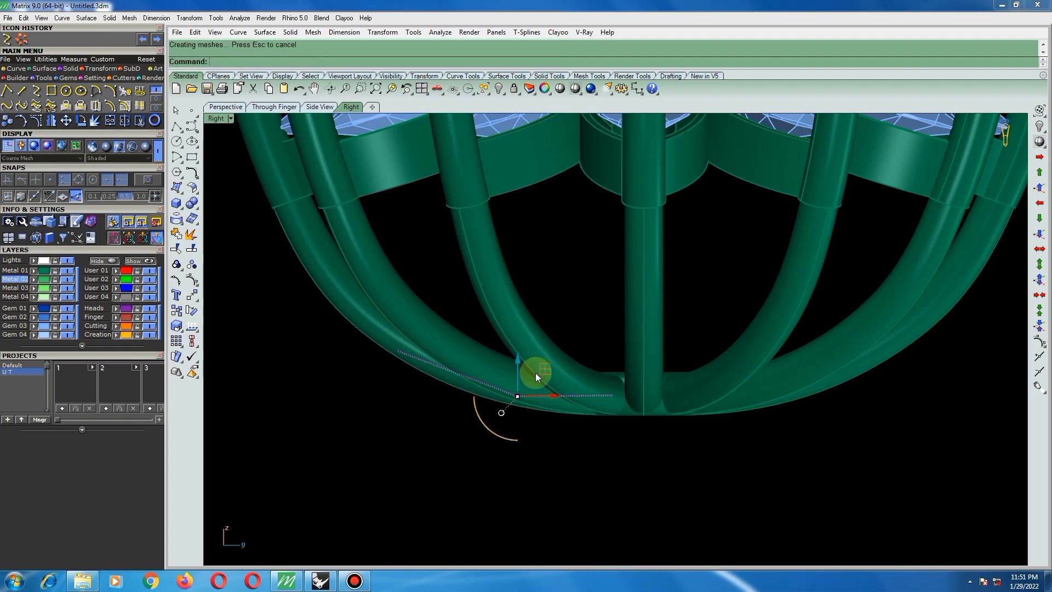
{"action": "scroll", "coordinate": [535, 373], "scroll_direction": "down", "scroll_amount": 3}
{"action": "scroll", "coordinate": [567, 373], "scroll_direction": "up", "scroll_amount": 3}
{"action": "left_click", "coordinate": [500, 478]}
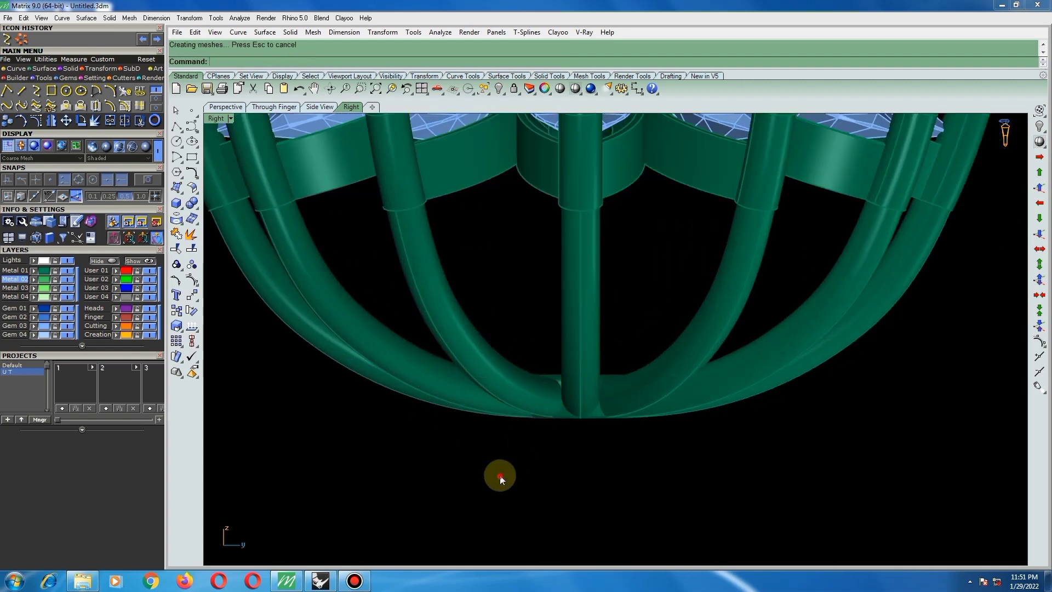
- Nudge the inner end control point and the hub vertically together, and fine-tune the hub's height on its own
{"action": "left_click_drag", "start_coordinate": [484, 465], "coordinate": [761, 287]}
{"action": "scroll", "coordinate": [556, 399], "scroll_direction": "up", "scroll_amount": 3}
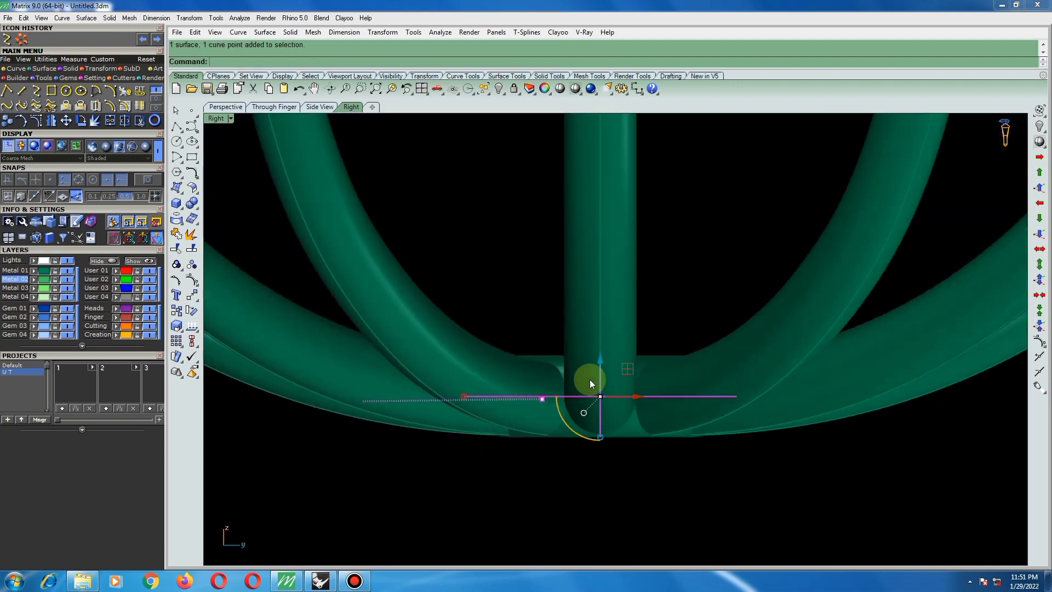
{"action": "left_click_drag", "start_coordinate": [606, 360], "coordinate": [602, 364]}
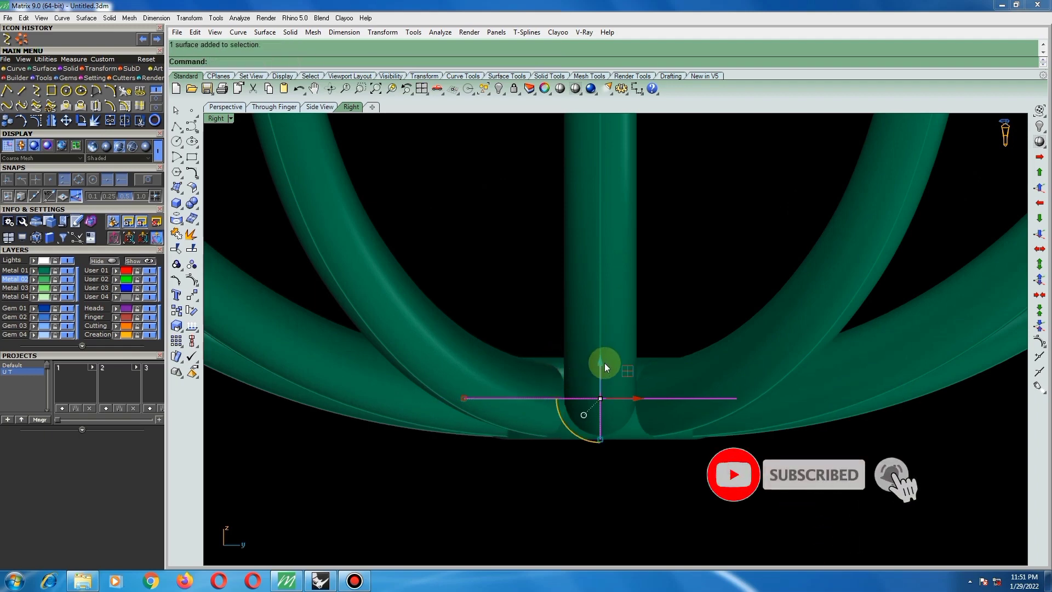
{"action": "left_click", "coordinate": [604, 366]}
{"action": "key", "text": "Escape"}
{"action": "scroll", "coordinate": [632, 366], "scroll_direction": "down", "scroll_amount": 2}
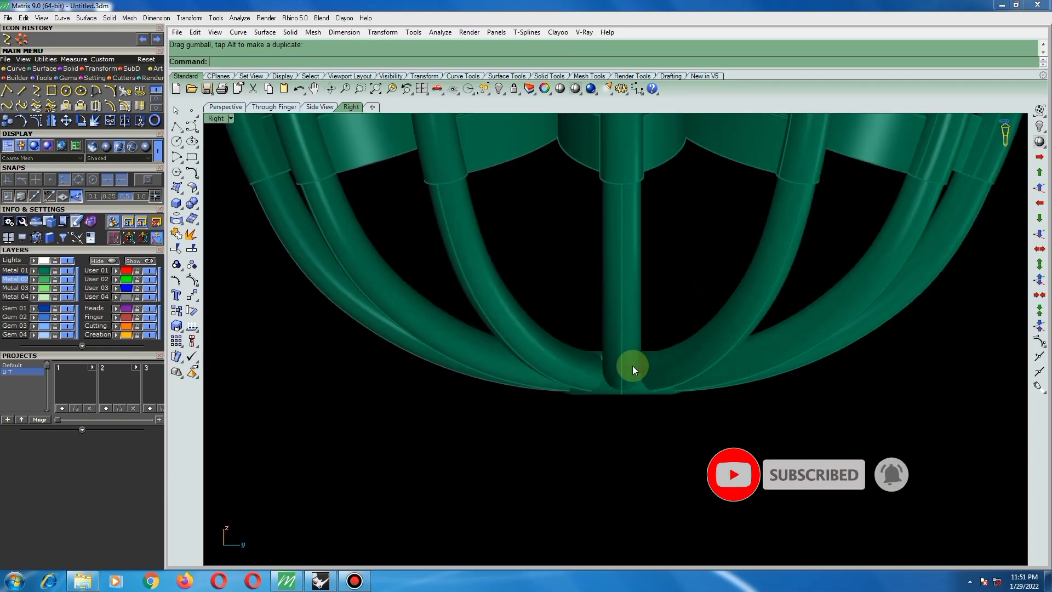
- Examine the support arms and hub from several angles, including Machine display and the Right view
{"action": "right_click_drag", "start_coordinate": [617, 373], "coordinate": [591, 363]}
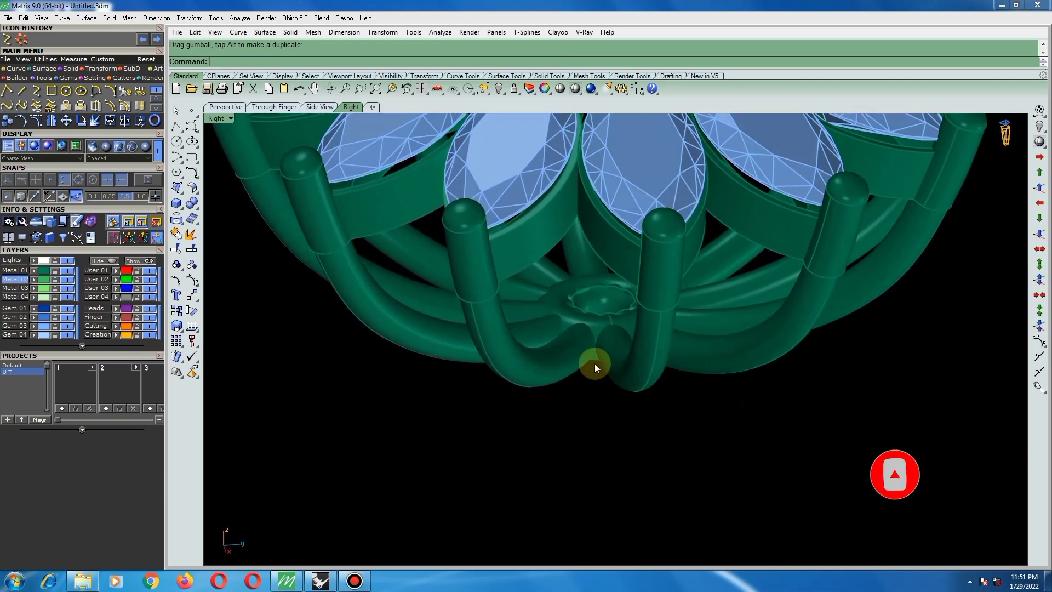
{"action": "mouse_move", "coordinate": [600, 408]}
{"action": "right_mouse_down"}
{"action": "mouse_move", "coordinate": [587, 415]}
{"action": "mouse_move", "coordinate": [589, 402]}
{"action": "mouse_move", "coordinate": [606, 425]}
{"action": "right_mouse_up"}
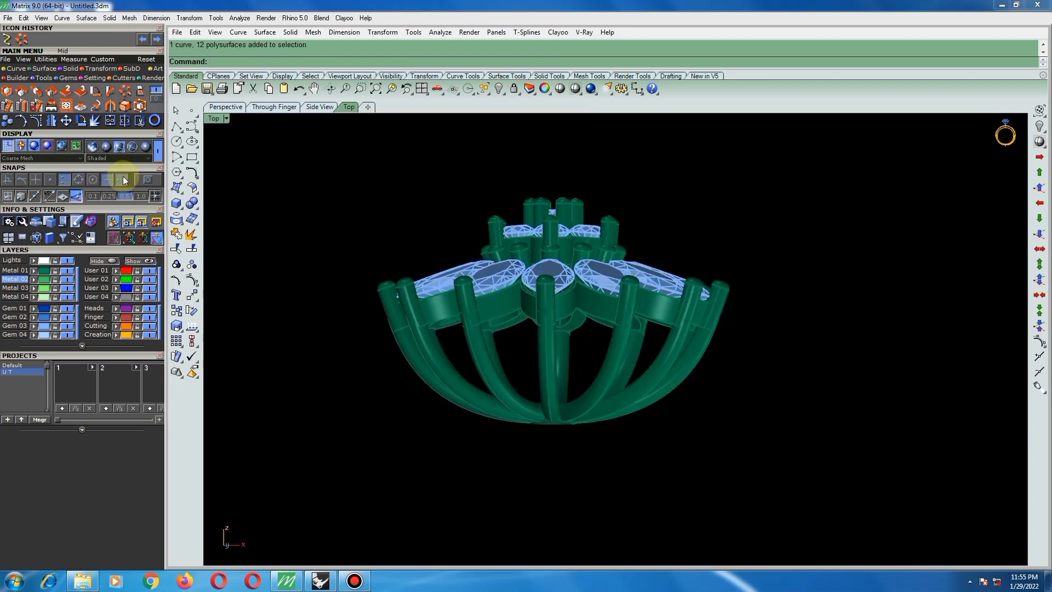
{"action": "left_click", "coordinate": [133, 145]}
{"action": "mouse_move", "coordinate": [647, 395]}
{"action": "right_mouse_down"}
{"action": "mouse_move", "coordinate": [567, 414]}
{"action": "mouse_move", "coordinate": [491, 380]}
{"action": "mouse_move", "coordinate": [493, 406]}
{"action": "mouse_move", "coordinate": [587, 411]}
{"action": "mouse_move", "coordinate": [689, 387]}
{"action": "mouse_move", "coordinate": [585, 405]}
{"action": "mouse_move", "coordinate": [646, 441]}
{"action": "mouse_move", "coordinate": [637, 458]}
{"action": "mouse_move", "coordinate": [562, 416]}
{"action": "right_mouse_up"}
{"action": "key", "text": "ctrl+F3"}
{"action": "scroll", "coordinate": [492, 393], "scroll_direction": "down", "scroll_amount": 6}
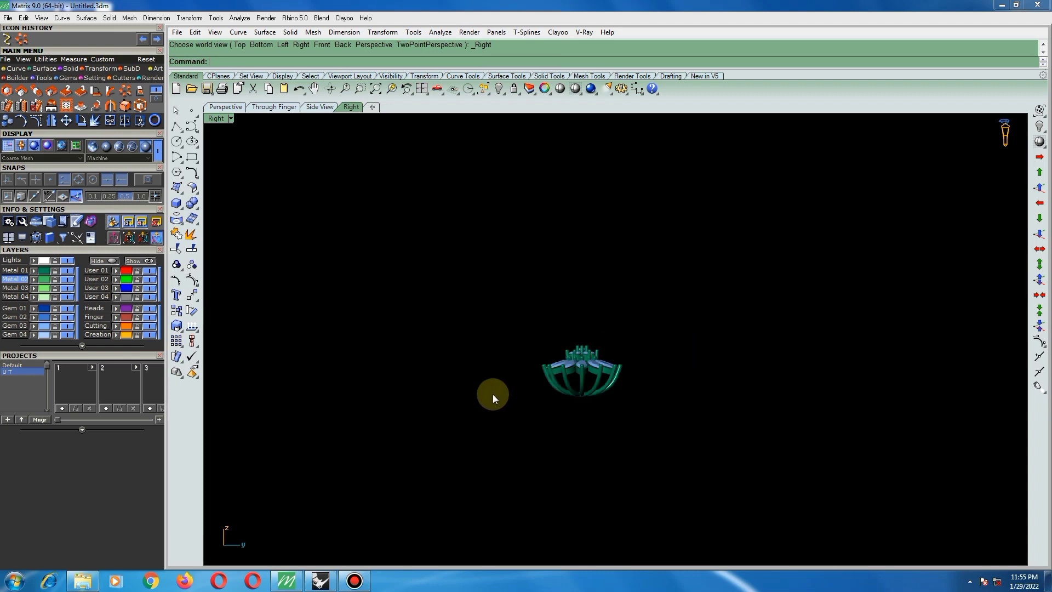
{"action": "scroll", "coordinate": [593, 383], "scroll_direction": "up", "scroll_amount": 5}
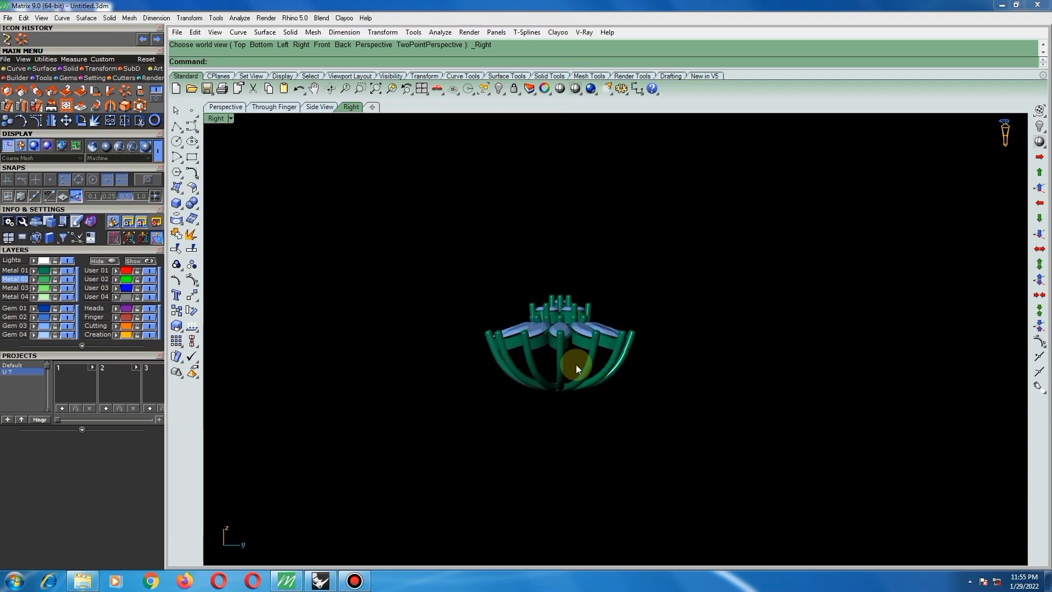
{"action": "scroll", "coordinate": [520, 400], "scroll_direction": "up", "scroll_amount": 2}
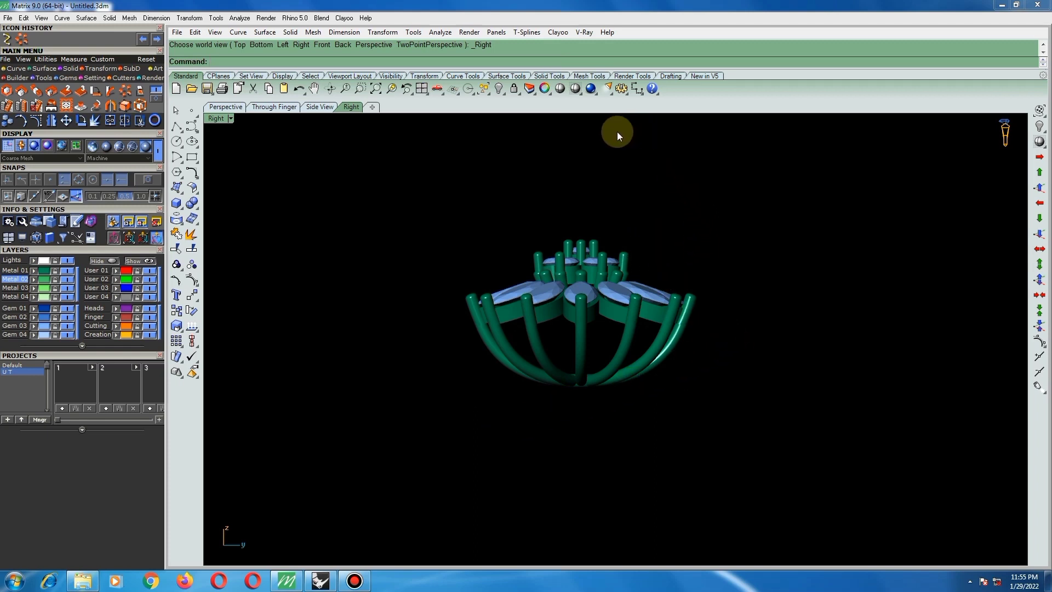
- Set the viewport display to Ghosted and show the control points of the outermost support arm's curve
{"action": "left_click", "coordinate": [560, 88]}
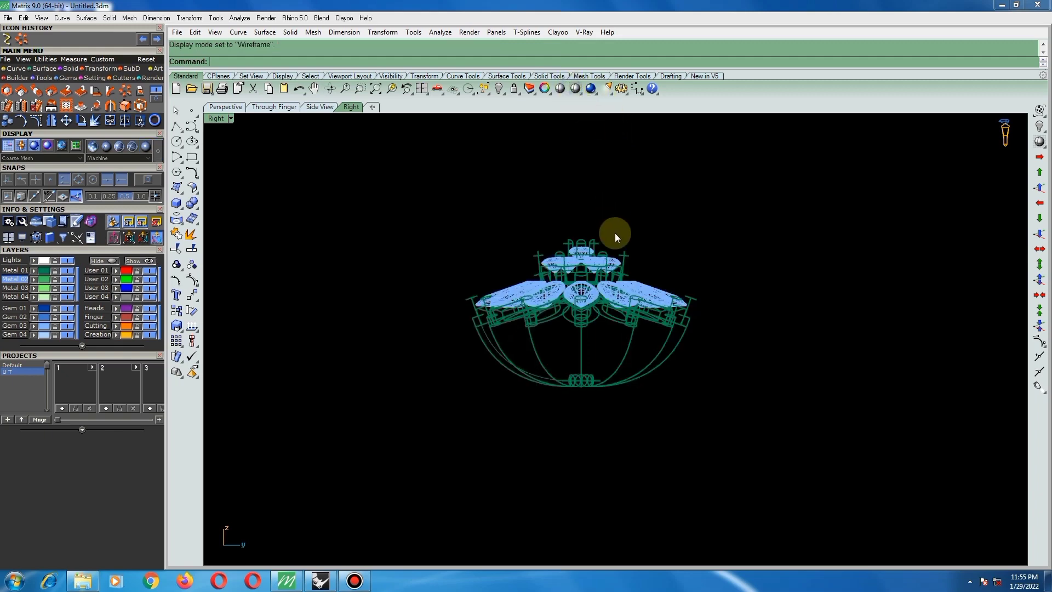
{"action": "left_click", "coordinate": [231, 118]}
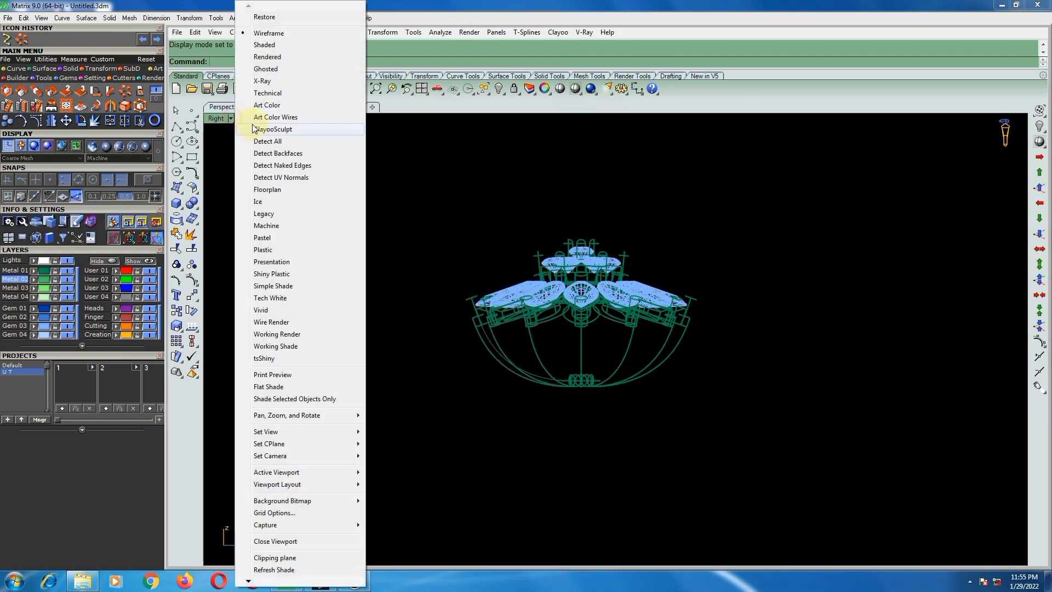
{"action": "left_click", "coordinate": [266, 67]}
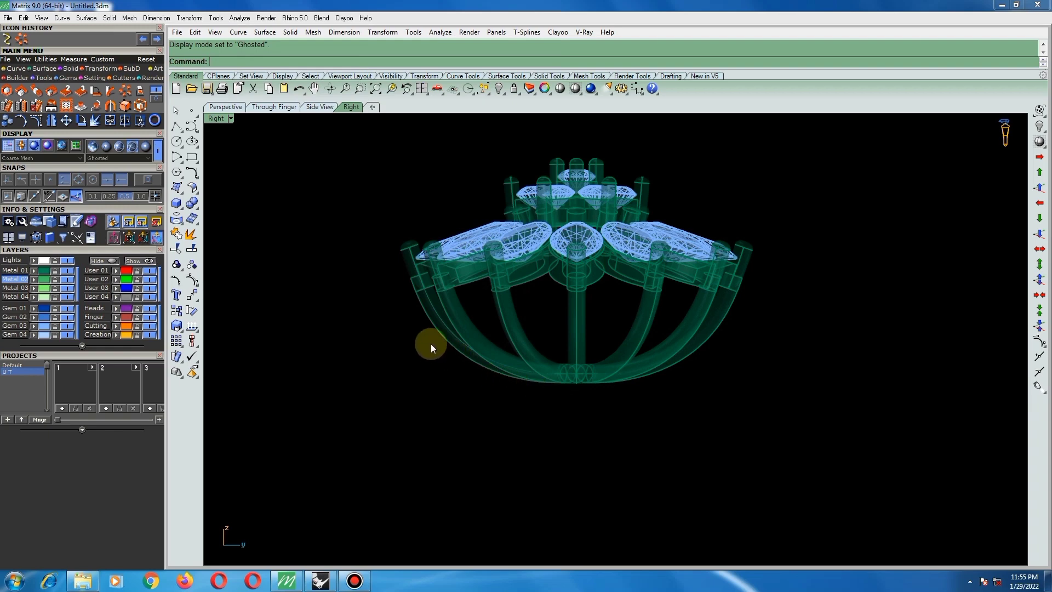
{"action": "scroll", "coordinate": [435, 334], "scroll_direction": "up", "scroll_amount": 3}
{"action": "left_click", "coordinate": [436, 315]}
{"action": "scroll", "coordinate": [545, 383], "scroll_direction": "down", "scroll_amount": 2}
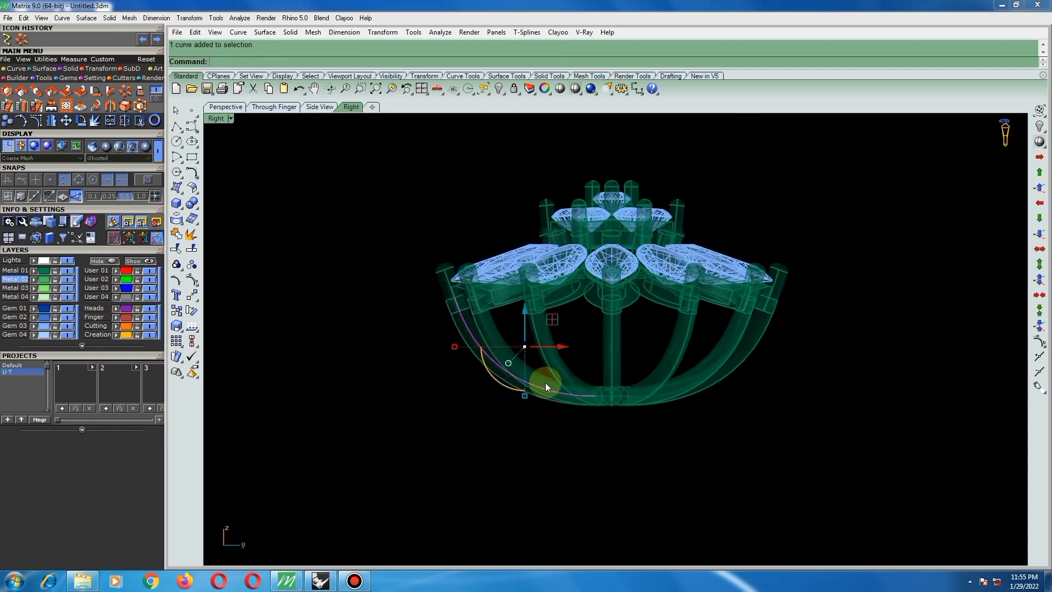
{"action": "key", "text": "F10"}
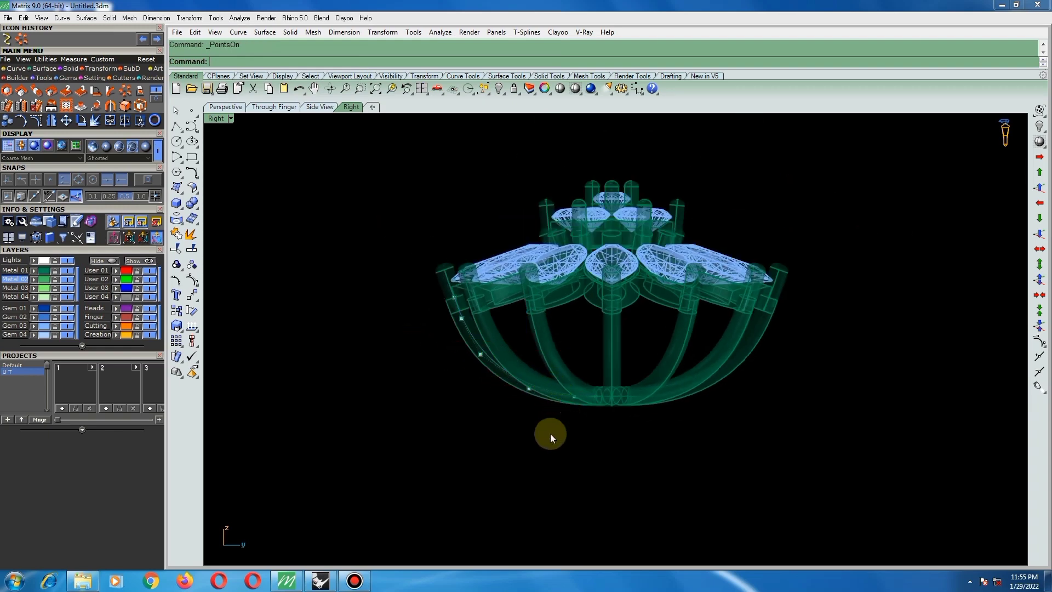
- Raise the arm curve's four innermost control points together with the hub surface slightly
{"action": "left_click_drag", "start_coordinate": [457, 451], "coordinate": [682, 343]}
{"action": "scroll", "coordinate": [586, 378], "scroll_direction": "up", "scroll_amount": 2}
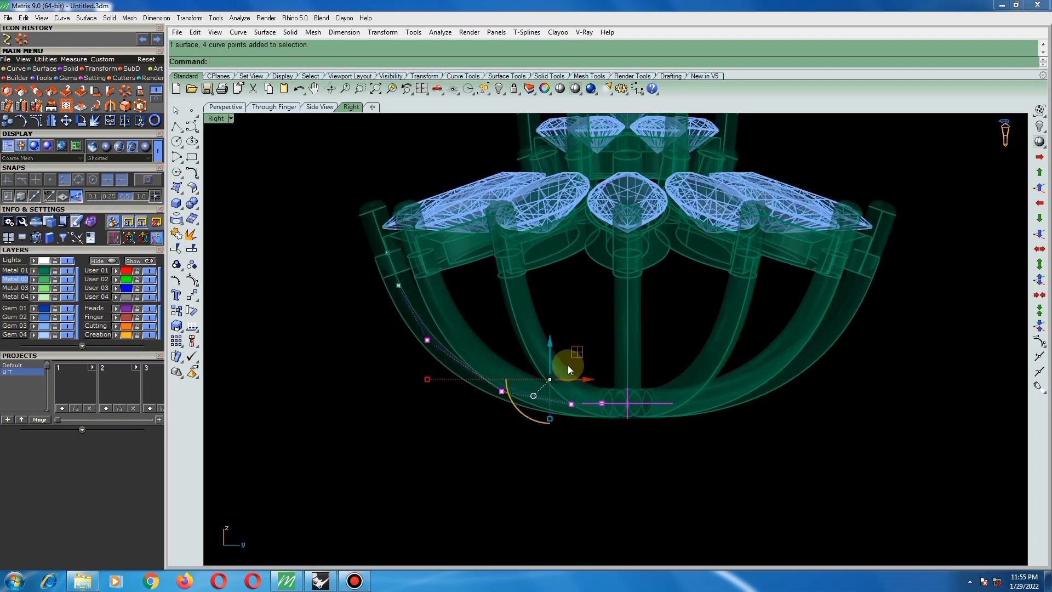
{"action": "left_click_drag", "start_coordinate": [551, 341], "coordinate": [548, 330]}
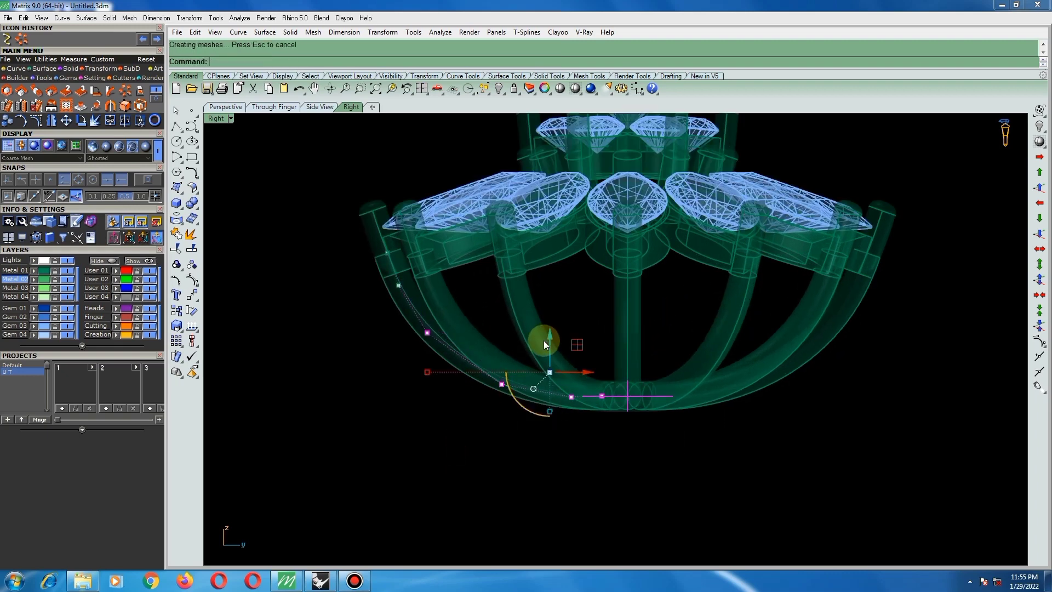
{"action": "scroll", "coordinate": [594, 384], "scroll_direction": "down", "scroll_amount": 5}
{"action": "scroll", "coordinate": [488, 354], "scroll_direction": "up", "scroll_amount": 3}
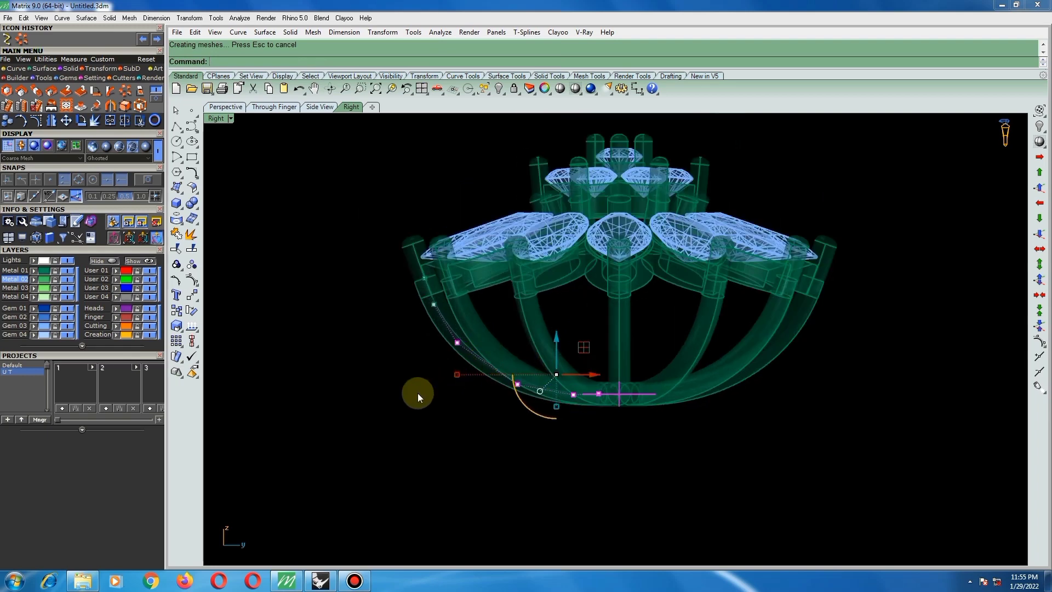
- Leave out the outermost selected point and raise the three remaining inner points with the hub slightly more
{"action": "left_click_drag", "start_coordinate": [418, 393], "coordinate": [465, 329], "text": "ctrl"}
{"action": "scroll", "coordinate": [598, 363], "scroll_direction": "up", "scroll_amount": 2}
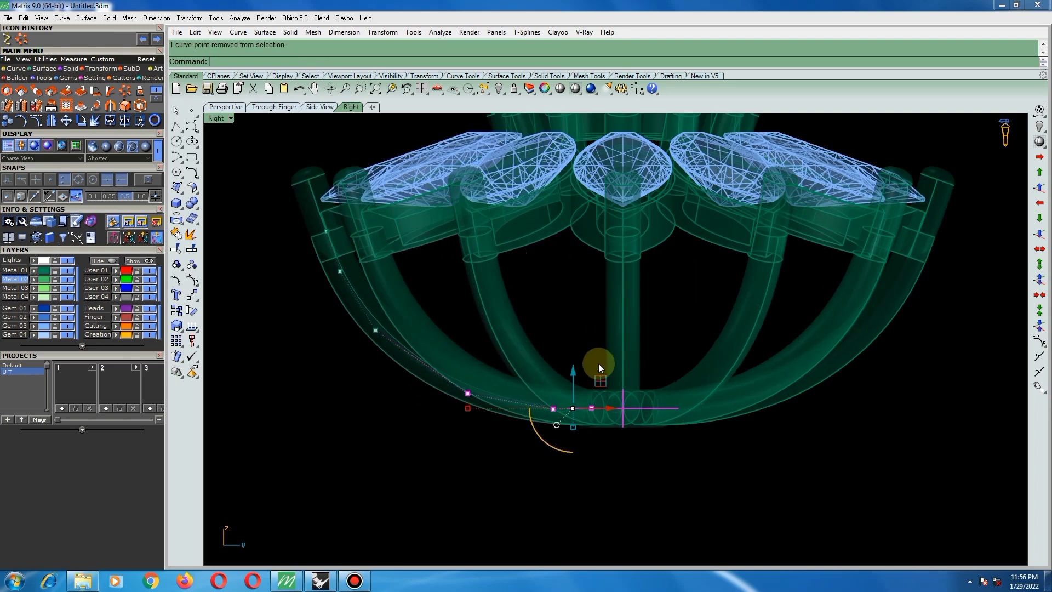
{"action": "left_click_drag", "start_coordinate": [575, 376], "coordinate": [565, 357]}
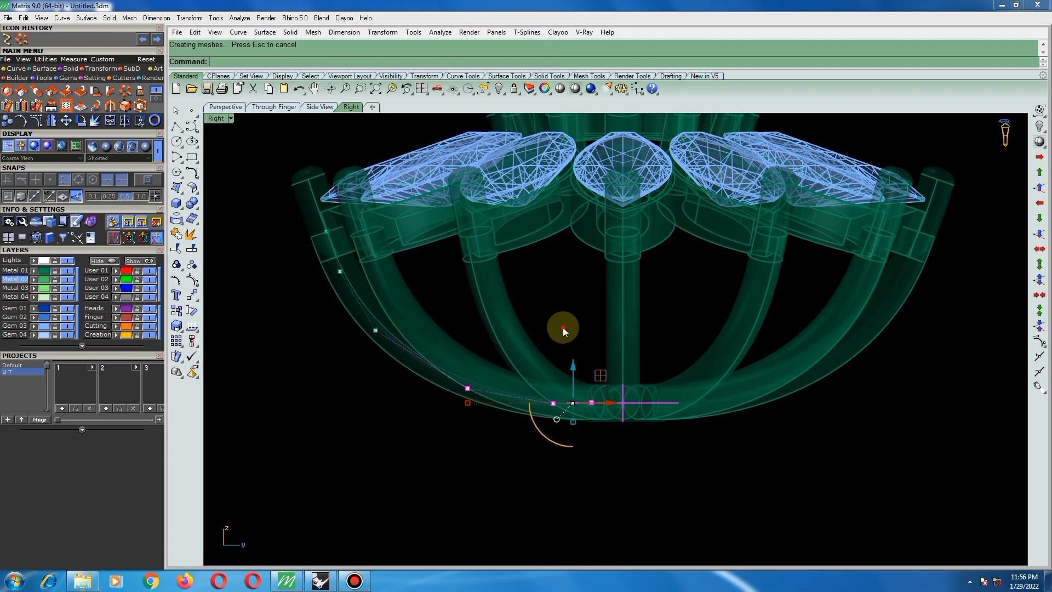
{"action": "key", "text": "Escape"}
{"action": "scroll", "coordinate": [582, 393], "scroll_direction": "down", "scroll_amount": 3}
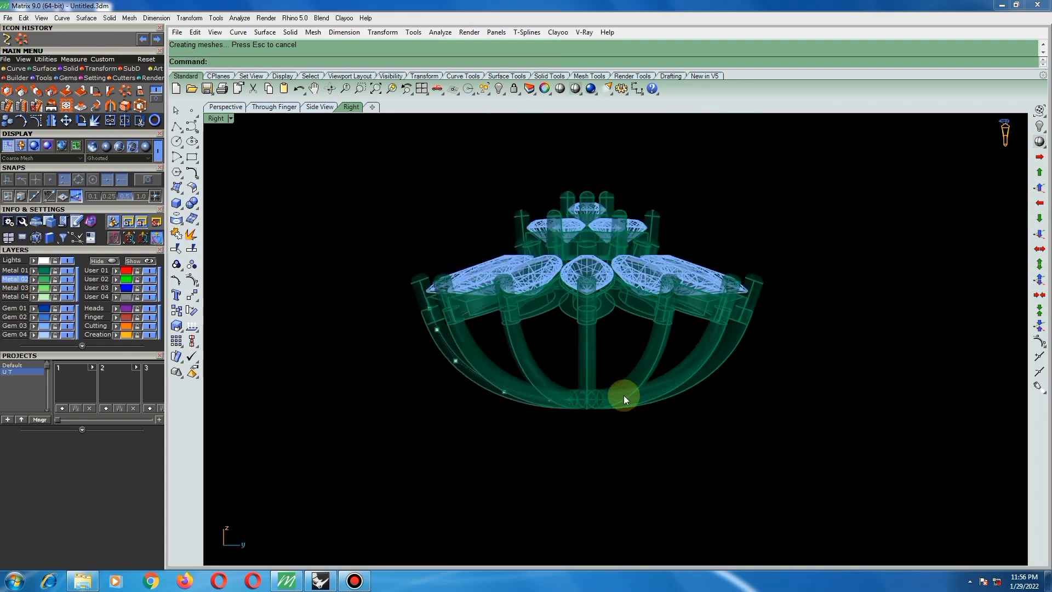
- Set the display to Shaded and measure the vertical distance from the front prong's tip to the bottom of the arms
{"action": "left_click", "coordinate": [576, 93]}
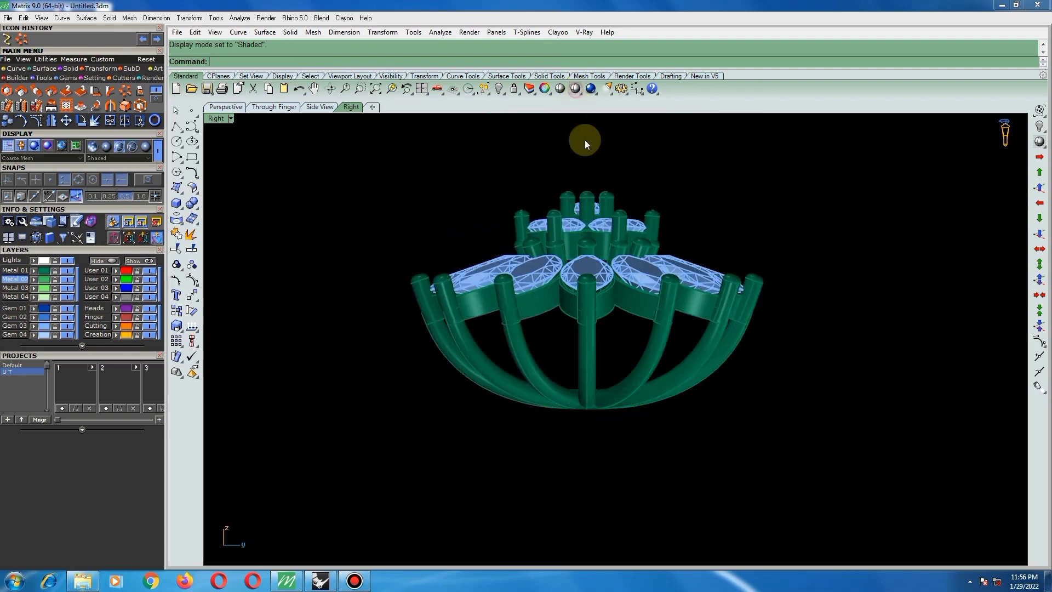
{"action": "scroll", "coordinate": [705, 322], "scroll_direction": "down", "scroll_amount": 3}
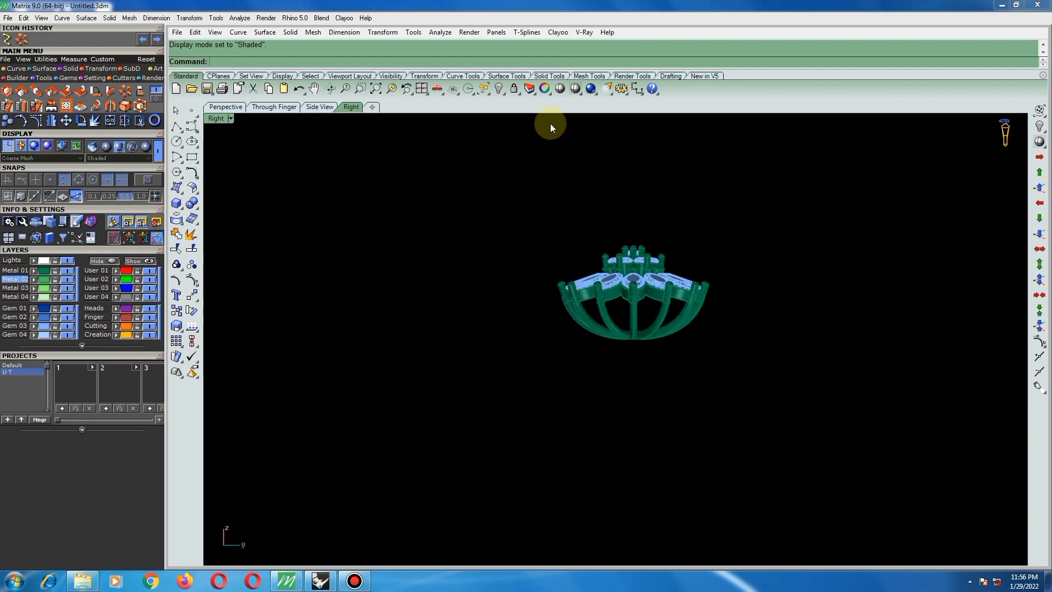
{"action": "left_click", "coordinate": [560, 89]}
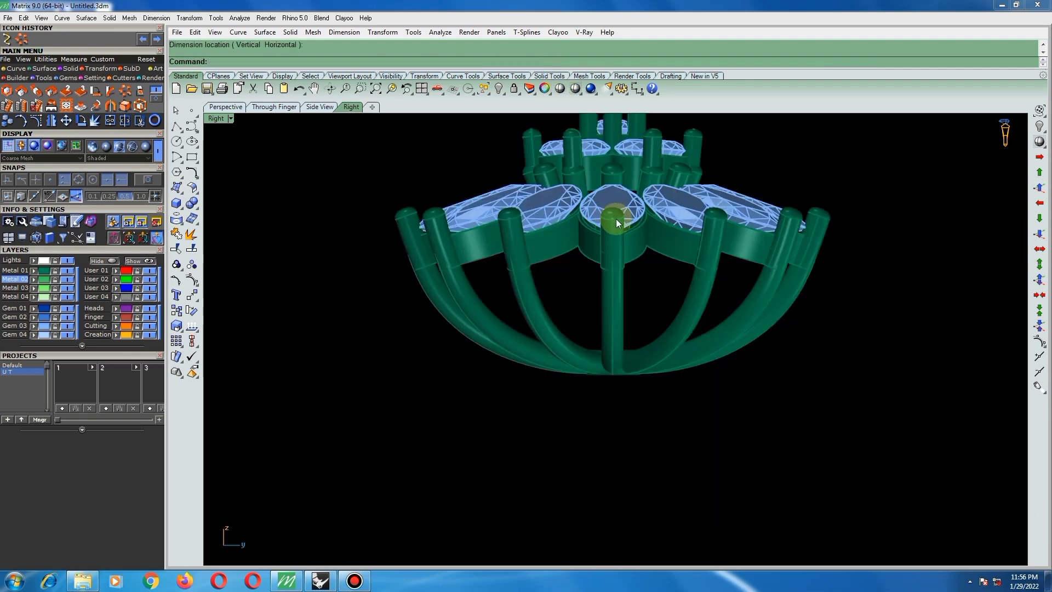
{"action": "key", "text": "Return"}
{"action": "scroll", "coordinate": [616, 218], "scroll_direction": "up", "scroll_amount": 2}
{"action": "left_click", "coordinate": [614, 213]}
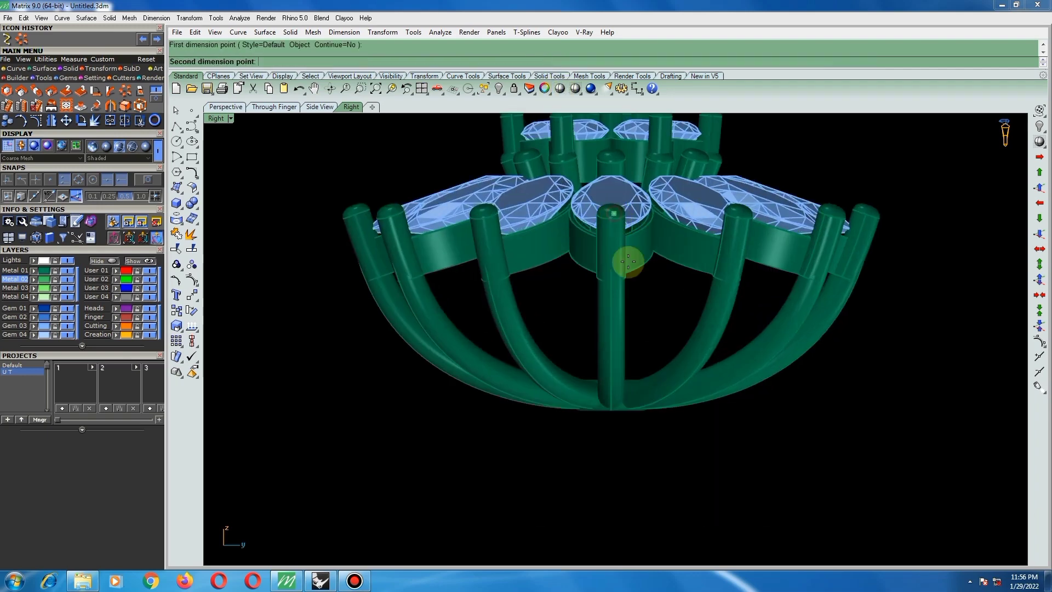
{"action": "left_click", "coordinate": [639, 407]}
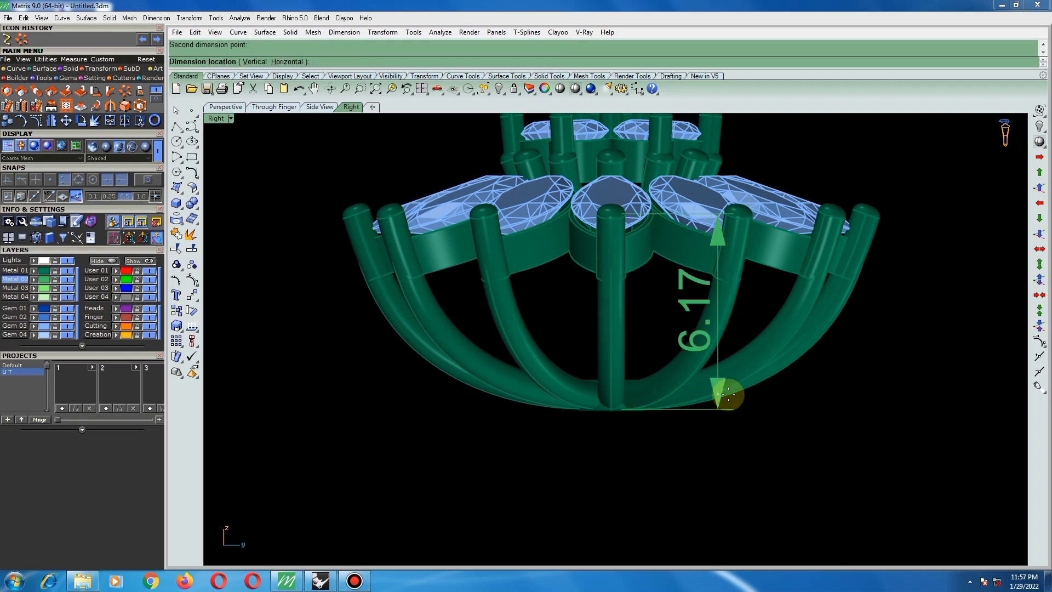
{"action": "key", "text": "Escape"}
{"action": "scroll", "coordinate": [617, 390], "scroll_direction": "down", "scroll_amount": 4}
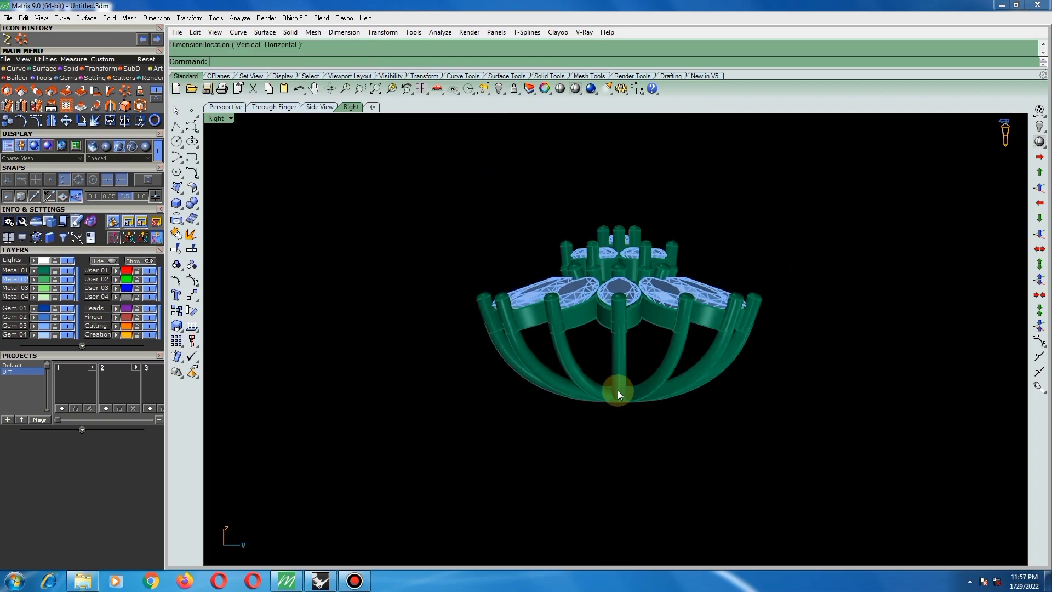
- Examine the gem cluster from below and above in Machine display, then restore the Shaded display
{"action": "right_click_drag", "start_coordinate": [662, 301], "coordinate": [627, 331]}
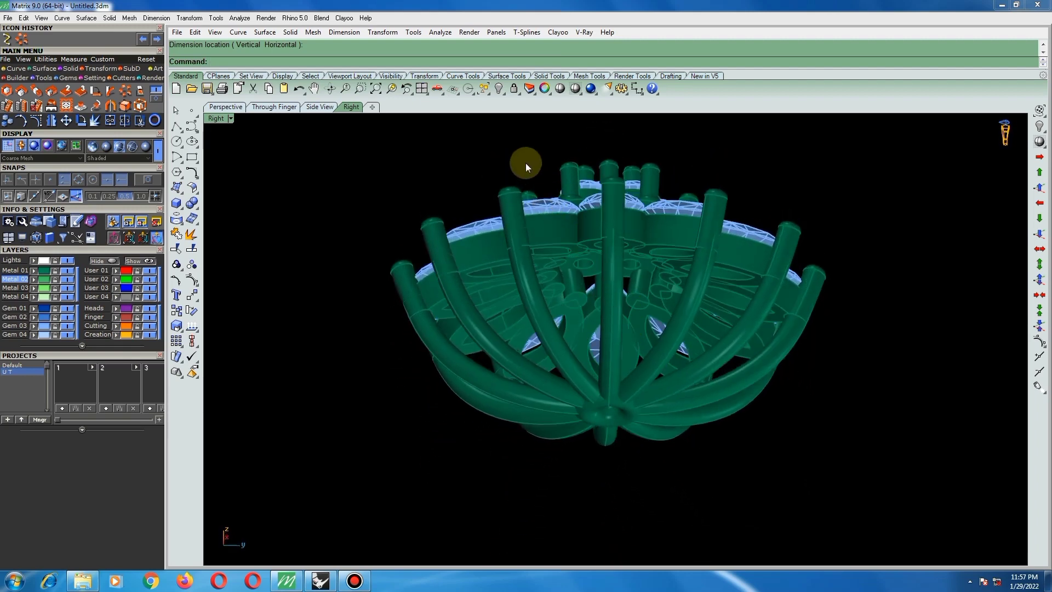
{"action": "left_click", "coordinate": [154, 147]}
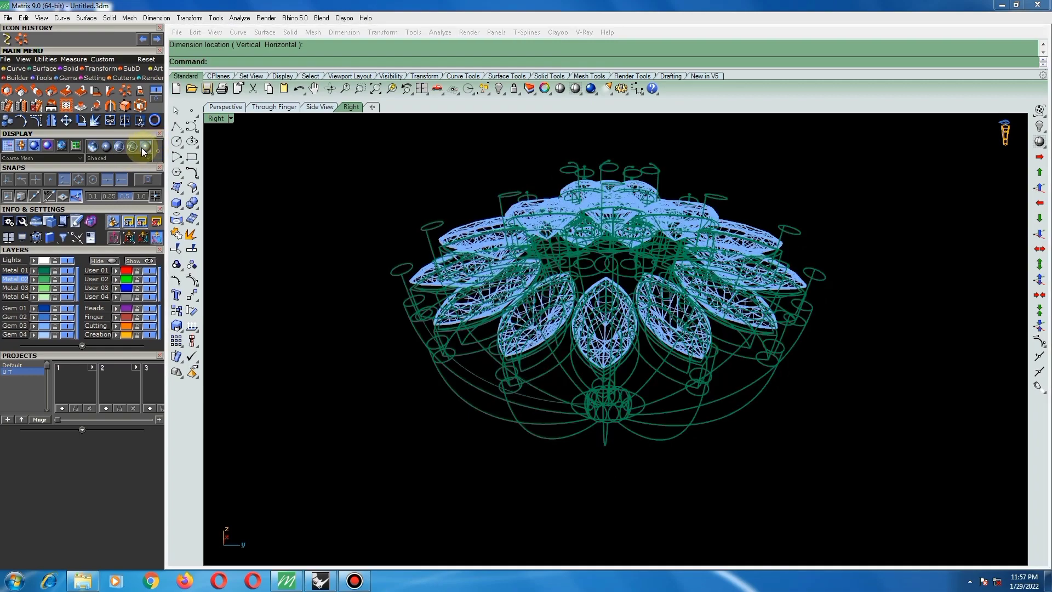
{"action": "left_click", "coordinate": [144, 147]}
{"action": "right_click_drag", "start_coordinate": [556, 289], "coordinate": [573, 274]}
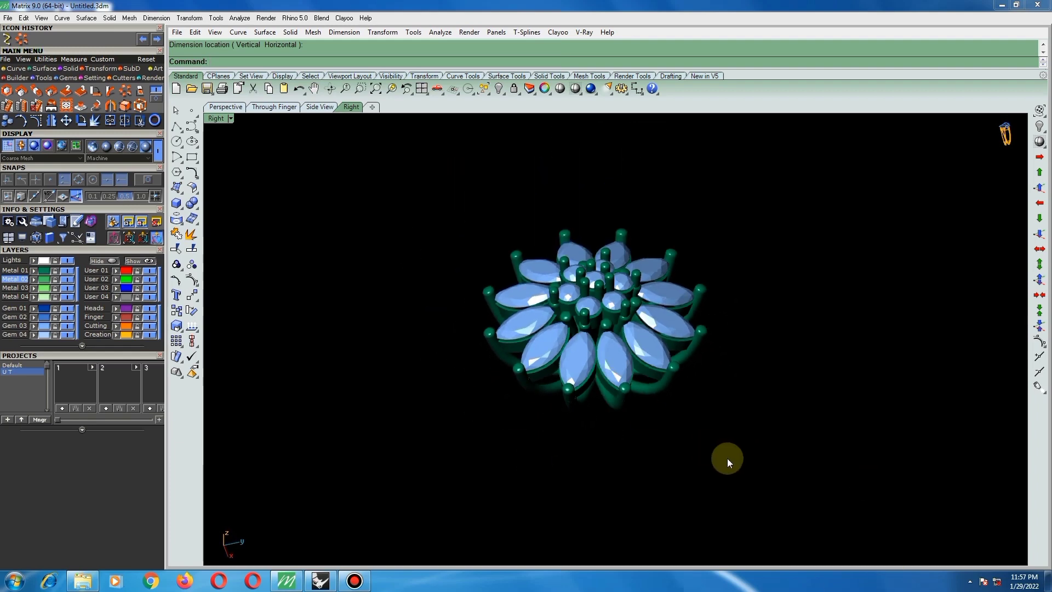
{"action": "right_click_drag", "start_coordinate": [570, 348], "coordinate": [644, 370]}
{"action": "left_click", "coordinate": [575, 88]}
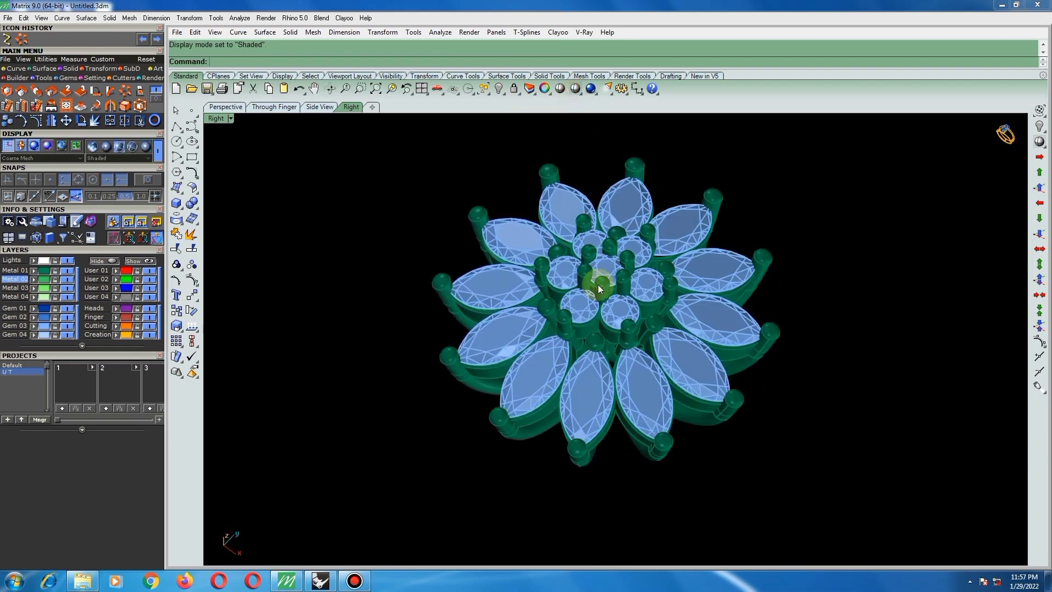
- Draw a cube with 0.8 sides in the Top view, just outside the flower's lower prongs
{"action": "scroll", "coordinate": [609, 287], "scroll_direction": "down", "scroll_amount": 2}
{"action": "key", "text": "ctrl+F1"}
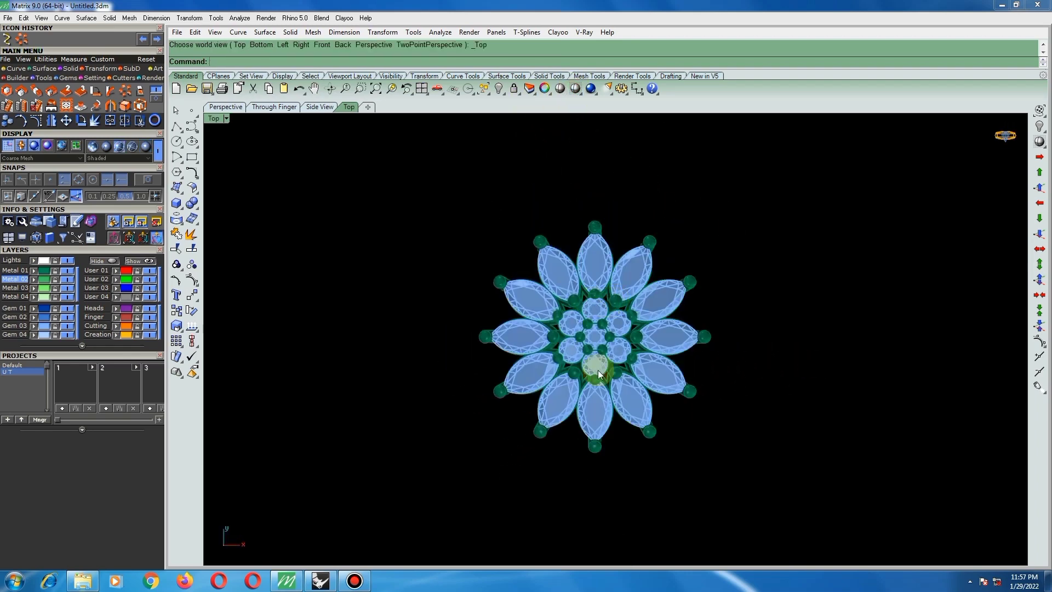
{"action": "scroll", "coordinate": [603, 383], "scroll_direction": "up", "scroll_amount": 4}
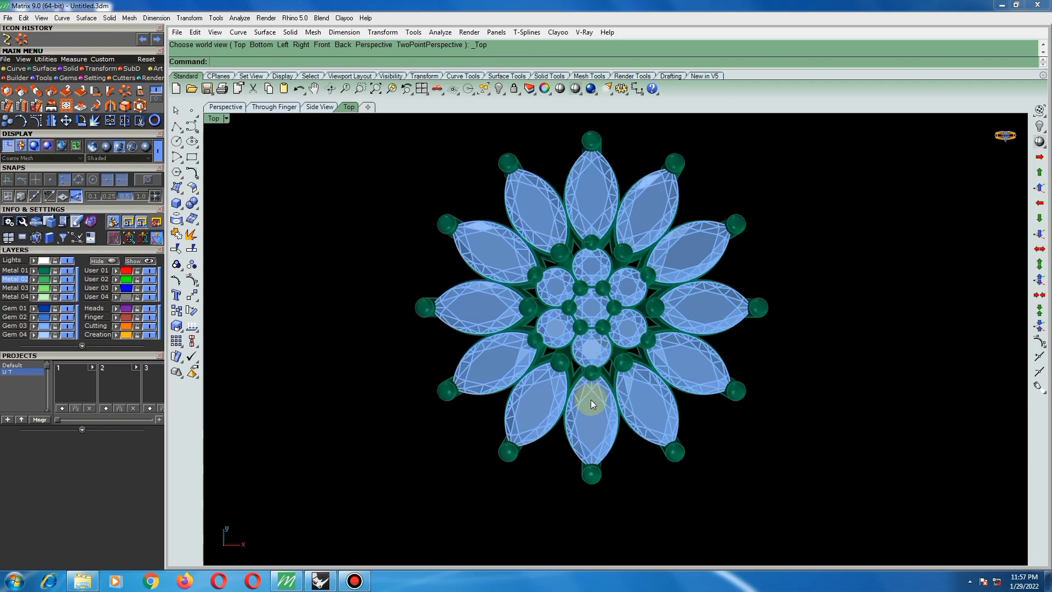
{"action": "scroll", "coordinate": [496, 347], "scroll_direction": "down", "scroll_amount": 4}
{"action": "scroll", "coordinate": [583, 416], "scroll_direction": "up", "scroll_amount": 3}
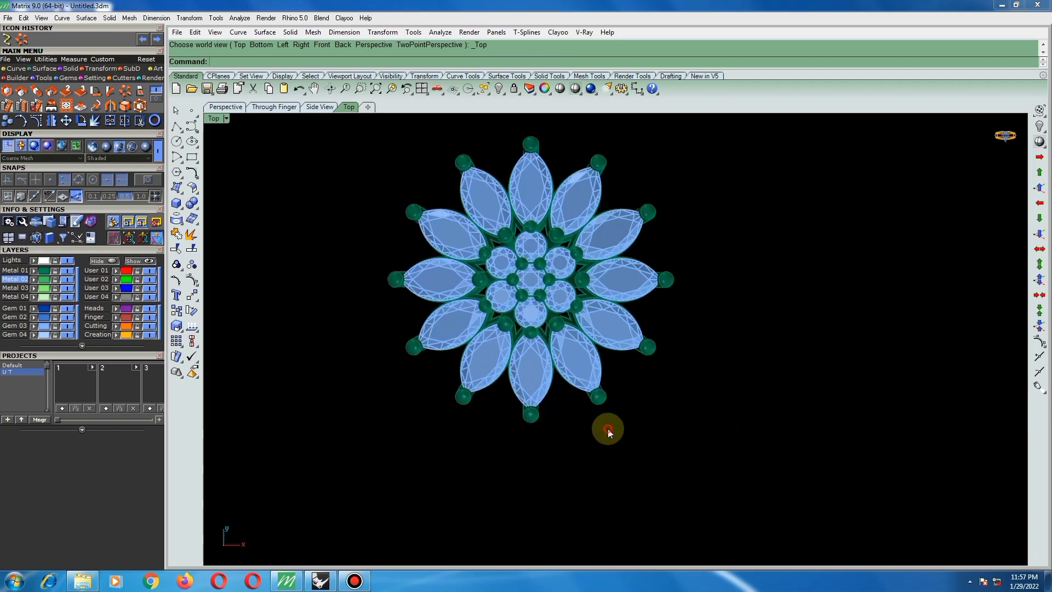
{"action": "left_click", "coordinate": [176, 203]}
{"action": "left_click", "coordinate": [559, 430]}
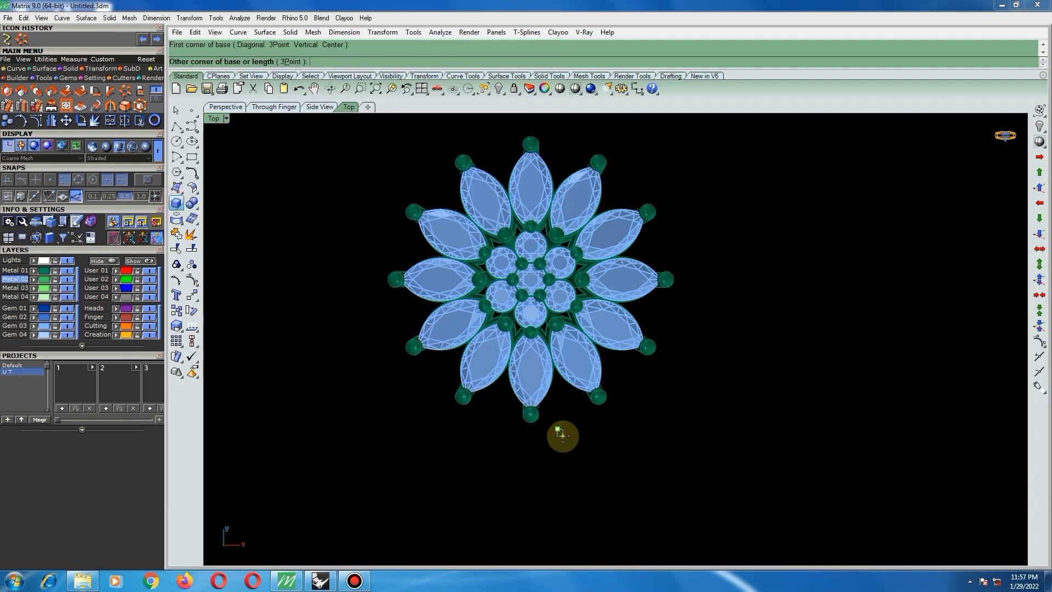
{"action": "type", "text": ".8"}
{"action": "key", "text": "Return"}
{"action": "key", "text": "Return"}
{"action": "key", "text": "Return"}
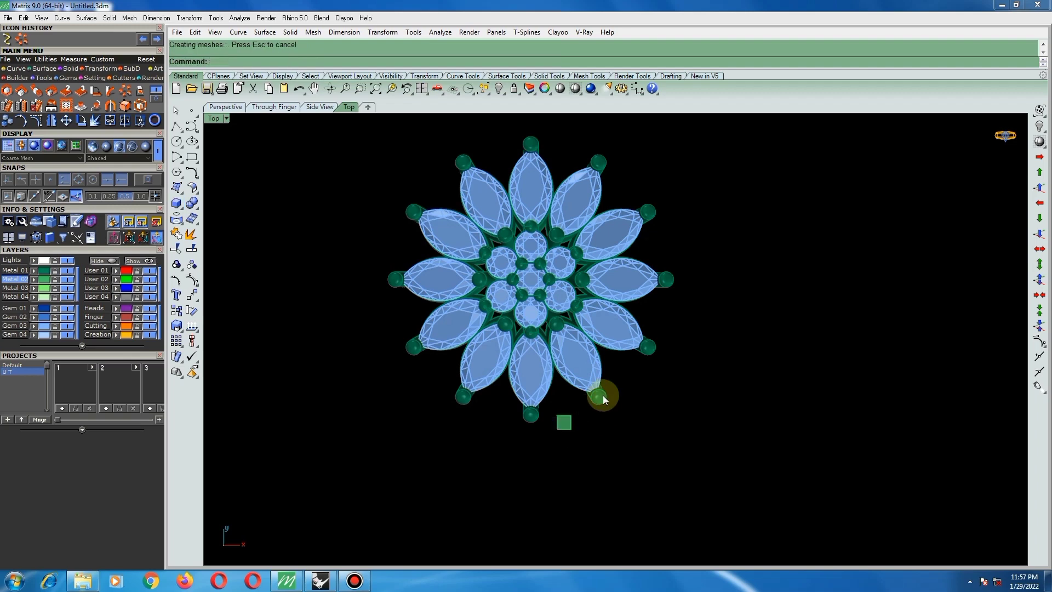
- Move the small box slightly away from the flower and rescale its height, checking it in an angled view
{"action": "scroll", "coordinate": [544, 416], "scroll_direction": "up", "scroll_amount": 2}
{"action": "left_click", "coordinate": [545, 415]}
{"action": "scroll", "coordinate": [554, 423], "scroll_direction": "up", "scroll_amount": 4}
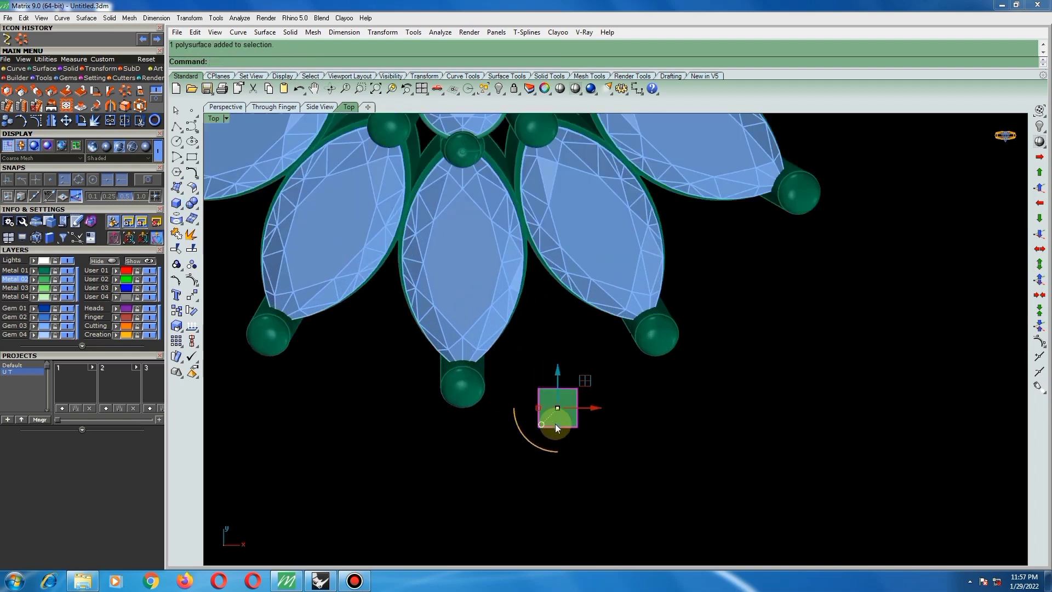
{"action": "left_click_drag", "start_coordinate": [554, 426], "coordinate": [557, 438]}
{"action": "scroll", "coordinate": [567, 432], "scroll_direction": "down", "scroll_amount": 4}
{"action": "right_click_drag", "start_coordinate": [614, 429], "coordinate": [475, 324], "text": "ctrl+shift"}
{"action": "scroll", "coordinate": [501, 413], "scroll_direction": "up", "scroll_amount": 4}
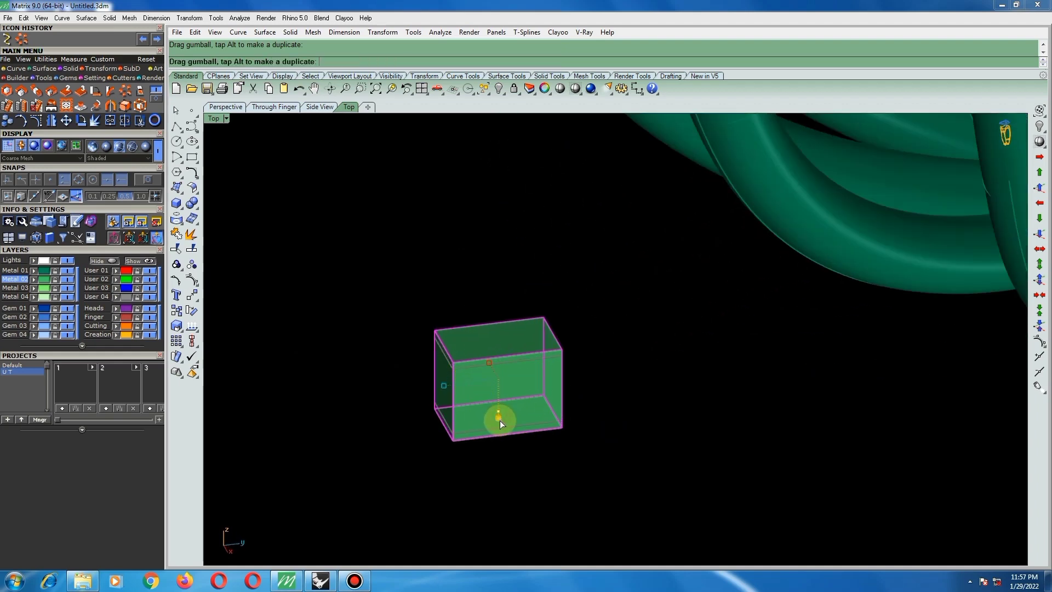
{"action": "left_click", "coordinate": [675, 347]}
{"action": "scroll", "coordinate": [554, 361], "scroll_direction": "down", "scroll_amount": 4}
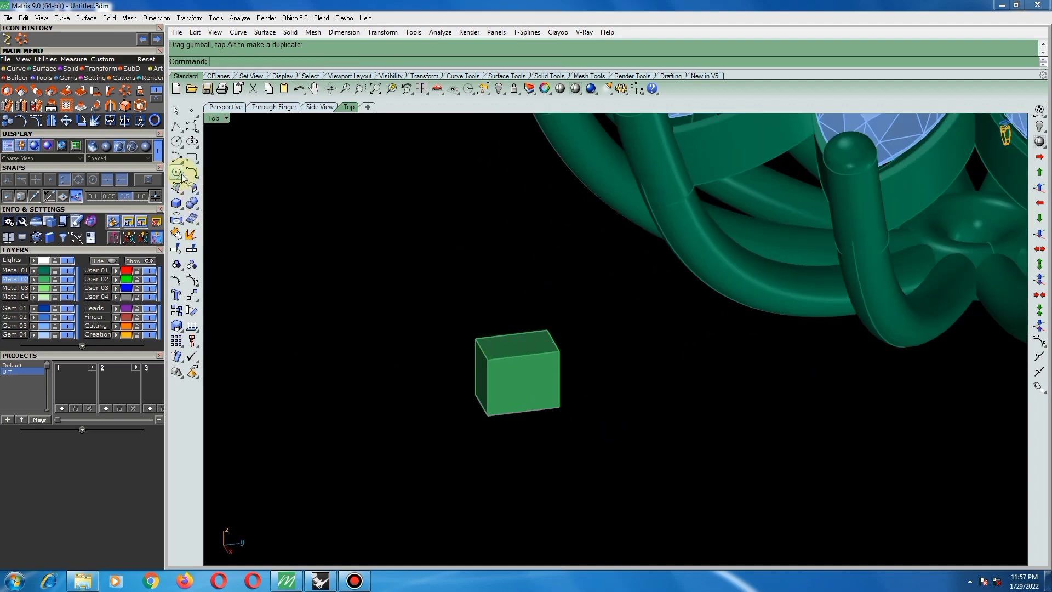
{"action": "left_click", "coordinate": [179, 207]}
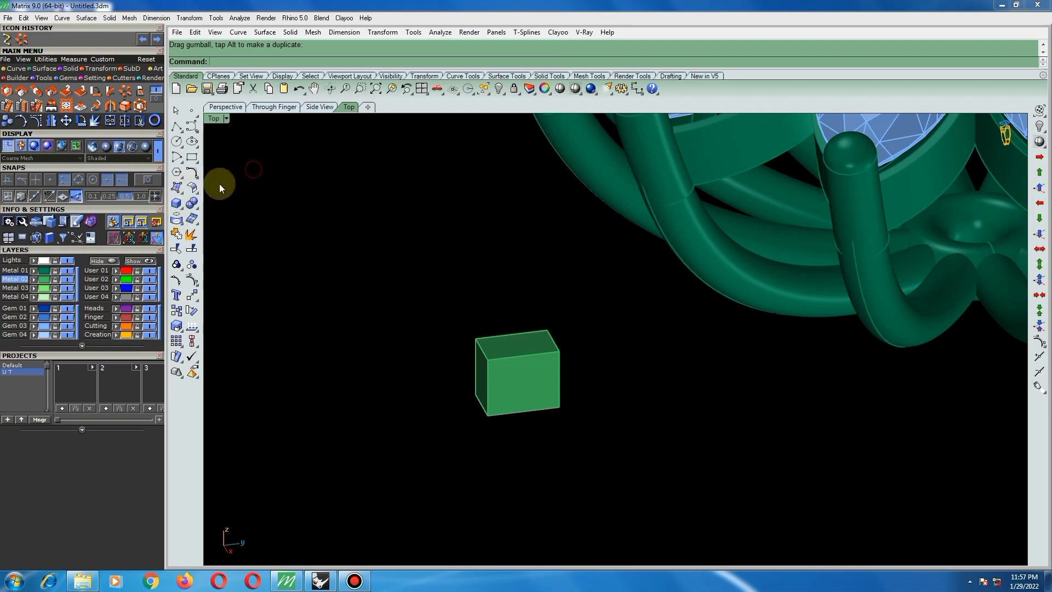
- Chamfer the two long upper edges of the small box with a distance of 0.3
{"action": "left_click", "coordinate": [192, 204]}
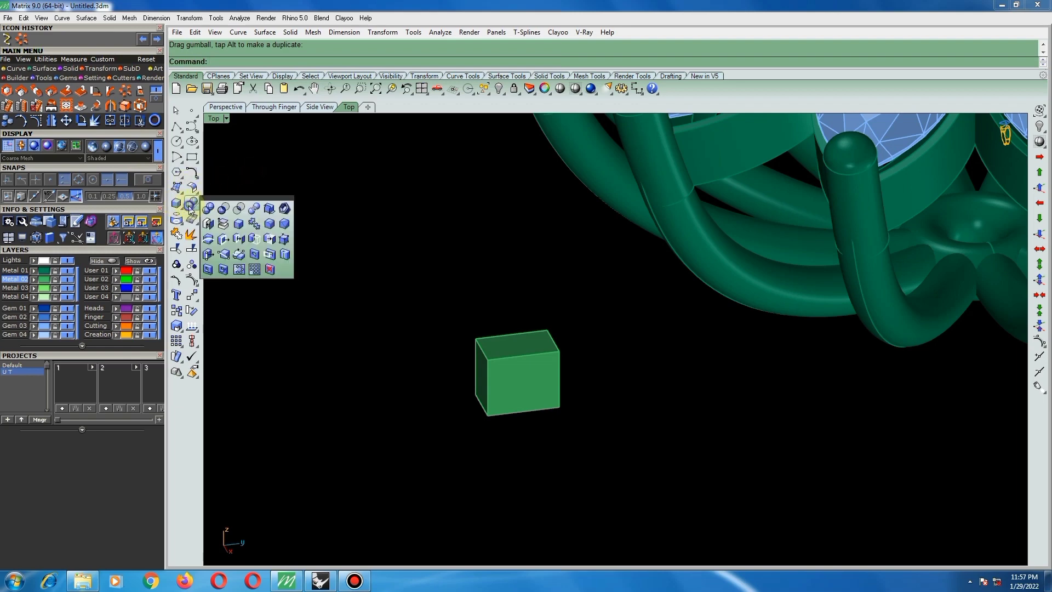
{"action": "left_click", "coordinate": [284, 223]}
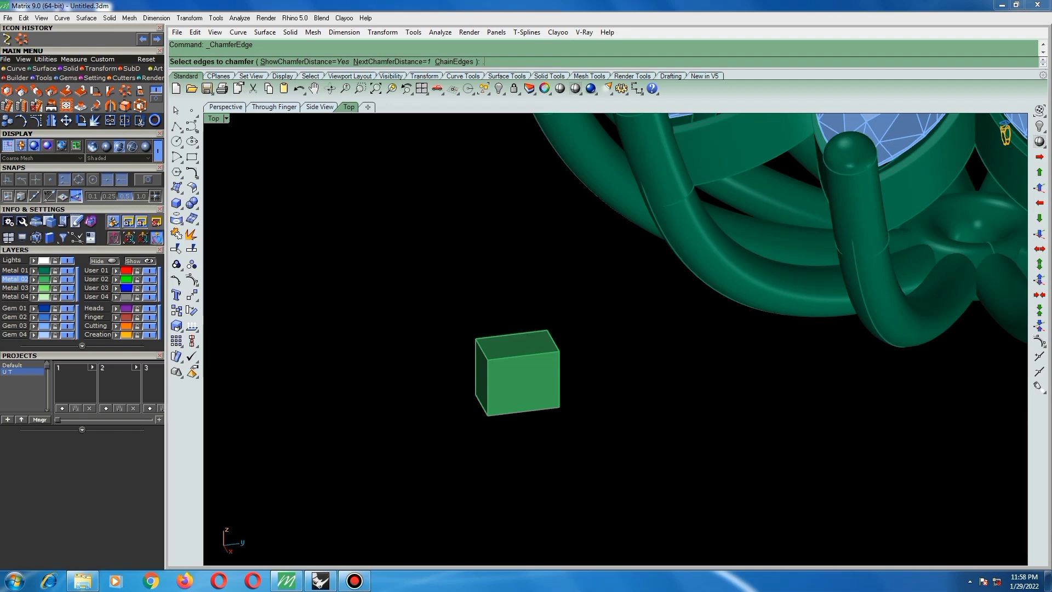
{"action": "key", "text": "Return"}
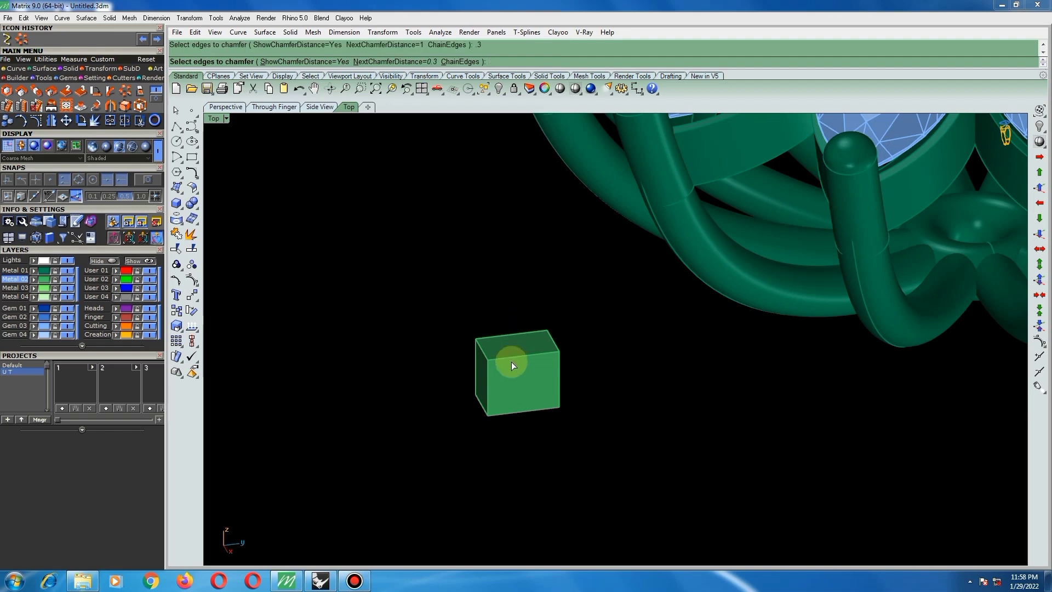
{"action": "left_click", "coordinate": [510, 340]}
{"action": "key", "text": "Return"}
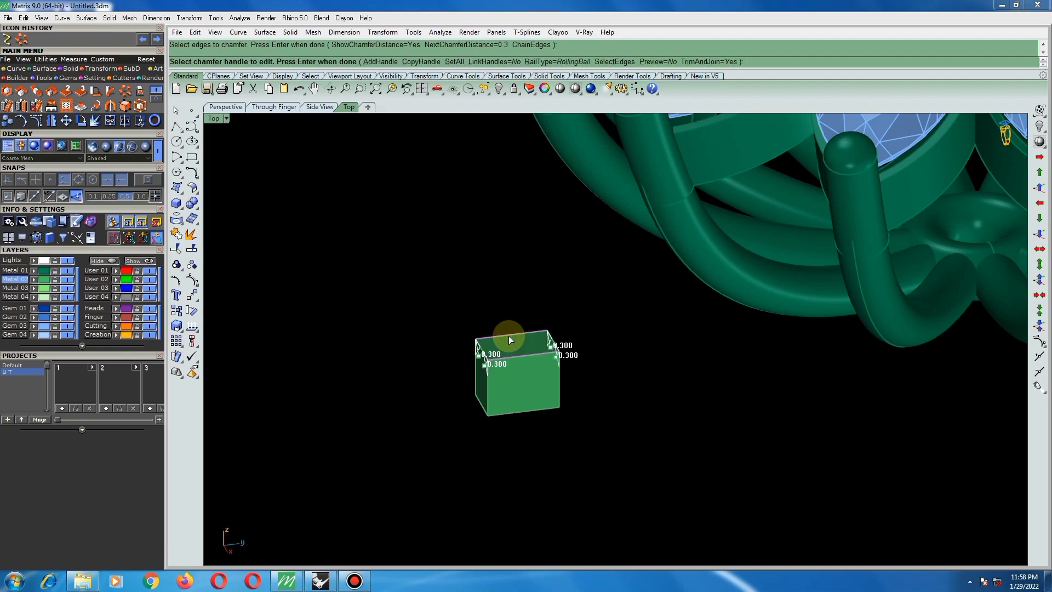
{"action": "right_click_drag", "start_coordinate": [482, 362], "coordinate": [576, 471]}
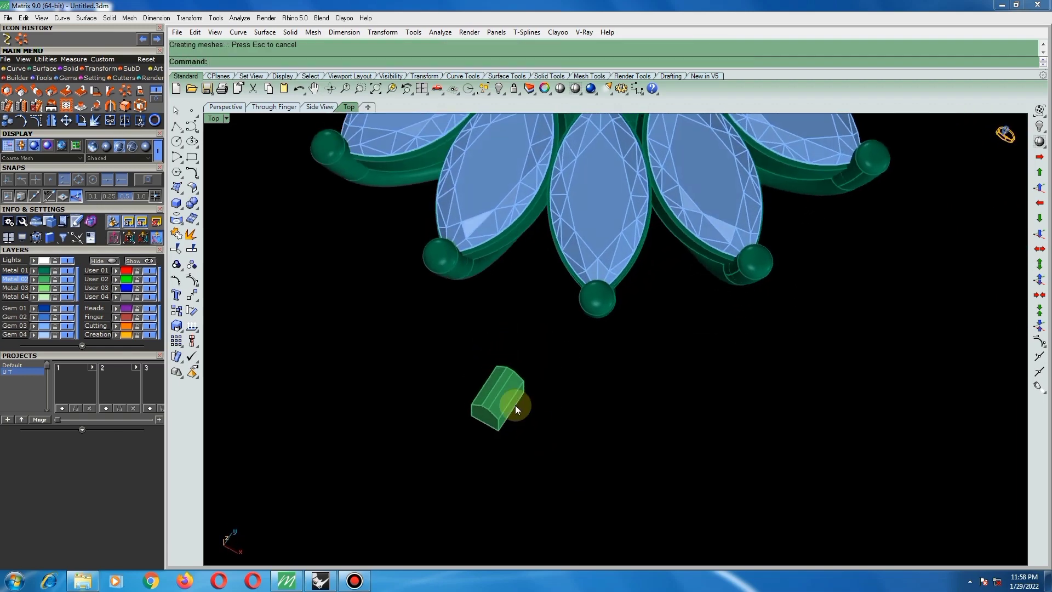
- Move the chamfered box in the Top view to the empty area on the flower's +X side
{"action": "left_click", "coordinate": [503, 396]}
{"action": "scroll", "coordinate": [503, 395], "scroll_direction": "down", "scroll_amount": 5}
{"action": "key", "text": "ctrl+F1"}
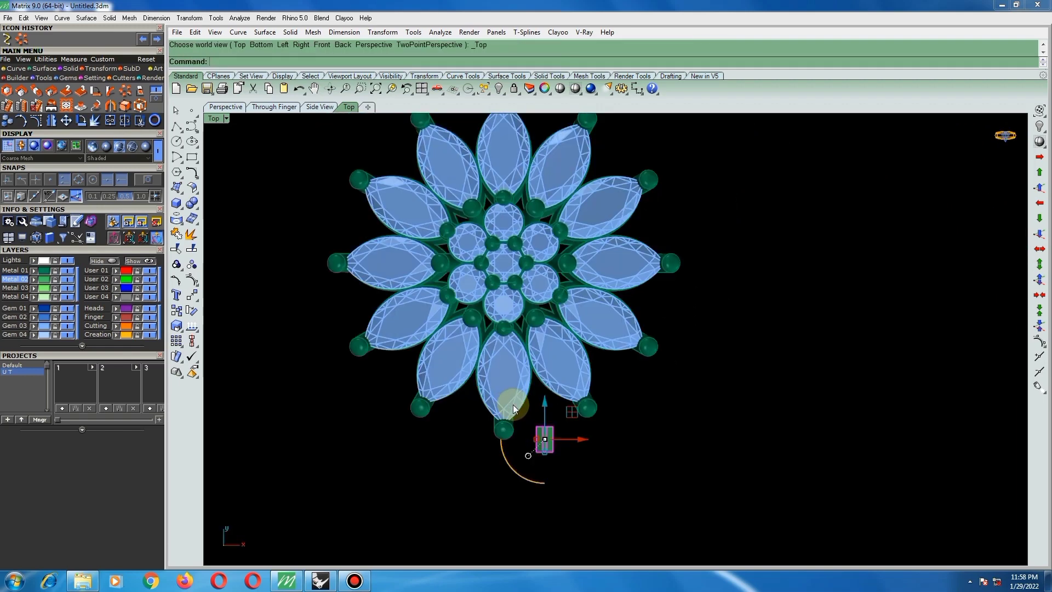
{"action": "left_click_drag", "start_coordinate": [570, 415], "coordinate": [723, 272]}
{"action": "scroll", "coordinate": [723, 271], "scroll_direction": "up", "scroll_amount": 3}
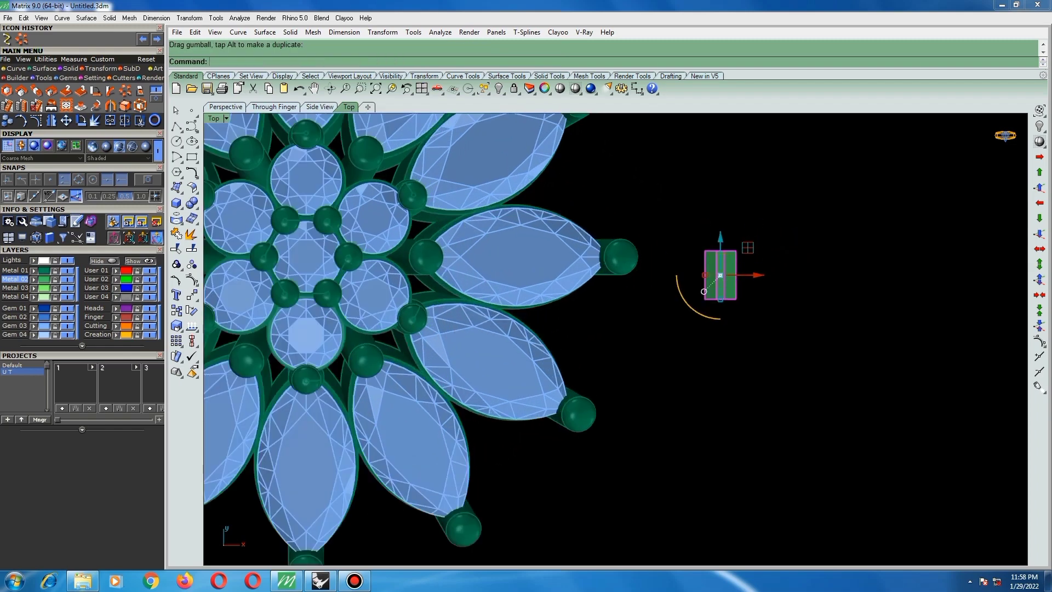
- Rotate the box 90 degrees in the Top view so its length points toward the flower's centre
{"action": "type", "text": "rotate"}
{"action": "key", "text": "Return"}
{"action": "left_click", "coordinate": [724, 253]}
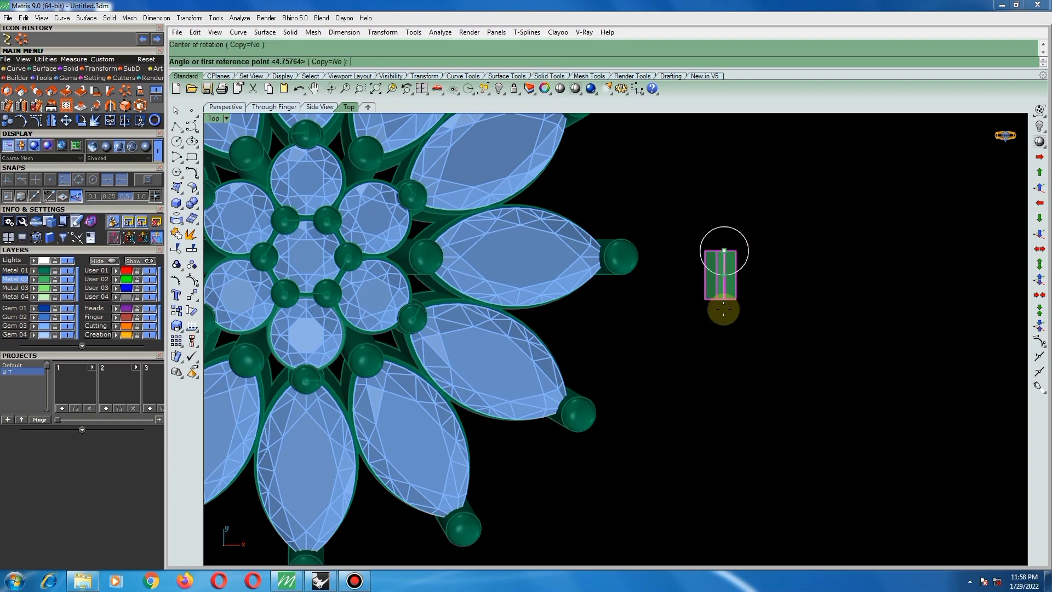
{"action": "left_click", "coordinate": [724, 311]}
{"action": "left_click", "coordinate": [837, 270]}
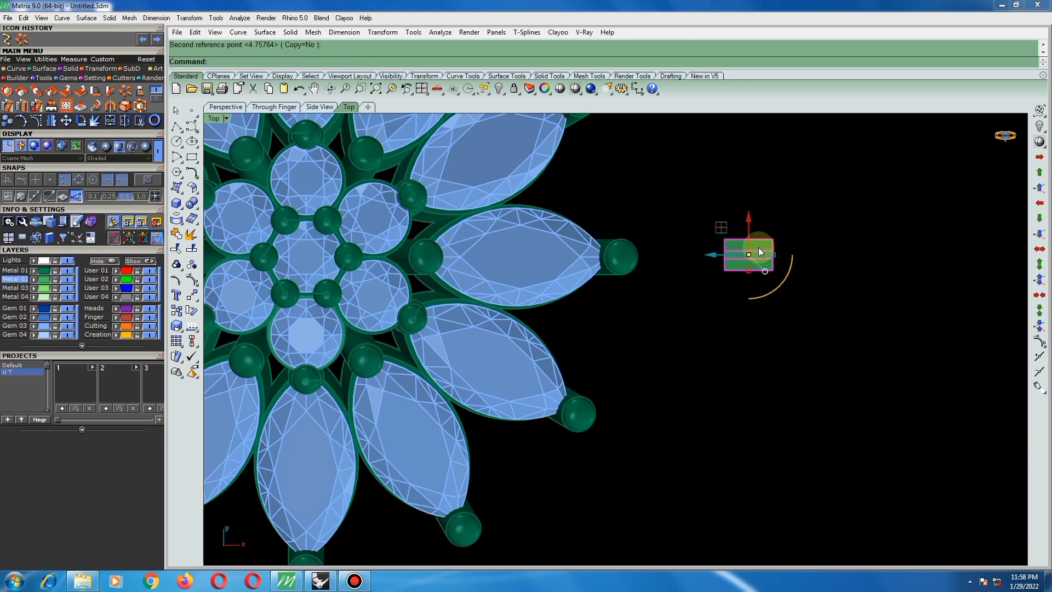
- Move the box inward to the gap between two round gems, centred between the hub prong and the petal's inner prong
{"action": "left_click_drag", "start_coordinate": [720, 225], "coordinate": [377, 226]}
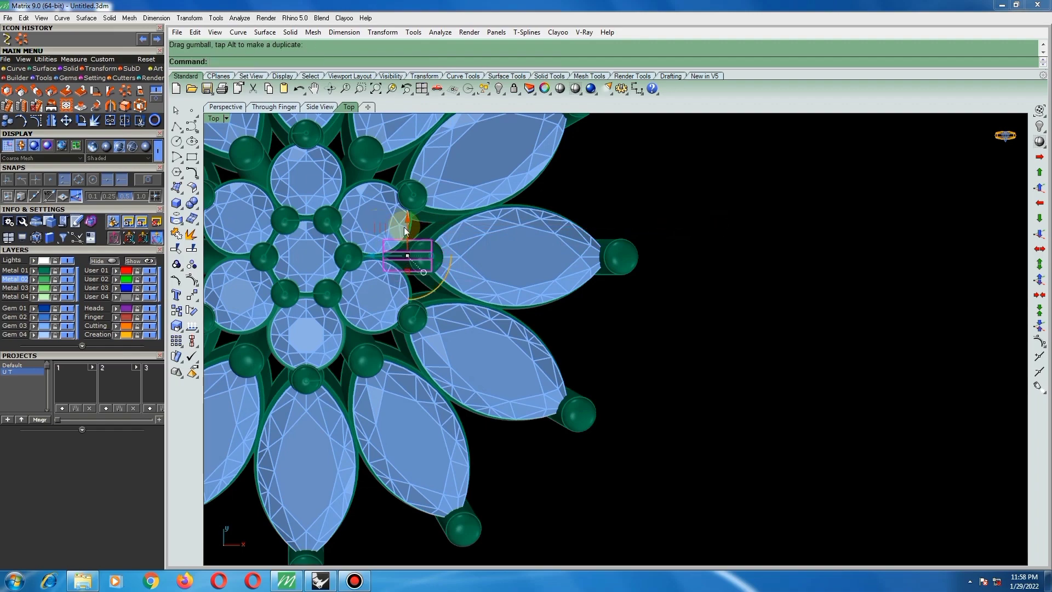
{"action": "scroll", "coordinate": [393, 247], "scroll_direction": "up", "scroll_amount": 5}
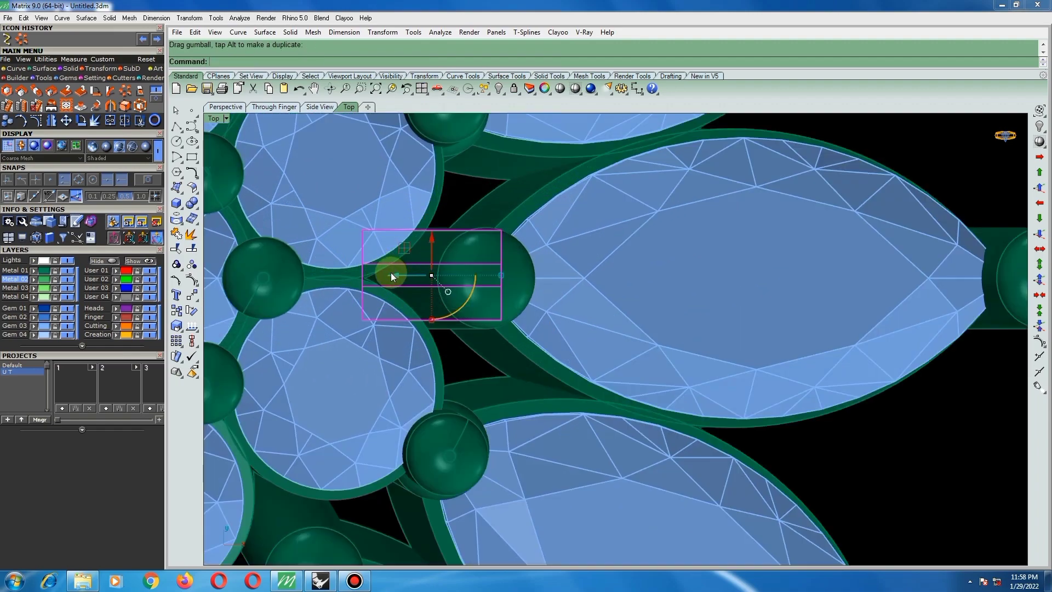
{"action": "left_click_drag", "start_coordinate": [392, 275], "coordinate": [359, 281]}
{"action": "scroll", "coordinate": [382, 268], "scroll_direction": "up", "scroll_amount": 3}
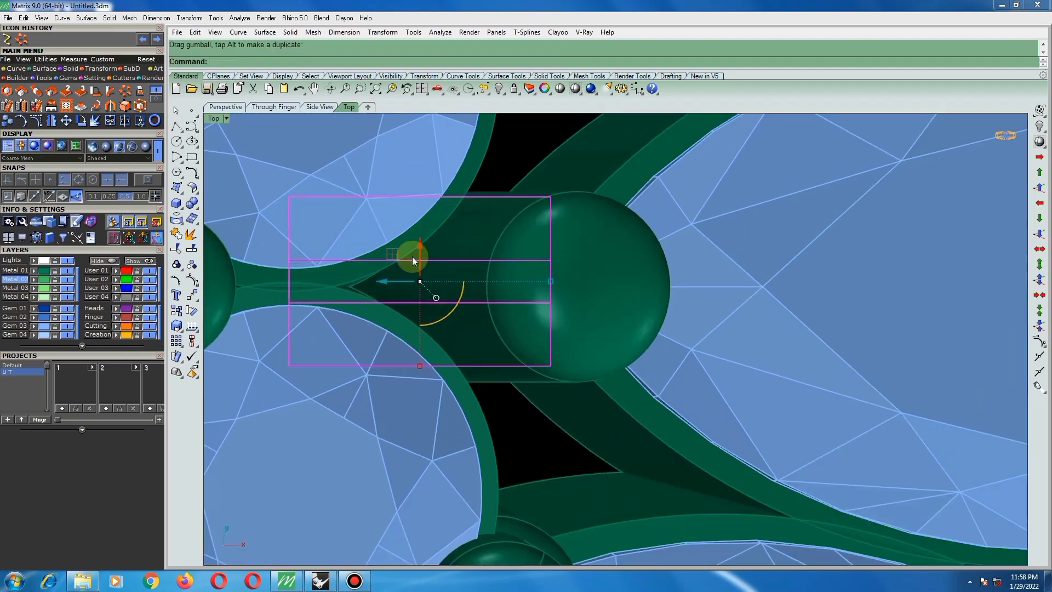
{"action": "left_click_drag", "start_coordinate": [420, 260], "coordinate": [364, 256]}
{"action": "scroll", "coordinate": [507, 297], "scroll_direction": "down", "scroll_amount": 10}
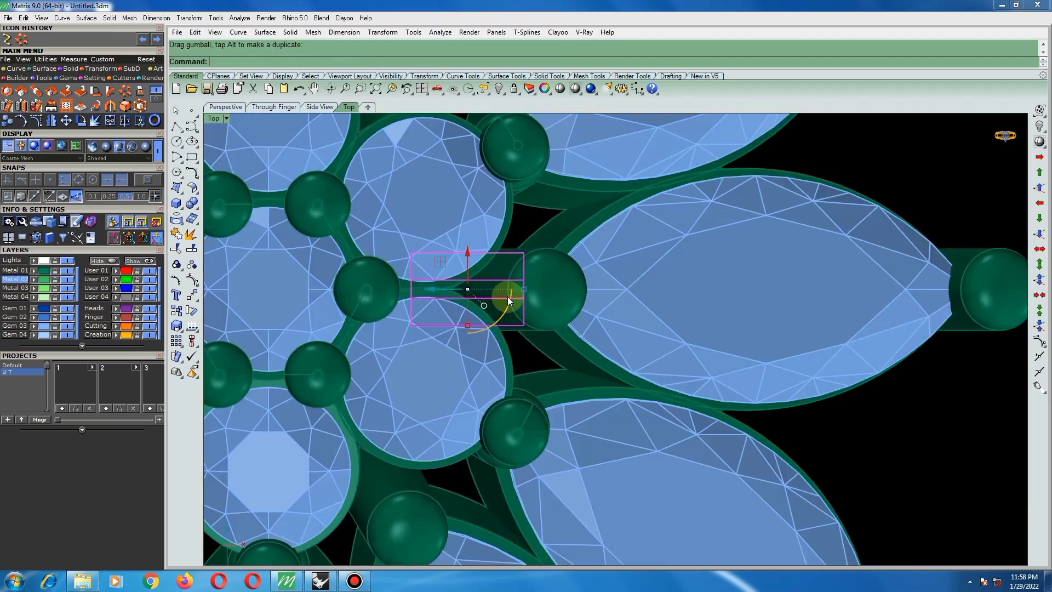
- Raise the box in the Front view from the base of the arms to the level of the petal gems
{"action": "right_click_drag", "start_coordinate": [541, 329], "coordinate": [544, 166], "text": "ctrl+shift"}
{"action": "scroll", "coordinate": [544, 257], "scroll_direction": "down", "scroll_amount": 4}
{"action": "key", "text": "ctrl+F2"}
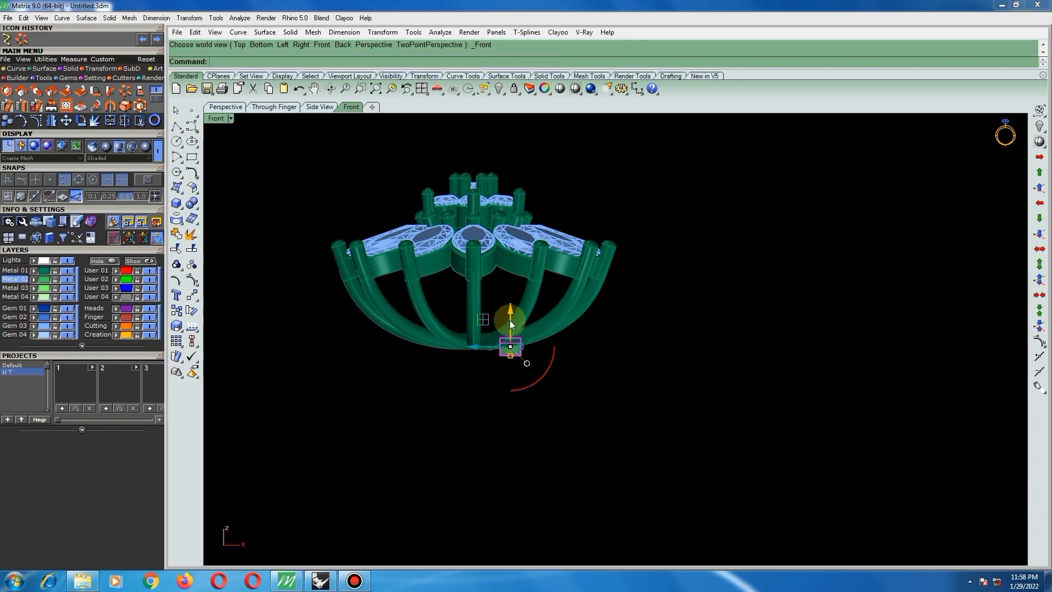
{"action": "left_click_drag", "start_coordinate": [510, 321], "coordinate": [531, 186]}
{"action": "scroll", "coordinate": [535, 224], "scroll_direction": "up", "scroll_amount": 6}
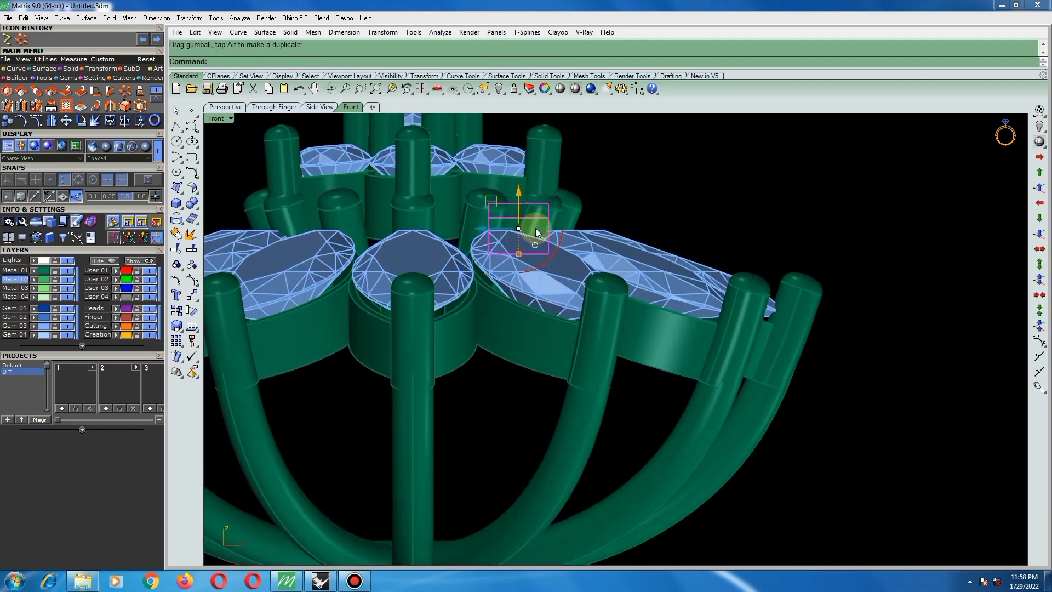
- Tilt the box about 15 degrees in the Front view to follow the petal's slope, and nudge its position slightly
{"action": "type", "text": "rt"}
{"action": "key", "text": "Return"}
{"action": "left_click", "coordinate": [547, 231]}
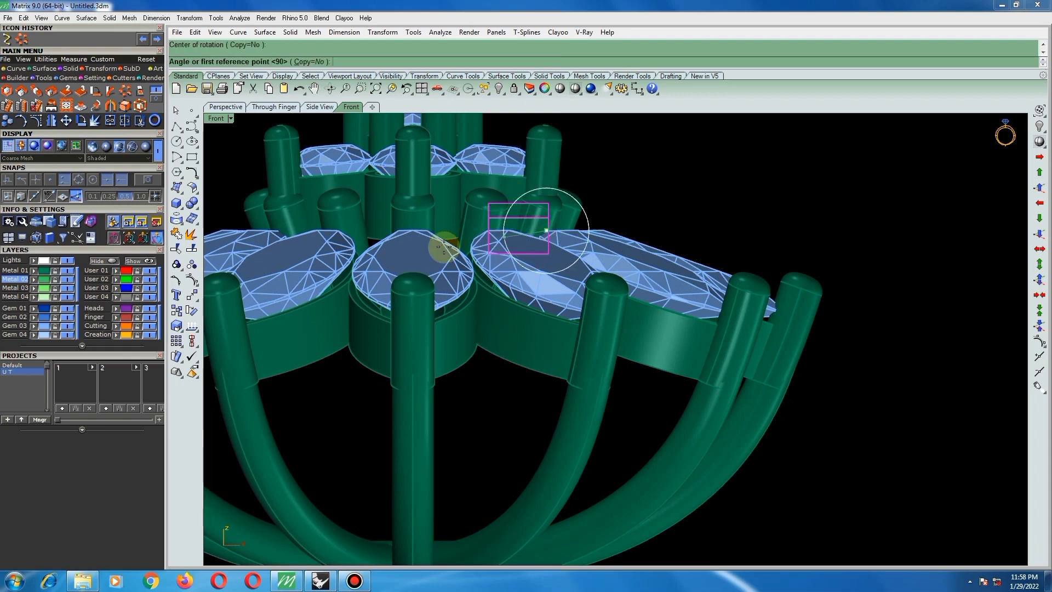
{"action": "left_click", "coordinate": [435, 242]}
{"action": "left_click", "coordinate": [433, 206]}
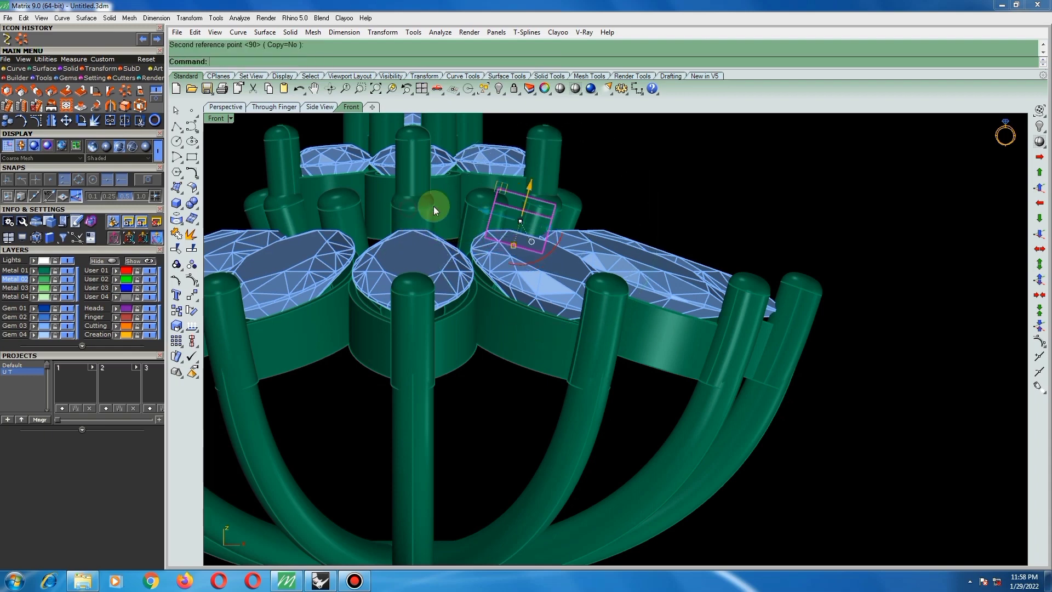
{"action": "scroll", "coordinate": [515, 239], "scroll_direction": "up", "scroll_amount": 2}
{"action": "left_click_drag", "start_coordinate": [508, 254], "coordinate": [509, 248]}
- Hide the Gem 03 layer to expose the box among the metal settings in an angled view
{"action": "scroll", "coordinate": [631, 208], "scroll_direction": "down", "scroll_amount": 6}
{"action": "right_click_drag", "start_coordinate": [633, 209], "coordinate": [475, 327]}
{"action": "scroll", "coordinate": [477, 328], "scroll_direction": "down", "scroll_amount": 2}
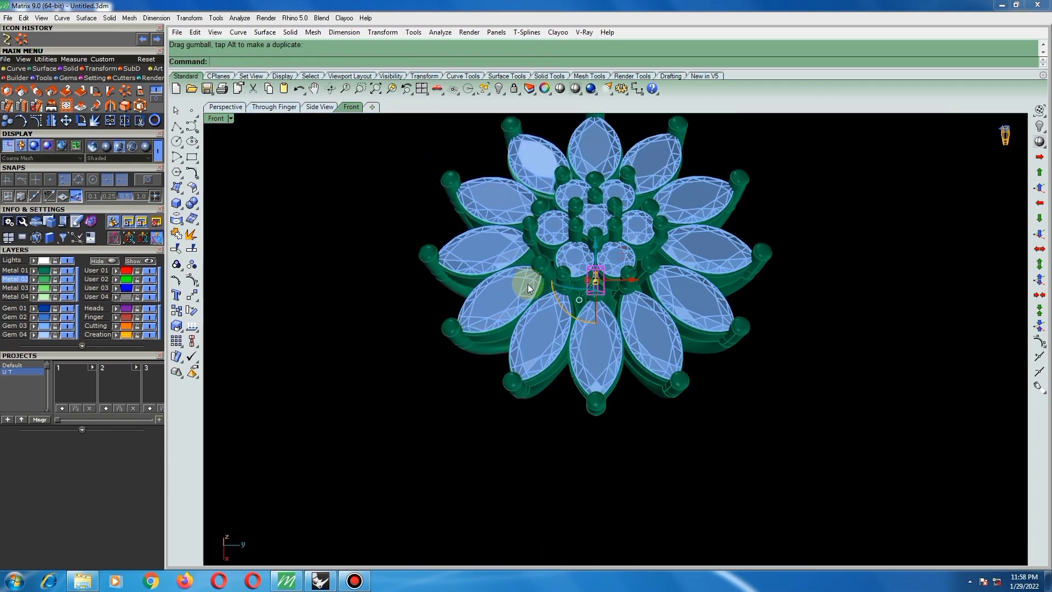
{"action": "left_click", "coordinate": [67, 326]}
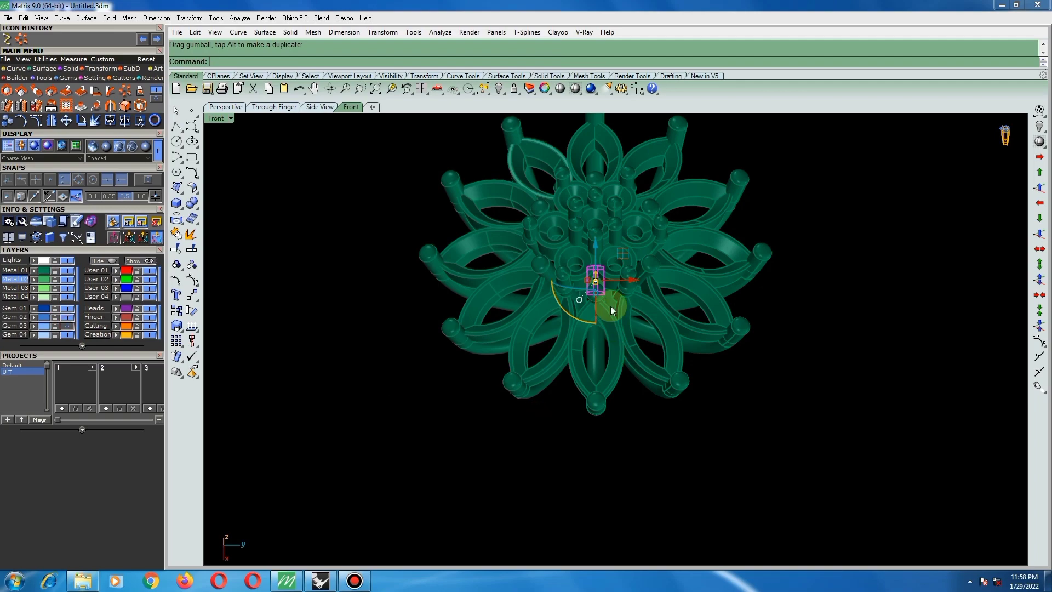
{"action": "mouse_move", "coordinate": [610, 306]}
{"action": "right_mouse_down"}
{"action": "mouse_move", "coordinate": [493, 192]}
{"action": "mouse_move", "coordinate": [540, 176]}
{"action": "mouse_move", "coordinate": [615, 206]}
{"action": "mouse_move", "coordinate": [630, 239]}
{"action": "mouse_move", "coordinate": [598, 298]}
{"action": "right_mouse_up"}
{"action": "scroll", "coordinate": [590, 311], "scroll_direction": "up", "scroll_amount": 5}
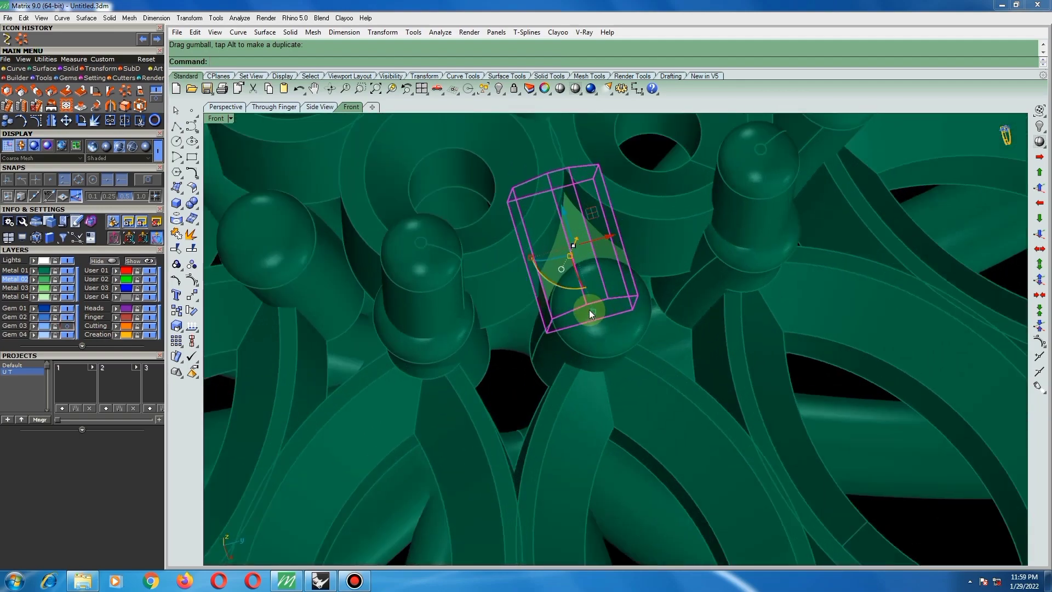
- Fine-tune the box's placement between the round settings and lower it slightly, checking the fit from above and below
{"action": "left_click_drag", "start_coordinate": [591, 311], "coordinate": [598, 321]}
{"action": "scroll", "coordinate": [583, 322], "scroll_direction": "down", "scroll_amount": 6}
{"action": "right_click_drag", "start_coordinate": [584, 324], "coordinate": [565, 480]}
{"action": "right_click_drag", "start_coordinate": [597, 452], "coordinate": [643, 423]}
{"action": "scroll", "coordinate": [622, 364], "scroll_direction": "up", "scroll_amount": 6}
{"action": "right_click_drag", "start_coordinate": [642, 367], "coordinate": [627, 409]}
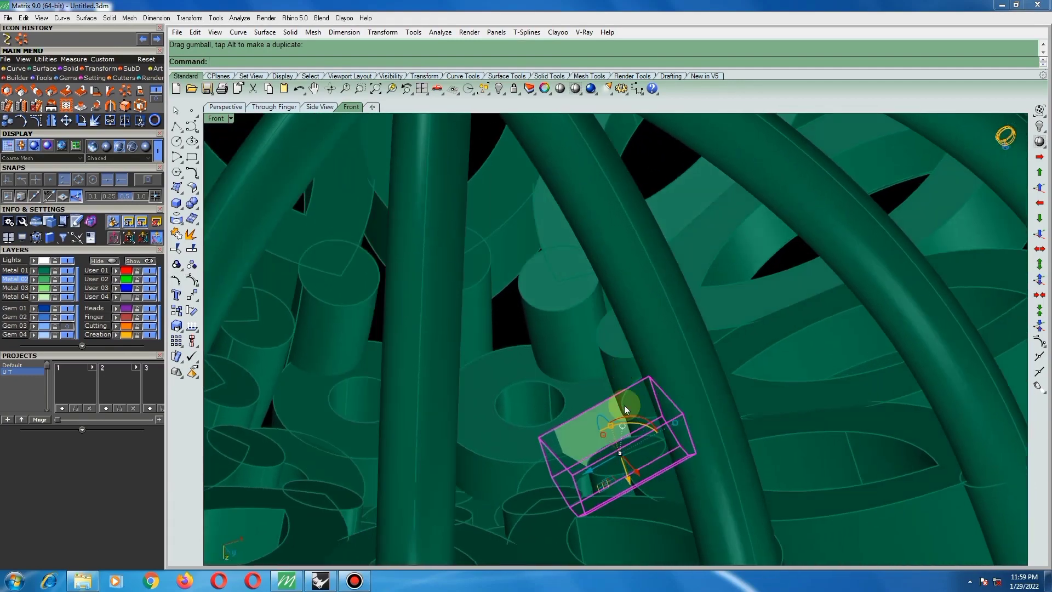
{"action": "left_click_drag", "start_coordinate": [627, 489], "coordinate": [629, 475]}
{"action": "scroll", "coordinate": [629, 476], "scroll_direction": "down", "scroll_amount": 5}
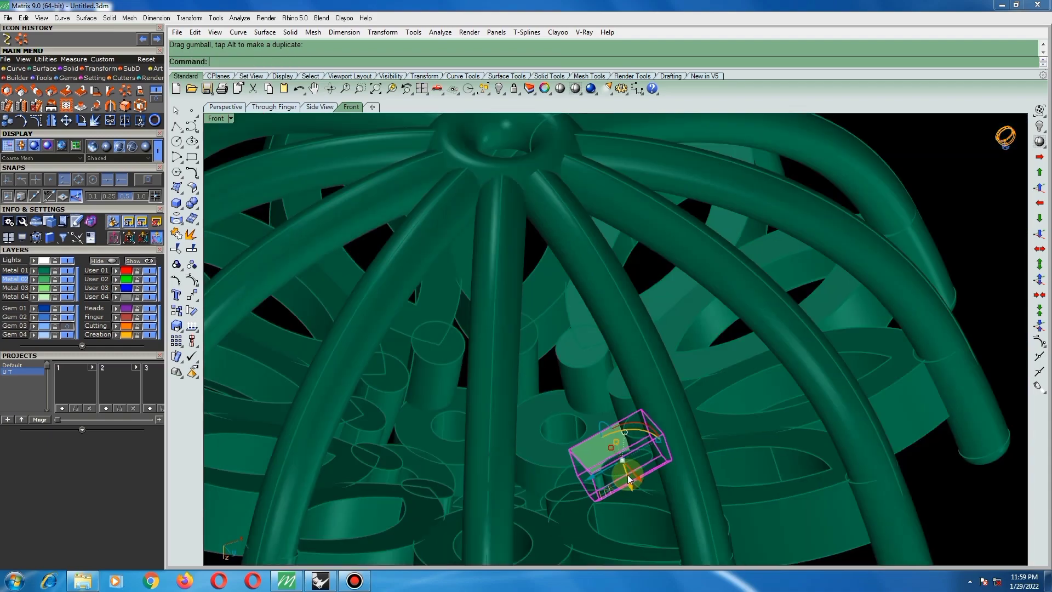
{"action": "right_click_drag", "start_coordinate": [628, 468], "coordinate": [729, 225]}
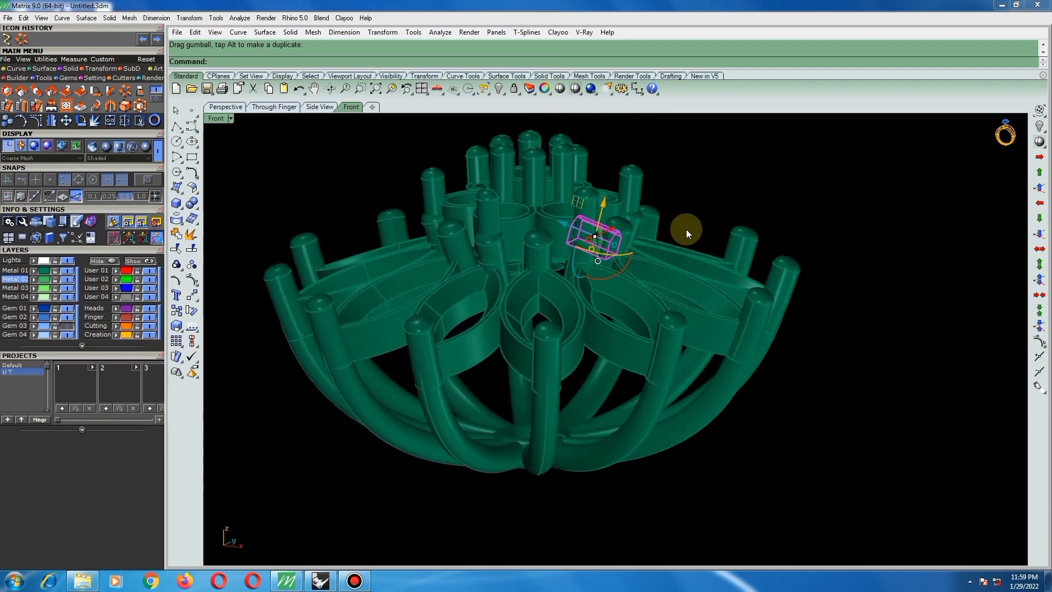
- Rotate the box further downward in the Front view about its upper inner corner
{"action": "key", "text": "ctrl+F3"}
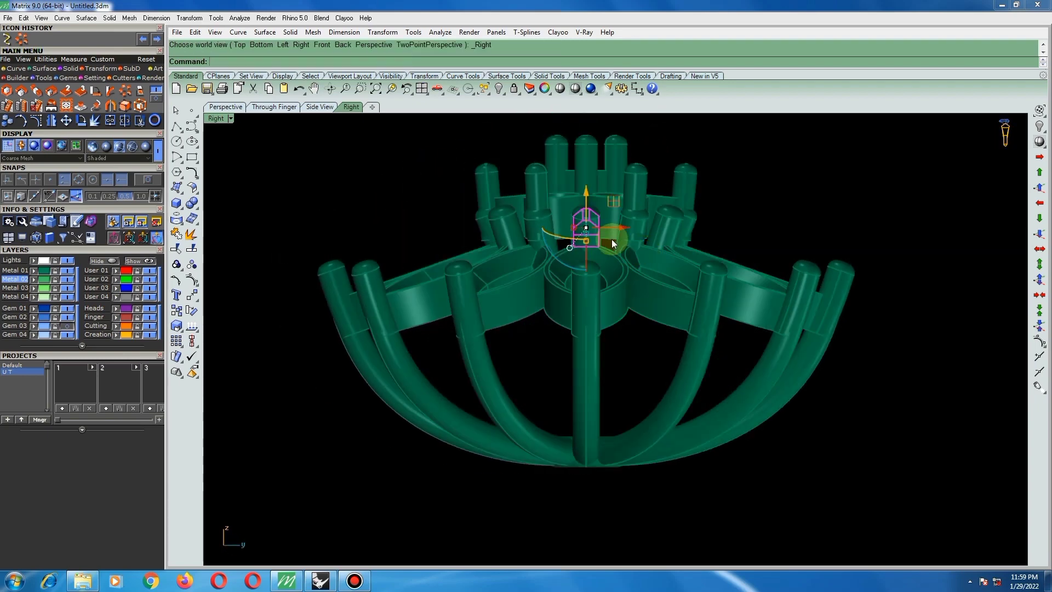
{"action": "key", "text": "ctrl+F2"}
{"action": "scroll", "coordinate": [600, 211], "scroll_direction": "up", "scroll_amount": 3}
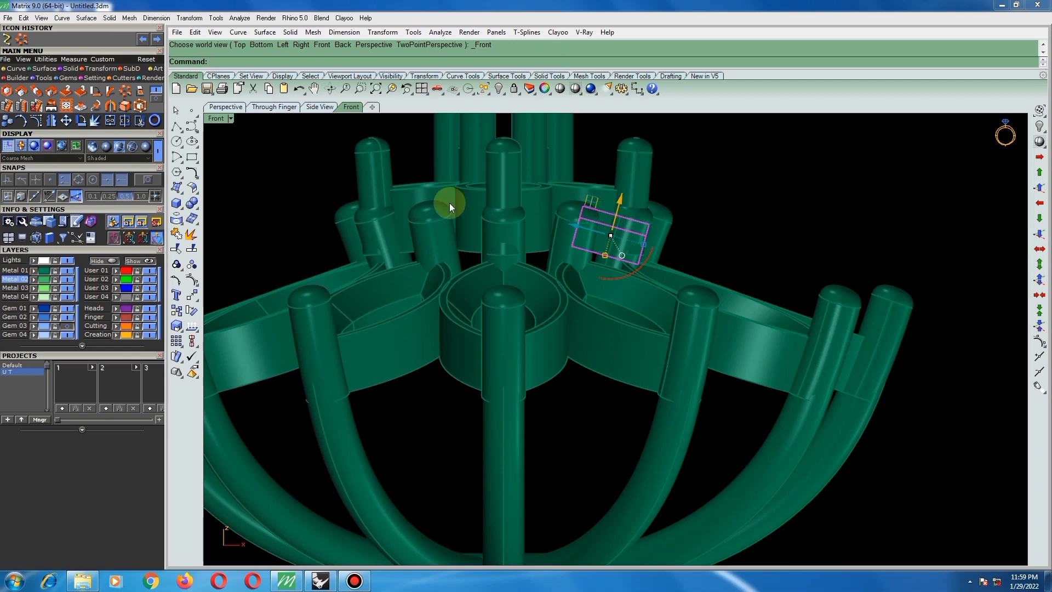
{"action": "left_click", "coordinate": [192, 310]}
{"action": "left_click", "coordinate": [586, 219]}
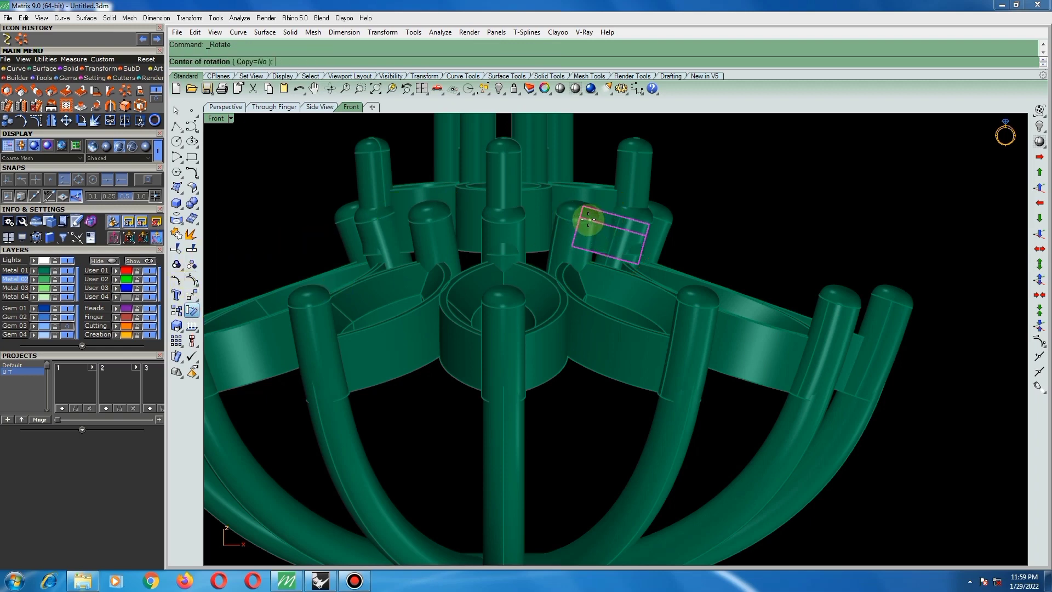
{"action": "left_click", "coordinate": [813, 201]}
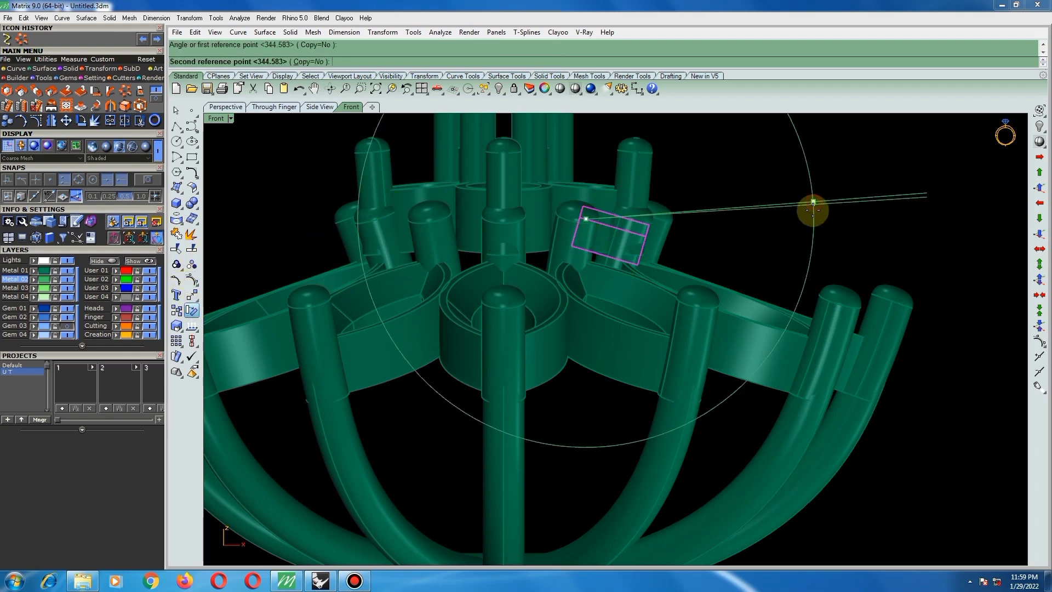
{"action": "left_click", "coordinate": [806, 241]}
- Stretch the box's height slightly and check how it meets the surrounding settings
{"action": "right_click_drag", "start_coordinate": [796, 231], "coordinate": [655, 258]}
{"action": "left_click", "coordinate": [581, 246]}
{"action": "scroll", "coordinate": [635, 259], "scroll_direction": "up", "scroll_amount": 3}
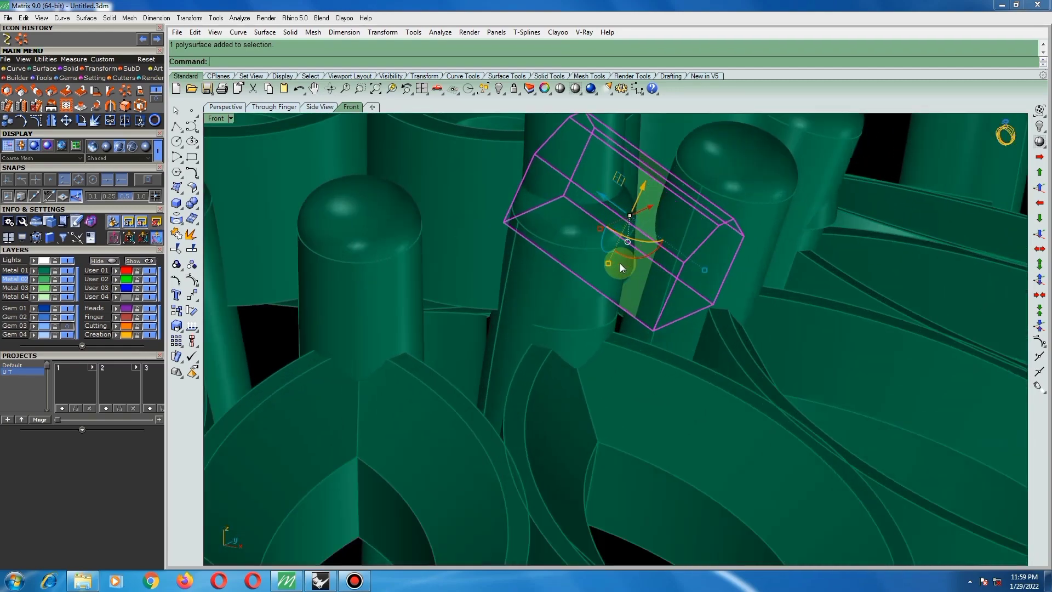
{"action": "left_click_drag", "start_coordinate": [607, 263], "coordinate": [607, 268]}
{"action": "right_click_drag", "start_coordinate": [609, 274], "coordinate": [659, 505]}
{"action": "right_click_drag", "start_coordinate": [613, 380], "coordinate": [663, 275]}
{"action": "scroll", "coordinate": [548, 311], "scroll_direction": "down", "scroll_amount": 8}
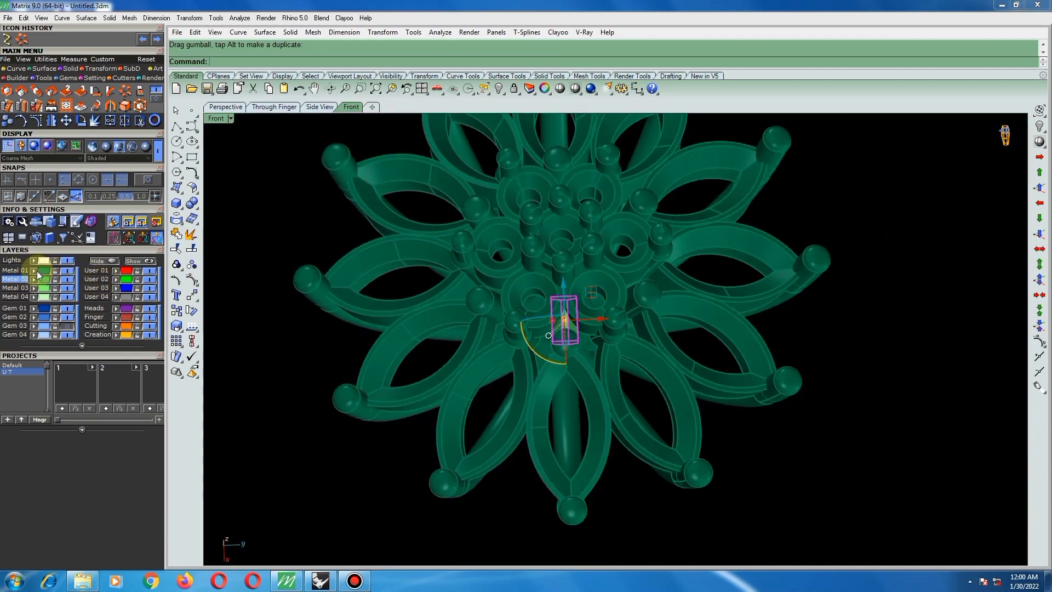
- Polar array the box around the origin in the Top view with 6 items over 360 degrees
{"action": "scroll", "coordinate": [568, 361], "scroll_direction": "down", "scroll_amount": 3}
{"action": "key", "text": "ctrl+F1"}
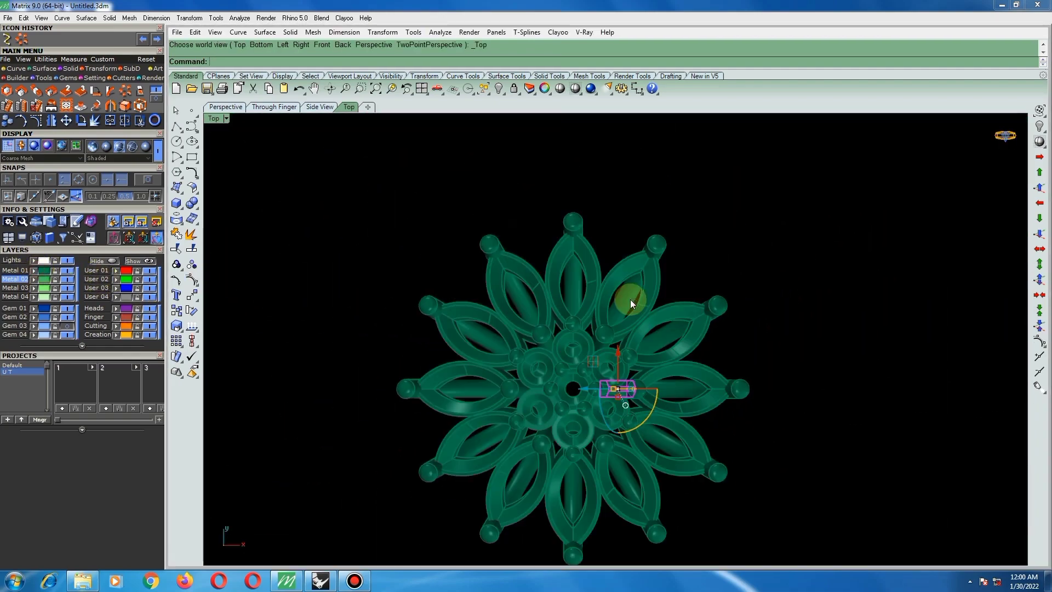
{"action": "scroll", "coordinate": [630, 299], "scroll_direction": "down", "scroll_amount": 6}
{"action": "scroll", "coordinate": [602, 349], "scroll_direction": "up", "scroll_amount": 4}
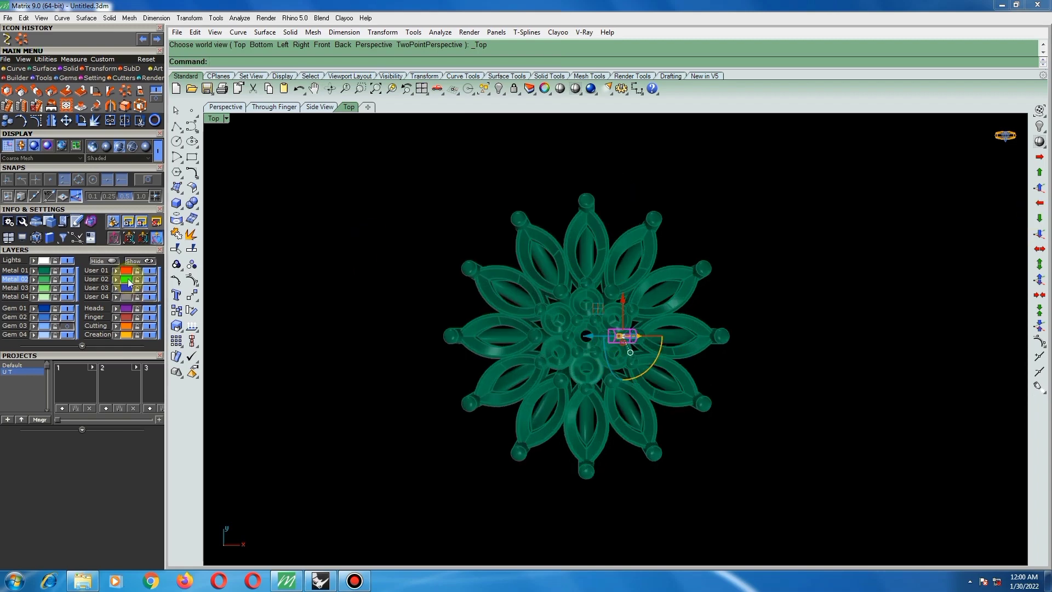
{"action": "left_click", "coordinate": [122, 94]}
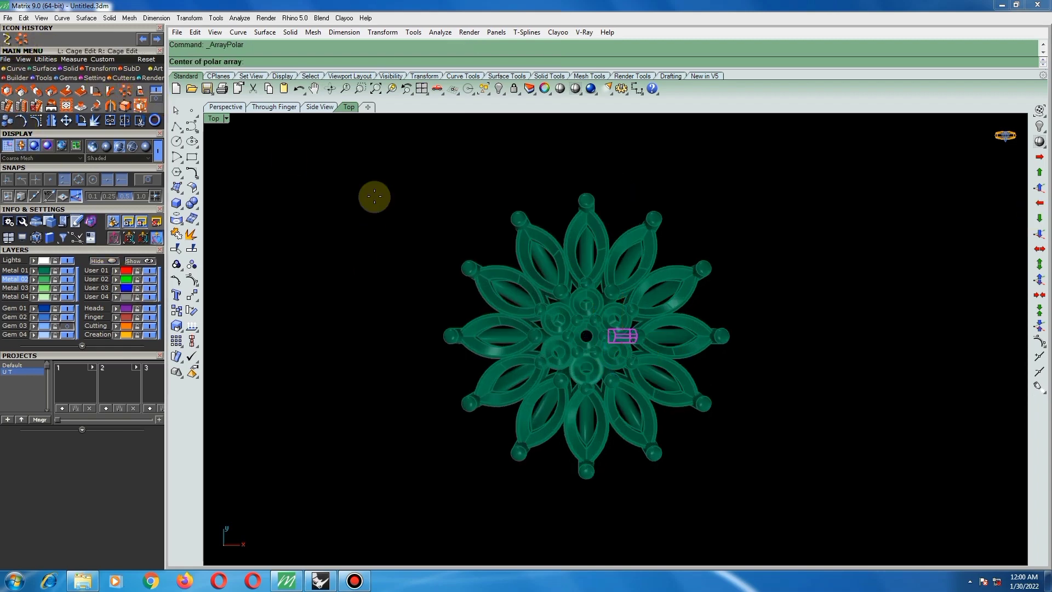
{"action": "type", "text": "0"}
{"action": "key", "text": "Return"}
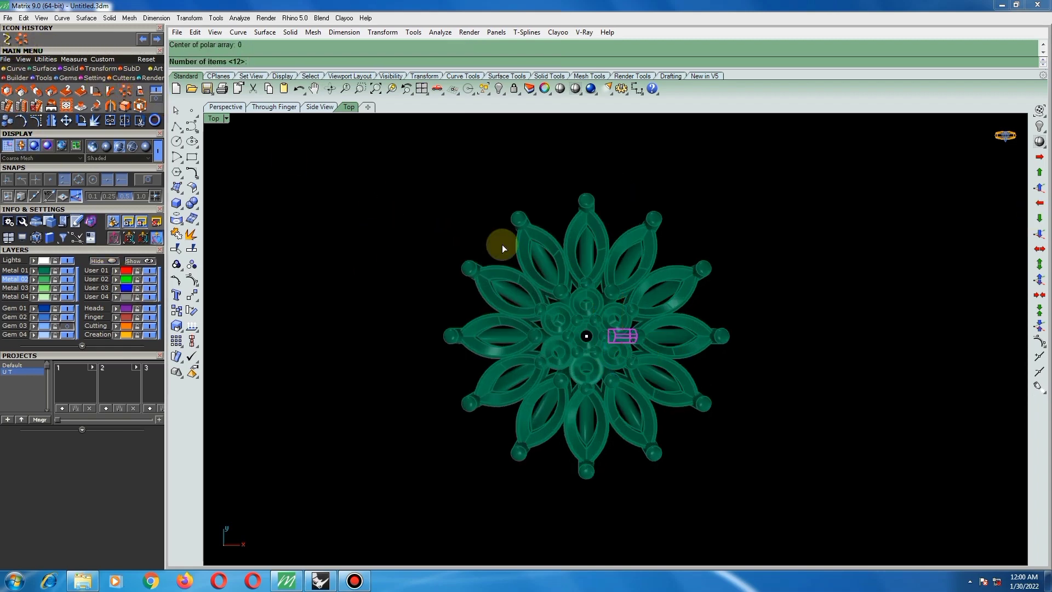
{"action": "key", "text": "Return"}
{"action": "key", "text": "Return"}
{"action": "key", "text": "Return"}
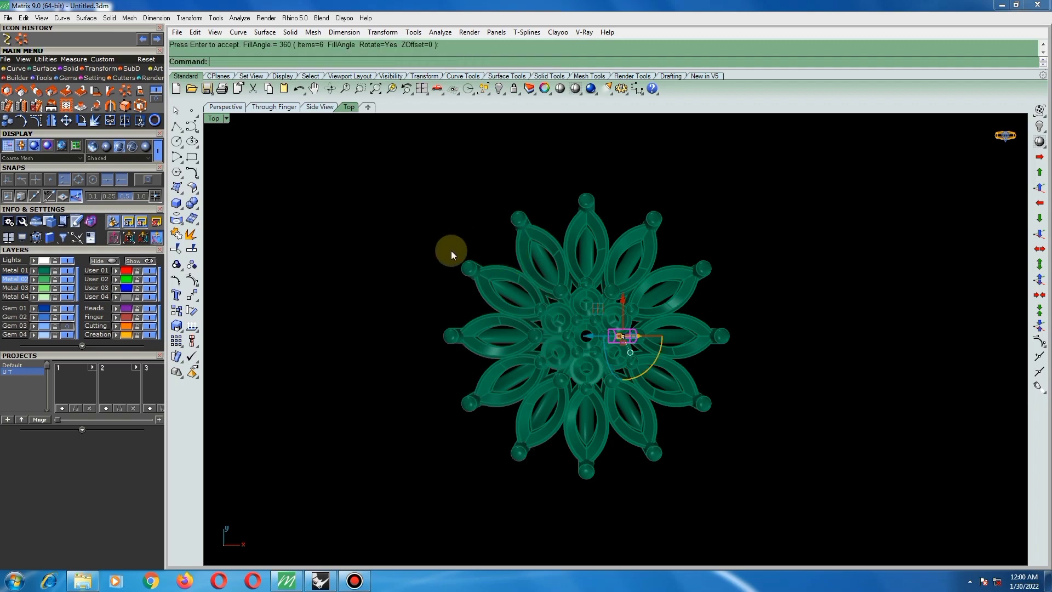
- Select the five arrayed box copies together with the original box and group all six
{"action": "type", "text": "sl"}
{"action": "key", "text": "Return"}
{"action": "scroll", "coordinate": [631, 342], "scroll_direction": "up", "scroll_amount": 10}
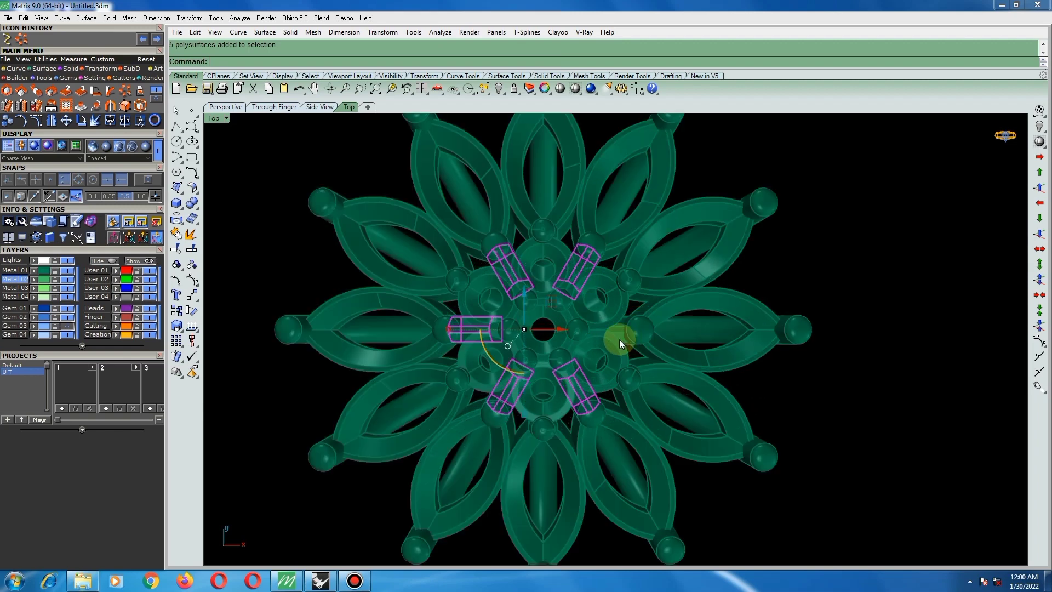
{"action": "left_click", "coordinate": [614, 321], "text": "shift"}
{"action": "left_click", "coordinate": [619, 327], "text": "ctrl"}
{"action": "scroll", "coordinate": [582, 320], "scroll_direction": "down", "scroll_amount": 5}
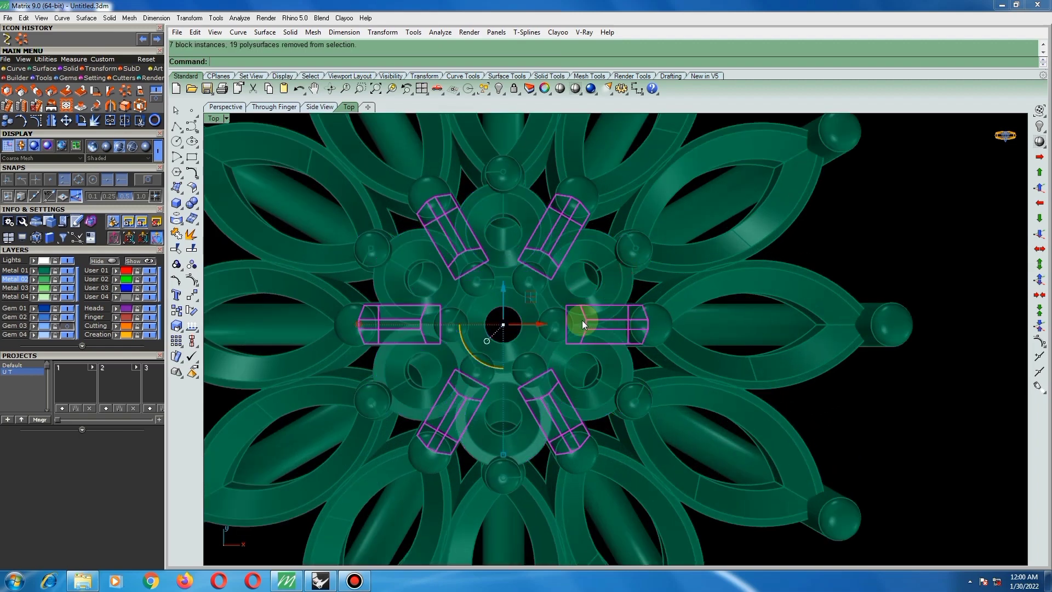
{"action": "left_click", "coordinate": [176, 263]}
{"action": "left_click", "coordinate": [763, 261]}
{"action": "left_click", "coordinate": [564, 294]}
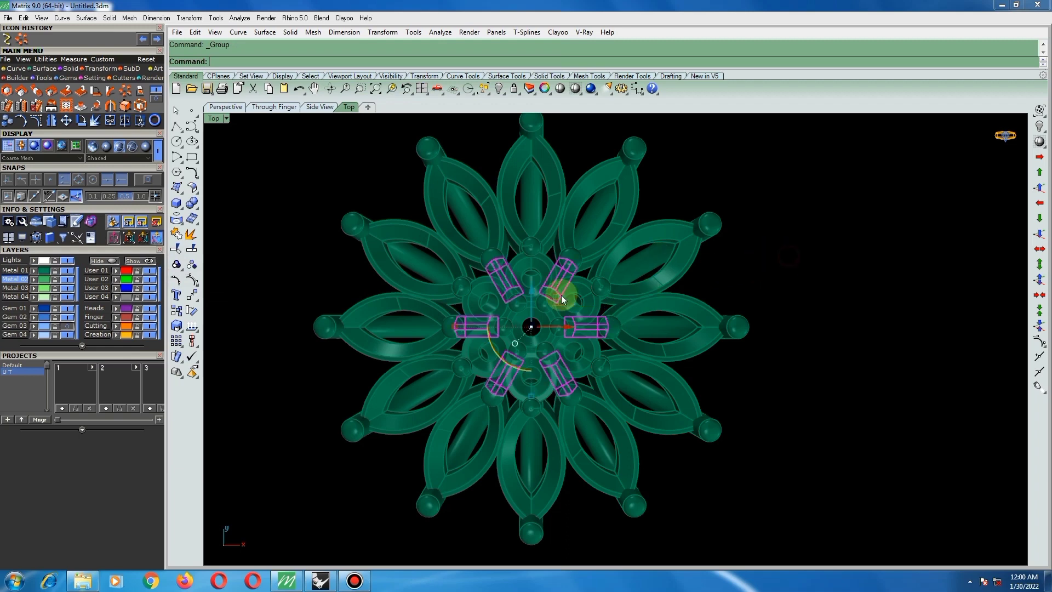
- Show the Gem 03 layer and group all the metal parts and gems of the flower cluster
{"action": "scroll", "coordinate": [563, 293], "scroll_direction": "down", "scroll_amount": 5}
{"action": "left_click", "coordinate": [68, 325]}
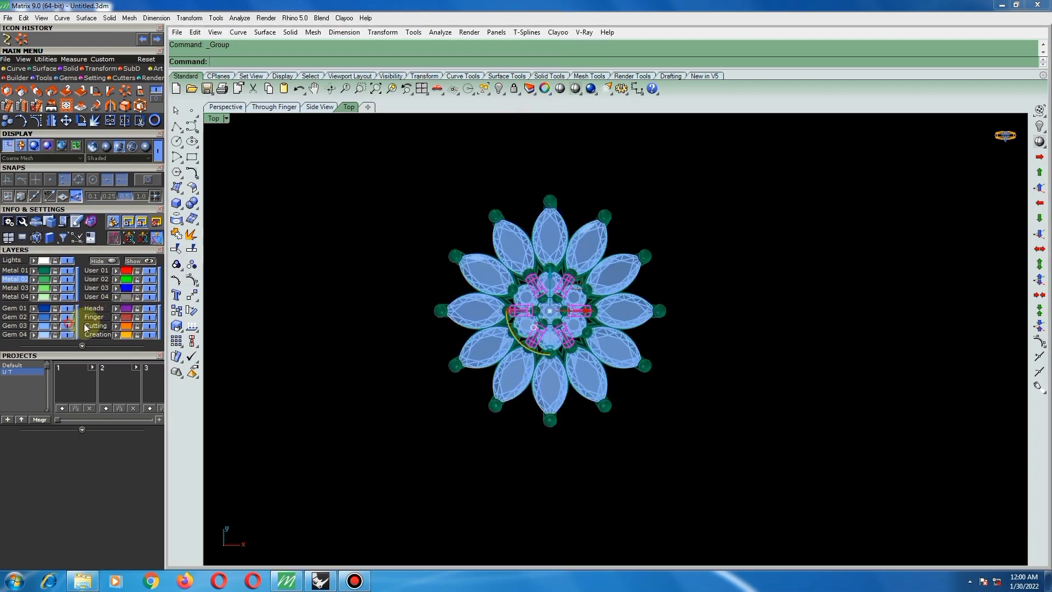
{"action": "left_click", "coordinate": [353, 324]}
{"action": "scroll", "coordinate": [422, 322], "scroll_direction": "down", "scroll_amount": 2}
{"action": "right_click_drag", "start_coordinate": [525, 342], "coordinate": [436, 267]}
{"action": "left_click_drag", "start_coordinate": [398, 270], "coordinate": [654, 438]}
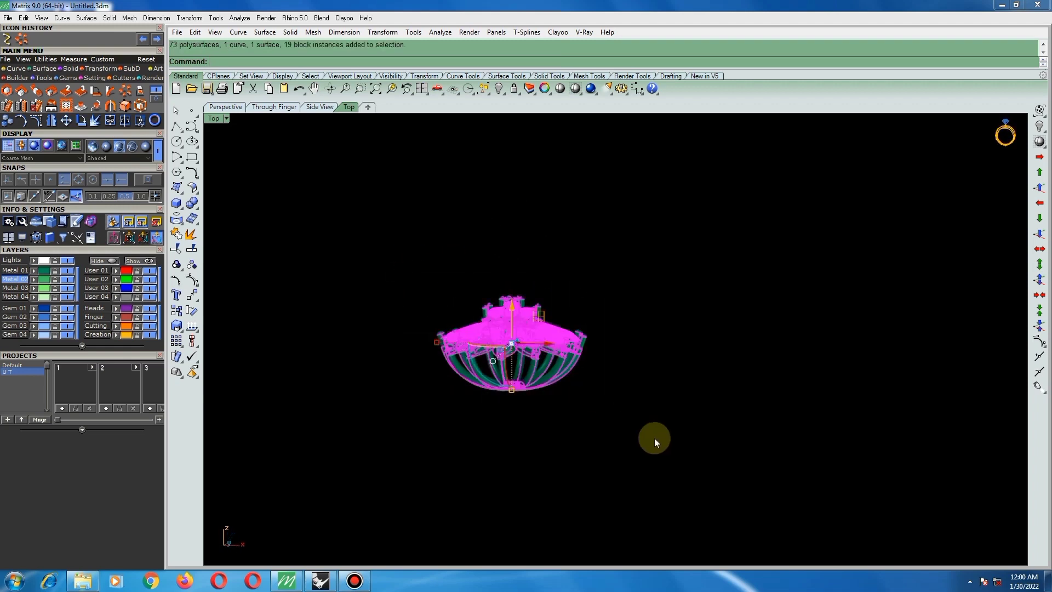
{"action": "type", "text": "group"}
{"action": "key", "text": "Return"}
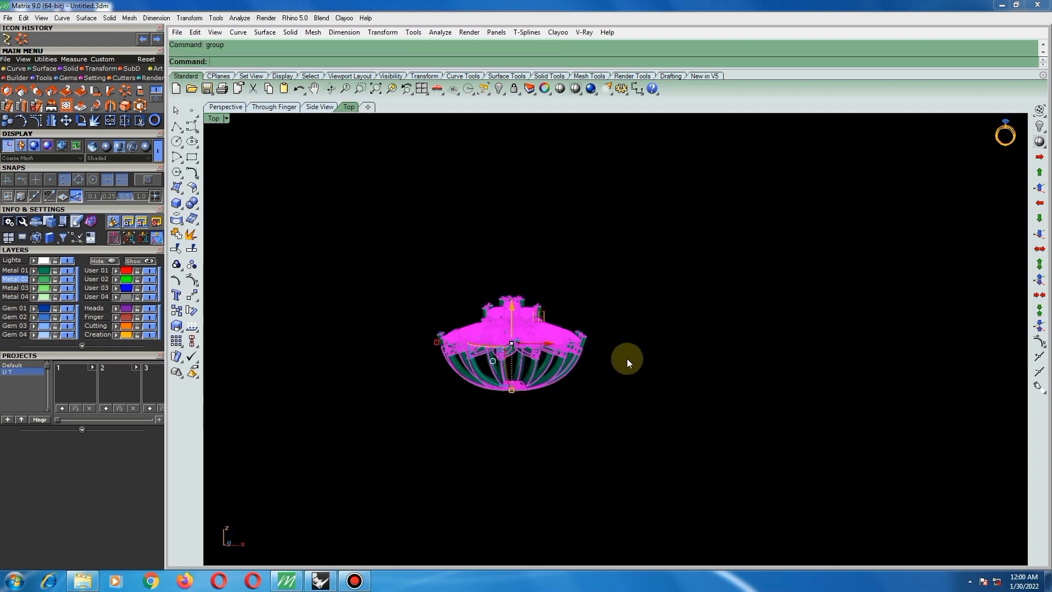
{"action": "left_click", "coordinate": [627, 358]}
- Measure the diameter of the central ring's inner opening in the Bottom view
{"action": "right_click_drag", "start_coordinate": [518, 314], "coordinate": [516, 419]}
{"action": "scroll", "coordinate": [518, 290], "scroll_direction": "up", "scroll_amount": 2}
{"action": "scroll", "coordinate": [560, 298], "scroll_direction": "down", "scroll_amount": 5}
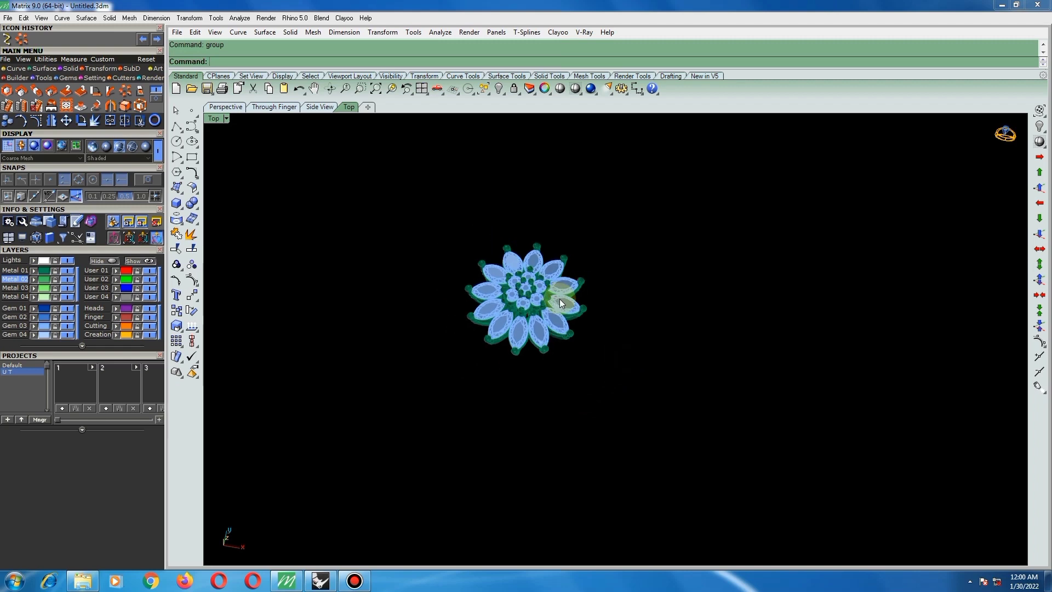
{"action": "key", "text": "ctrl+F1"}
{"action": "scroll", "coordinate": [613, 307], "scroll_direction": "down", "scroll_amount": 3}
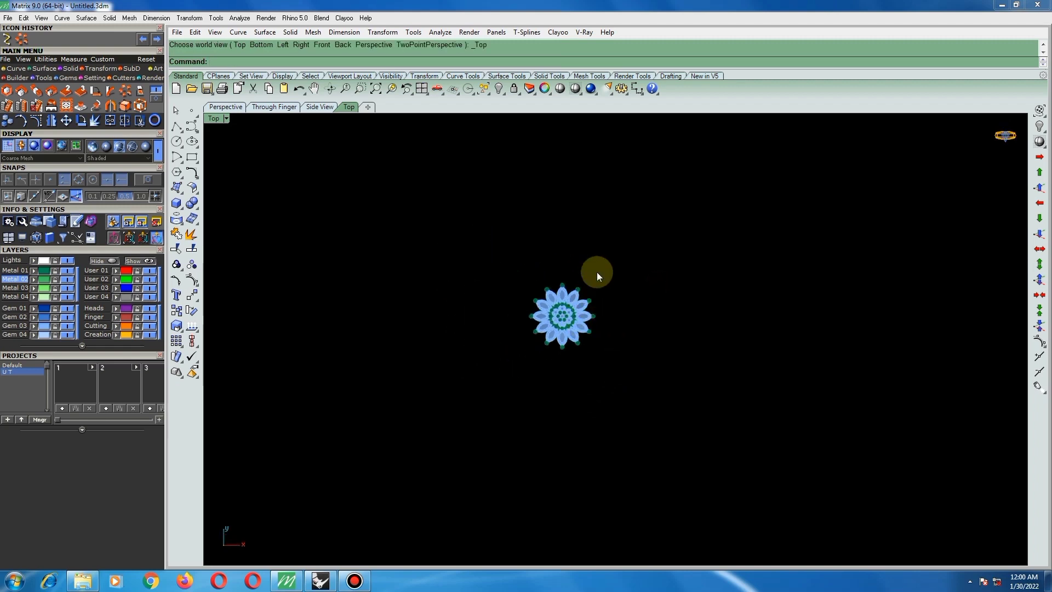
{"action": "scroll", "coordinate": [574, 318], "scroll_direction": "up", "scroll_amount": 1}
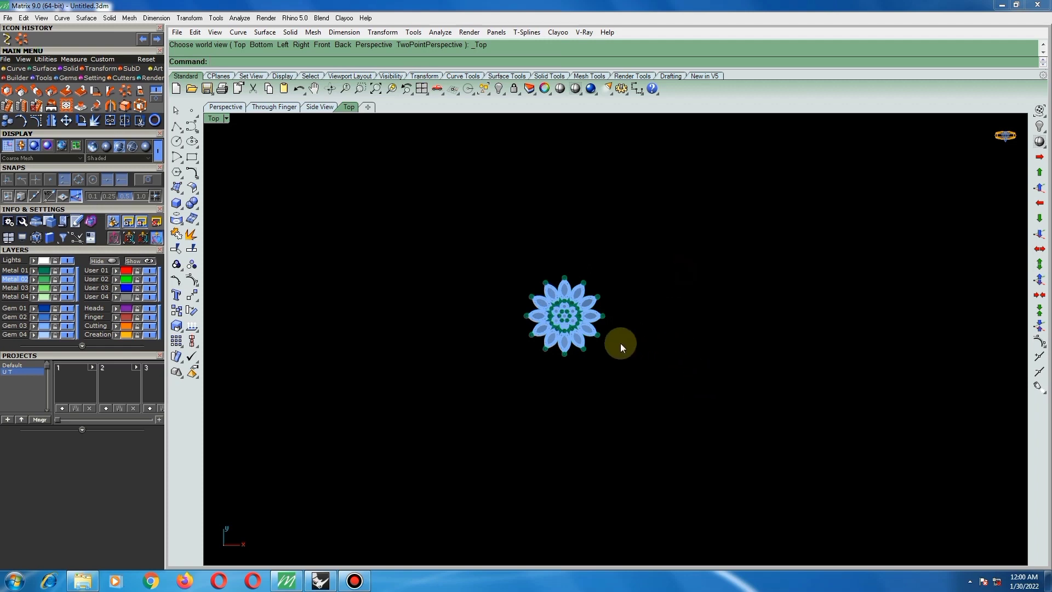
{"action": "left_click", "coordinate": [439, 87]}
{"action": "left_click", "coordinate": [496, 127]}
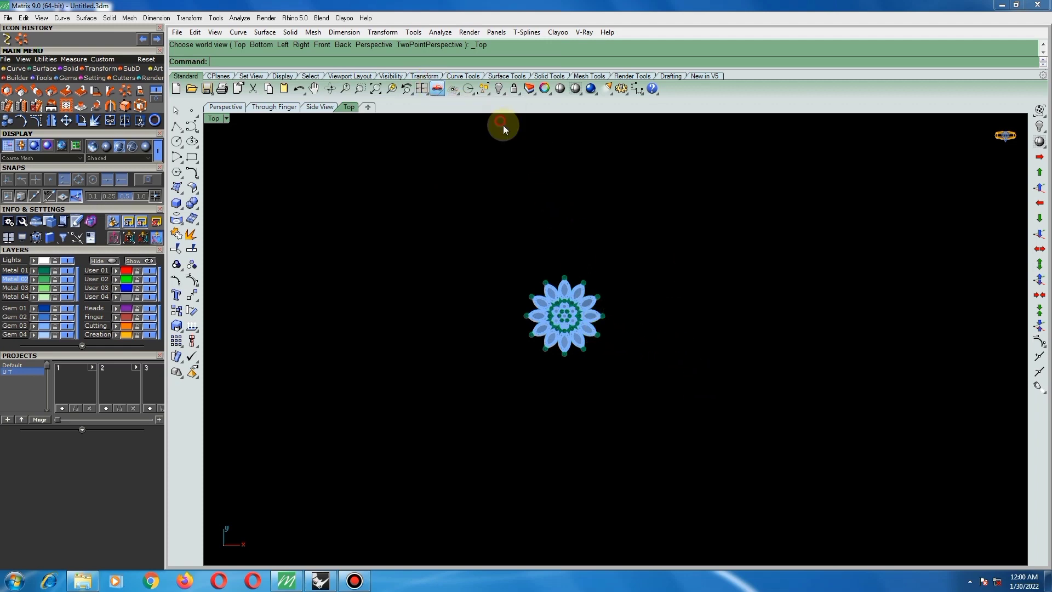
{"action": "scroll", "coordinate": [565, 362], "scroll_direction": "up", "scroll_amount": 8}
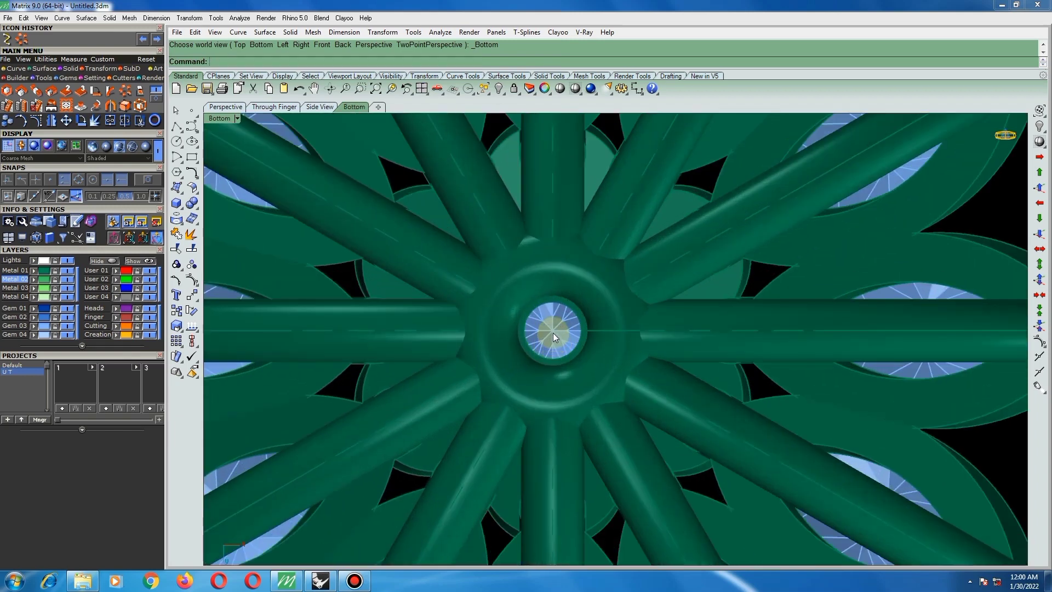
{"action": "type", "text": "d"}
{"action": "key", "text": "Return"}
{"action": "scroll", "coordinate": [510, 339], "scroll_direction": "up", "scroll_amount": 4}
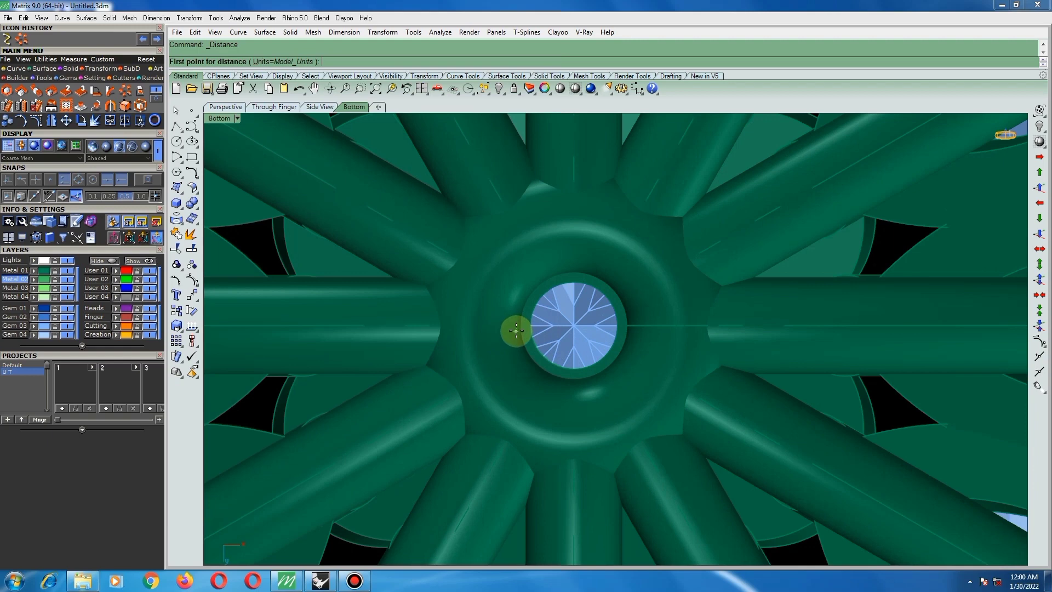
{"action": "left_click", "coordinate": [519, 330]}
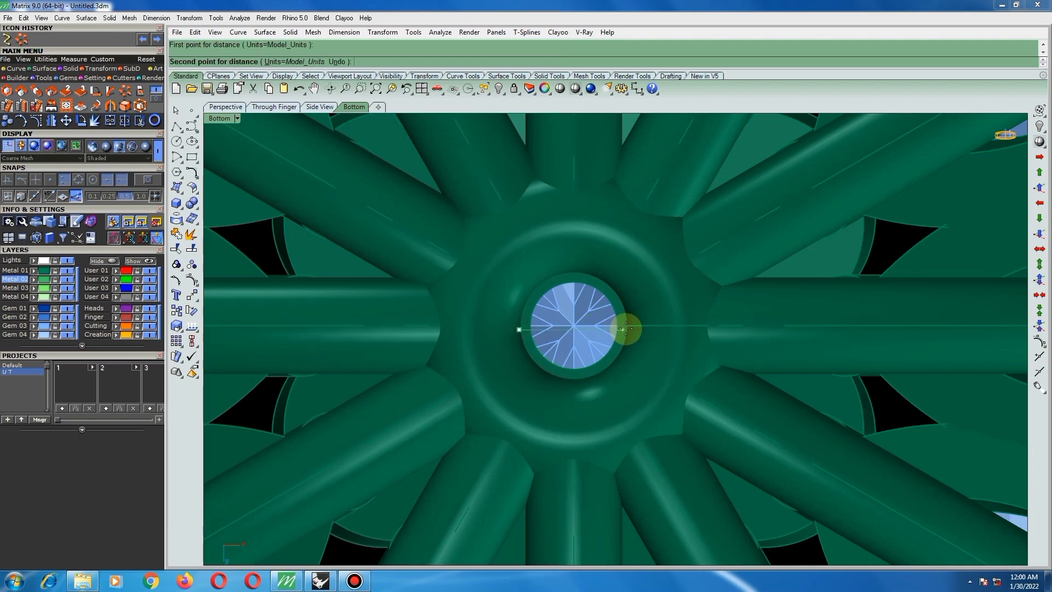
{"action": "left_click", "coordinate": [628, 329]}
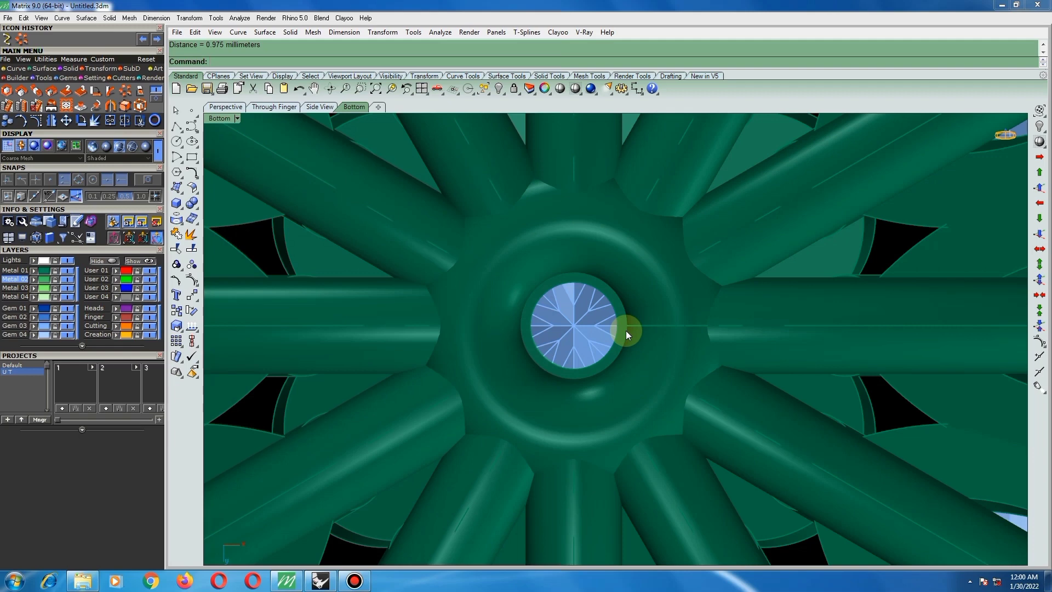
- Examine the cluster's underside around the central ring and curved supports, and check the gem layout in the Top view
{"action": "scroll", "coordinate": [526, 363], "scroll_direction": "down", "scroll_amount": 2}
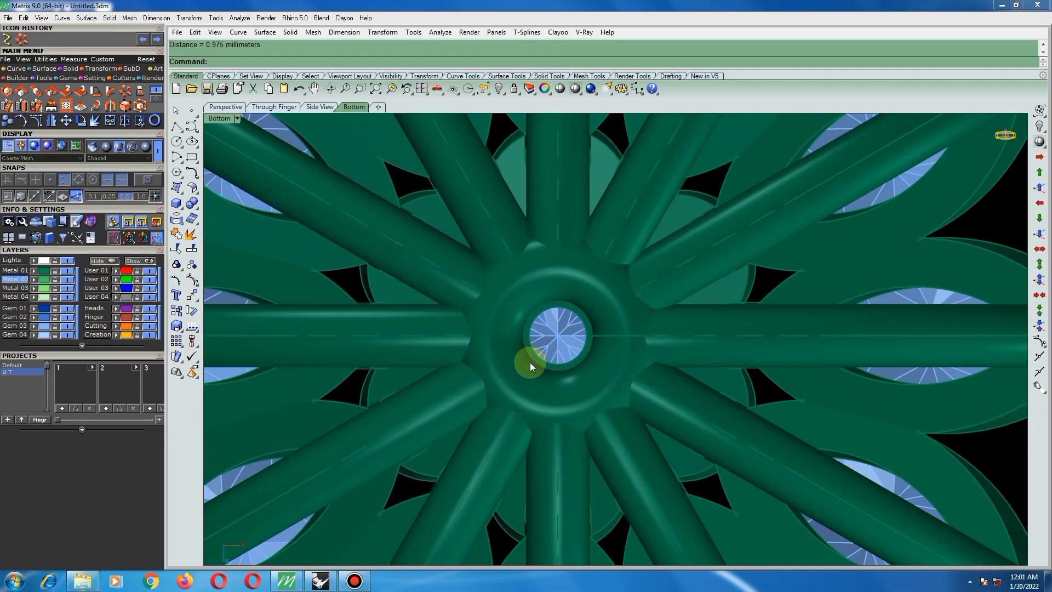
{"action": "scroll", "coordinate": [519, 364], "scroll_direction": "down", "scroll_amount": 6}
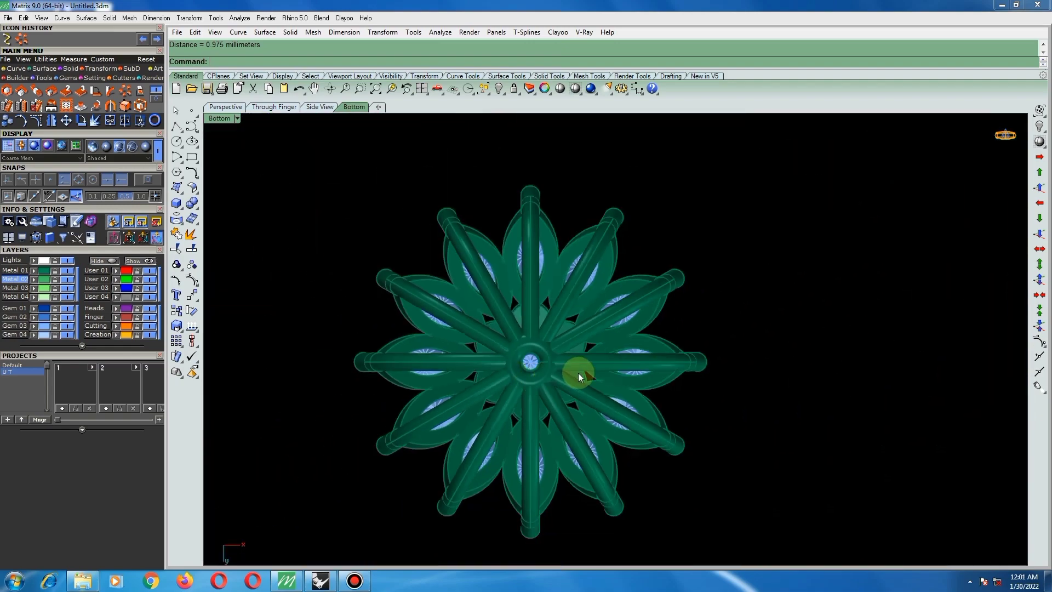
{"action": "scroll", "coordinate": [535, 356], "scroll_direction": "up", "scroll_amount": 5}
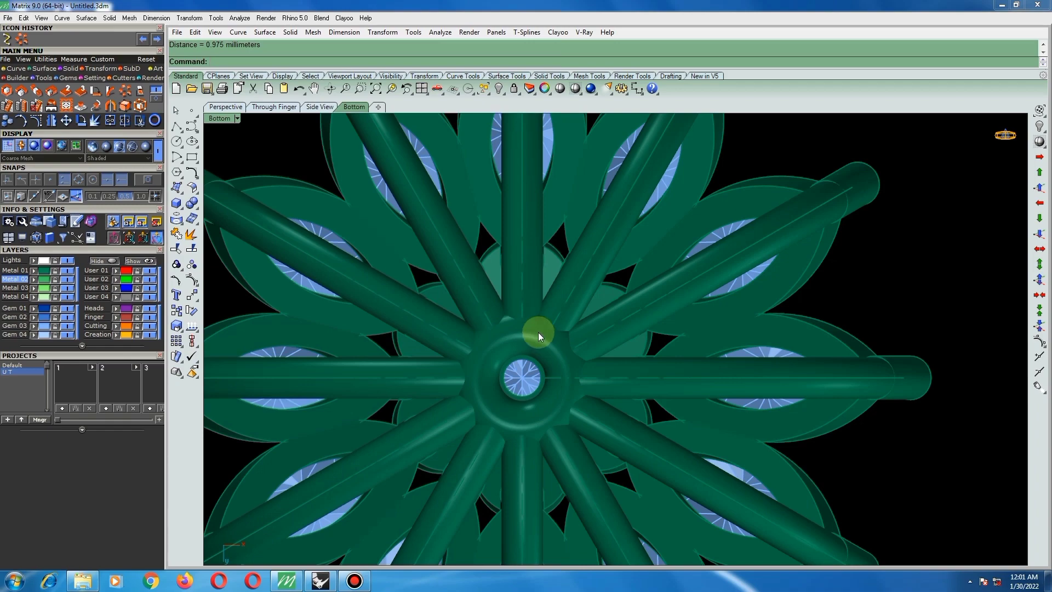
{"action": "key", "text": "ctrl+a"}
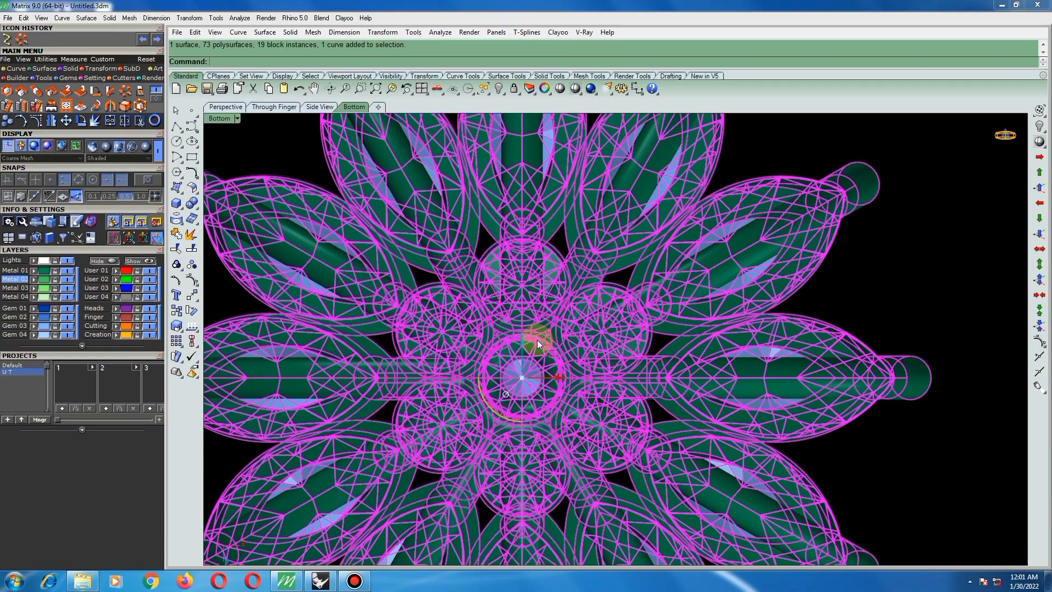
{"action": "scroll", "coordinate": [610, 312], "scroll_direction": "down", "scroll_amount": 6}
{"action": "left_click", "coordinate": [837, 280]}
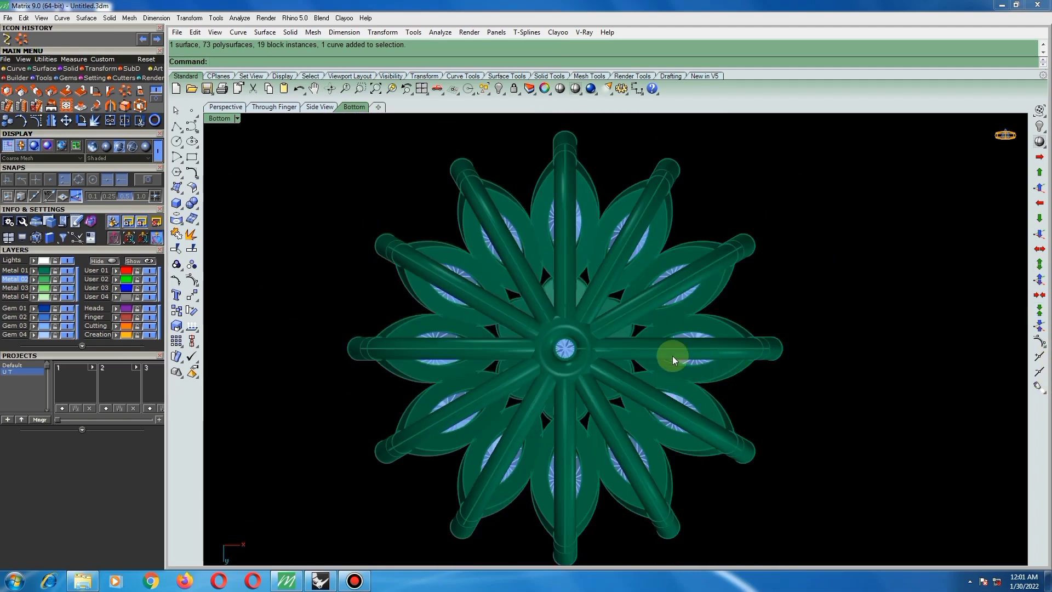
{"action": "scroll", "coordinate": [574, 346], "scroll_direction": "up", "scroll_amount": 2}
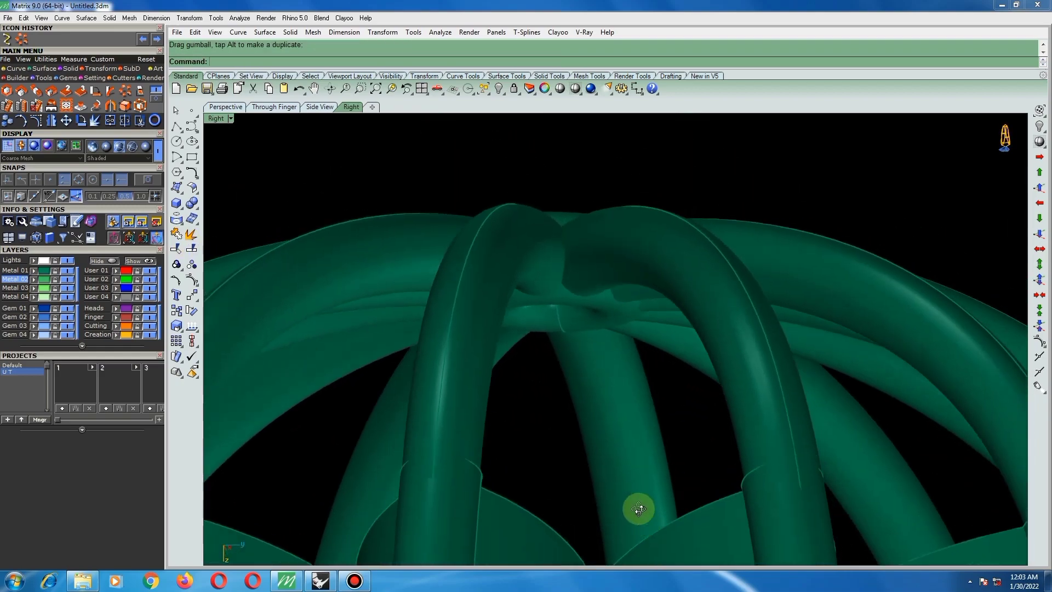
{"action": "right_click_drag", "start_coordinate": [638, 509], "coordinate": [650, 245]}
{"action": "key", "text": "ctrl+F1"}
{"action": "scroll", "coordinate": [625, 422], "scroll_direction": "down", "scroll_amount": 8}
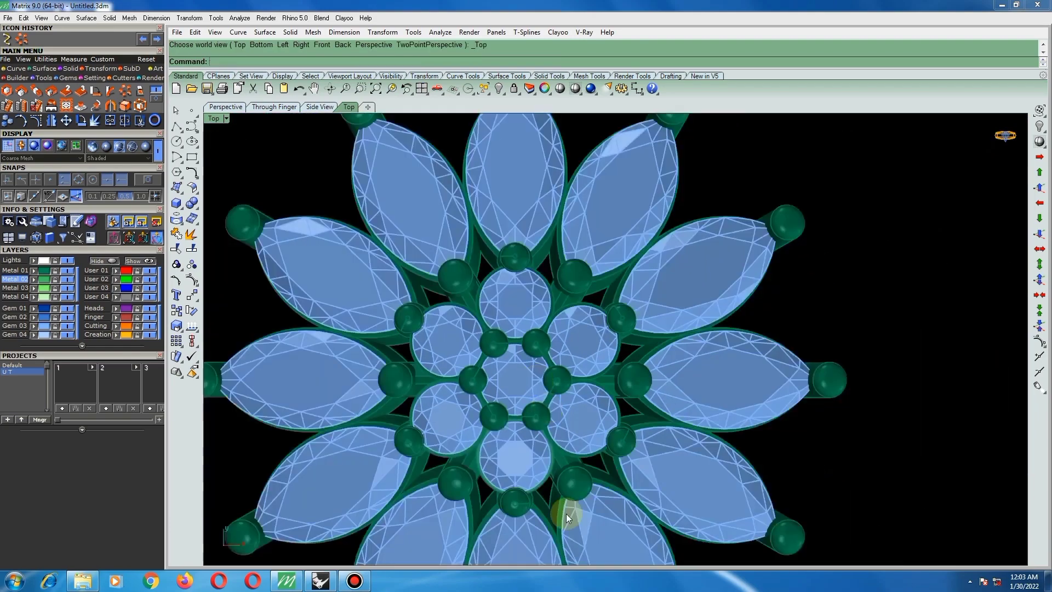
{"action": "scroll", "coordinate": [515, 338], "scroll_direction": "down", "scroll_amount": 10}
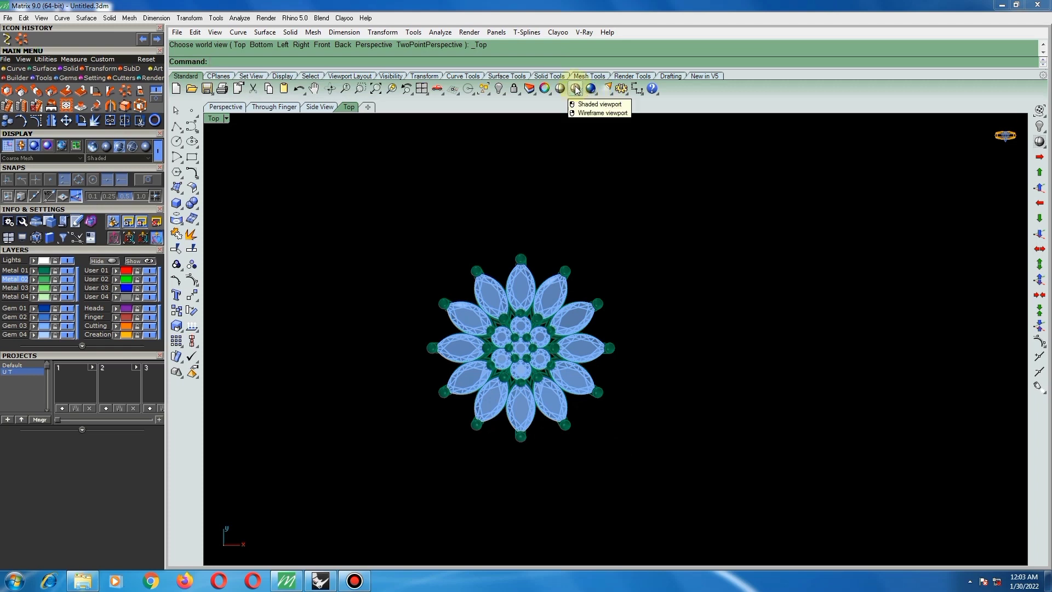
{"action": "left_click", "coordinate": [653, 336]}
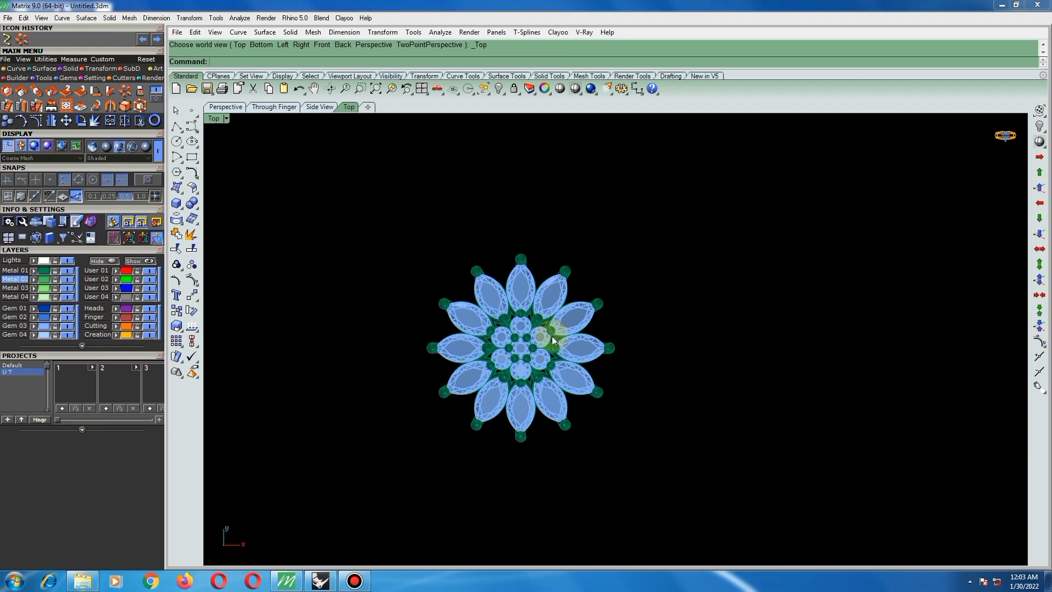
- Set the Top view to Wireframe display and make User 01 the current layer
{"action": "left_click", "coordinate": [574, 88]}
{"action": "scroll", "coordinate": [517, 358], "scroll_direction": "up", "scroll_amount": 5}
{"action": "scroll", "coordinate": [533, 350], "scroll_direction": "up", "scroll_amount": 2}
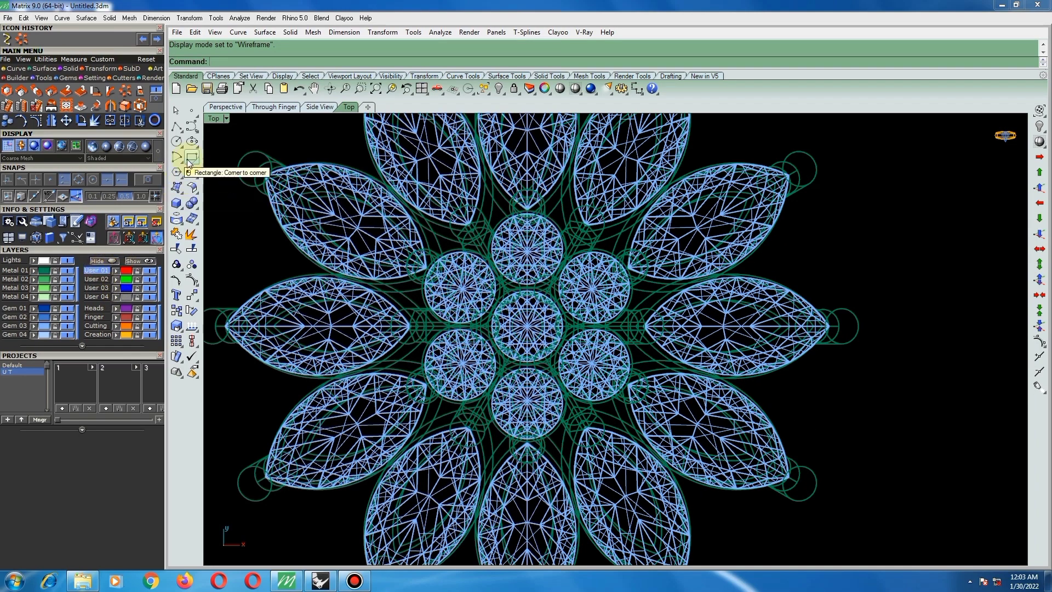
- Draw a 0.8 mm cube in the Top view with its first base corner at the origin
{"action": "left_click", "coordinate": [177, 206]}
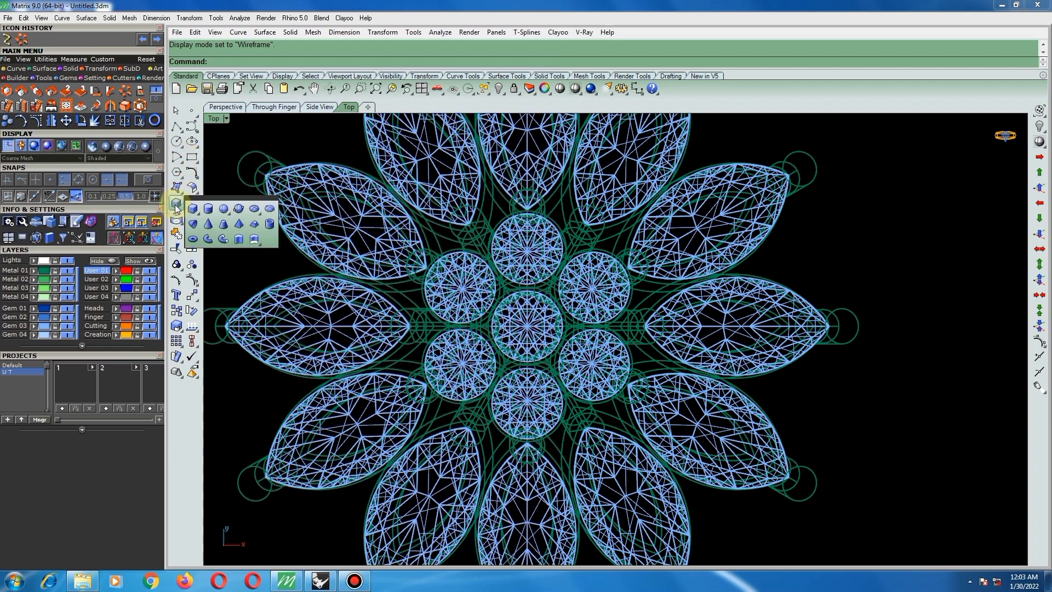
{"action": "left_click", "coordinate": [193, 209]}
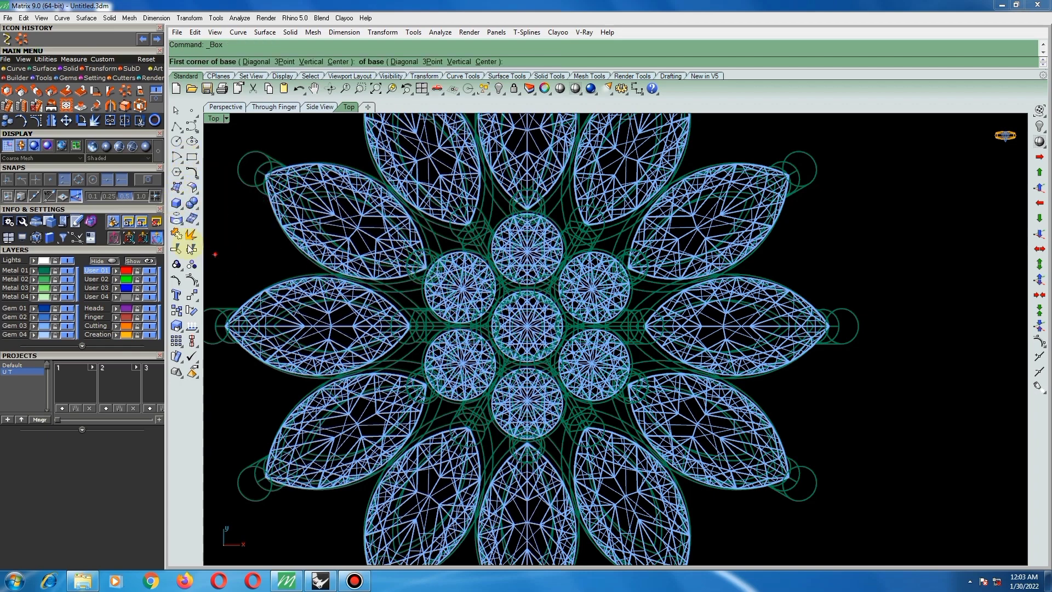
{"action": "left_click", "coordinate": [176, 207]}
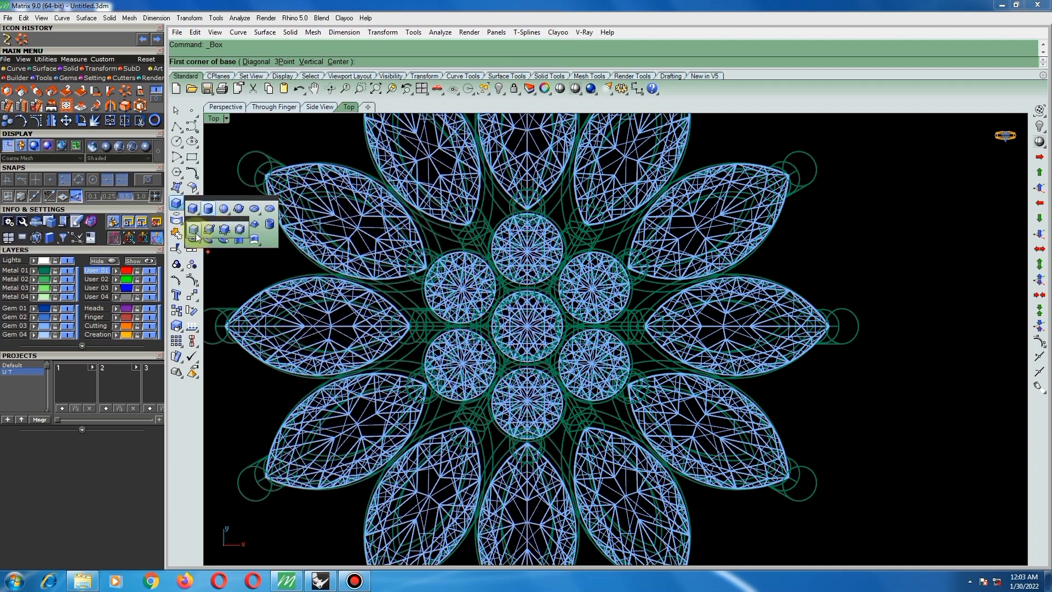
{"action": "left_click", "coordinate": [194, 230]}
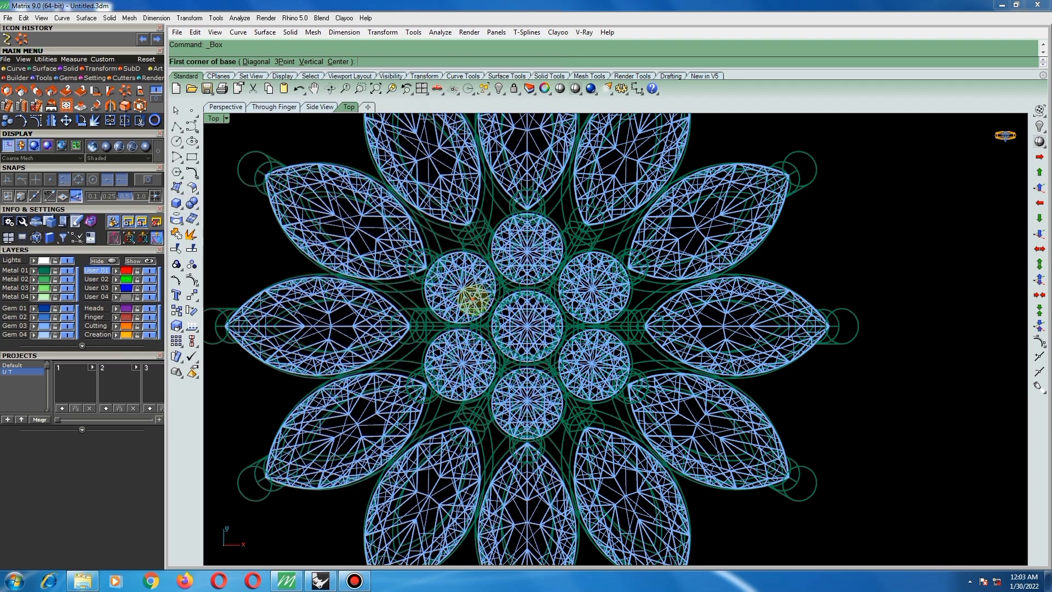
{"action": "type", "text": "0"}
{"action": "key", "text": "Return"}
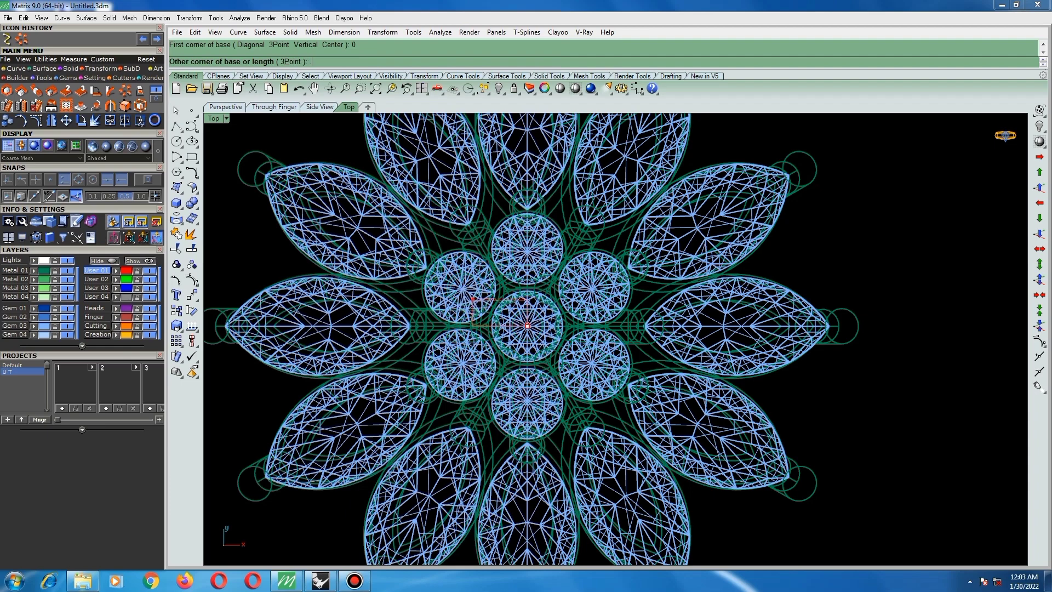
{"action": "type", "text": ".8"}
{"action": "key", "text": "Return"}
{"action": "key", "text": "Return"}
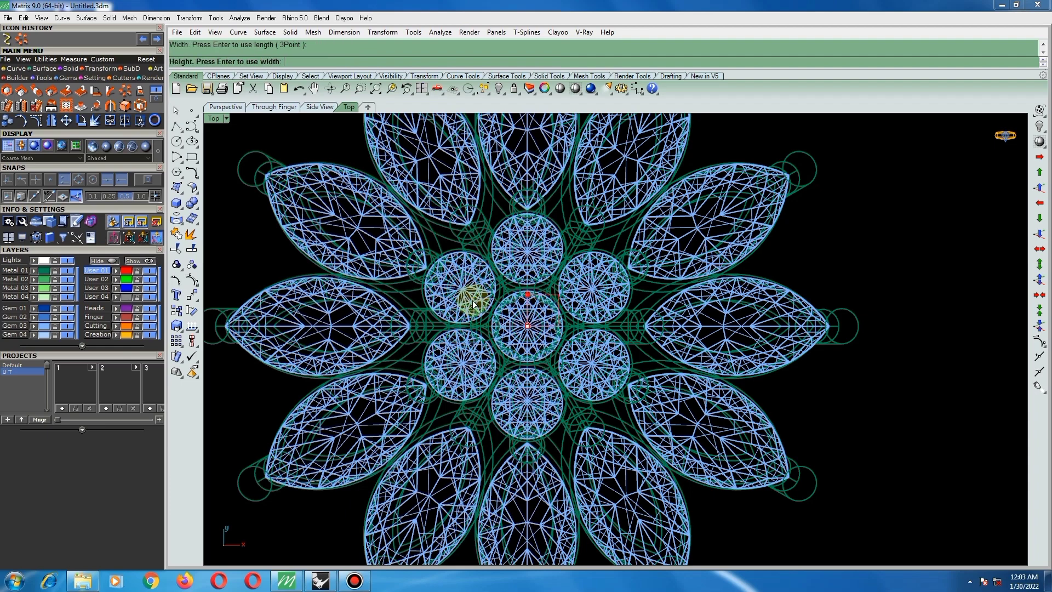
{"action": "key", "text": "Return"}
- Centre the cube on the central round gem in the Top view and stretch it slightly along the X axis
{"action": "scroll", "coordinate": [553, 296], "scroll_direction": "up", "scroll_amount": 5}
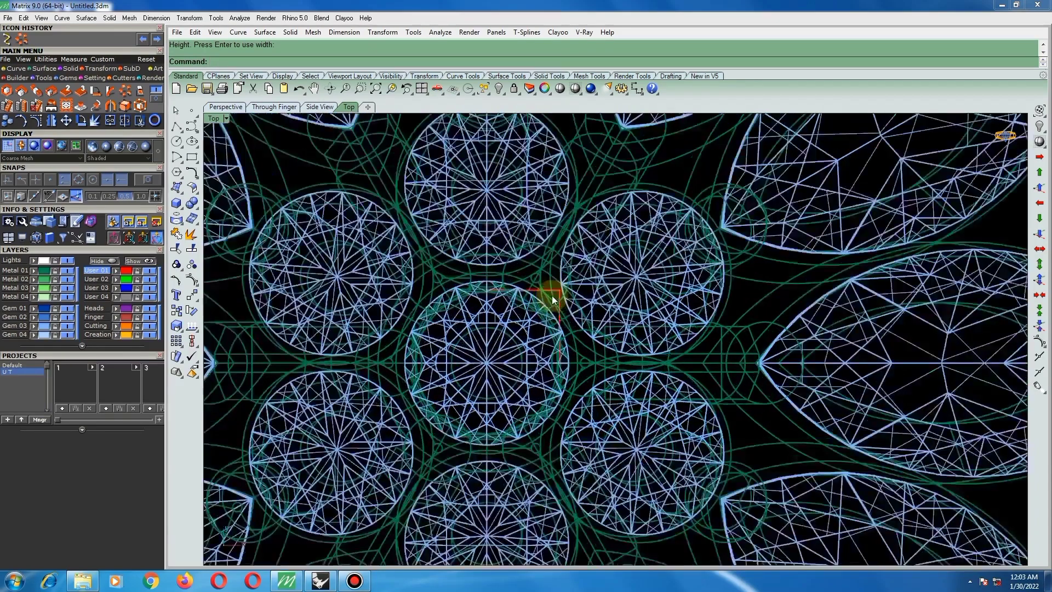
{"action": "left_click", "coordinate": [557, 289]}
{"action": "left_click_drag", "start_coordinate": [551, 293], "coordinate": [518, 352]}
{"action": "scroll", "coordinate": [509, 356], "scroll_direction": "up", "scroll_amount": 8}
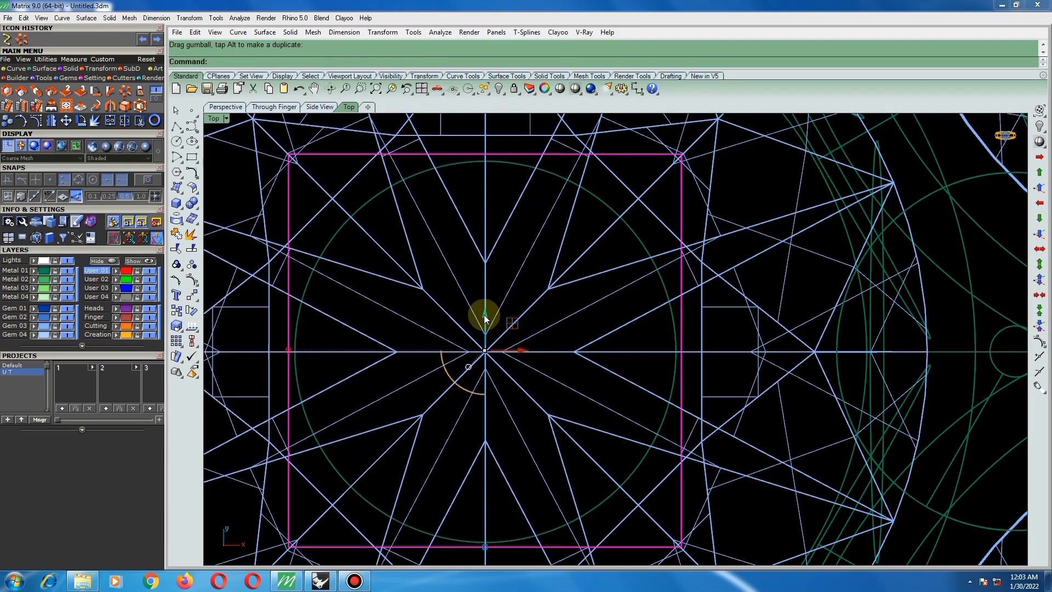
{"action": "left_click_drag", "start_coordinate": [486, 317], "coordinate": [486, 324]}
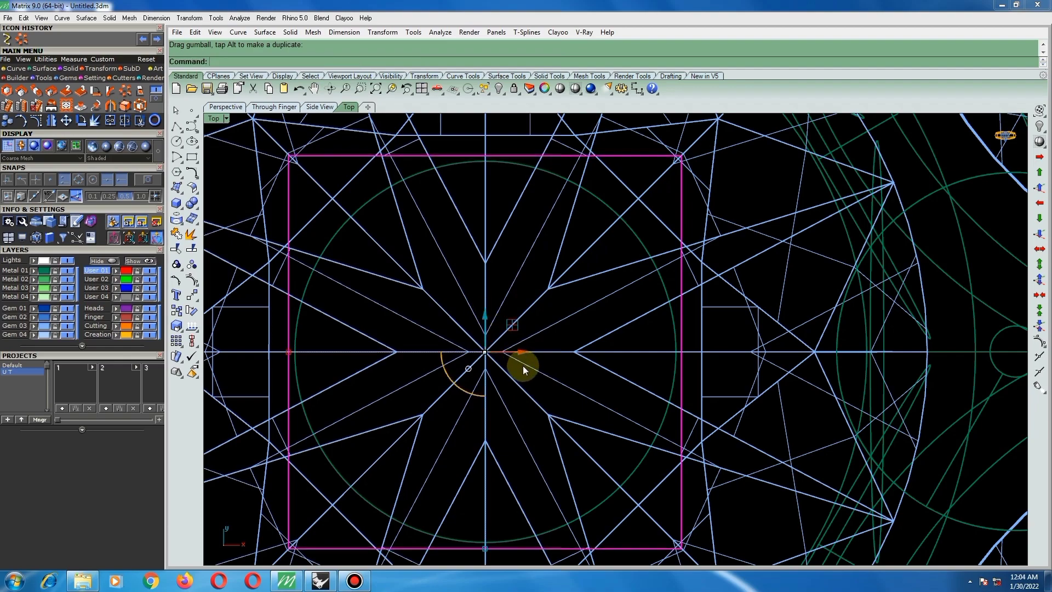
{"action": "scroll", "coordinate": [519, 362], "scroll_direction": "down", "scroll_amount": 10}
{"action": "left_click_drag", "start_coordinate": [478, 362], "coordinate": [476, 362]}
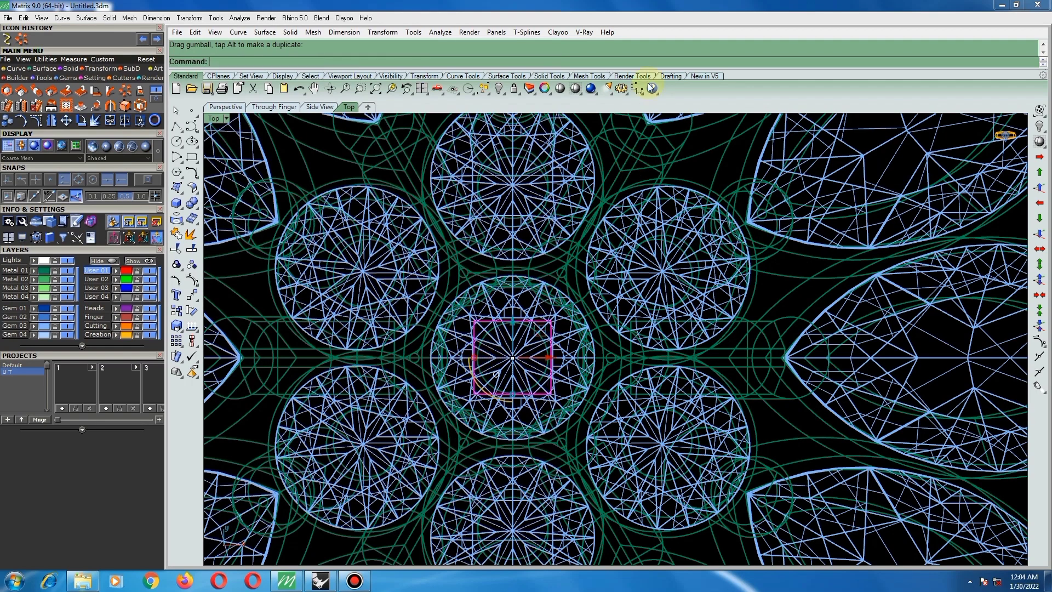
{"action": "left_click", "coordinate": [560, 88]}
{"action": "scroll", "coordinate": [537, 280], "scroll_direction": "down", "scroll_amount": 4}
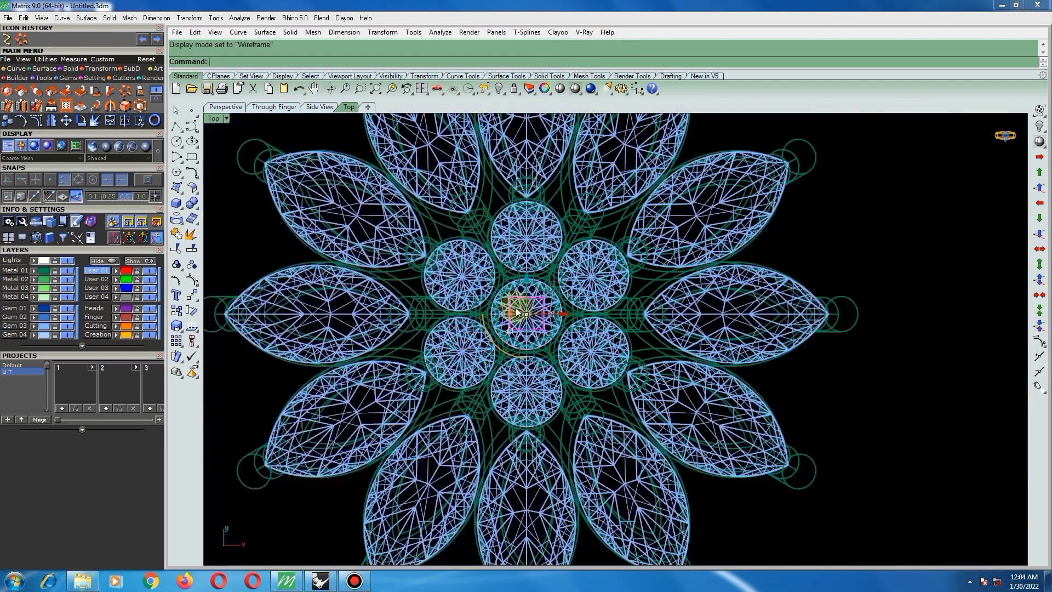
- Switch the view to Shaded display and hide everything except the base ring and the central box
{"action": "left_click", "coordinate": [575, 88]}
{"action": "mouse_move", "coordinate": [553, 315]}
{"action": "right_mouse_down"}
{"action": "mouse_move", "coordinate": [552, 219]}
{"action": "mouse_move", "coordinate": [570, 188]}
{"action": "mouse_move", "coordinate": [564, 209]}
{"action": "right_mouse_up"}
{"action": "scroll", "coordinate": [564, 209], "scroll_direction": "down", "scroll_amount": 3}
{"action": "key", "text": "ctrl+a"}
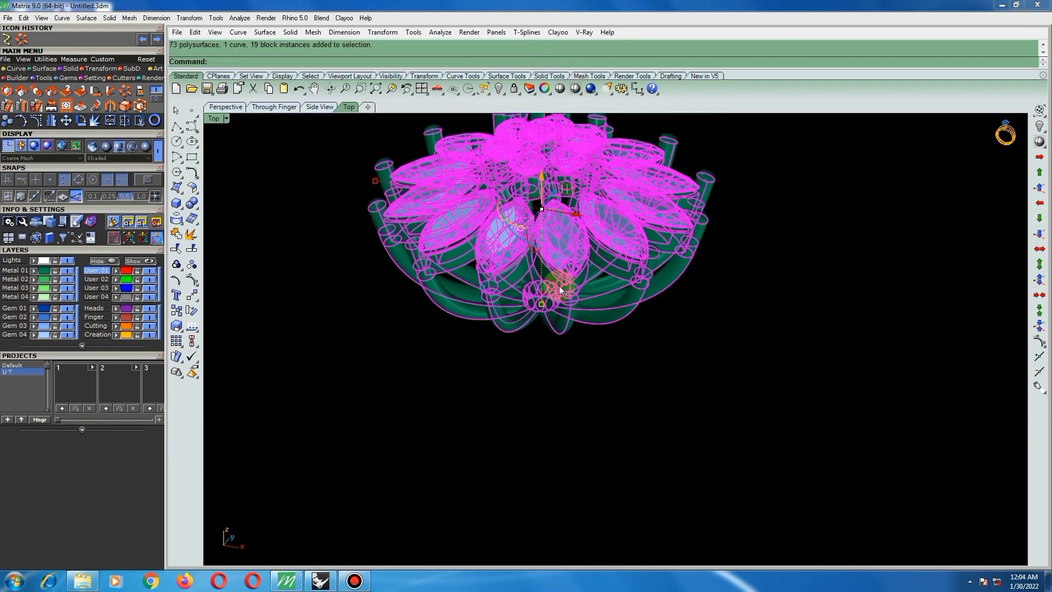
{"action": "key", "text": "ctrl+h"}
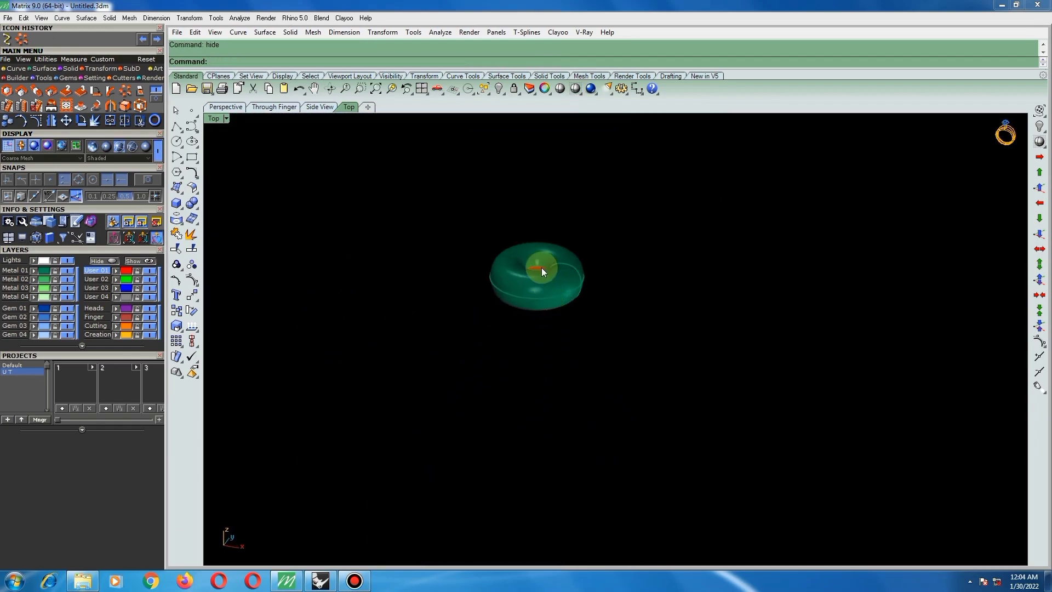
- Widen the box symmetrically with Scale1D from its lower edge's midpoint, using the end corner as reference and 0.6 as the second reference
{"action": "scroll", "coordinate": [542, 267], "scroll_direction": "up", "scroll_amount": 4}
{"action": "right_click_drag", "start_coordinate": [541, 269], "coordinate": [531, 344]}
{"action": "scroll", "coordinate": [557, 210], "scroll_direction": "up", "scroll_amount": 2}
{"action": "left_click", "coordinate": [537, 243]}
{"action": "scroll", "coordinate": [537, 244], "scroll_direction": "up", "scroll_amount": 2}
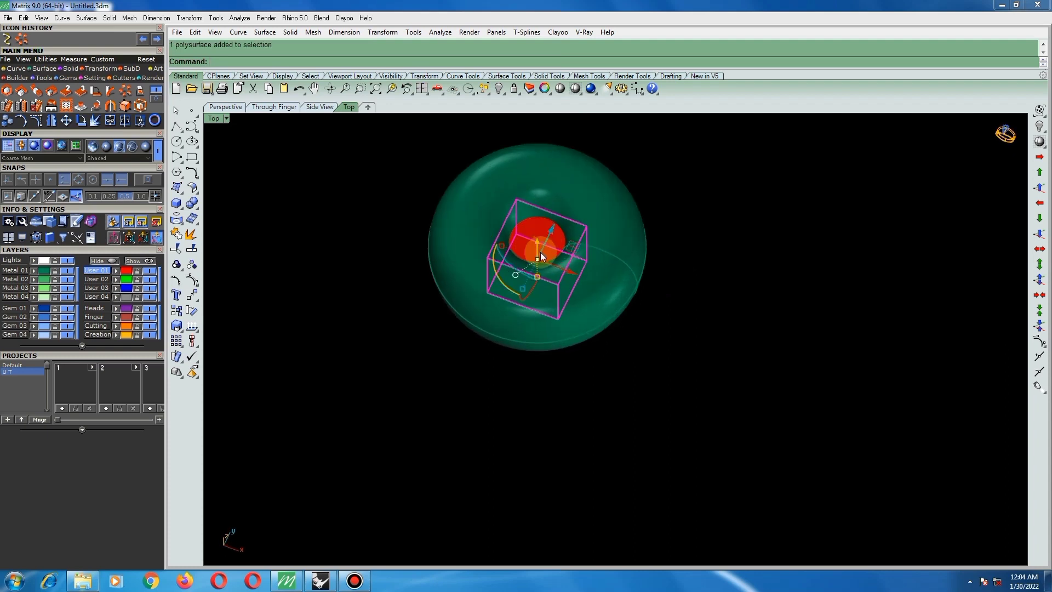
{"action": "right_click_drag", "start_coordinate": [541, 252], "coordinate": [576, 290]}
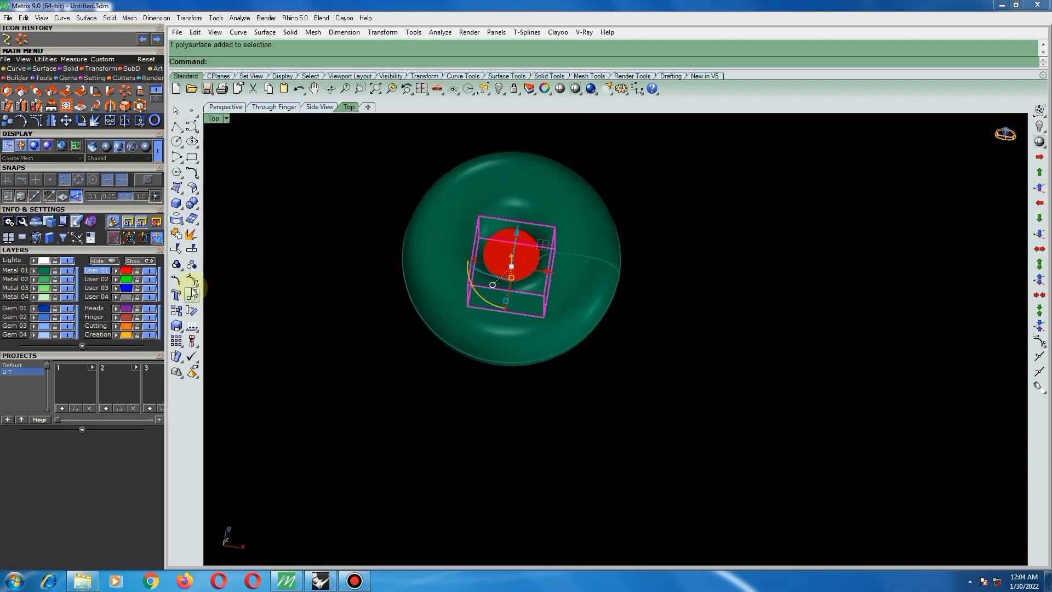
{"action": "left_click", "coordinate": [177, 326]}
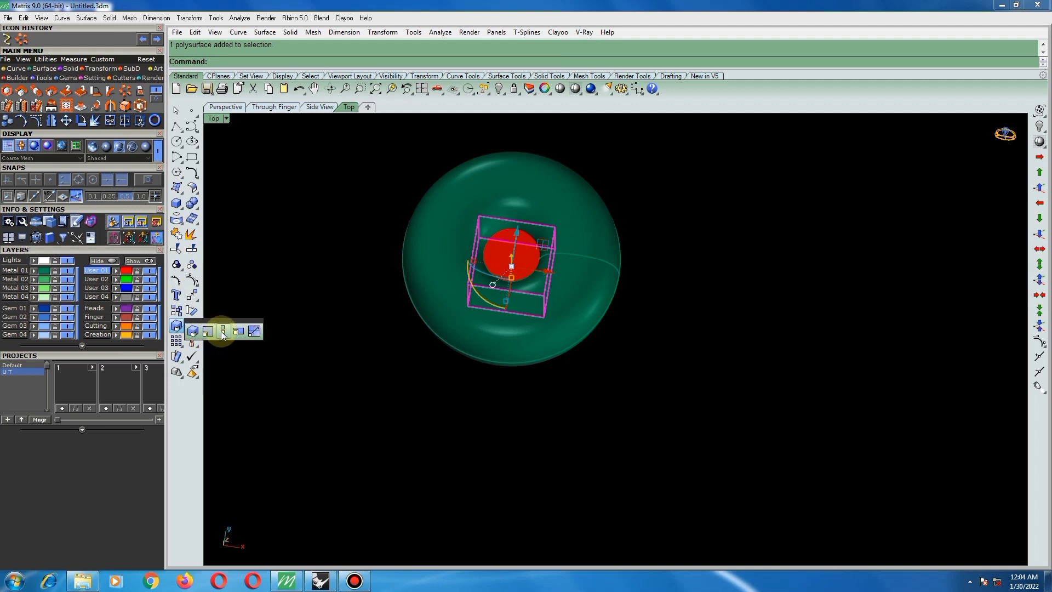
{"action": "left_click", "coordinate": [221, 331]}
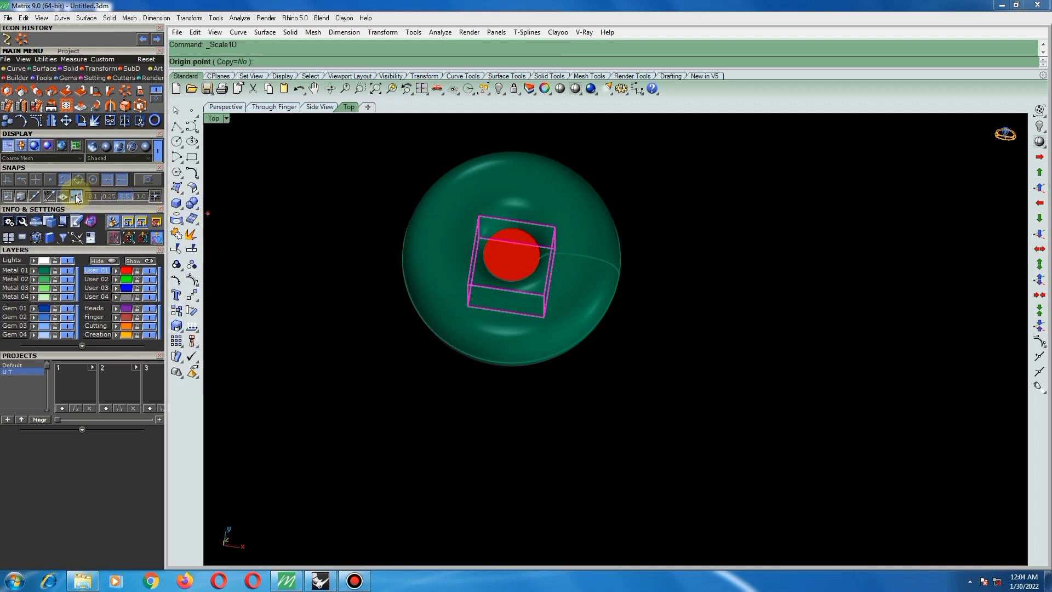
{"action": "left_click", "coordinate": [496, 294]}
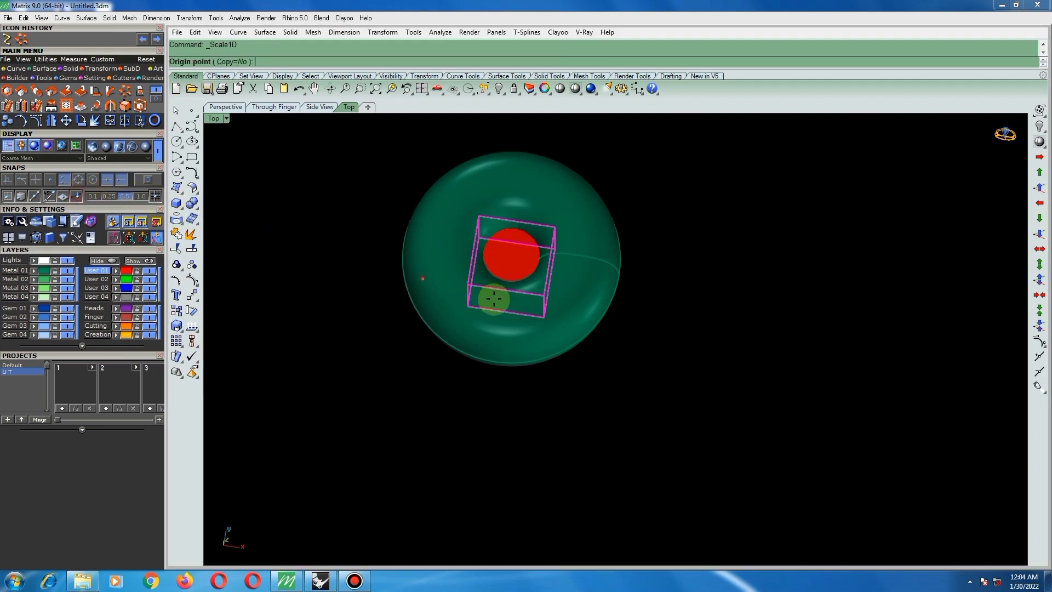
{"action": "left_click", "coordinate": [546, 297]}
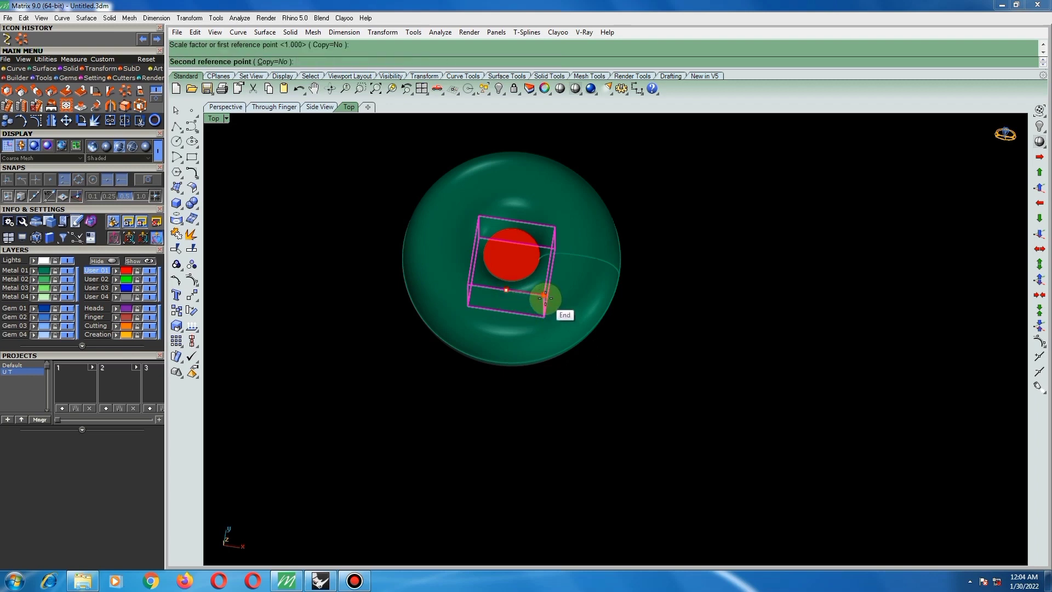
{"action": "key", "text": "Return"}
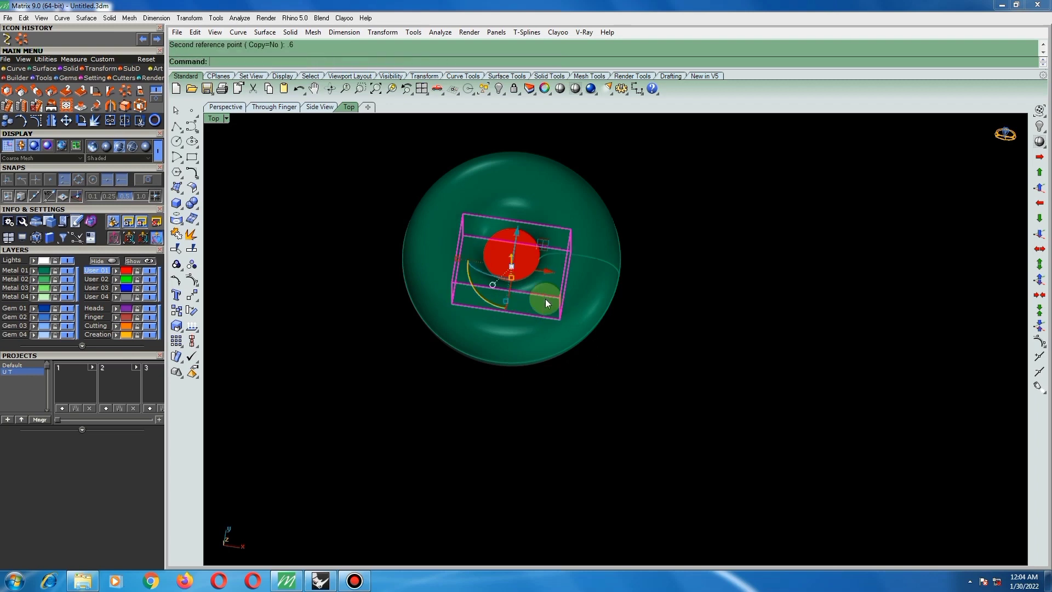
- Stretch the box vertically and lower it into a long post running from the ring's opening down below the ring
{"action": "scroll", "coordinate": [544, 298], "scroll_direction": "down", "scroll_amount": 6}
{"action": "right_click_drag", "start_coordinate": [529, 307], "coordinate": [542, 176]}
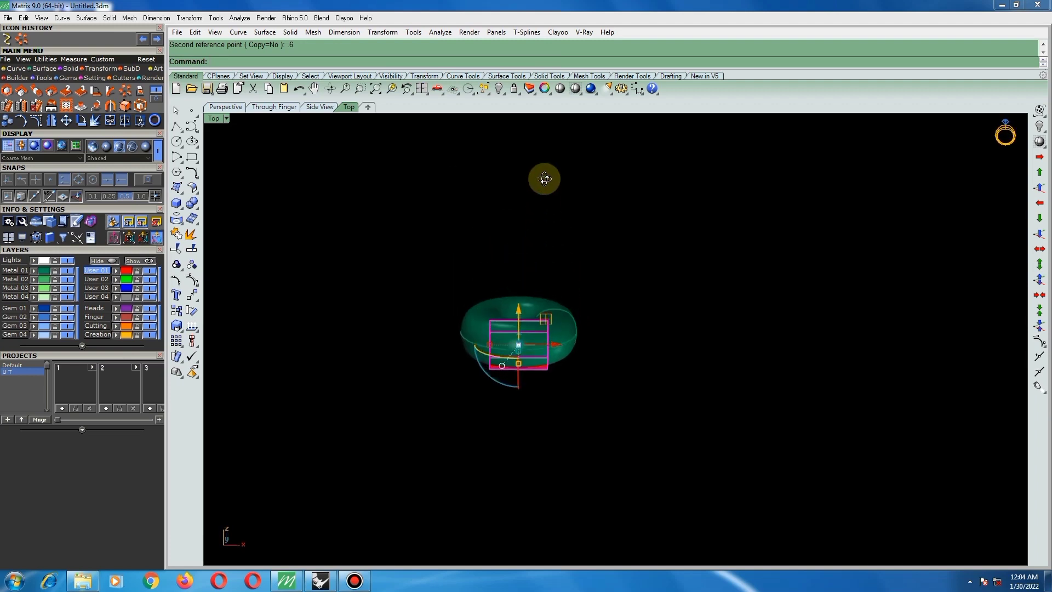
{"action": "left_click", "coordinate": [508, 354]}
{"action": "left_click_drag", "start_coordinate": [517, 371], "coordinate": [515, 457]}
{"action": "left_click_drag", "start_coordinate": [519, 307], "coordinate": [518, 389]}
{"action": "left_click", "coordinate": [619, 318]}
{"action": "right_click_drag", "start_coordinate": [530, 317], "coordinate": [517, 333]}
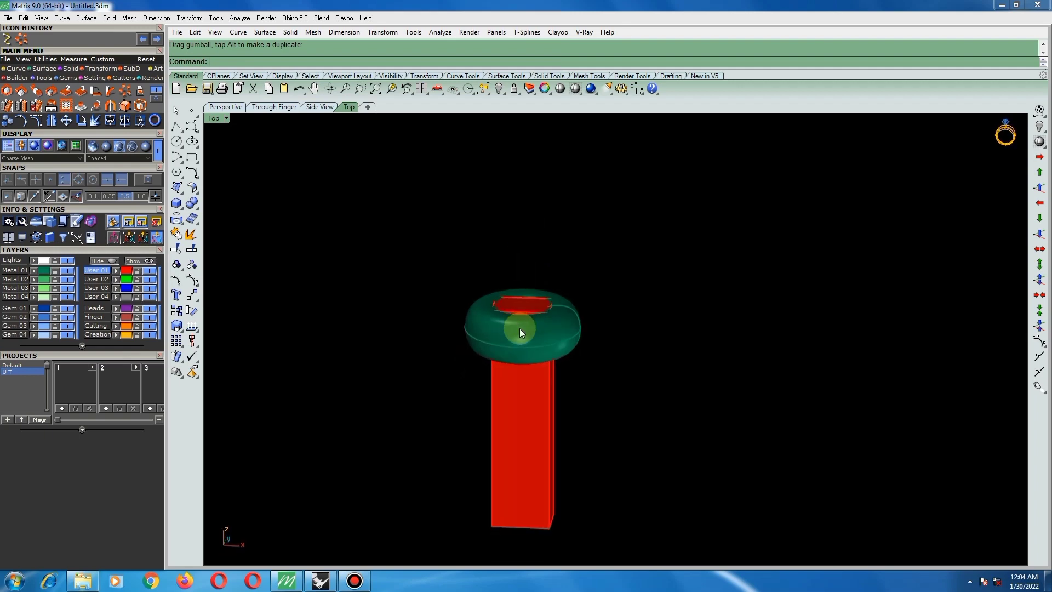
- Show the hidden flower cluster again and inspect how the post meets the supports from the side and underneath
{"action": "scroll", "coordinate": [516, 334], "scroll_direction": "down", "scroll_amount": 5}
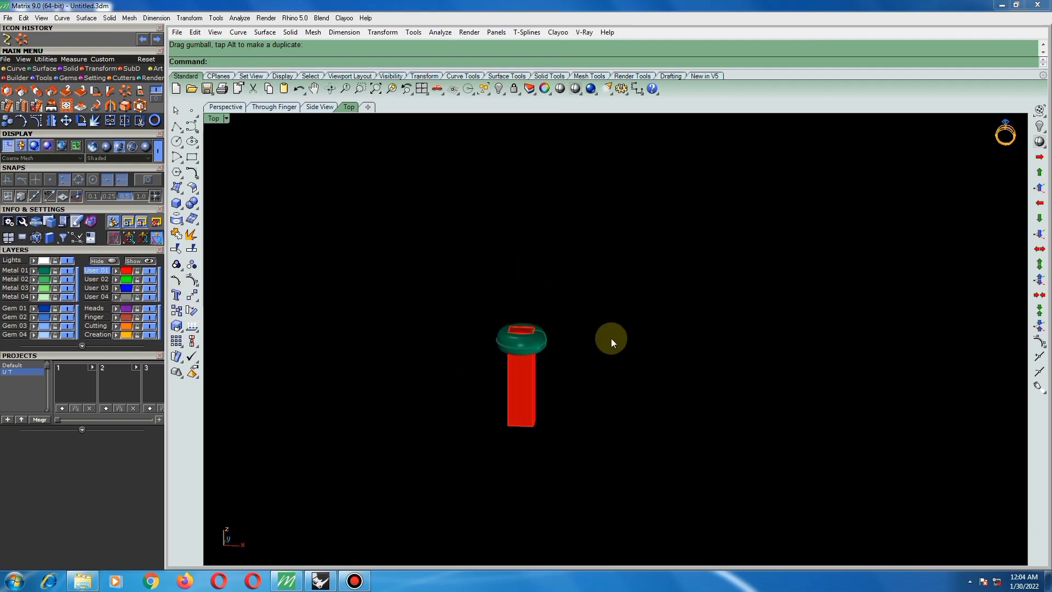
{"action": "key", "text": "ctrl+shift+h"}
{"action": "left_click", "coordinate": [573, 294]}
{"action": "right_click", "coordinate": [579, 323]}
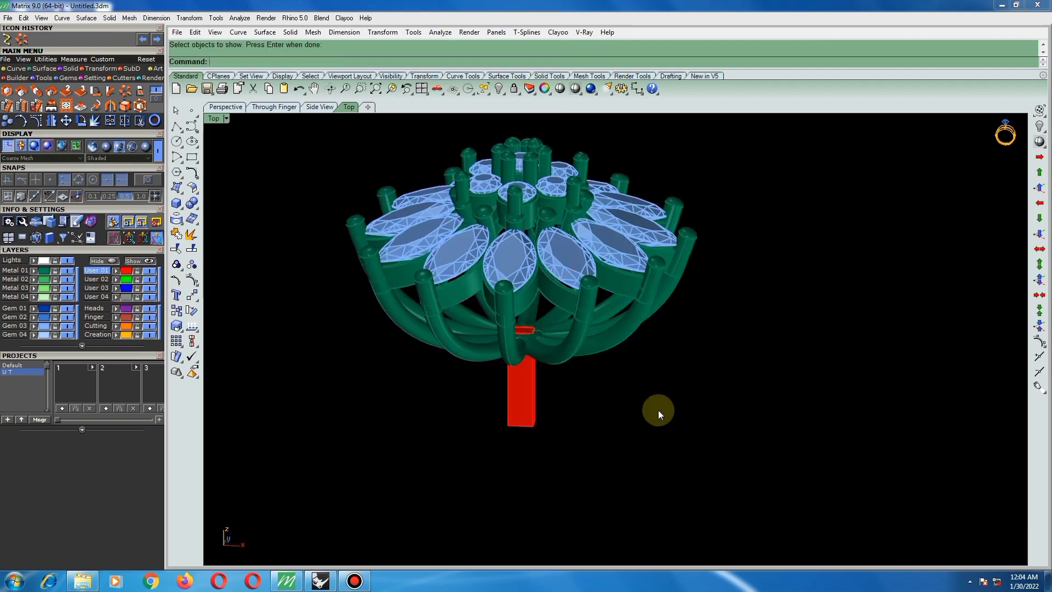
{"action": "right_click_drag", "start_coordinate": [659, 409], "coordinate": [584, 304]}
{"action": "right_click_drag", "start_coordinate": [538, 339], "coordinate": [526, 406]}
{"action": "scroll", "coordinate": [531, 341], "scroll_direction": "up", "scroll_amount": 4}
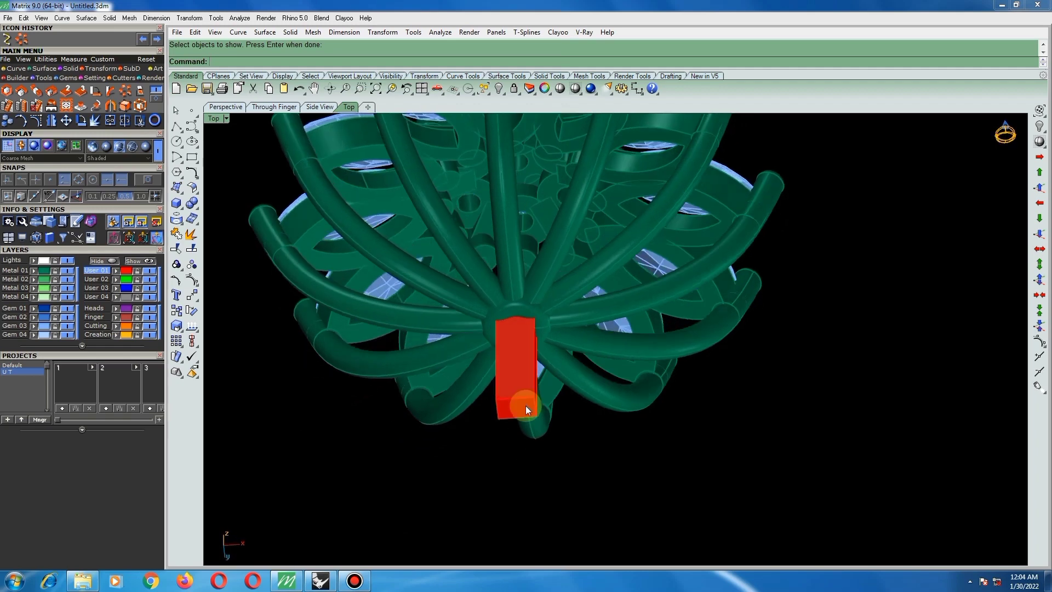
{"action": "scroll", "coordinate": [526, 356], "scroll_direction": "down", "scroll_amount": 3}
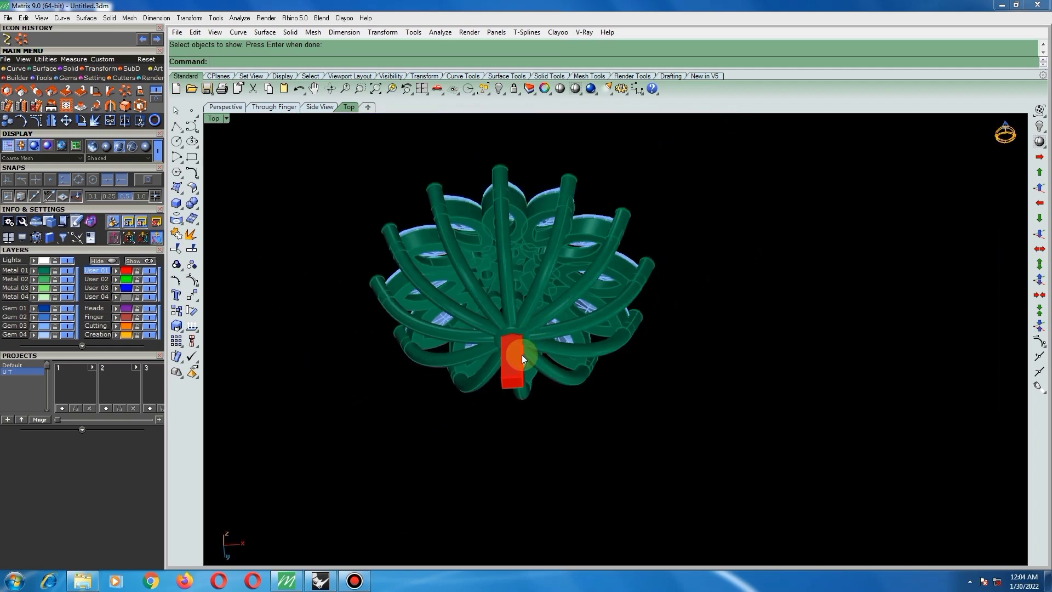
{"action": "right_click_drag", "start_coordinate": [522, 354], "coordinate": [531, 398]}
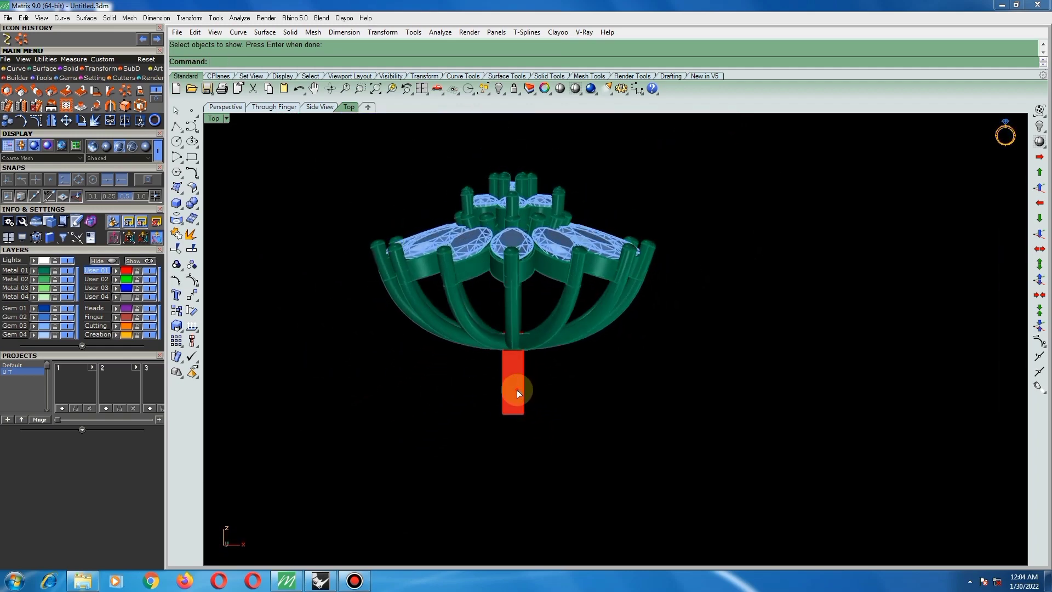
- Select the post, check it in the Top and Front views, and assign it to the Metal 01 layer
{"action": "left_click", "coordinate": [518, 391]}
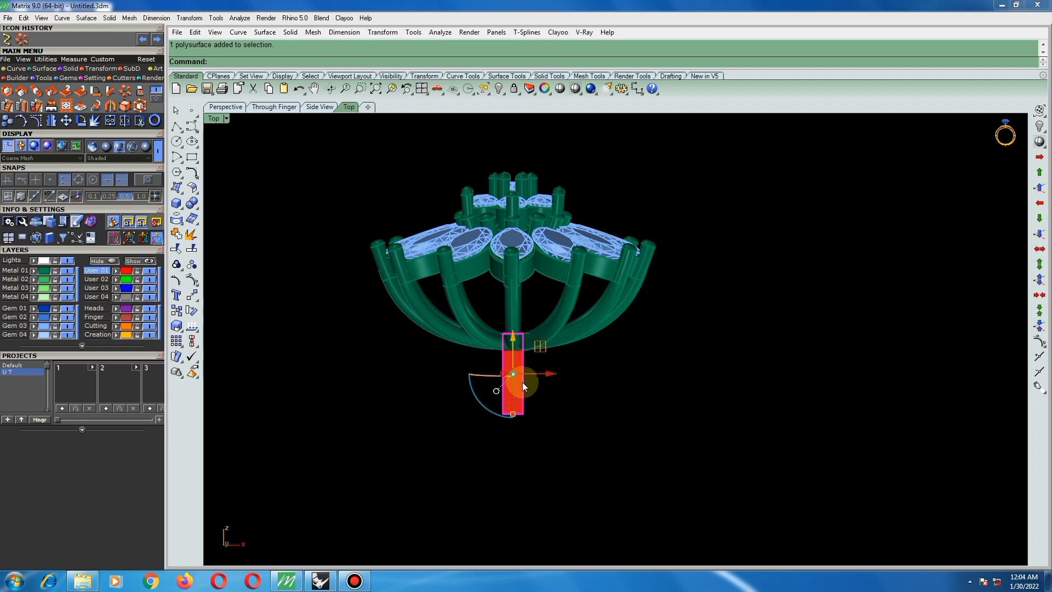
{"action": "key", "text": "ctrl+F1"}
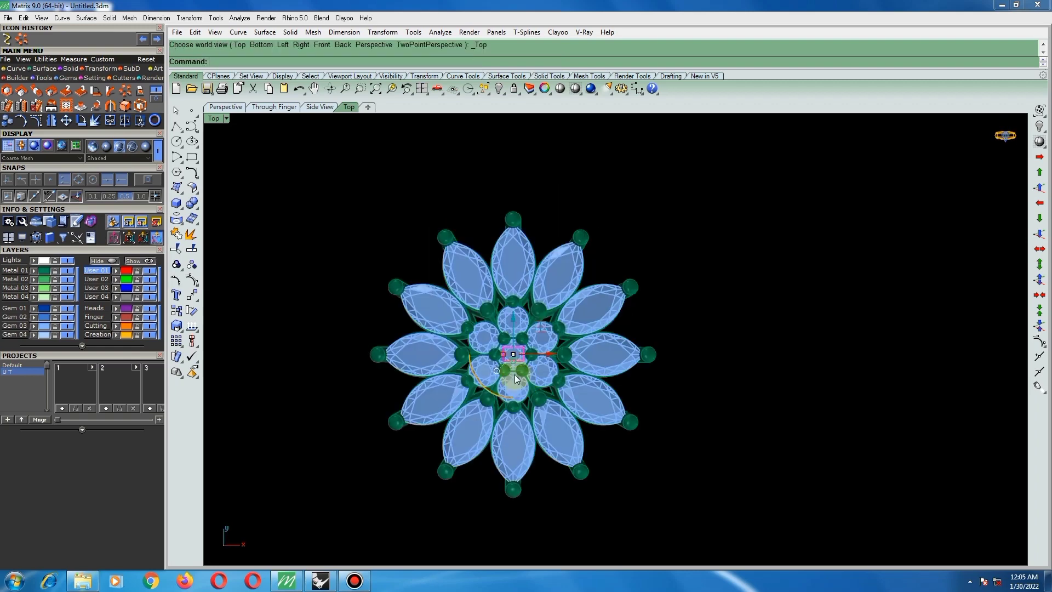
{"action": "scroll", "coordinate": [507, 354], "scroll_direction": "up", "scroll_amount": 2}
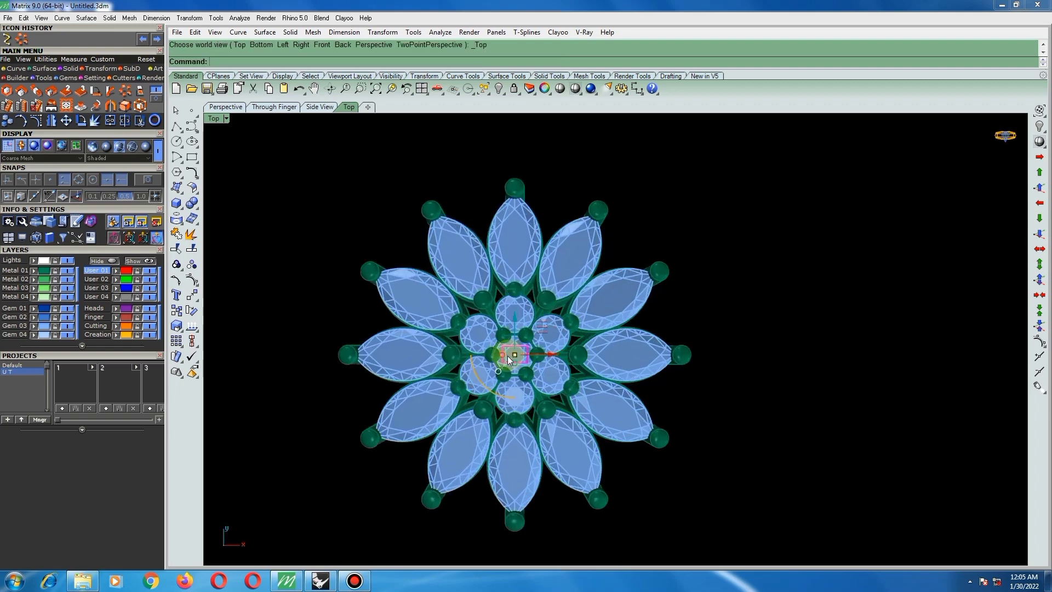
{"action": "key", "text": "ctrl+F2"}
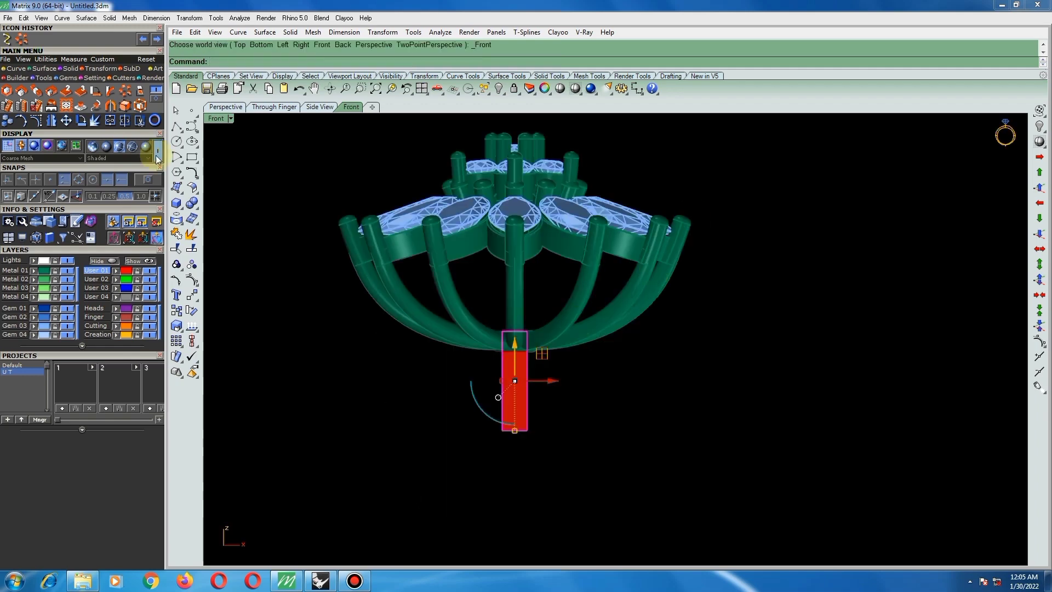
{"action": "left_click", "coordinate": [34, 271]}
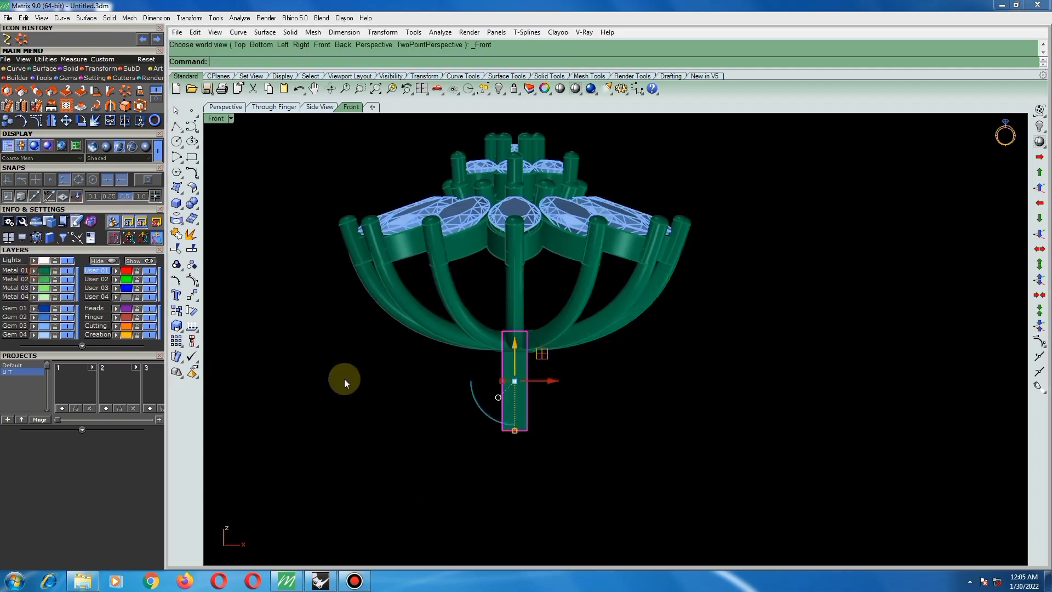
- Group the whole flower cluster together with its post in the Front view
{"action": "left_click", "coordinate": [385, 413]}
{"action": "scroll", "coordinate": [493, 385], "scroll_direction": "down", "scroll_amount": 2}
{"action": "left_click_drag", "start_coordinate": [706, 157], "coordinate": [377, 389]}
{"action": "key", "text": "ctrl+g"}
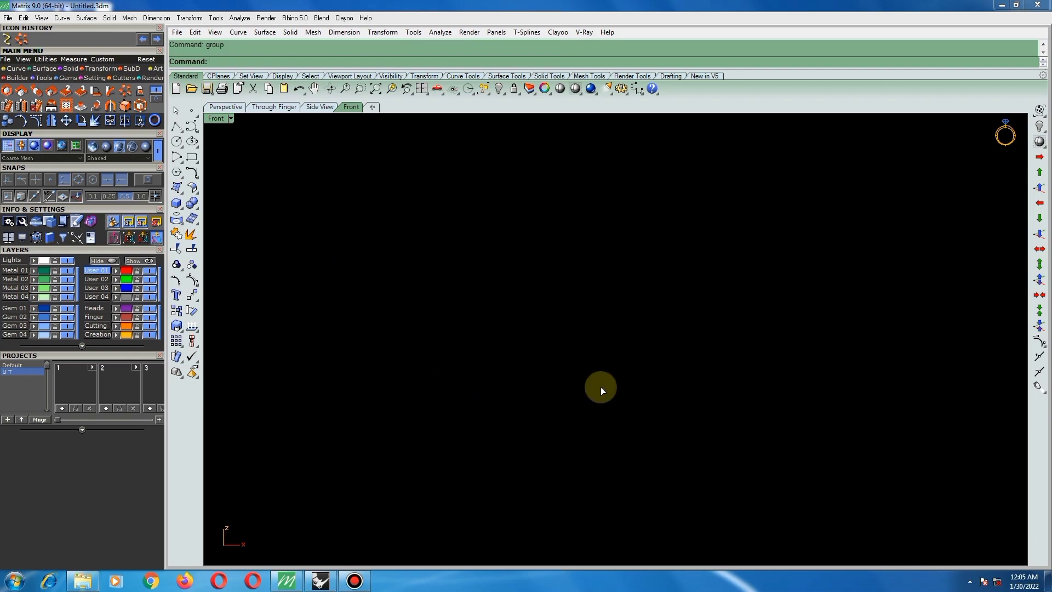
- Switch to the four-viewport layout, turn on the Front view grid and raise the grouped cluster above the origin
{"action": "scroll", "coordinate": [553, 378], "scroll_direction": "down", "scroll_amount": 2}
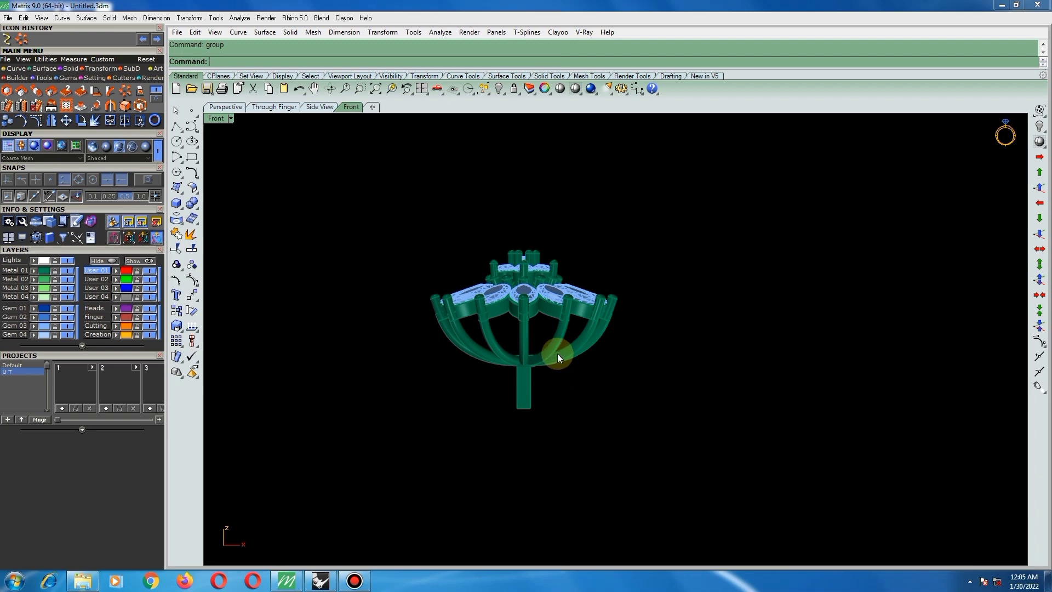
{"action": "scroll", "coordinate": [531, 302], "scroll_direction": "down", "scroll_amount": 2}
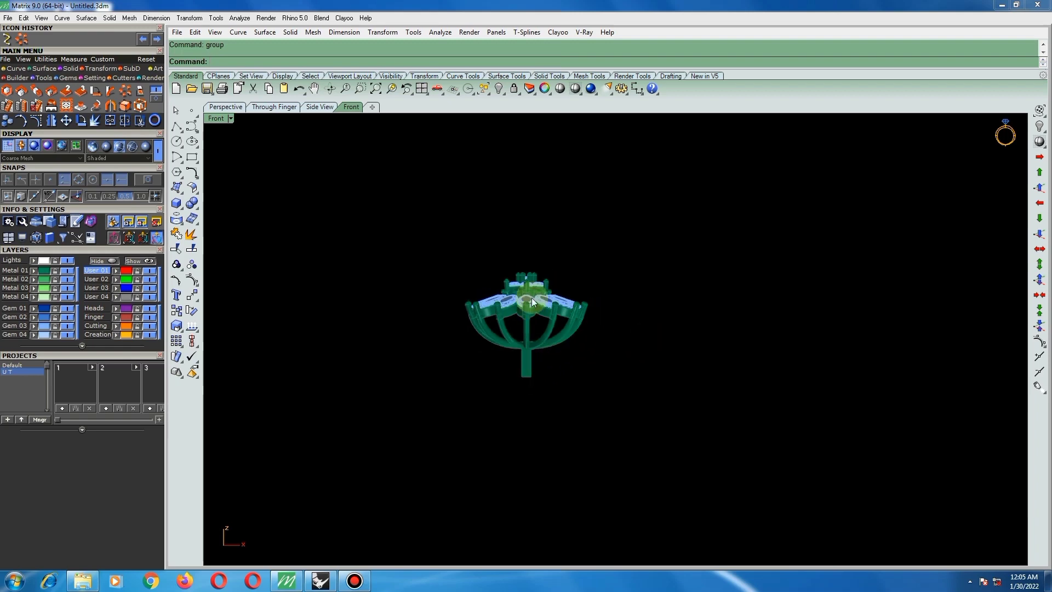
{"action": "left_click", "coordinate": [422, 90]}
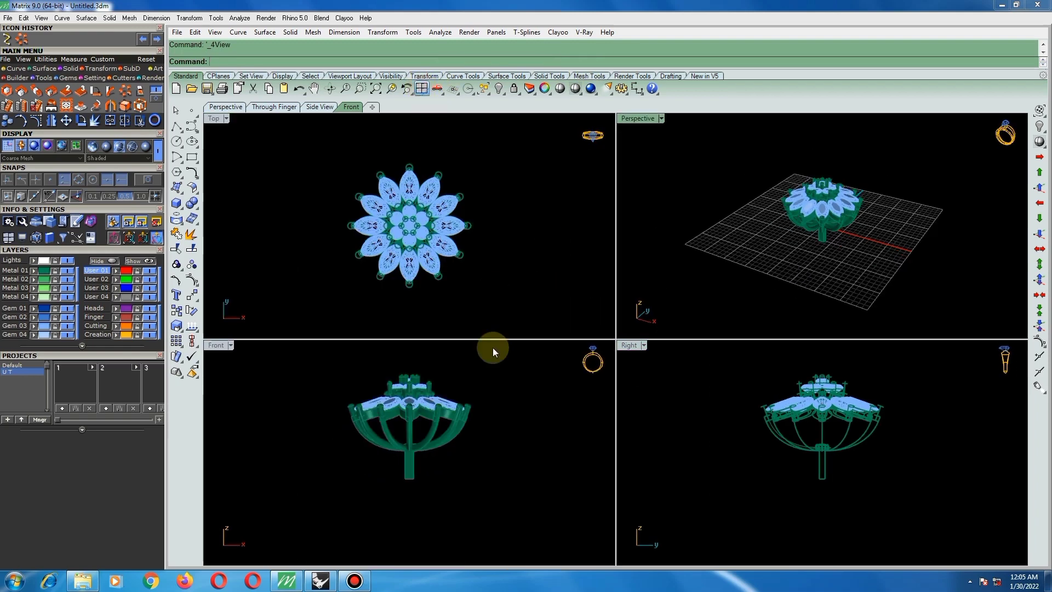
{"action": "scroll", "coordinate": [486, 413], "scroll_direction": "down", "scroll_amount": 3}
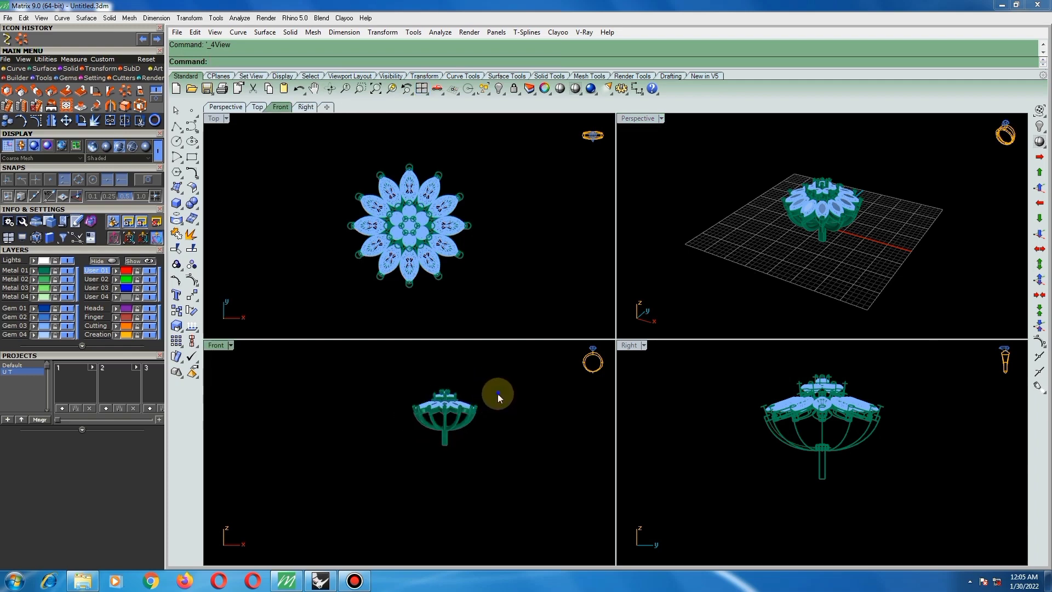
{"action": "right_click_drag", "start_coordinate": [497, 393], "coordinate": [486, 413]}
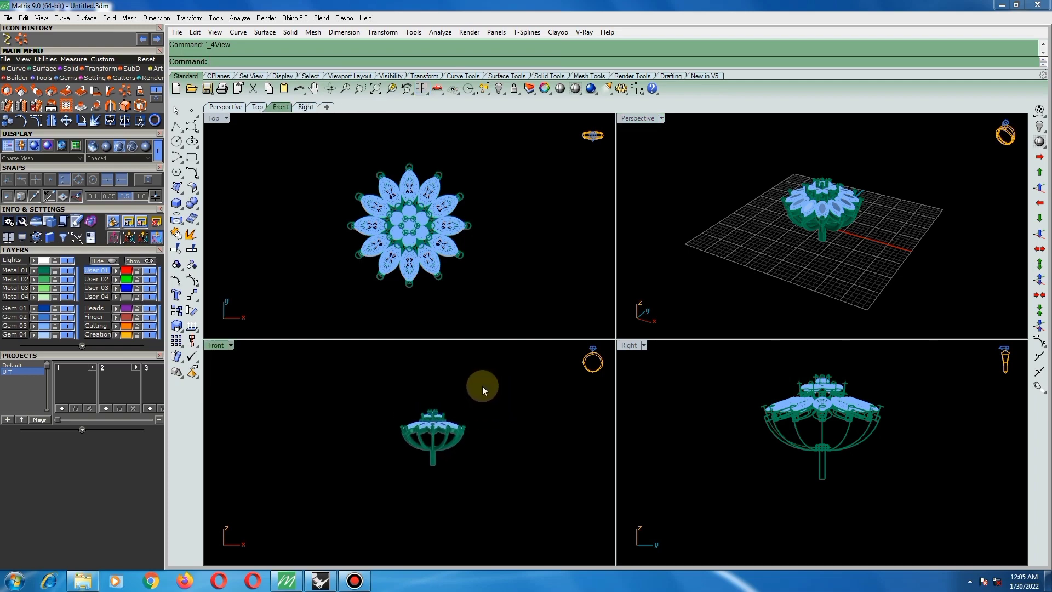
{"action": "key", "text": "F7"}
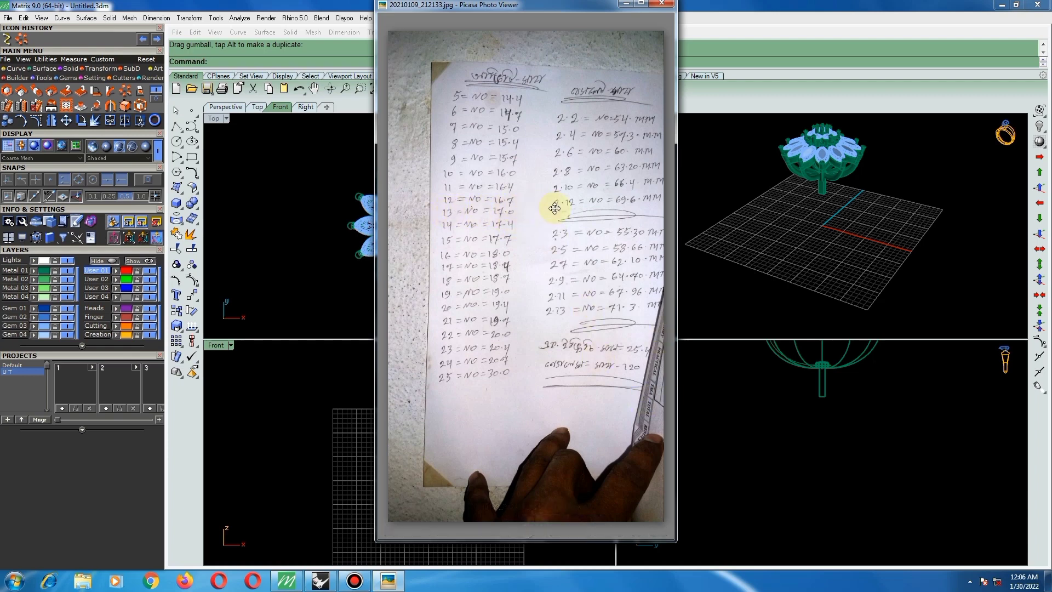
- Put away the ring size chart photo and draw a 17 mm diameter circle centred at the origin in the Front view
{"action": "left_click", "coordinate": [625, 4]}
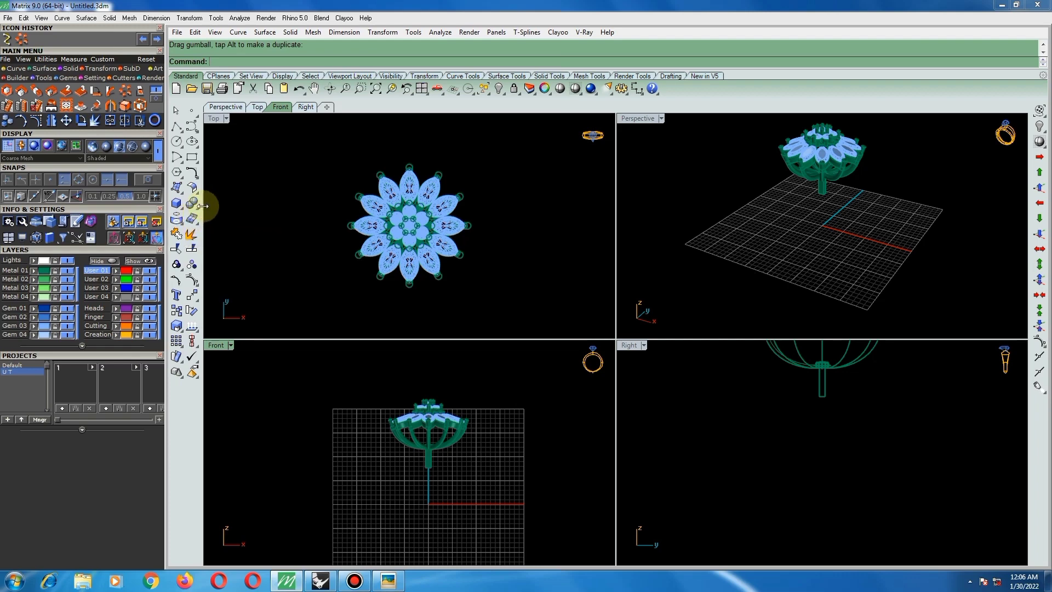
{"action": "left_click", "coordinate": [177, 142]}
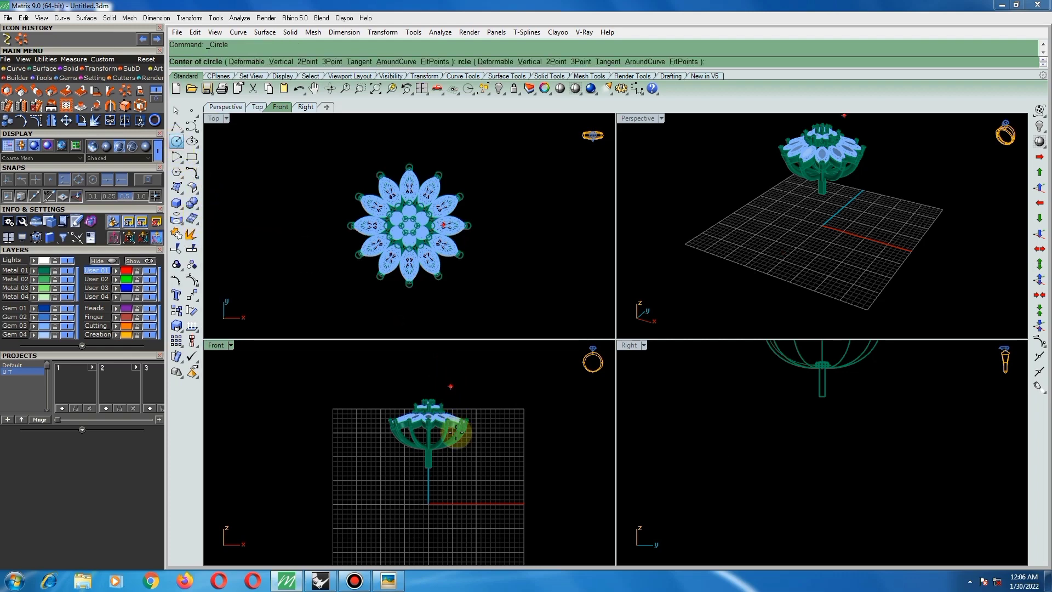
{"action": "type", "text": "0"}
{"action": "key", "text": "Return"}
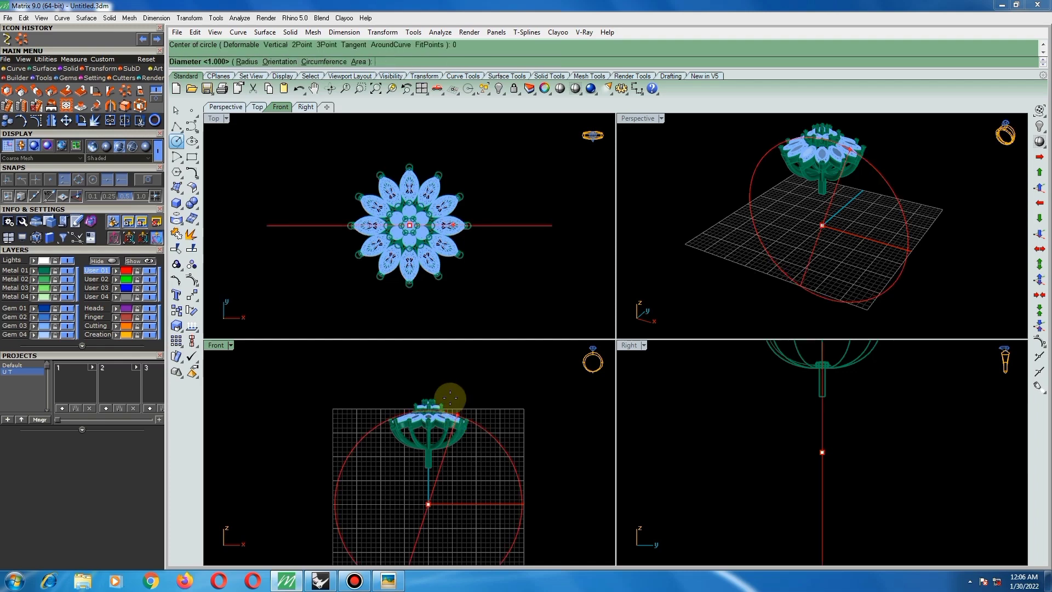
{"action": "type", "text": "1"}
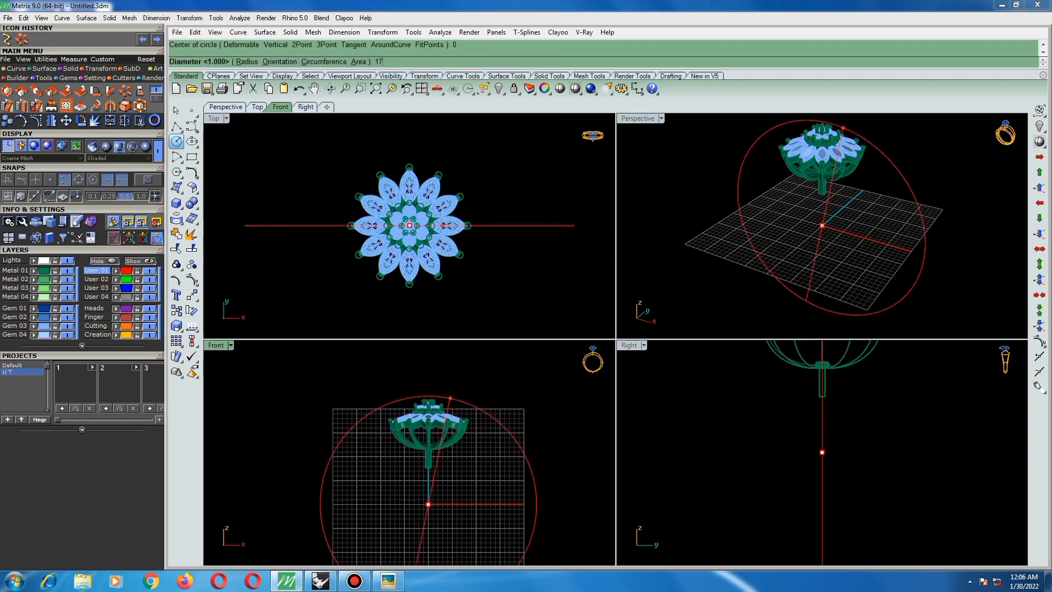
{"action": "type", "text": "7"}
{"action": "key", "text": "Return"}
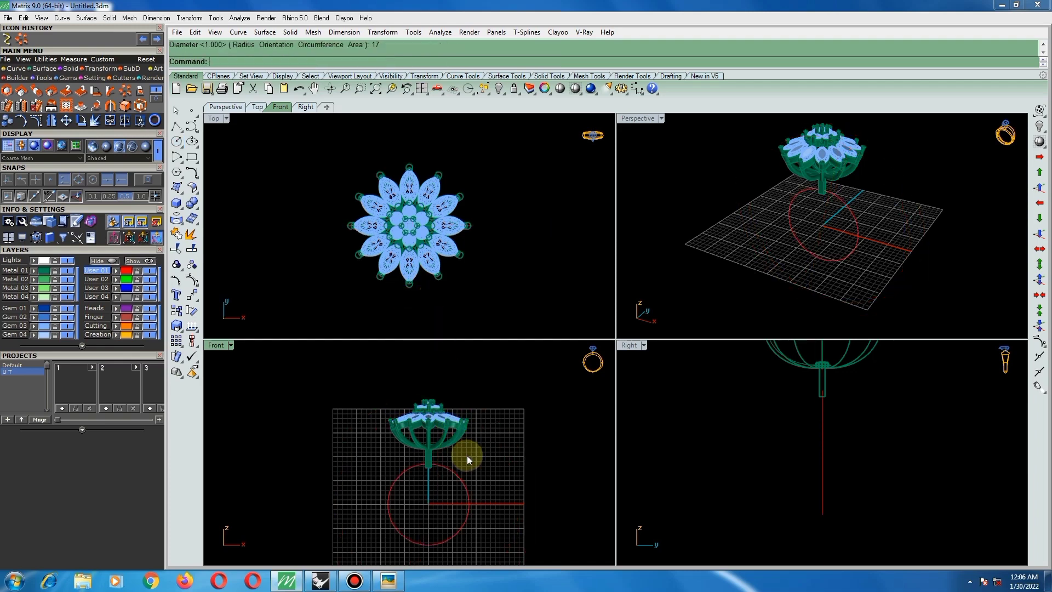
- Offset the 17 mm finger-size circle outward by 1 mm in the Front view
{"action": "left_click", "coordinate": [459, 475]}
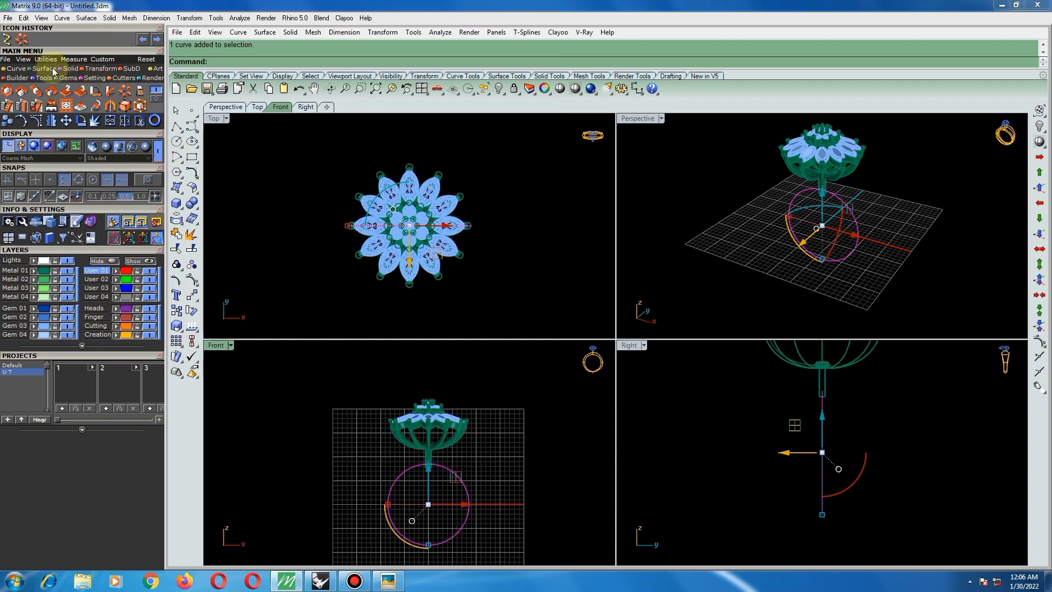
{"action": "left_click", "coordinate": [177, 157]}
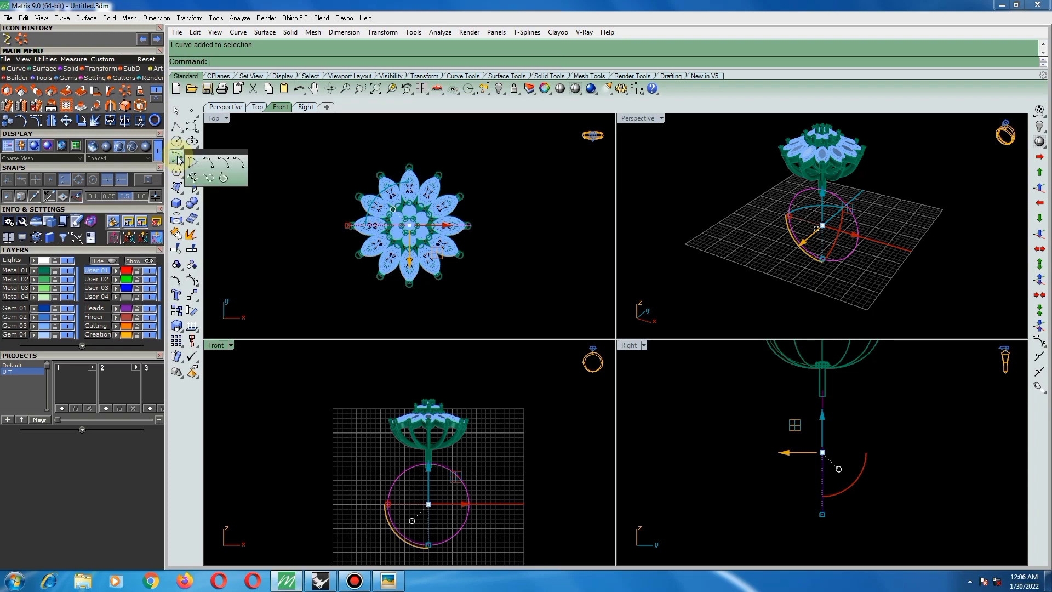
{"action": "left_click", "coordinate": [194, 126]}
{"action": "left_click", "coordinate": [193, 126]}
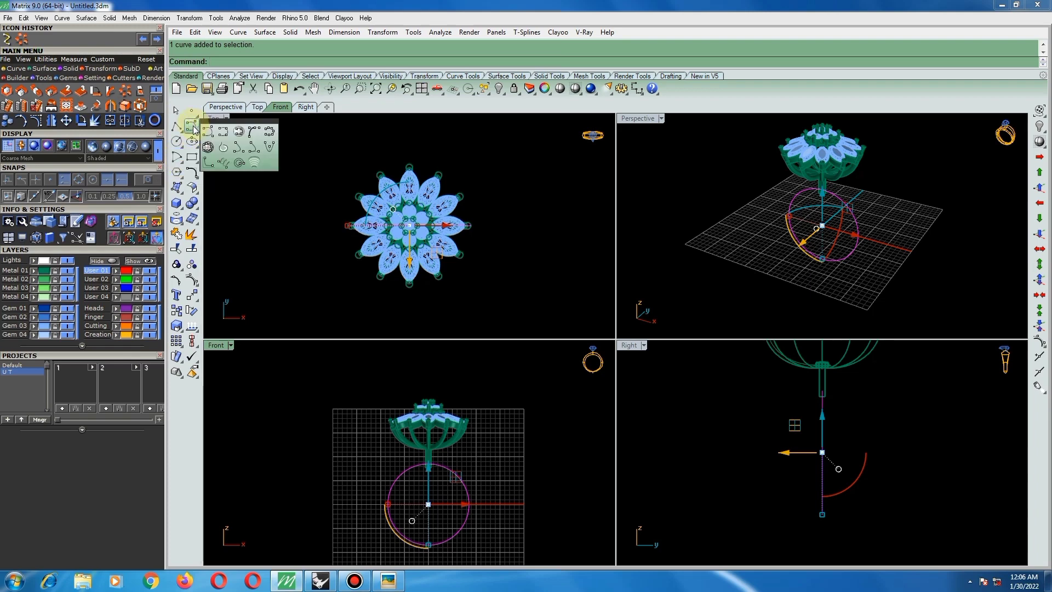
{"action": "left_click", "coordinate": [192, 173]}
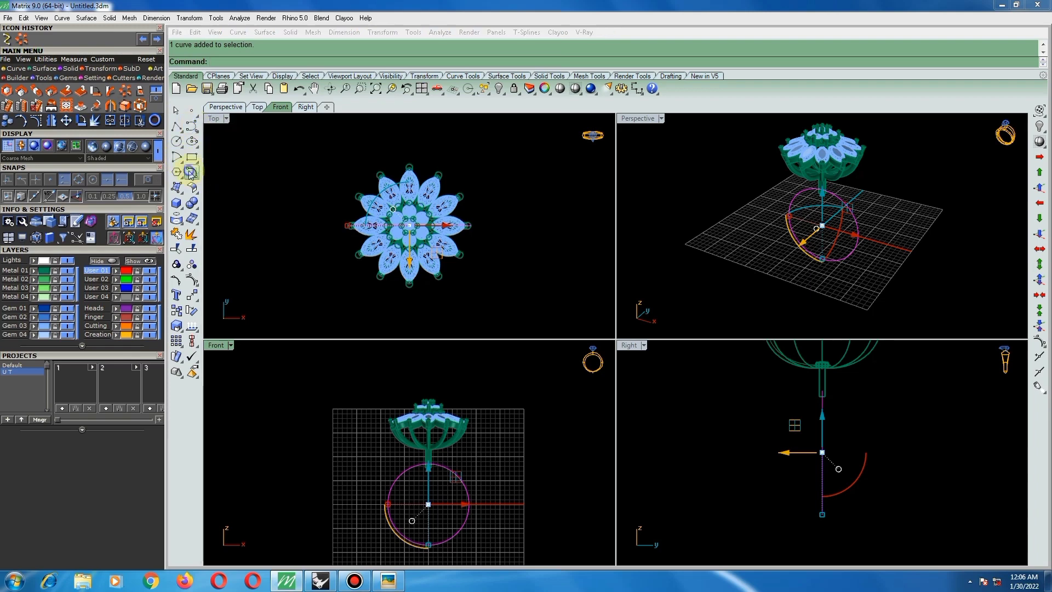
{"action": "left_click", "coordinate": [241, 203]}
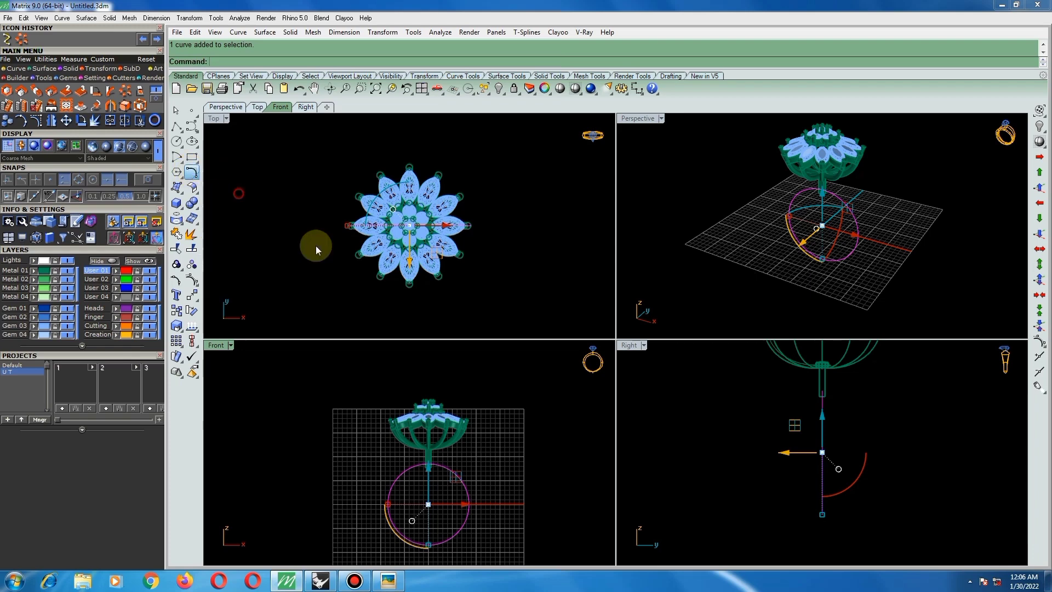
{"action": "type", "text": "1"}
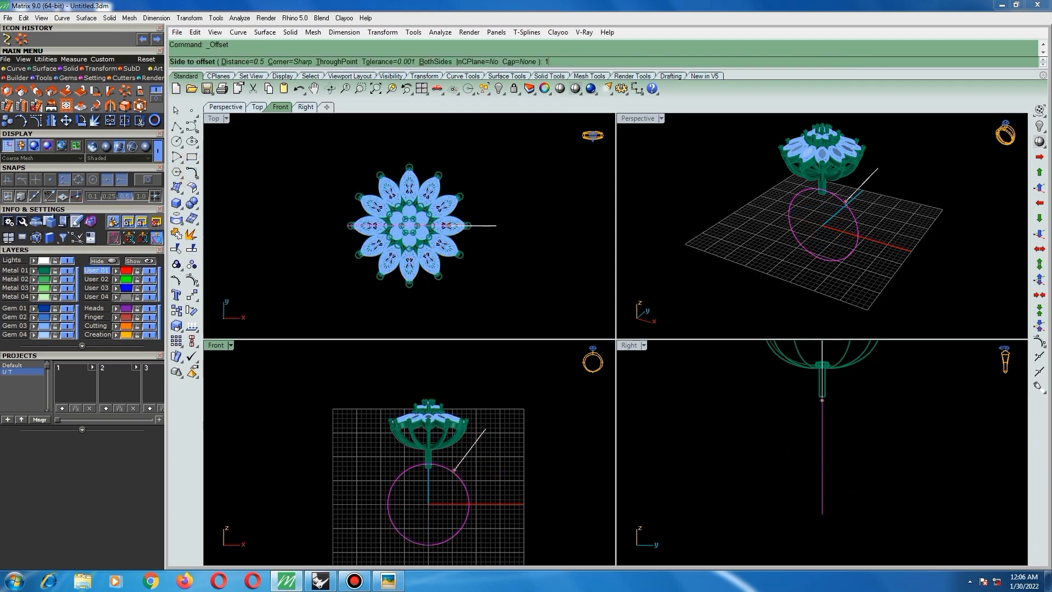
{"action": "key", "text": "Return"}
{"action": "type", "text": "1"}
{"action": "left_click", "coordinate": [470, 409]}
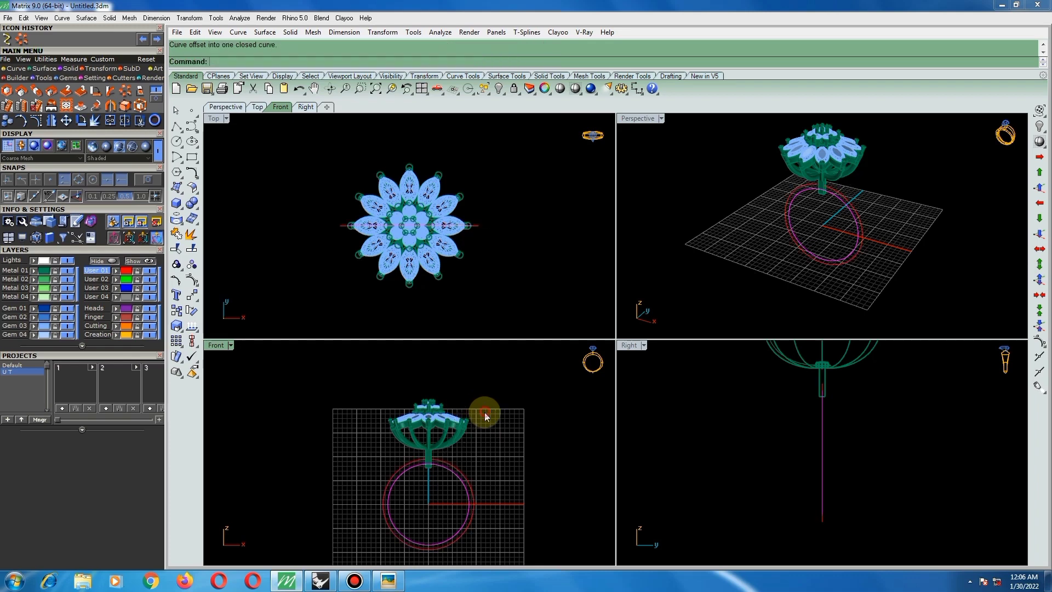
- Extrude the two concentric circles together into a solid ring band, 1 mm to both sides
{"action": "scroll", "coordinate": [445, 489], "scroll_direction": "up", "scroll_amount": 1}
{"action": "left_click_drag", "start_coordinate": [499, 443], "coordinate": [453, 476]}
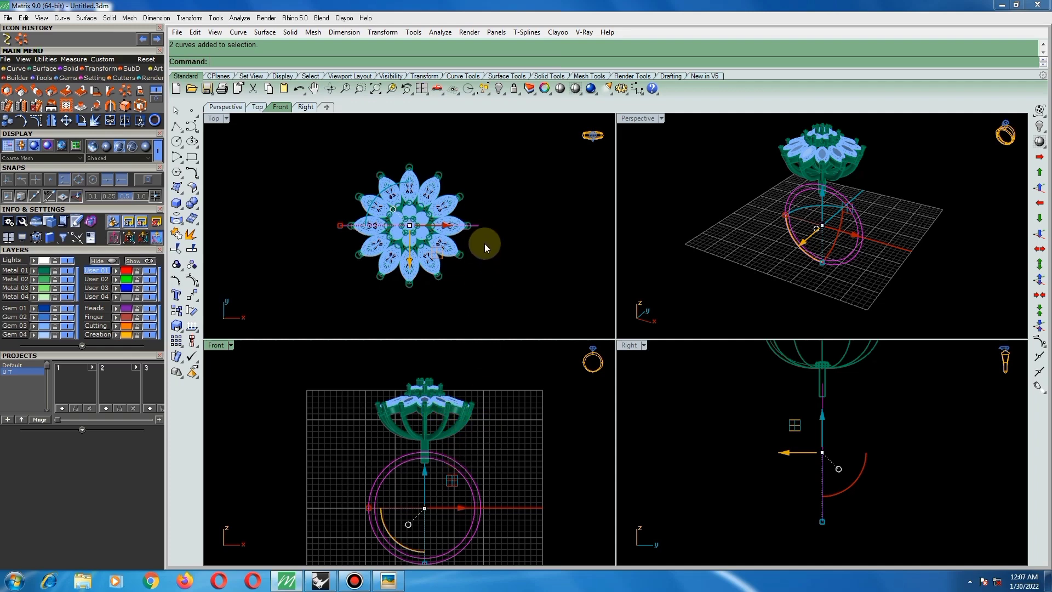
{"action": "scroll", "coordinate": [484, 243], "scroll_direction": "up", "scroll_amount": 4}
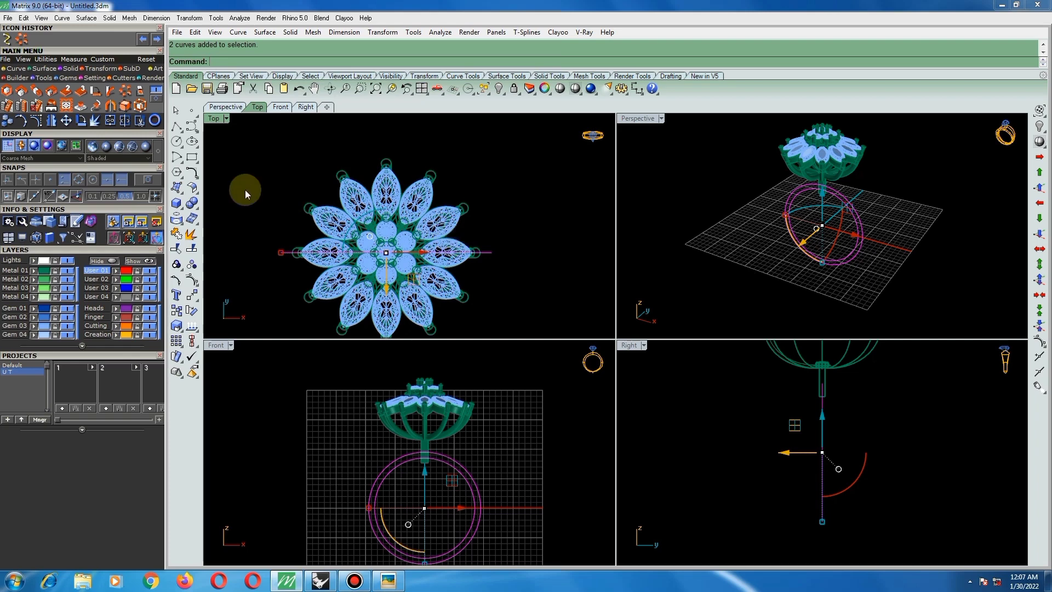
{"action": "left_click", "coordinate": [68, 70]}
{"action": "left_click", "coordinate": [123, 92]}
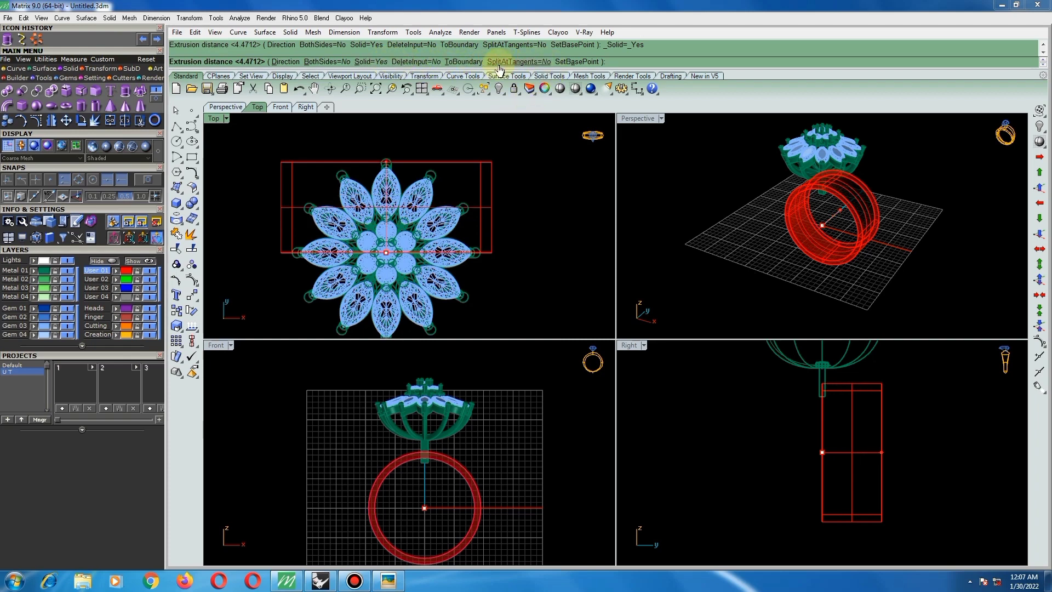
{"action": "left_click", "coordinate": [339, 62]}
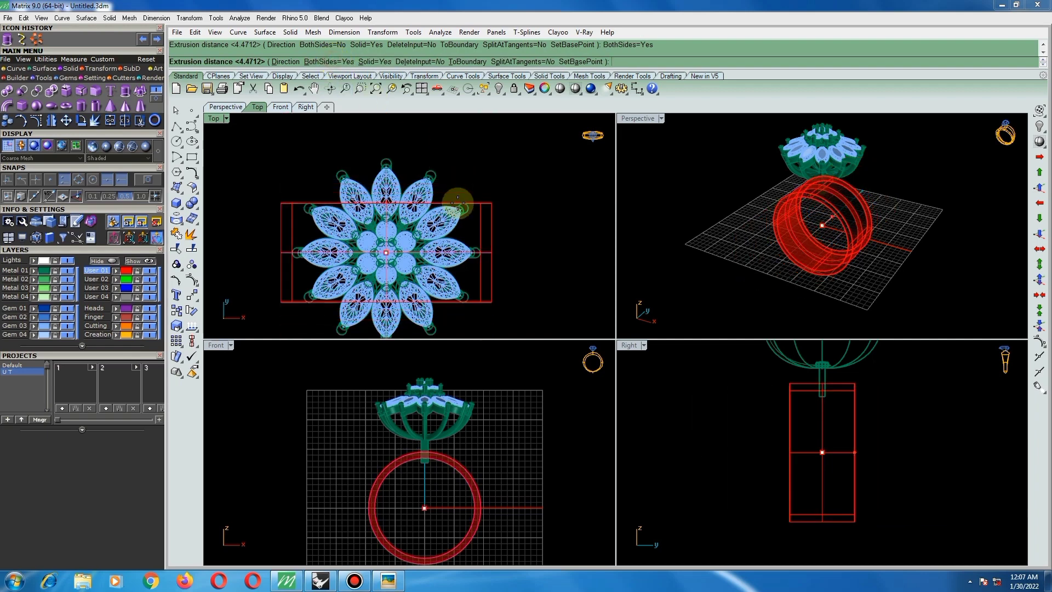
{"action": "type", "text": "1"}
{"action": "key", "text": "Return"}
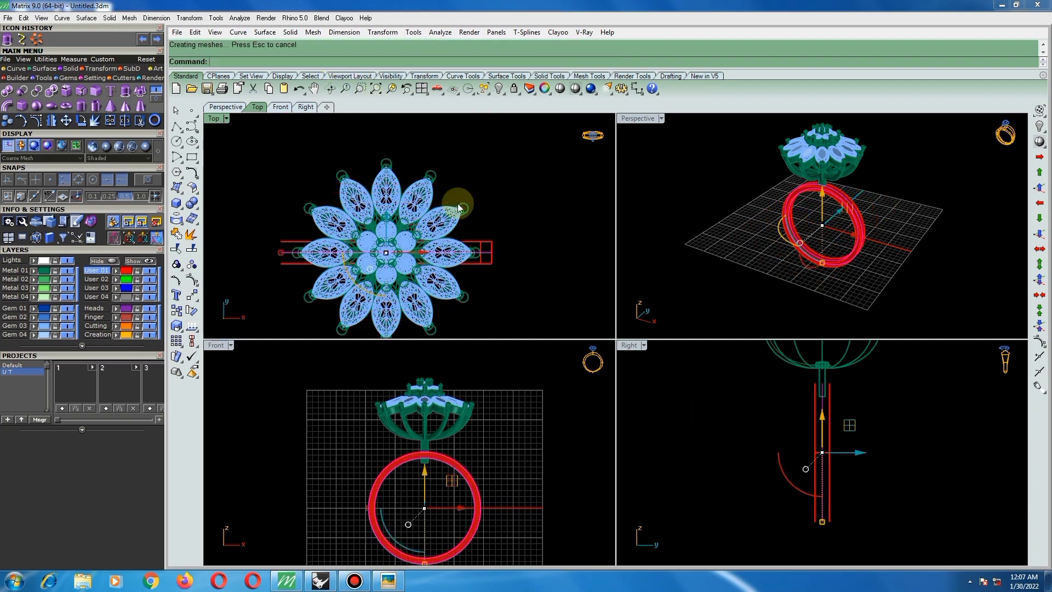
- Select the ring band and show it side-on in a maximized Right view with Shaded display
{"action": "right_click_drag", "start_coordinate": [764, 235], "coordinate": [764, 213]}
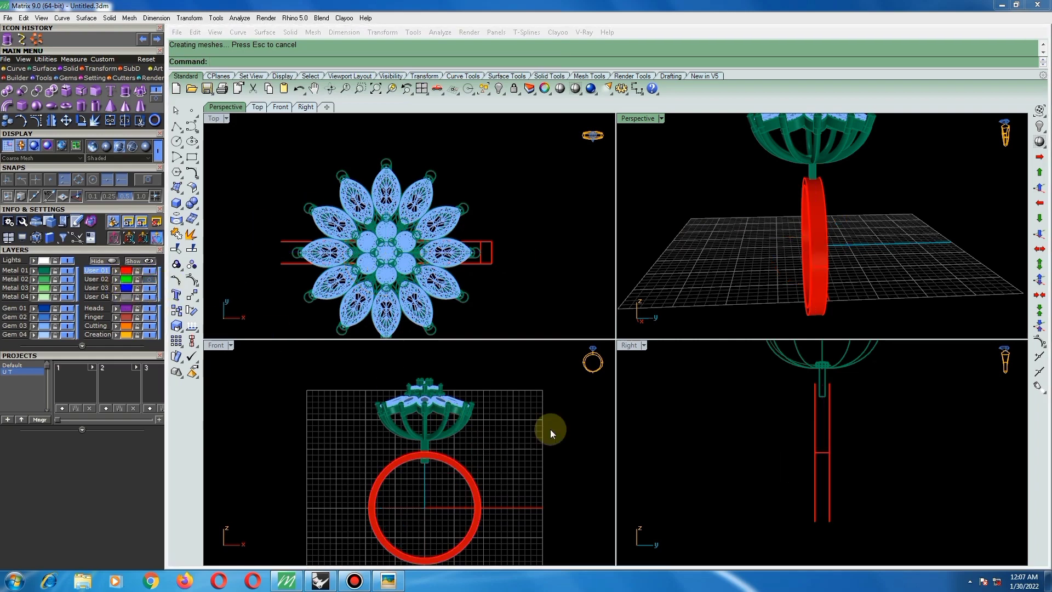
{"action": "left_click", "coordinate": [758, 450]}
{"action": "scroll", "coordinate": [688, 443], "scroll_direction": "down", "scroll_amount": 1}
{"action": "scroll", "coordinate": [771, 423], "scroll_direction": "up", "scroll_amount": 3}
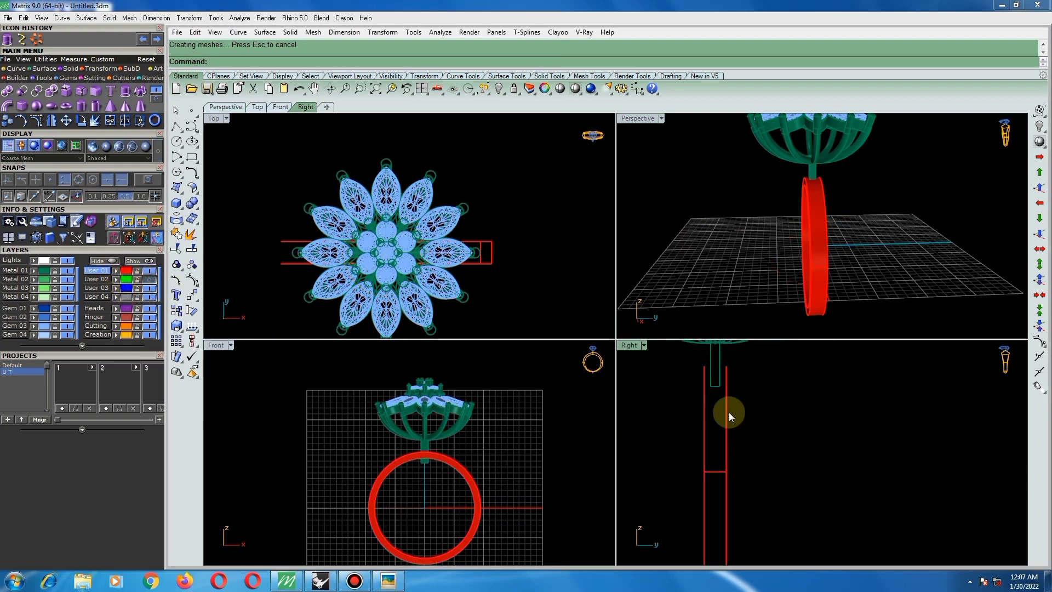
{"action": "left_click", "coordinate": [726, 410]}
{"action": "scroll", "coordinate": [691, 389], "scroll_direction": "down", "scroll_amount": 1}
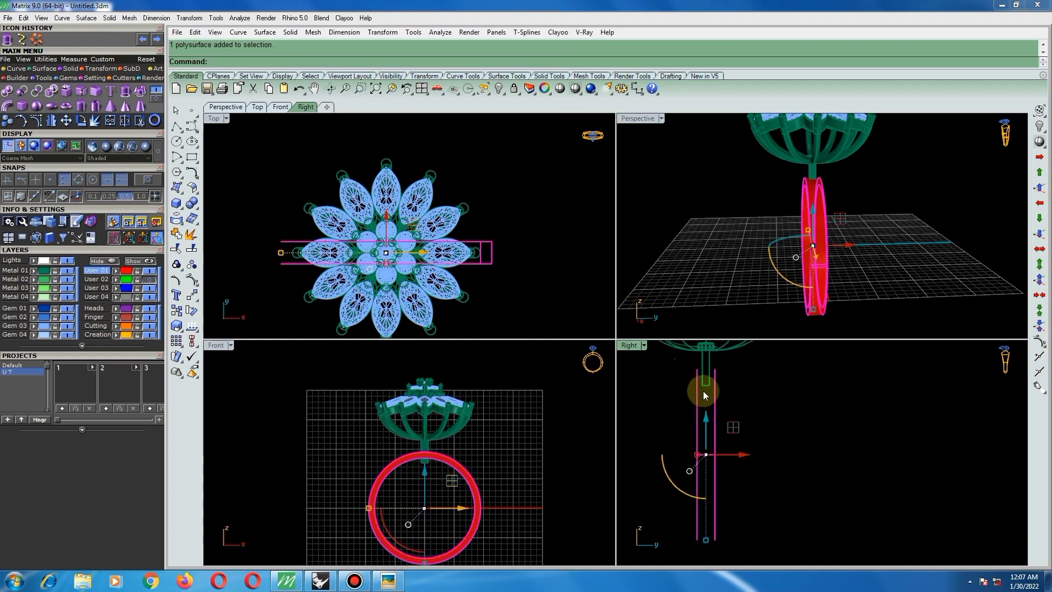
{"action": "scroll", "coordinate": [657, 363], "scroll_direction": "down", "scroll_amount": 1}
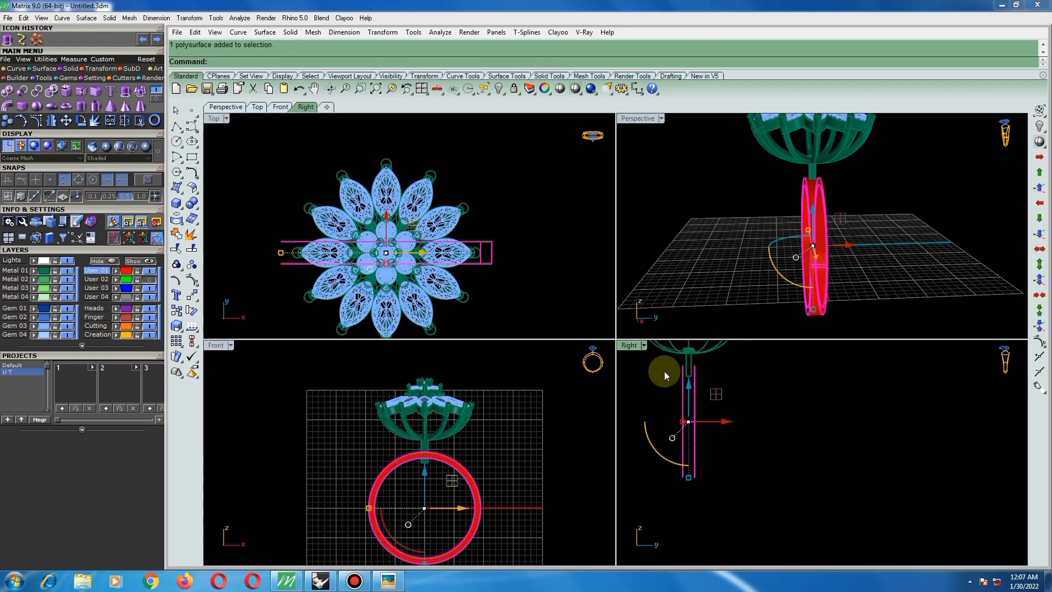
{"action": "double_click", "coordinate": [628, 347]}
{"action": "scroll", "coordinate": [629, 373], "scroll_direction": "down", "scroll_amount": 2}
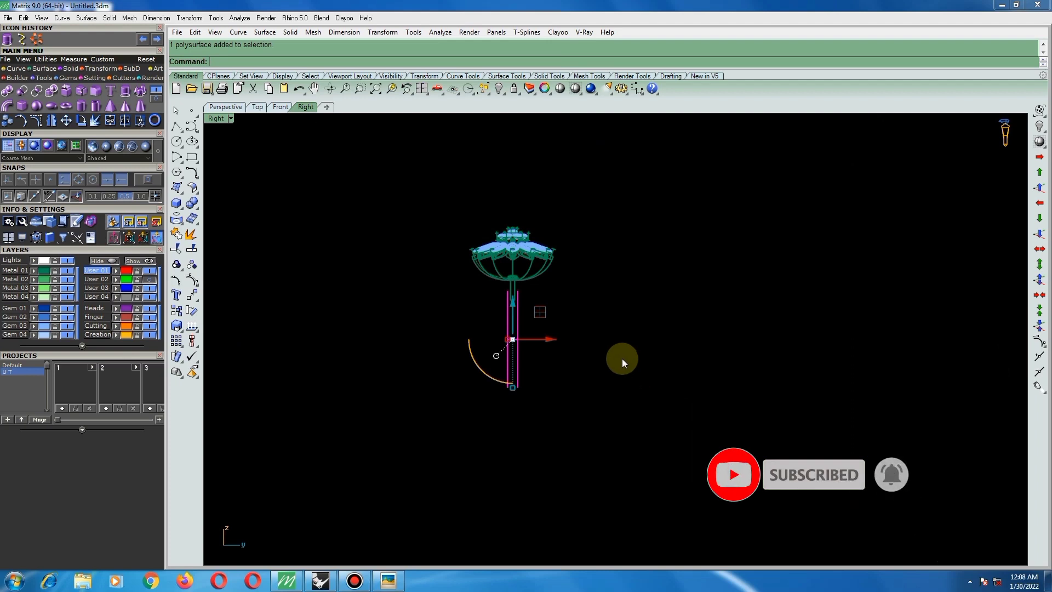
{"action": "scroll", "coordinate": [504, 295], "scroll_direction": "up", "scroll_amount": 2}
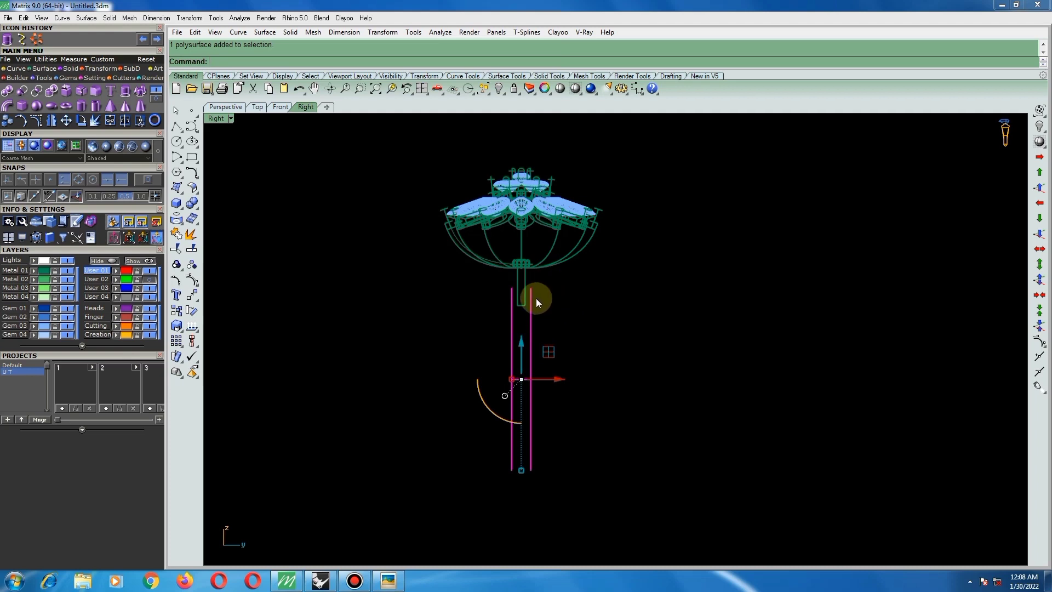
{"action": "left_click", "coordinate": [575, 90]}
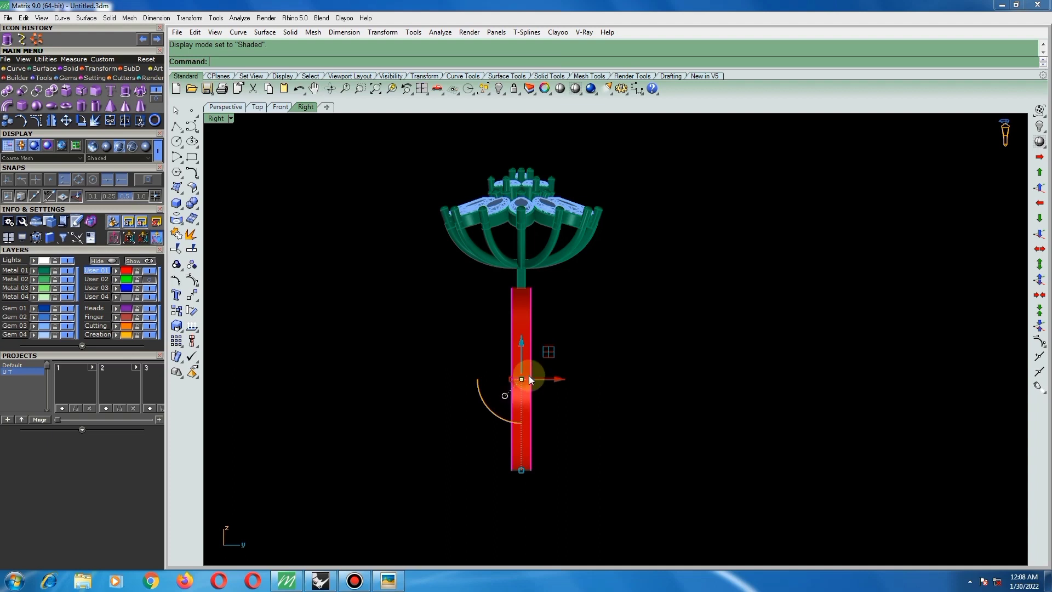
- Apply CageEdit to the ring band using its world bounding box, with 2 points each in X, Y and Z and the Global region
{"action": "left_click", "coordinate": [192, 295]}
{"action": "left_click", "coordinate": [208, 363]}
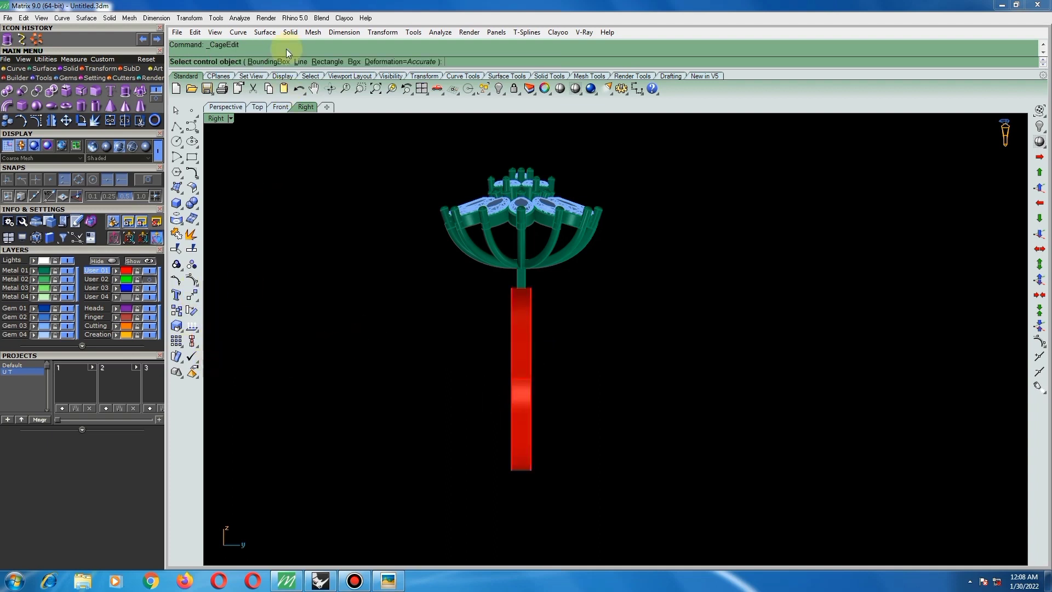
{"action": "left_click", "coordinate": [269, 61]}
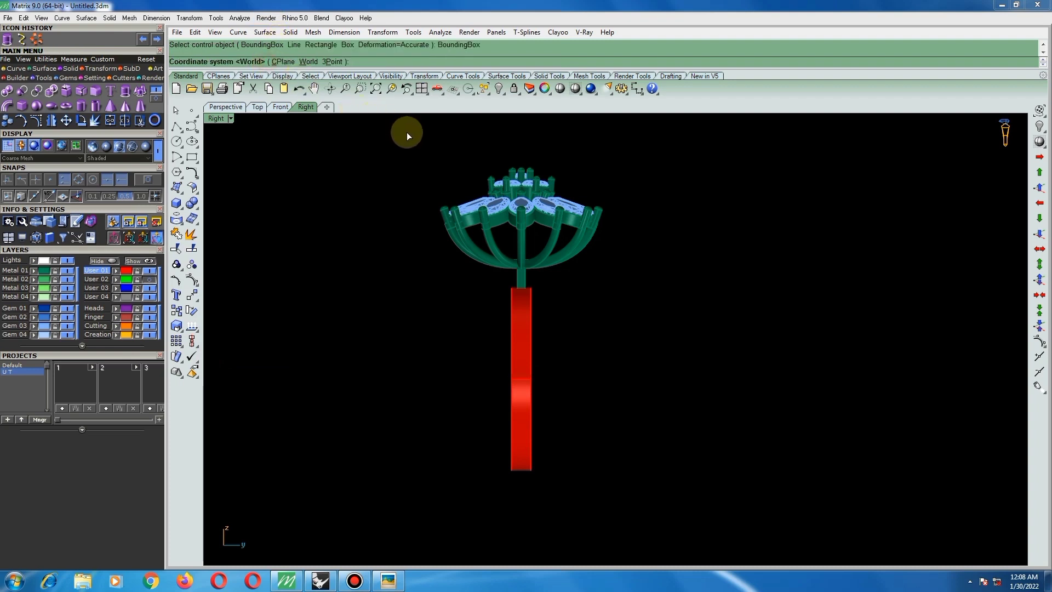
{"action": "key", "text": "Return"}
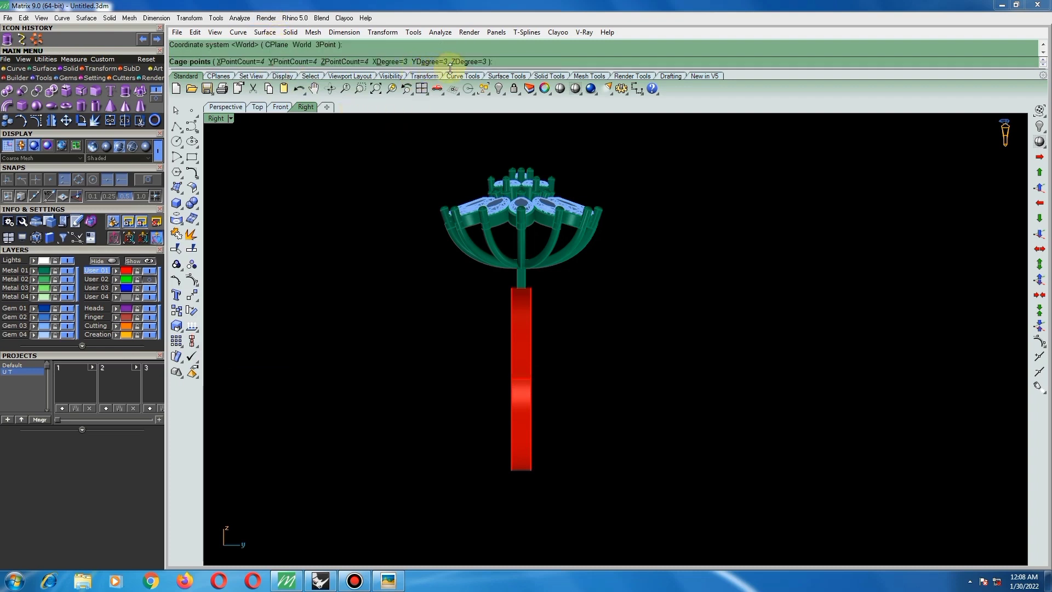
{"action": "left_click", "coordinate": [254, 62]}
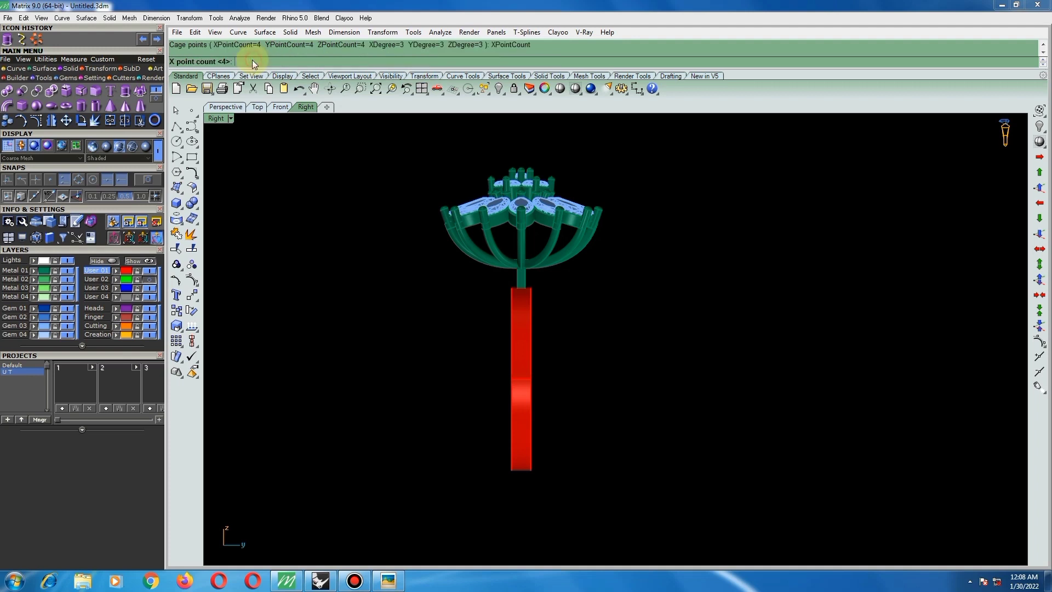
{"action": "type", "text": "2"}
{"action": "key", "text": "Return"}
{"action": "left_click", "coordinate": [290, 62]}
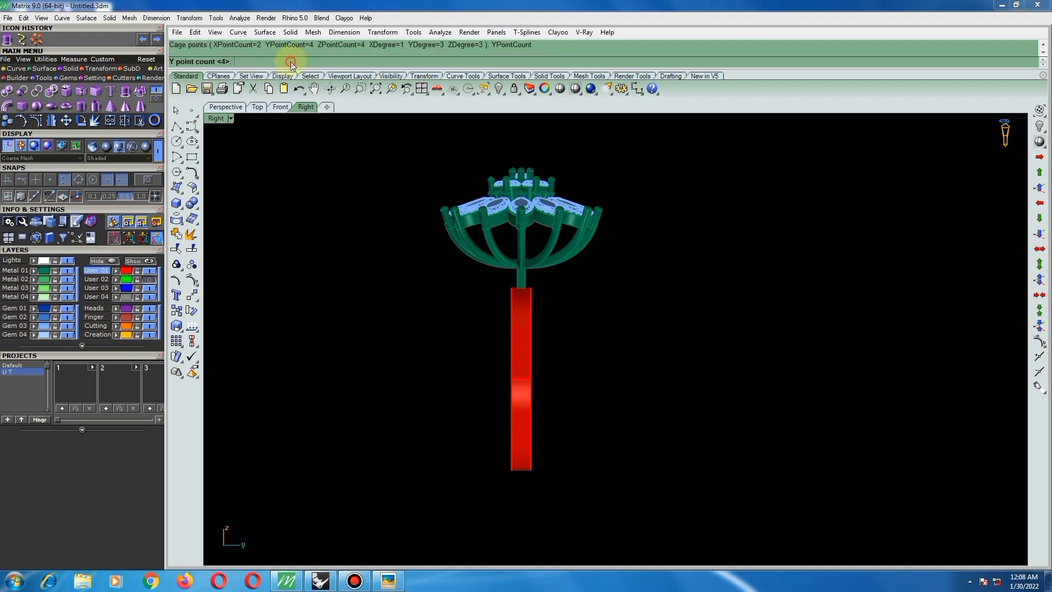
{"action": "key", "text": "Return"}
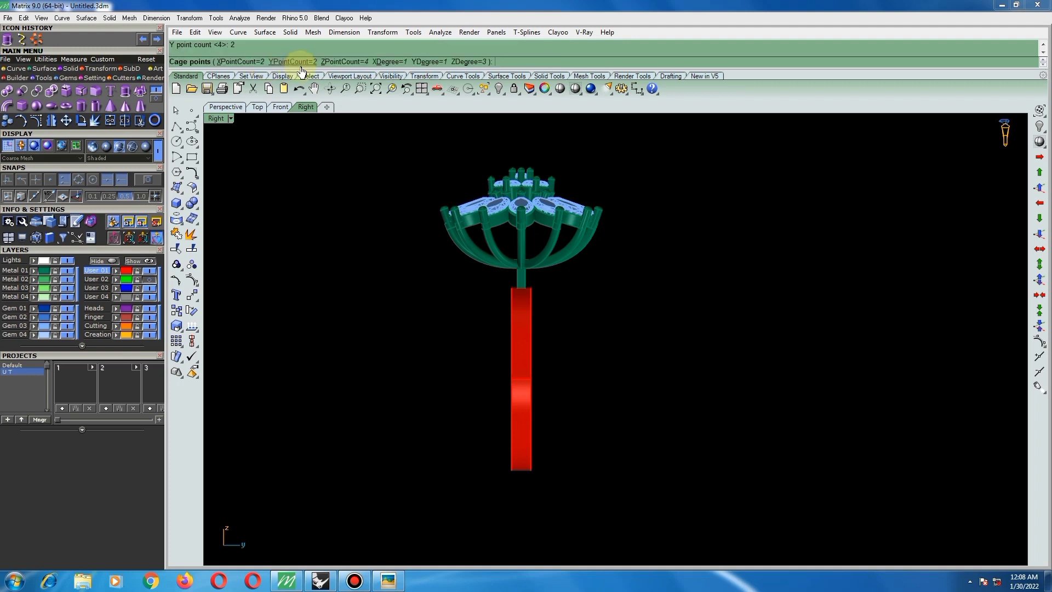
{"action": "left_click", "coordinate": [340, 62]}
{"action": "type", "text": "2"}
{"action": "key", "text": "Return"}
{"action": "key", "text": "Return"}
{"action": "key", "text": "Return"}
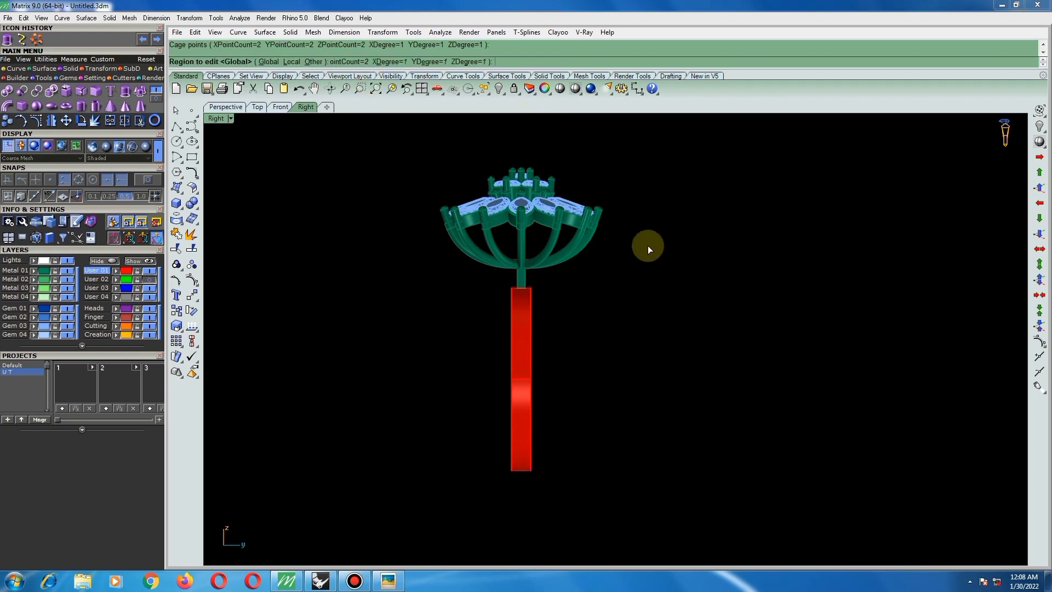
- Widen the upper end of the ring band by spreading its top cage points symmetrically in the Right view
{"action": "scroll", "coordinate": [529, 295], "scroll_direction": "up", "scroll_amount": 4}
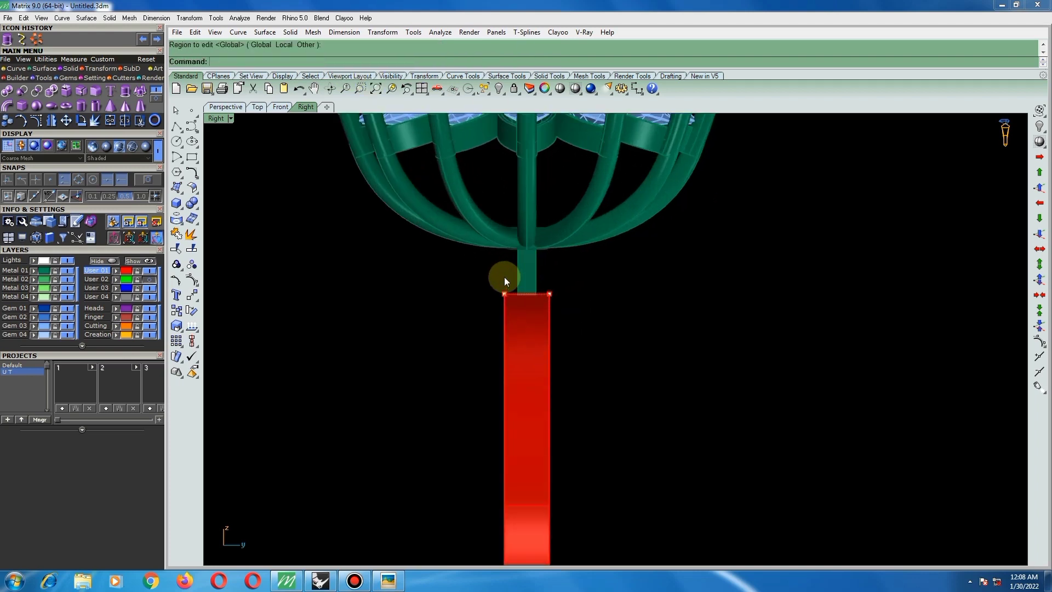
{"action": "left_click_drag", "start_coordinate": [580, 307], "coordinate": [581, 309]}
{"action": "scroll", "coordinate": [509, 299], "scroll_direction": "up", "scroll_amount": 4}
{"action": "left_click_drag", "start_coordinate": [503, 290], "coordinate": [496, 289]}
{"action": "scroll", "coordinate": [497, 291], "scroll_direction": "down", "scroll_amount": 6}
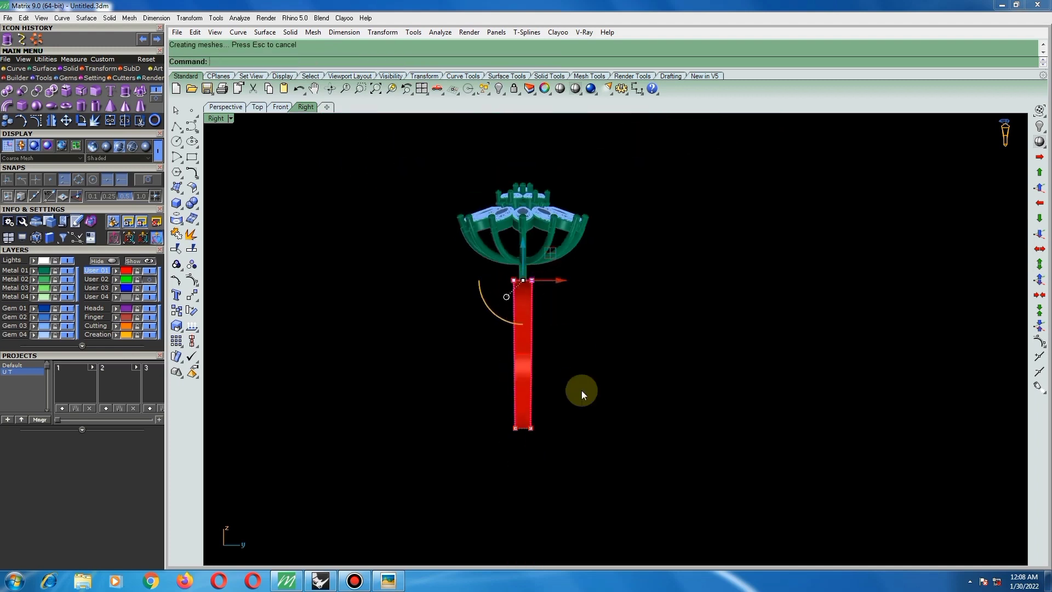
- Narrow the lower end of the ring band with its bottom cage points so the shank tapers downward
{"action": "scroll", "coordinate": [511, 434], "scroll_direction": "up", "scroll_amount": 1}
{"action": "scroll", "coordinate": [512, 434], "scroll_direction": "up", "scroll_amount": 2}
{"action": "left_click_drag", "start_coordinate": [496, 401], "coordinate": [515, 420]}
{"action": "scroll", "coordinate": [509, 421], "scroll_direction": "up", "scroll_amount": 3}
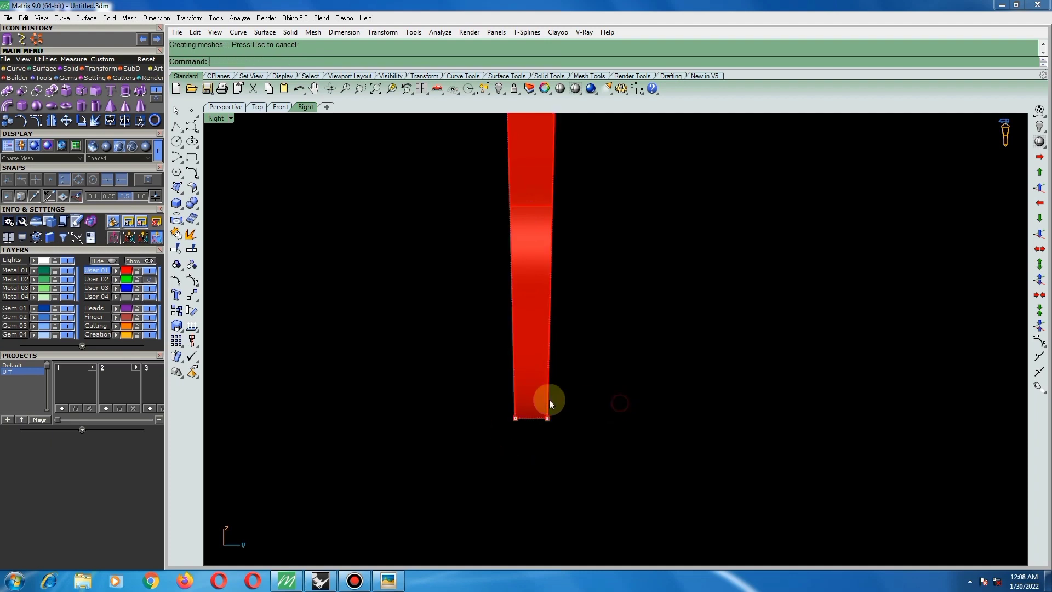
{"action": "scroll", "coordinate": [545, 396], "scroll_direction": "down", "scroll_amount": 3}
{"action": "scroll", "coordinate": [544, 391], "scroll_direction": "down", "scroll_amount": 3}
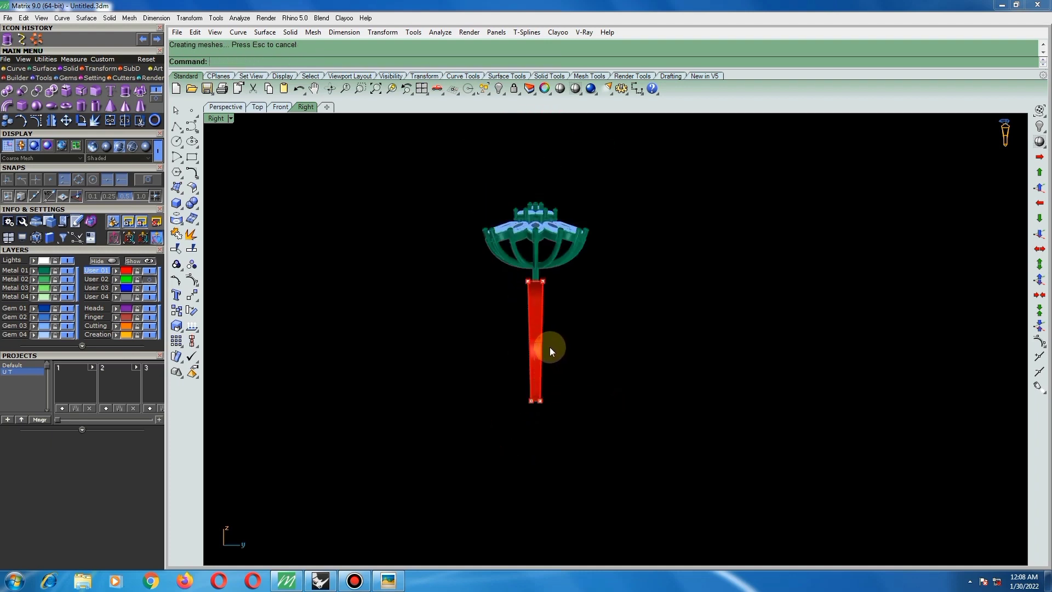
- Measure the width of the ring band's bottom edge between its two lower cage points
{"action": "scroll", "coordinate": [537, 409], "scroll_direction": "up", "scroll_amount": 8}
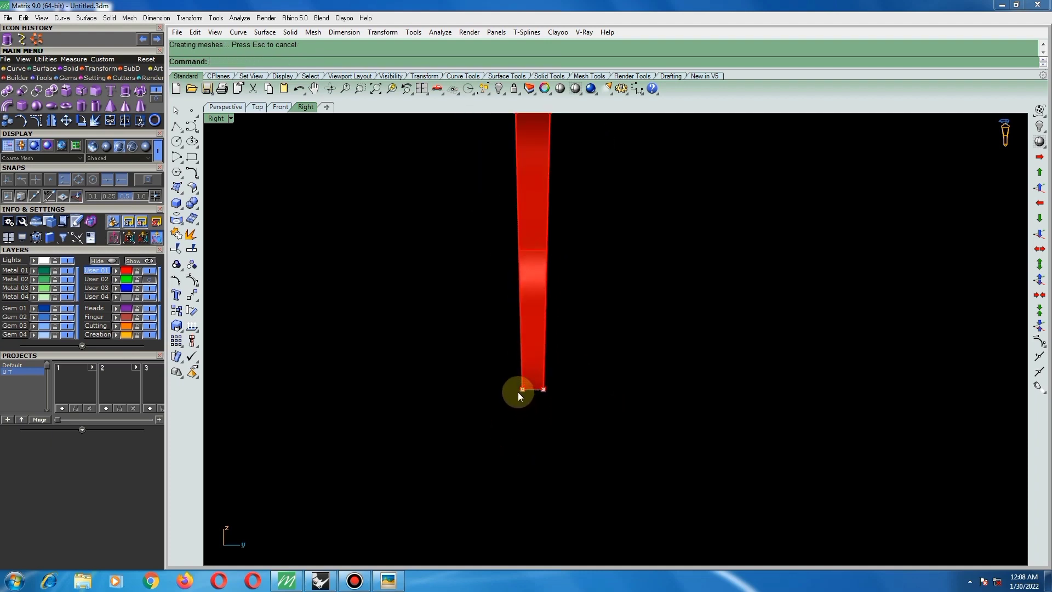
{"action": "right_click", "coordinate": [520, 392]}
{"action": "scroll", "coordinate": [521, 392], "scroll_direction": "up", "scroll_amount": 4}
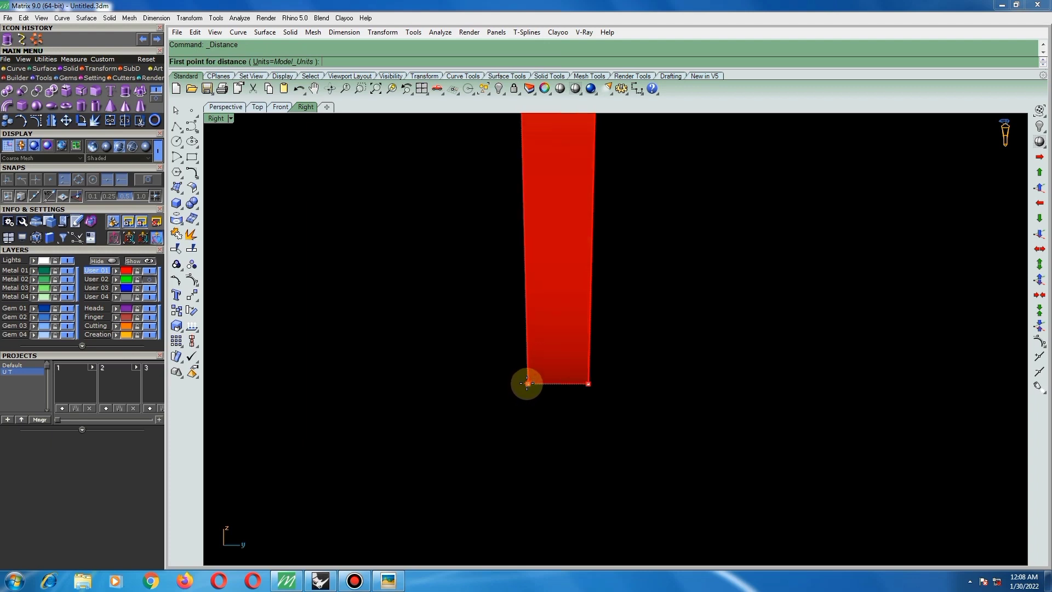
{"action": "left_click", "coordinate": [528, 383]}
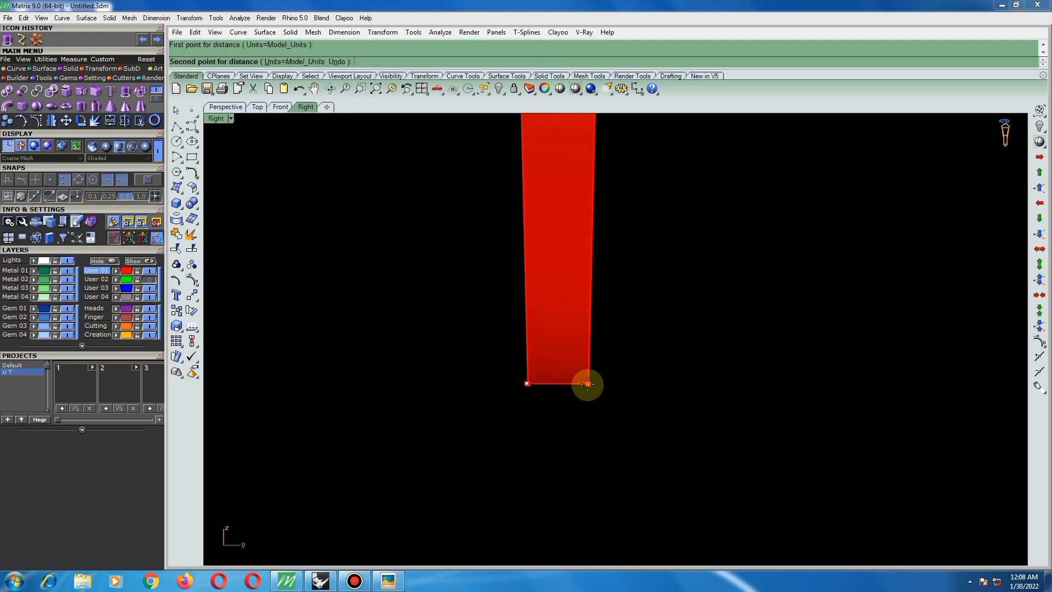
{"action": "left_click", "coordinate": [587, 384]}
{"action": "scroll", "coordinate": [560, 387], "scroll_direction": "down", "scroll_amount": 6}
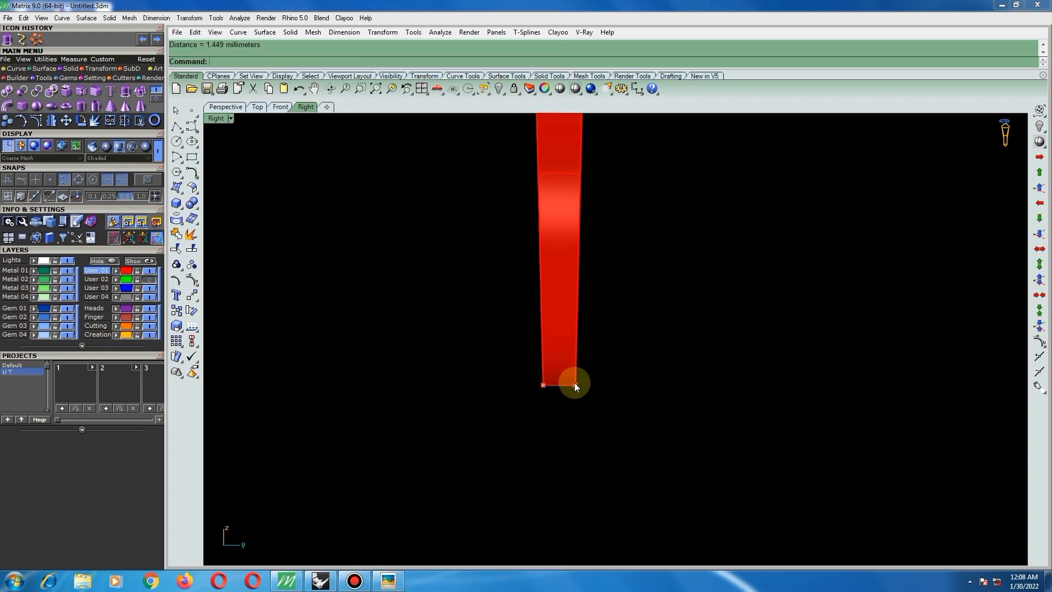
- Fine-tune the ring band's bottom edge to about 1.5 mm wide with its lower cage points, measuring between the two corners
{"action": "scroll", "coordinate": [575, 383], "scroll_direction": "up", "scroll_amount": 2}
{"action": "left_click_drag", "start_coordinate": [511, 368], "coordinate": [551, 390]}
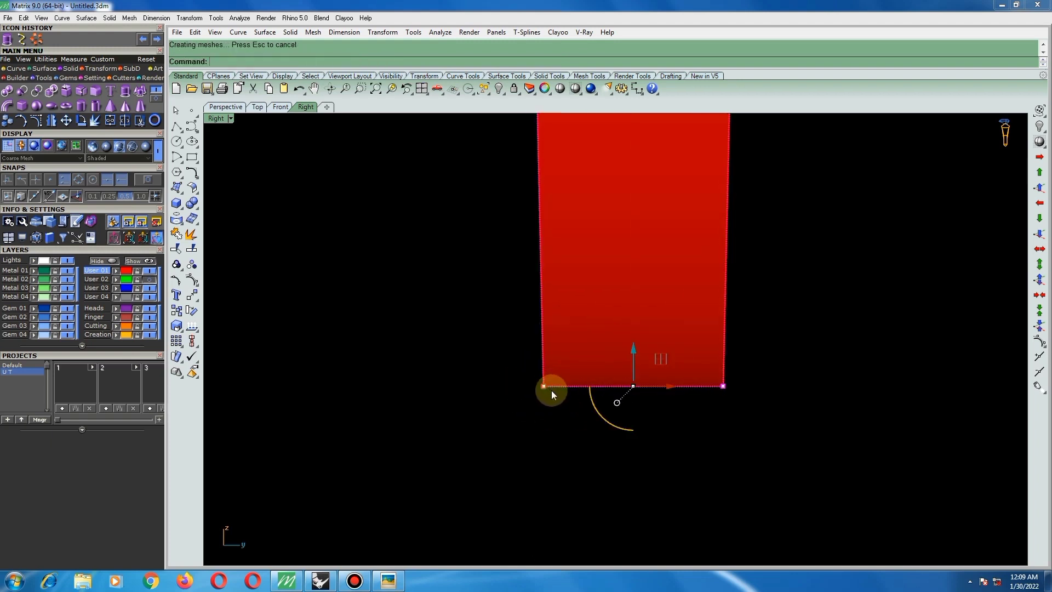
{"action": "key", "text": "ctrl+d"}
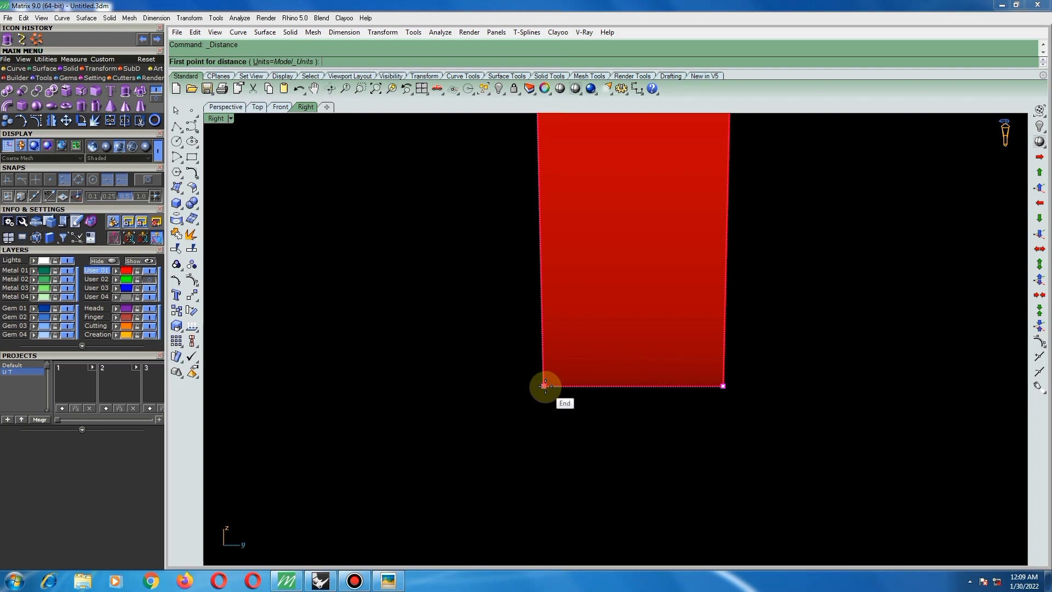
{"action": "left_click", "coordinate": [544, 387]}
{"action": "left_click", "coordinate": [723, 386]}
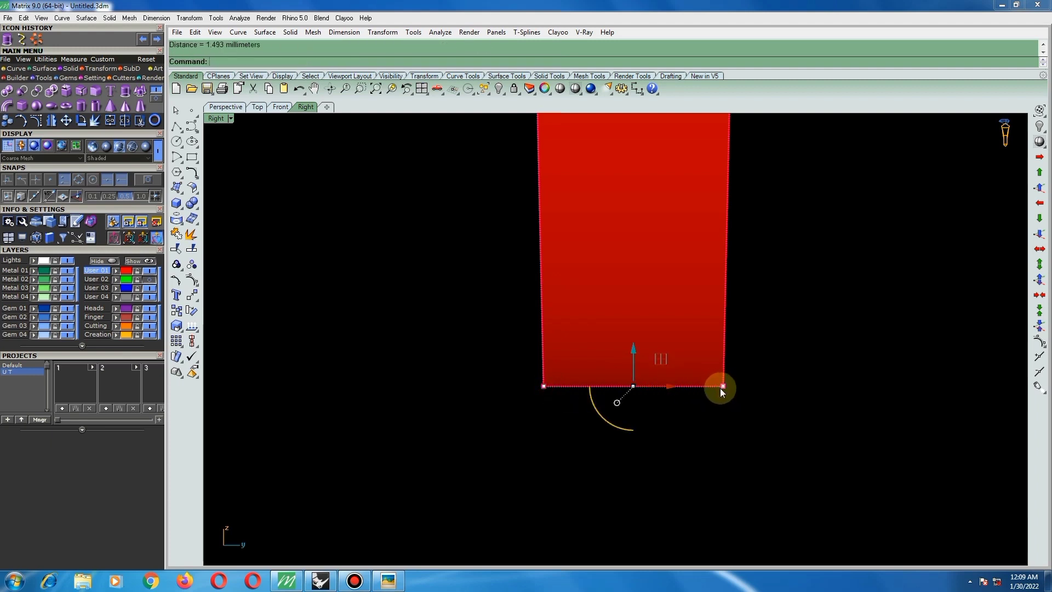
{"action": "left_click_drag", "start_coordinate": [504, 363], "coordinate": [762, 416]}
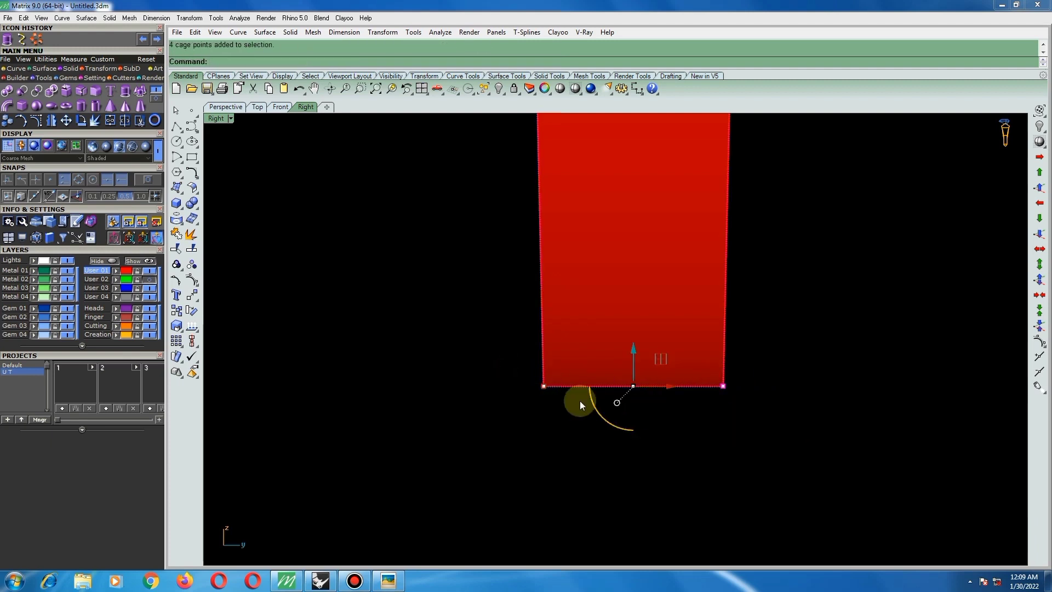
{"action": "scroll", "coordinate": [573, 398], "scroll_direction": "up", "scroll_amount": 5}
{"action": "left_click_drag", "start_coordinate": [518, 376], "coordinate": [515, 380]}
{"action": "scroll", "coordinate": [537, 405], "scroll_direction": "down", "scroll_amount": 10}
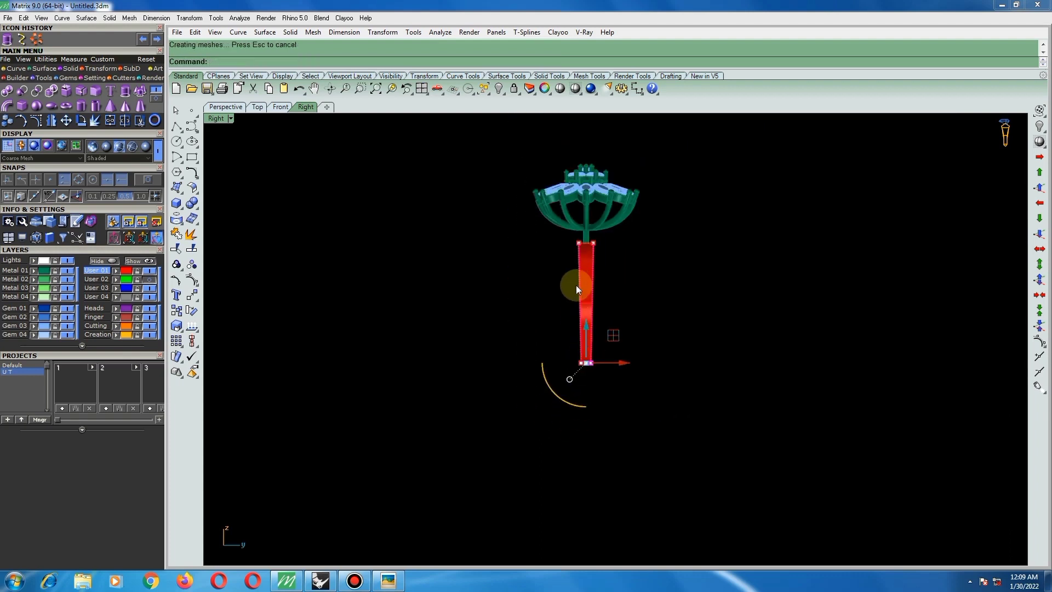
{"action": "scroll", "coordinate": [581, 268], "scroll_direction": "up", "scroll_amount": 5}
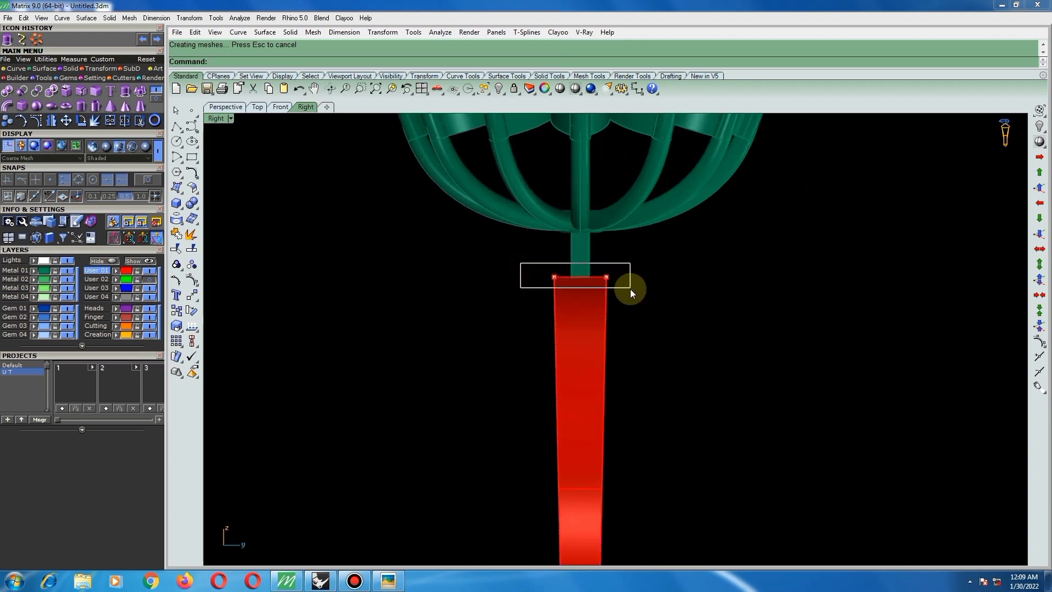
{"action": "left_click_drag", "start_coordinate": [630, 288], "coordinate": [630, 288]}
{"action": "scroll", "coordinate": [613, 275], "scroll_direction": "up", "scroll_amount": 5}
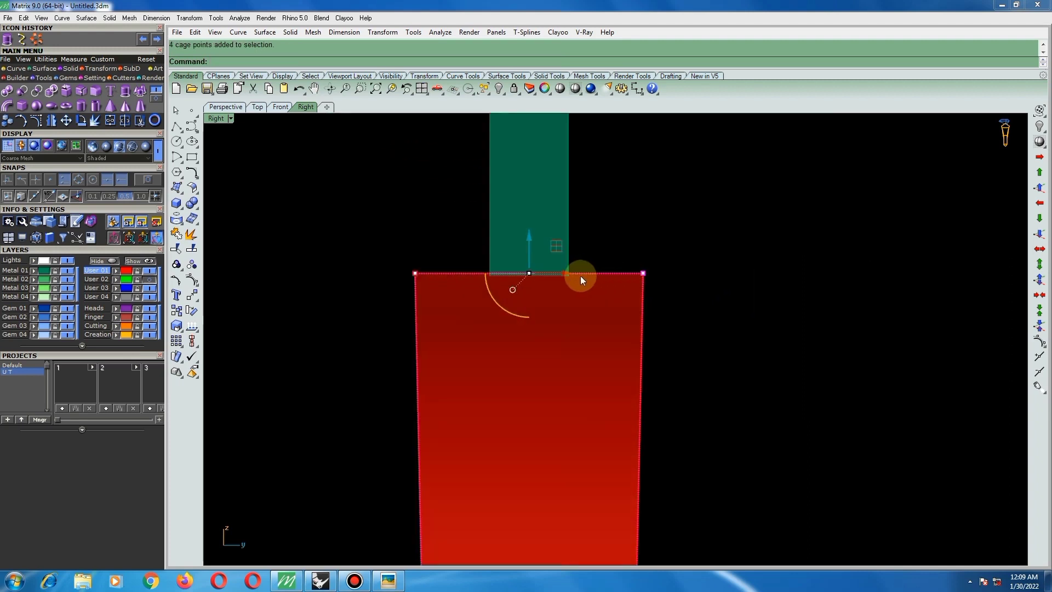
{"action": "scroll", "coordinate": [581, 275], "scroll_direction": "down", "scroll_amount": 8}
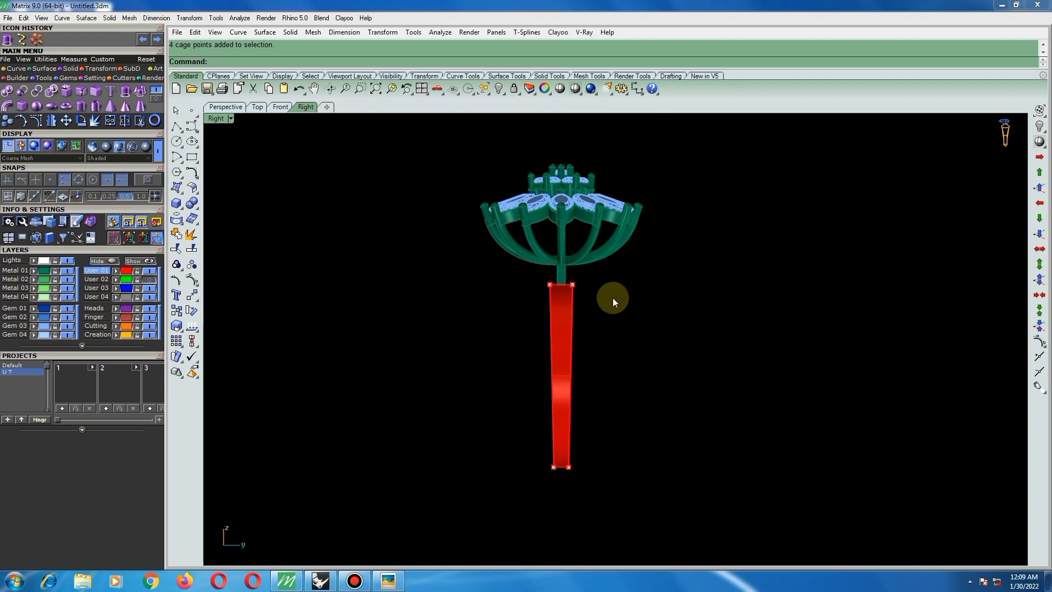
- Delete the cage control surrounding the ring band
{"action": "left_click", "coordinate": [577, 308]}
{"action": "right_click_drag", "start_coordinate": [609, 327], "coordinate": [720, 351], "text": "ctrl+shift"}
{"action": "left_click", "coordinate": [622, 304]}
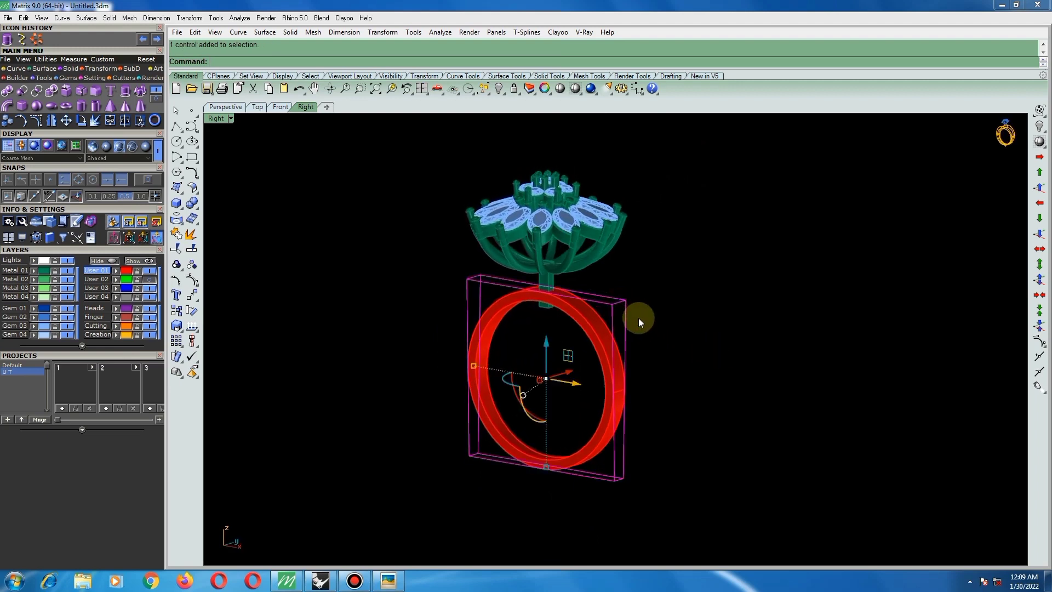
{"action": "key", "text": "Delete"}
- Extract the outer circumference surface from the ring band with Copy=No and delete it
{"action": "scroll", "coordinate": [655, 276], "scroll_direction": "up", "scroll_amount": 3}
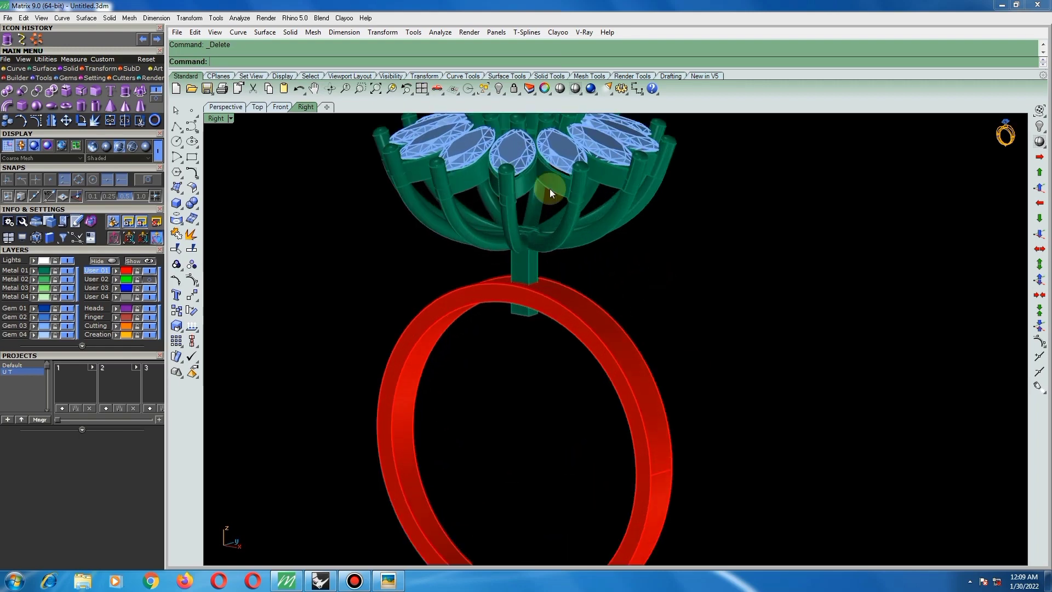
{"action": "left_click", "coordinate": [190, 237]}
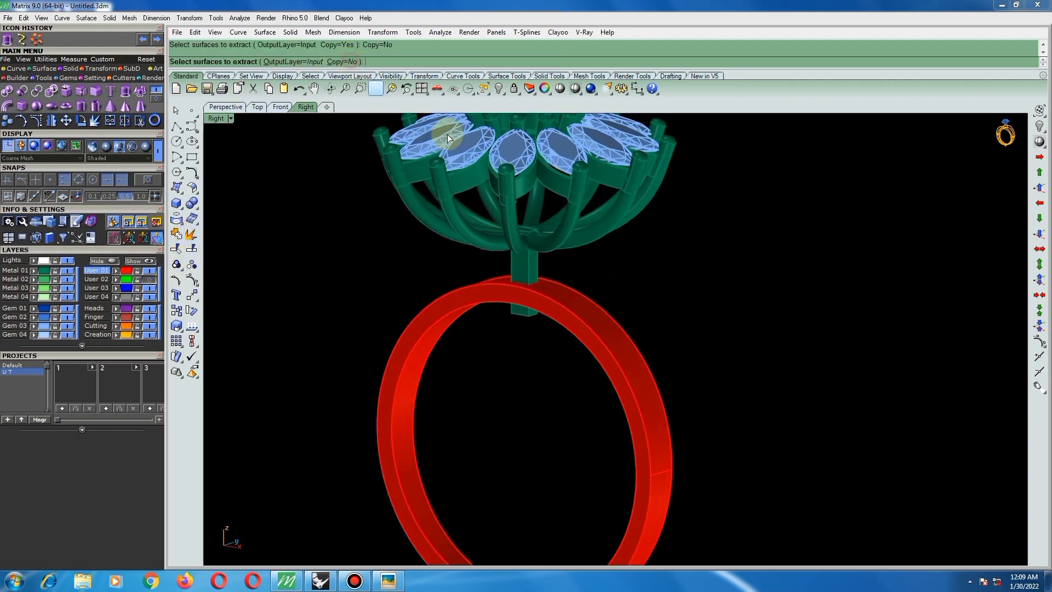
{"action": "left_click", "coordinate": [583, 300]}
{"action": "right_click", "coordinate": [626, 288]}
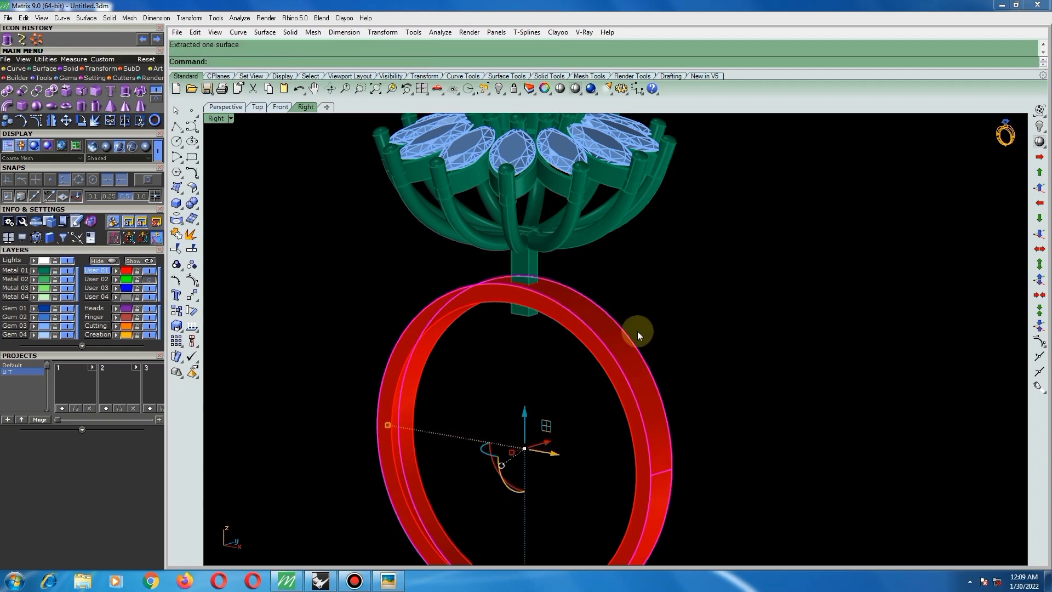
{"action": "key", "text": "Delete"}
{"action": "scroll", "coordinate": [542, 284], "scroll_direction": "down", "scroll_amount": 6}
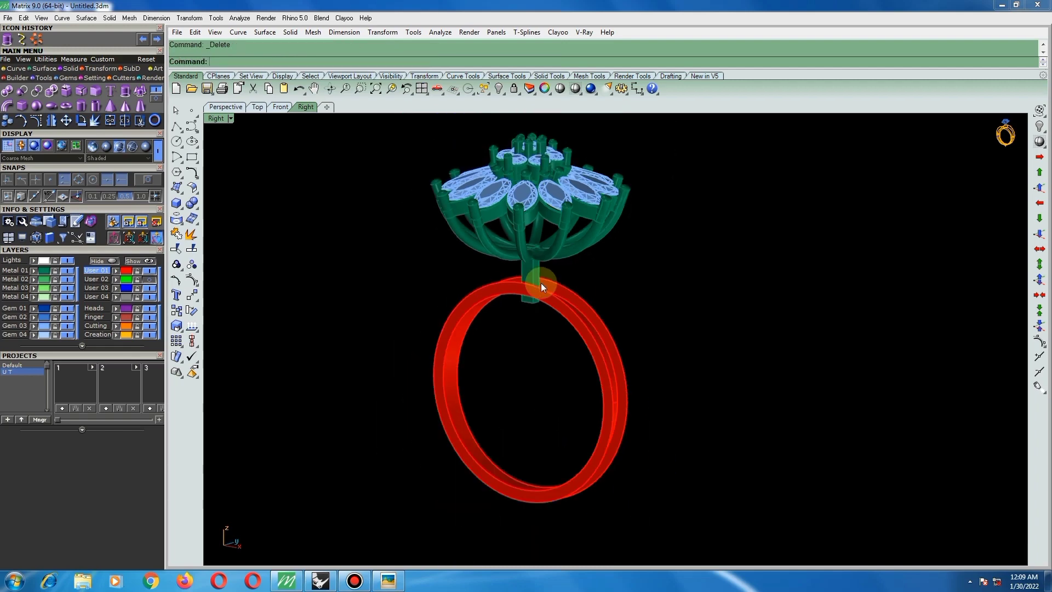
- Draw an interpolated curve across the bottom of the open band, from one outer edge to the other
{"action": "scroll", "coordinate": [545, 475], "scroll_direction": "up", "scroll_amount": 6}
{"action": "right_click_drag", "start_coordinate": [556, 455], "coordinate": [654, 356]}
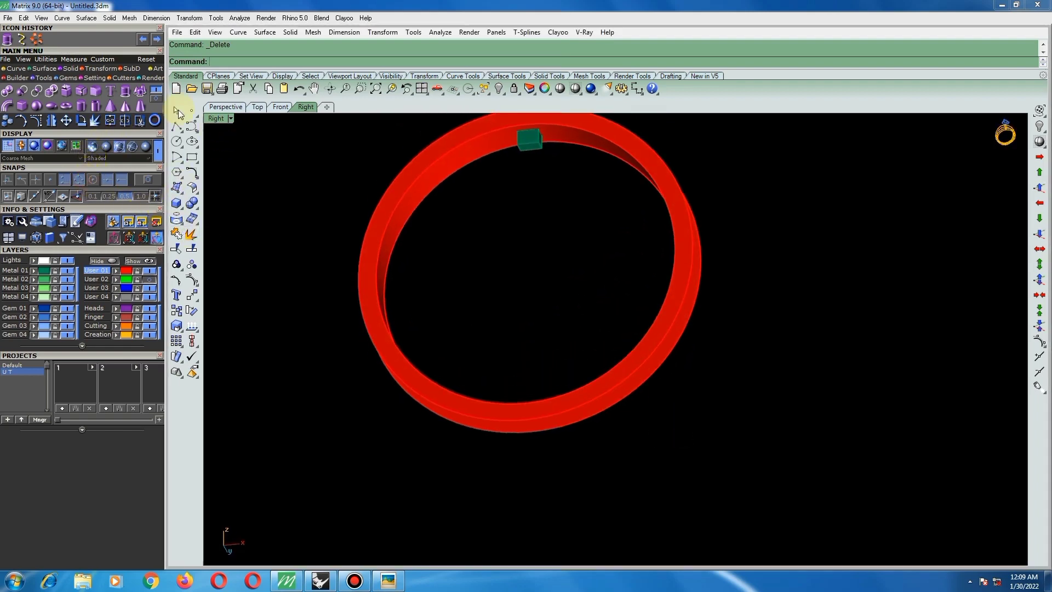
{"action": "left_click", "coordinate": [26, 42]}
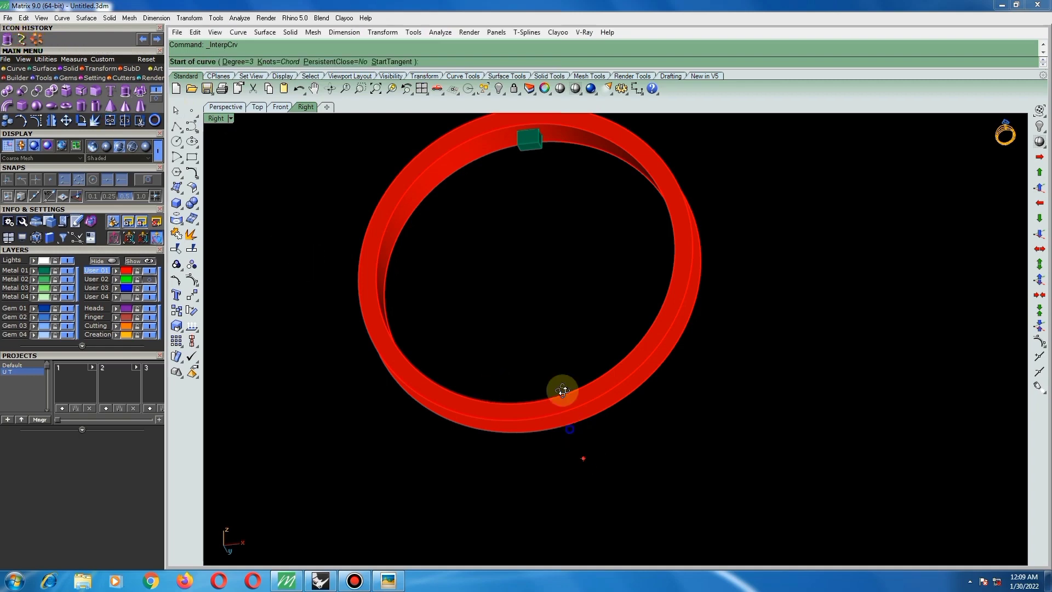
{"action": "right_click_drag", "start_coordinate": [560, 390], "coordinate": [526, 213]}
{"action": "scroll", "coordinate": [515, 230], "scroll_direction": "up", "scroll_amount": 2}
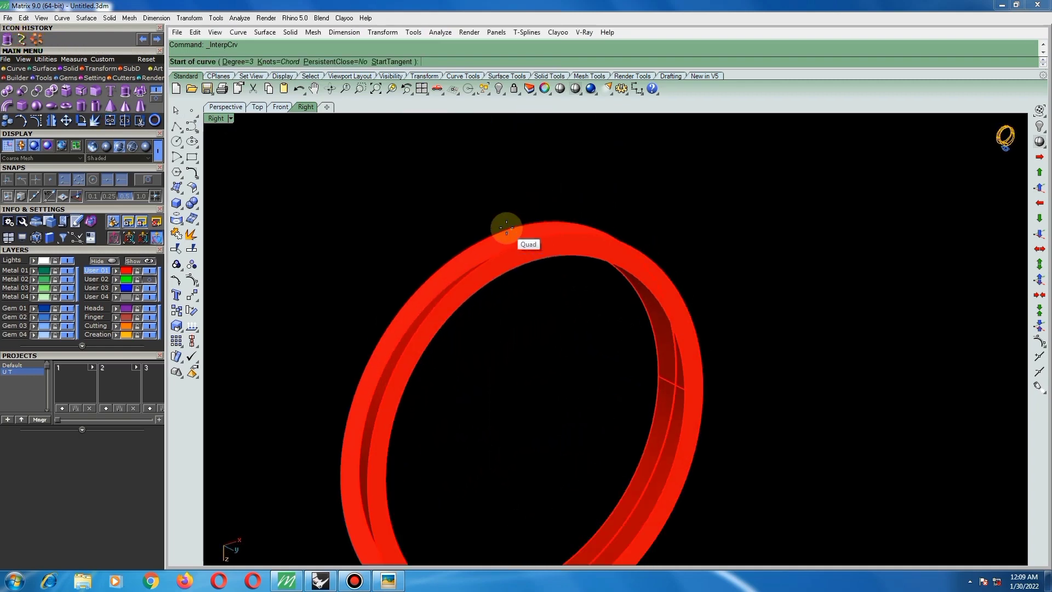
{"action": "left_click", "coordinate": [506, 227]}
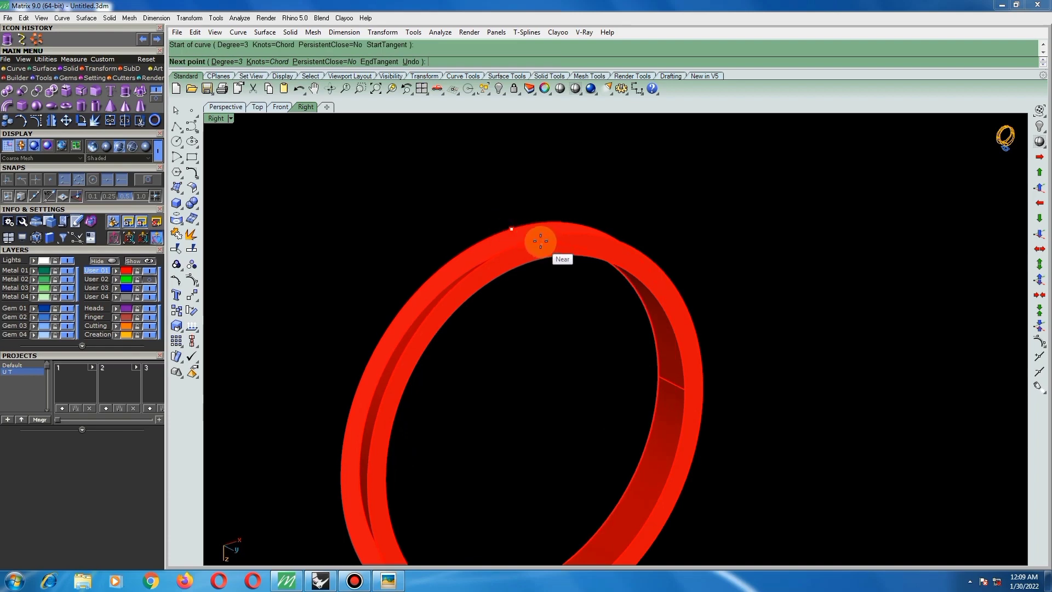
{"action": "right_click_drag", "start_coordinate": [539, 242], "coordinate": [589, 316]}
{"action": "scroll", "coordinate": [526, 275], "scroll_direction": "up", "scroll_amount": 3}
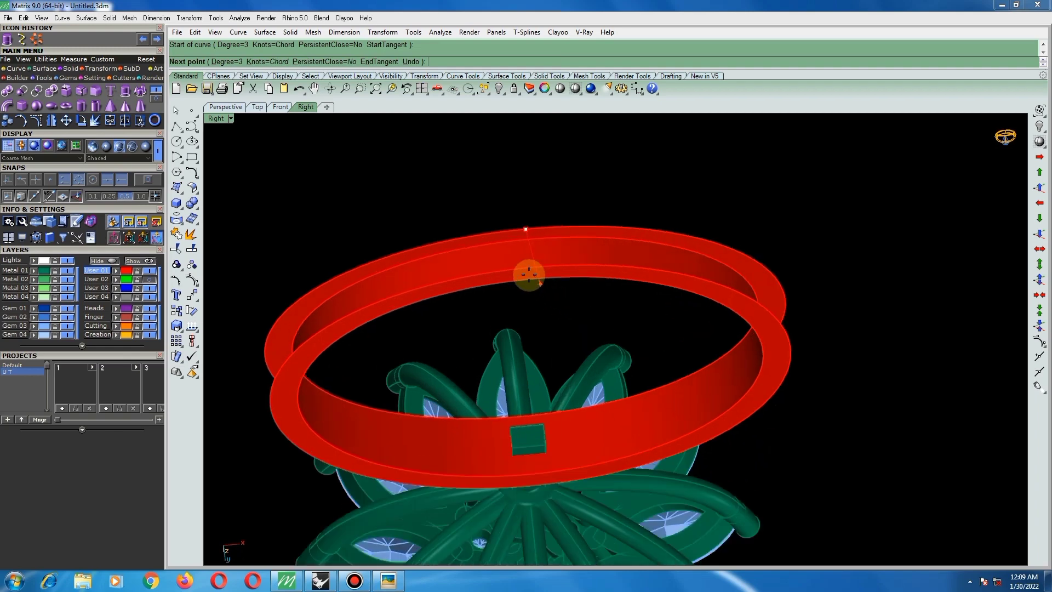
{"action": "key", "text": "Escape"}
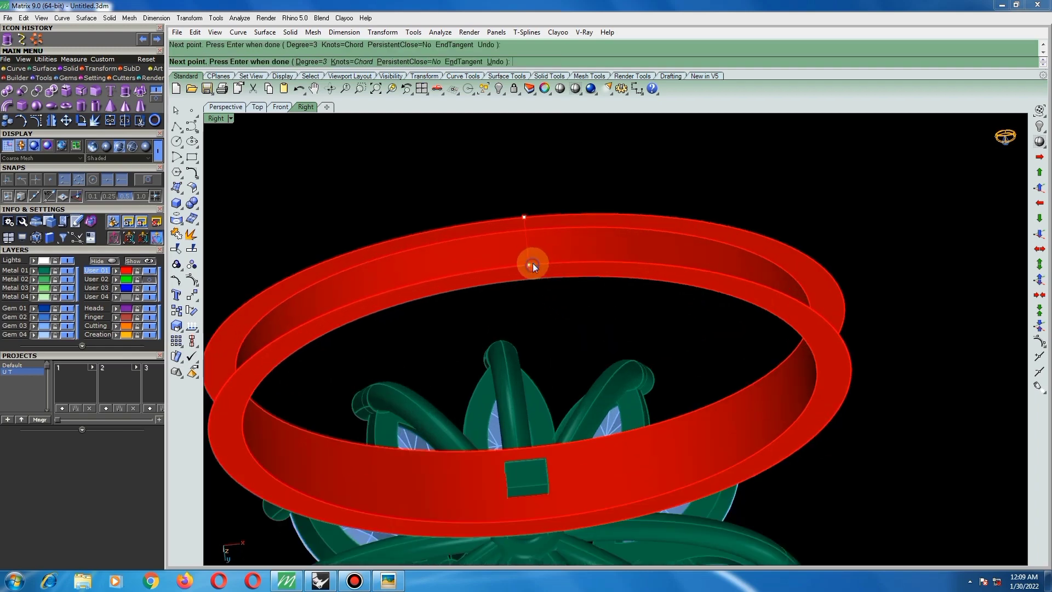
- Move the ring band to the Metal 02 layer
{"action": "left_click", "coordinate": [576, 257]}
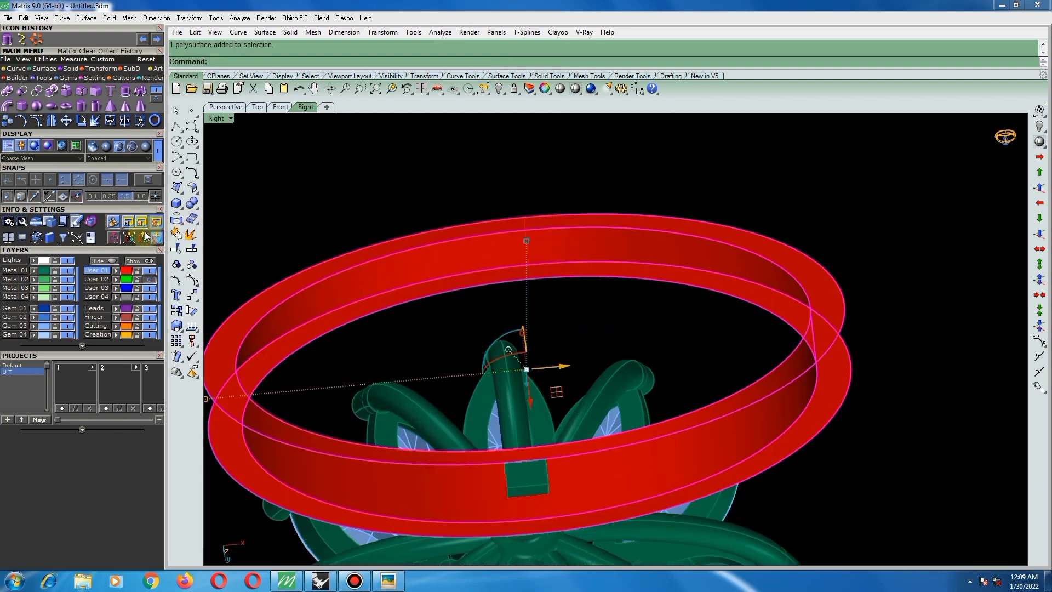
{"action": "left_click", "coordinate": [22, 280]}
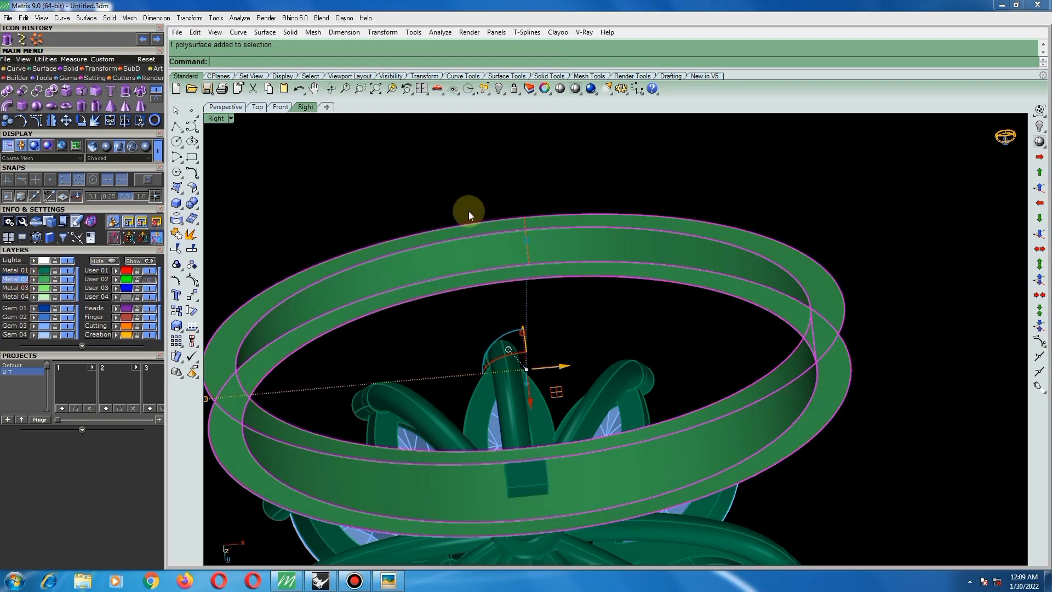
{"action": "left_click", "coordinate": [506, 191]}
- Turn on the control points of the cross curve at the band's bottom in the Right view
{"action": "left_click", "coordinate": [526, 240]}
{"action": "right_click_drag", "start_coordinate": [564, 291], "coordinate": [645, 359]}
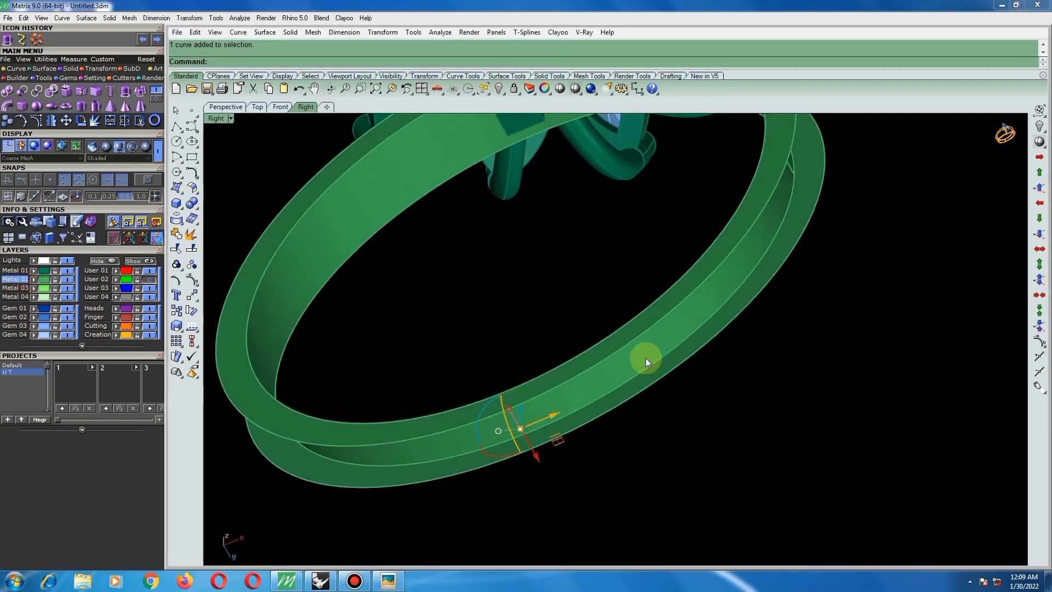
{"action": "type", "text": "r"}
{"action": "key", "text": "Return"}
{"action": "scroll", "coordinate": [561, 449], "scroll_direction": "down", "scroll_amount": 3}
{"action": "scroll", "coordinate": [593, 505], "scroll_direction": "up", "scroll_amount": 3}
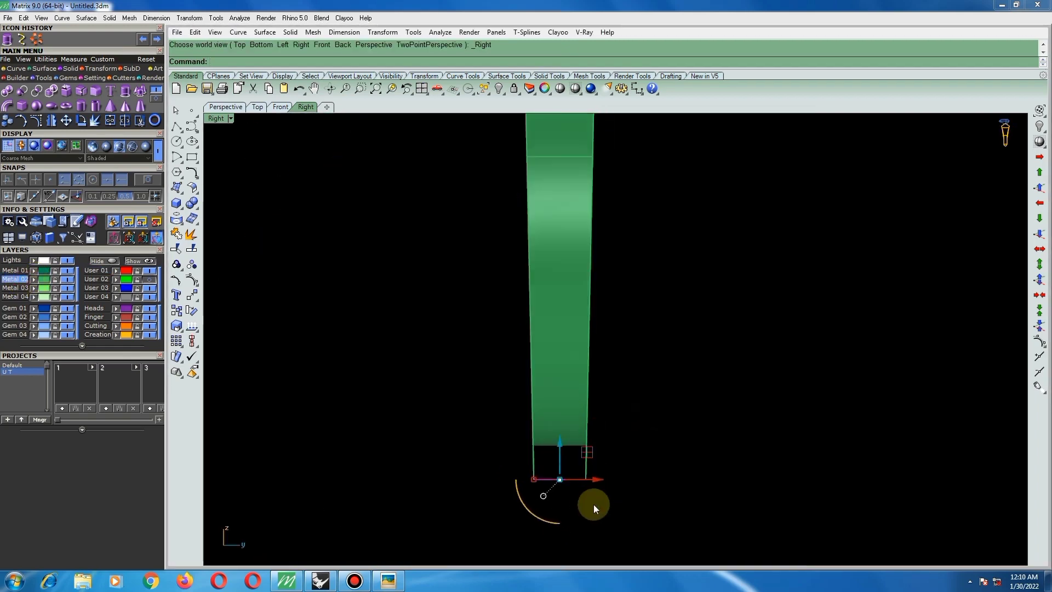
{"action": "scroll", "coordinate": [565, 487], "scroll_direction": "up", "scroll_amount": 3}
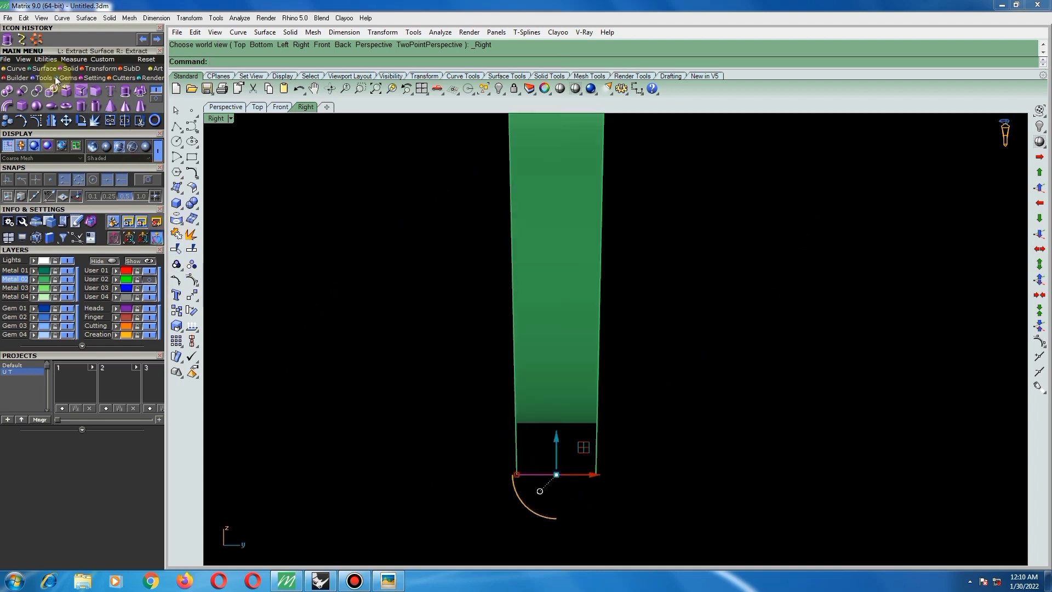
{"action": "left_click", "coordinate": [185, 271]}
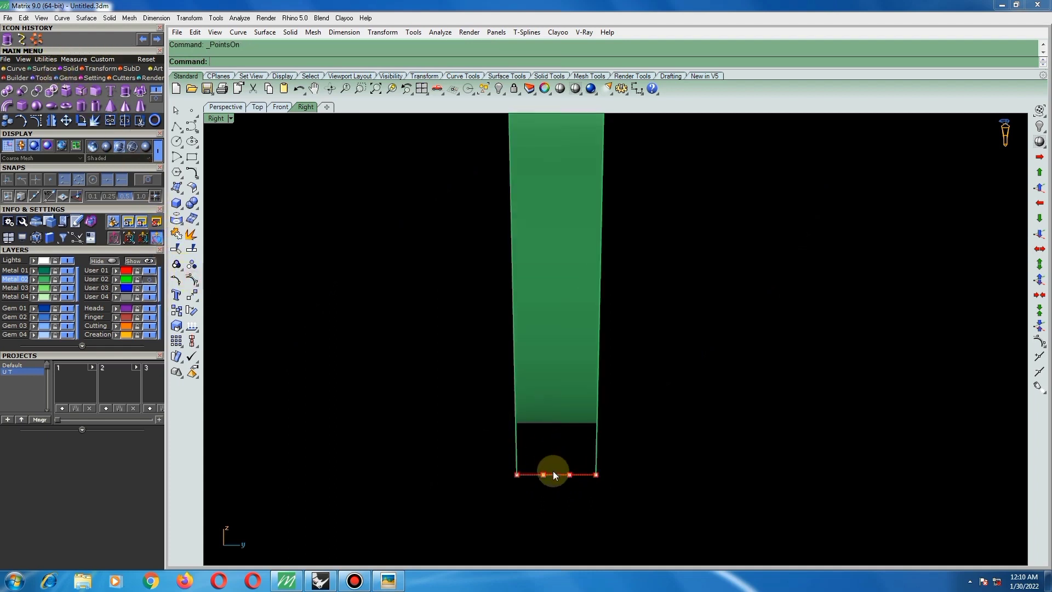
{"action": "right_click_drag", "start_coordinate": [550, 470], "coordinate": [509, 385]}
- Bow the cross curve outward by moving its two middle control points slightly below the band's bottom edge
{"action": "left_click_drag", "start_coordinate": [509, 386], "coordinate": [577, 434]}
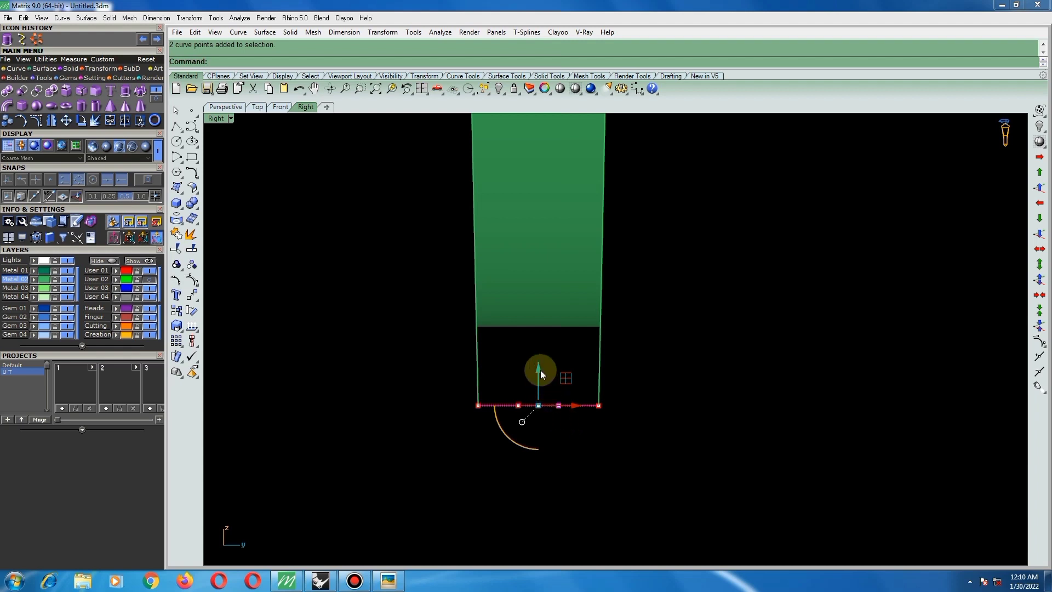
{"action": "mouse_move", "coordinate": [541, 371]}
{"action": "left_mouse_down"}
{"action": "mouse_move", "coordinate": [540, 382]}
{"action": "mouse_move", "coordinate": [535, 373]}
{"action": "left_mouse_up"}
{"action": "scroll", "coordinate": [541, 381], "scroll_direction": "down", "scroll_amount": 6}
{"action": "scroll", "coordinate": [545, 383], "scroll_direction": "up", "scroll_amount": 2}
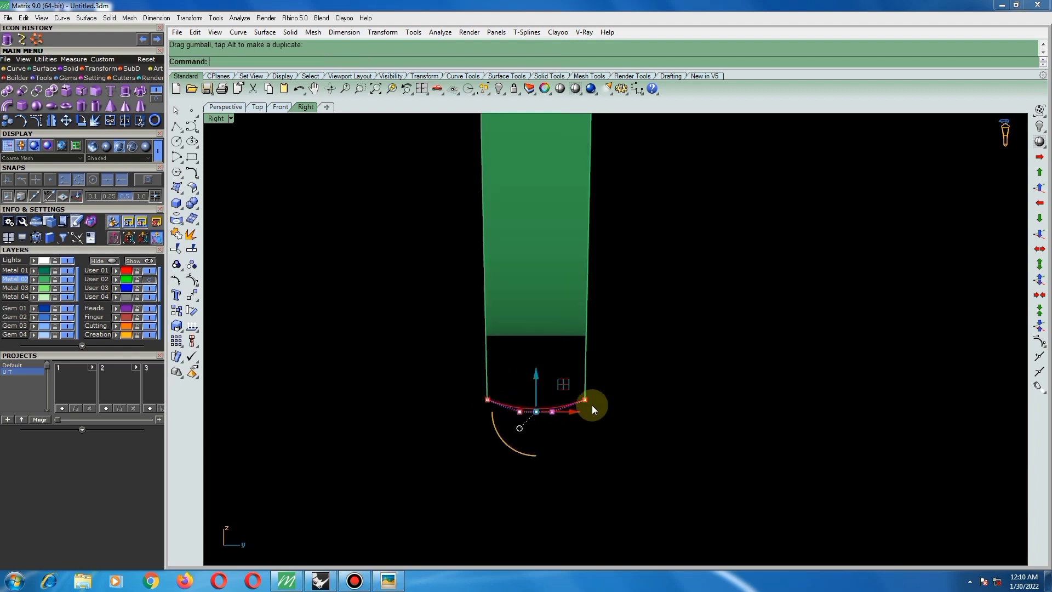
{"action": "left_click", "coordinate": [705, 416]}
{"action": "scroll", "coordinate": [563, 414], "scroll_direction": "up", "scroll_amount": 2}
{"action": "scroll", "coordinate": [557, 390], "scroll_direction": "down", "scroll_amount": 4}
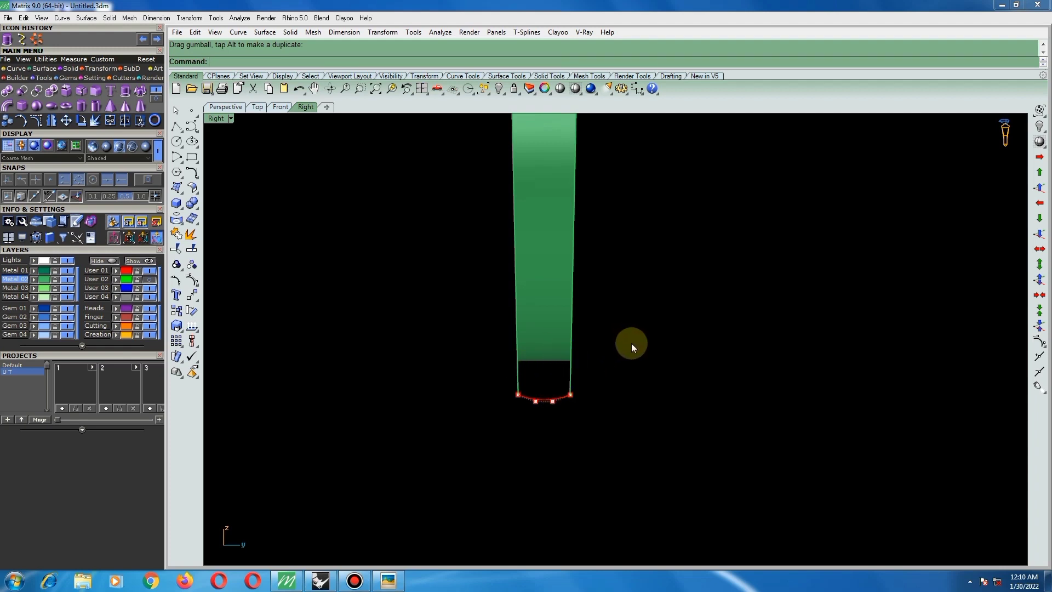
- Set up a two-rail sweep using the band's two outer edges as rails and the bowed bottom curve as the cross section
{"action": "right_click_drag", "start_coordinate": [610, 358], "coordinate": [568, 407], "text": "ctrl+shift"}
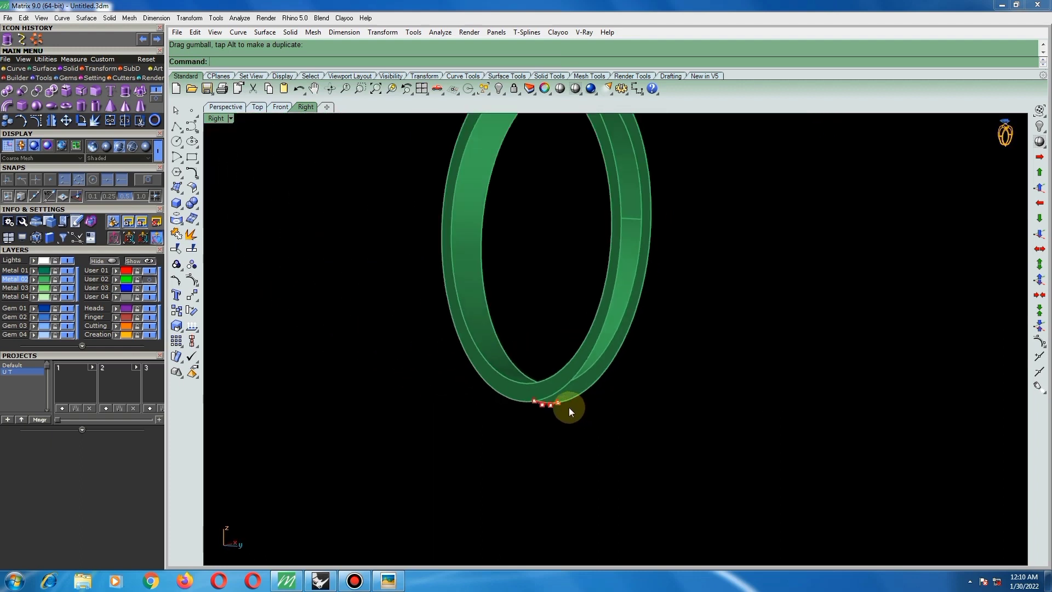
{"action": "right_click_drag", "start_coordinate": [619, 378], "coordinate": [734, 346], "text": "ctrl+shift"}
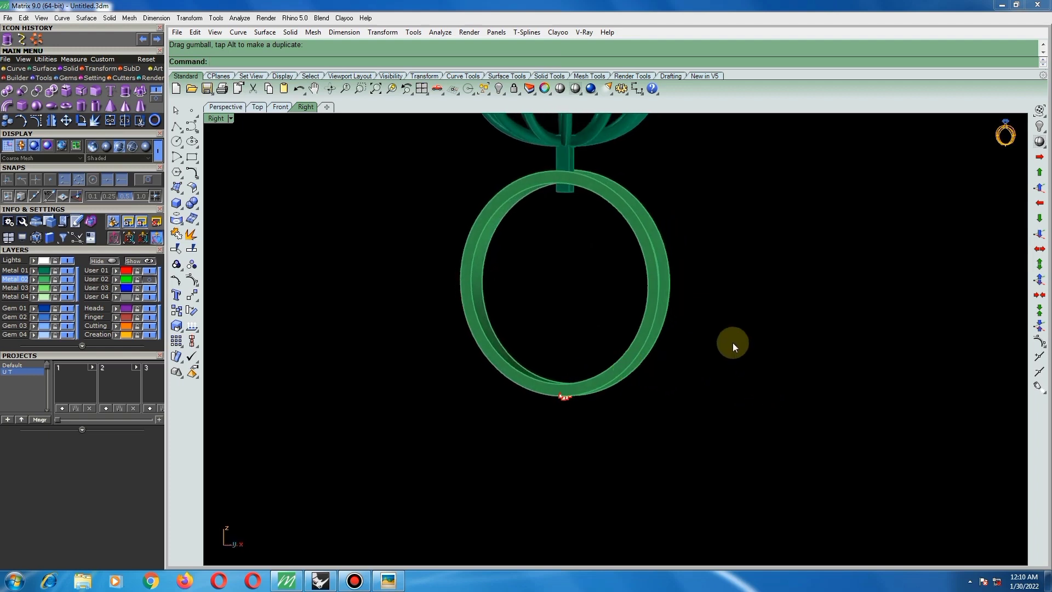
{"action": "right_click_drag", "start_coordinate": [633, 389], "coordinate": [608, 409], "text": "ctrl+shift"}
{"action": "scroll", "coordinate": [577, 406], "scroll_direction": "up", "scroll_amount": 6}
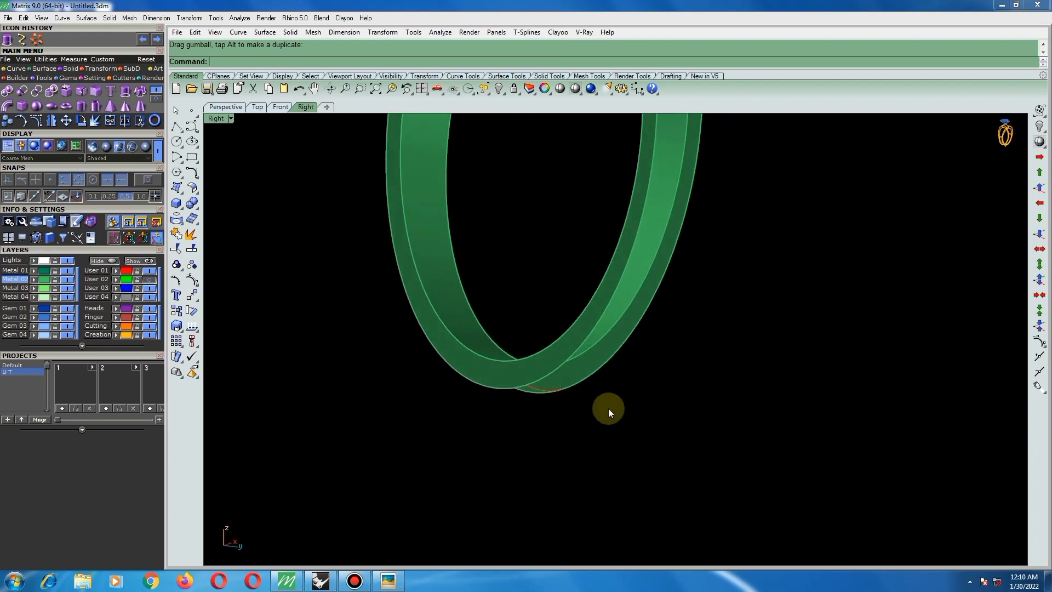
{"action": "left_click", "coordinate": [176, 219]}
{"action": "left_click", "coordinate": [176, 187]}
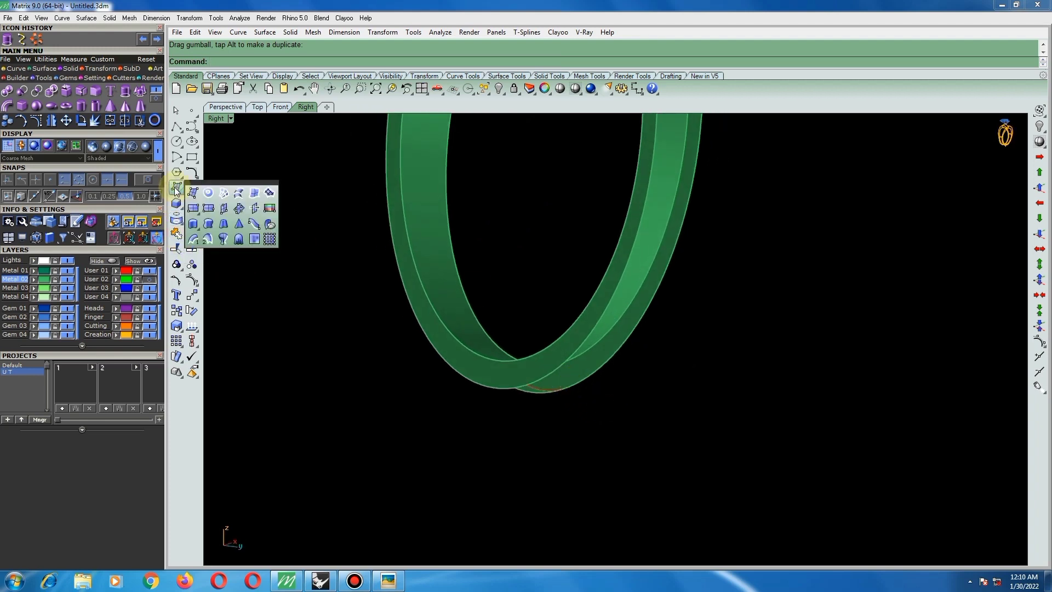
{"action": "left_click", "coordinate": [17, 78]}
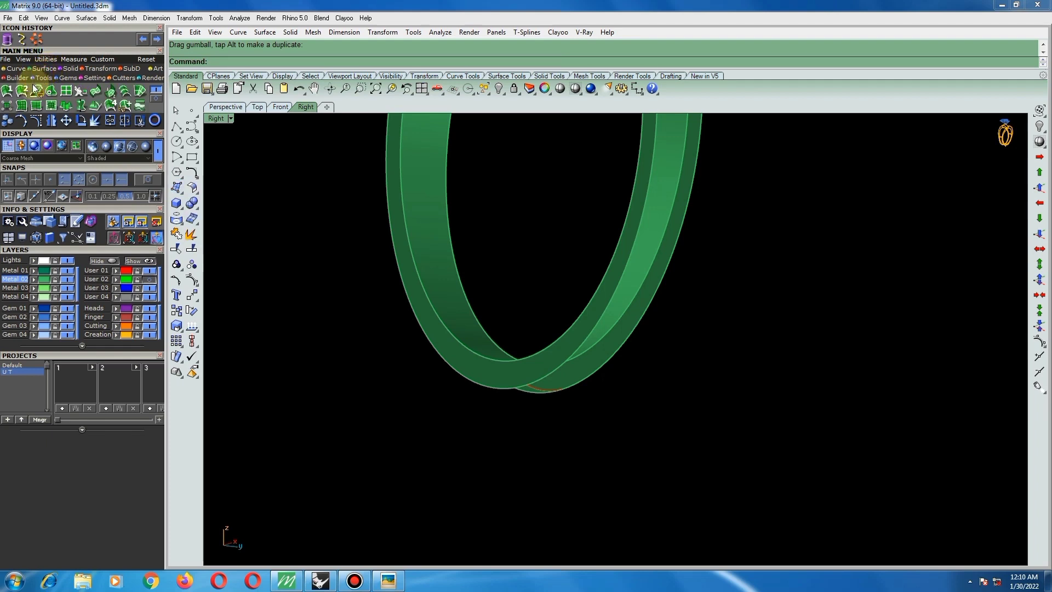
{"action": "left_click", "coordinate": [23, 92]}
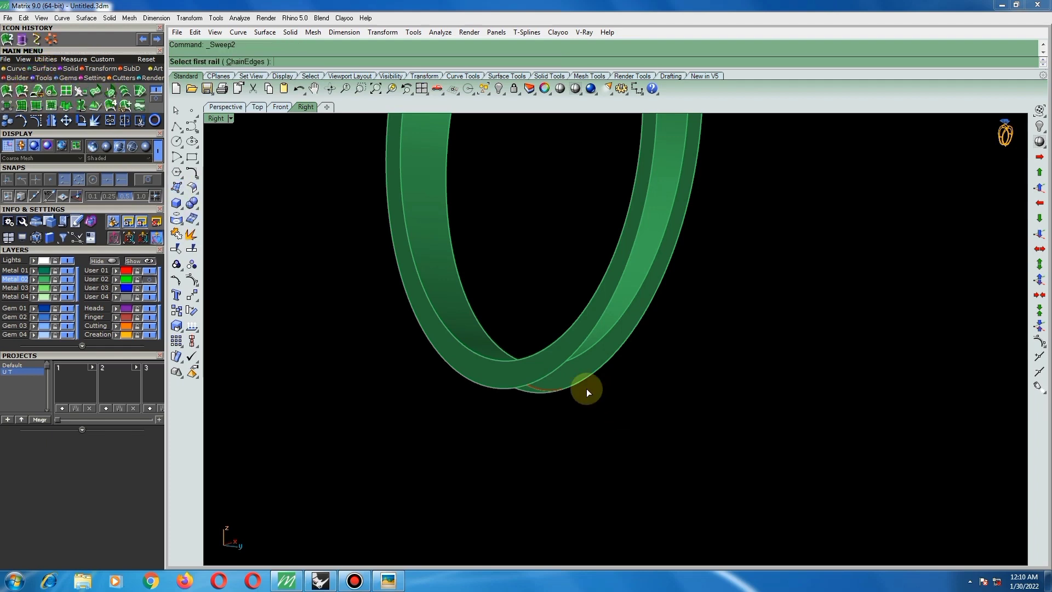
{"action": "scroll", "coordinate": [570, 378], "scroll_direction": "up", "scroll_amount": 2}
{"action": "left_click", "coordinate": [550, 374]}
{"action": "left_click", "coordinate": [569, 389]}
{"action": "scroll", "coordinate": [543, 396], "scroll_direction": "down", "scroll_amount": 2}
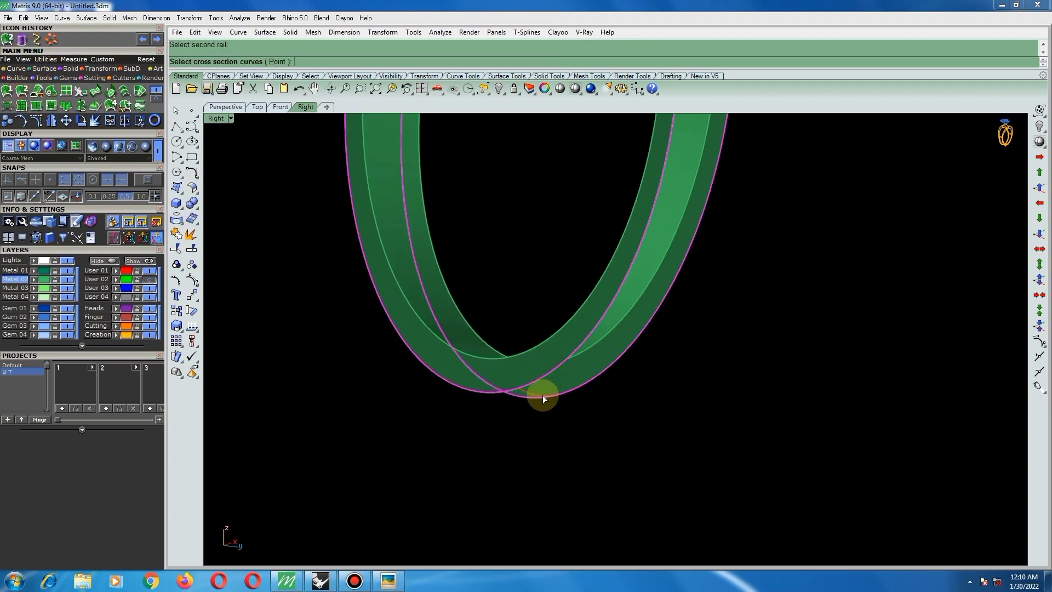
{"action": "scroll", "coordinate": [606, 435], "scroll_direction": "down", "scroll_amount": 2}
{"action": "scroll", "coordinate": [606, 435], "scroll_direction": "down", "scroll_amount": 2}
{"action": "right_click", "coordinate": [623, 429]}
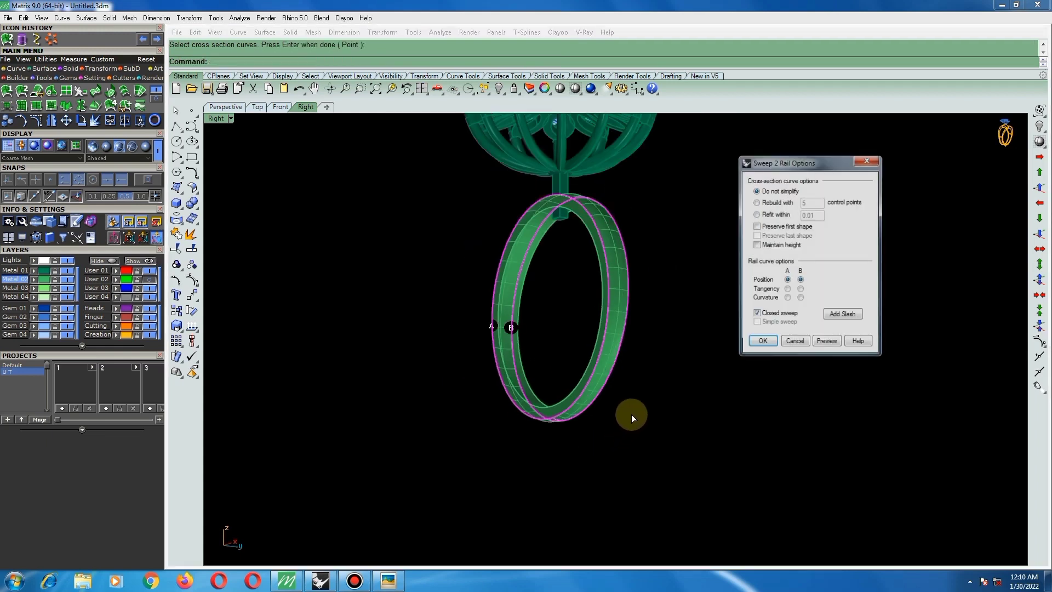
- Preview the closed sweep with Maintain height on, switch that option back off, and create the domed outer surface
{"action": "right_click_drag", "start_coordinate": [643, 357], "coordinate": [735, 340]}
{"action": "left_click", "coordinate": [757, 245]}
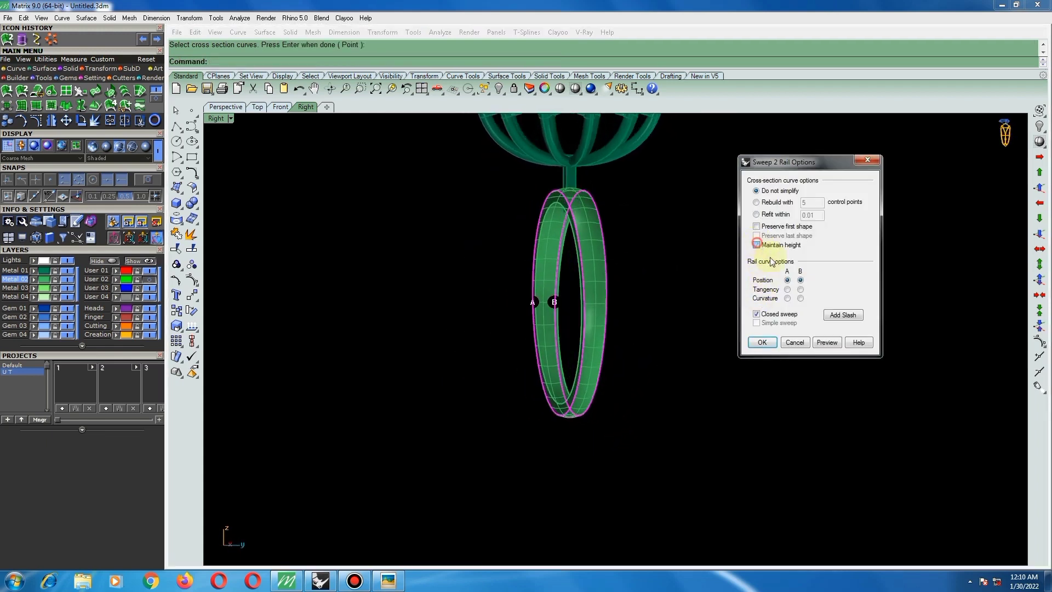
{"action": "left_click", "coordinate": [834, 344]}
{"action": "right_click_drag", "start_coordinate": [742, 334], "coordinate": [679, 302]}
{"action": "right_click_drag", "start_coordinate": [602, 233], "coordinate": [816, 254]}
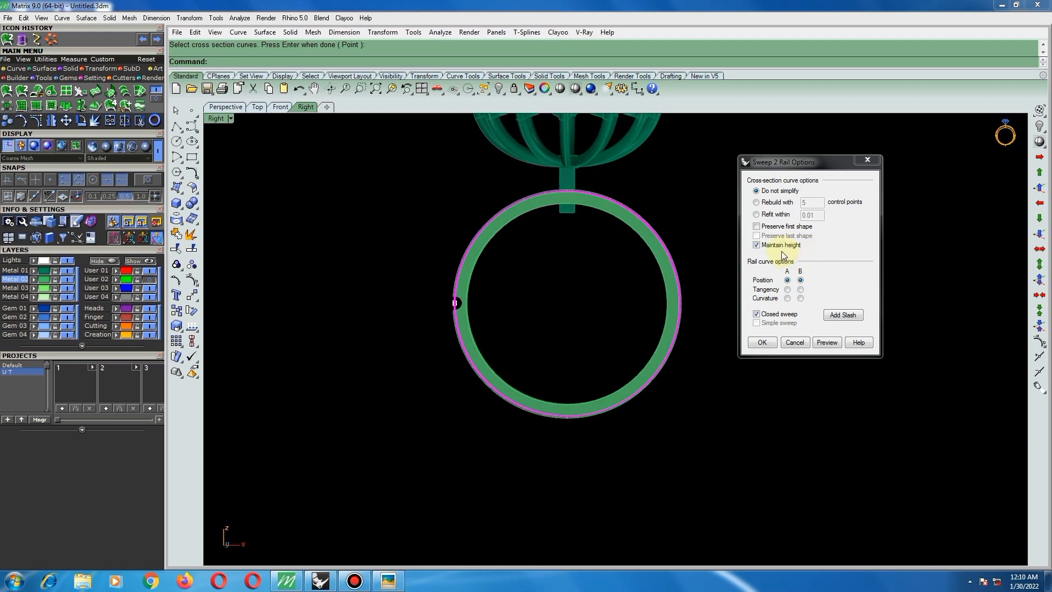
{"action": "left_click", "coordinate": [758, 244]}
{"action": "left_click", "coordinate": [826, 343]}
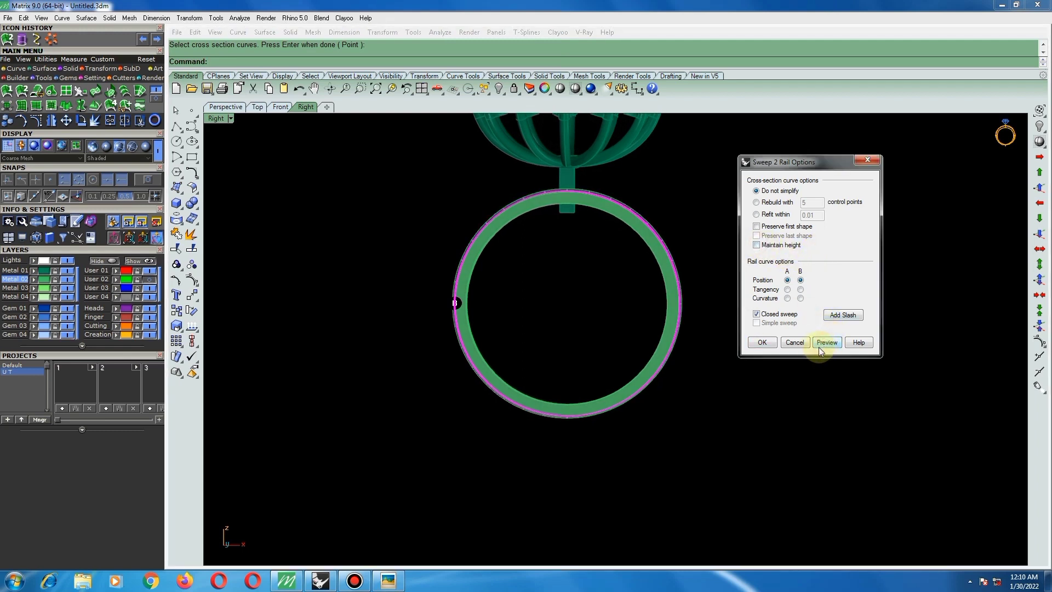
{"action": "left_click", "coordinate": [761, 343]}
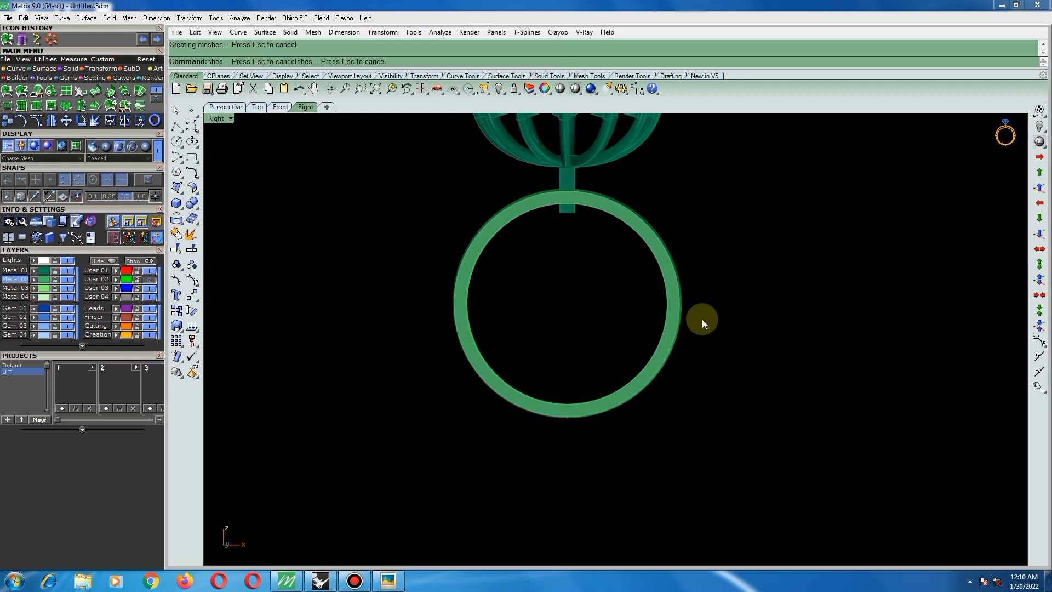
- Delete the cross curve at the band's bottom and join the domed surface to the open band
{"action": "right_click_drag", "start_coordinate": [599, 314], "coordinate": [567, 411]}
{"action": "left_click_drag", "start_coordinate": [549, 434], "coordinate": [604, 344]}
{"action": "key", "text": "Delete"}
{"action": "left_click_drag", "start_coordinate": [693, 370], "coordinate": [506, 434]}
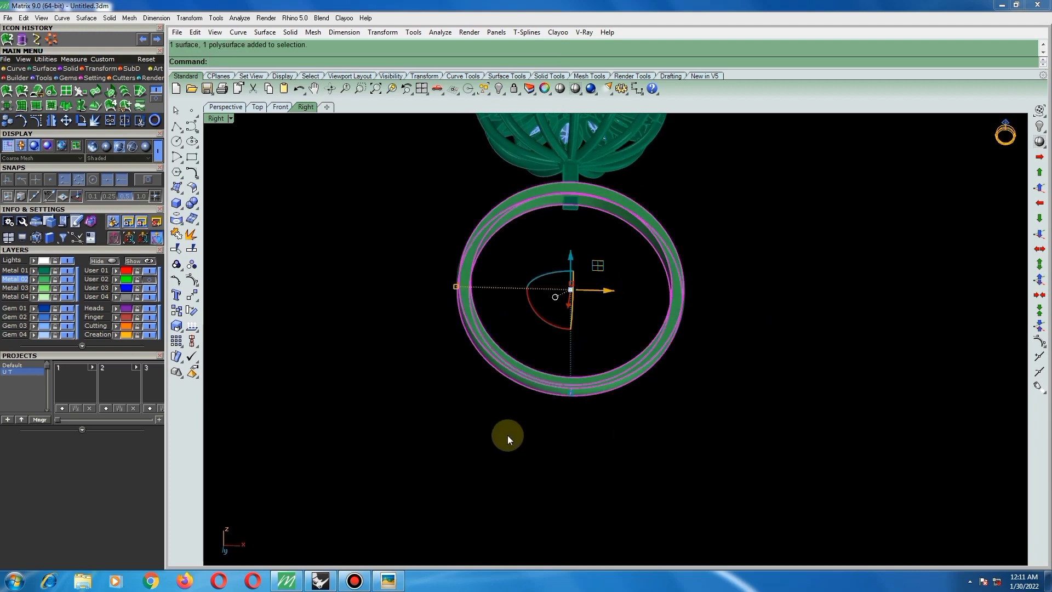
{"action": "left_click", "coordinate": [179, 237]}
- Lower the grouped flower gem cluster in the Front view so its prong base rests on top of the ring band
{"action": "right_click_drag", "start_coordinate": [645, 225], "coordinate": [633, 258]}
{"action": "scroll", "coordinate": [565, 229], "scroll_direction": "down", "scroll_amount": 4}
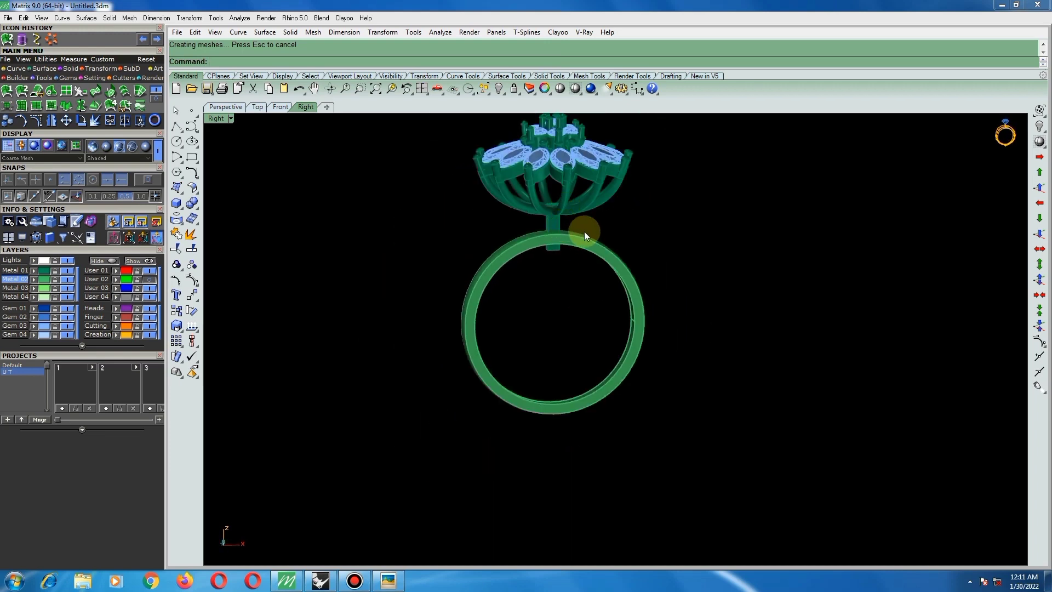
{"action": "key", "text": "F6"}
{"action": "scroll", "coordinate": [570, 229], "scroll_direction": "down", "scroll_amount": 6}
{"action": "scroll", "coordinate": [560, 225], "scroll_direction": "up", "scroll_amount": 3}
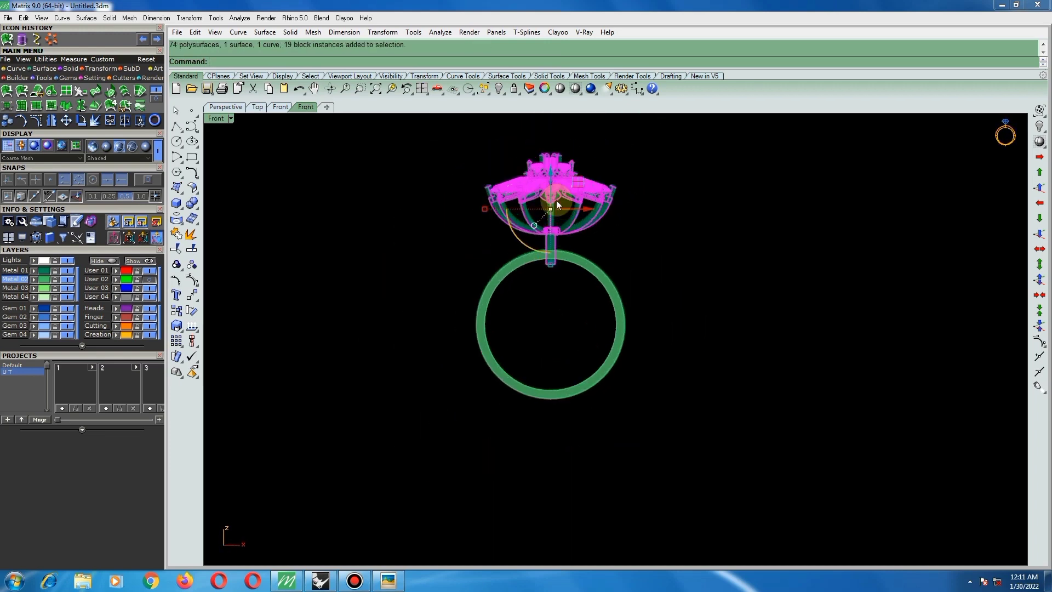
{"action": "left_click_drag", "start_coordinate": [545, 185], "coordinate": [548, 207]}
{"action": "key", "text": "Escape"}
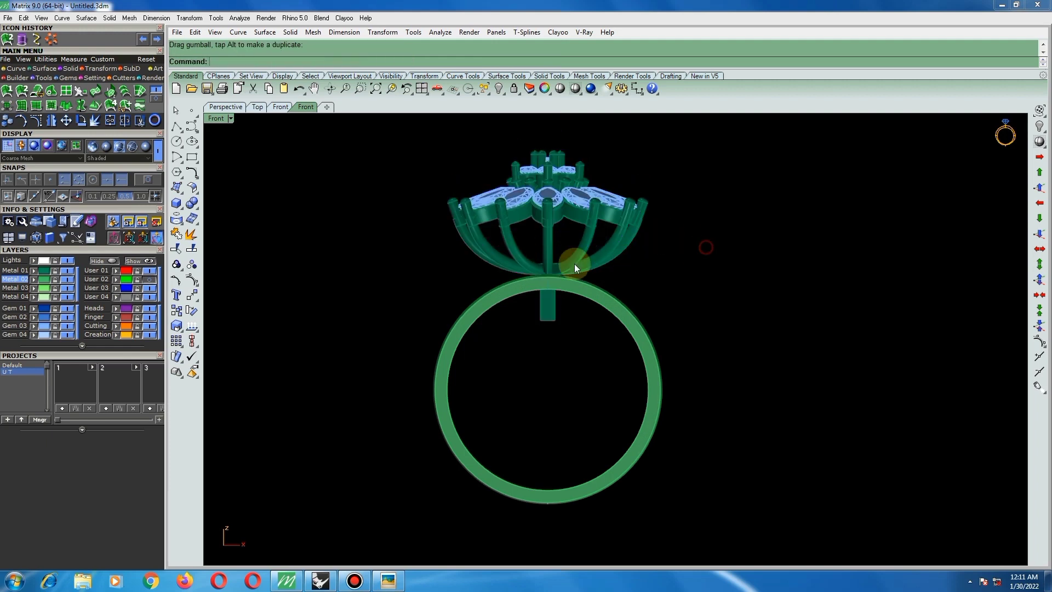
- Remove the vertical peg under the flower cluster from the cluster's group
{"action": "scroll", "coordinate": [586, 274], "scroll_direction": "down", "scroll_amount": 4}
{"action": "right_click_drag", "start_coordinate": [534, 305], "coordinate": [681, 278]}
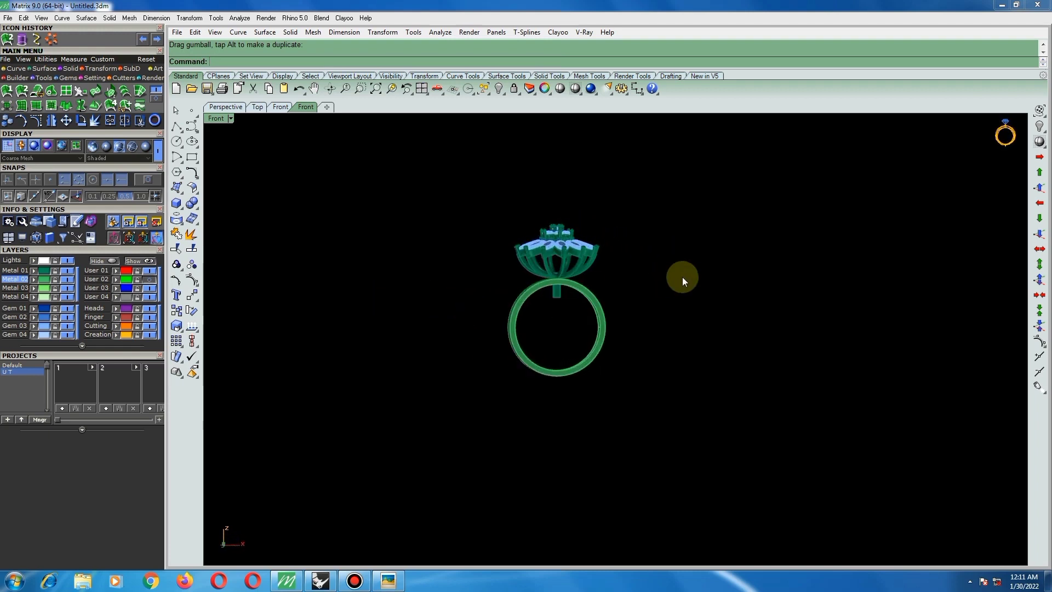
{"action": "scroll", "coordinate": [498, 296], "scroll_direction": "up", "scroll_amount": 5}
{"action": "right_click_drag", "start_coordinate": [524, 253], "coordinate": [491, 320]}
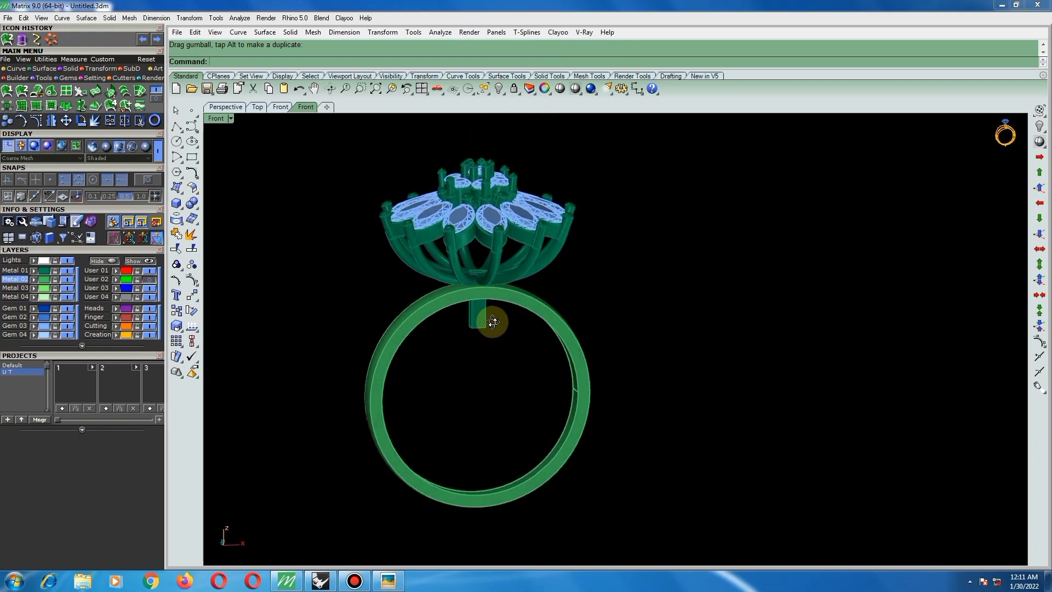
{"action": "scroll", "coordinate": [484, 309], "scroll_direction": "up", "scroll_amount": 3}
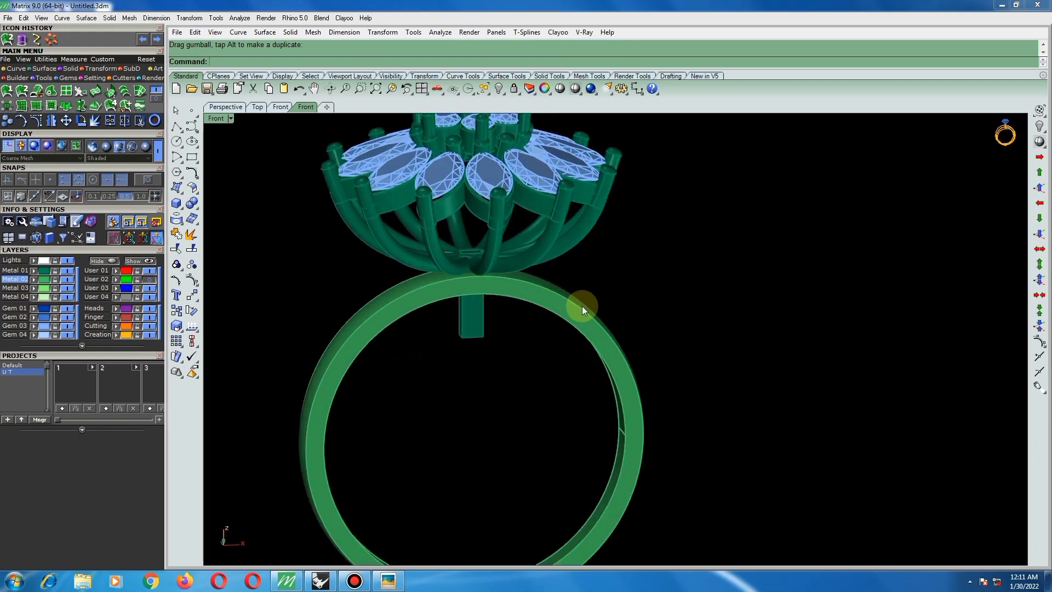
{"action": "key", "text": "ctrl+F2"}
{"action": "left_click", "coordinate": [458, 301]}
{"action": "left_click", "coordinate": [518, 332]}
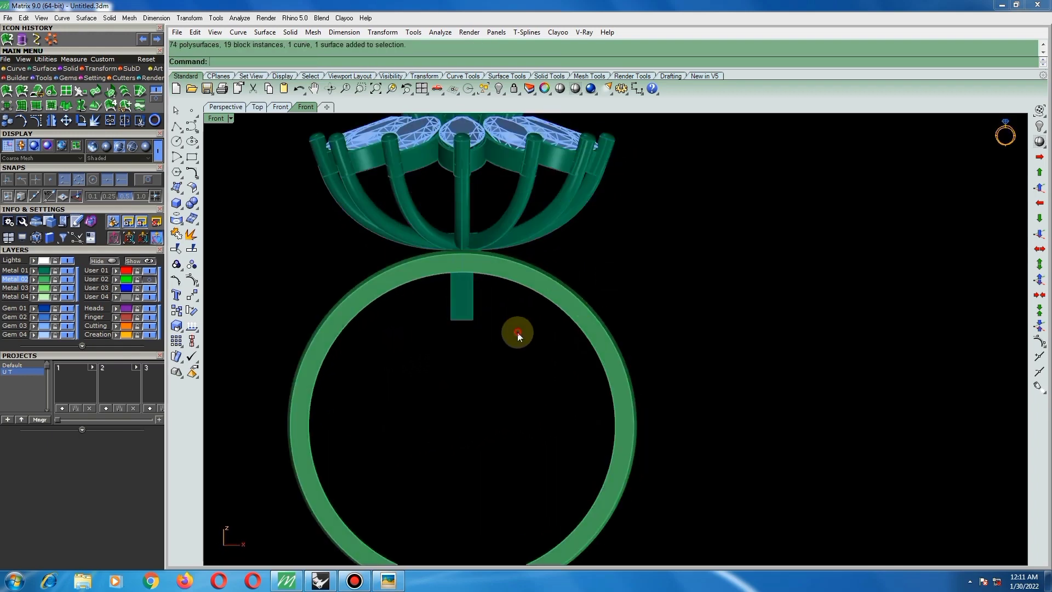
{"action": "left_click", "coordinate": [181, 266]}
{"action": "left_click", "coordinate": [239, 269]}
{"action": "left_click", "coordinate": [464, 308]}
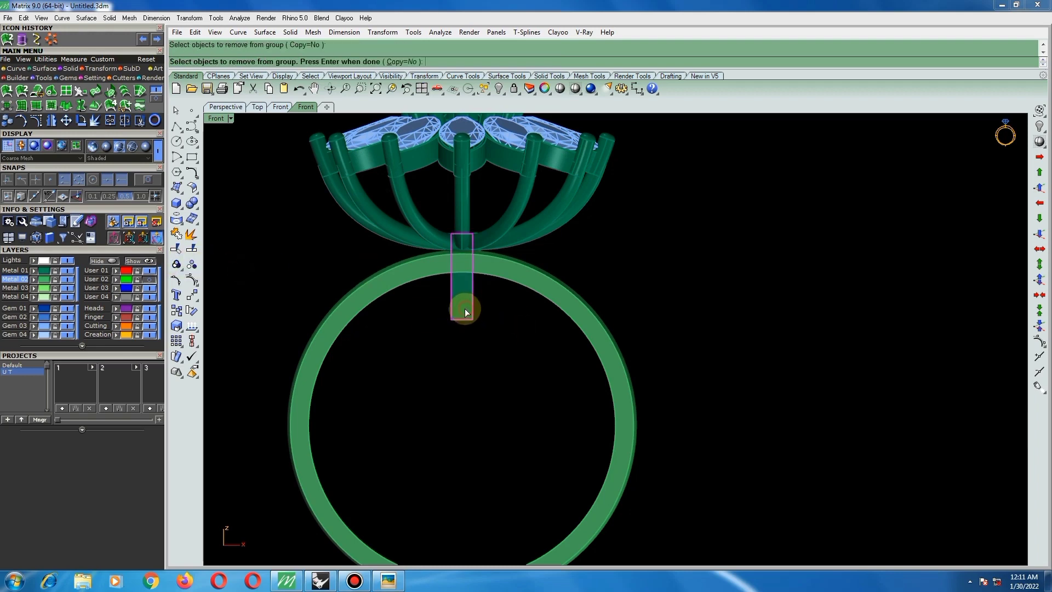
- Shorten the peg with Scale1D from its upper end so it protrudes only slightly inside the band
{"action": "left_click", "coordinate": [178, 329]}
{"action": "left_click", "coordinate": [223, 331]}
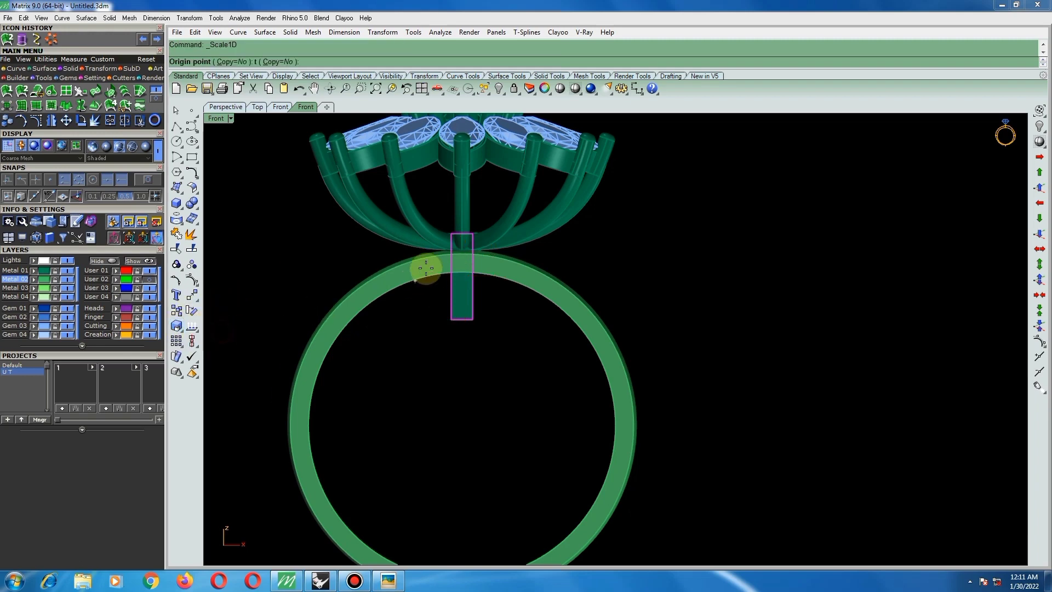
{"action": "left_click", "coordinate": [465, 234]}
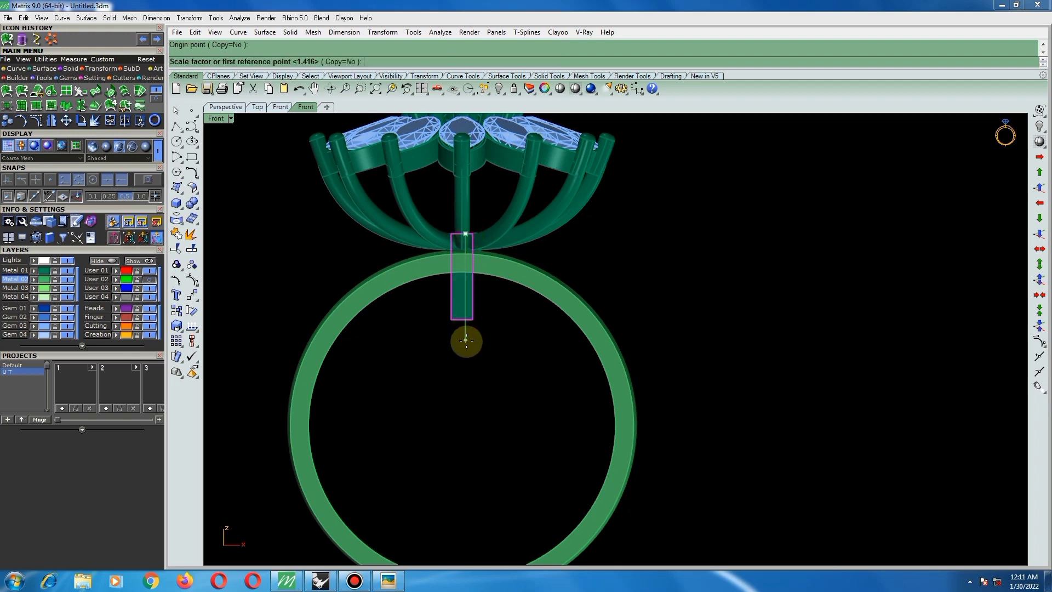
{"action": "left_click", "coordinate": [465, 341]}
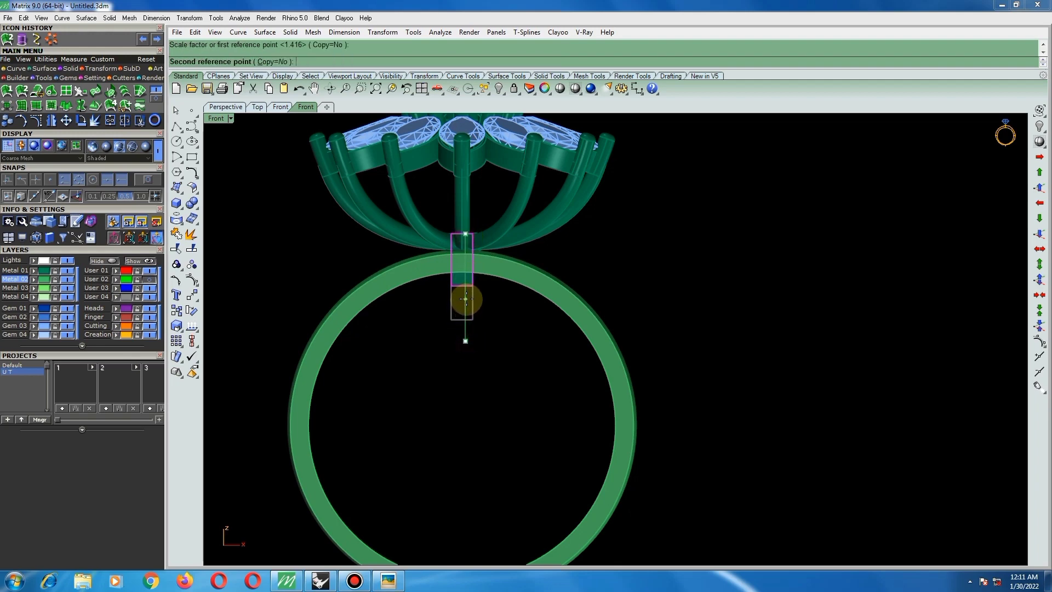
{"action": "left_click", "coordinate": [465, 298]}
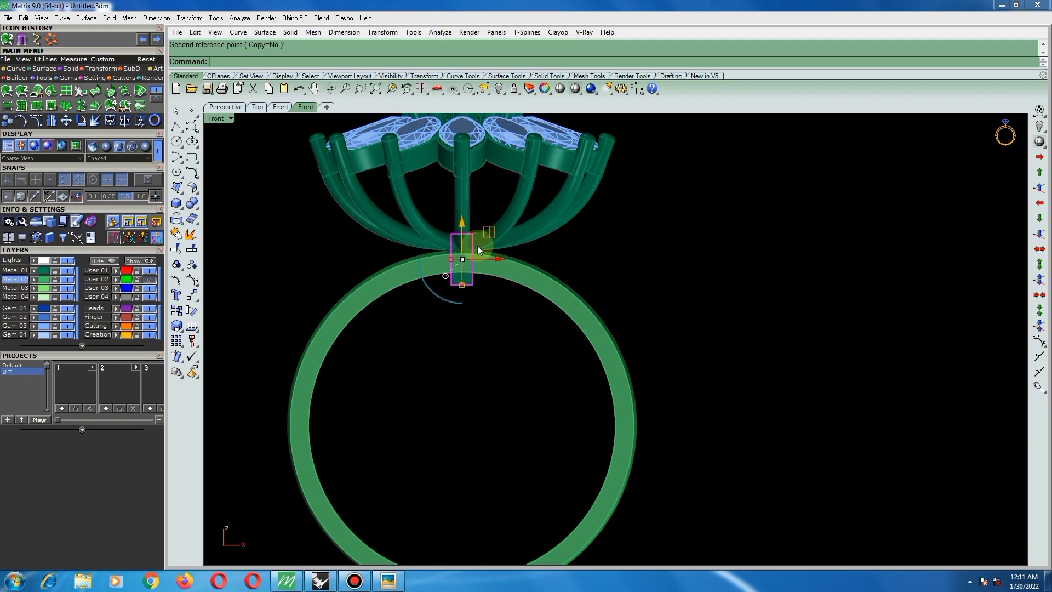
- Group the shortened peg with the flower cluster again
{"action": "left_click", "coordinate": [460, 200]}
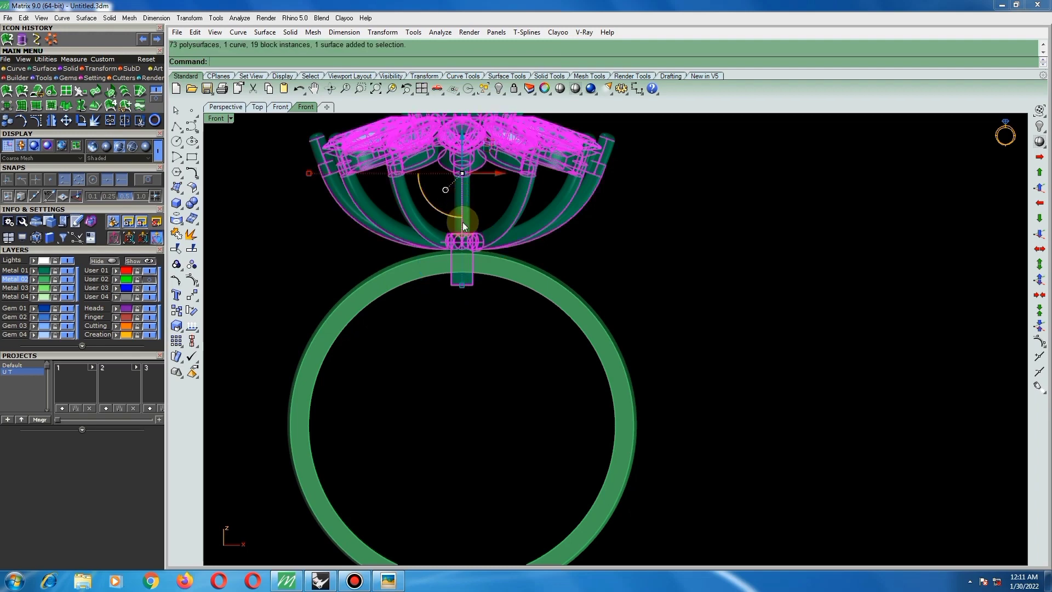
{"action": "scroll", "coordinate": [463, 222], "scroll_direction": "down", "scroll_amount": 3}
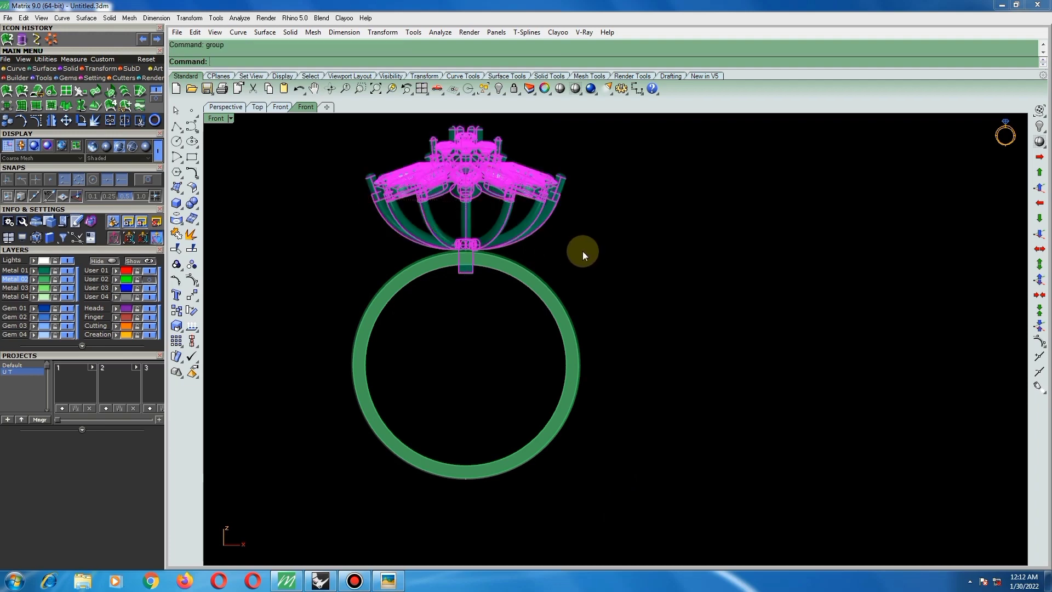
{"action": "key", "text": "Escape"}
- Paste a copy of the shortened peg in place where it passes through the band
{"action": "scroll", "coordinate": [465, 283], "scroll_direction": "up", "scroll_amount": 3}
{"action": "right_click_drag", "start_coordinate": [464, 282], "coordinate": [888, 589]}
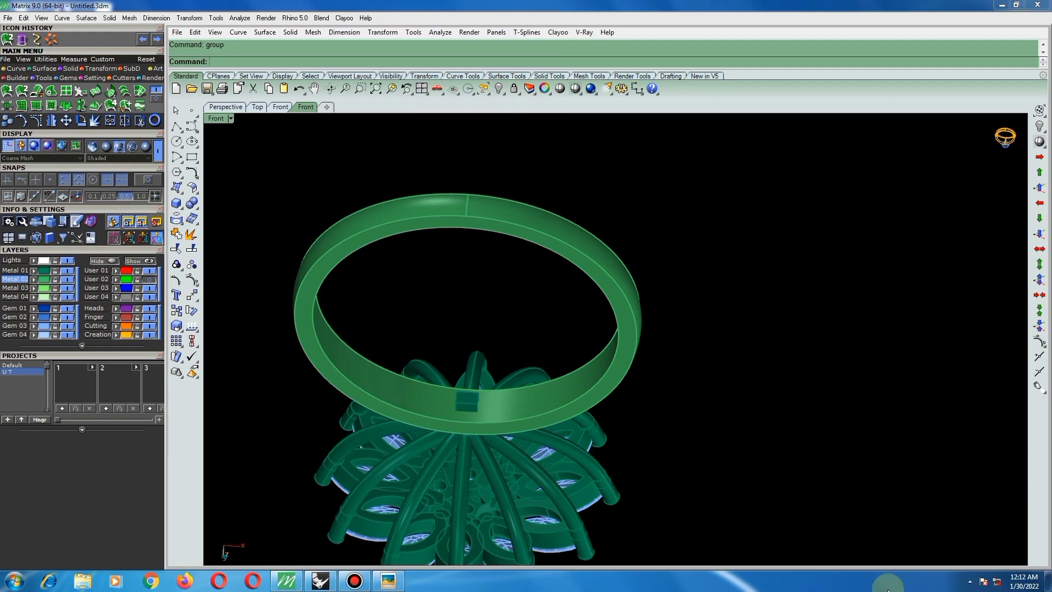
{"action": "left_click", "coordinate": [465, 409]}
{"action": "key", "text": "Escape"}
{"action": "scroll", "coordinate": [512, 364], "scroll_direction": "up", "scroll_amount": 1}
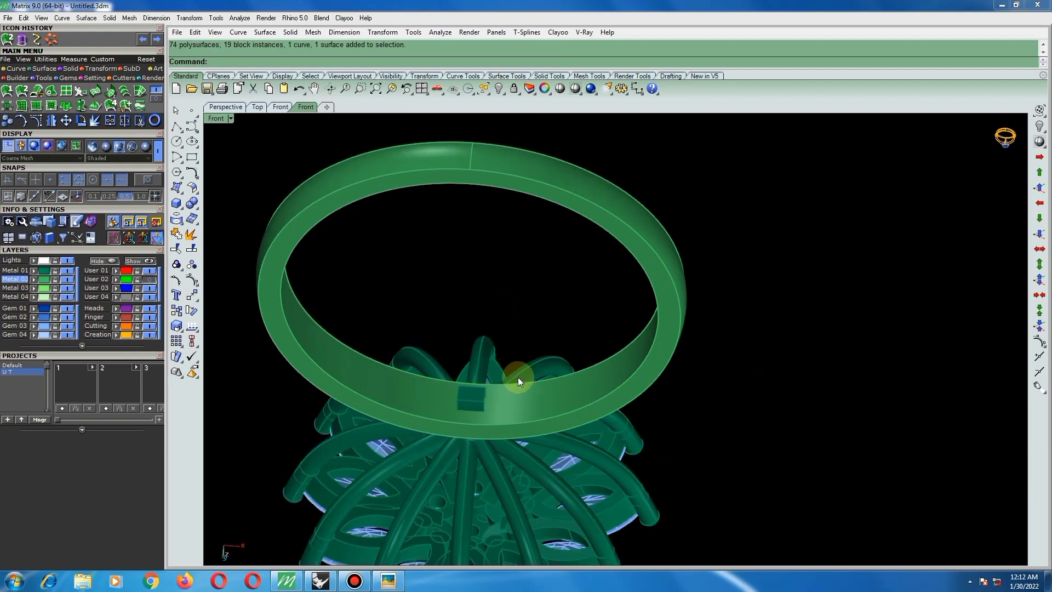
{"action": "key", "text": "ctrl+v"}
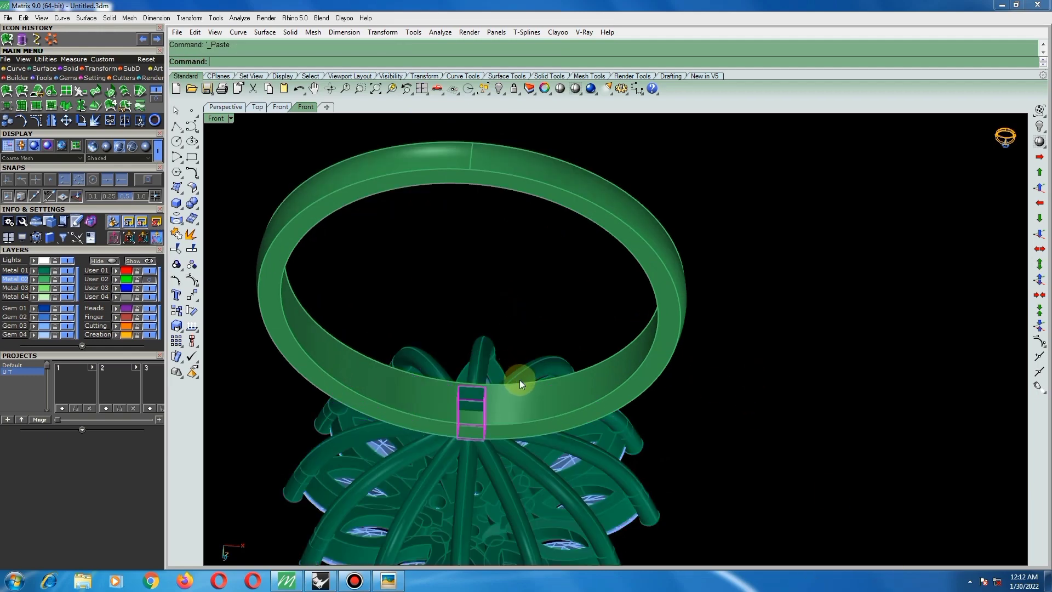
{"action": "scroll", "coordinate": [470, 418], "scroll_direction": "up", "scroll_amount": 3}
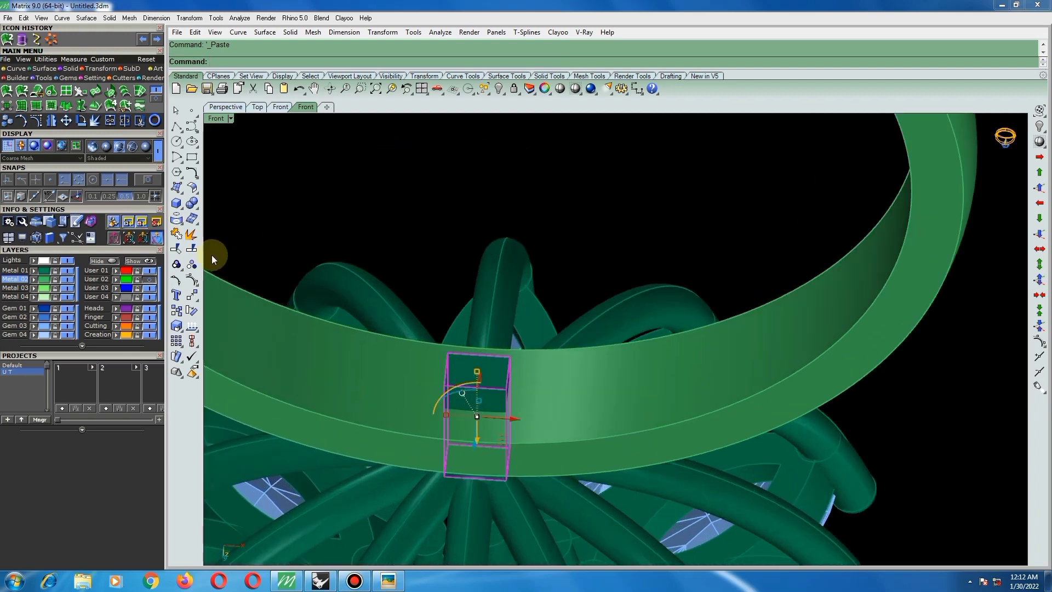
- Offset the pasted peg's surfaces outward by 0.05 as a solid
{"action": "left_click", "coordinate": [192, 192]}
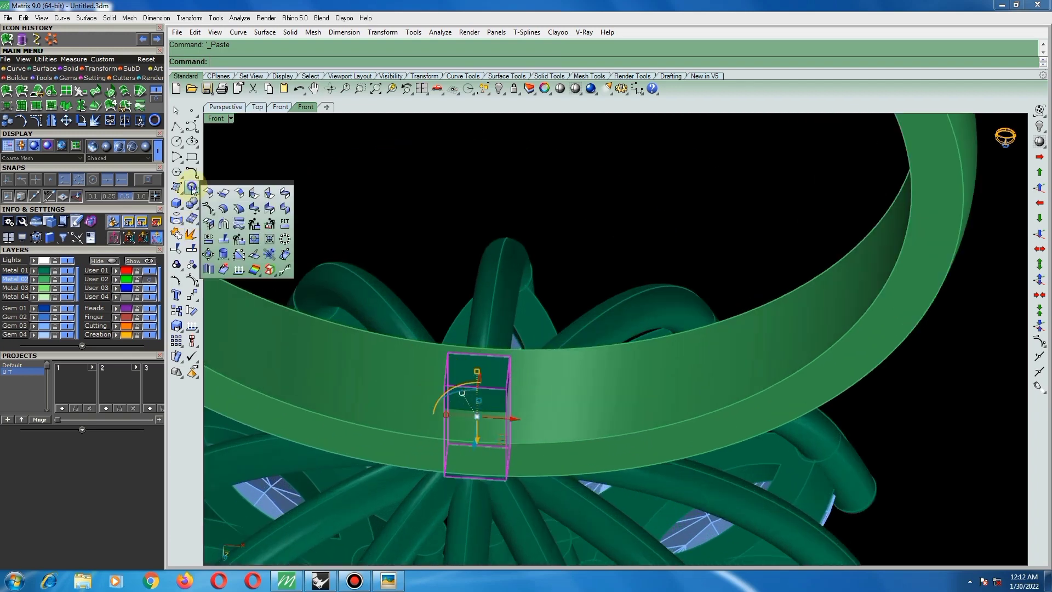
{"action": "left_click", "coordinate": [224, 210]}
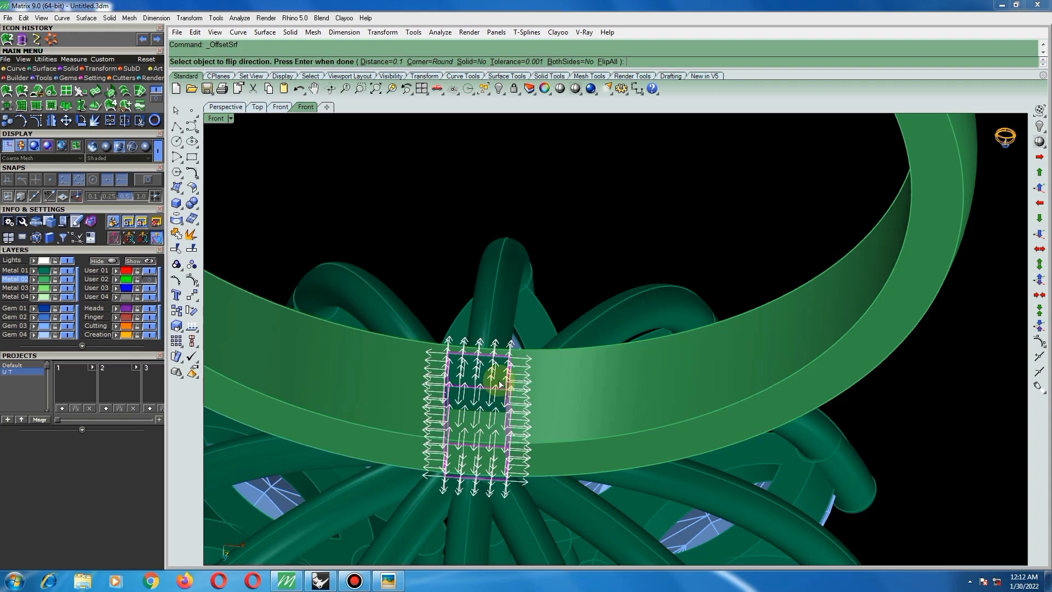
{"action": "left_click", "coordinate": [471, 62]}
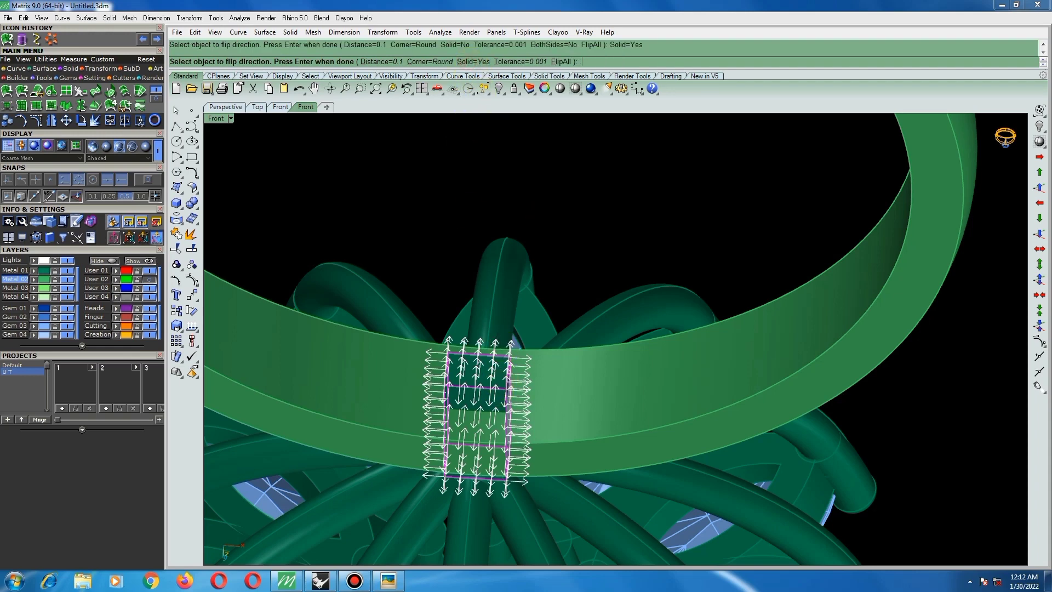
{"action": "type", "text": ".05"}
{"action": "key", "text": "Return"}
{"action": "key", "text": "Return"}
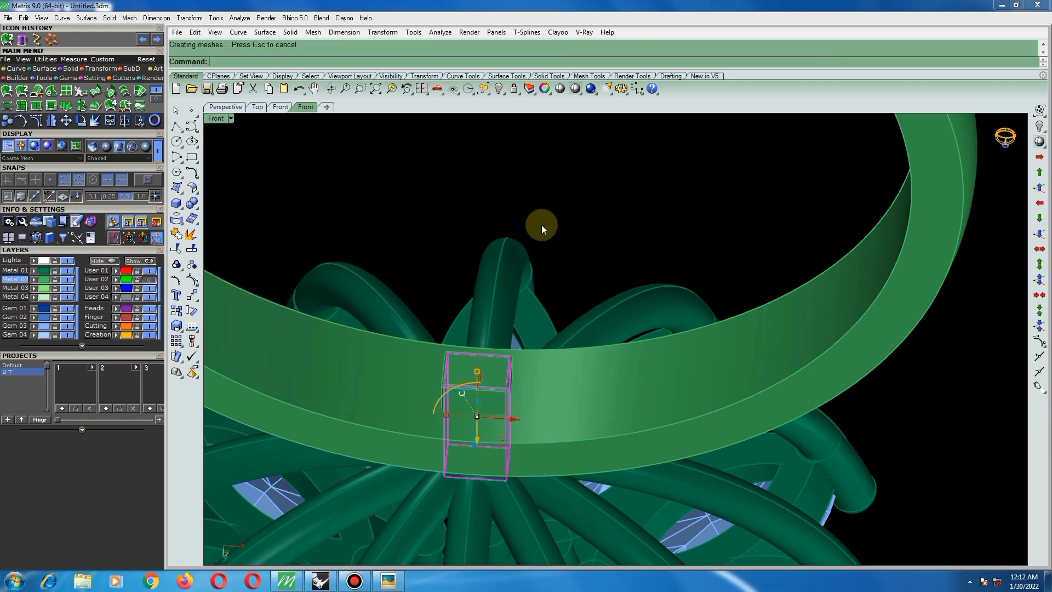
- Delete the original peg copy inside the offset solid and lock the flower gem cluster
{"action": "key", "text": "Delete"}
{"action": "mouse_move", "coordinate": [539, 328]}
{"action": "right_mouse_down"}
{"action": "mouse_move", "coordinate": [526, 453]}
{"action": "mouse_move", "coordinate": [485, 369]}
{"action": "mouse_move", "coordinate": [521, 359]}
{"action": "mouse_move", "coordinate": [548, 324]}
{"action": "right_mouse_up"}
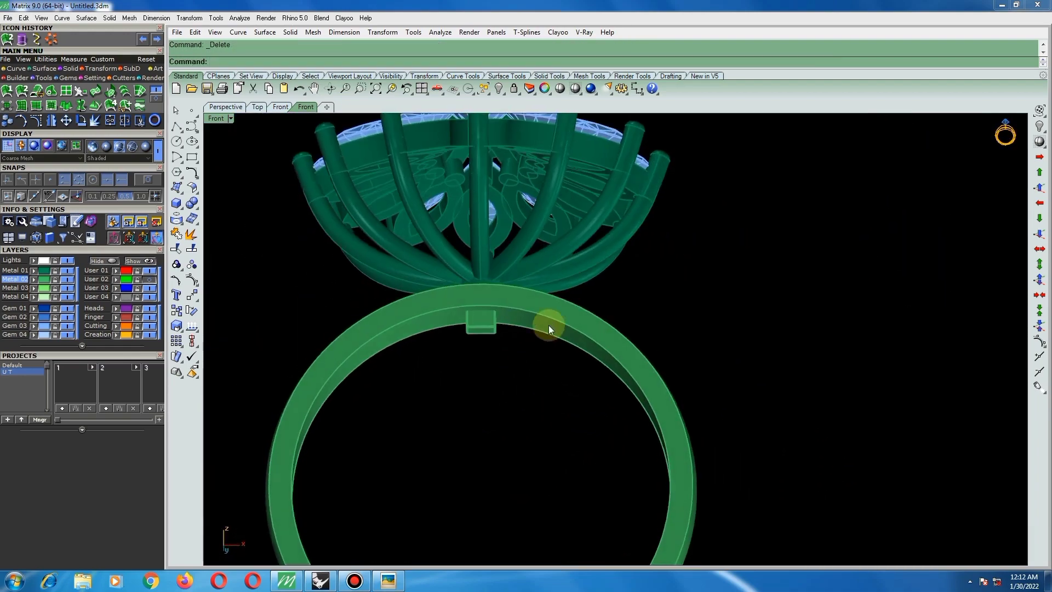
{"action": "left_click", "coordinate": [550, 311]}
{"action": "left_click", "coordinate": [509, 230]}
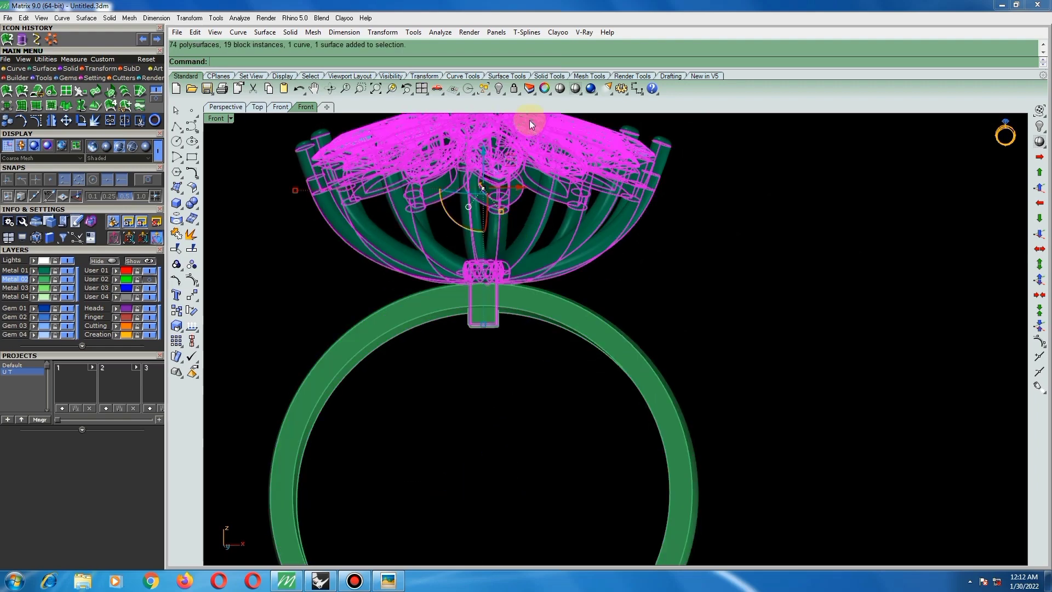
{"action": "left_click", "coordinate": [515, 87]}
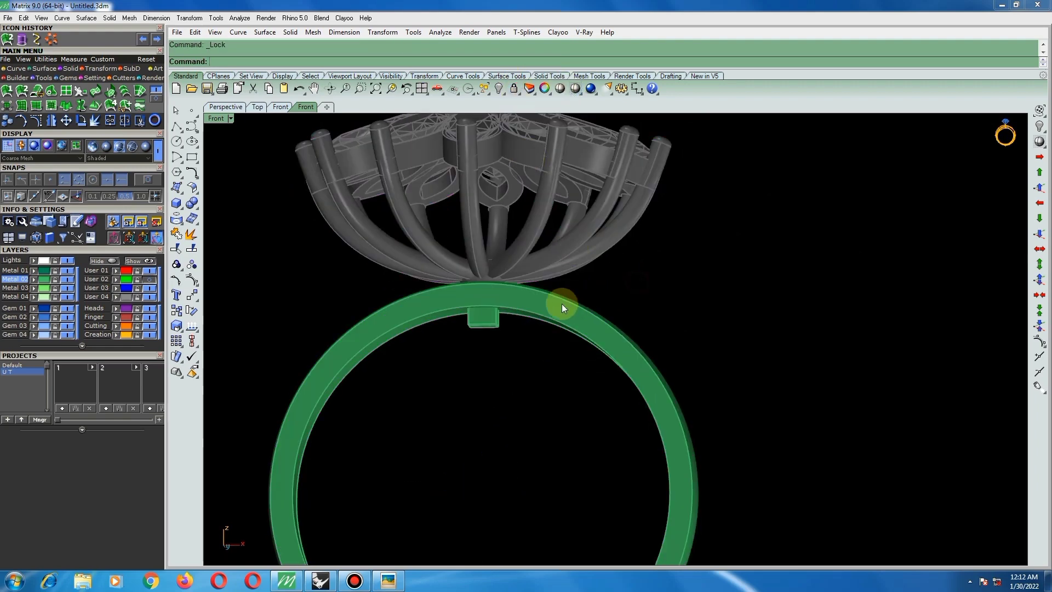
- Subtract the offset peg solid from the ring band with a Boolean difference
{"action": "left_click", "coordinate": [542, 306]}
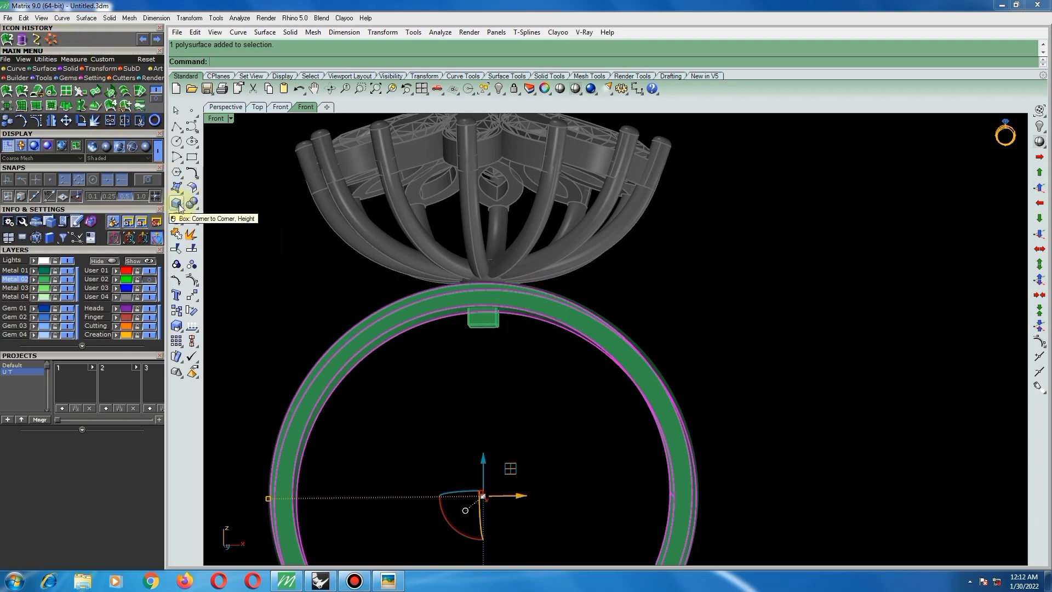
{"action": "left_click", "coordinate": [198, 210]}
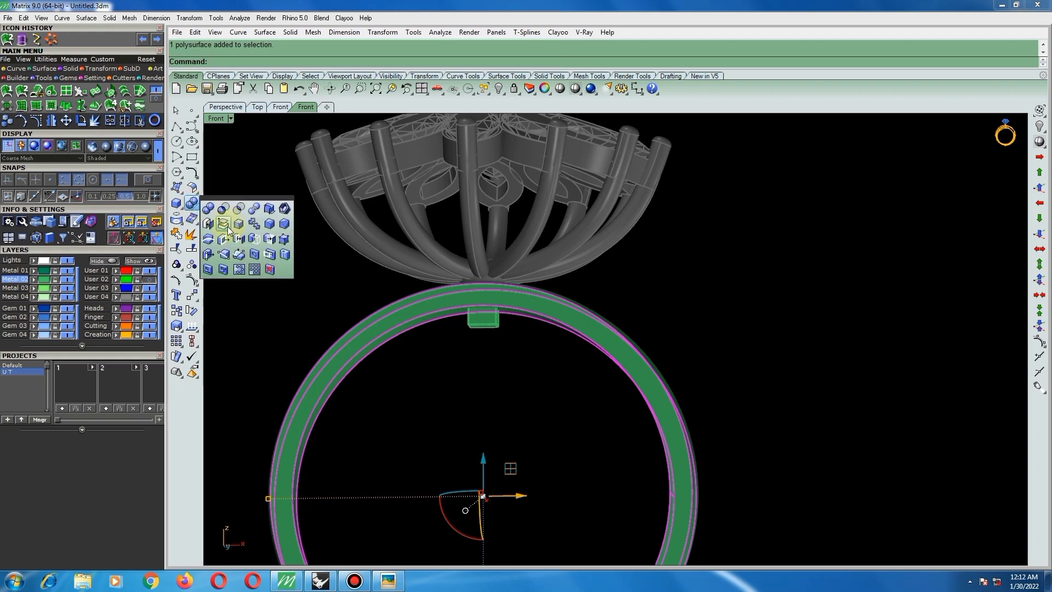
{"action": "left_click", "coordinate": [221, 212]}
{"action": "left_click", "coordinate": [487, 325]}
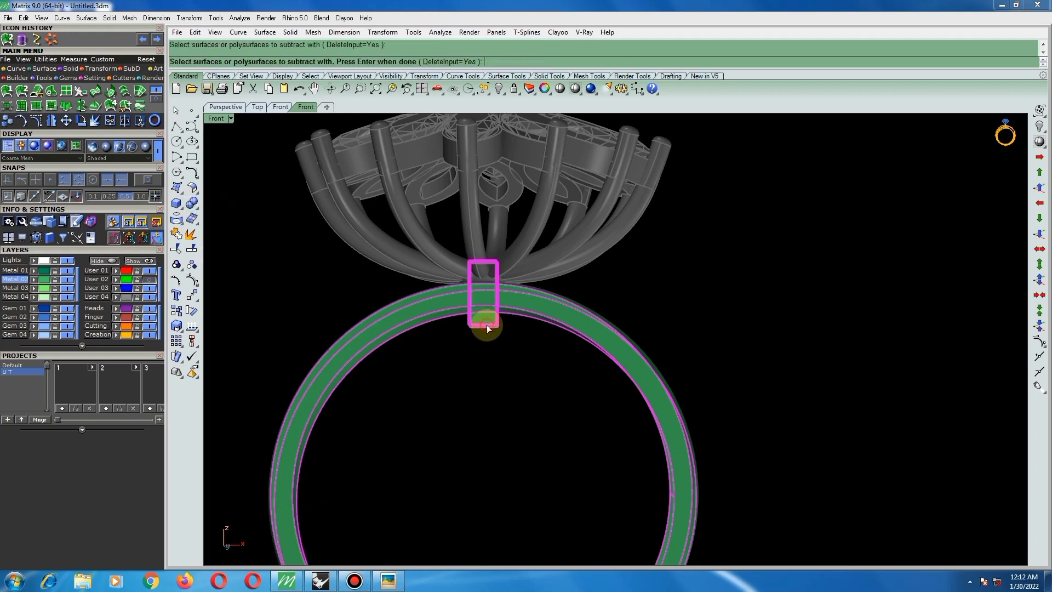
{"action": "key", "text": "Return"}
{"action": "right_click_drag", "start_coordinate": [506, 351], "coordinate": [595, 258]}
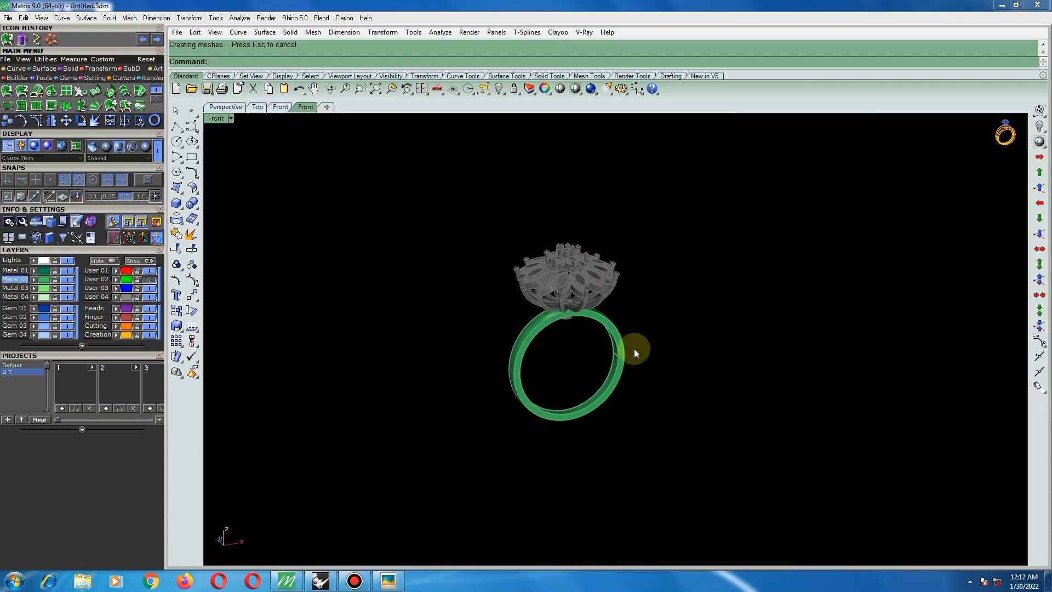
- Unlock the flower cluster and move the cut band to the Metal 01 layer
{"action": "left_click", "coordinate": [514, 91]}
{"action": "left_click", "coordinate": [604, 326]}
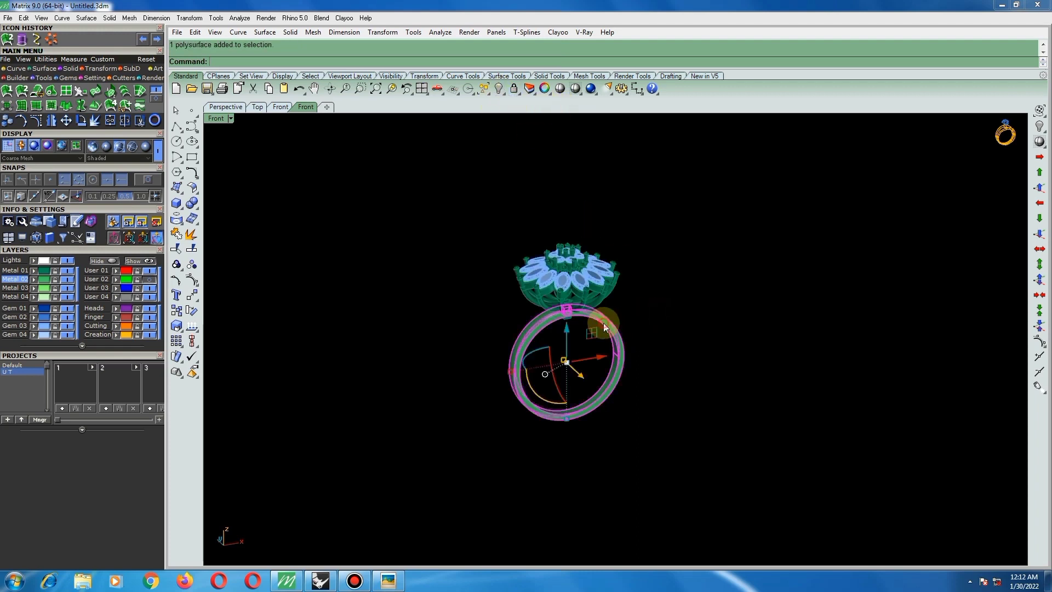
{"action": "left_click", "coordinate": [469, 163]}
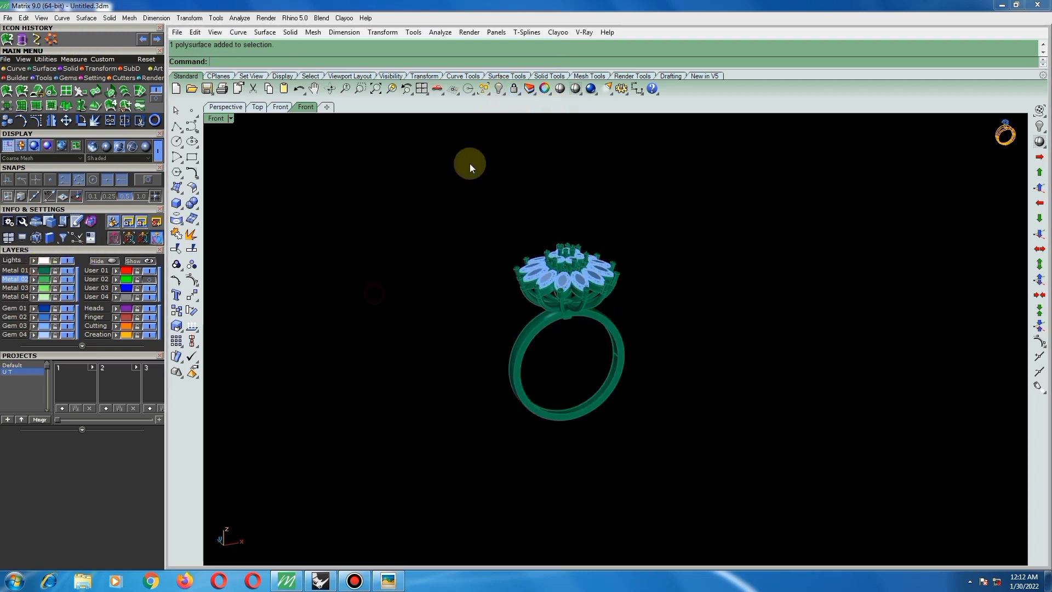
{"action": "mouse_move", "coordinate": [523, 286]}
{"action": "right_mouse_down"}
{"action": "mouse_move", "coordinate": [582, 278]}
{"action": "mouse_move", "coordinate": [505, 263]}
{"action": "mouse_move", "coordinate": [464, 272]}
{"action": "mouse_move", "coordinate": [472, 357]}
{"action": "mouse_move", "coordinate": [554, 313]}
{"action": "mouse_move", "coordinate": [634, 301]}
{"action": "right_mouse_up"}
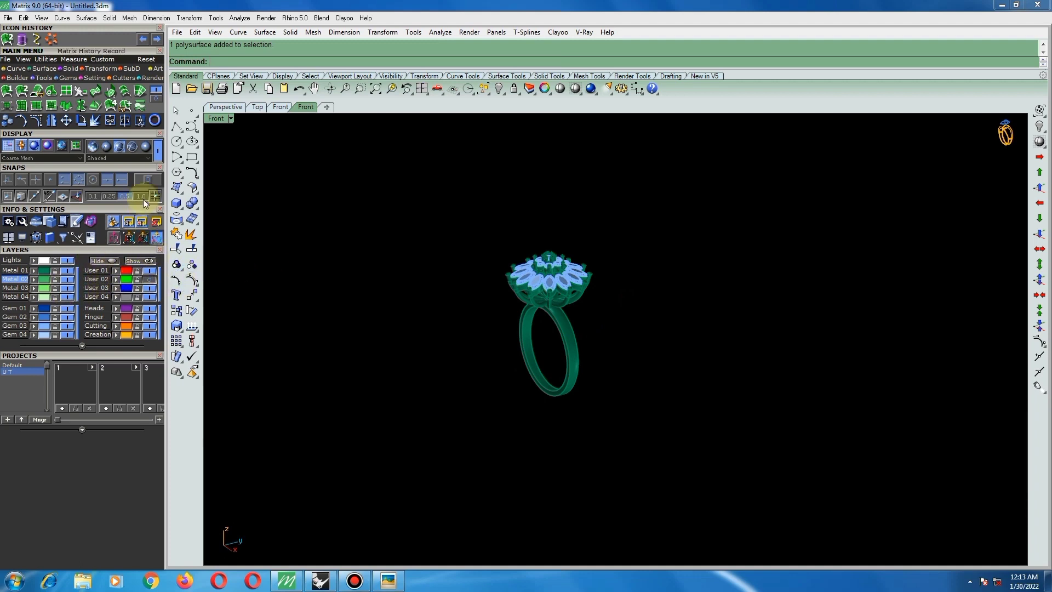
- Set the display mode to Machine and inspect the assembled ring from several sides
{"action": "left_click", "coordinate": [146, 145]}
{"action": "right_click_drag", "start_coordinate": [526, 361], "coordinate": [606, 305]}
{"action": "scroll", "coordinate": [559, 346], "scroll_direction": "up", "scroll_amount": 3}
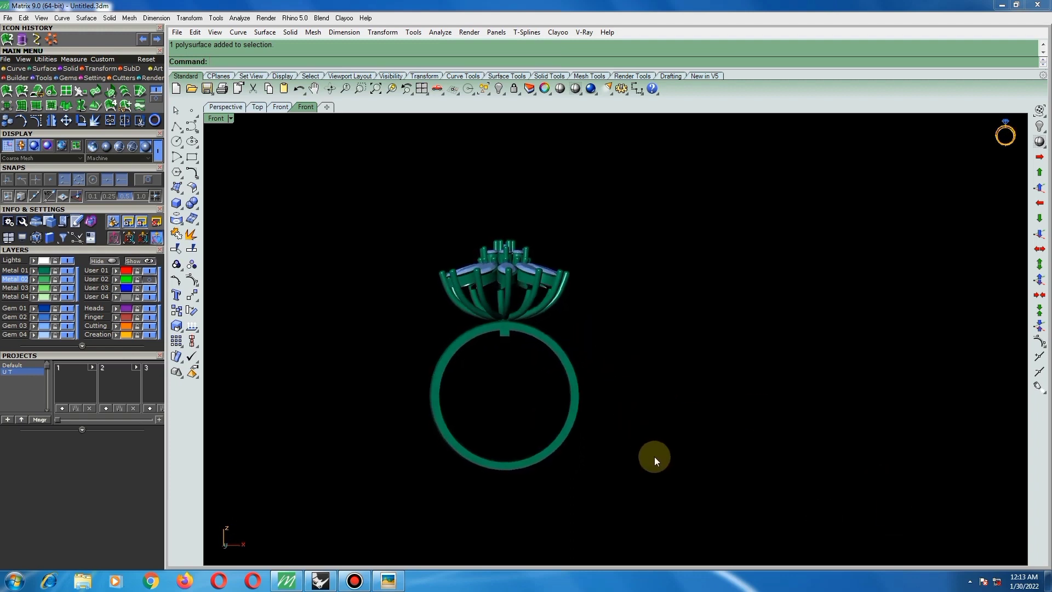
{"action": "mouse_move", "coordinate": [510, 375]}
{"action": "right_mouse_down"}
{"action": "mouse_move", "coordinate": [799, 383]}
{"action": "mouse_move", "coordinate": [787, 446]}
{"action": "mouse_move", "coordinate": [465, 305]}
{"action": "mouse_move", "coordinate": [610, 318]}
{"action": "mouse_move", "coordinate": [625, 404]}
{"action": "mouse_move", "coordinate": [663, 397]}
{"action": "mouse_move", "coordinate": [716, 364]}
{"action": "mouse_move", "coordinate": [683, 294]}
{"action": "mouse_move", "coordinate": [630, 258]}
{"action": "mouse_move", "coordinate": [575, 247]}
{"action": "mouse_move", "coordinate": [505, 250]}
{"action": "mouse_move", "coordinate": [513, 269]}
{"action": "right_mouse_up"}
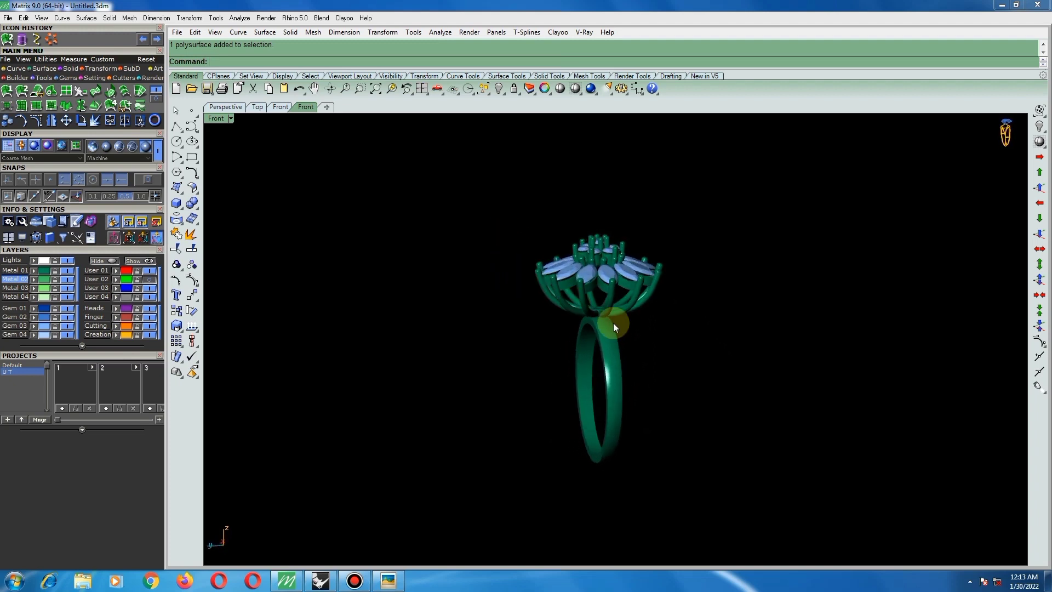
- Move the band by 10 along the negative Y direction in the top view, clear of the flower cluster
{"action": "left_click", "coordinate": [616, 332]}
{"action": "scroll", "coordinate": [607, 322], "scroll_direction": "down", "scroll_amount": 4}
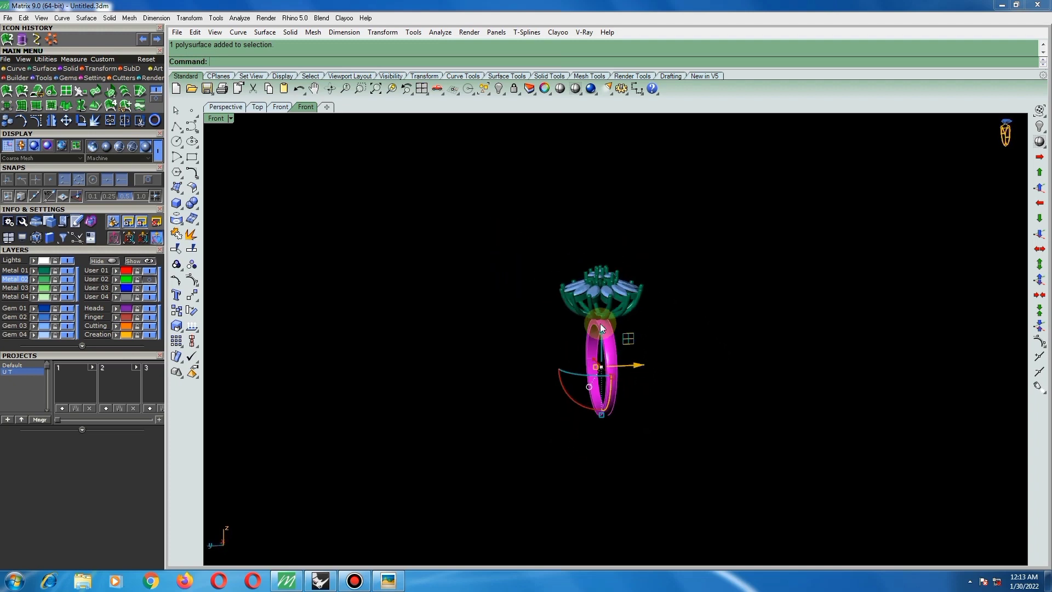
{"action": "key", "text": "ctrl+F1"}
{"action": "type", "text": "m"}
{"action": "key", "text": "Return"}
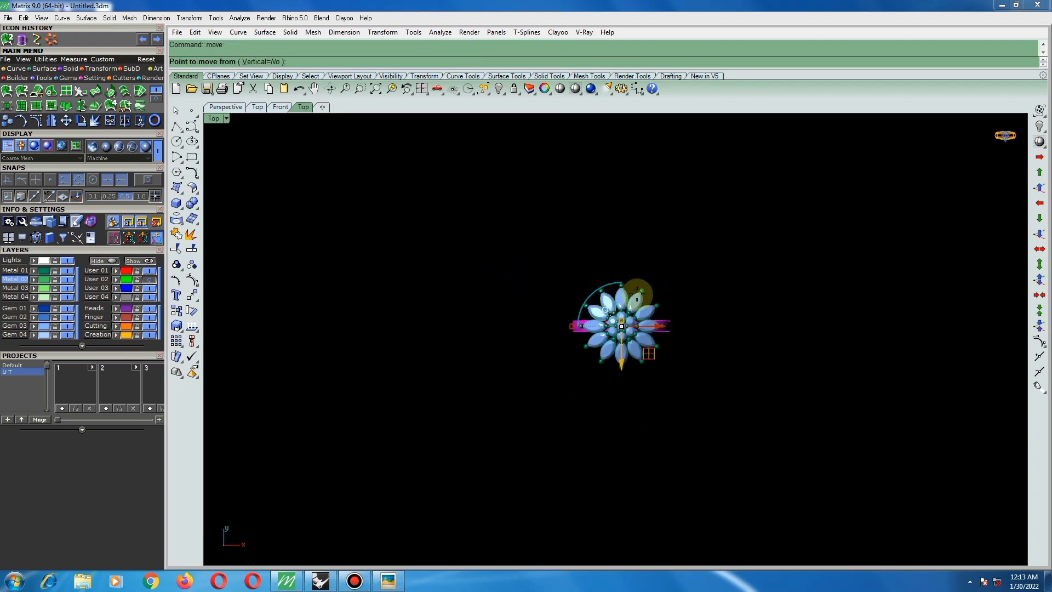
{"action": "left_click", "coordinate": [628, 261]}
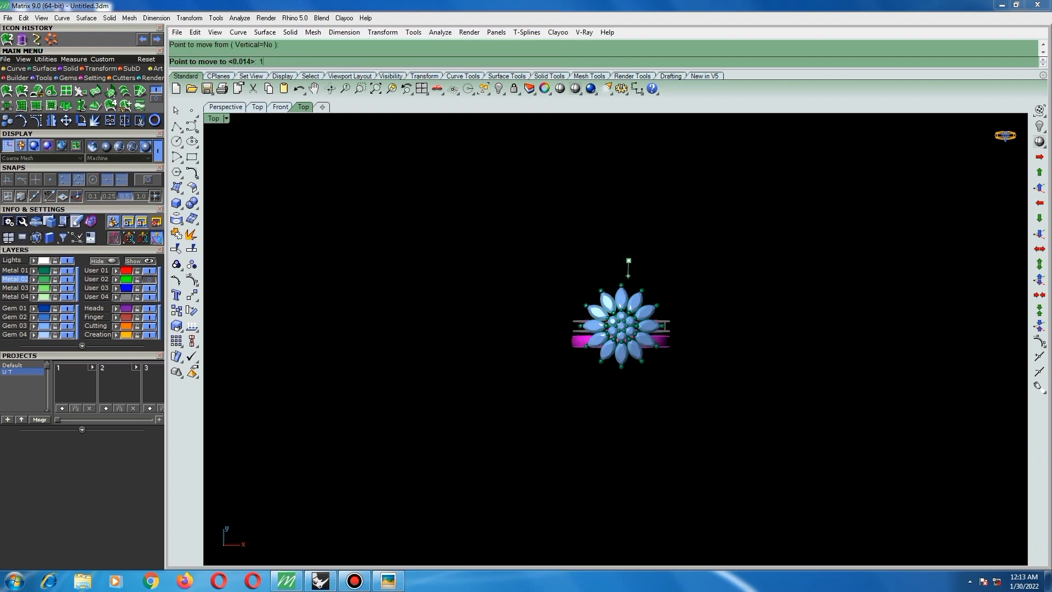
{"action": "type", "text": "10"}
{"action": "key", "text": "Return"}
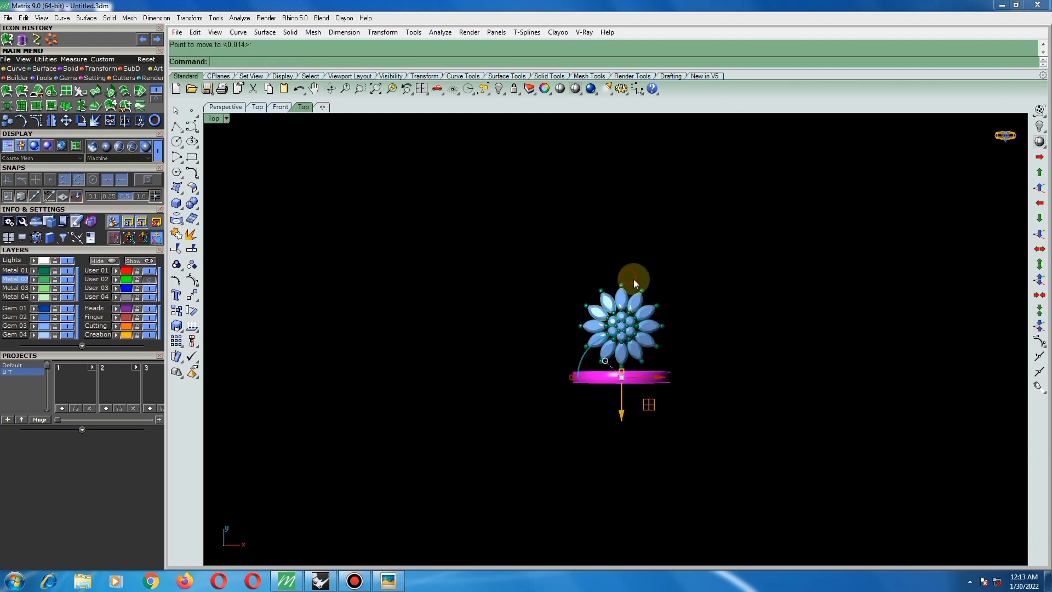
- Examine the separated band's peg hole and the cluster's peg from below, the side and above
{"action": "left_click", "coordinate": [685, 267]}
{"action": "right_click_drag", "start_coordinate": [661, 305], "coordinate": [517, 206], "text": "ctrl+shift"}
{"action": "scroll", "coordinate": [605, 364], "scroll_direction": "up", "scroll_amount": 6}
{"action": "right_click_drag", "start_coordinate": [622, 375], "coordinate": [2, 537], "text": "ctrl+shift"}
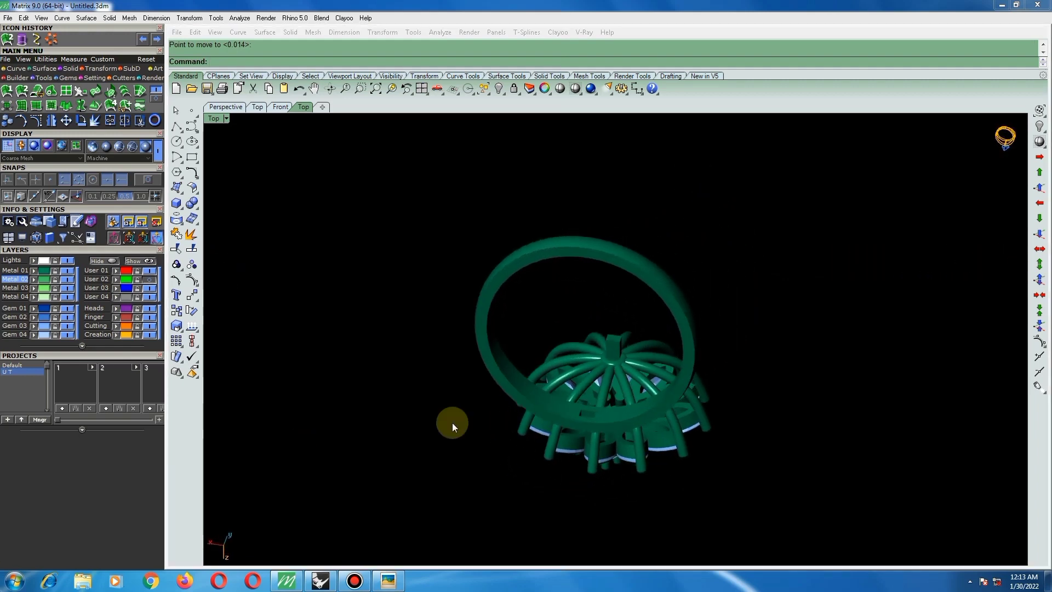
{"action": "right_click_drag", "start_coordinate": [676, 252], "coordinate": [783, 515], "text": "ctrl+shift"}
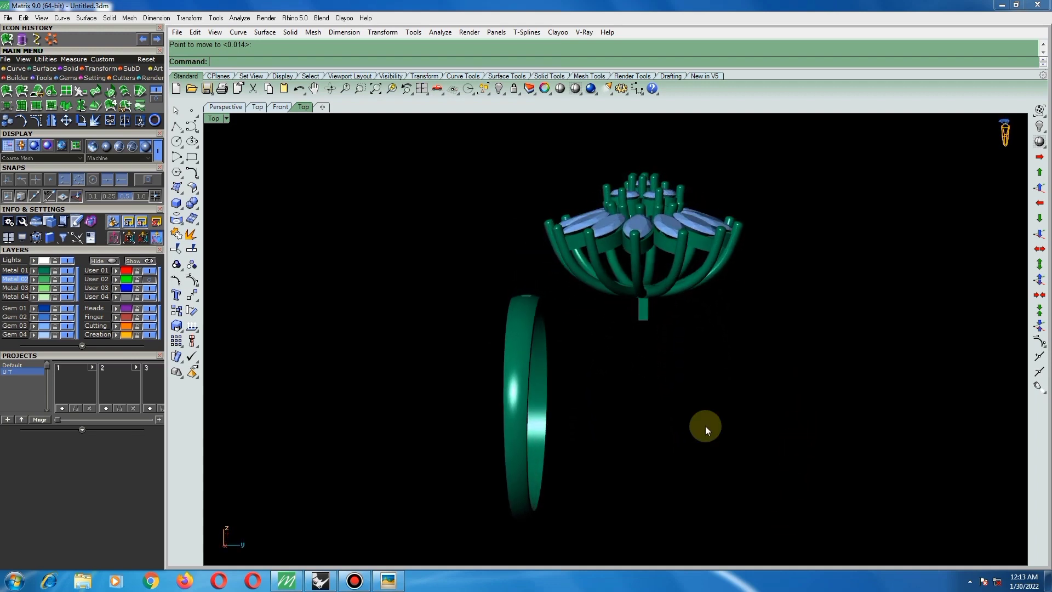
{"action": "right_click_drag", "start_coordinate": [705, 426], "coordinate": [467, 323], "text": "ctrl+shift"}
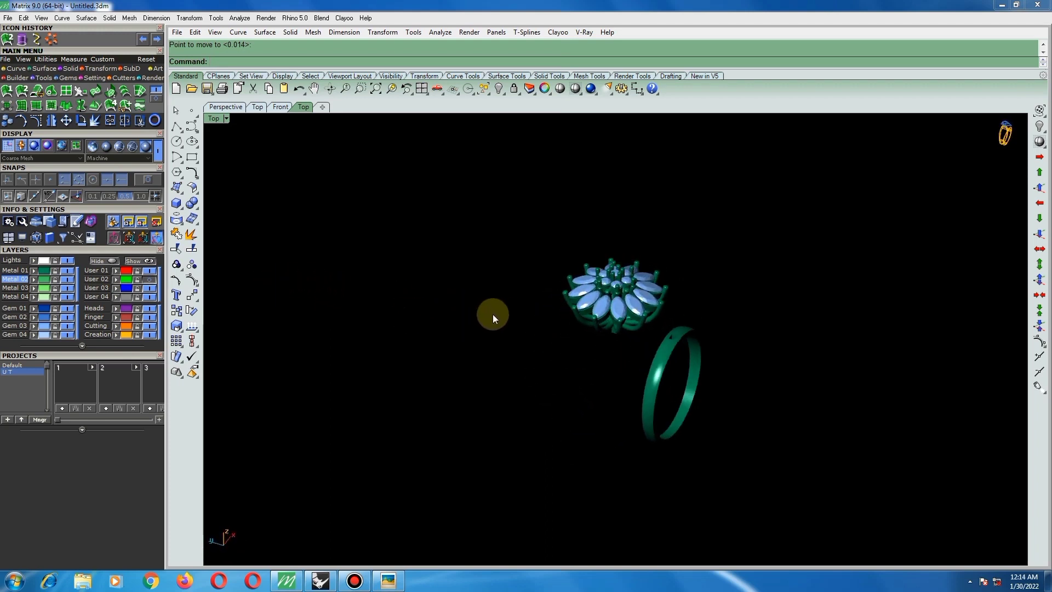
- Undo the band's move and check the reassembled ring
{"action": "key", "text": "ctrl+z"}
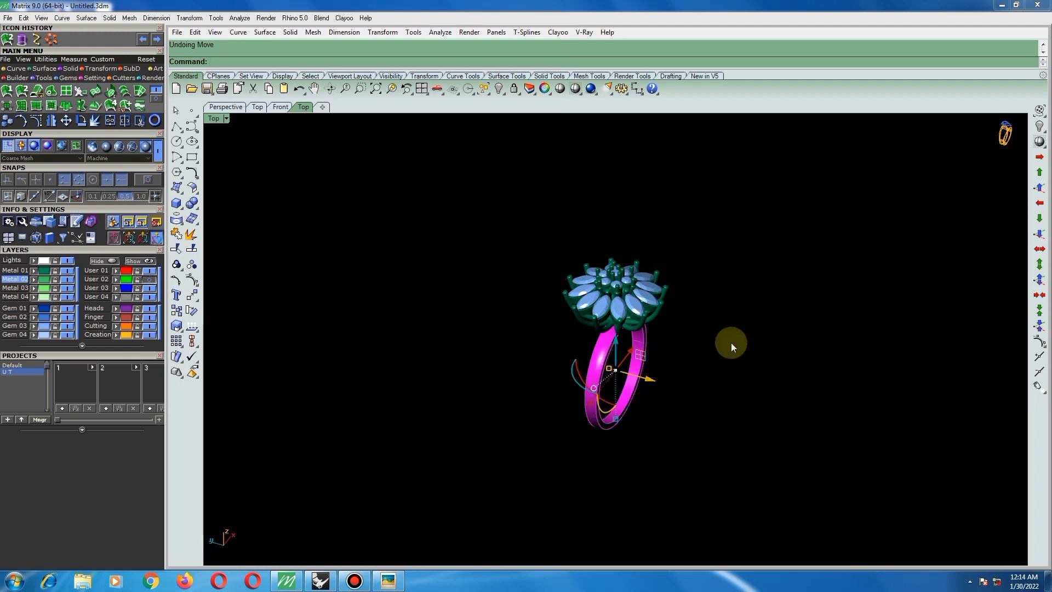
{"action": "left_click", "coordinate": [731, 343]}
{"action": "right_click_drag", "start_coordinate": [654, 366], "coordinate": [823, 338], "text": "ctrl+shift"}
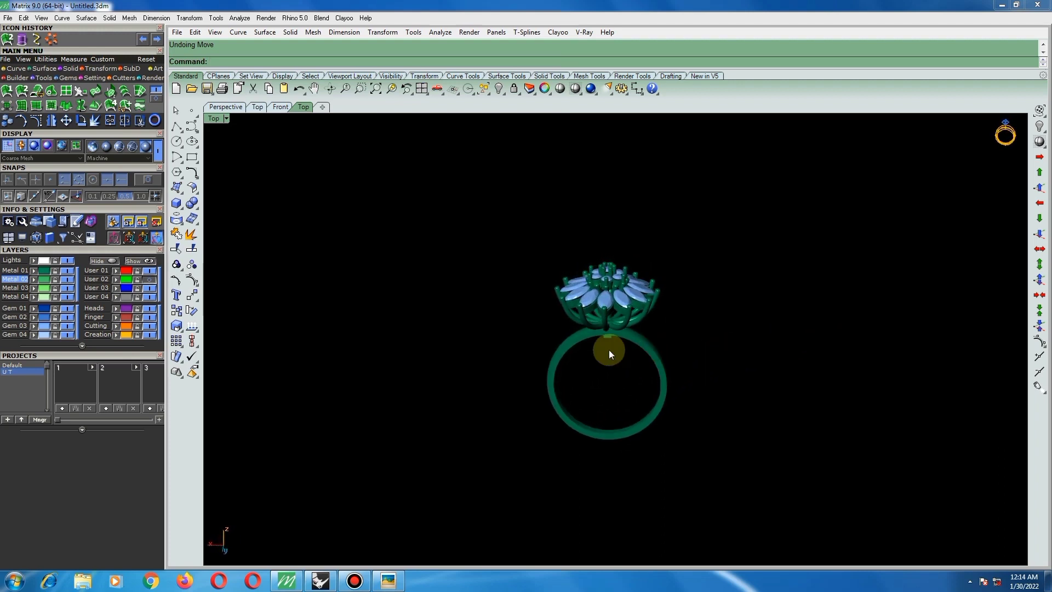
- Switch to the four-viewport layout and frame the whole ring in the Front and Right views
{"action": "scroll", "coordinate": [579, 341], "scroll_direction": "down", "scroll_amount": 4}
{"action": "key", "text": "F1"}
{"action": "scroll", "coordinate": [698, 328], "scroll_direction": "up", "scroll_amount": 3}
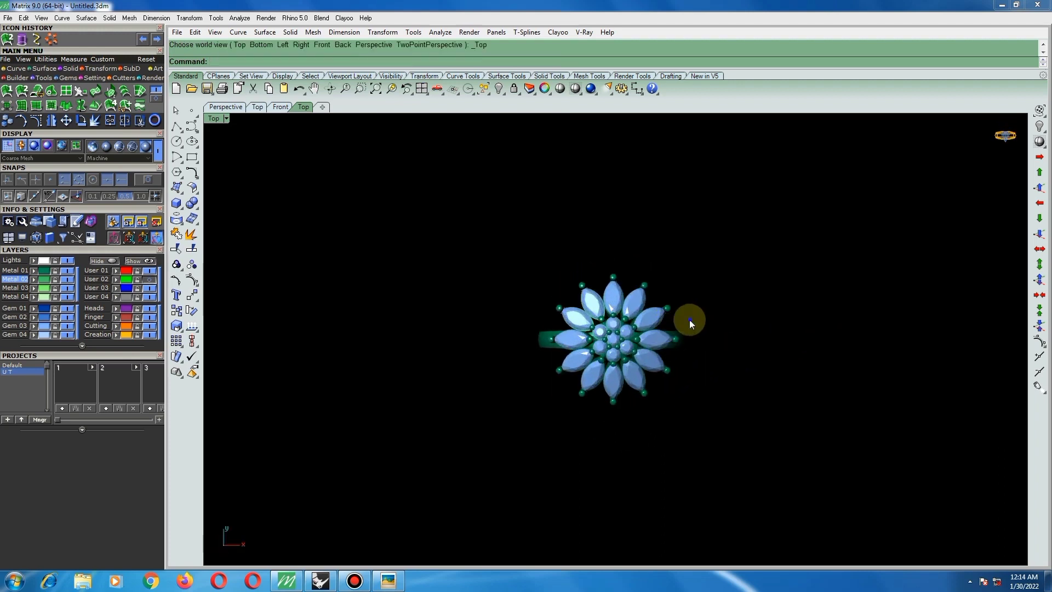
{"action": "left_click", "coordinate": [421, 90]}
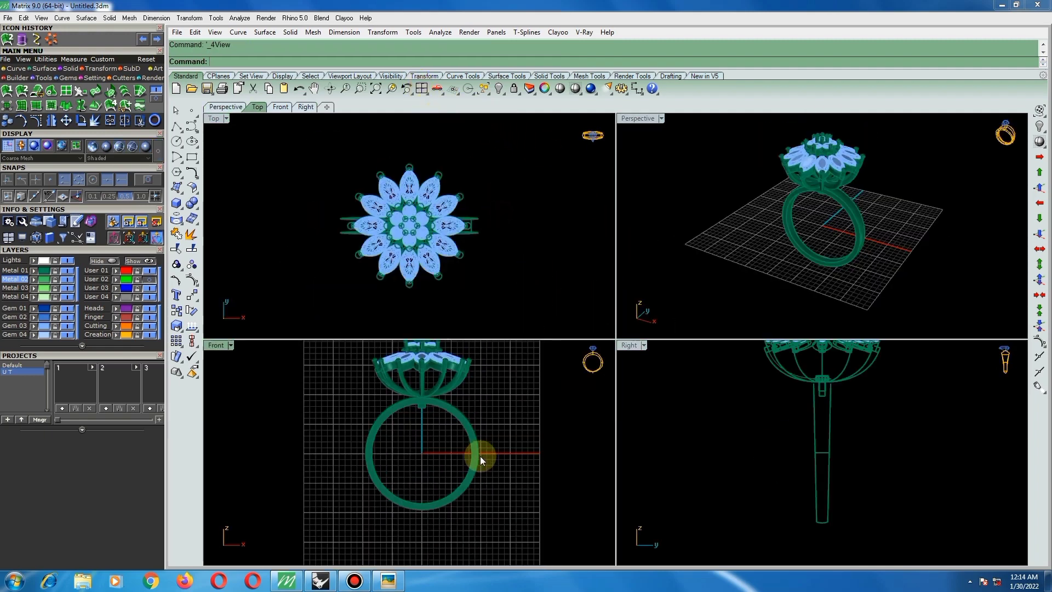
{"action": "scroll", "coordinate": [480, 456], "scroll_direction": "down", "scroll_amount": 2}
{"action": "scroll", "coordinate": [767, 438], "scroll_direction": "down", "scroll_amount": 2}
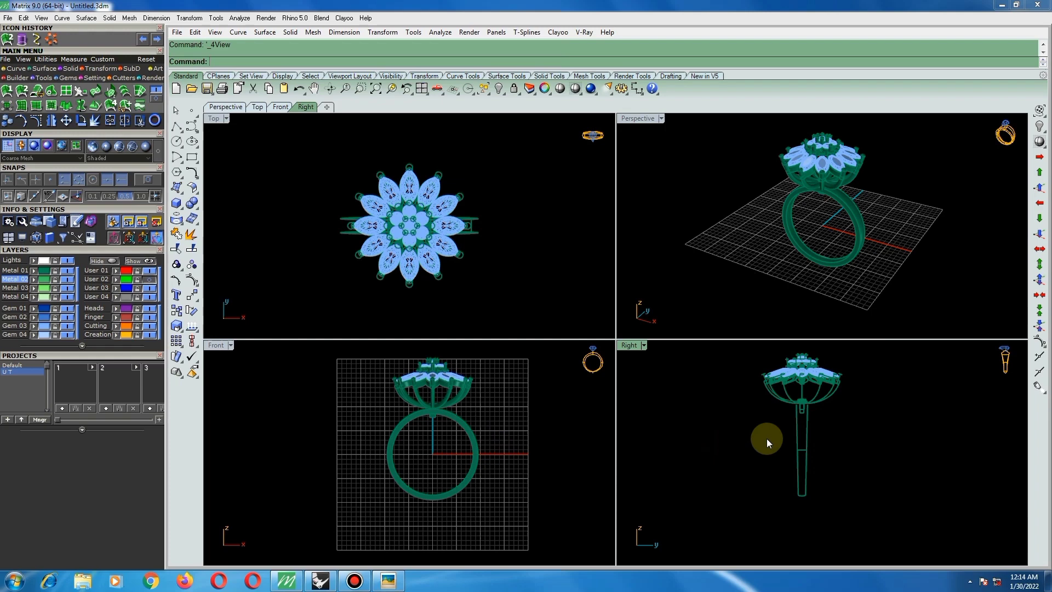
{"action": "left_click", "coordinate": [842, 293]}
- Set the Top and Right viewports to Shaded display
{"action": "left_click", "coordinate": [507, 216]}
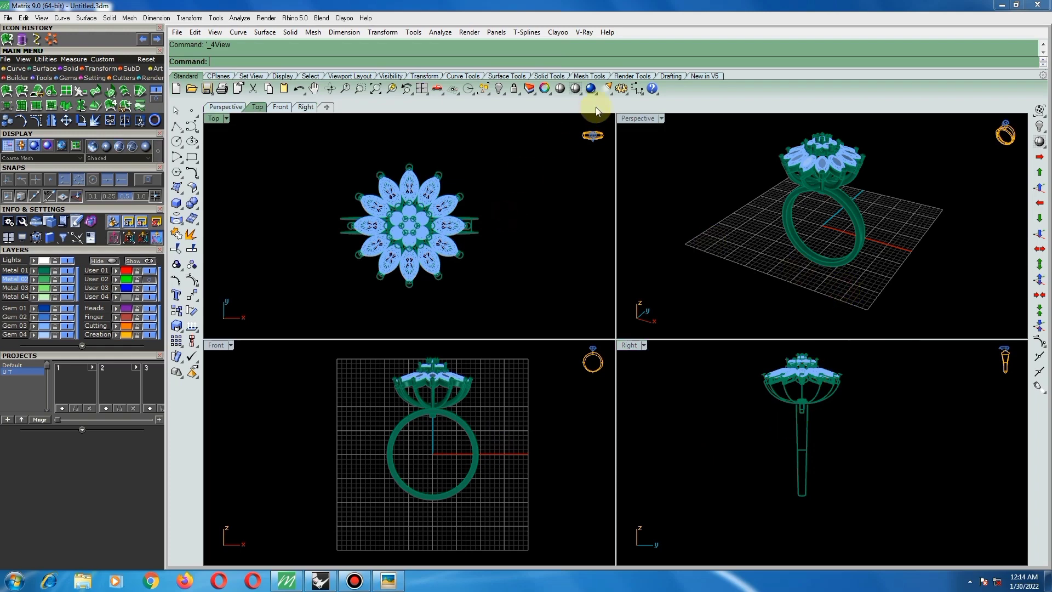
{"action": "left_click", "coordinate": [574, 87]}
{"action": "right_click", "coordinate": [699, 413]}
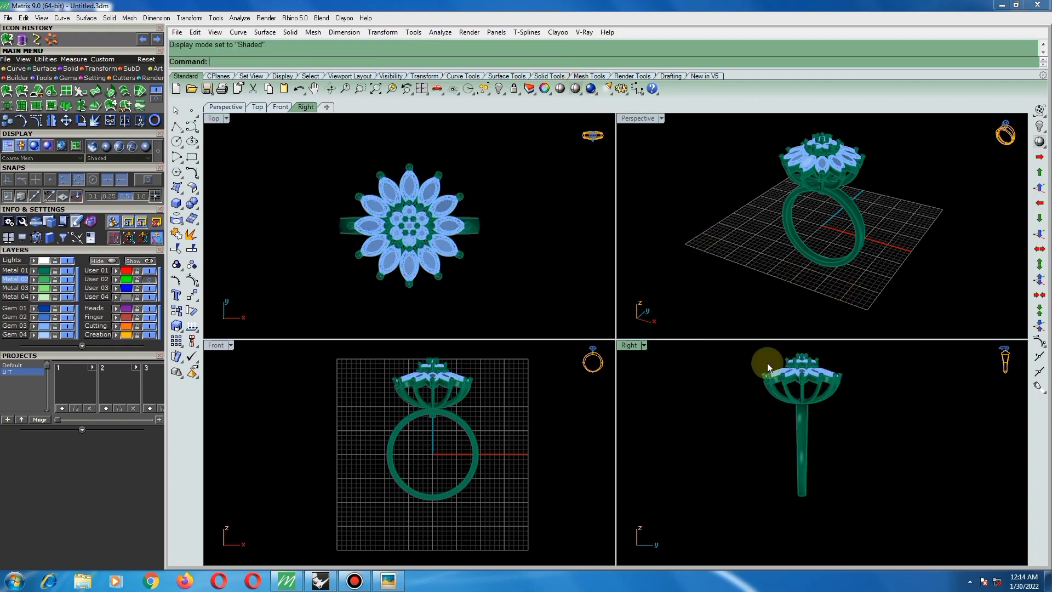
- Hide the construction grid in the Perspective and Front viewports
{"action": "left_click", "coordinate": [800, 300]}
{"action": "scroll", "coordinate": [775, 281], "scroll_direction": "down", "scroll_amount": 2}
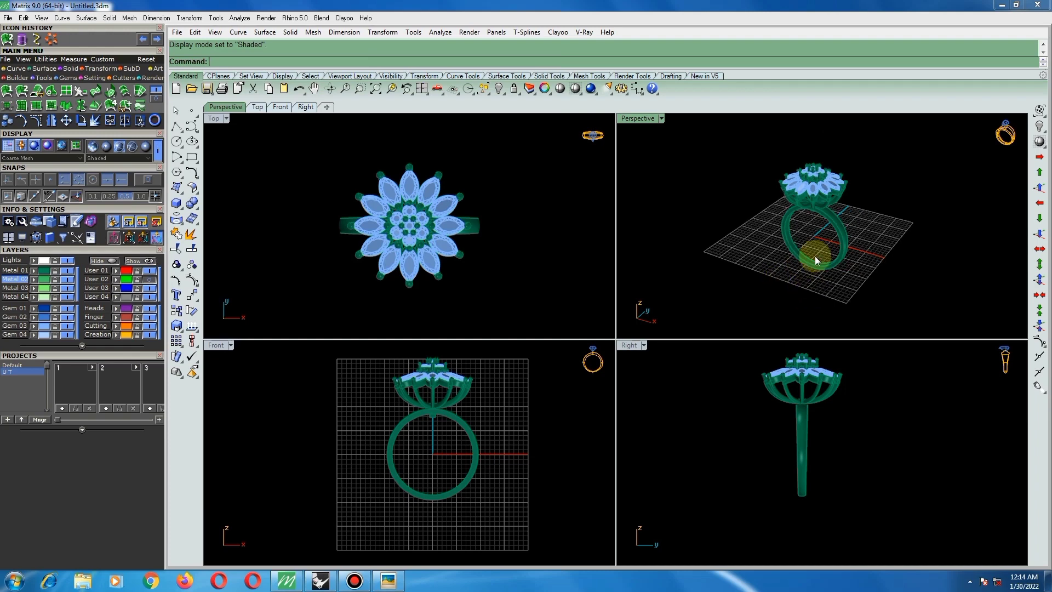
{"action": "right_click_drag", "start_coordinate": [844, 251], "coordinate": [801, 252]}
{"action": "right_click_drag", "start_coordinate": [751, 248], "coordinate": [812, 258]}
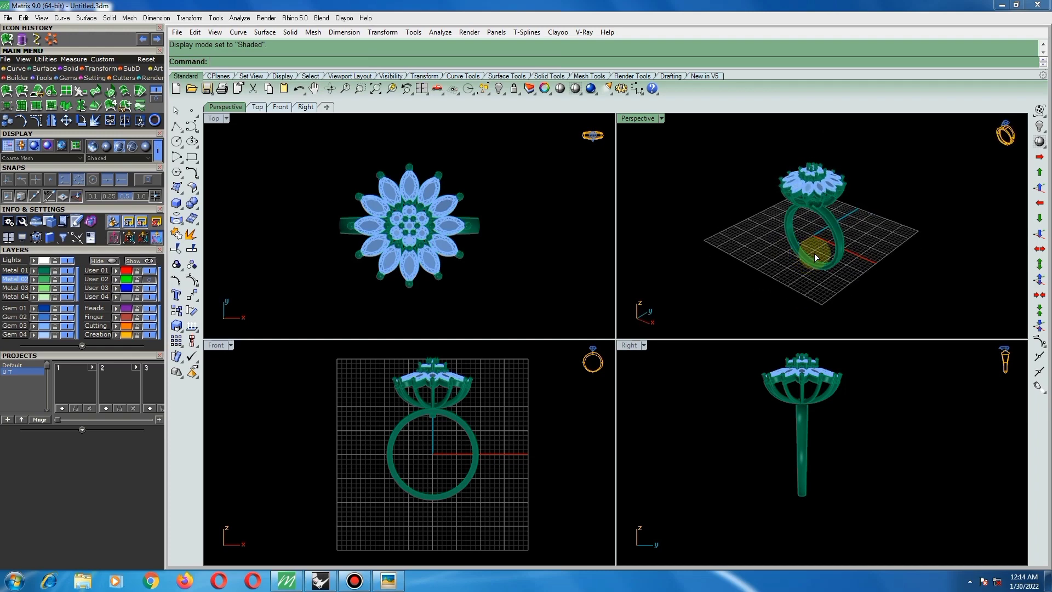
{"action": "key", "text": "F7"}
{"action": "left_click", "coordinate": [515, 441]}
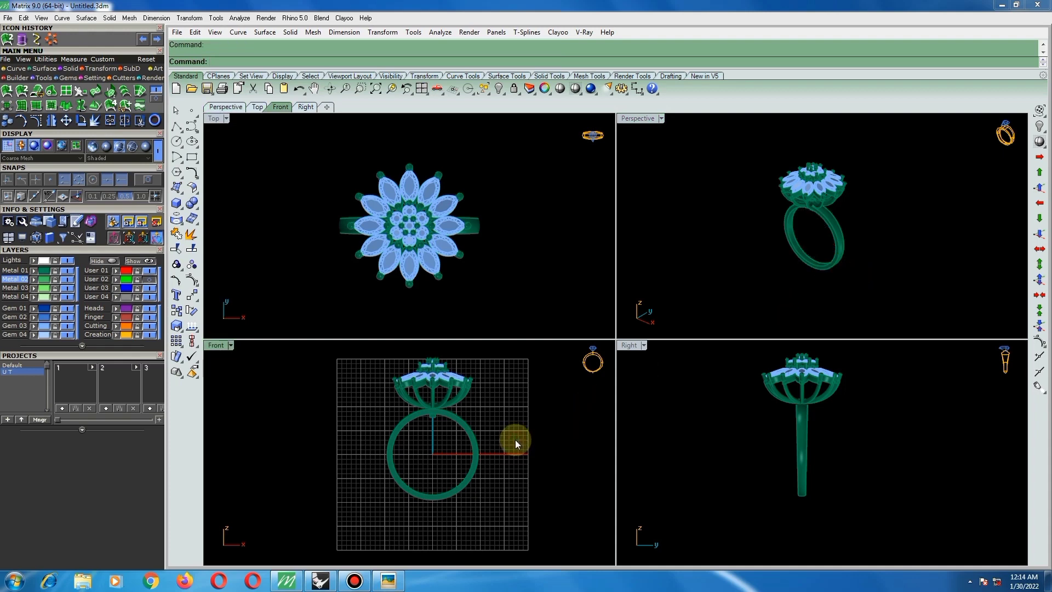
{"action": "key", "text": "F7"}
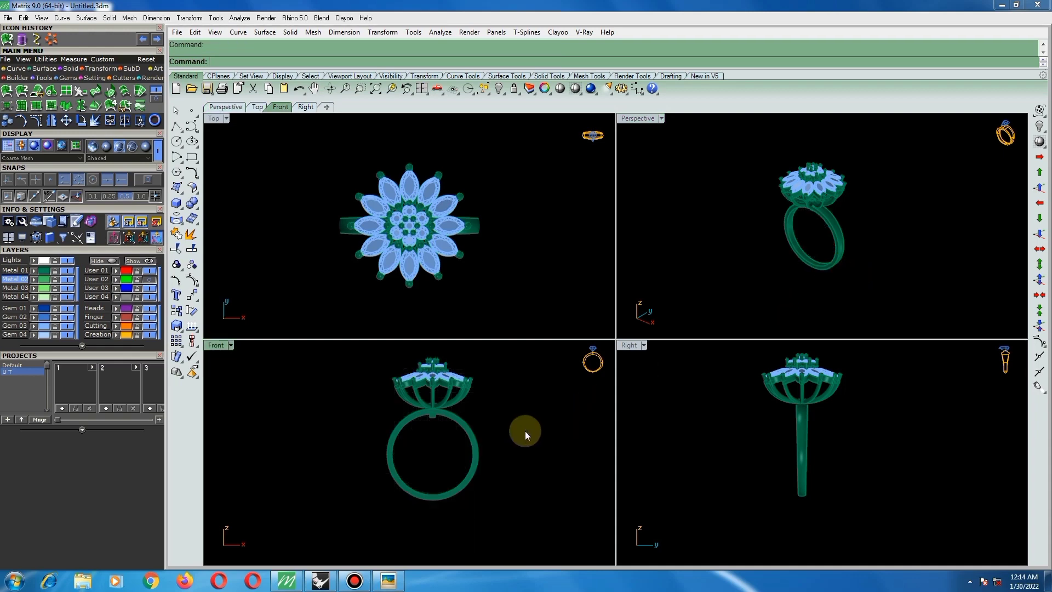
- Reset the four-viewport layout and reframe the ring so it fits fully in each view
{"action": "left_click", "coordinate": [696, 201]}
{"action": "left_click", "coordinate": [421, 88]}
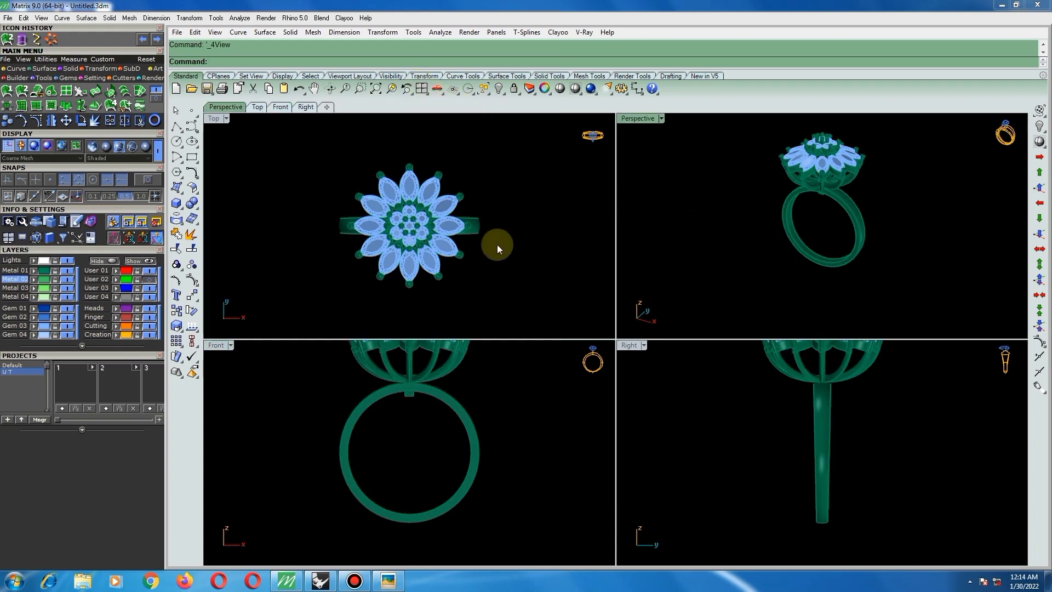
{"action": "scroll", "coordinate": [422, 446], "scroll_direction": "down", "scroll_amount": 2}
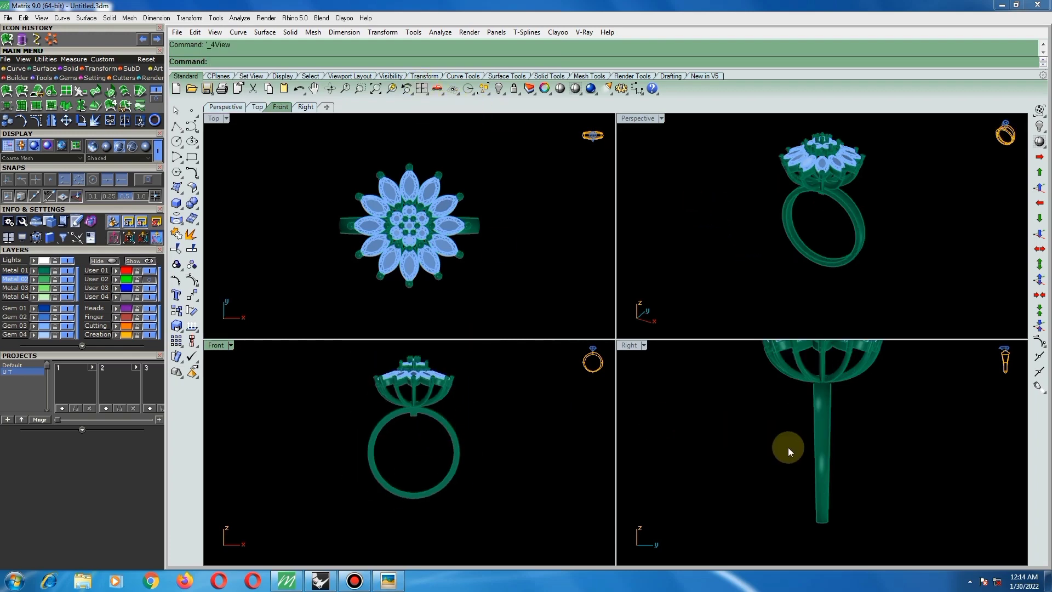
{"action": "scroll", "coordinate": [848, 474], "scroll_direction": "down", "scroll_amount": 1}
{"action": "scroll", "coordinate": [843, 457], "scroll_direction": "down", "scroll_amount": 1}
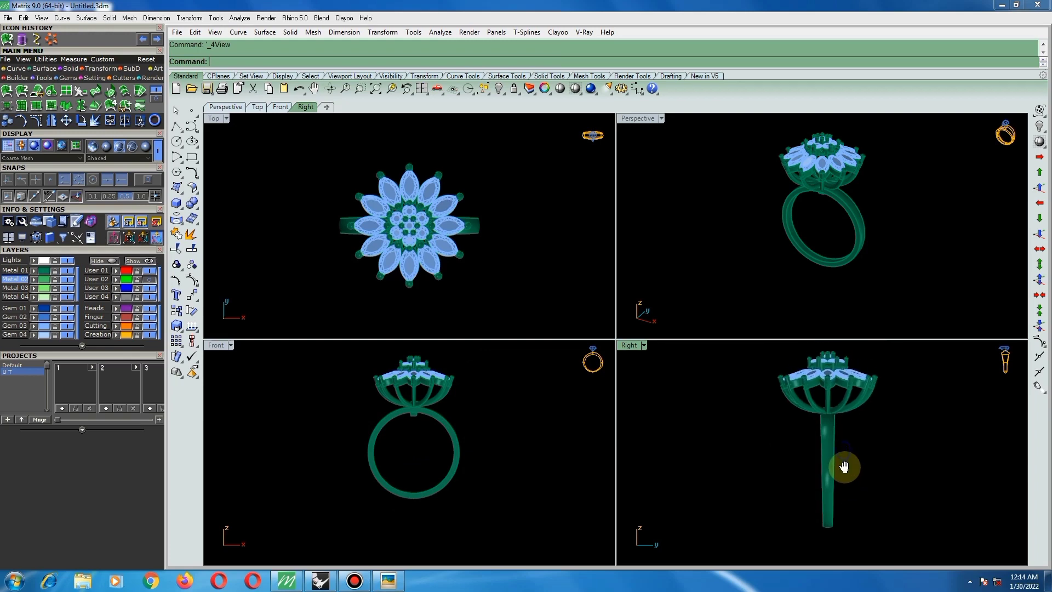
{"action": "scroll", "coordinate": [494, 440], "scroll_direction": "down", "scroll_amount": 1}
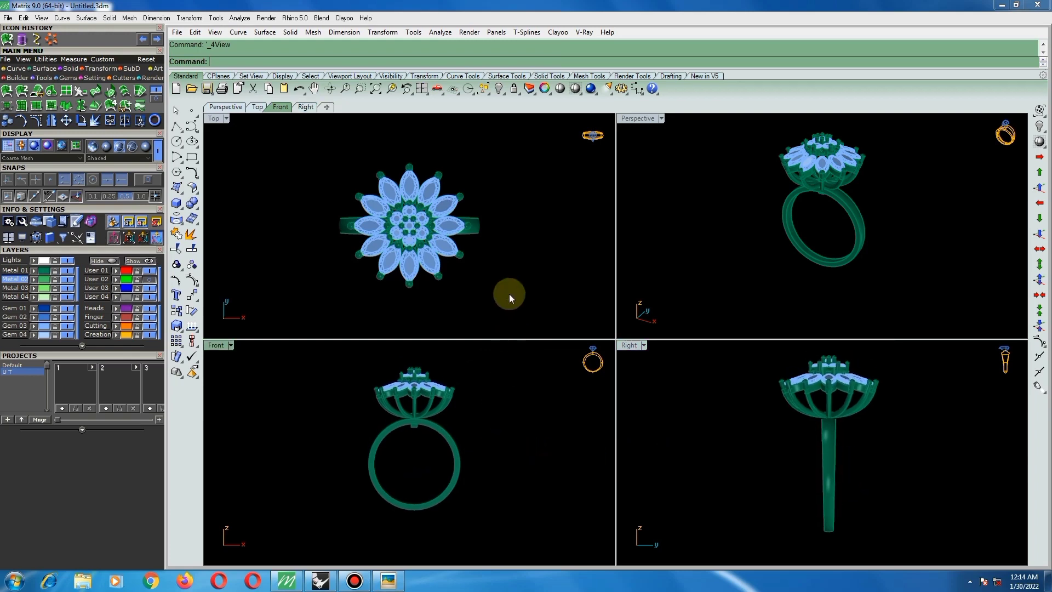
{"action": "scroll", "coordinate": [467, 200], "scroll_direction": "down", "scroll_amount": 1}
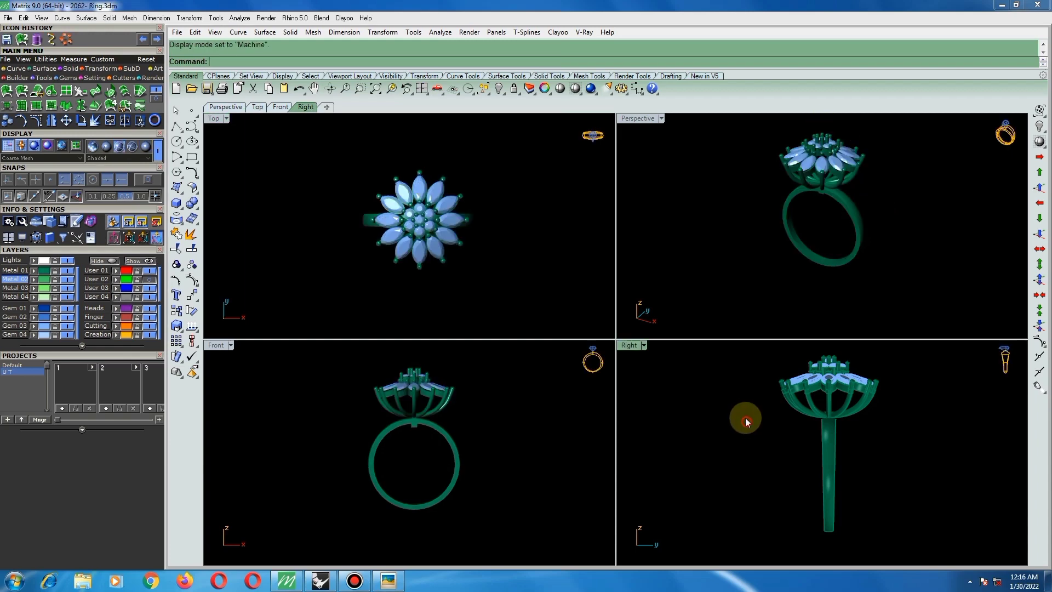
- Set the Right viewport to Machine display and turn the Perspective view toward the ring's front
{"action": "left_click", "coordinate": [643, 346]}
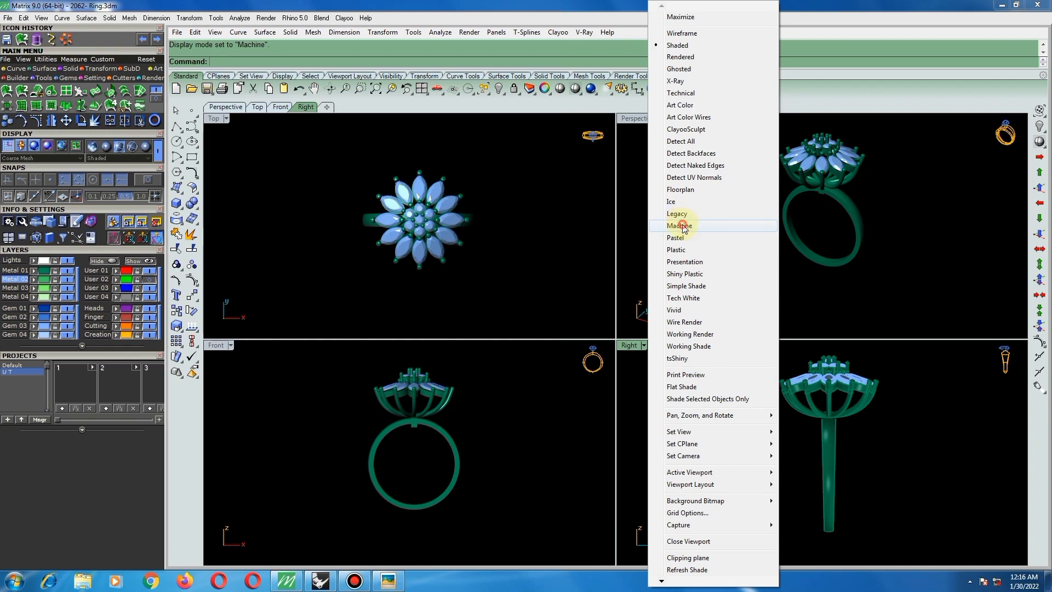
{"action": "left_click", "coordinate": [678, 226]}
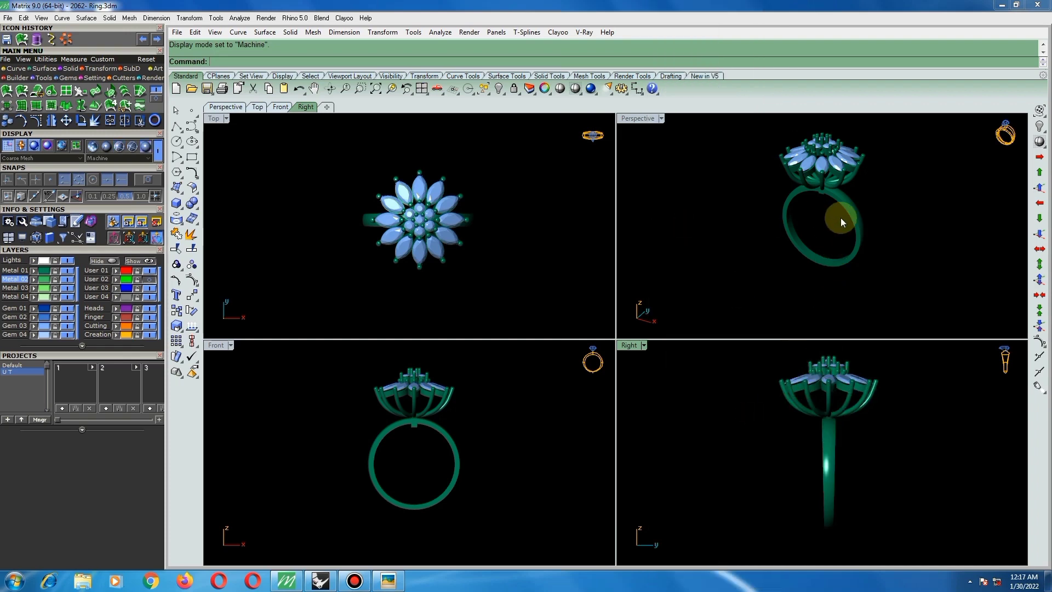
{"action": "right_click_drag", "start_coordinate": [842, 221], "coordinate": [962, 225]}
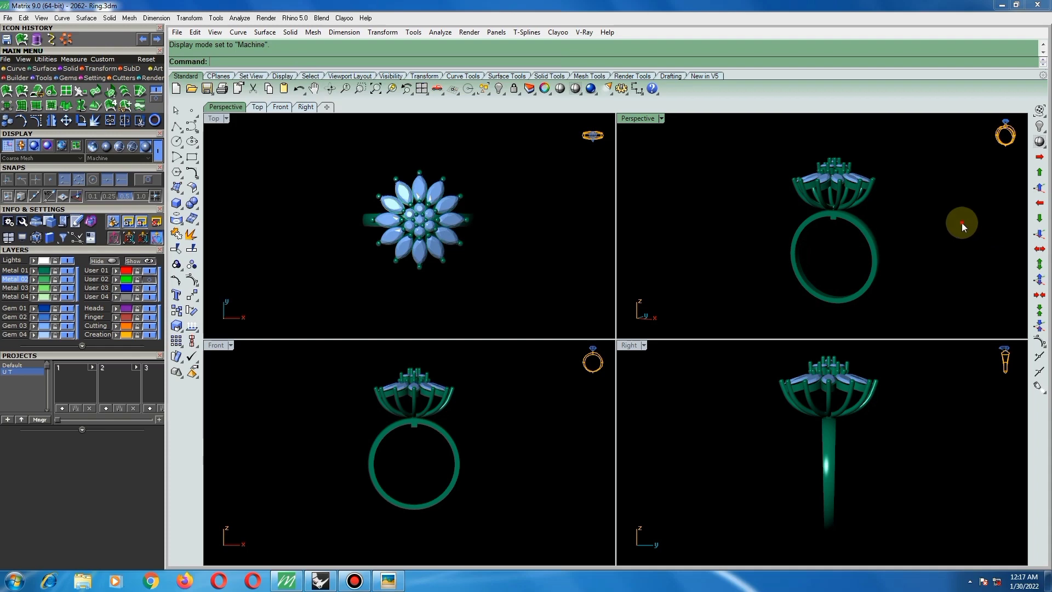
- Set the Perspective, Top, Front and Right viewports to Rendered display
{"action": "left_click", "coordinate": [661, 118]}
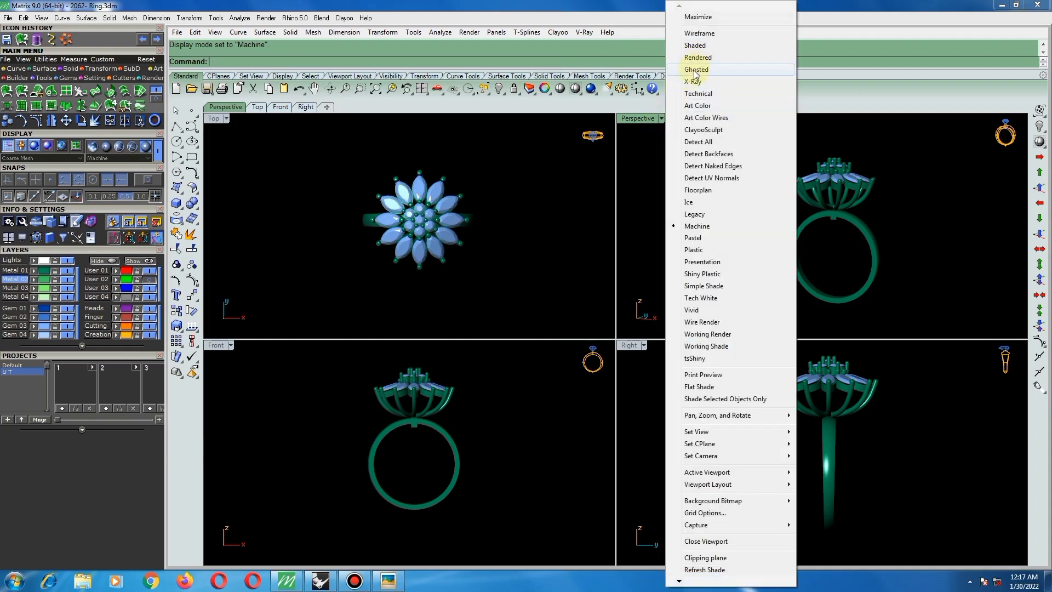
{"action": "left_click", "coordinate": [697, 57]}
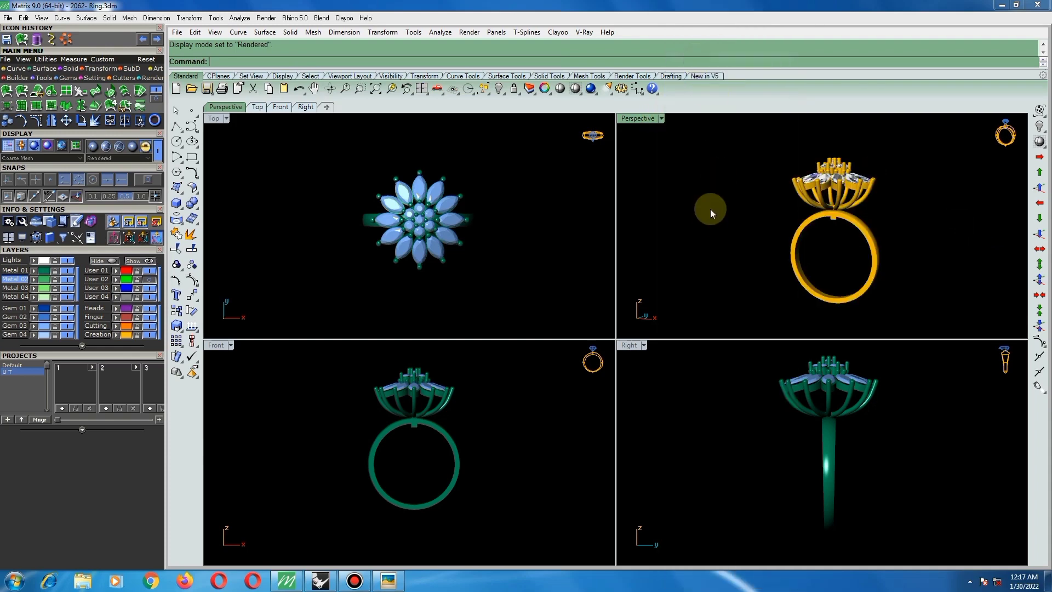
{"action": "right_click", "coordinate": [503, 182]}
{"action": "right_click", "coordinate": [476, 403]}
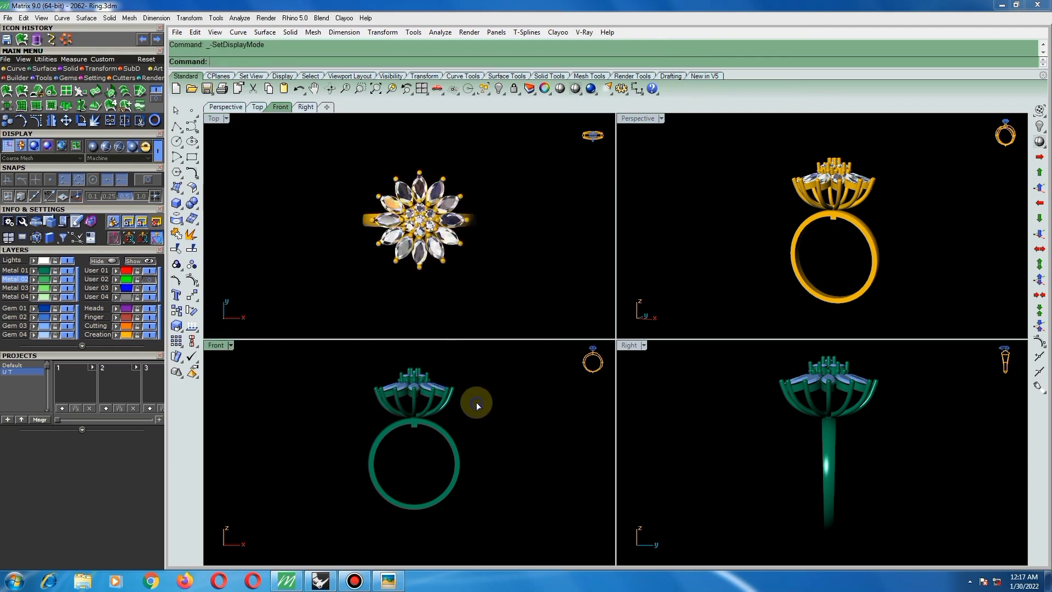
{"action": "right_click", "coordinate": [659, 426]}
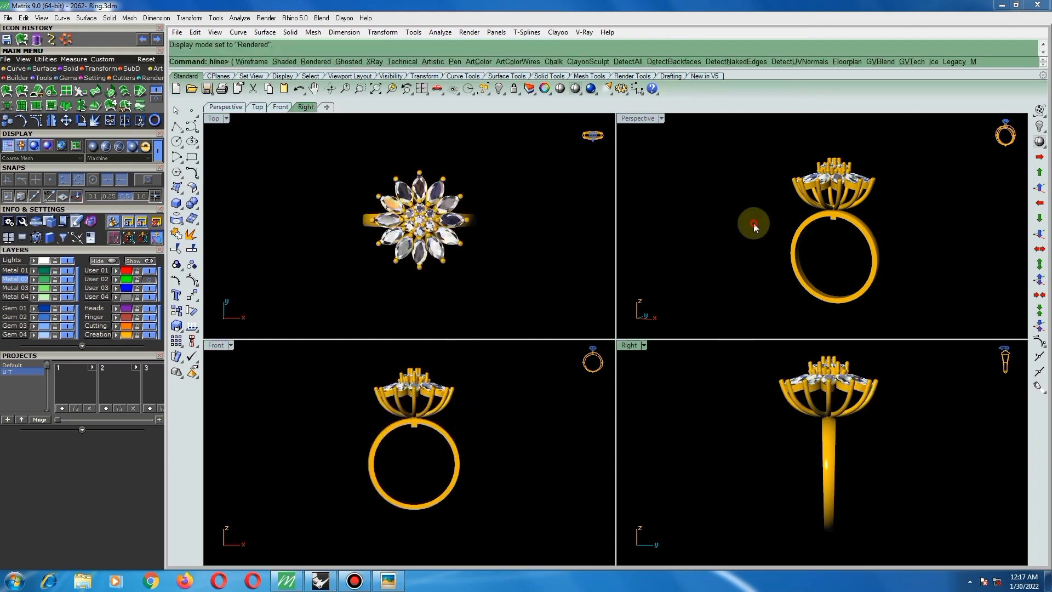
- Reset the four-viewport layout and reframe the rendered ring in the Front and Right views
{"action": "scroll", "coordinate": [762, 222], "scroll_direction": "down", "scroll_amount": 3}
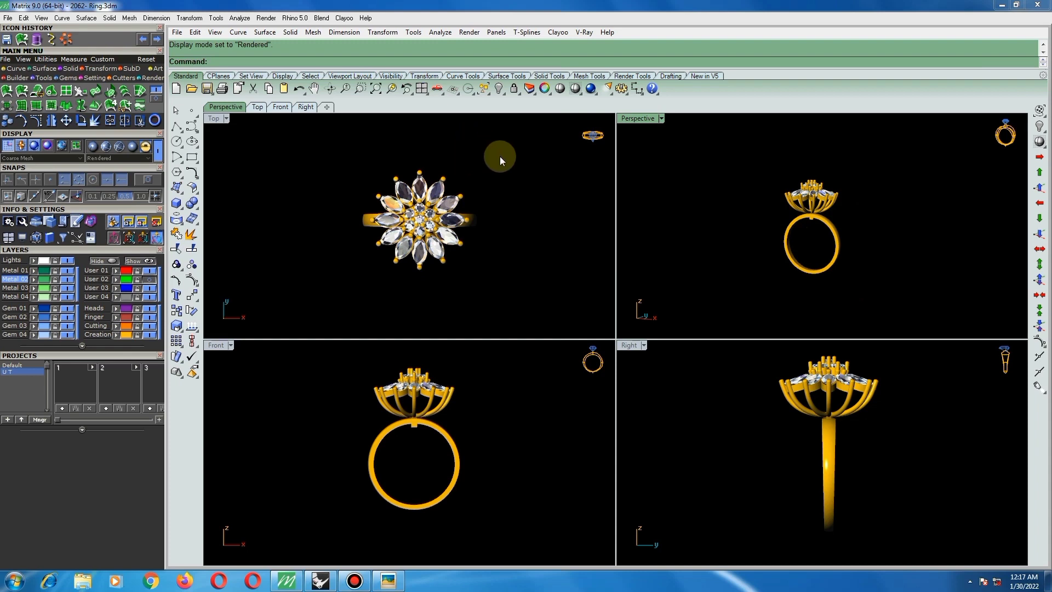
{"action": "left_click", "coordinate": [421, 89]}
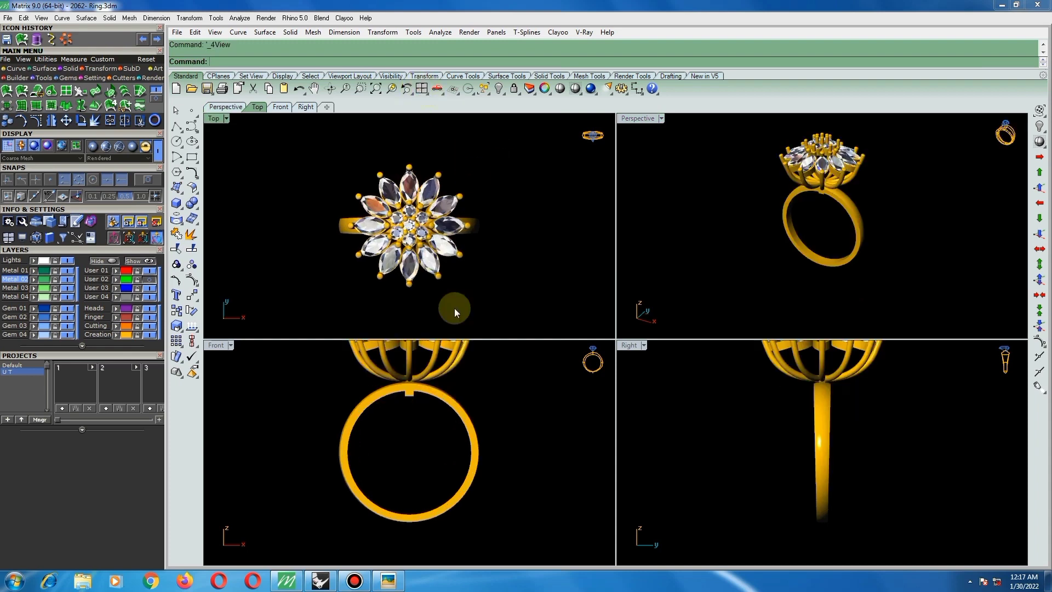
{"action": "scroll", "coordinate": [449, 445], "scroll_direction": "down", "scroll_amount": 2}
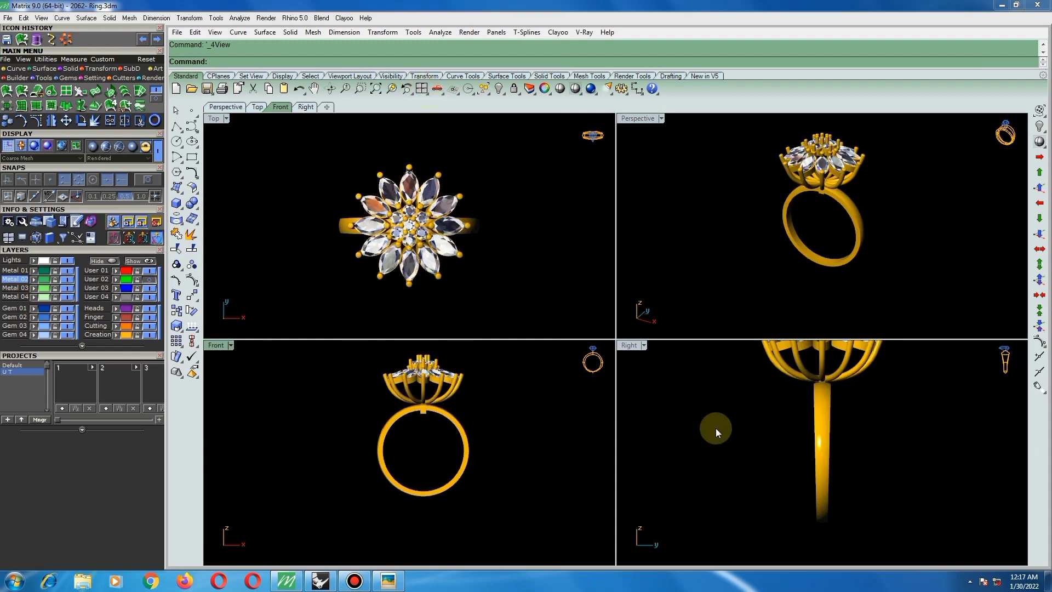
{"action": "scroll", "coordinate": [801, 442], "scroll_direction": "down", "scroll_amount": 3}
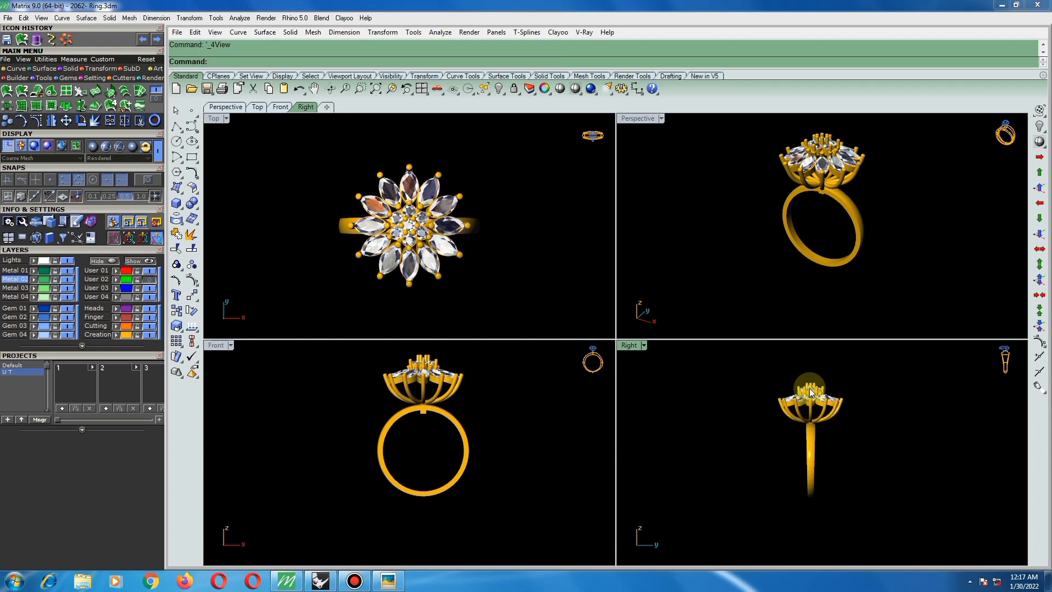
{"action": "scroll", "coordinate": [427, 412], "scroll_direction": "up", "scroll_amount": 2}
- Move the flower cluster slightly down onto the ring band in the Front view, then deselect it
{"action": "left_click", "coordinate": [421, 379]}
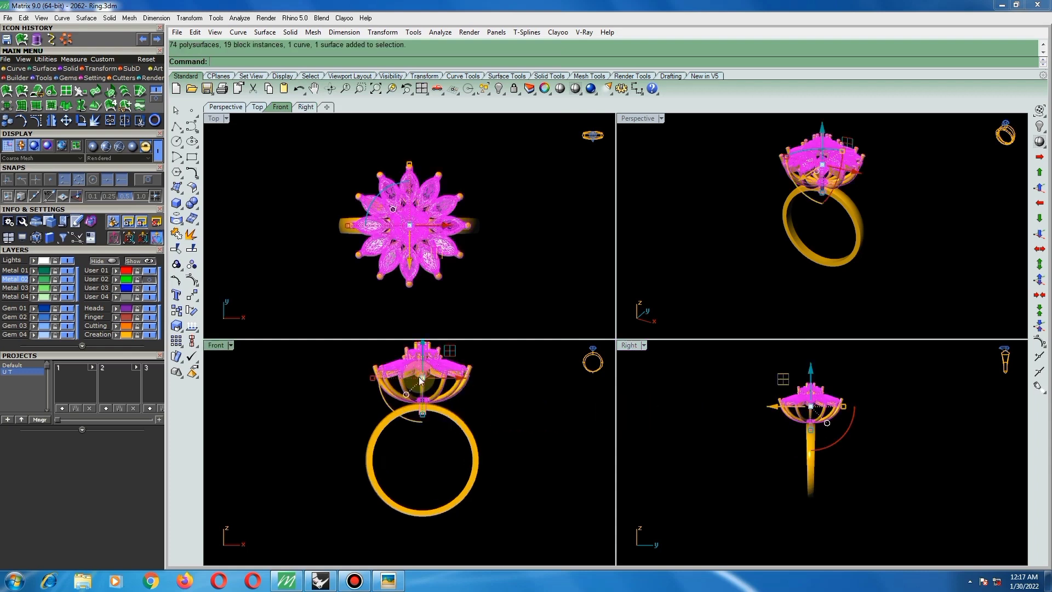
{"action": "type", "text": "move"}
{"action": "key", "text": "Return"}
{"action": "scroll", "coordinate": [430, 383], "scroll_direction": "up", "scroll_amount": 6}
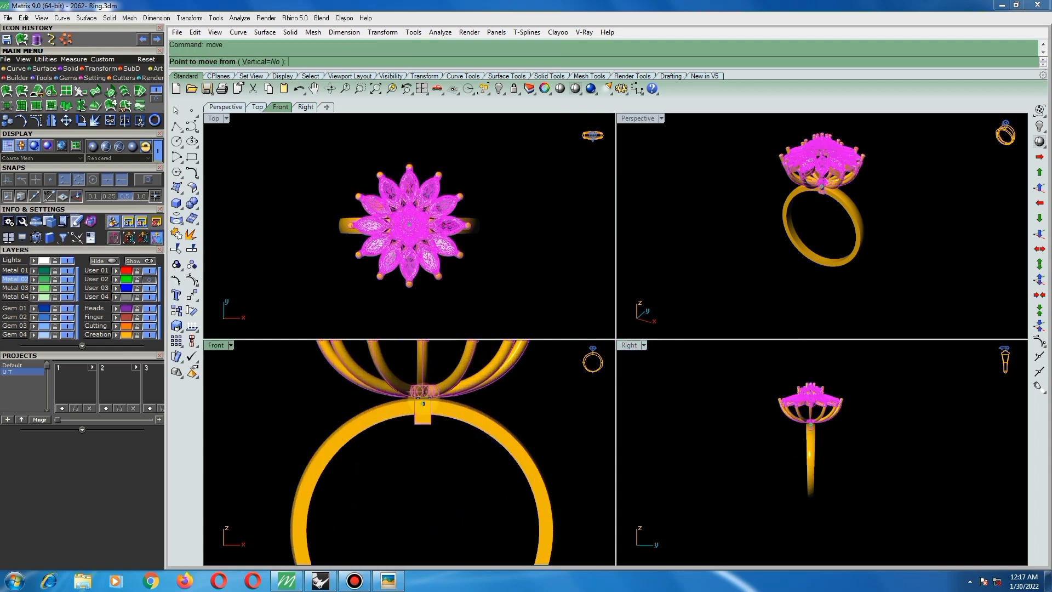
{"action": "left_click", "coordinate": [435, 366]}
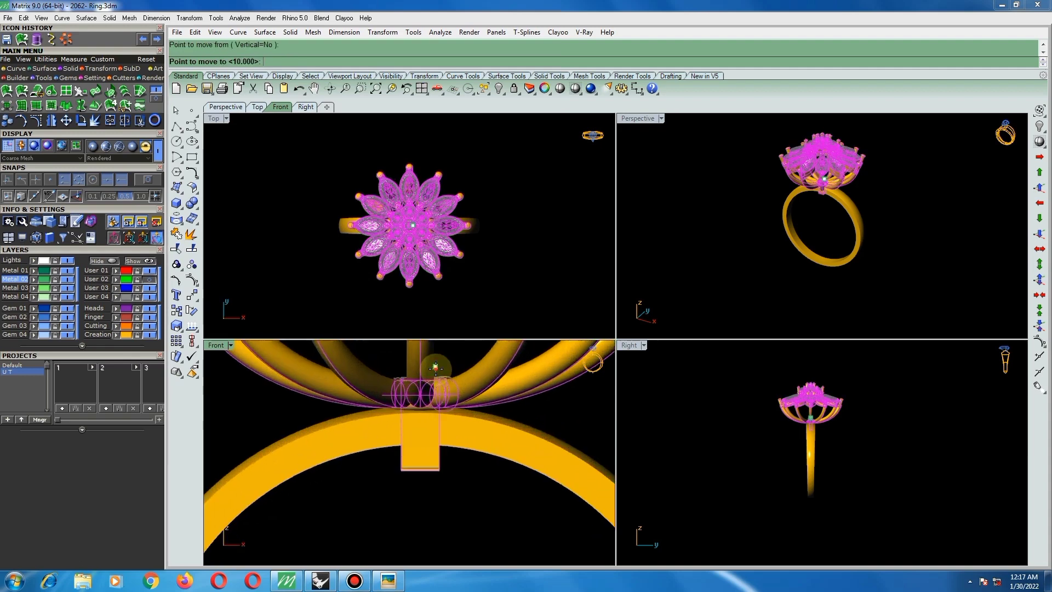
{"action": "left_click", "coordinate": [435, 369]}
{"action": "scroll", "coordinate": [430, 406], "scroll_direction": "down", "scroll_amount": 4}
{"action": "left_click", "coordinate": [452, 518]}
- Frame the complete ring in the Front and Right views and recentre the flower in the Top view
{"action": "scroll", "coordinate": [452, 515], "scroll_direction": "down", "scroll_amount": 5}
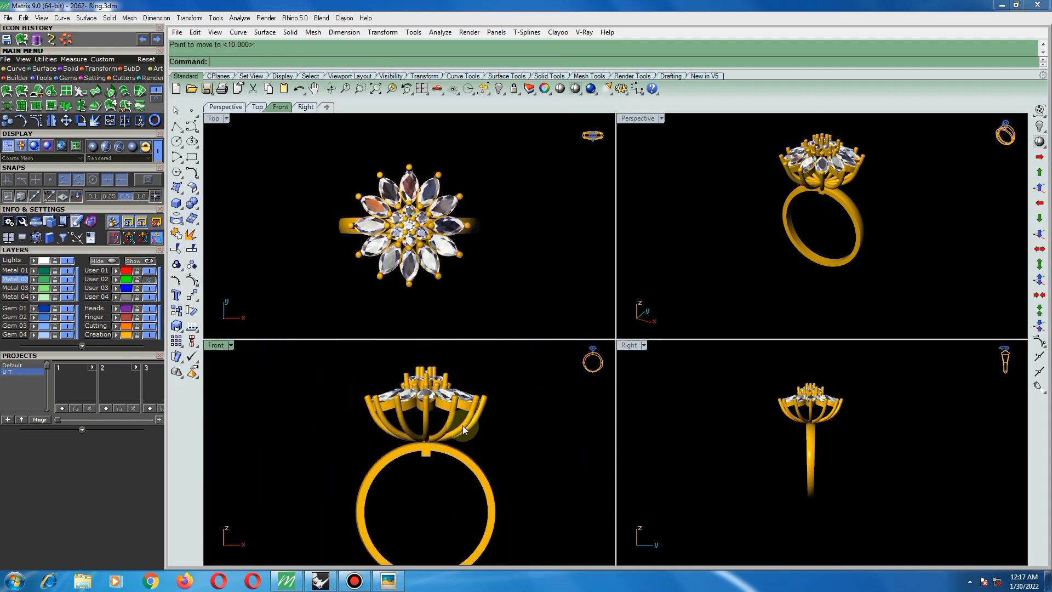
{"action": "scroll", "coordinate": [819, 430], "scroll_direction": "up", "scroll_amount": 3}
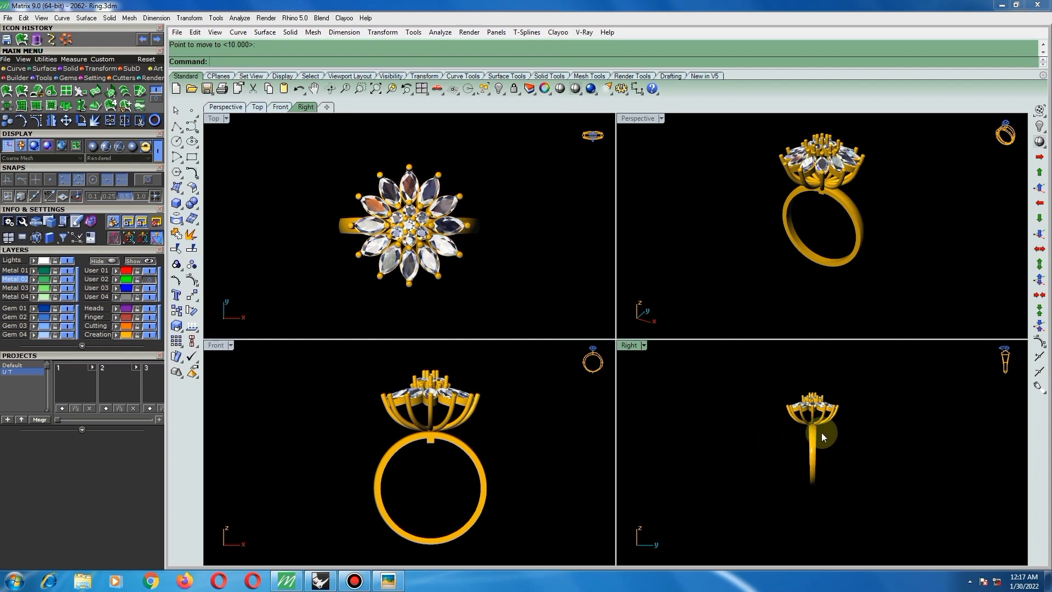
{"action": "scroll", "coordinate": [806, 417], "scroll_direction": "up", "scroll_amount": 1}
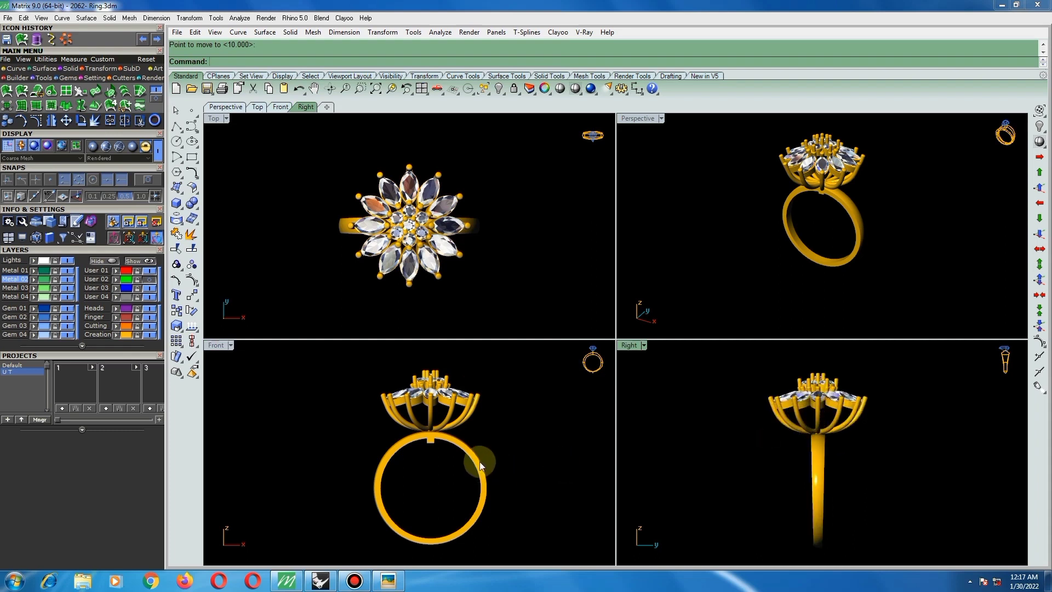
{"action": "left_click", "coordinate": [472, 275]}
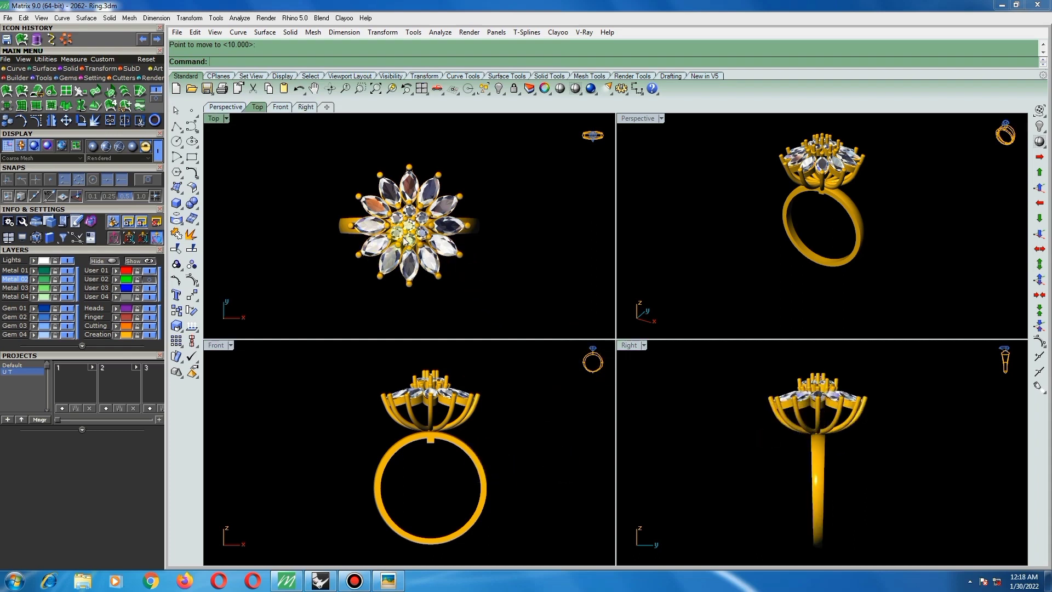
{"action": "right_click_drag", "start_coordinate": [406, 245], "coordinate": [406, 231]}
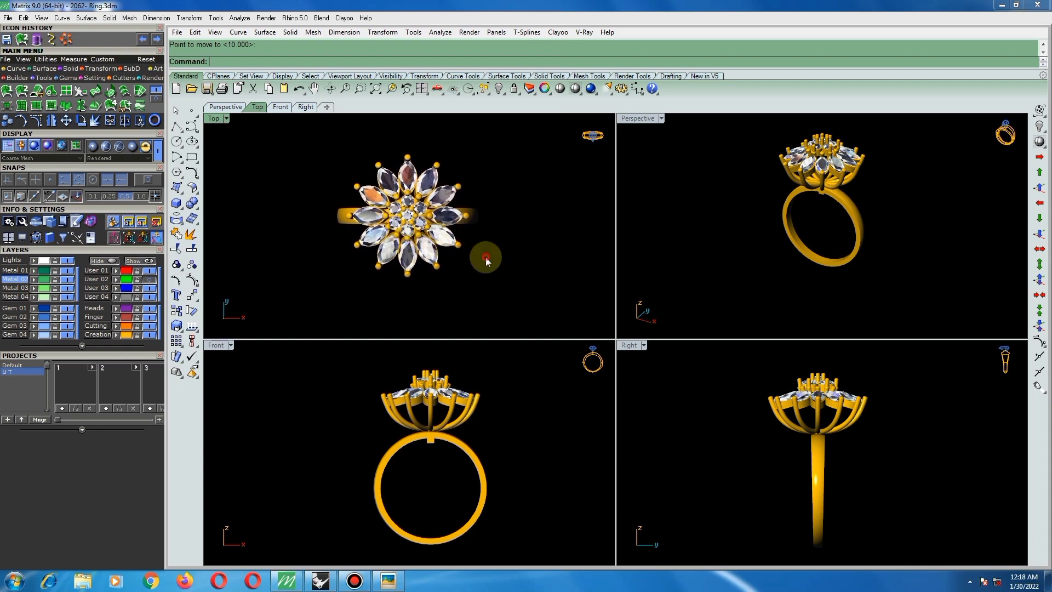
{"action": "left_click", "coordinate": [754, 252]}
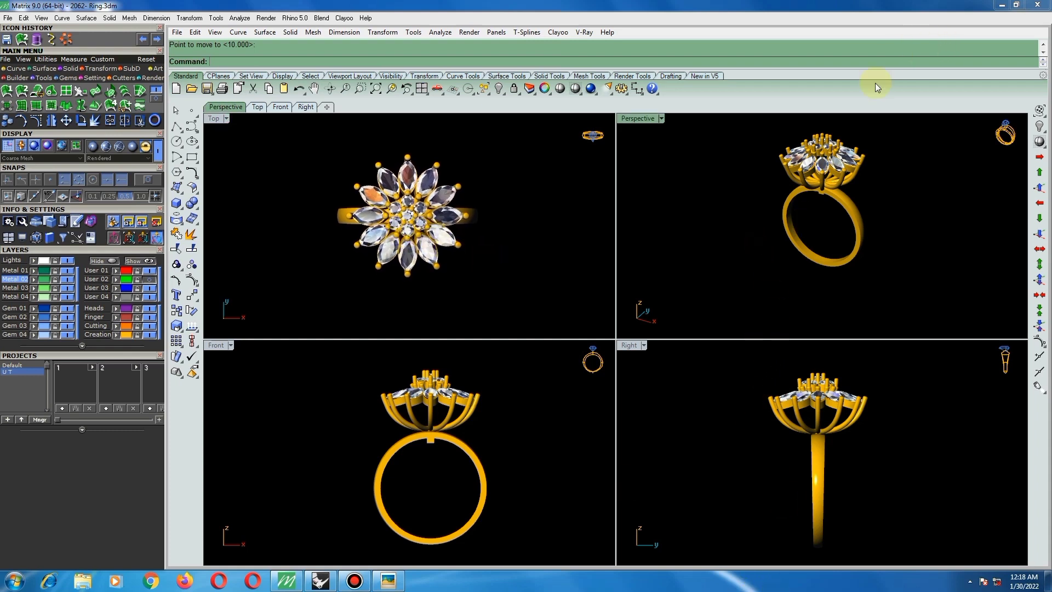
- Examine the rendered ring from several angles in Perspective, including its underside in a maximized view
{"action": "right_click_drag", "start_coordinate": [854, 182], "coordinate": [722, 244]}
{"action": "right_click_drag", "start_coordinate": [833, 236], "coordinate": [608, 240]}
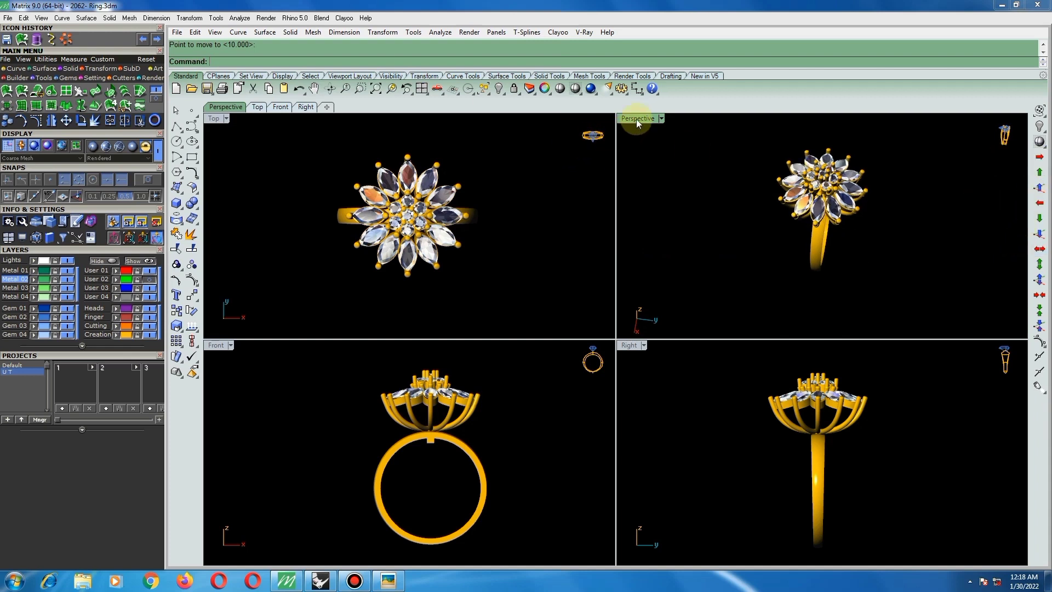
{"action": "right_click_drag", "start_coordinate": [846, 218], "coordinate": [639, 236]}
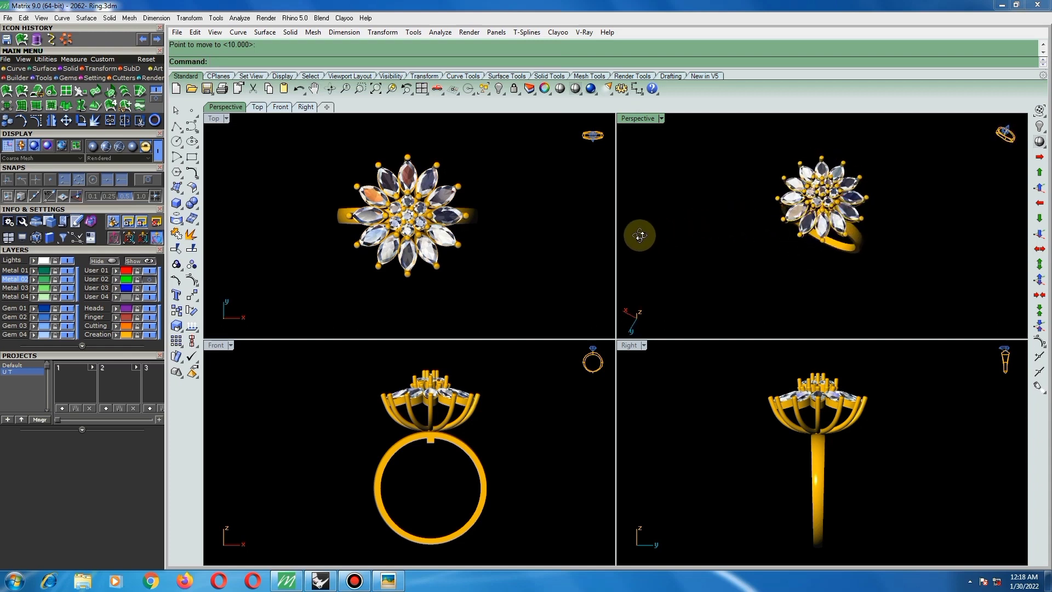
{"action": "right_click_drag", "start_coordinate": [639, 235], "coordinate": [626, 236]}
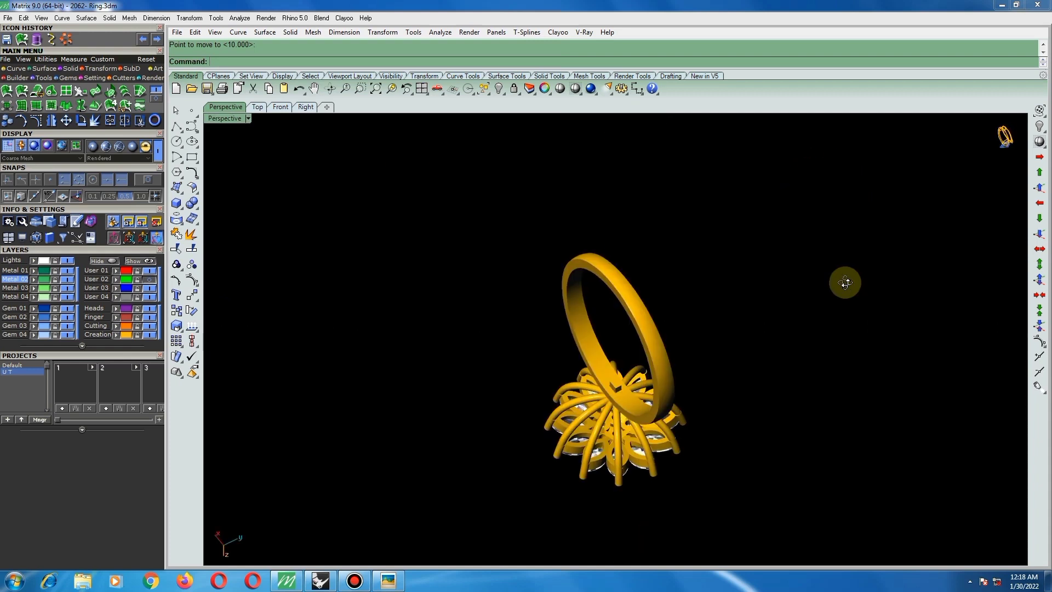
{"action": "right_click_drag", "start_coordinate": [845, 281], "coordinate": [836, 283]}
- Move the ring band sideways away from the flower cluster to expose the peg and its hole
{"action": "left_click", "coordinate": [620, 308]}
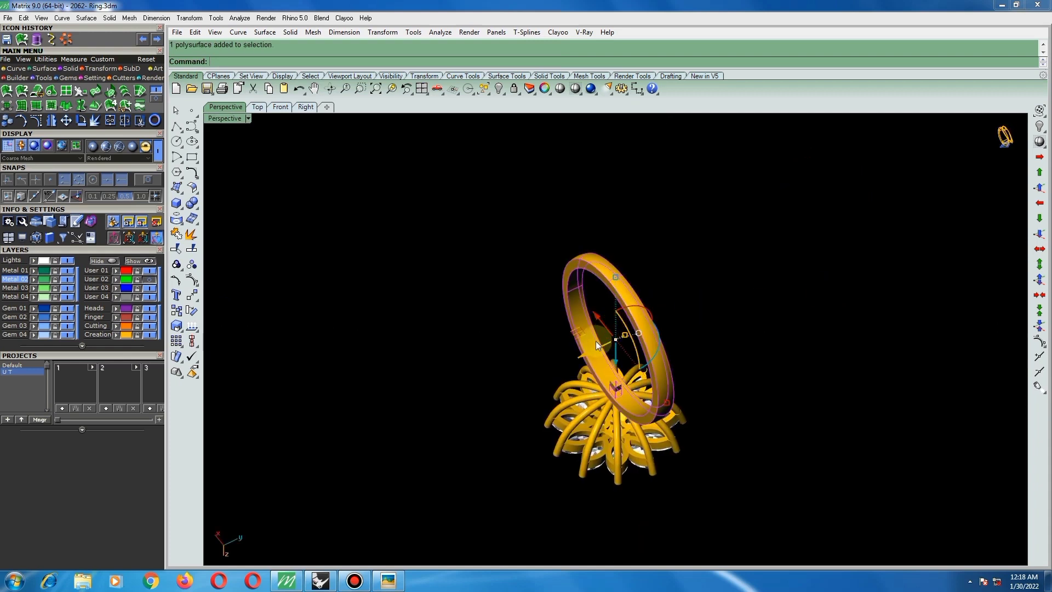
{"action": "left_click_drag", "start_coordinate": [584, 355], "coordinate": [668, 308]}
{"action": "left_click", "coordinate": [590, 276]}
{"action": "right_click_drag", "start_coordinate": [655, 298], "coordinate": [479, 225]}
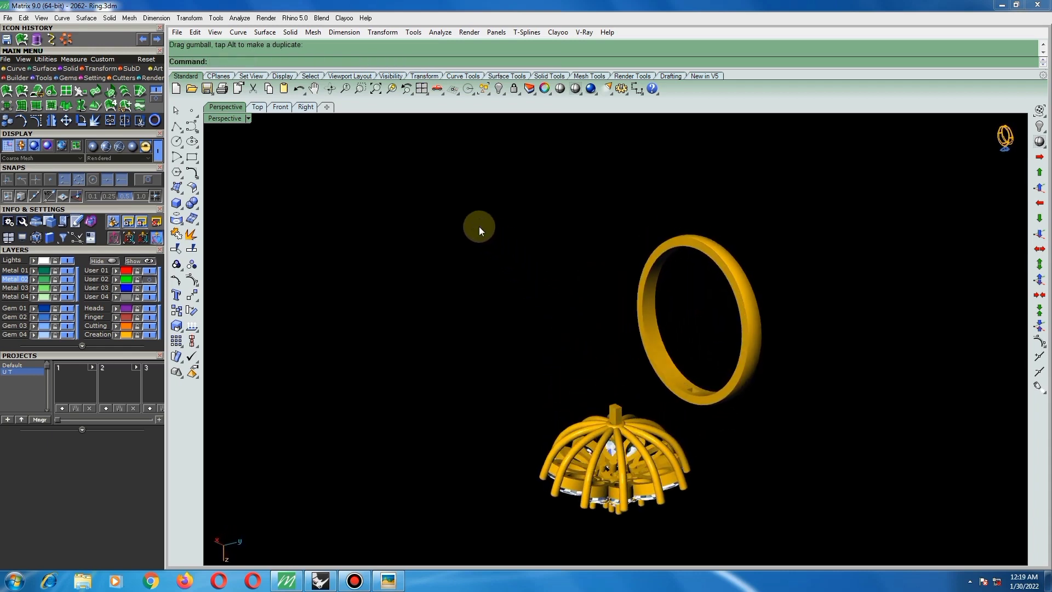
- Examine the separated flower cluster's square peg and the band's matching hole from below and from the side
{"action": "scroll", "coordinate": [586, 462], "scroll_direction": "up", "scroll_amount": 5}
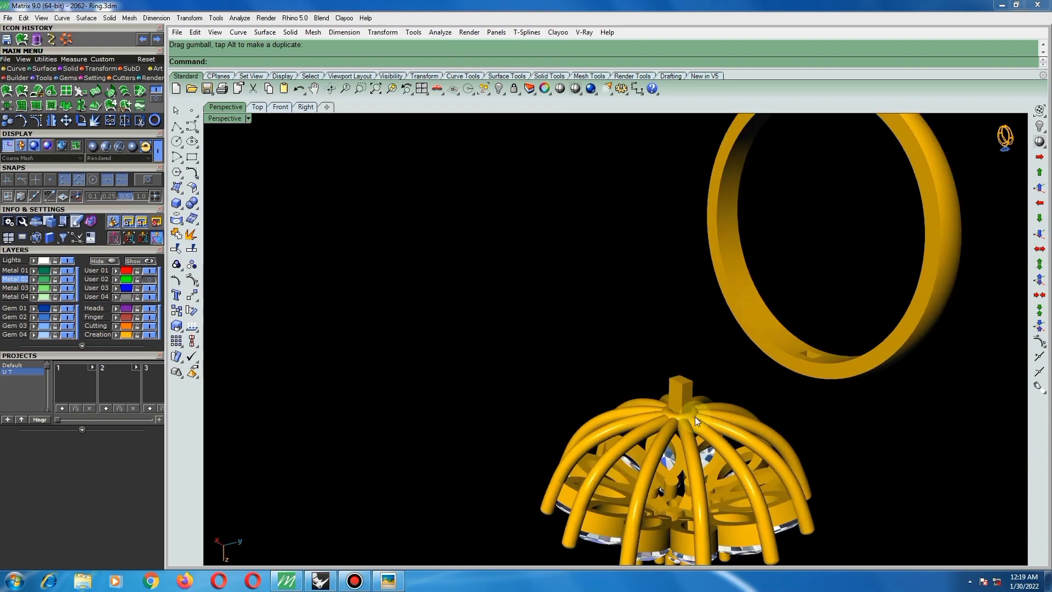
{"action": "scroll", "coordinate": [601, 443], "scroll_direction": "up", "scroll_amount": 3}
{"action": "right_click_drag", "start_coordinate": [601, 443], "coordinate": [429, 454]}
{"action": "scroll", "coordinate": [428, 454], "scroll_direction": "down", "scroll_amount": 6}
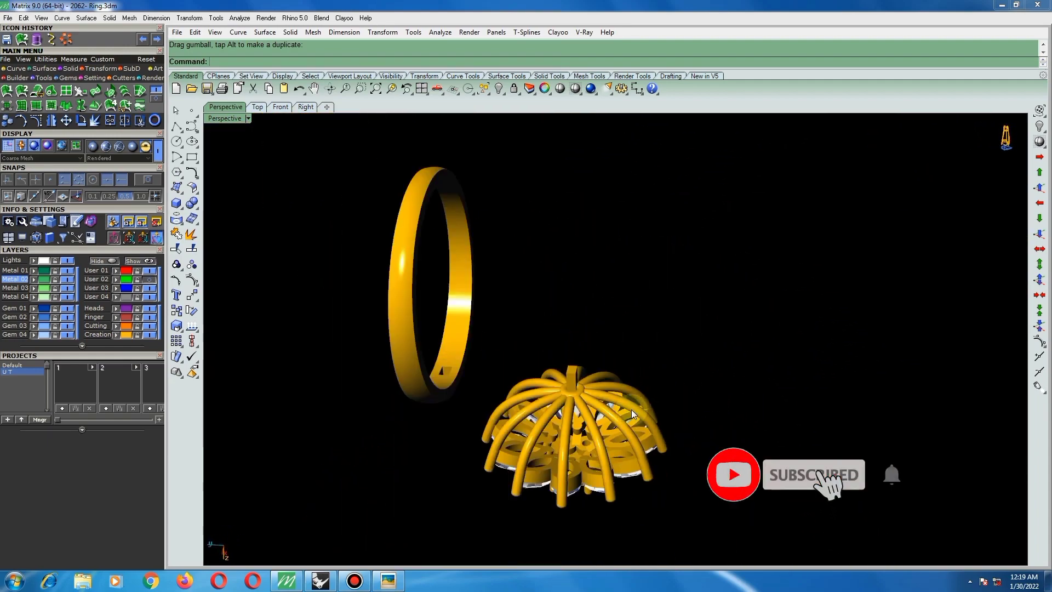
{"action": "right_click_drag", "start_coordinate": [521, 408], "coordinate": [858, 233]}
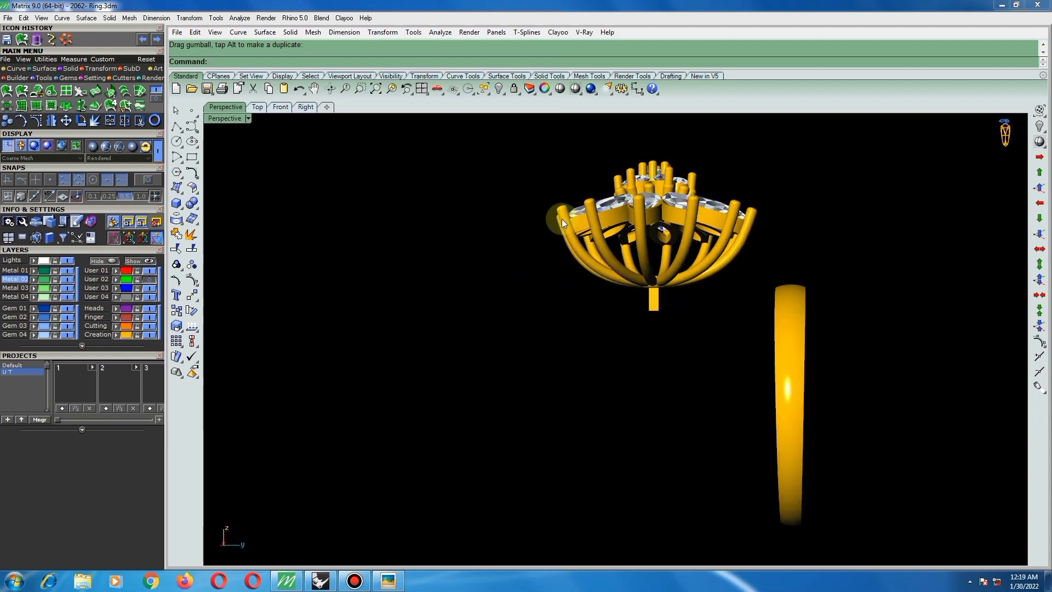
{"action": "scroll", "coordinate": [558, 221], "scroll_direction": "down", "scroll_amount": 6}
{"action": "right_click_drag", "start_coordinate": [525, 281], "coordinate": [528, 333]}
- Undo the band's move and return to the four-viewport layout with the assembled ring in Perspective
{"action": "key", "text": "ctrl+z"}
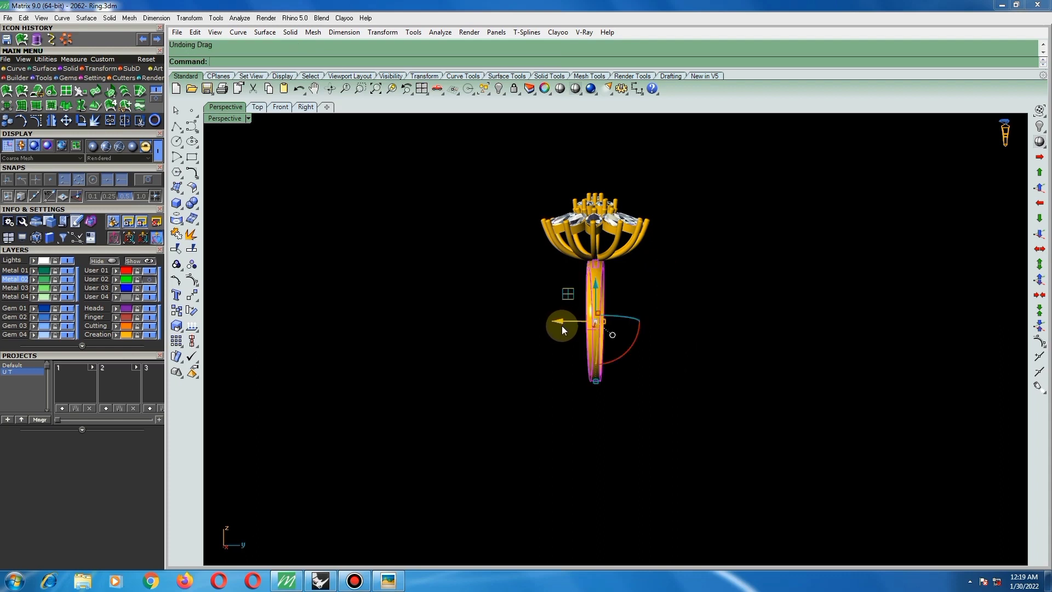
{"action": "right_click_drag", "start_coordinate": [644, 307], "coordinate": [641, 247]}
{"action": "key", "text": "F5"}
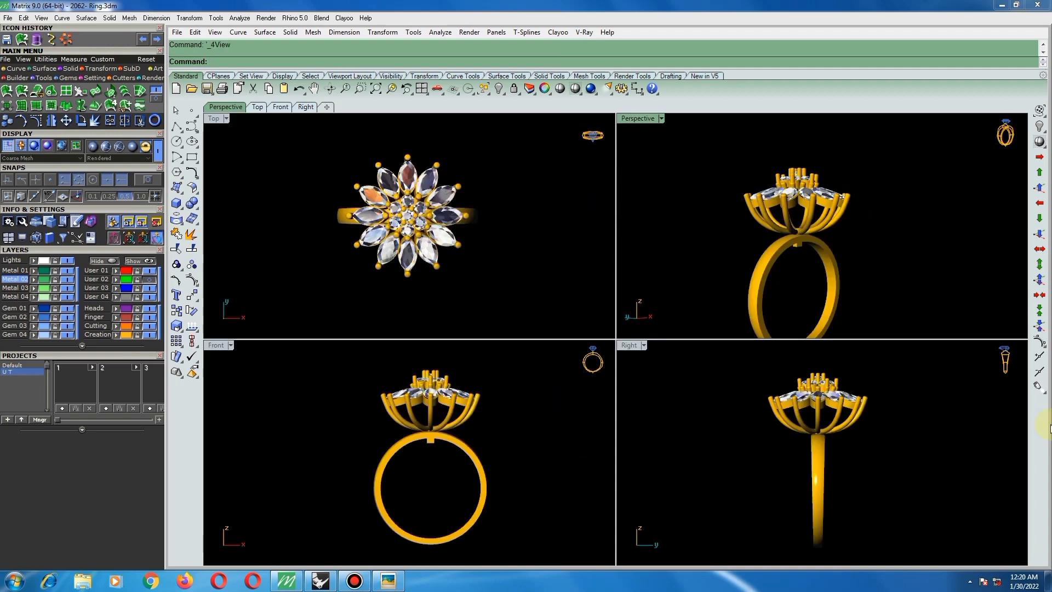